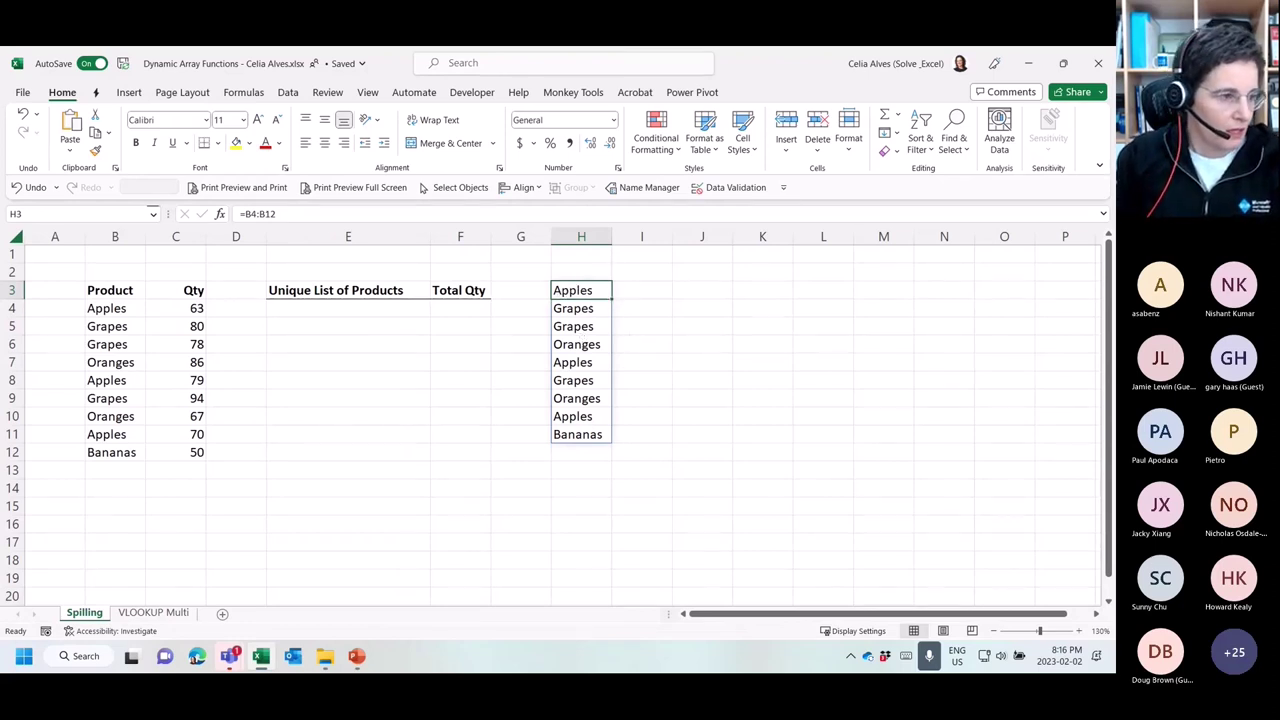
# Examine the range-reference formula in cell H3 without changing it
pyautogui.hotkey('alt', 'Tab')
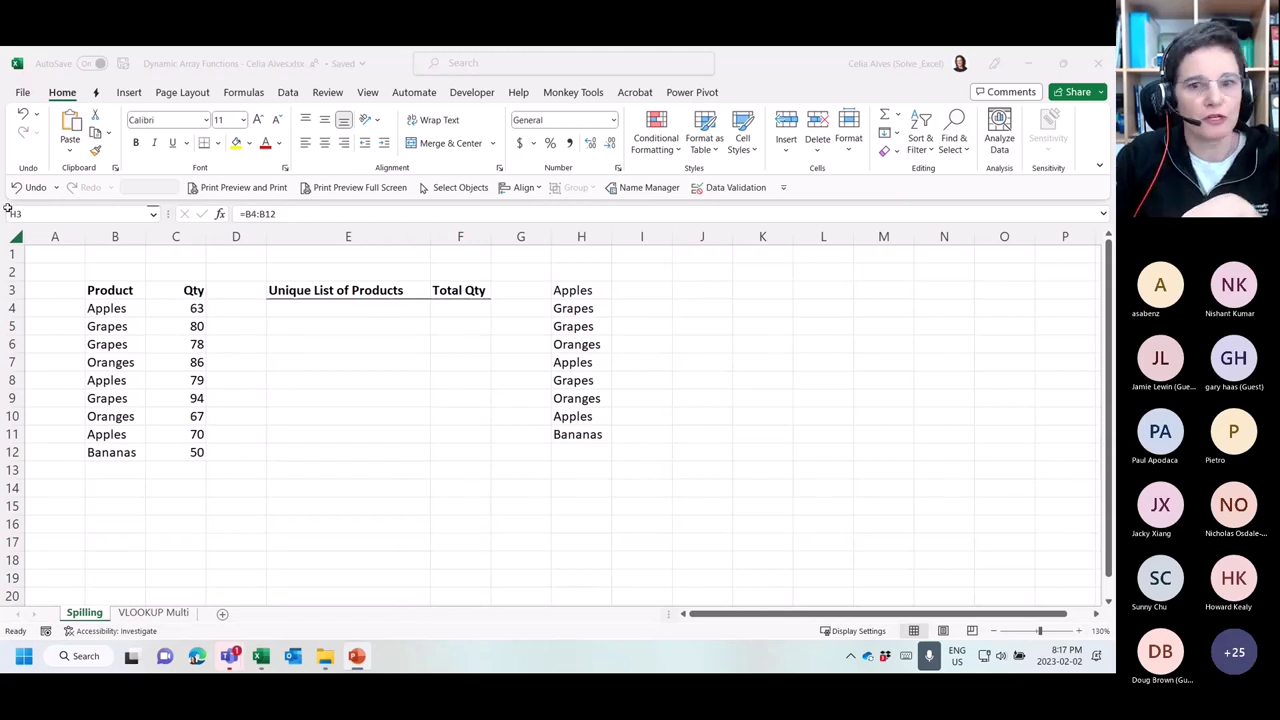
pyautogui.click(576, 291)
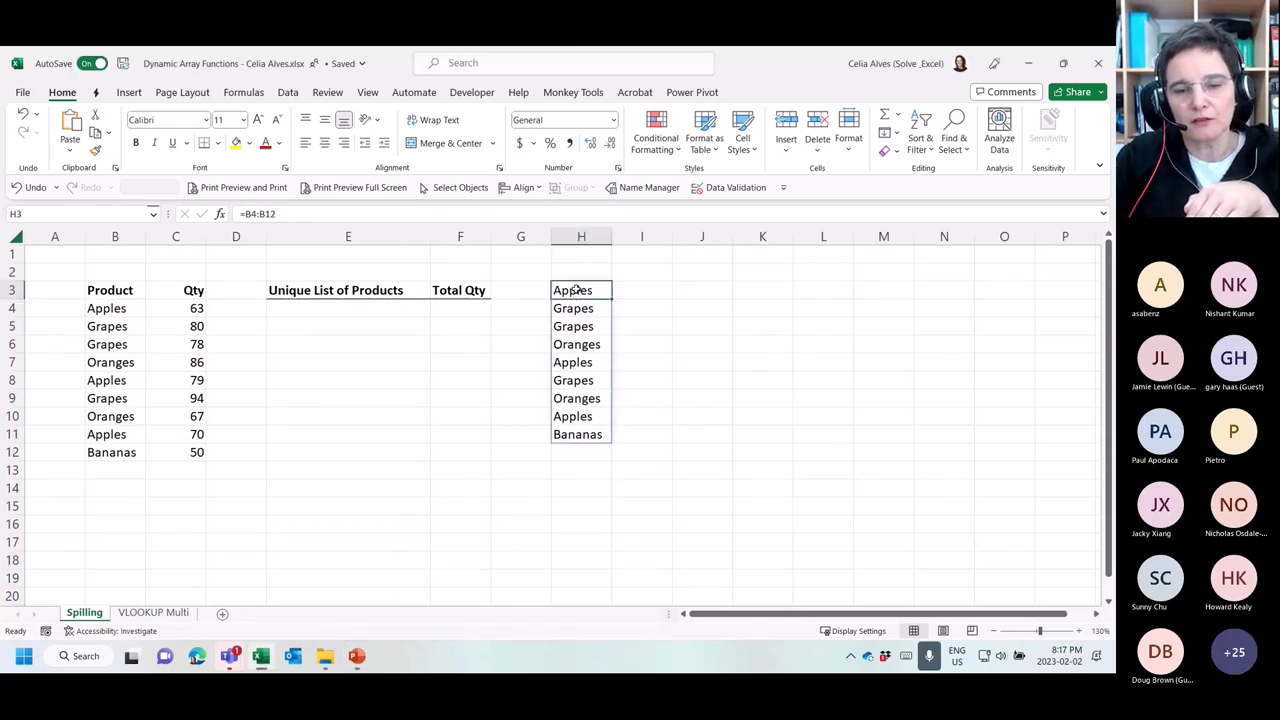
pyautogui.click(289, 213)
pyautogui.moveTo(289, 213); pyautogui.dragTo(238, 213)
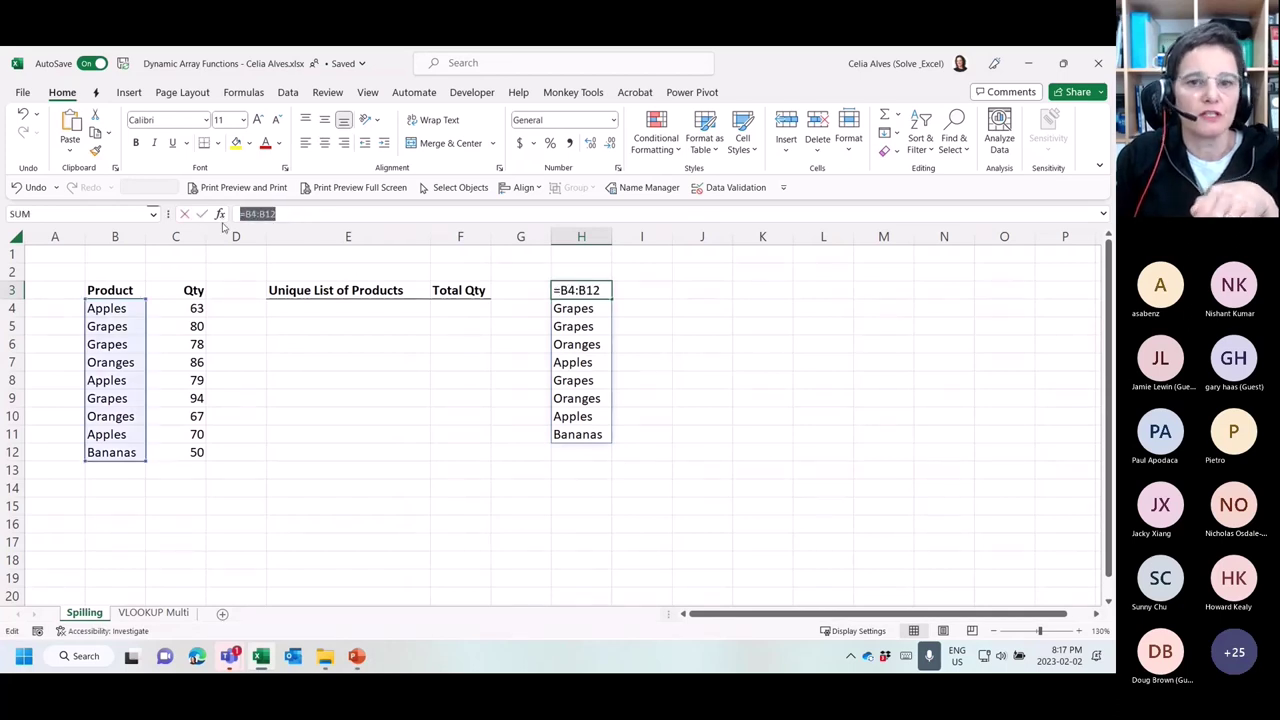
pyautogui.press('Escape')
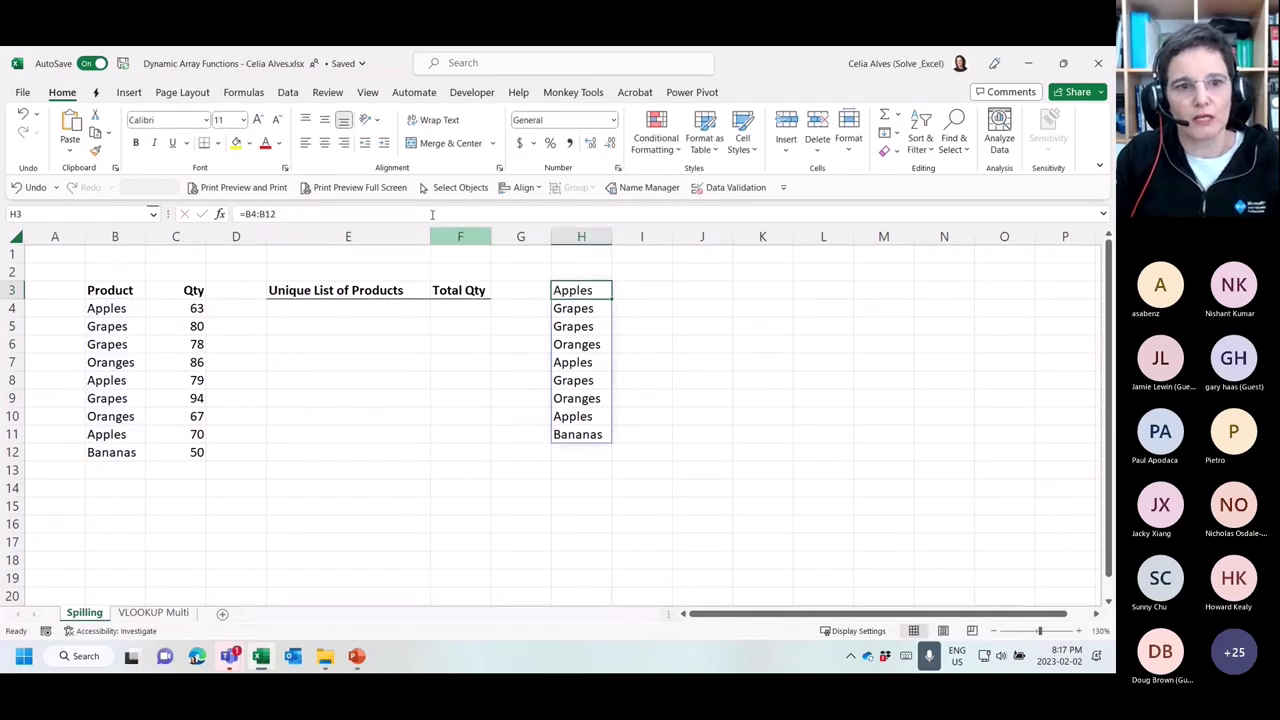
# Fill cell H3 with yellow and compare its formula with that of the spilled cell H4
pyautogui.click(236, 142)
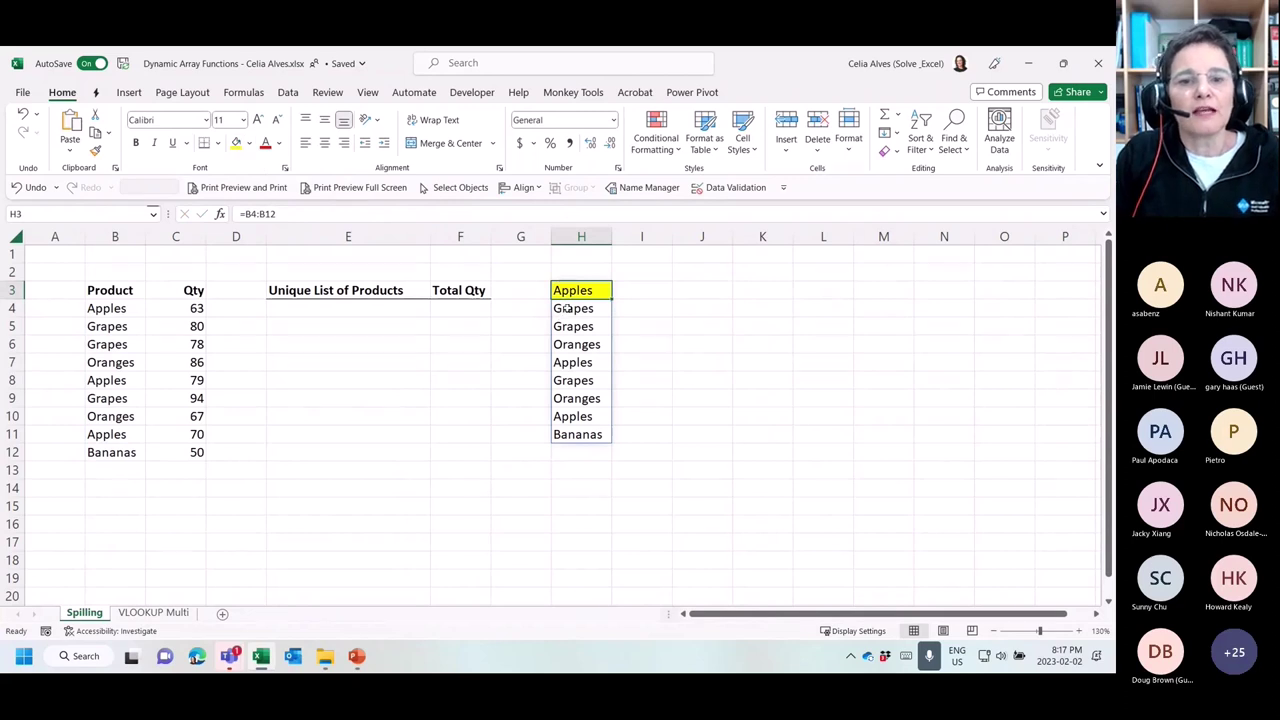
pyautogui.press('Down')
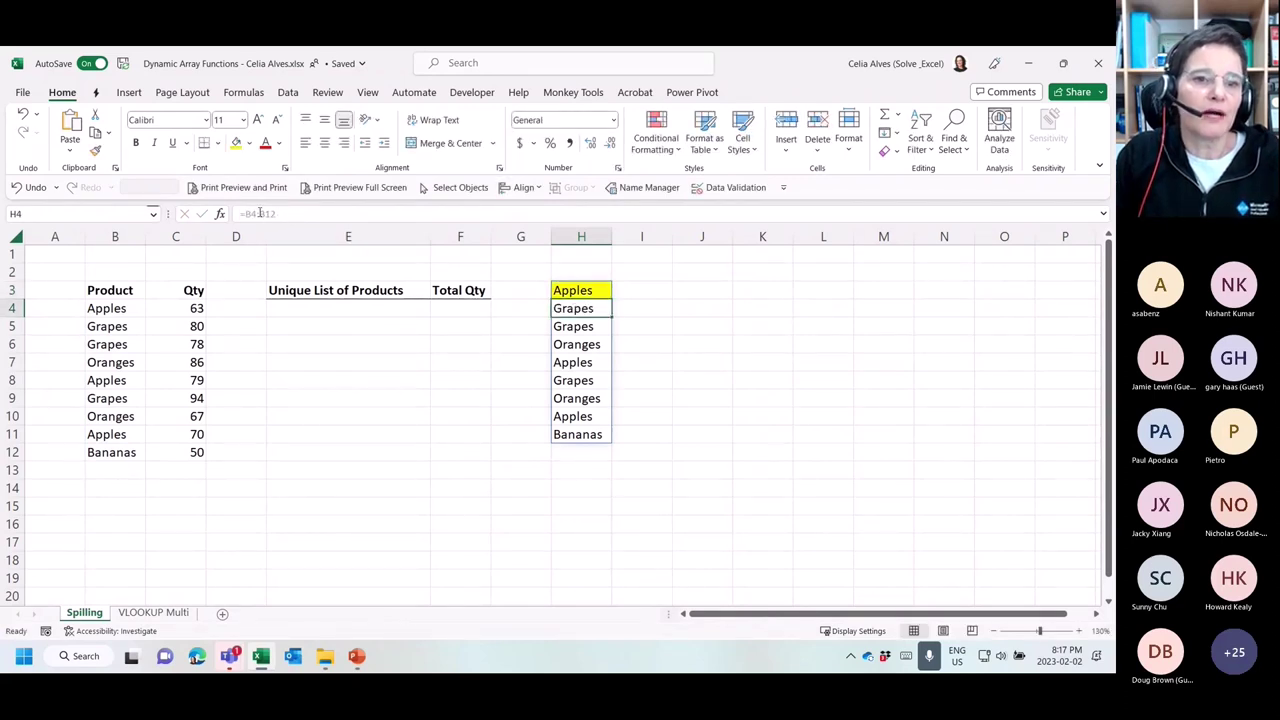
pyautogui.click(586, 290)
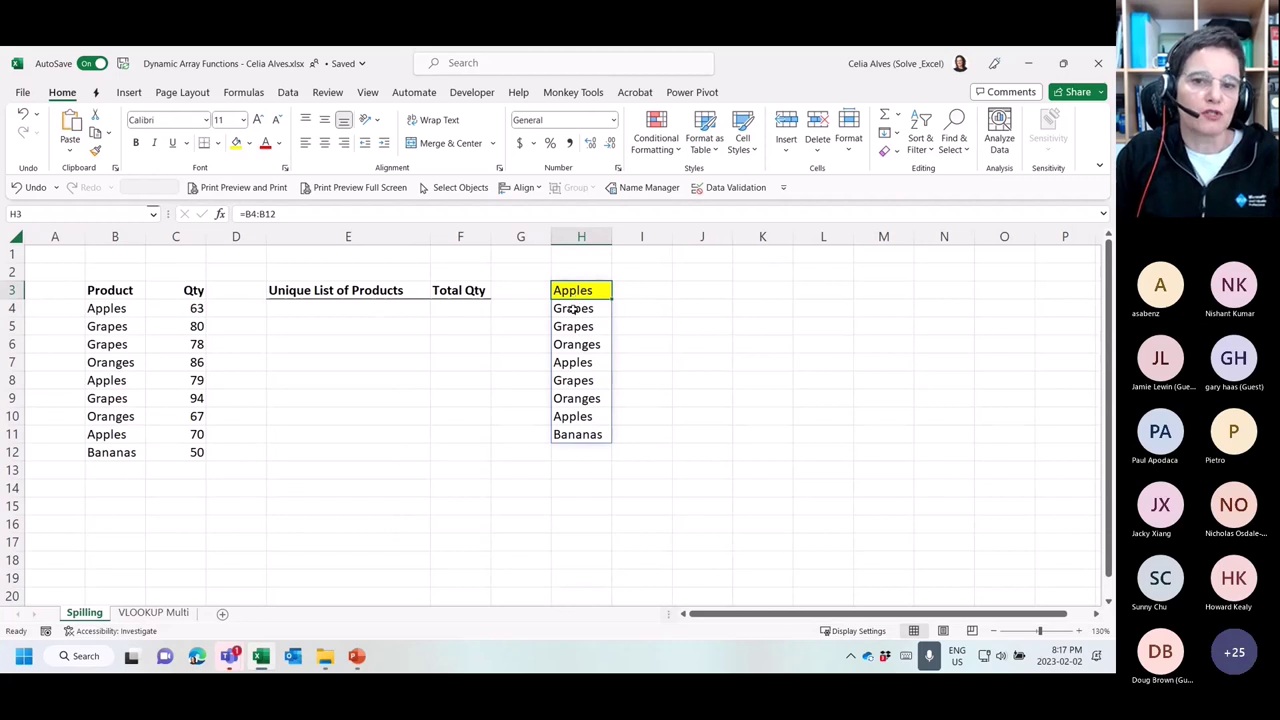
pyautogui.click(573, 309)
pyautogui.click(572, 290)
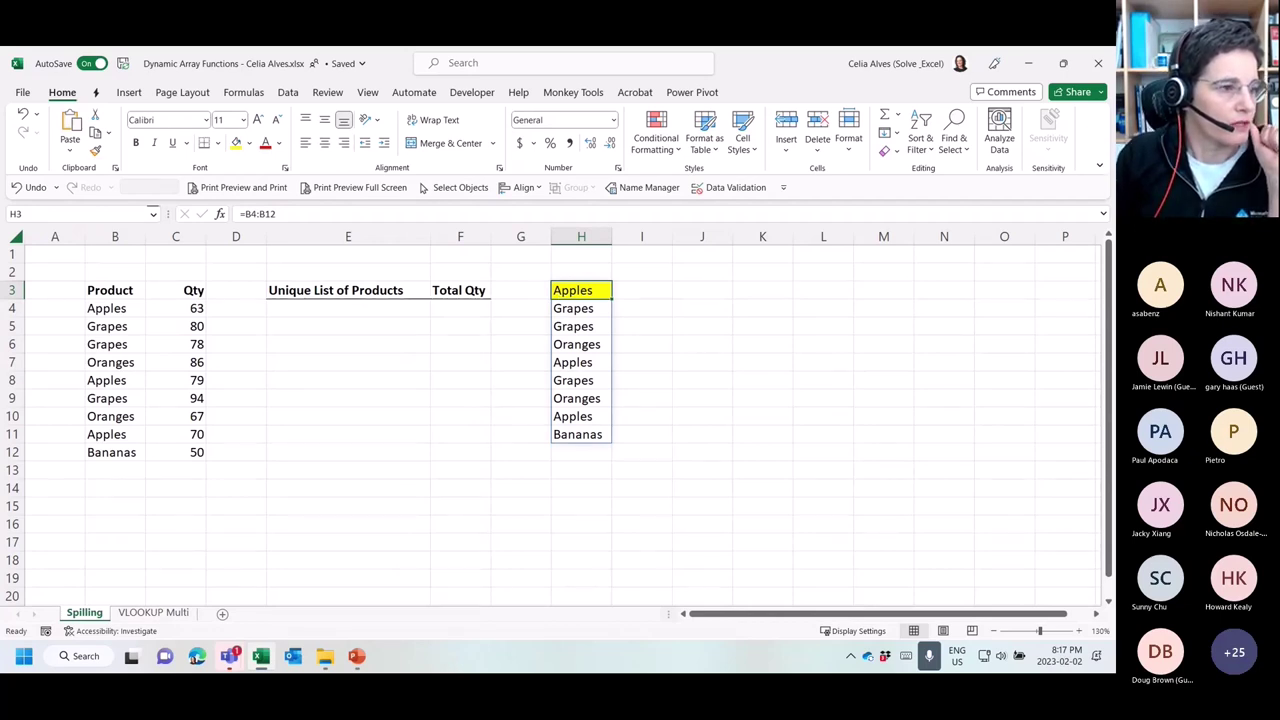
# Delete the spilling formula from cell H3 and change the cell's fill to white
pyautogui.hotkey('alt', 'Tab')
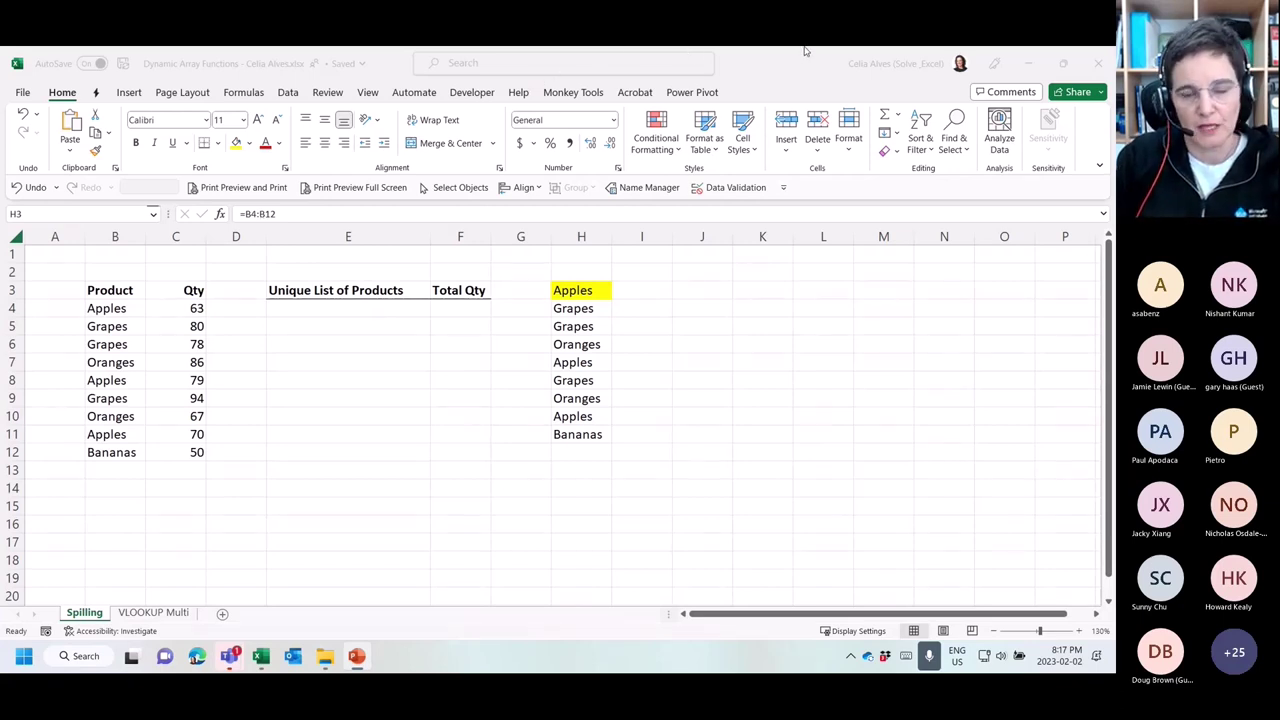
pyautogui.click(566, 293)
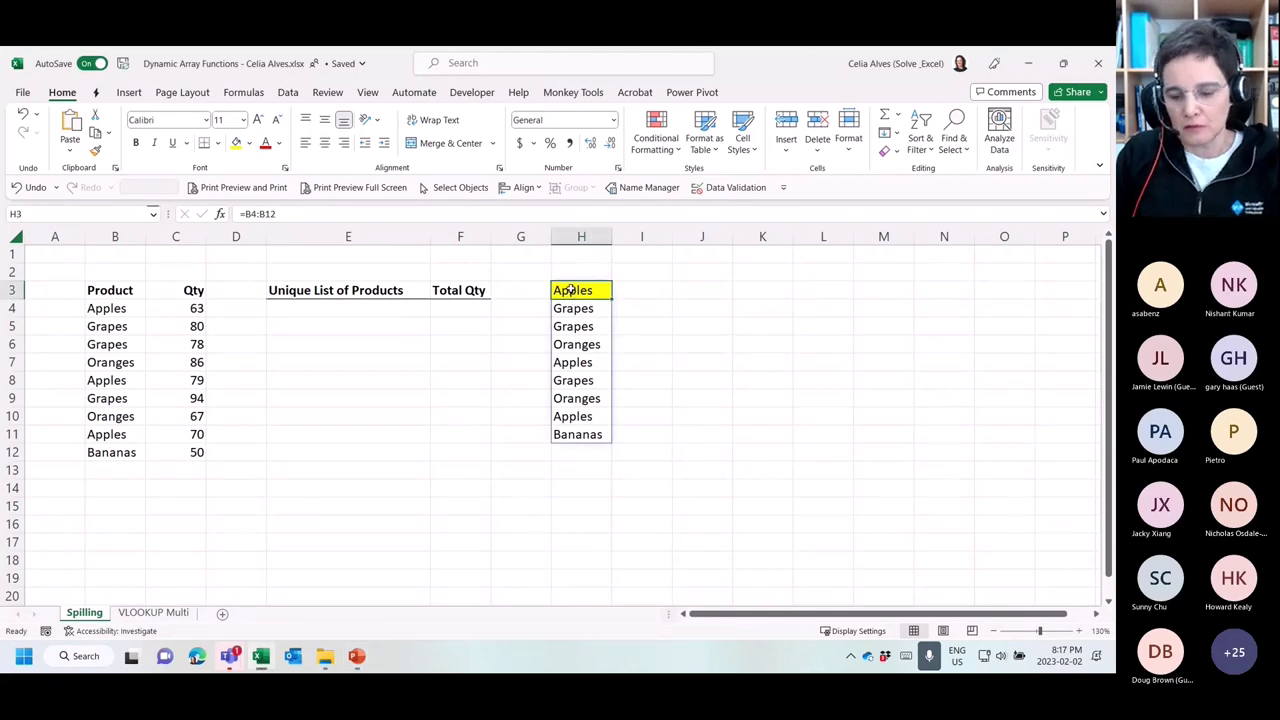
pyautogui.press('Delete')
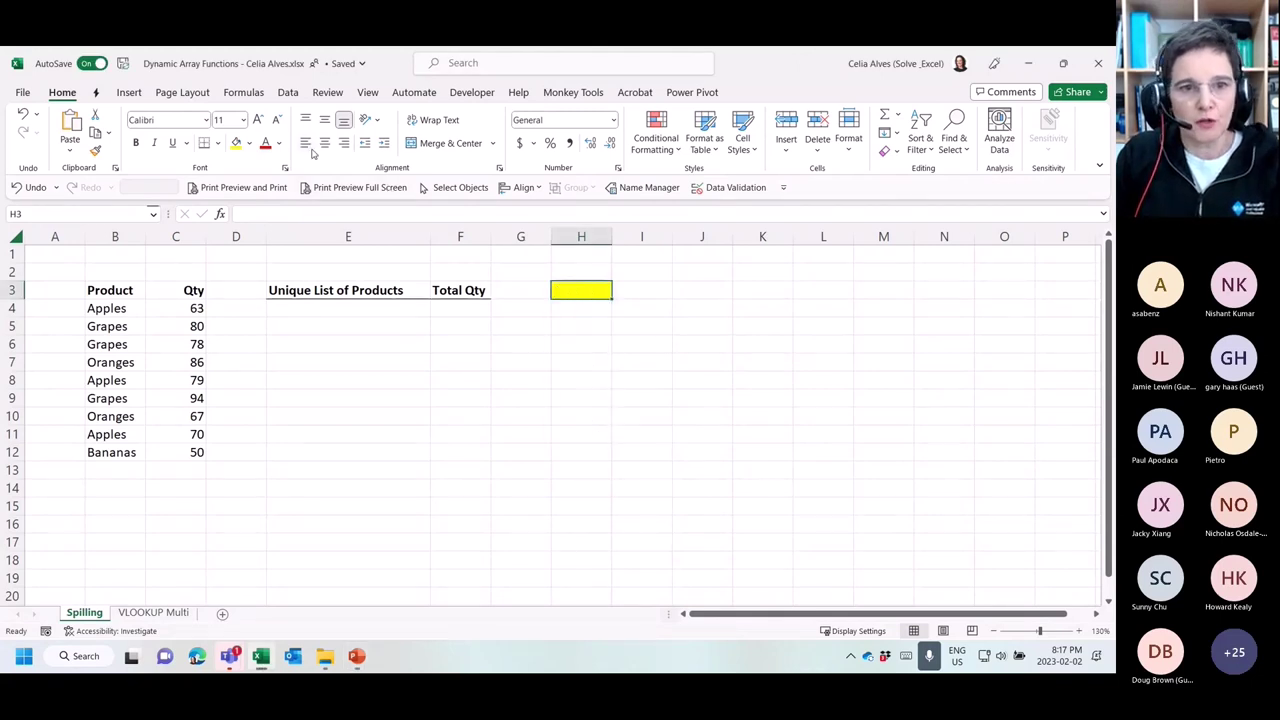
pyautogui.click(249, 145)
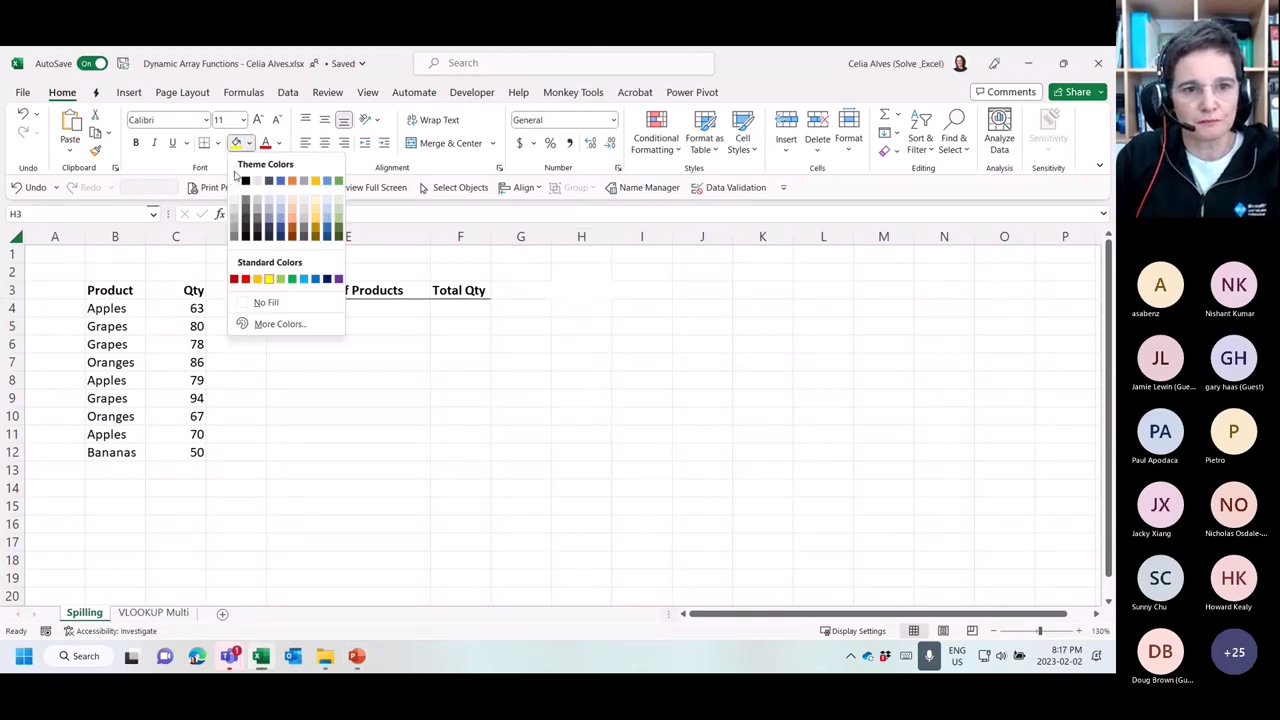
pyautogui.click(234, 181)
# Enter =UNIQUE(B4:B12) in cell E4 to list each product once under Unique List of Products
pyautogui.click(306, 309)
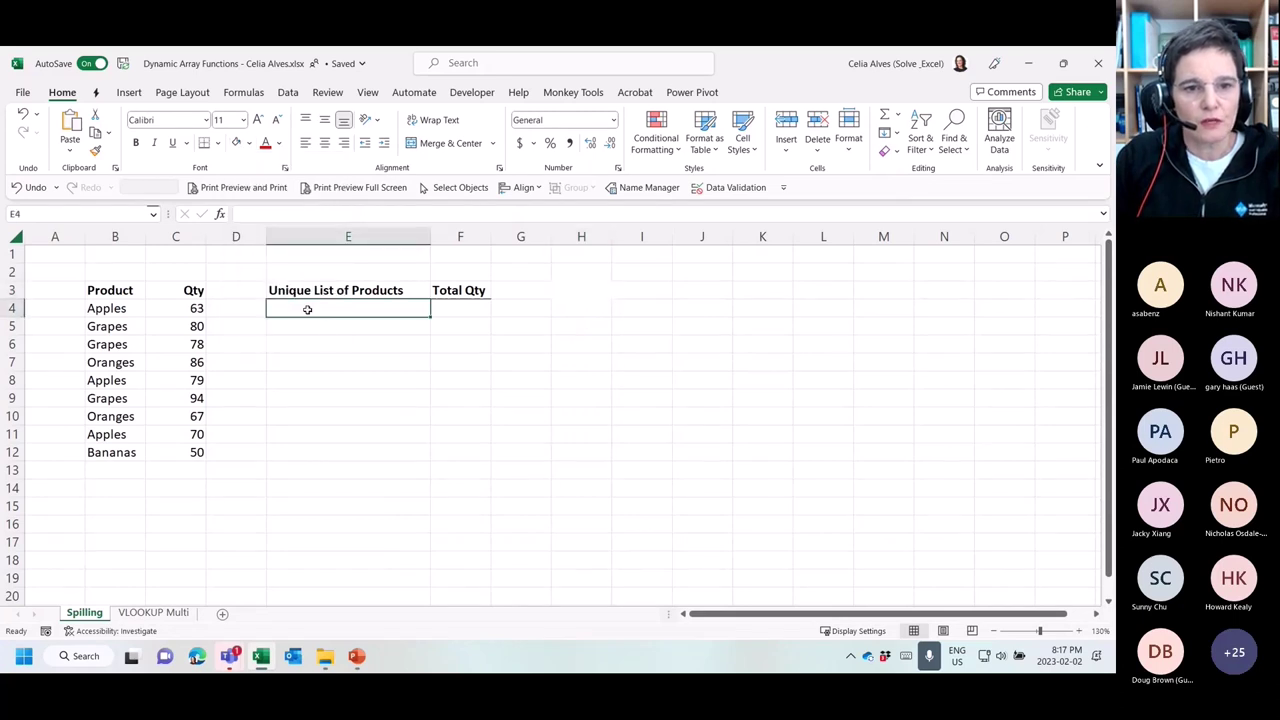
pyautogui.moveTo(94, 307); pyautogui.dragTo(105, 452)
pyautogui.click(279, 308)
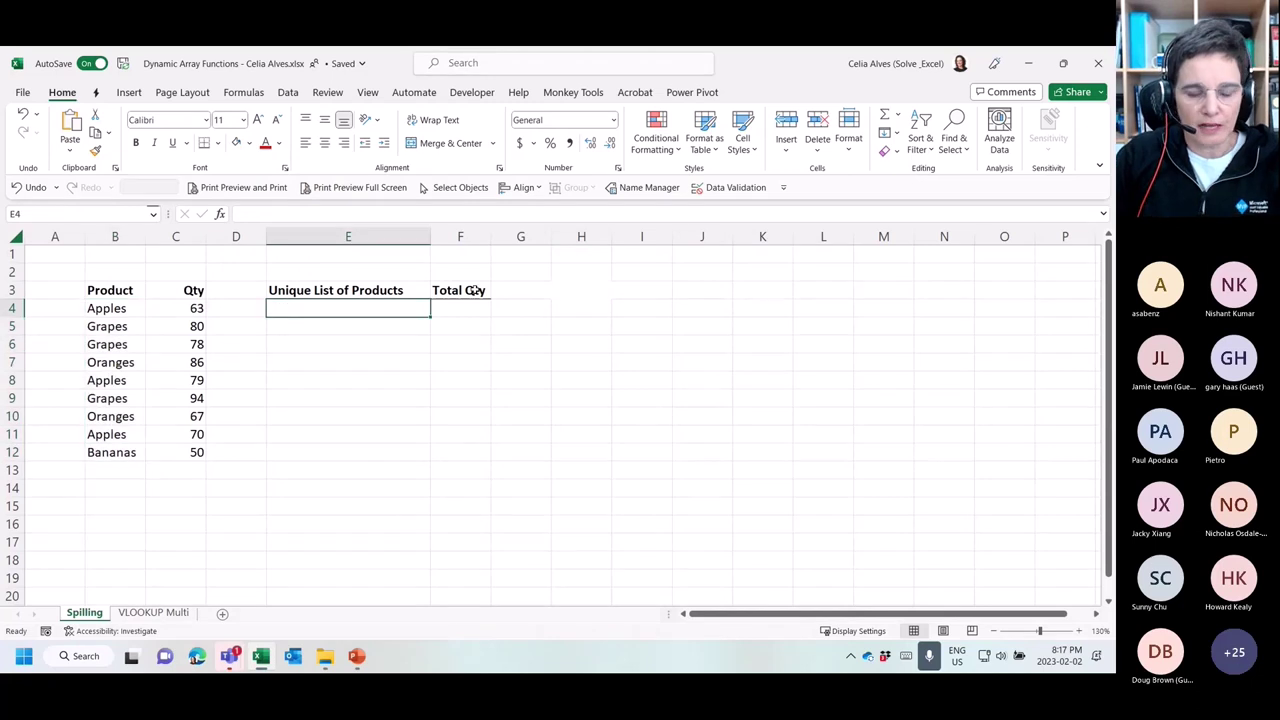
pyautogui.write('=UNI')
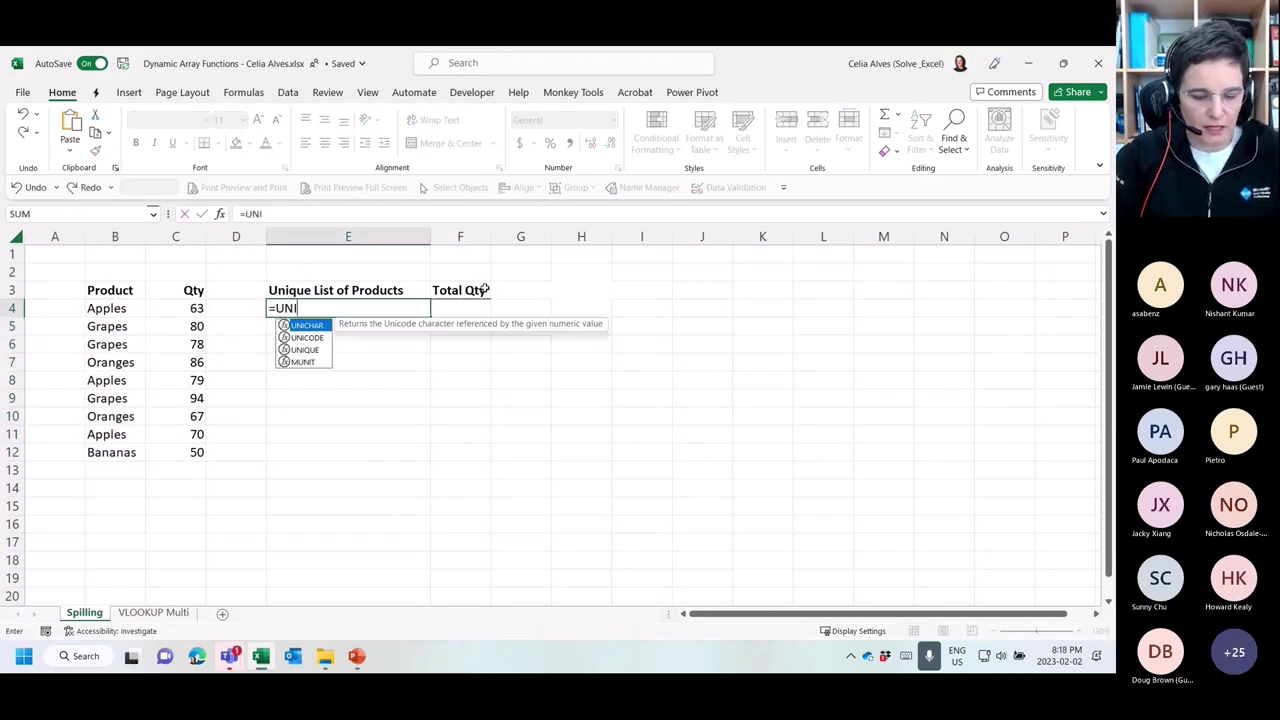
pyautogui.write('QUE(')
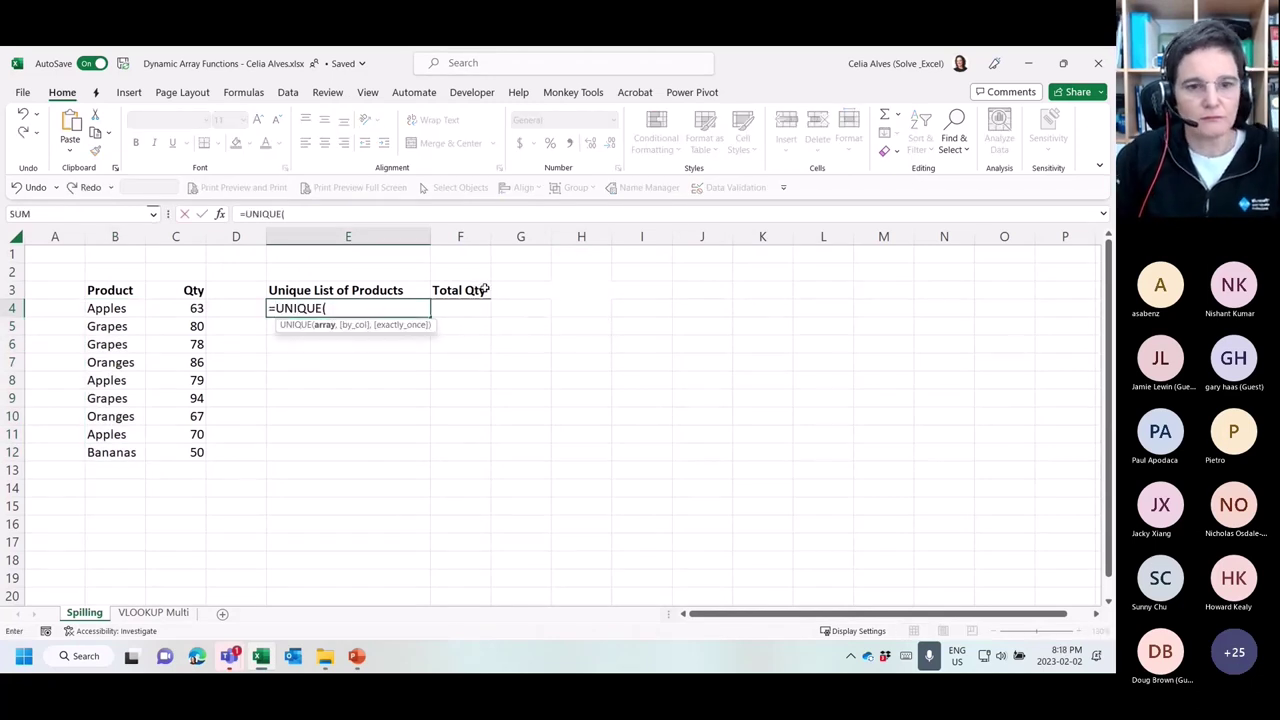
pyautogui.moveTo(125, 306); pyautogui.dragTo(129, 454)
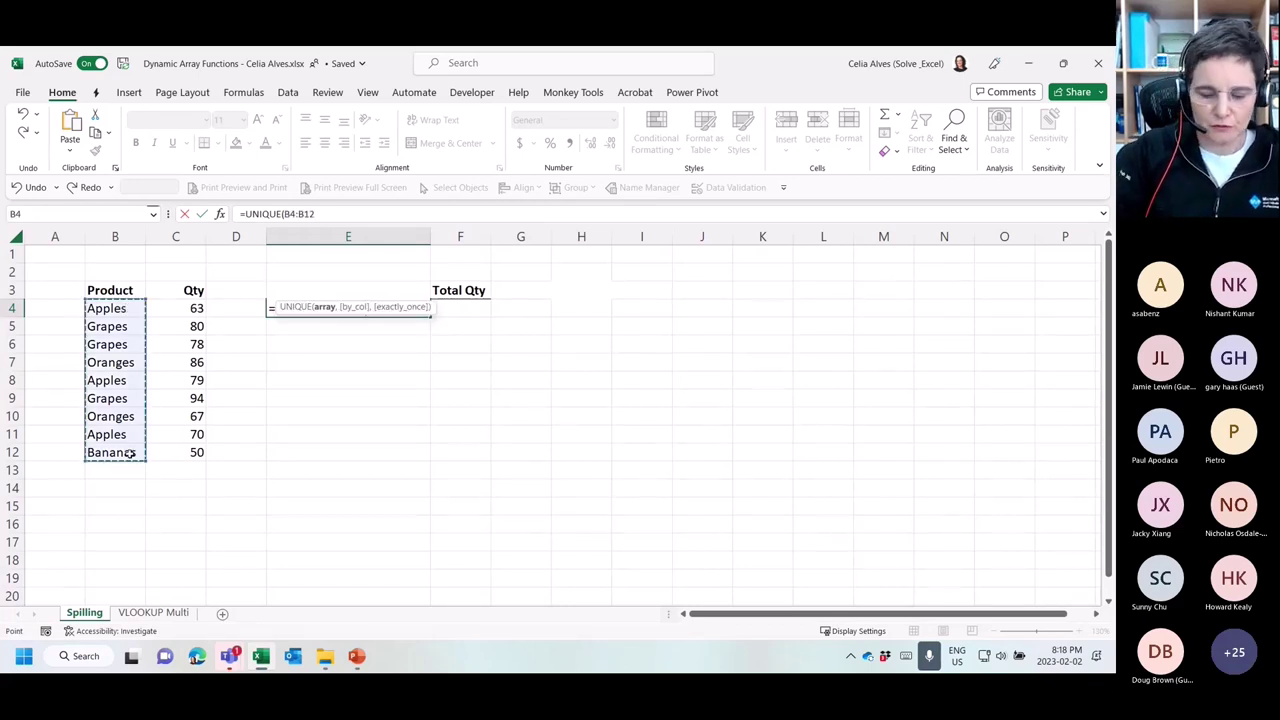
pyautogui.write(')')
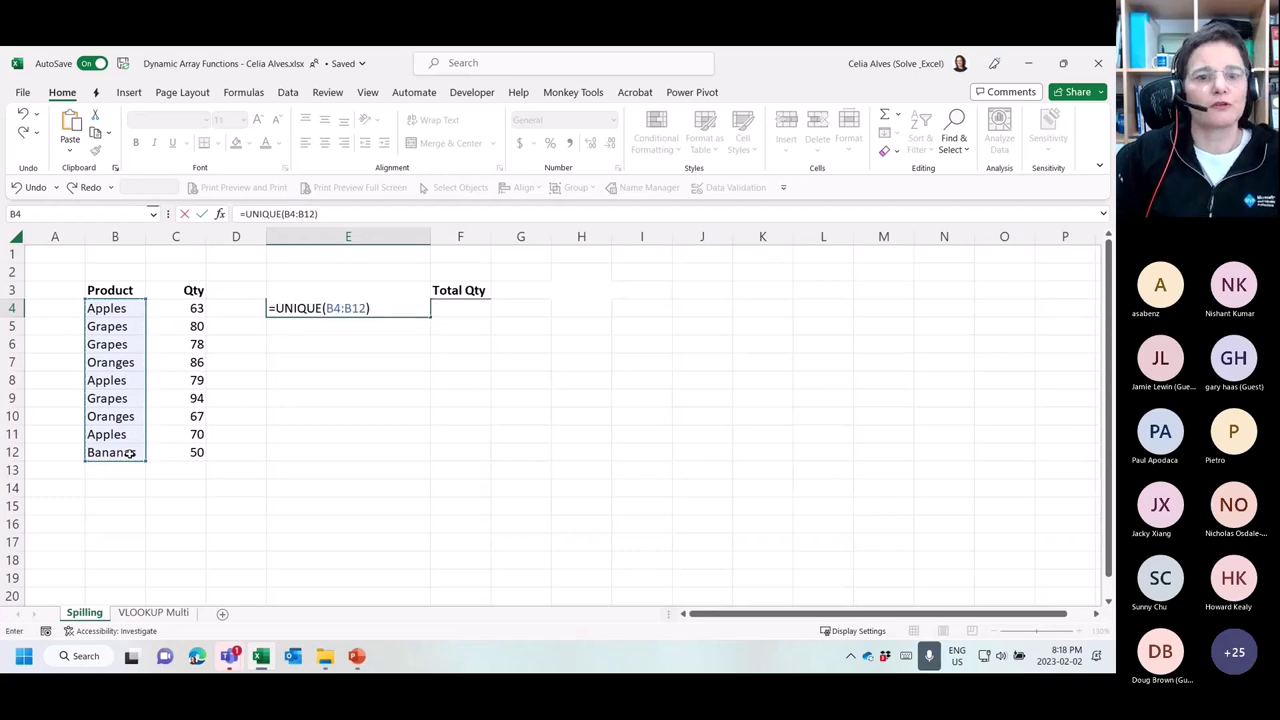
pyautogui.press('Return')
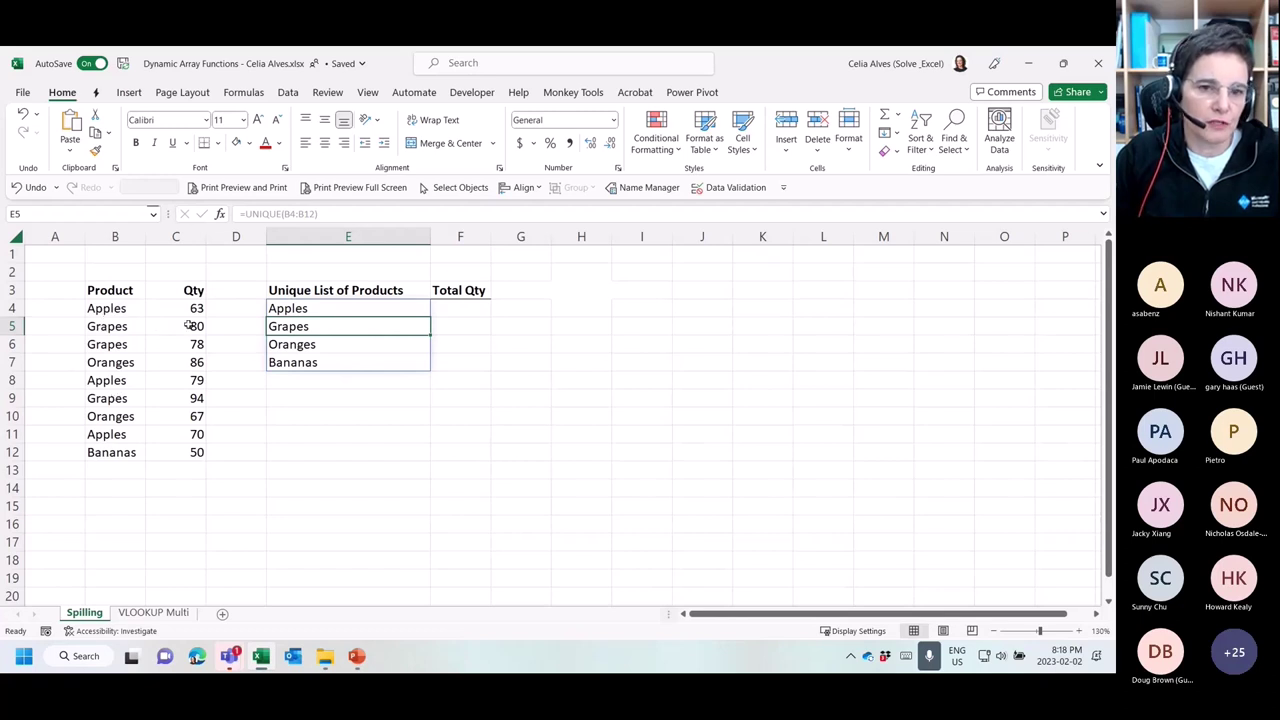
# Wrap the formula in E4 in SORT so it reads =SORT(UNIQUE(B4:B12))
pyautogui.click(294, 306)
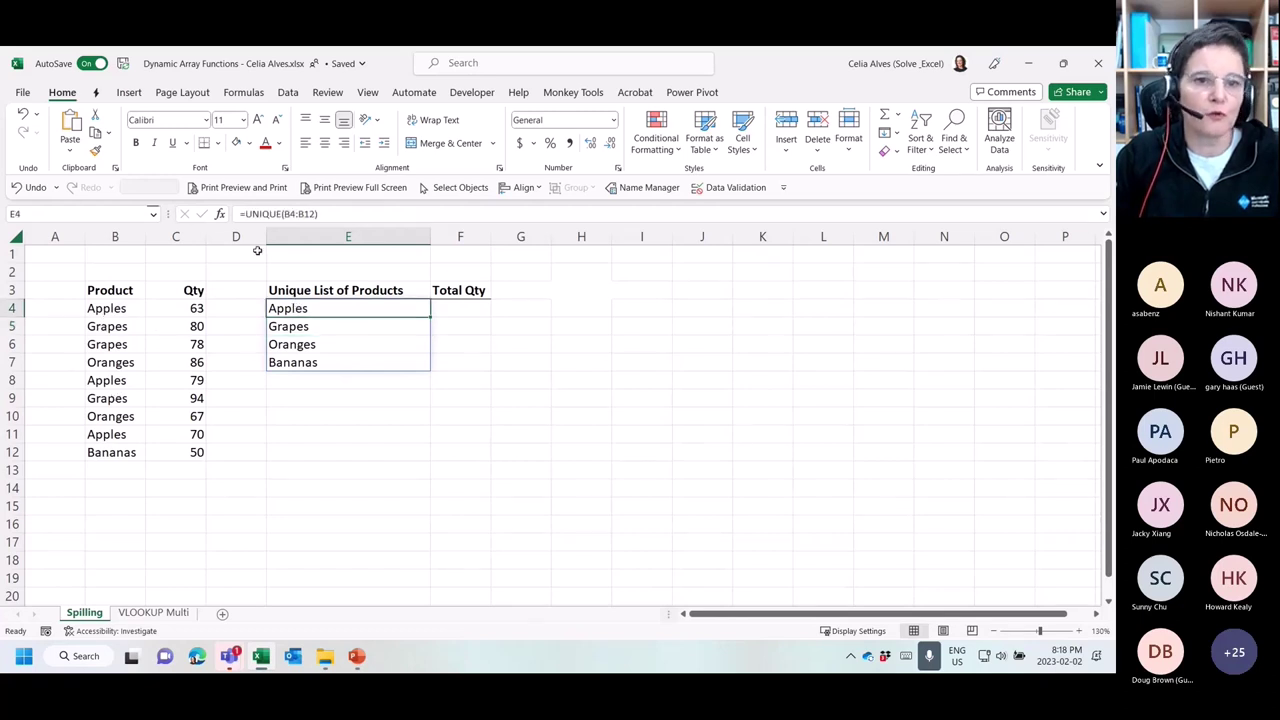
pyautogui.press('F2')
pyautogui.write('SORT')
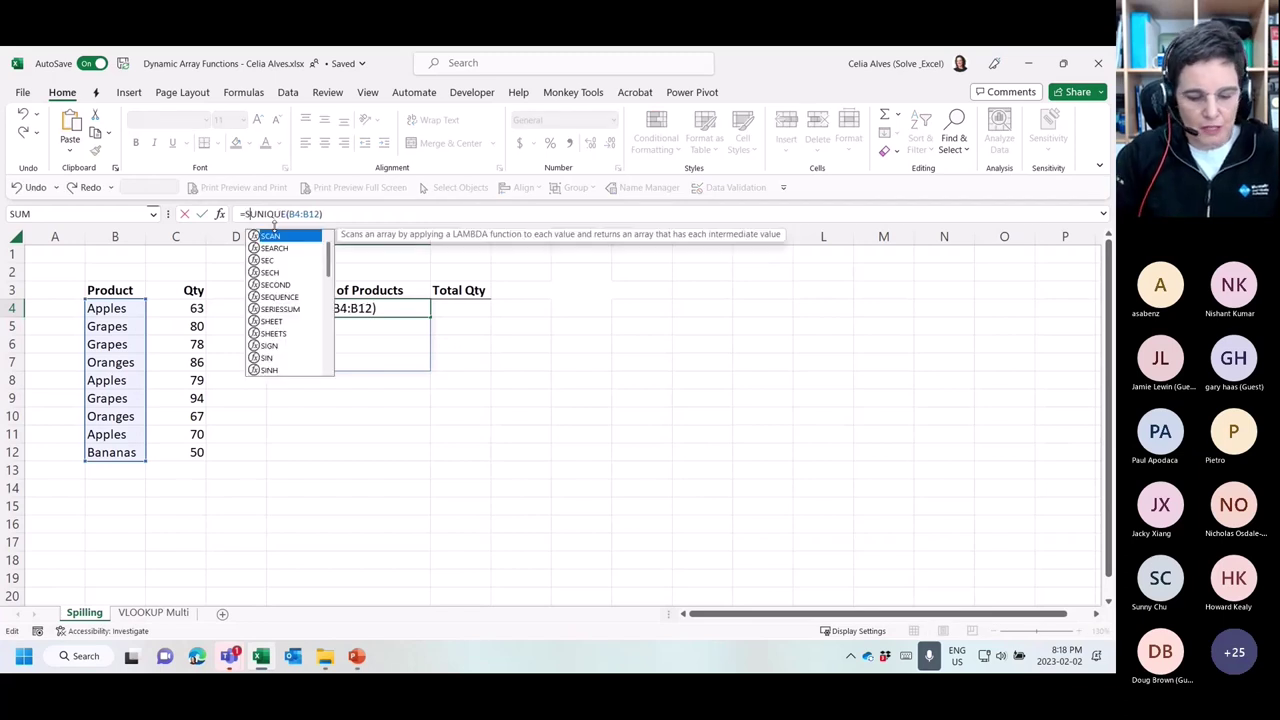
pyautogui.write('(')
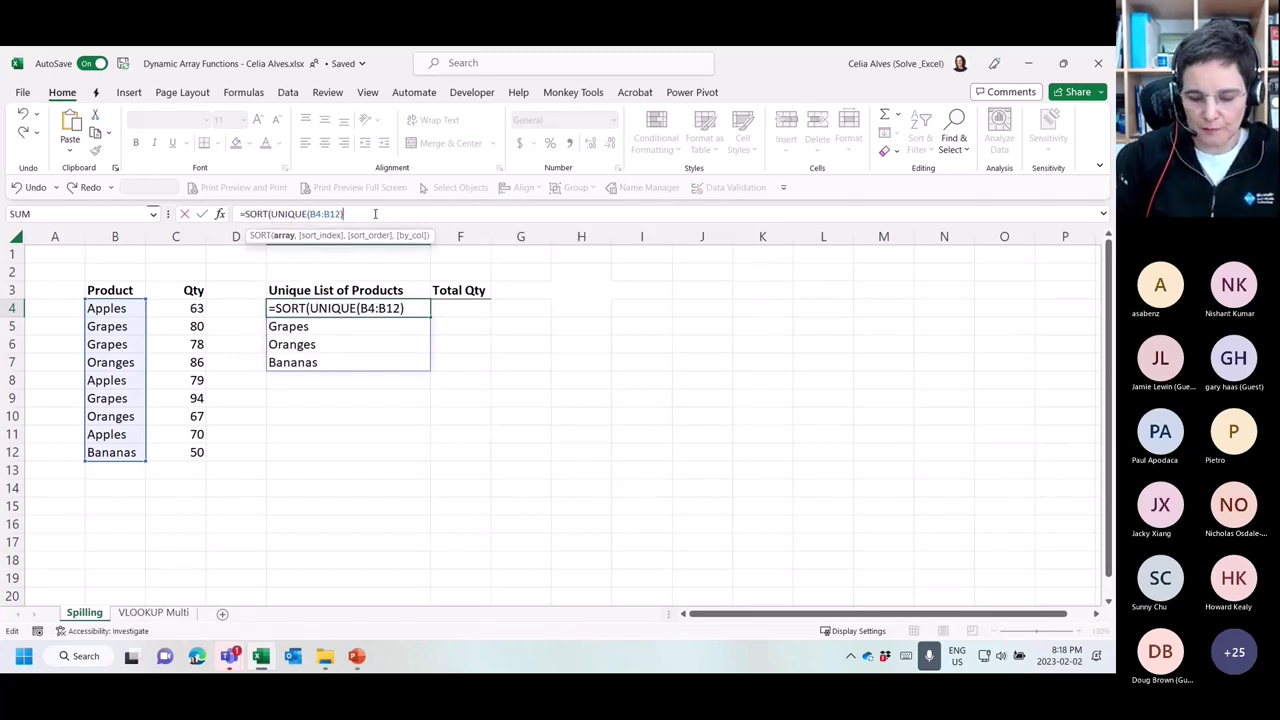
pyautogui.write(')')
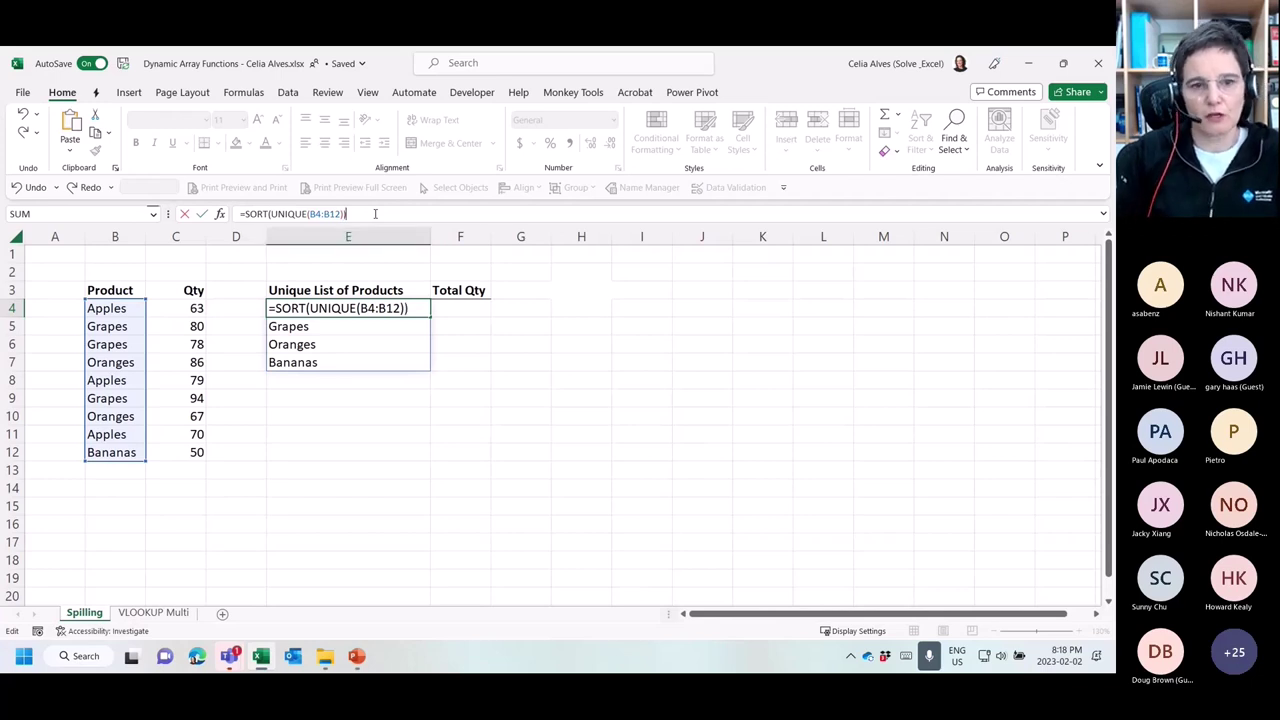
pyautogui.press('Return')
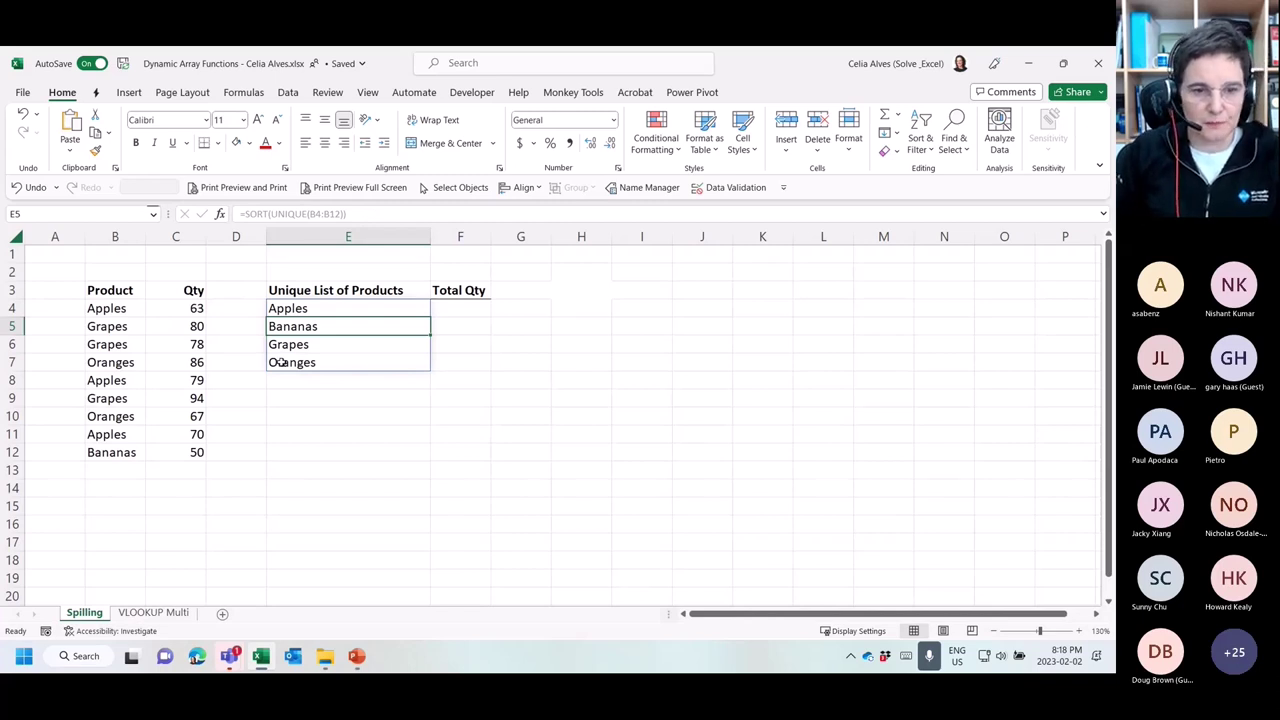
pyautogui.click(306, 309)
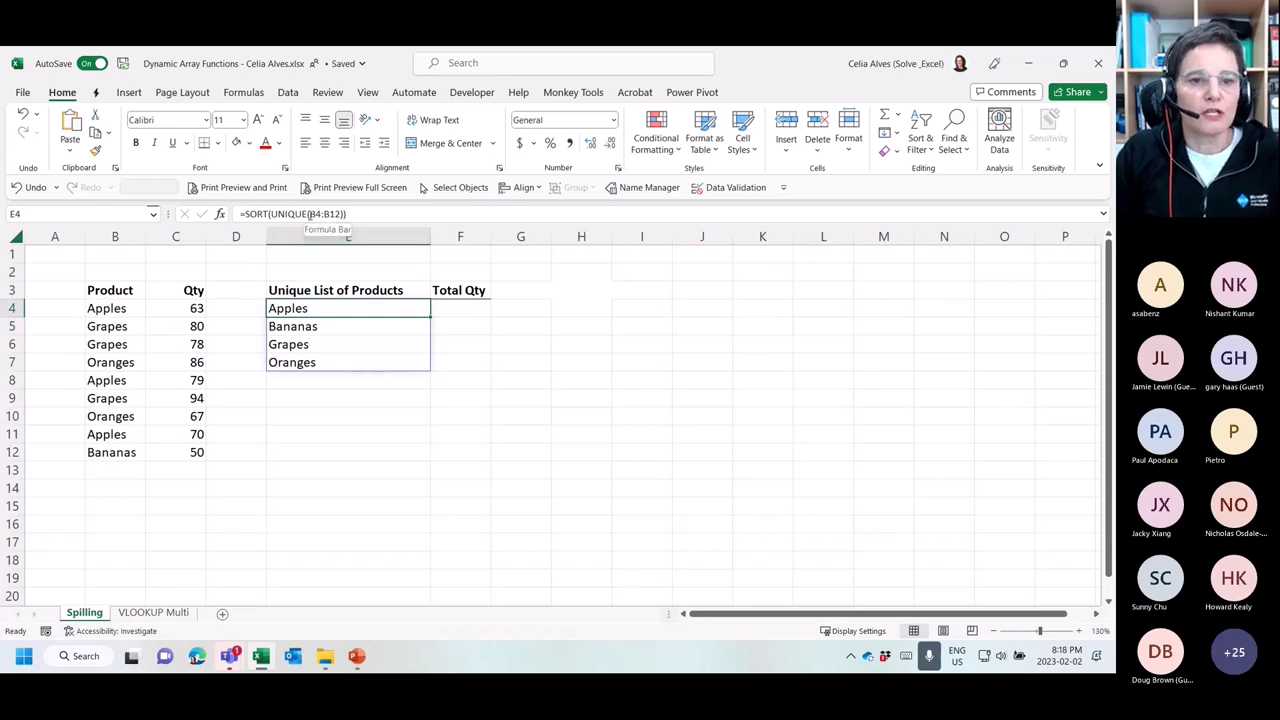
pyautogui.doubleClick(316, 312)
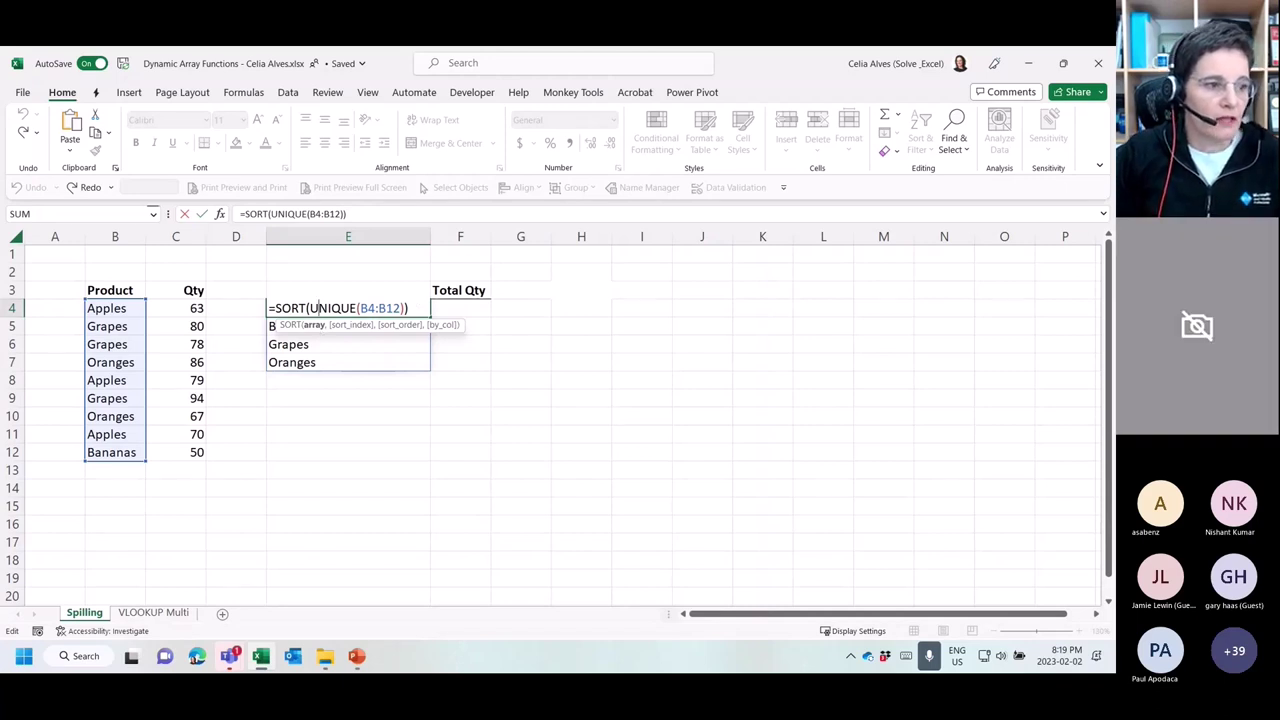
pyautogui.hotkey('ctrl', 'Return')
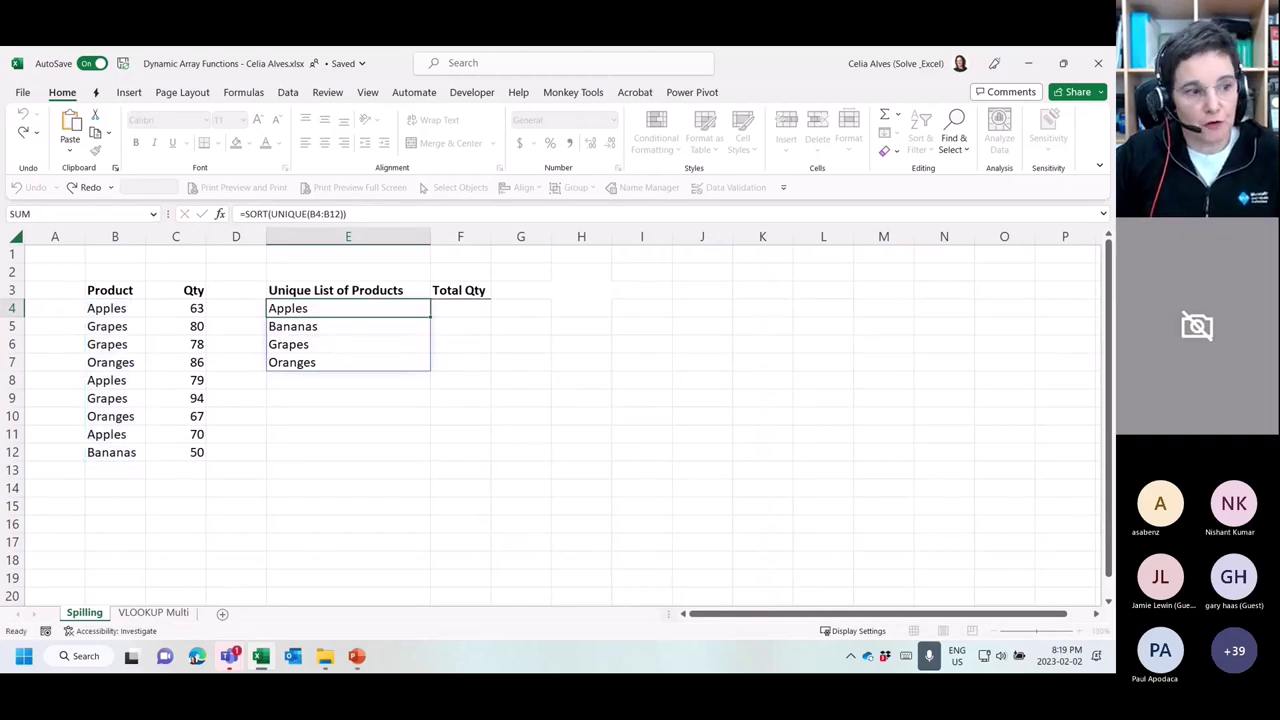
# Start a SUMIFS formula in cell F4 under Total Qty, correcting the misspelled function name
pyautogui.click(466, 306)
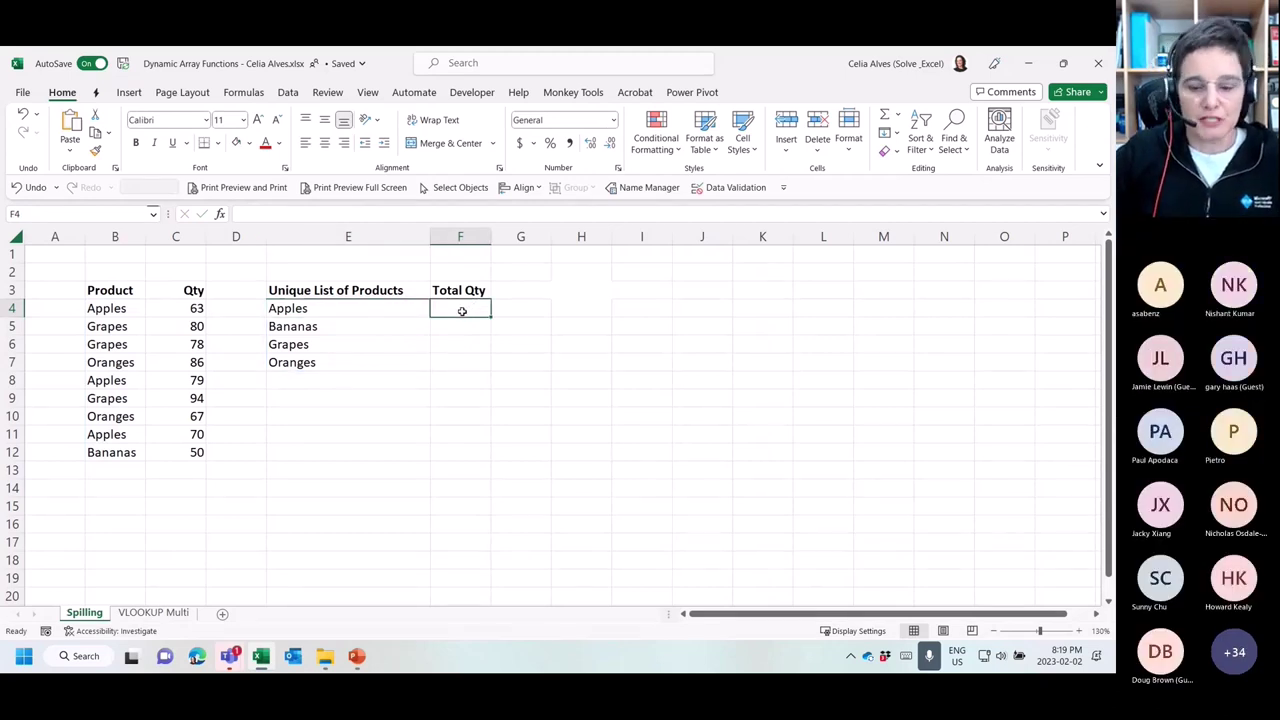
pyautogui.write('=SUM')
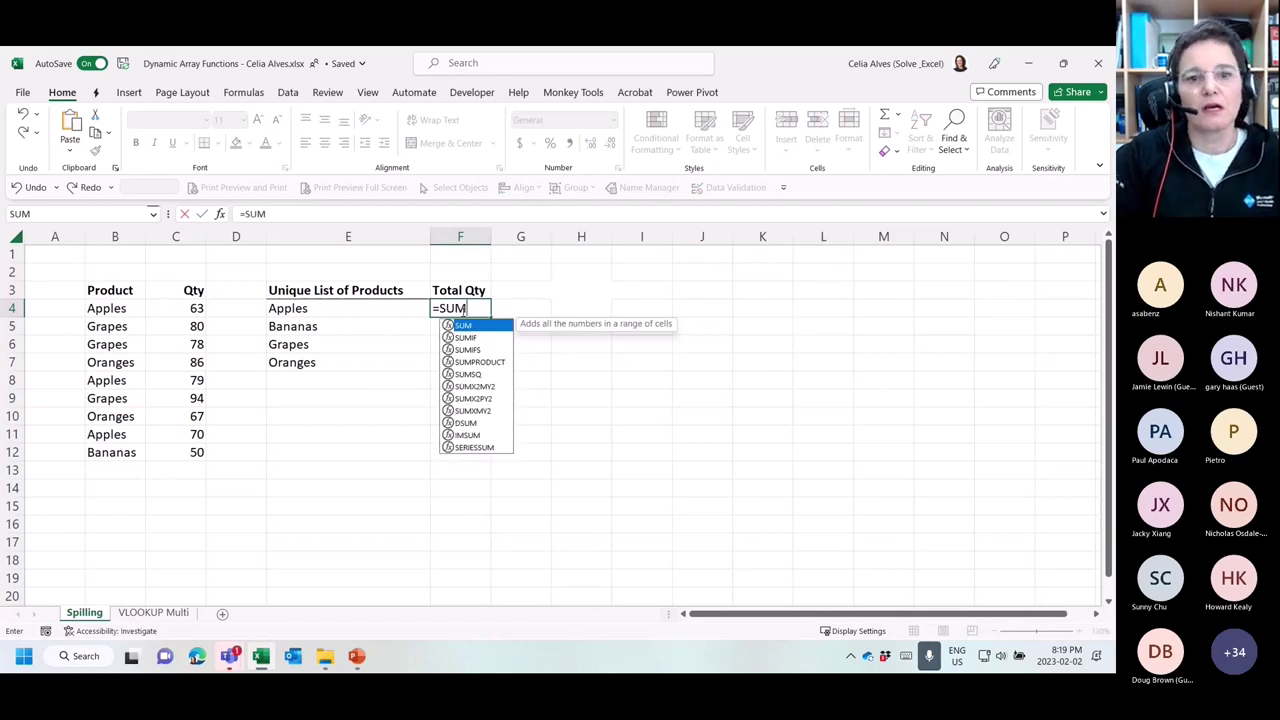
pyautogui.write('IFS')
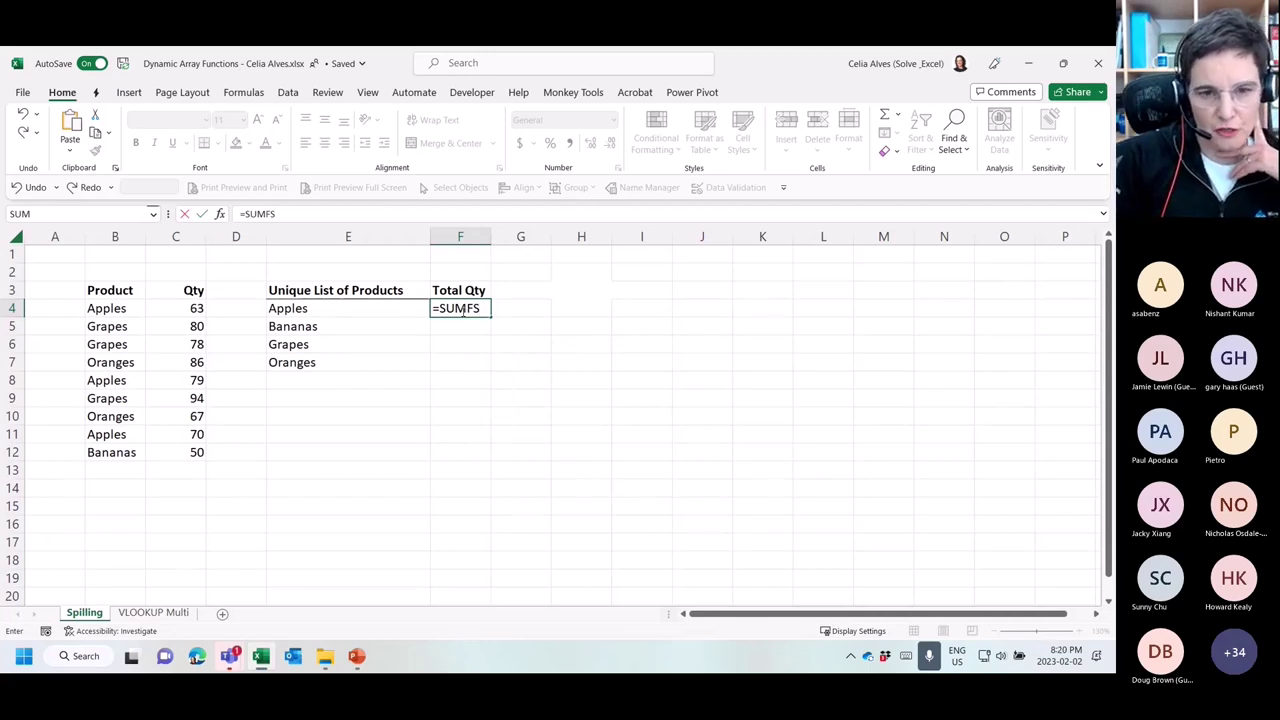
pyautogui.write('(')
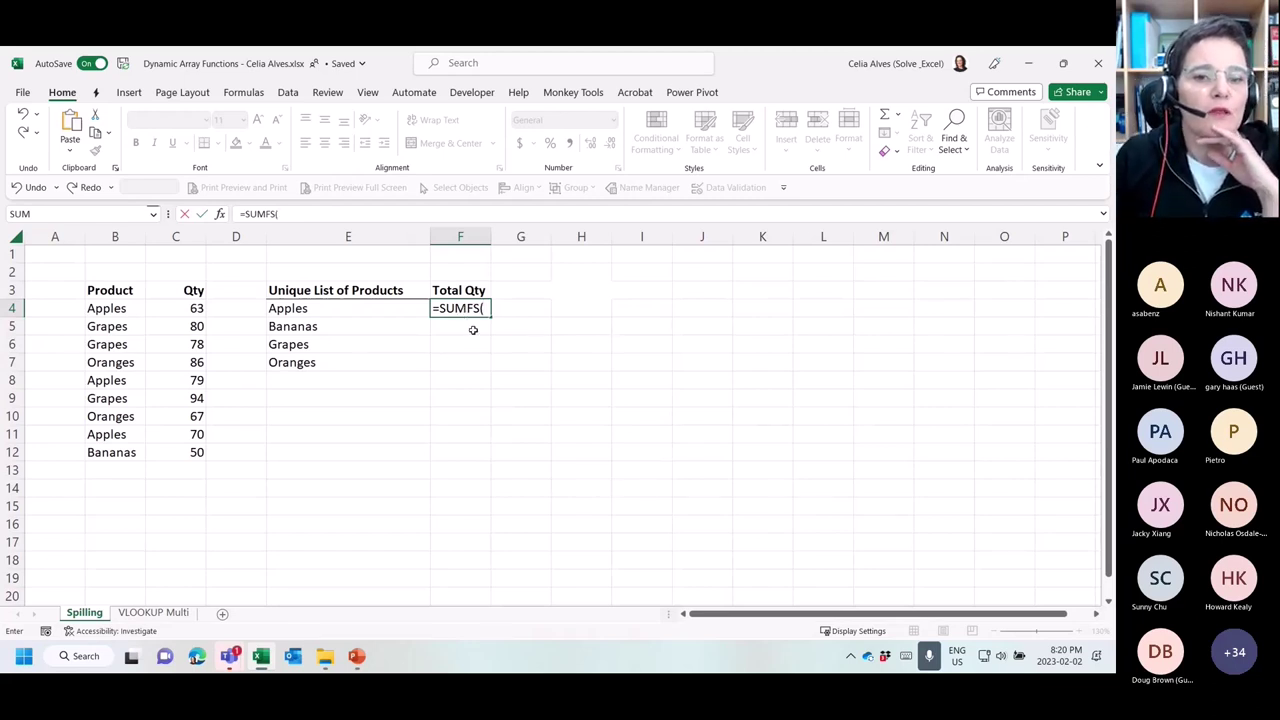
pyautogui.click(277, 214)
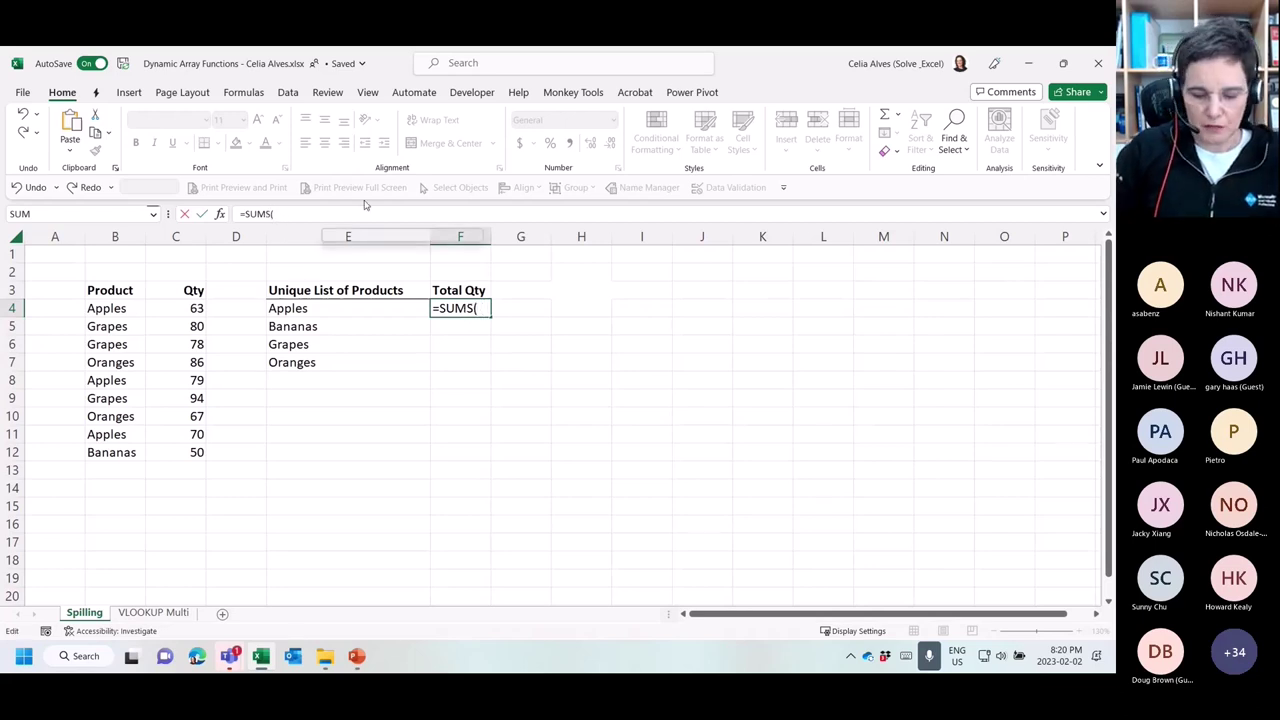
pyautogui.write('IF')
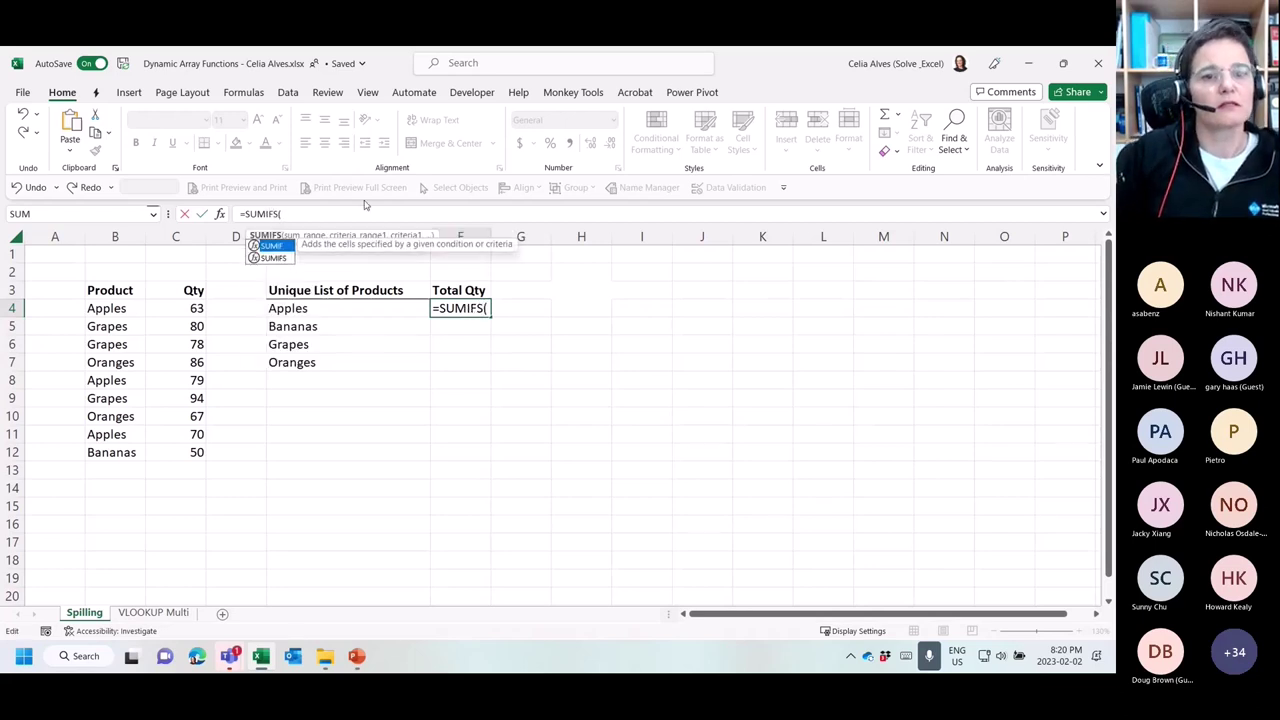
pyautogui.press('Down')
pyautogui.press('Tab')
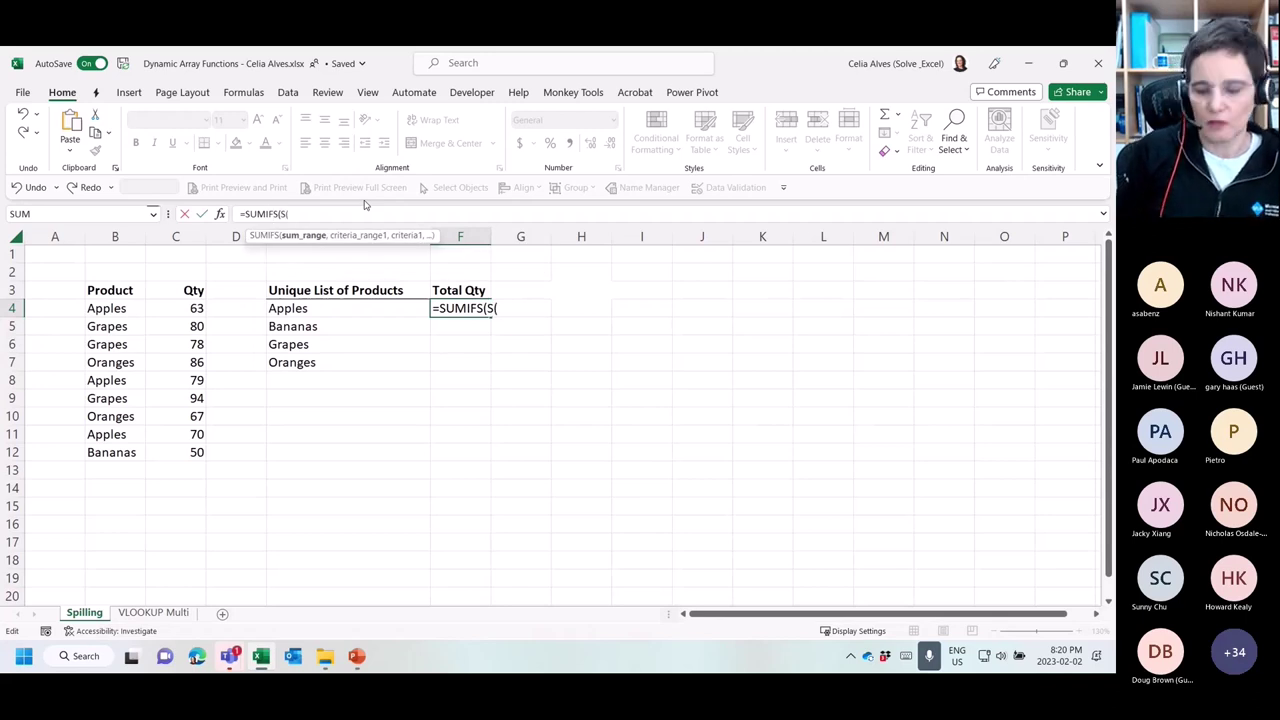
pyautogui.press('BackSpace')
pyautogui.press('BackSpace')
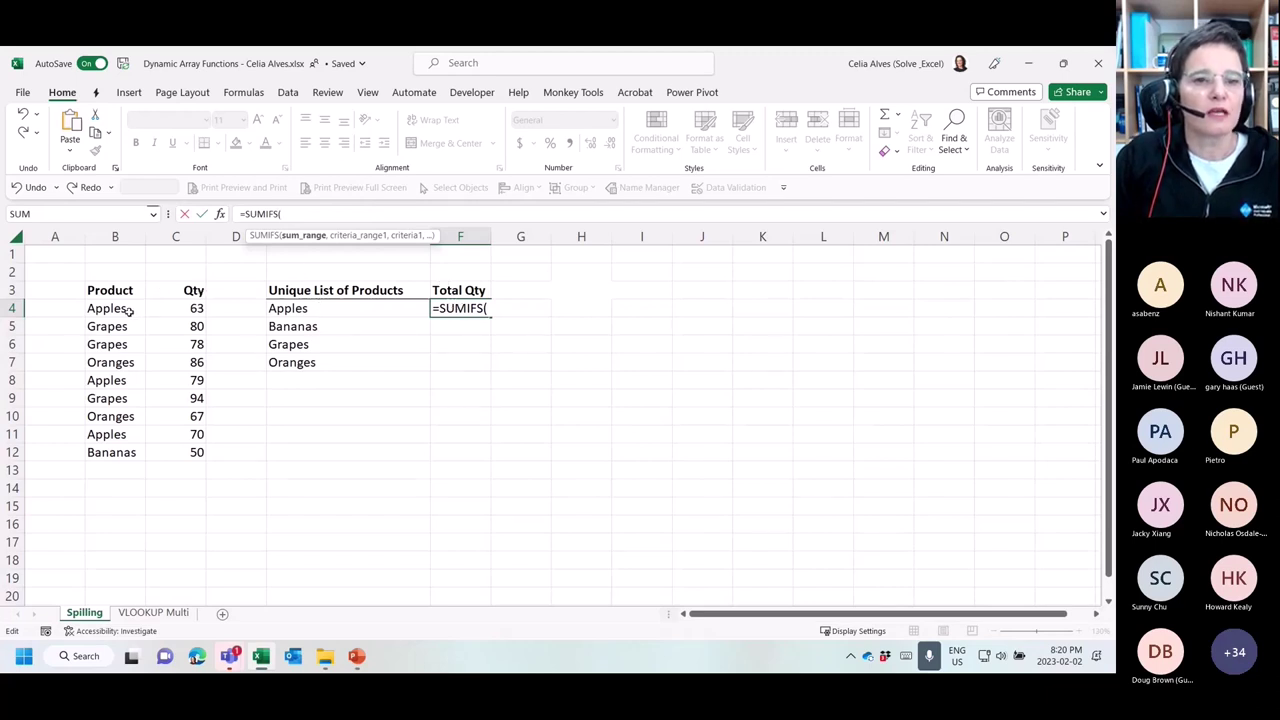
# Complete the F4 formula as =SUMIFS(C4:C12,B4:B12,E4) to total the quantity for Apples
pyautogui.moveTo(190, 305); pyautogui.dragTo(192, 450)
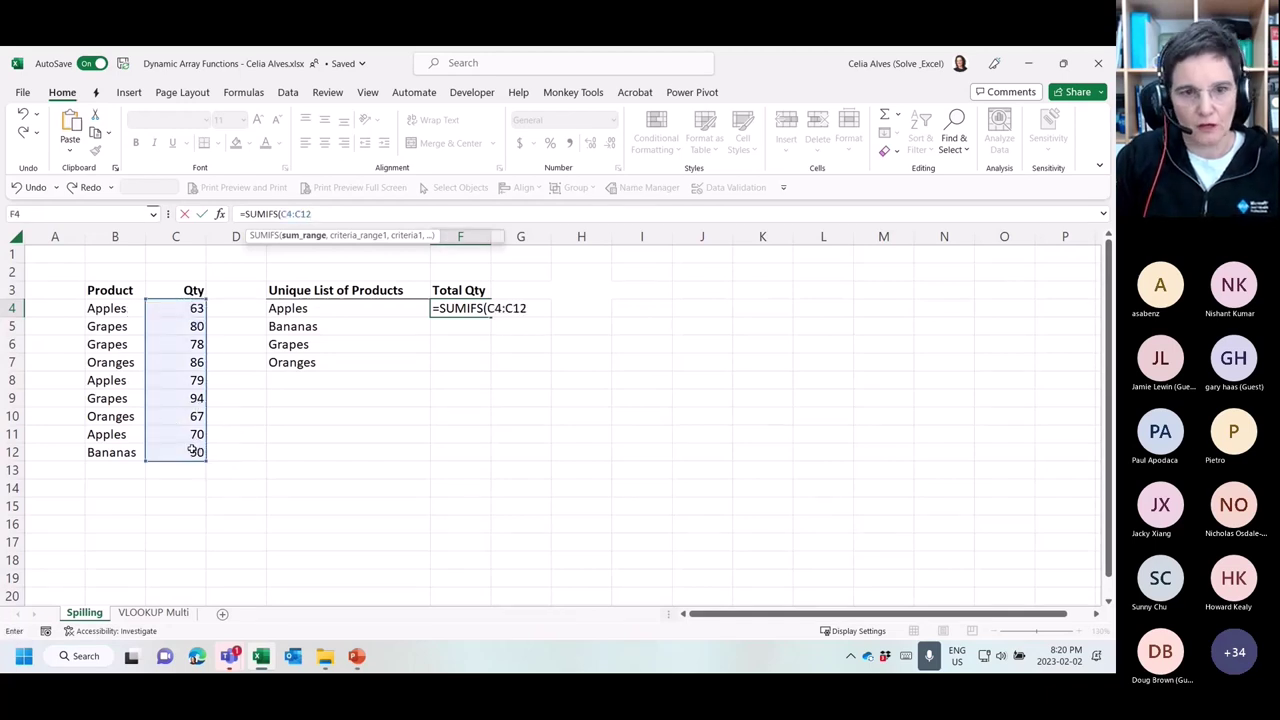
pyautogui.write(',')
pyautogui.moveTo(124, 305); pyautogui.dragTo(100, 451)
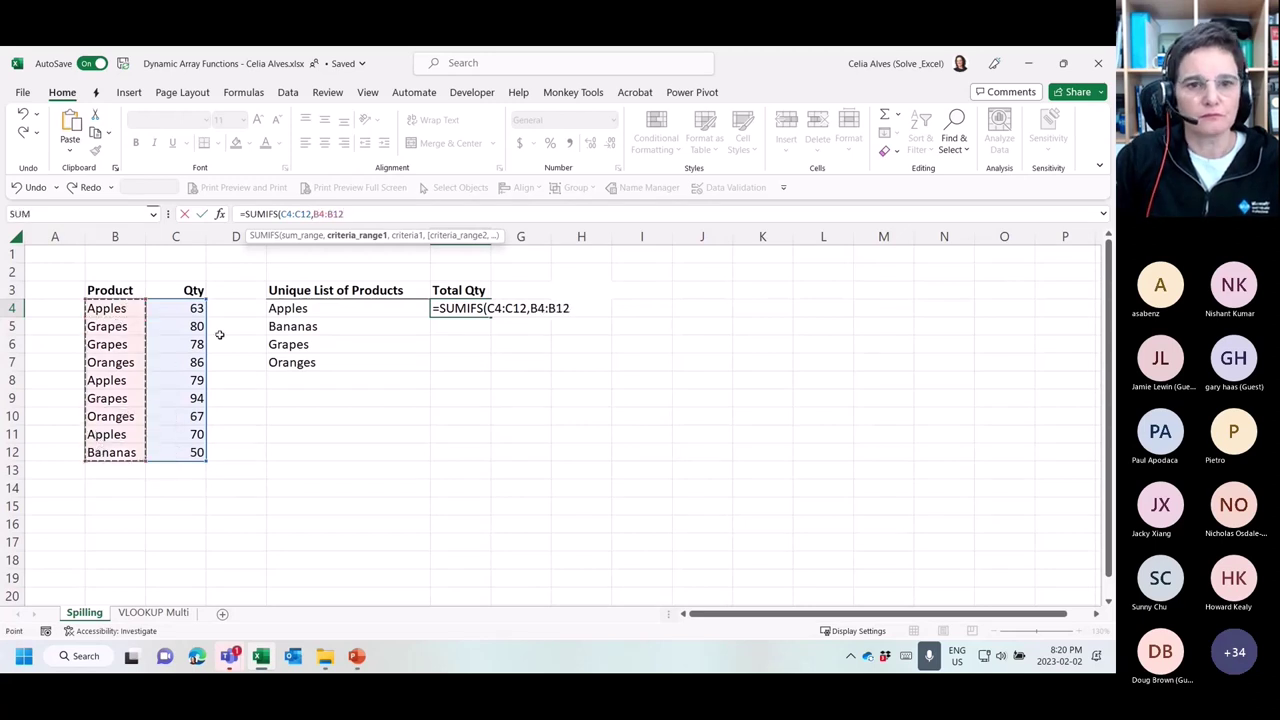
pyautogui.write(',')
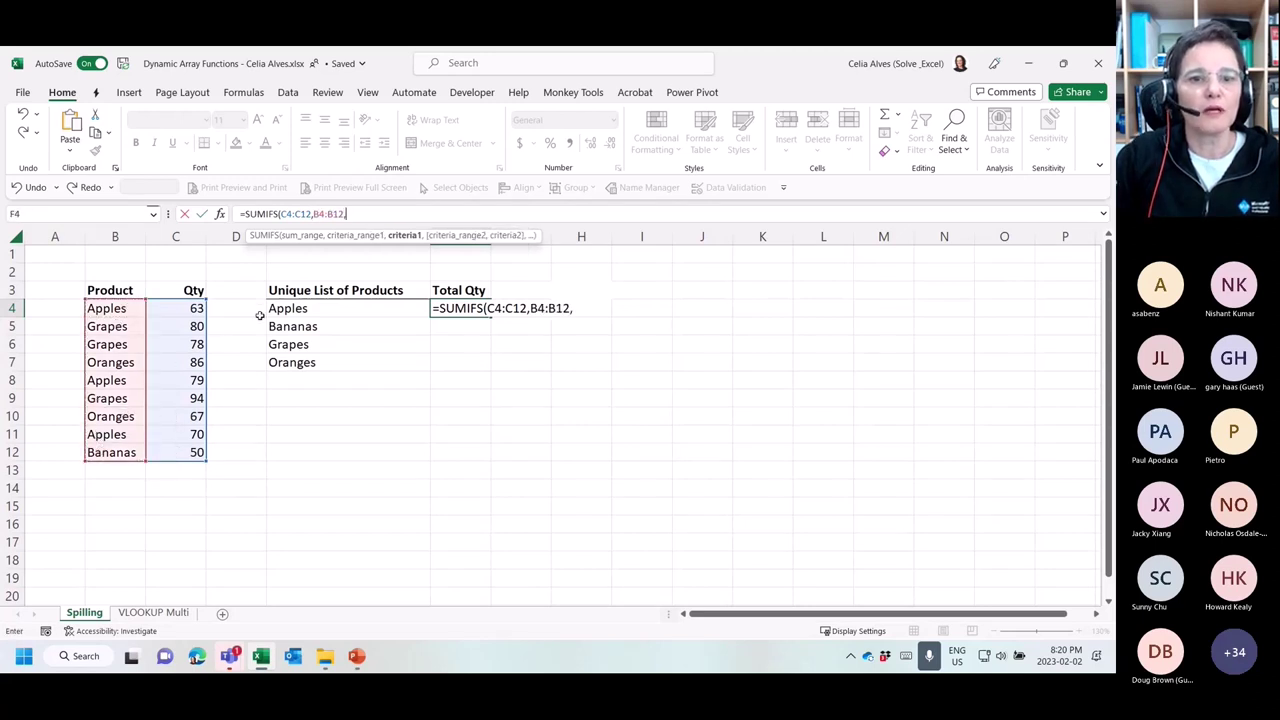
pyautogui.click(320, 314)
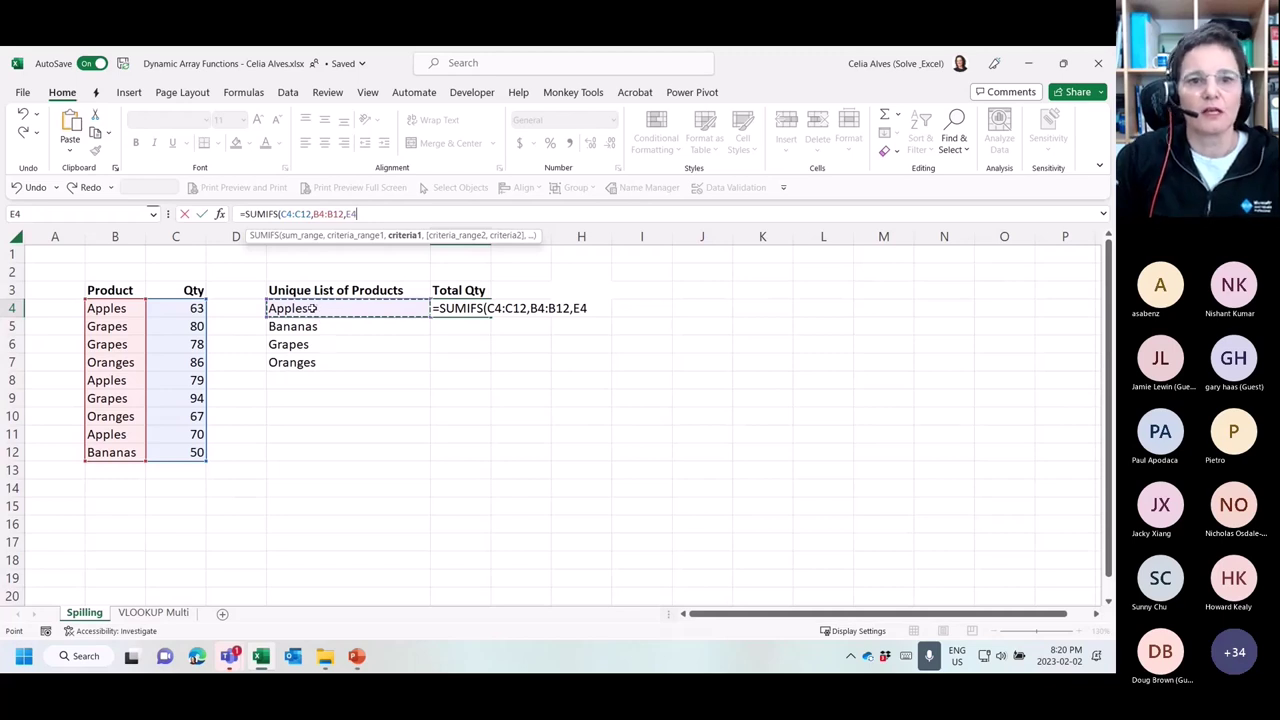
pyautogui.write(')')
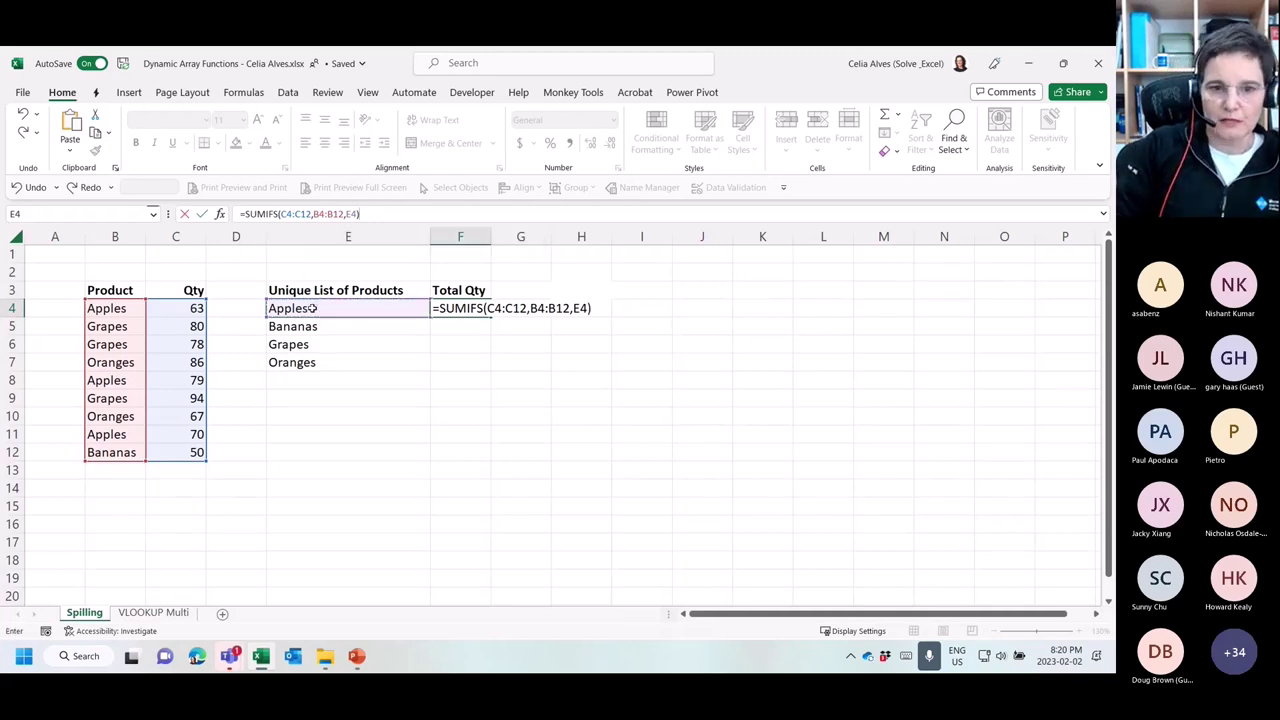
pyautogui.press('Return')
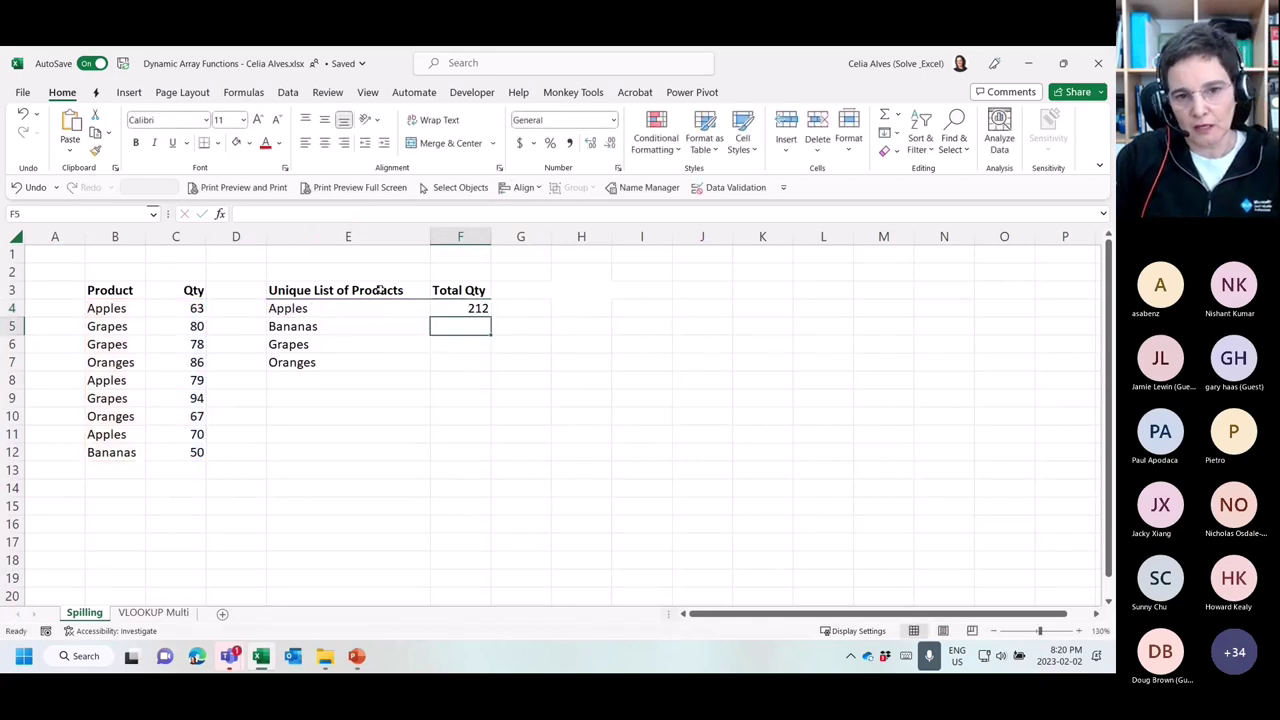
# Compare the Apples total in F4 with the Apples rows and quantities in the source data
pyautogui.click(469, 308)
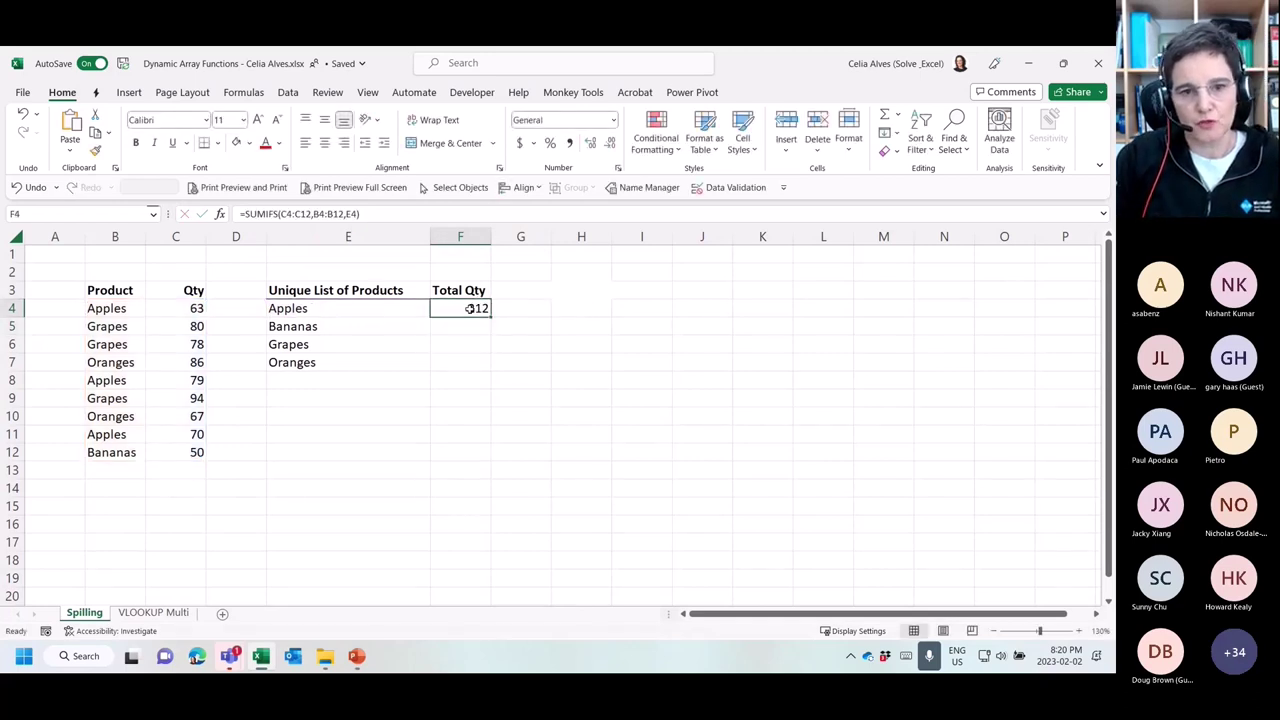
pyautogui.click(112, 312)
pyautogui.click(115, 381)
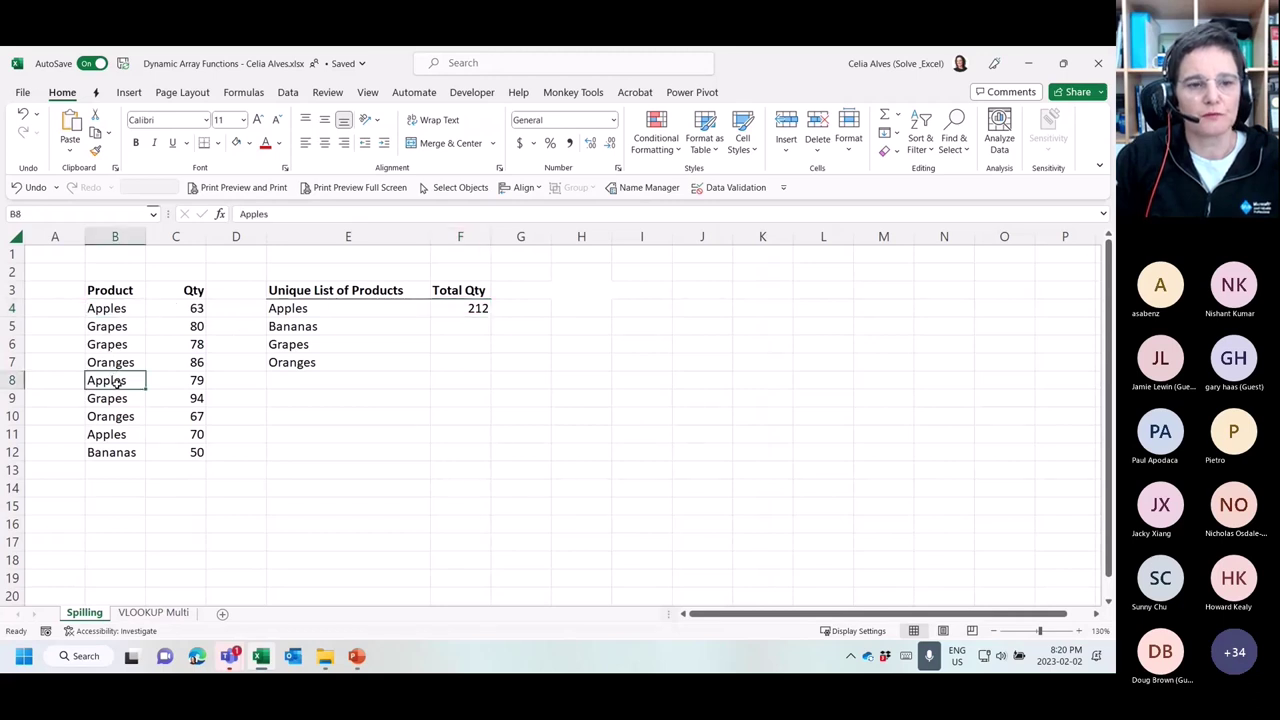
pyautogui.click(197, 382)
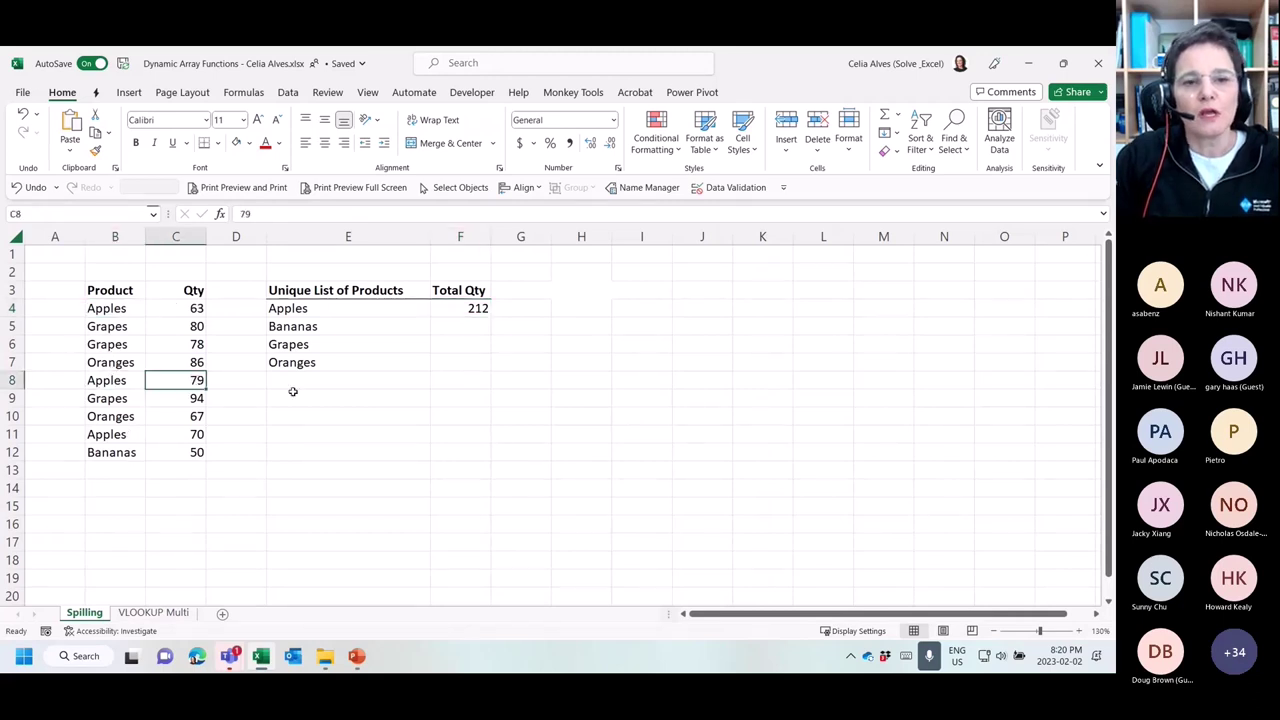
# Replace the criterion in F4 with the spilled product list so the formula reads =SUMIFS(C4:C12,B4:B12,E4#)
pyautogui.click(450, 311)
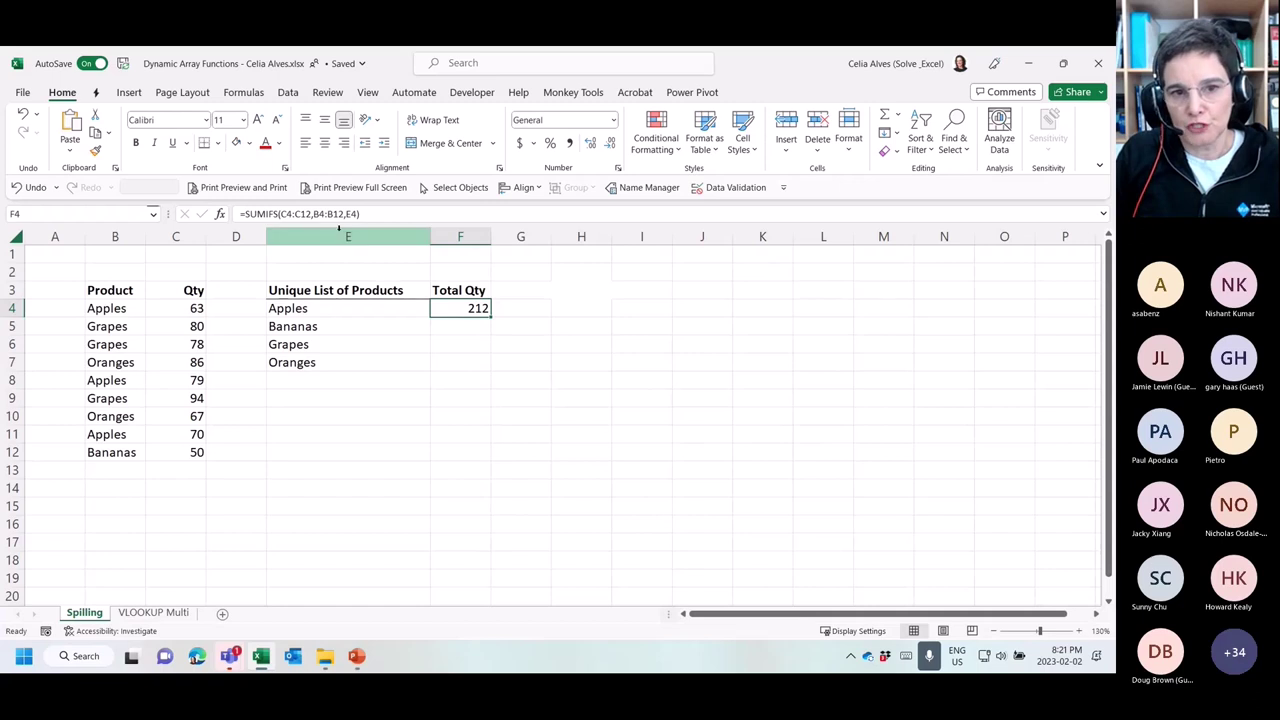
pyautogui.click(347, 214)
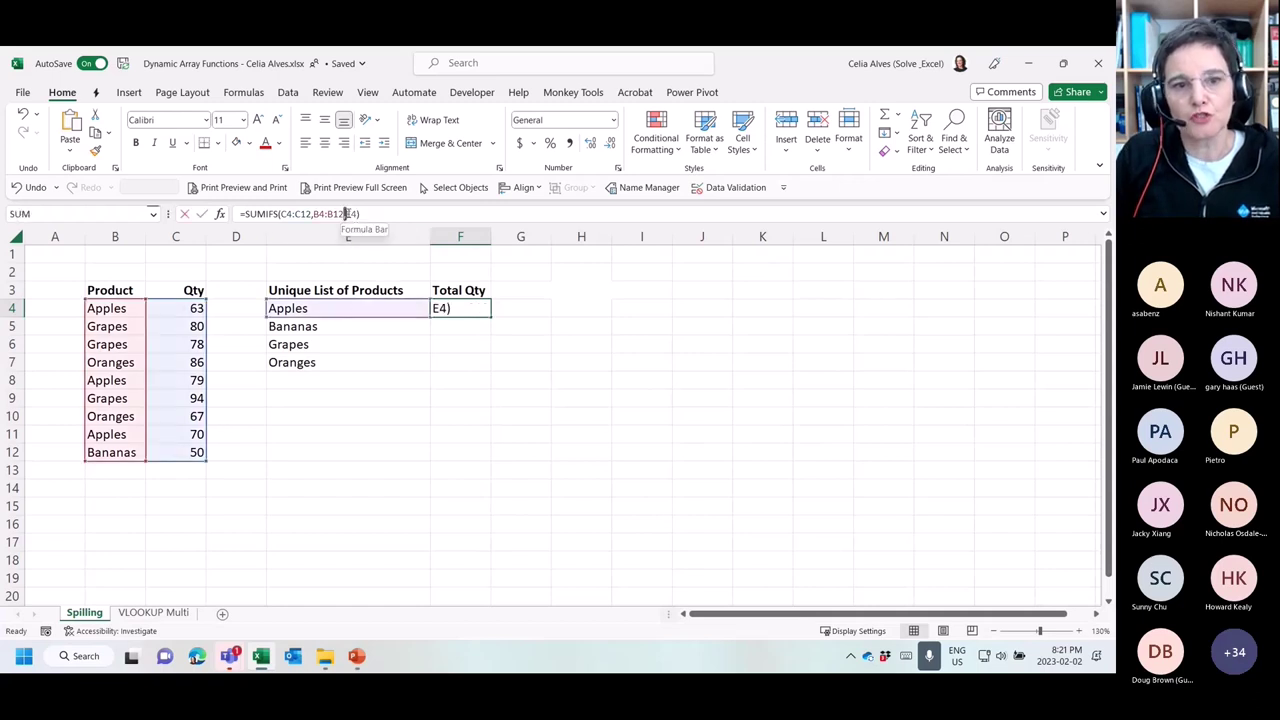
pyautogui.moveTo(344, 214); pyautogui.dragTo(357, 216)
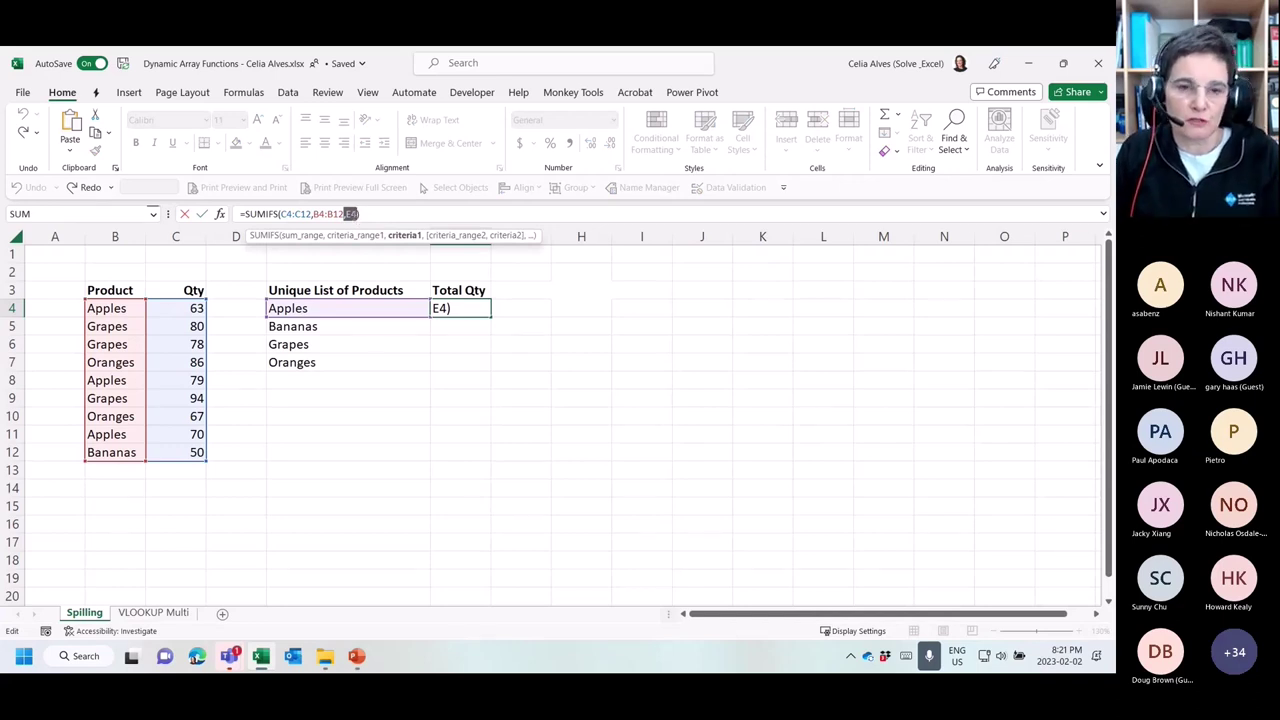
pyautogui.click(352, 214)
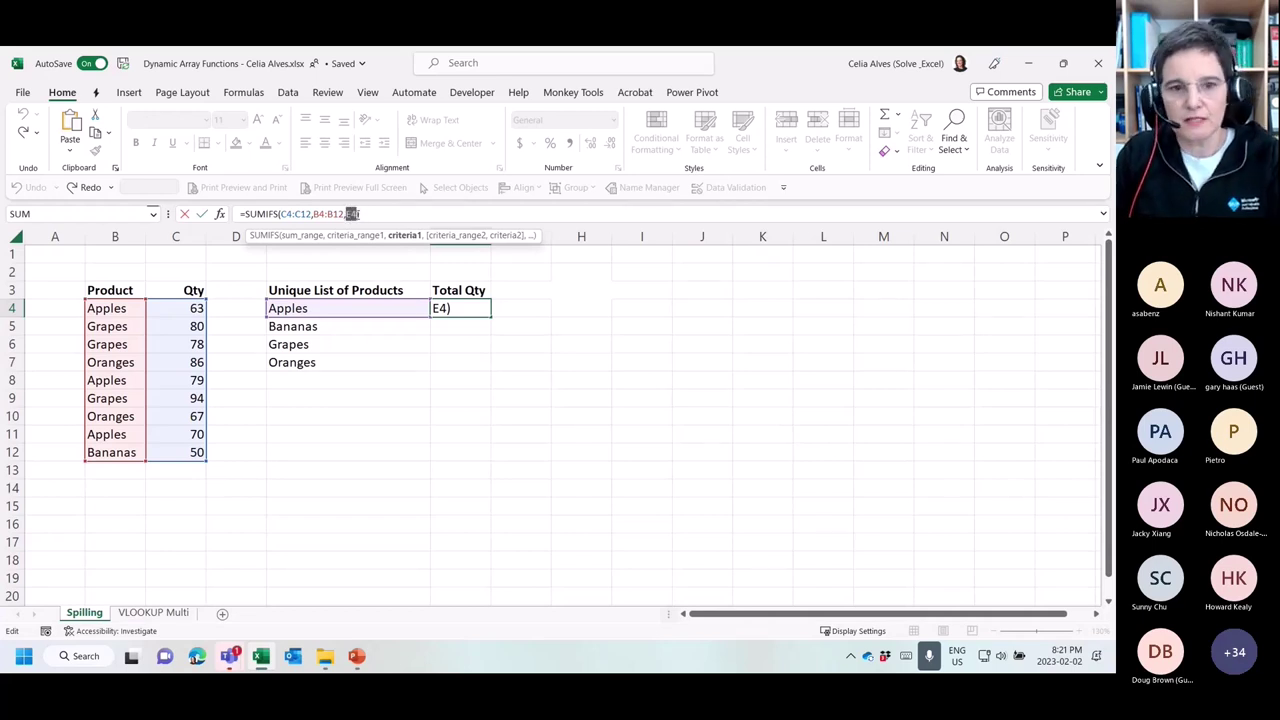
pyautogui.press('BackSpace')
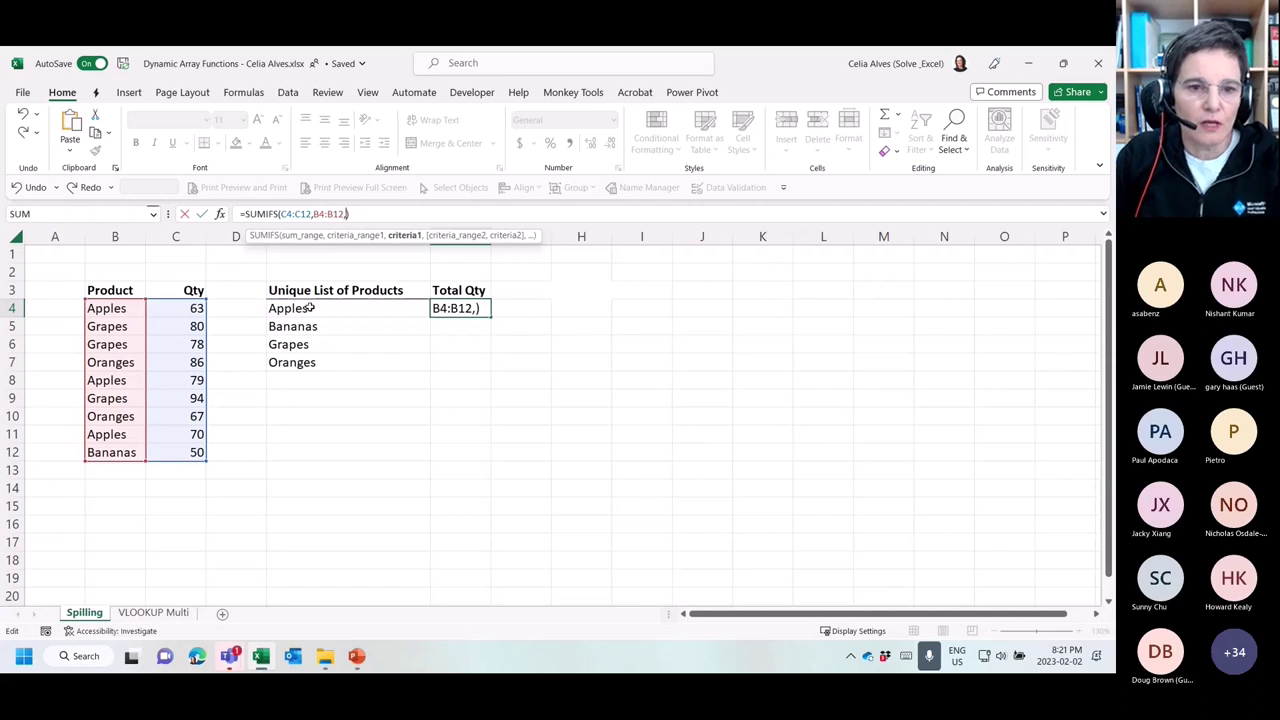
pyautogui.moveTo(310, 308); pyautogui.dragTo(304, 364)
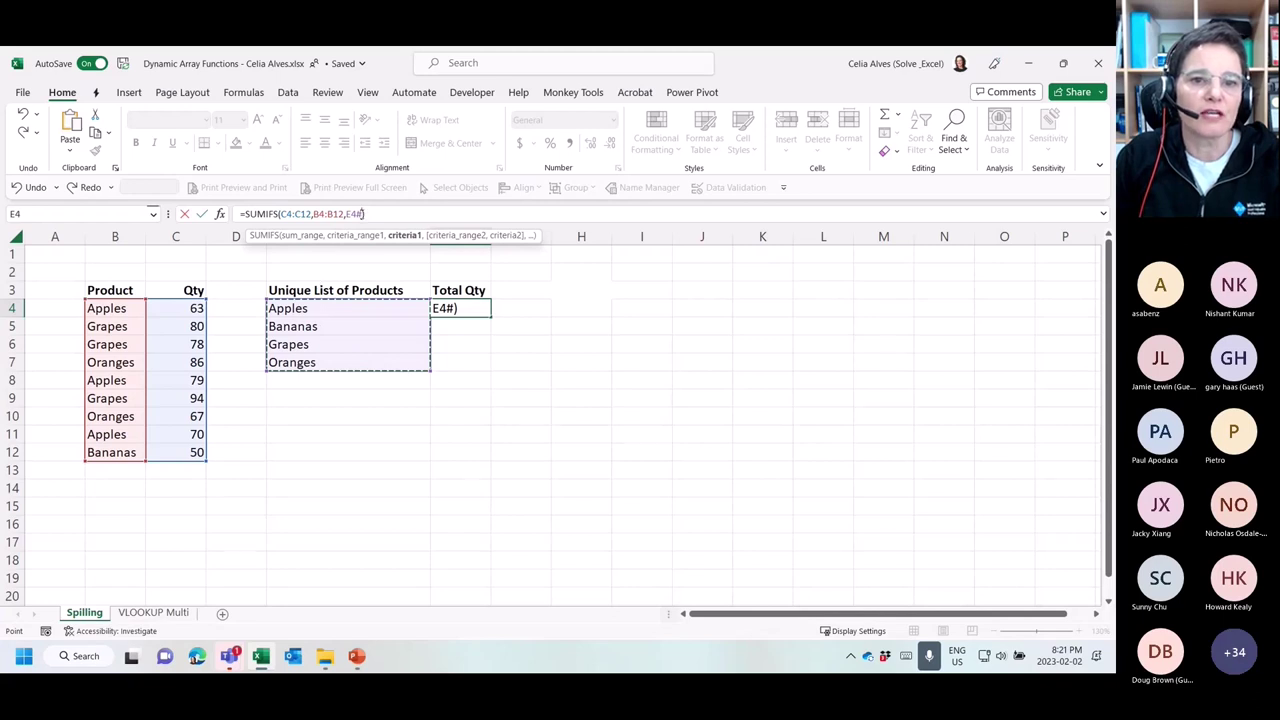
pyautogui.click(390, 213)
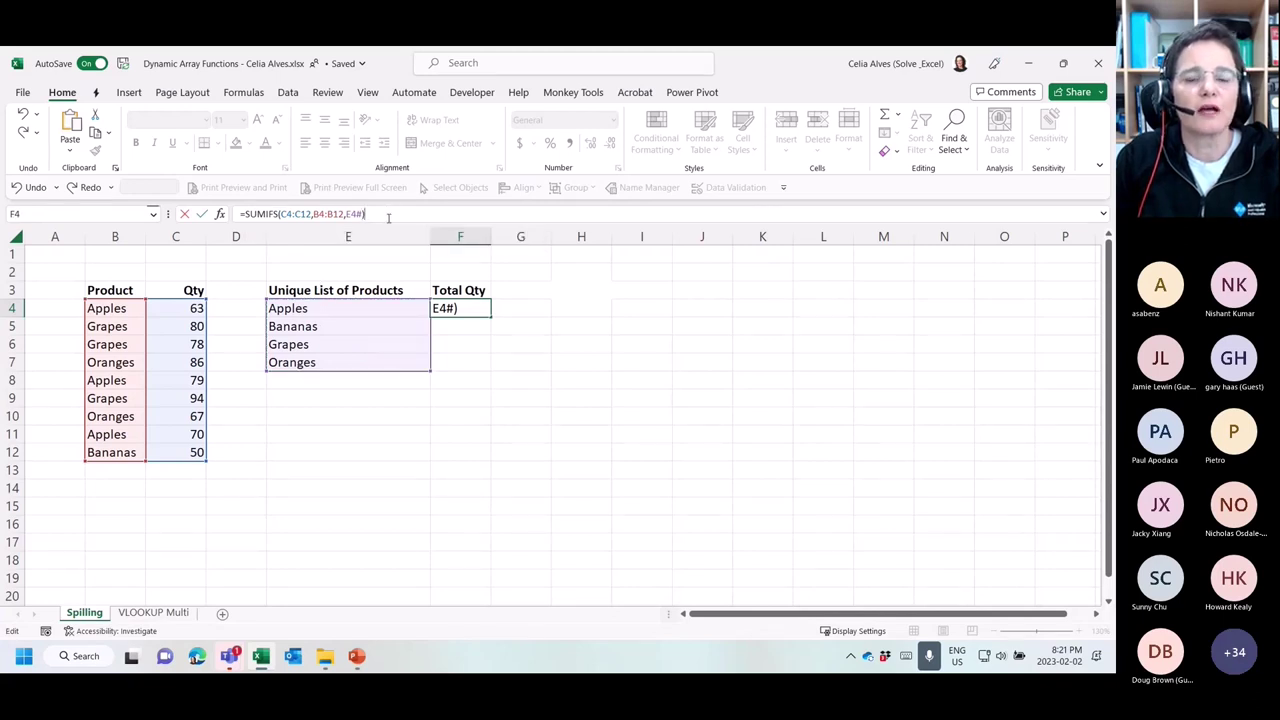
pyautogui.doubleClick(469, 309)
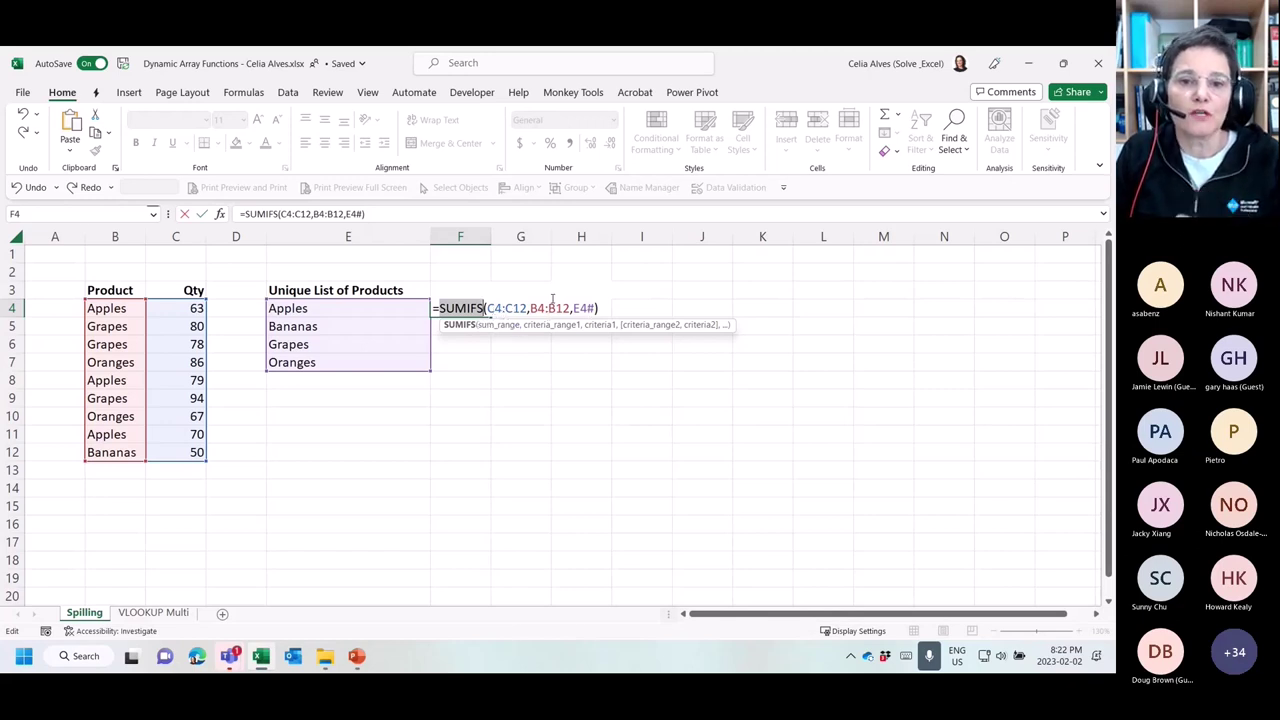
pyautogui.moveTo(572, 308); pyautogui.dragTo(597, 308)
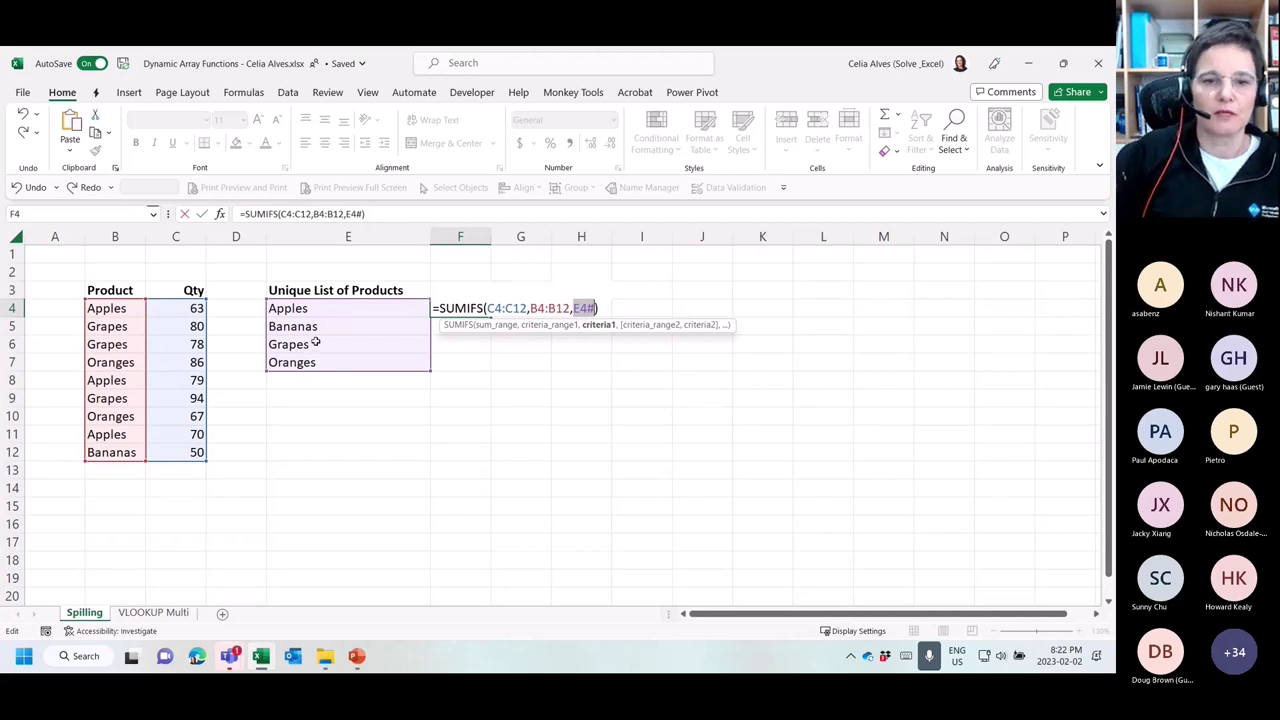
pyautogui.press('Return')
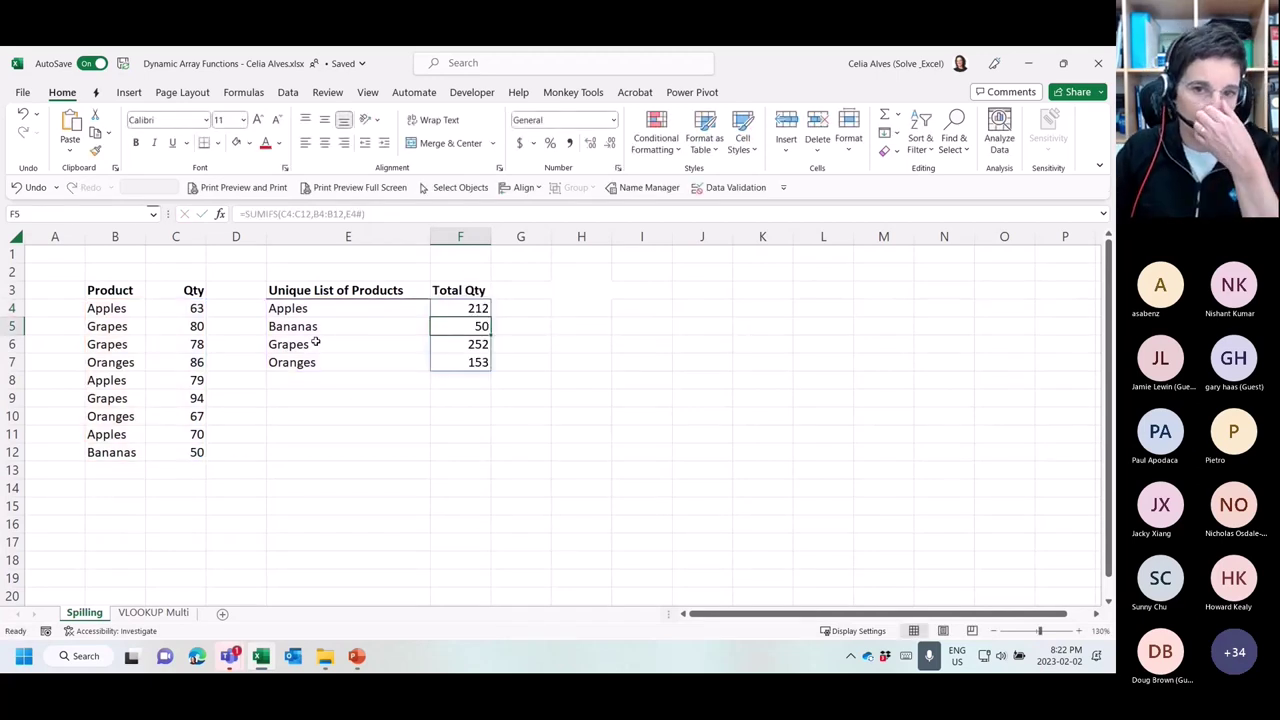
# Examine the arguments of the spilling SUMIFS formula in cell F4, including the spill reference
pyautogui.click(470, 306)
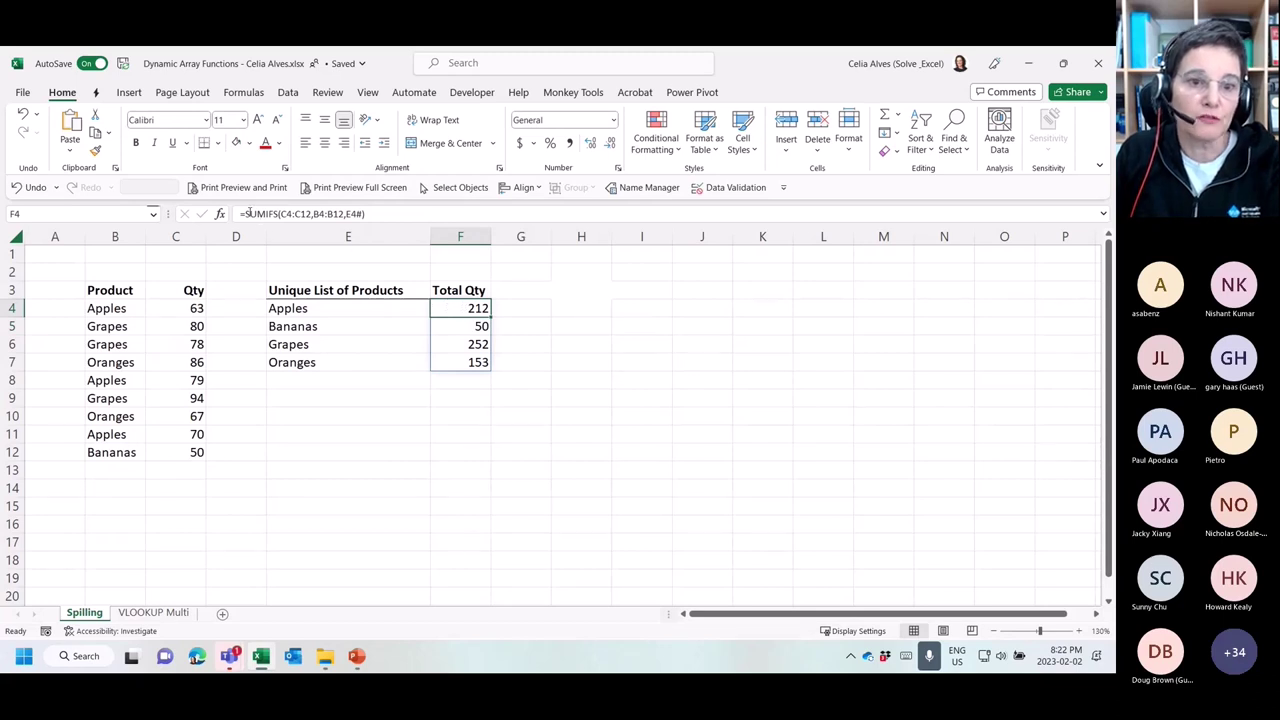
pyautogui.click(383, 211)
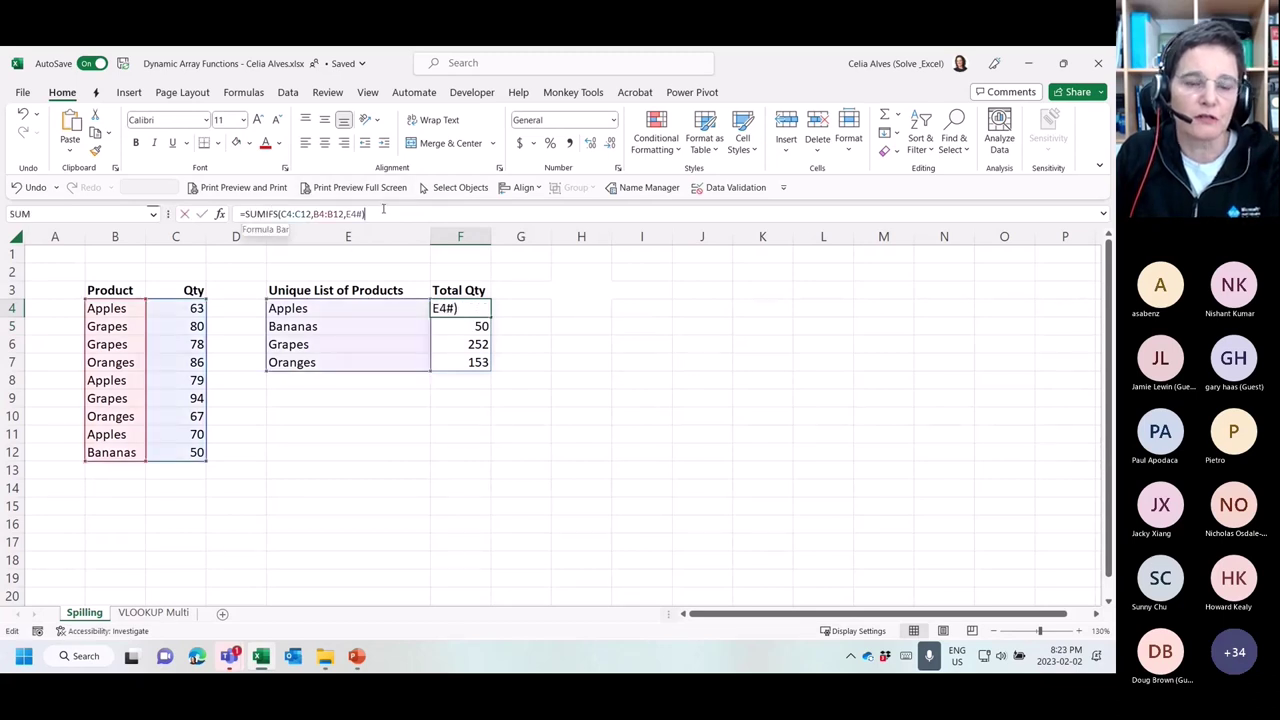
pyautogui.doubleClick(460, 308)
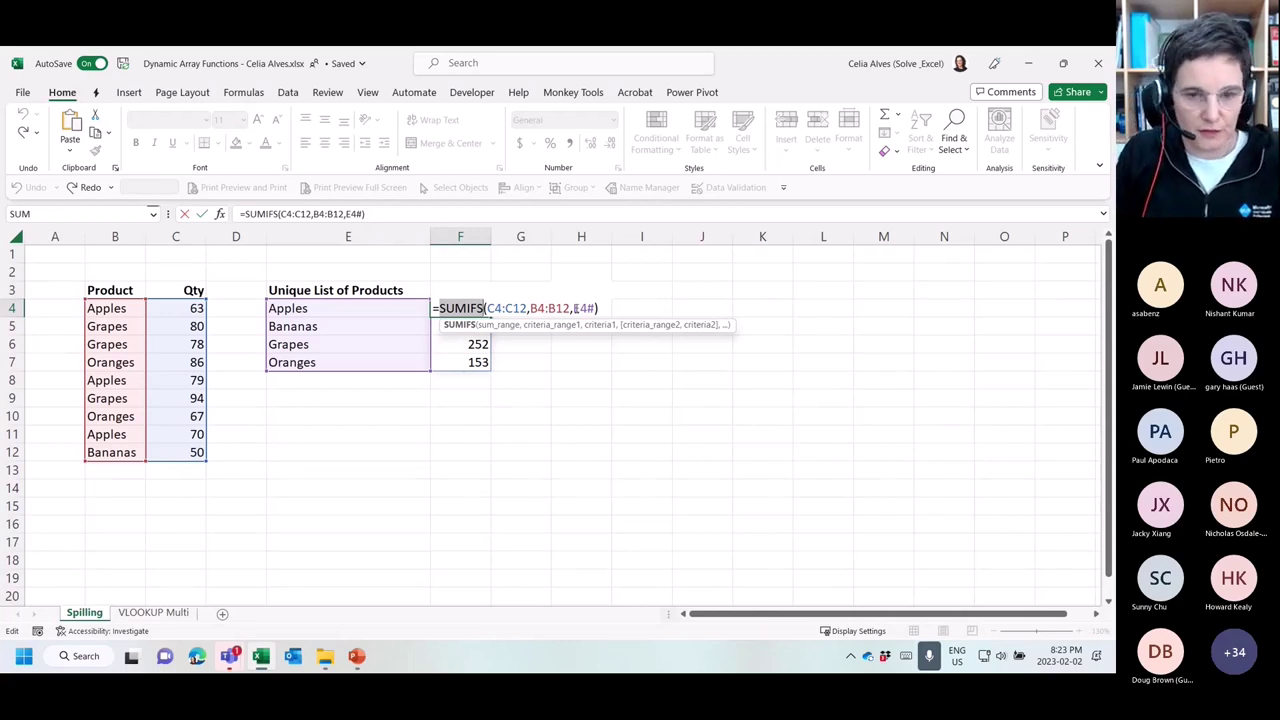
pyautogui.hotkey('ctrl', 'Return')
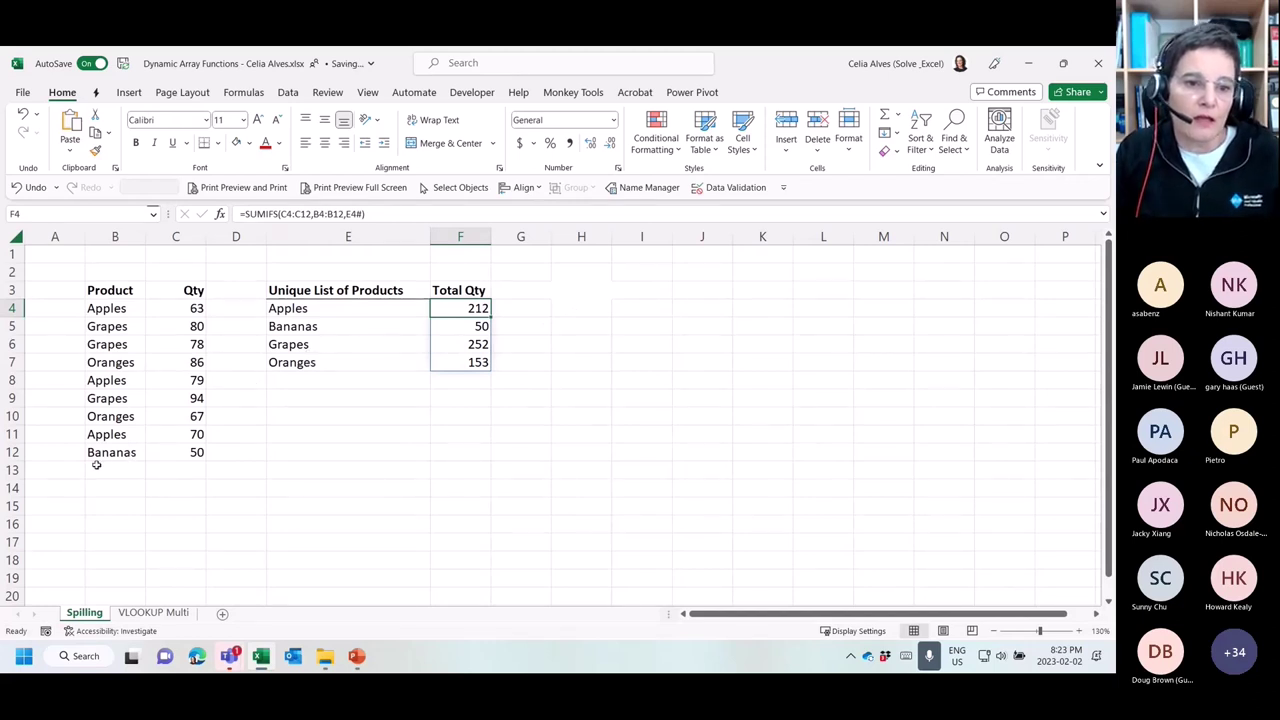
# Check which source range the SORT and UNIQUE formula in cell E4 covers, leaving it unedited
pyautogui.click(290, 317)
pyautogui.click(112, 467)
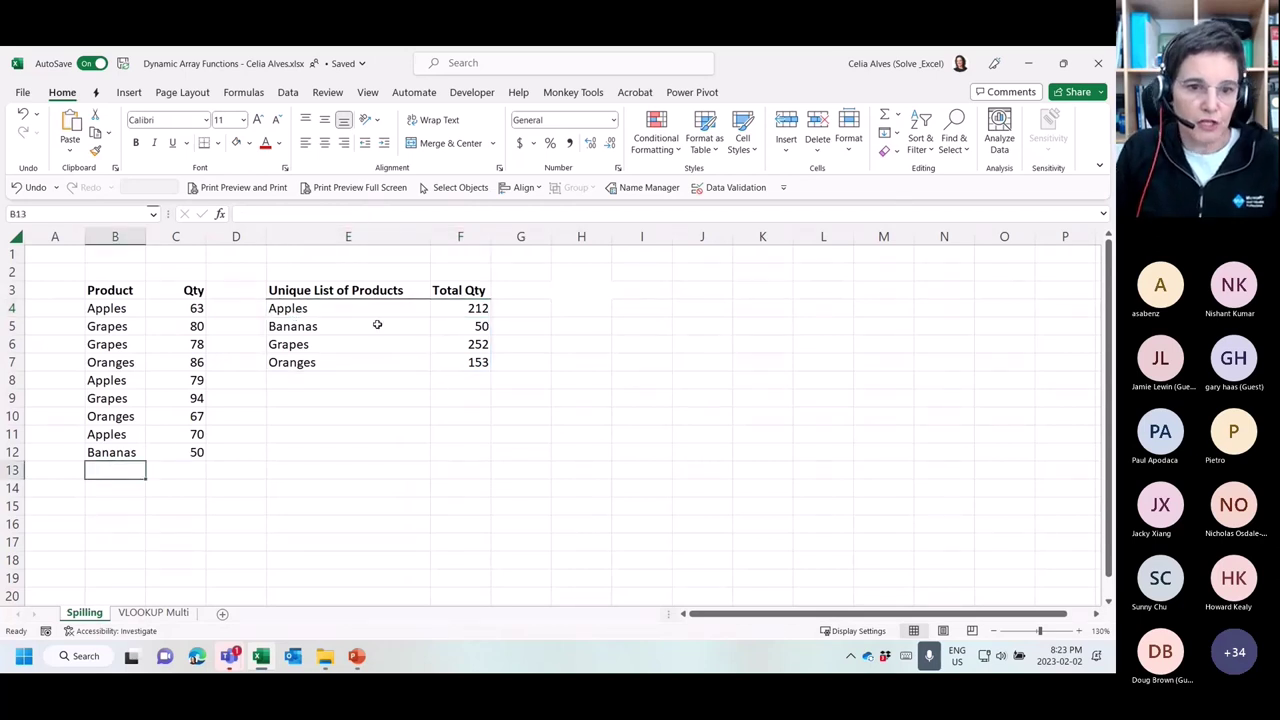
pyautogui.click(315, 310)
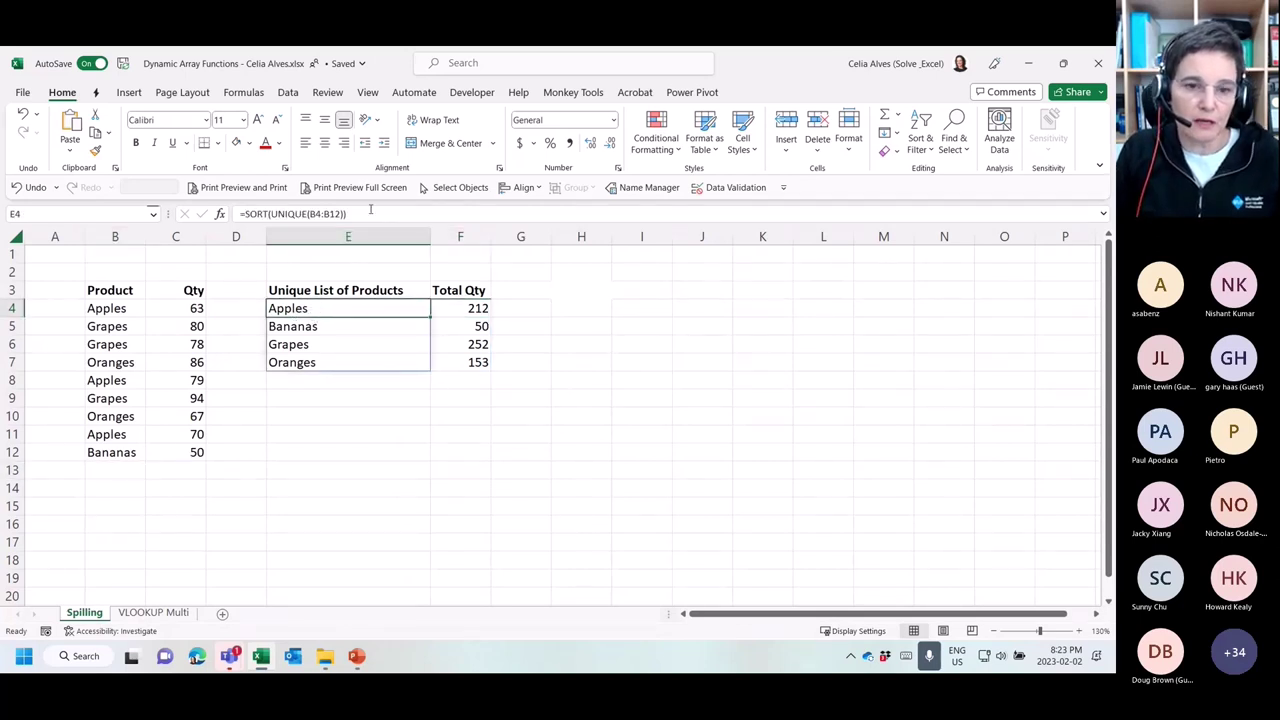
pyautogui.press('F2')
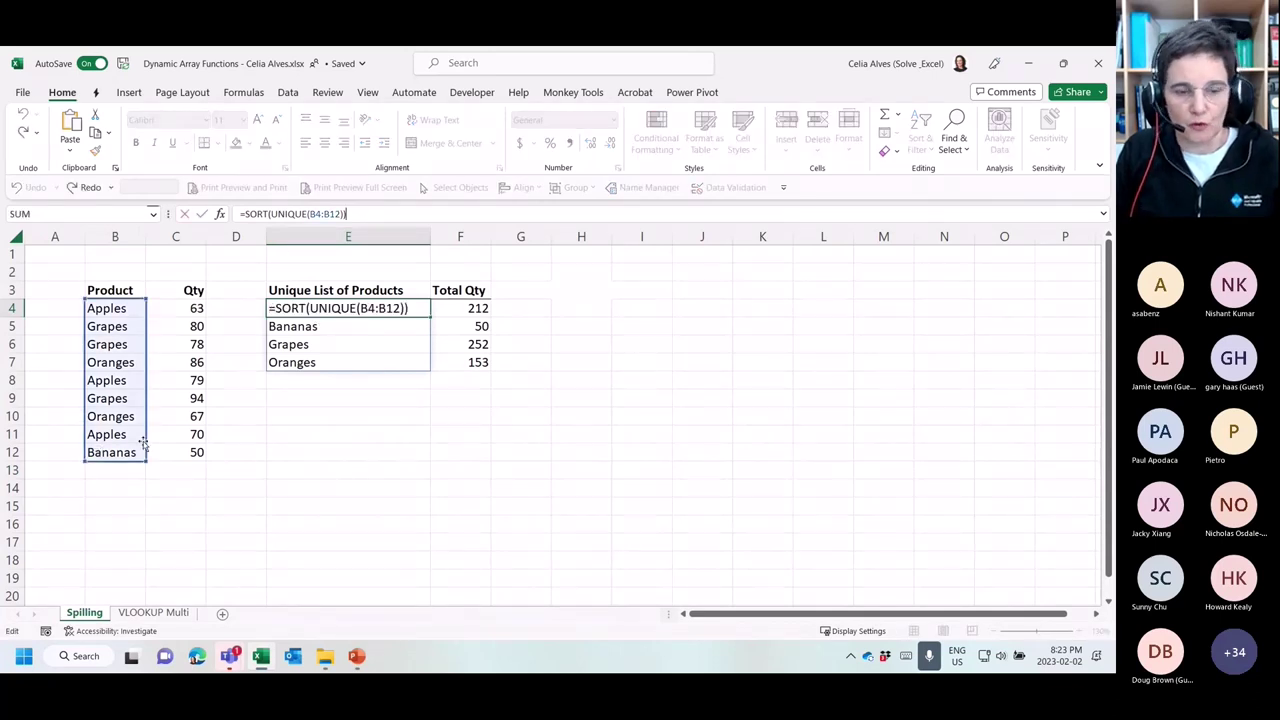
pyautogui.press('Escape')
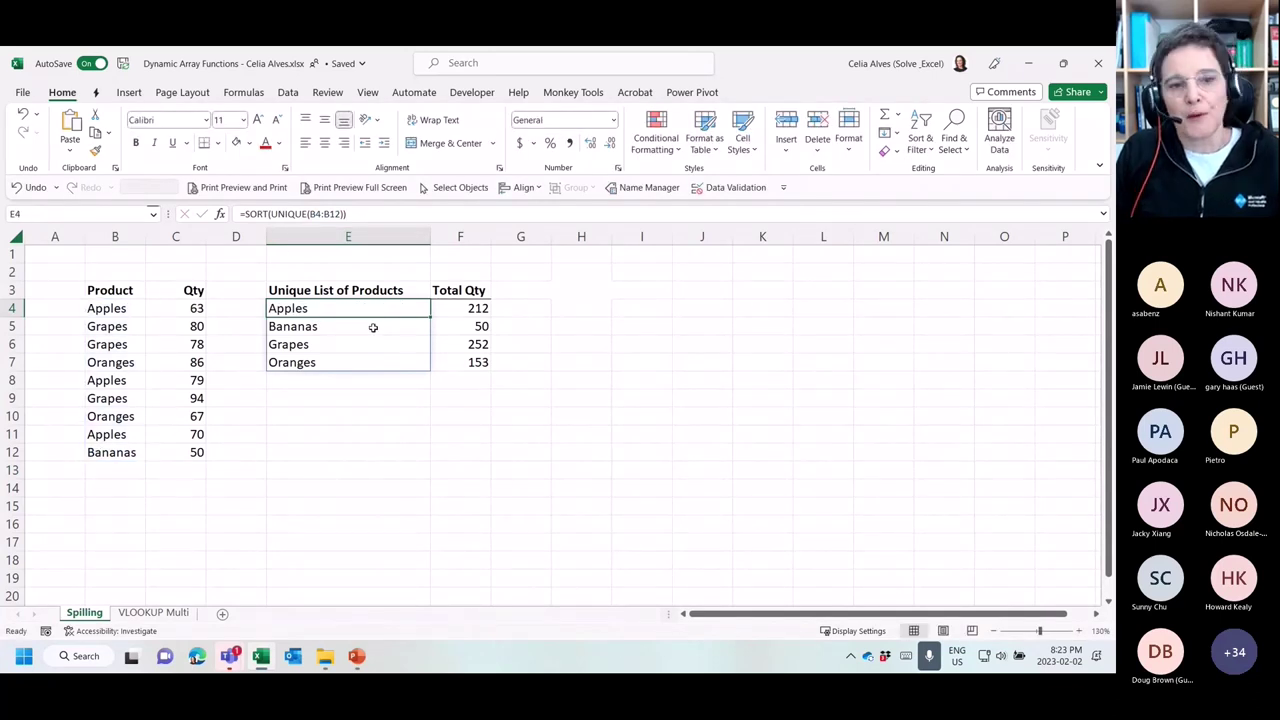
# Convert the product and quantity data in B3:C12 into a table with headers
pyautogui.click(132, 309)
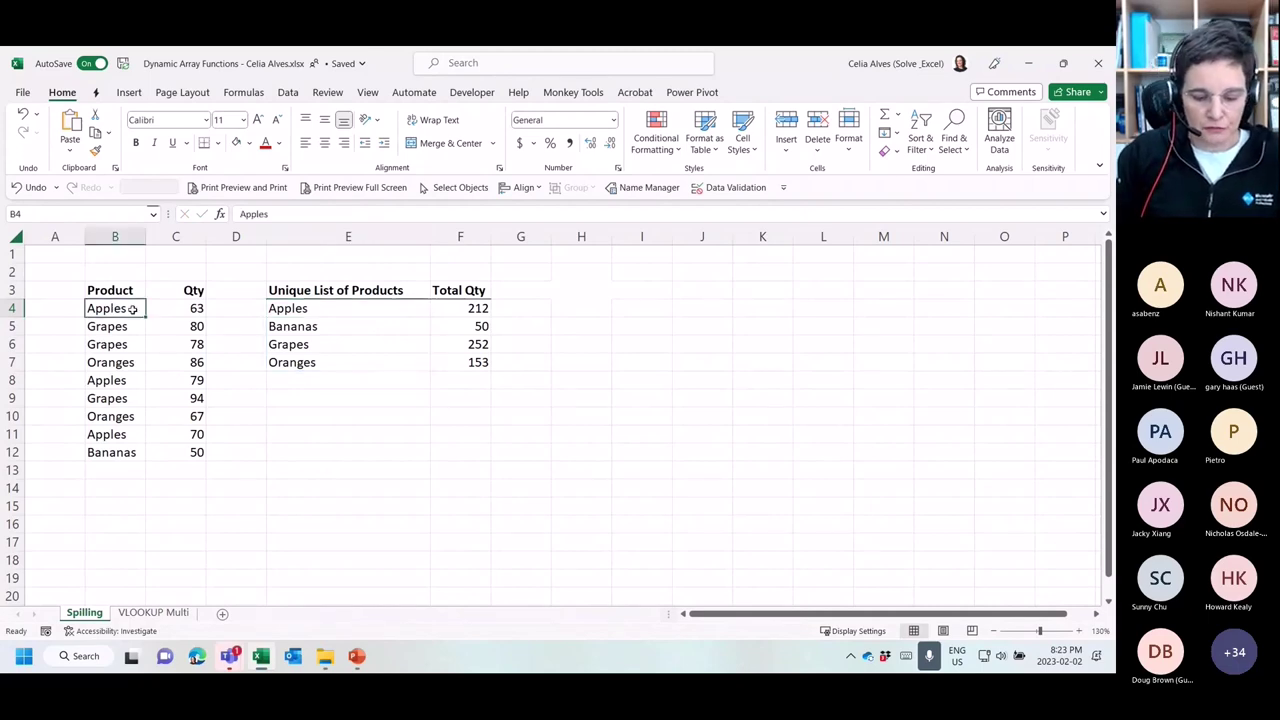
pyautogui.hotkey('ctrl', 't')
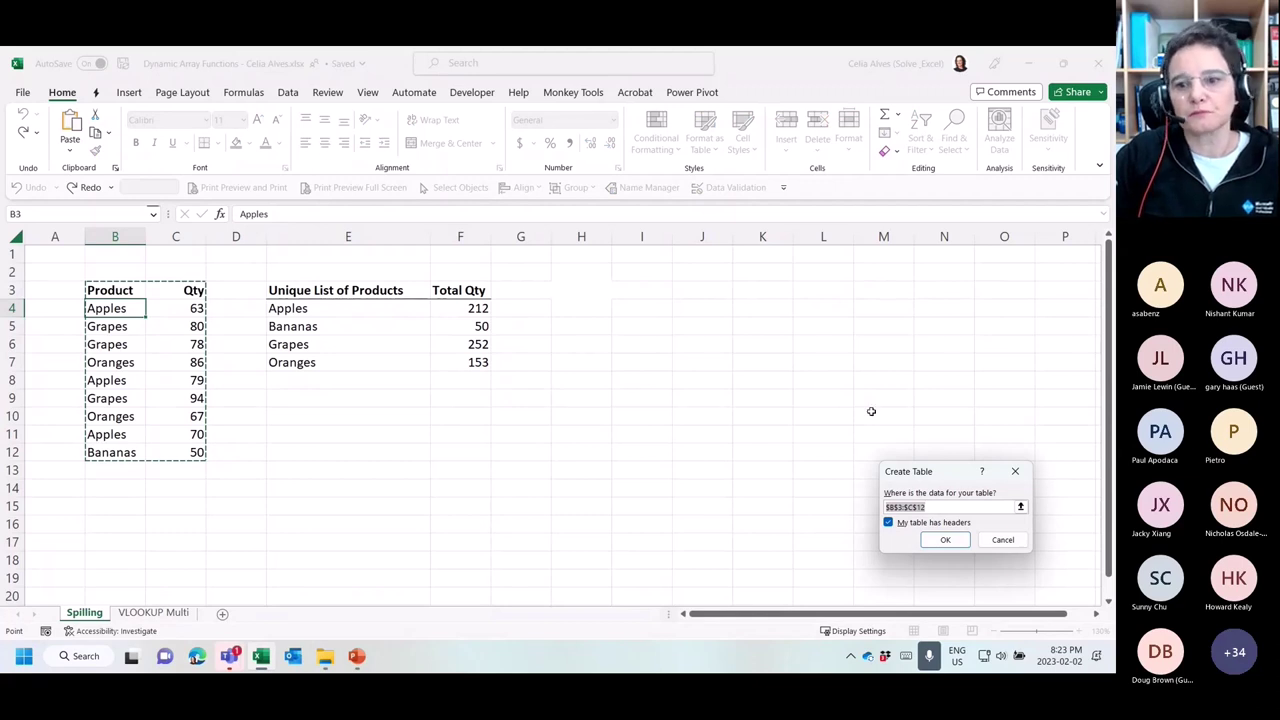
pyautogui.moveTo(916, 475); pyautogui.dragTo(364, 462)
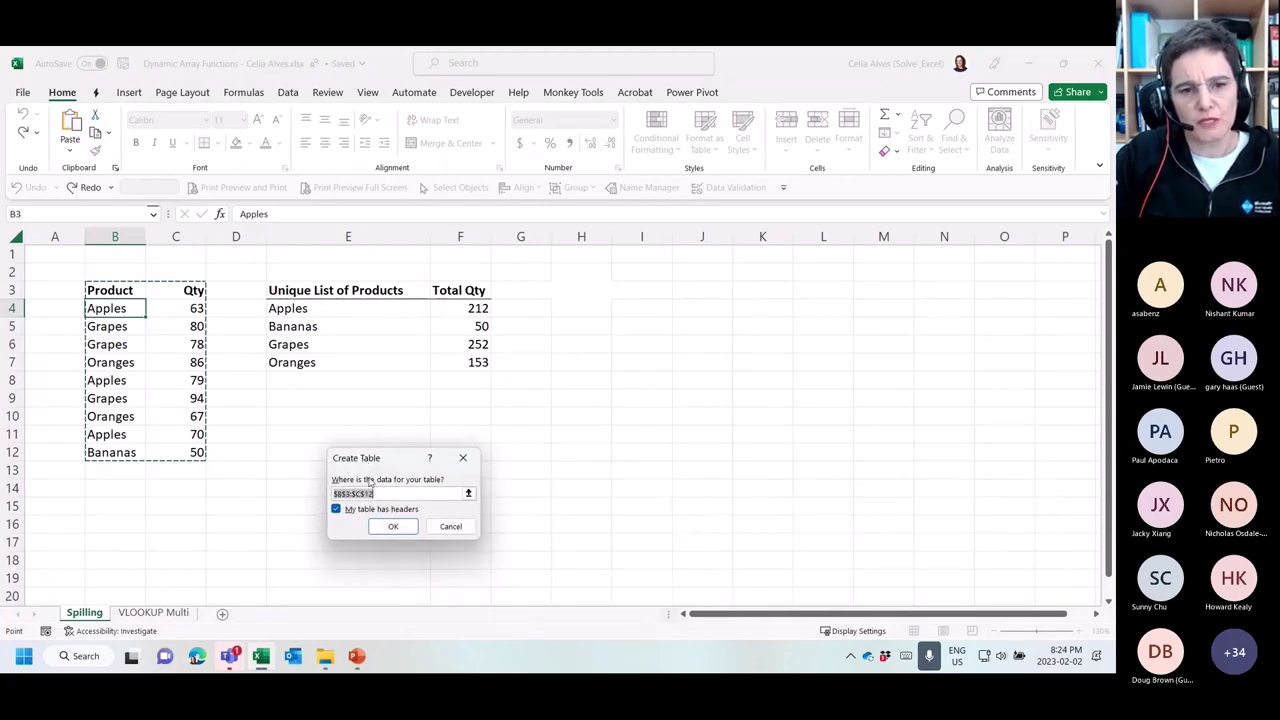
pyautogui.click(393, 527)
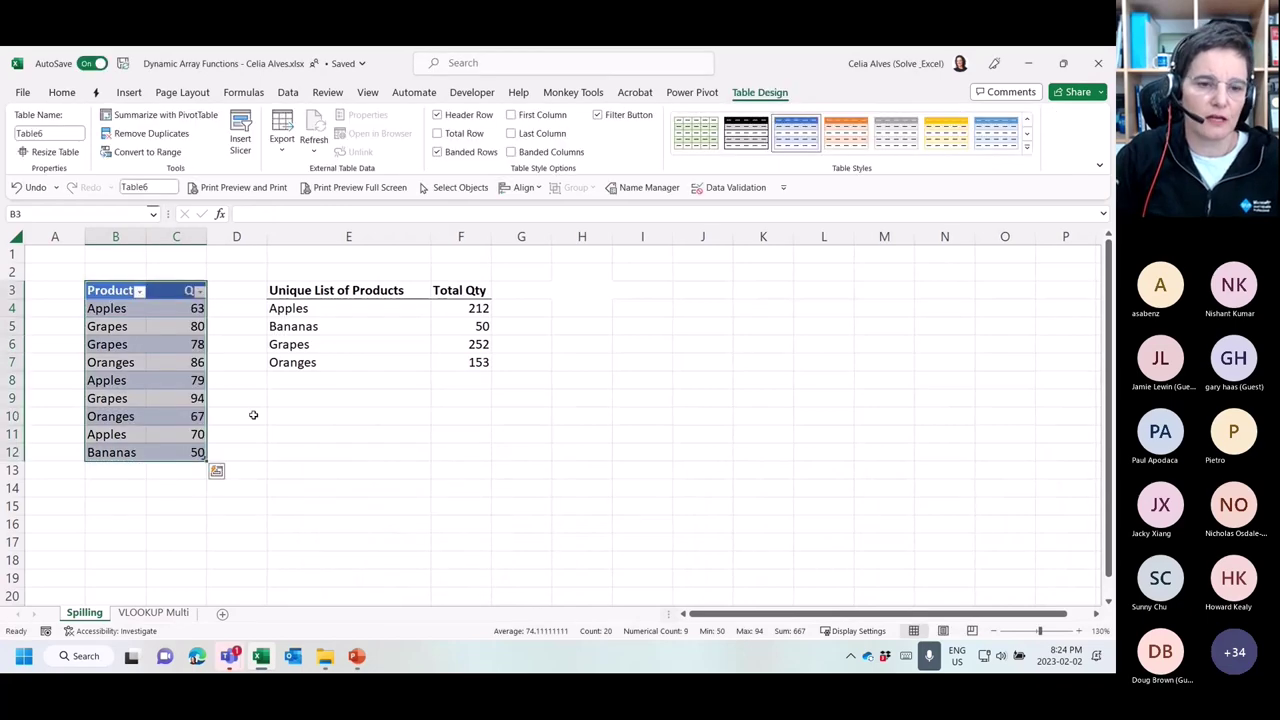
pyautogui.click(129, 310)
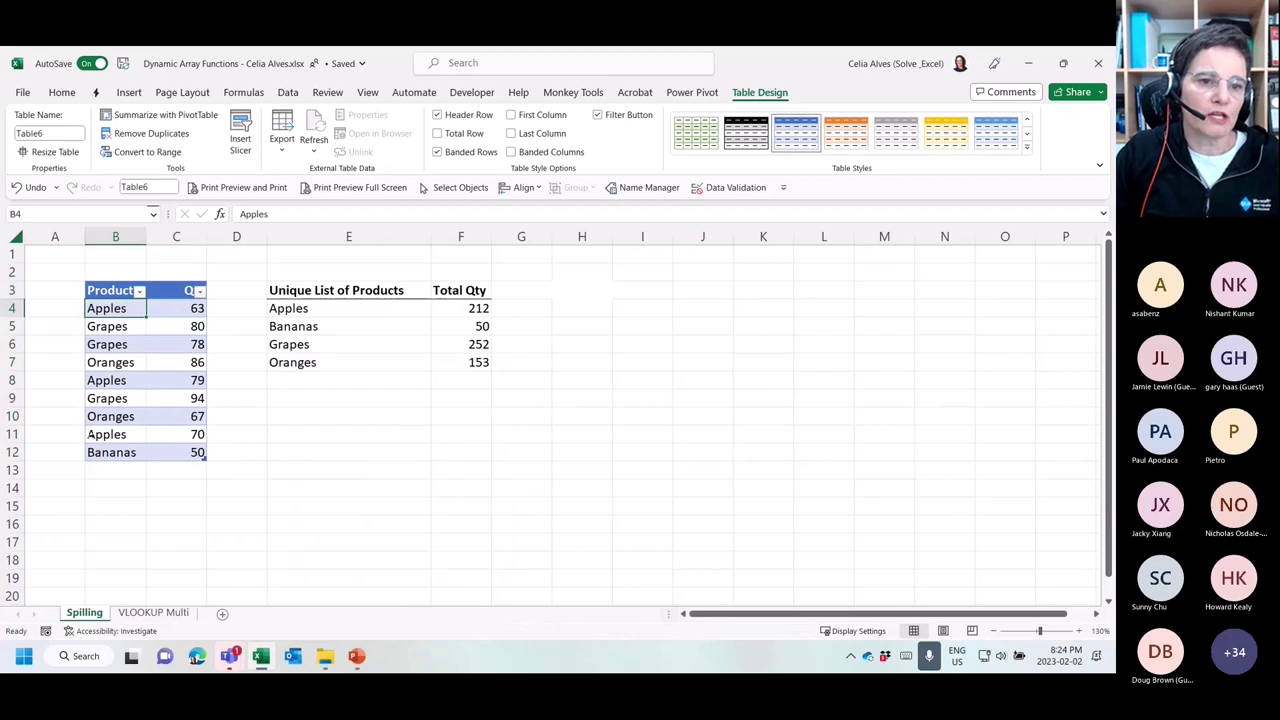
# Replace the fixed range in E4 with the table's Product column so the formula reads =SORT(UNIQUE(Table6[Product]))
pyautogui.click(299, 308)
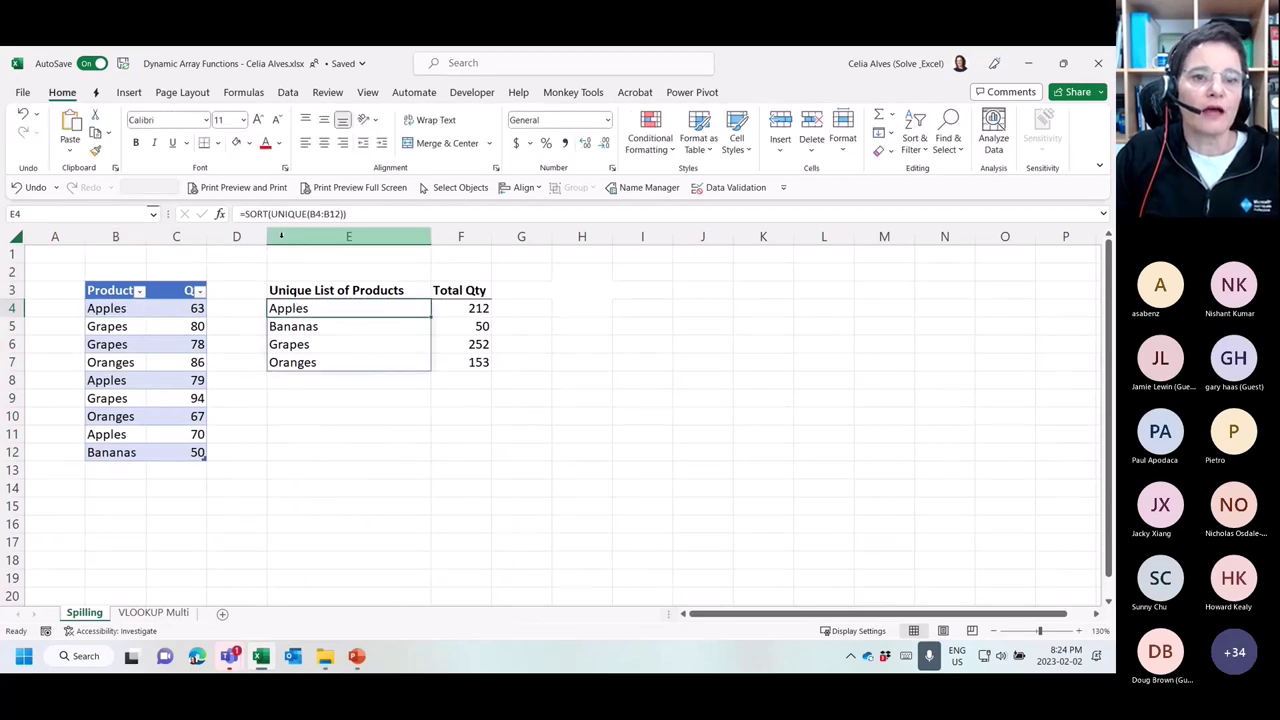
pyautogui.moveTo(310, 213); pyautogui.dragTo(340, 213)
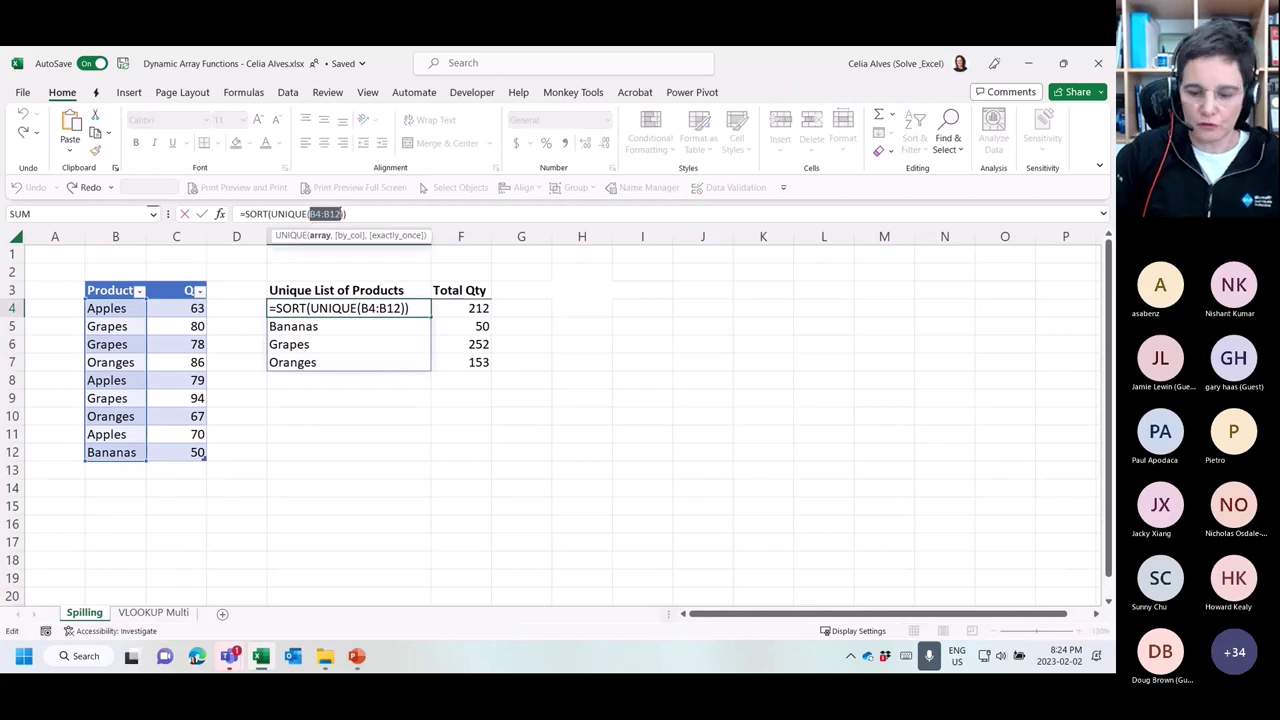
pyautogui.press('BackSpace')
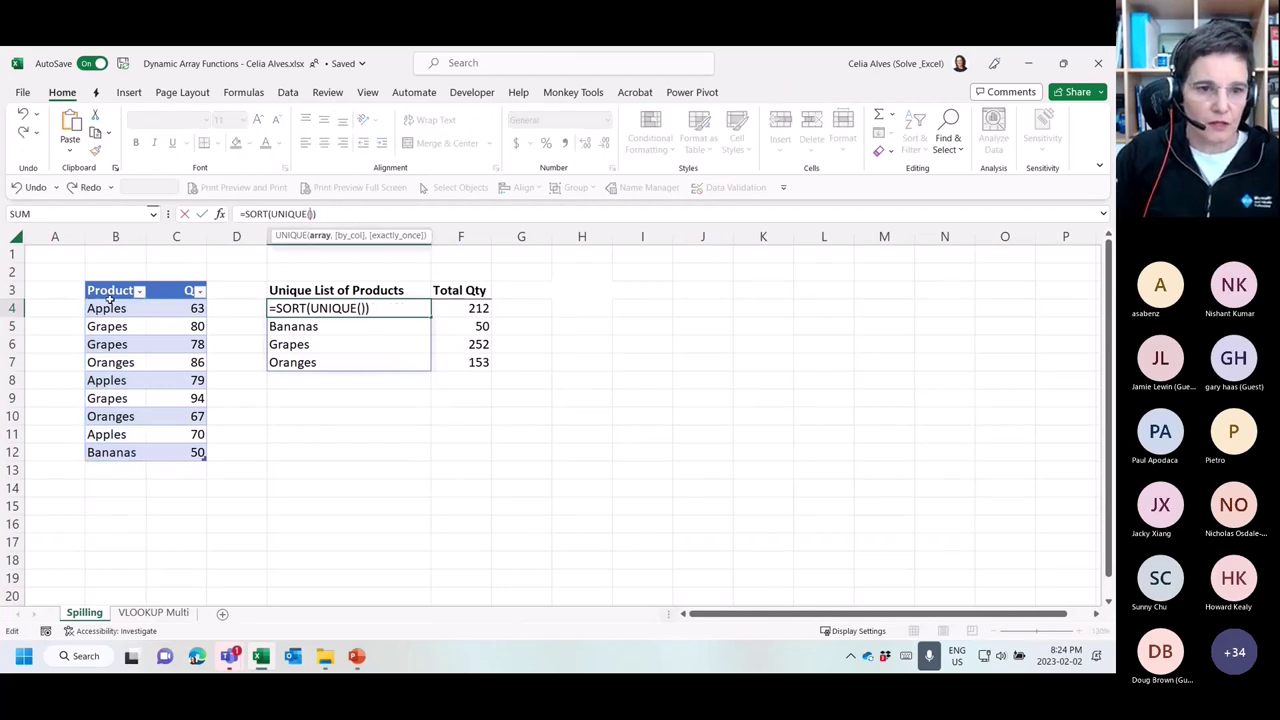
pyautogui.moveTo(108, 306); pyautogui.dragTo(112, 458)
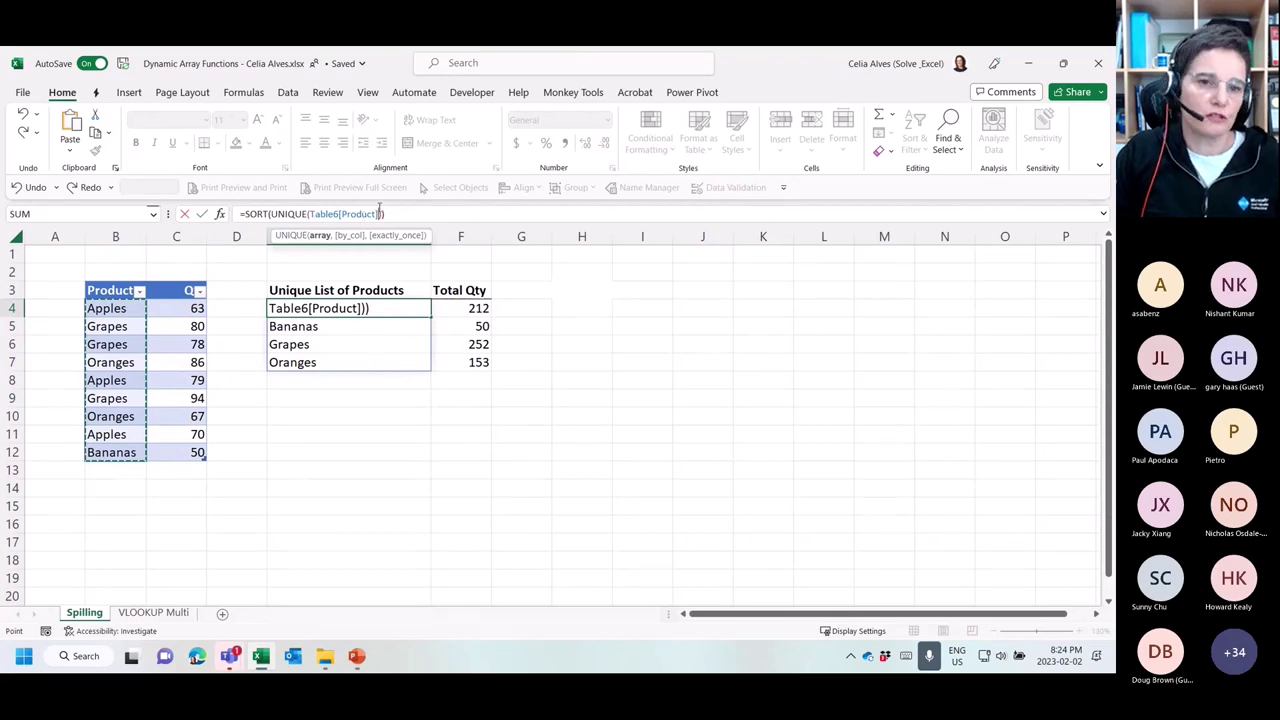
pyautogui.click(420, 213)
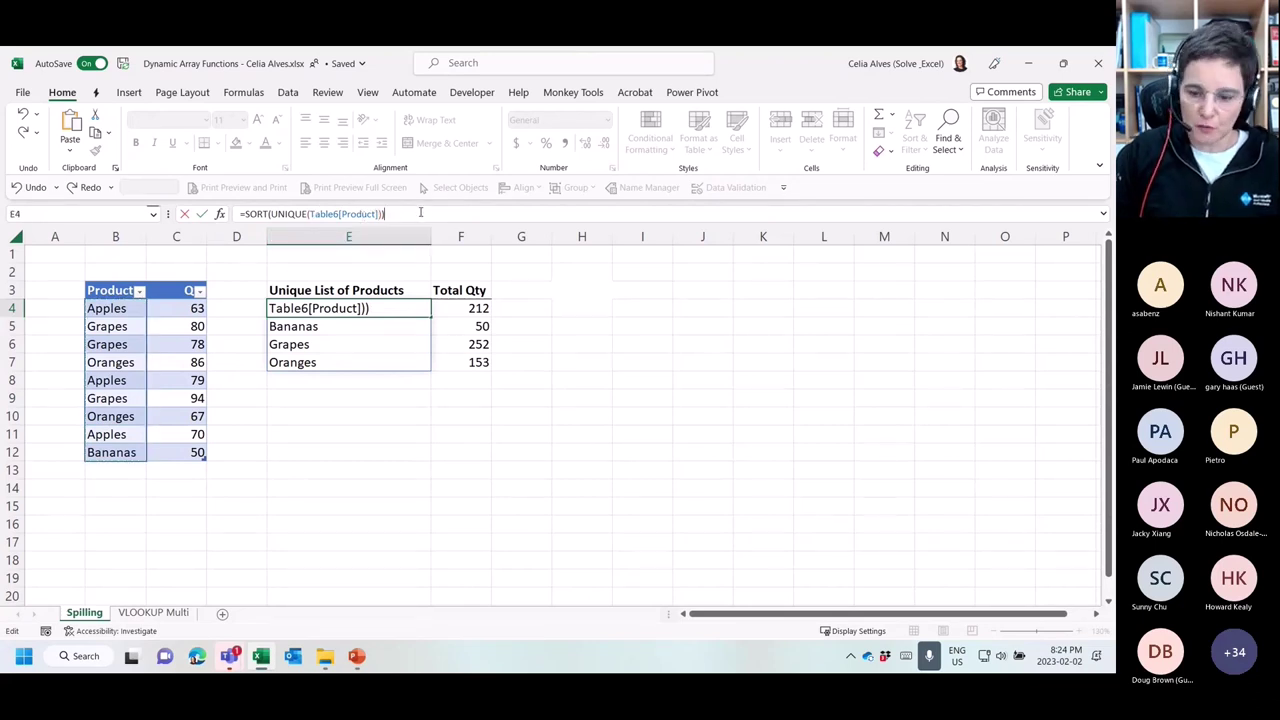
pyautogui.press('Return')
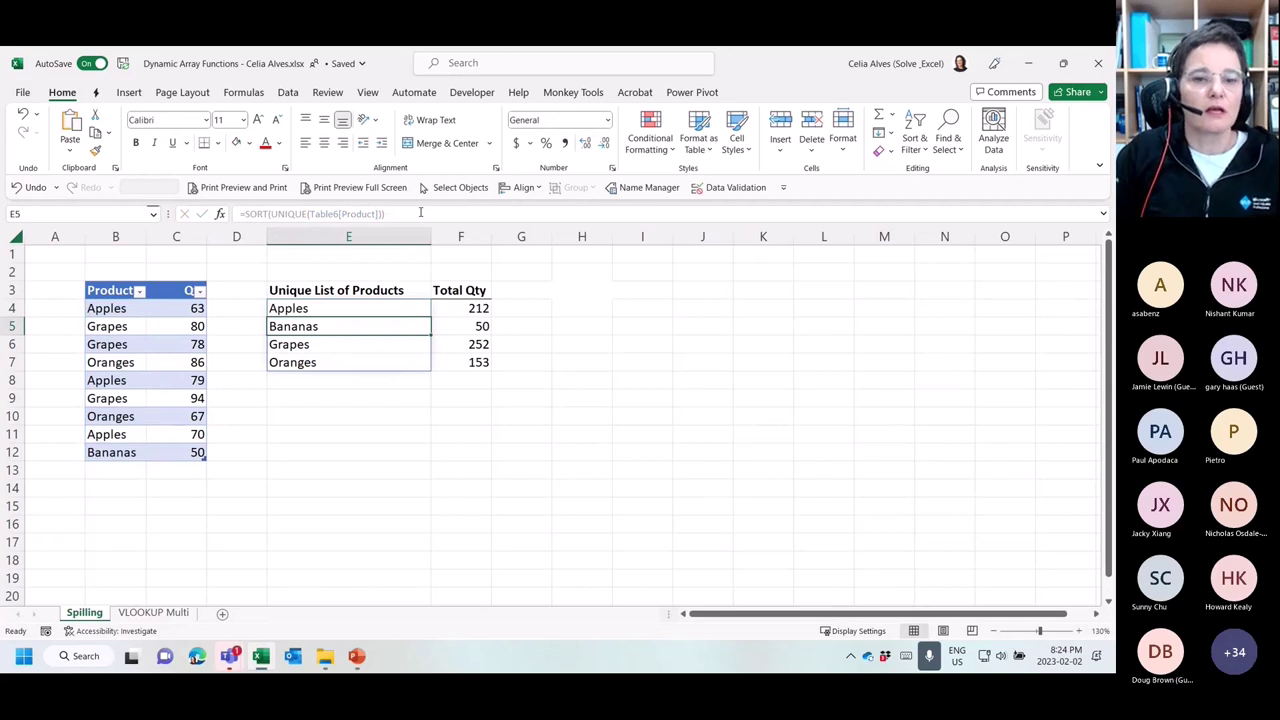
# Replace both fixed ranges in F4 with table columns so the formula reads =SUMIFS(Table6[Qty],Table6[Product],E4#)
pyautogui.click(481, 308)
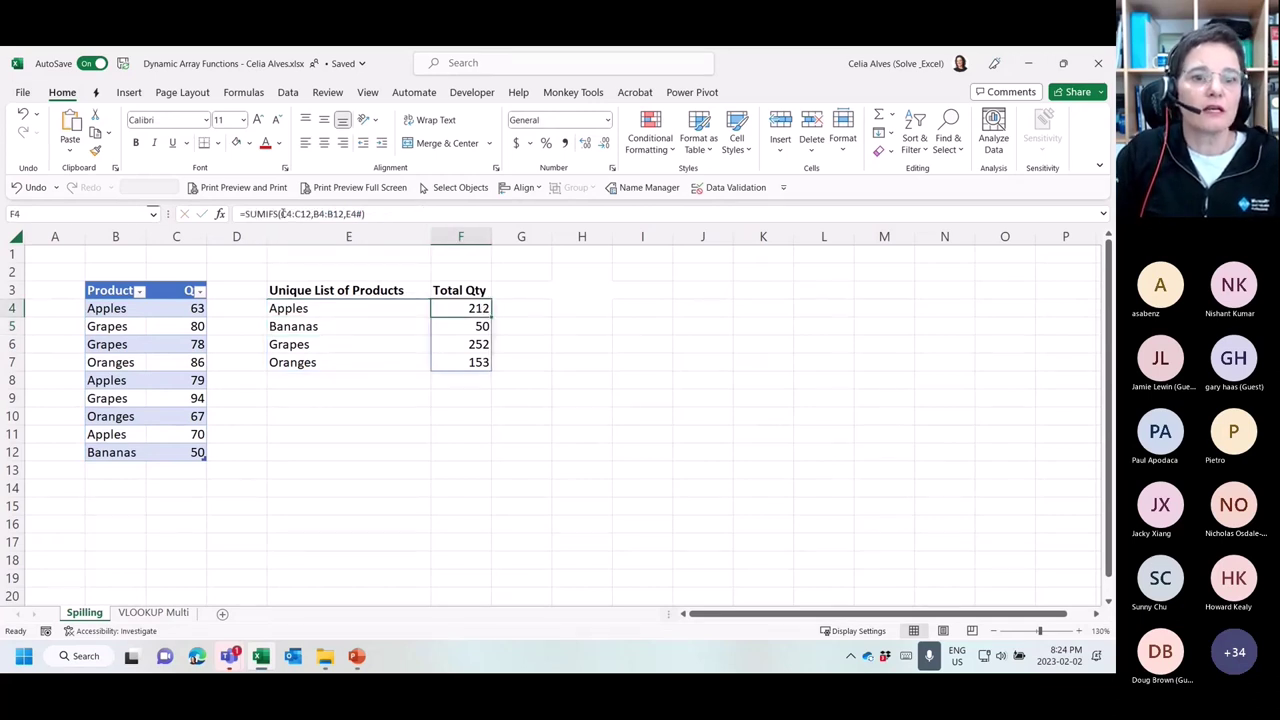
pyautogui.moveTo(282, 213); pyautogui.dragTo(312, 213)
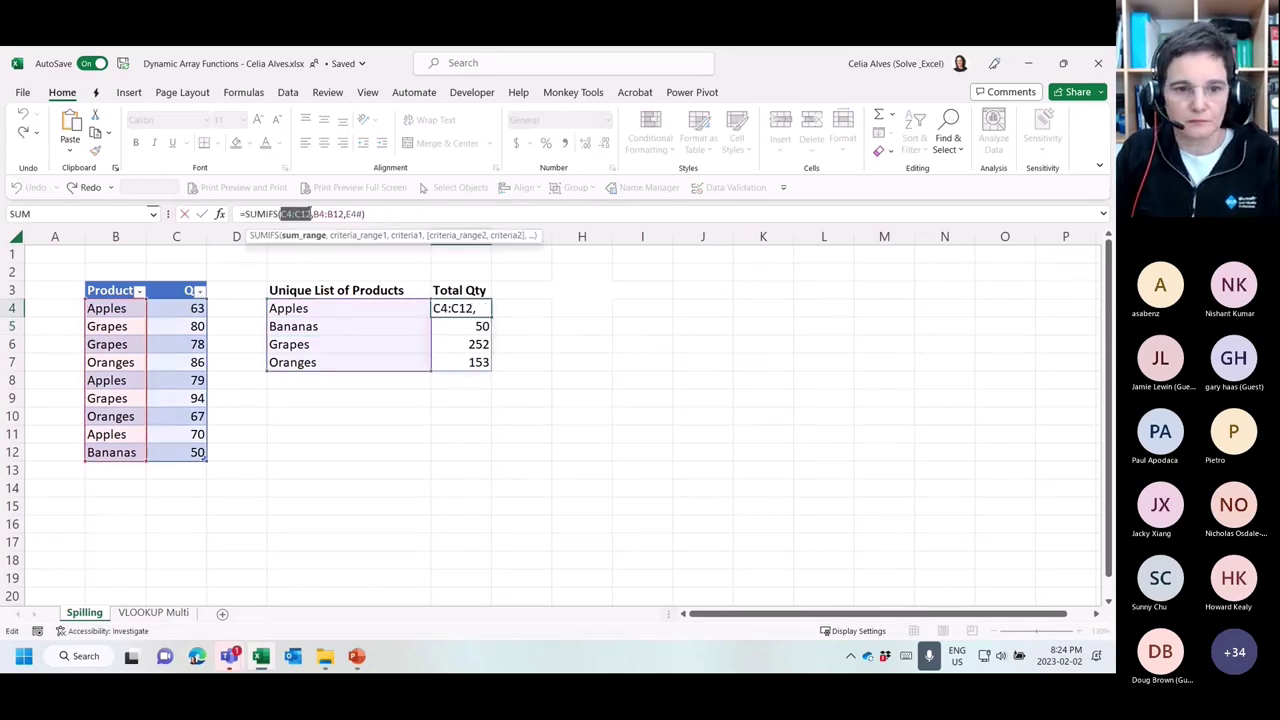
pyautogui.press('BackSpace')
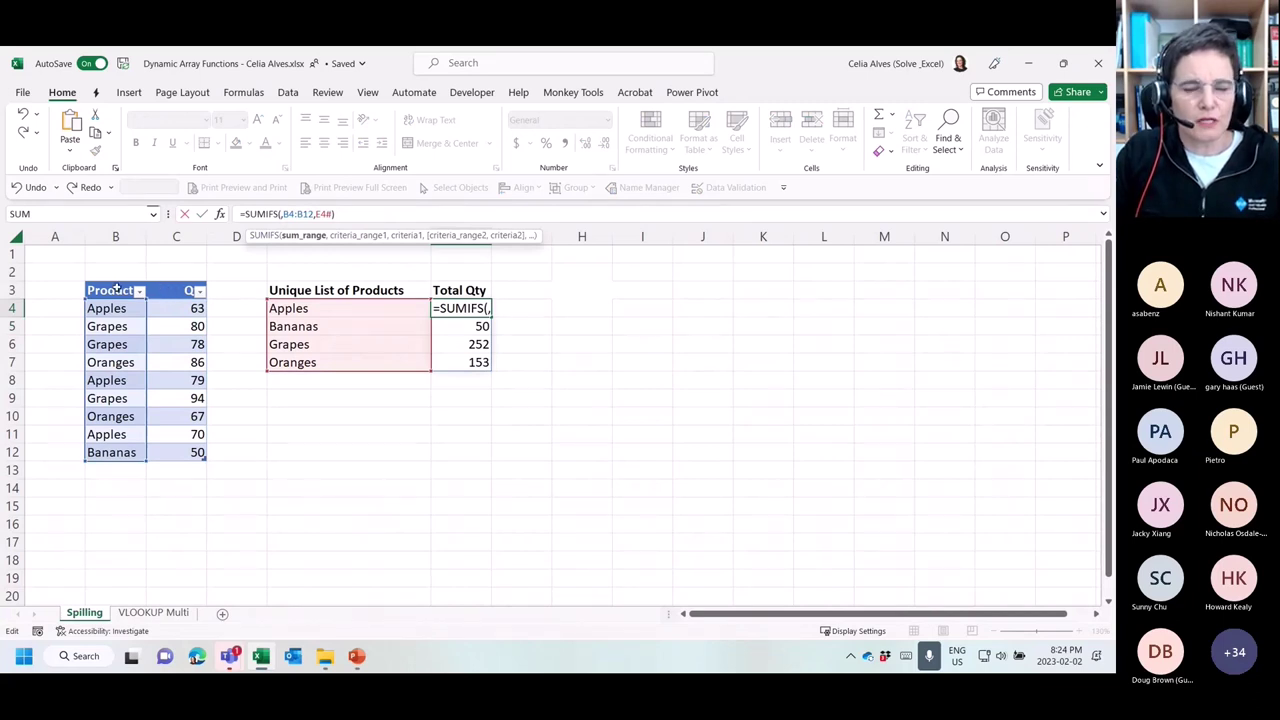
pyautogui.click(169, 286)
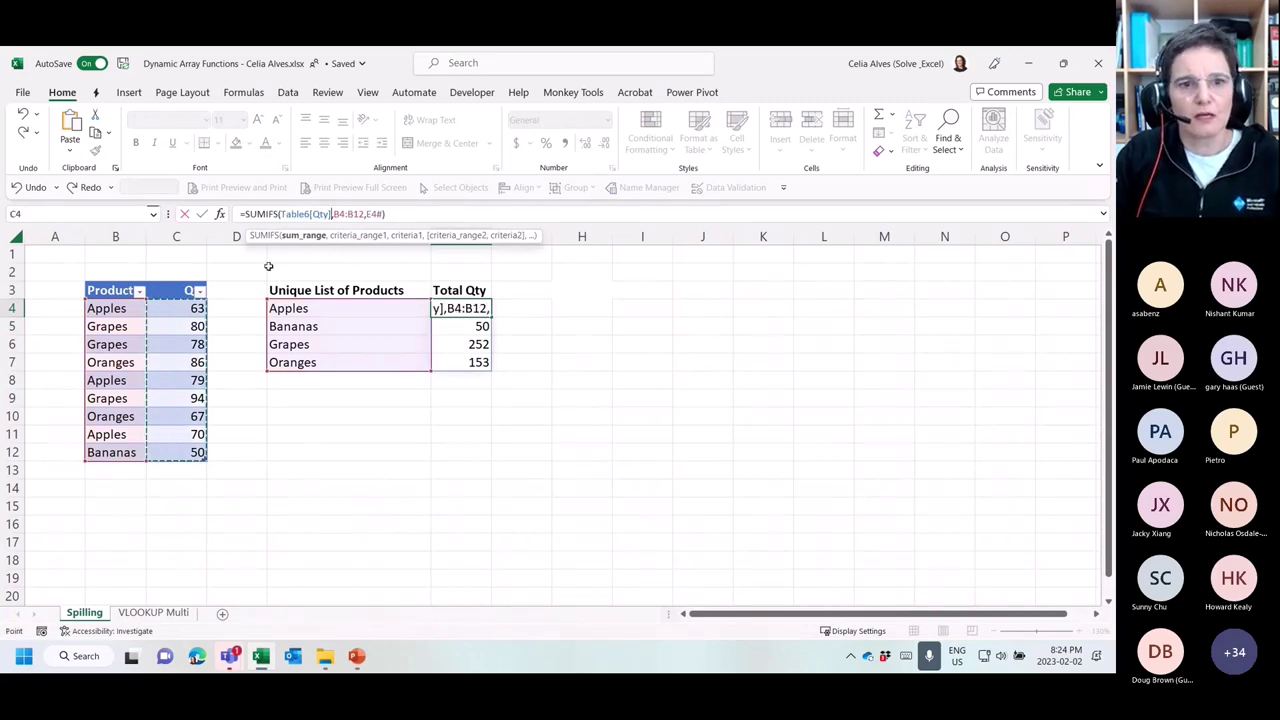
pyautogui.moveTo(332, 214); pyautogui.dragTo(366, 214)
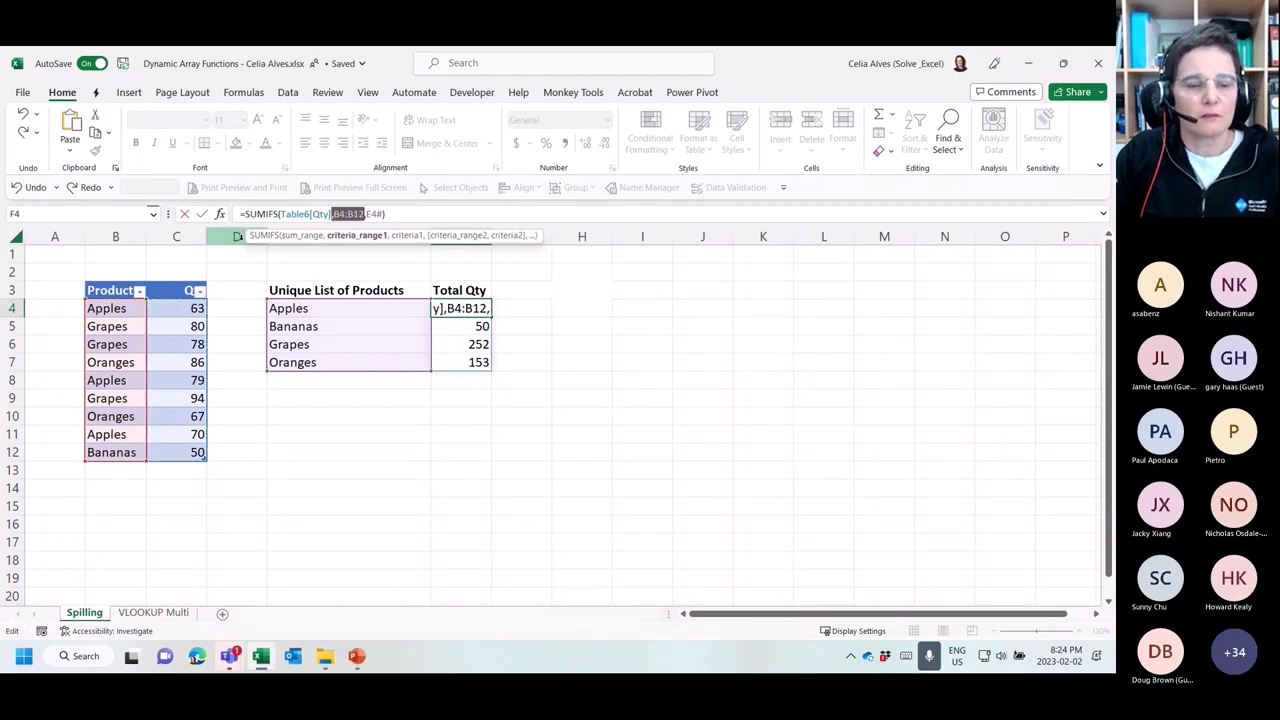
pyautogui.press('Delete')
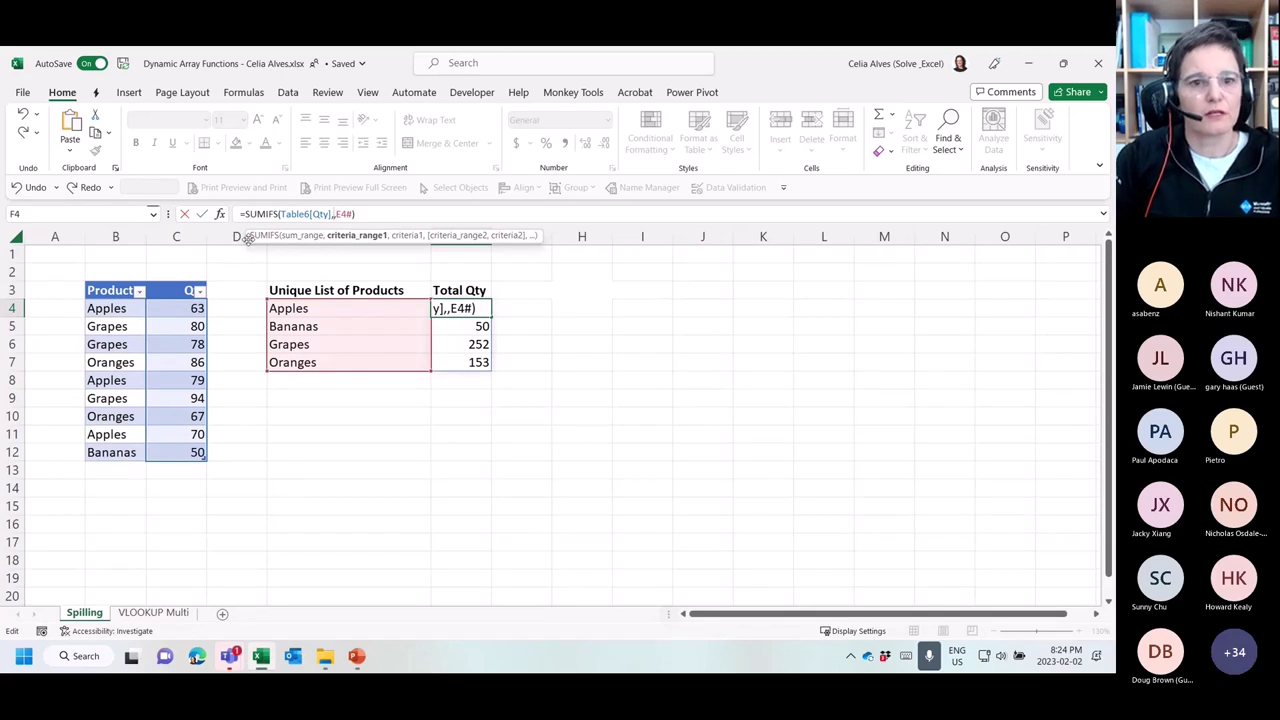
pyautogui.click(116, 281)
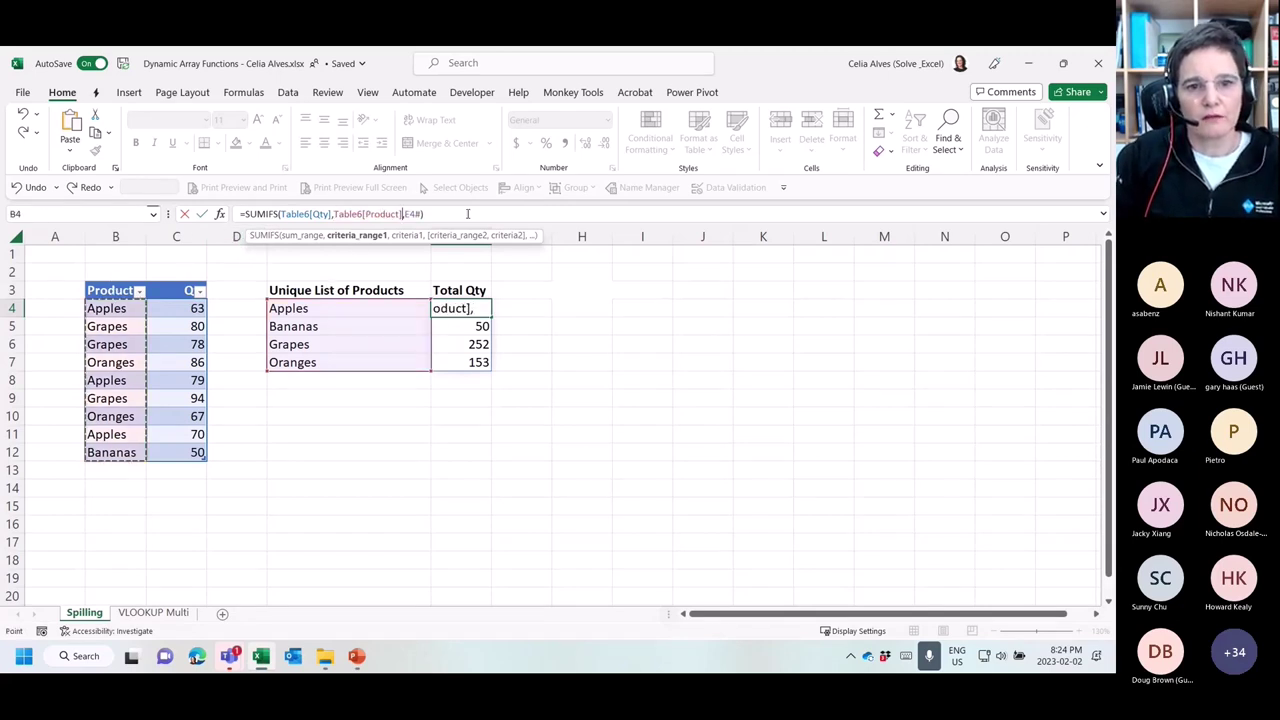
pyautogui.click(463, 211)
pyautogui.press('Return')
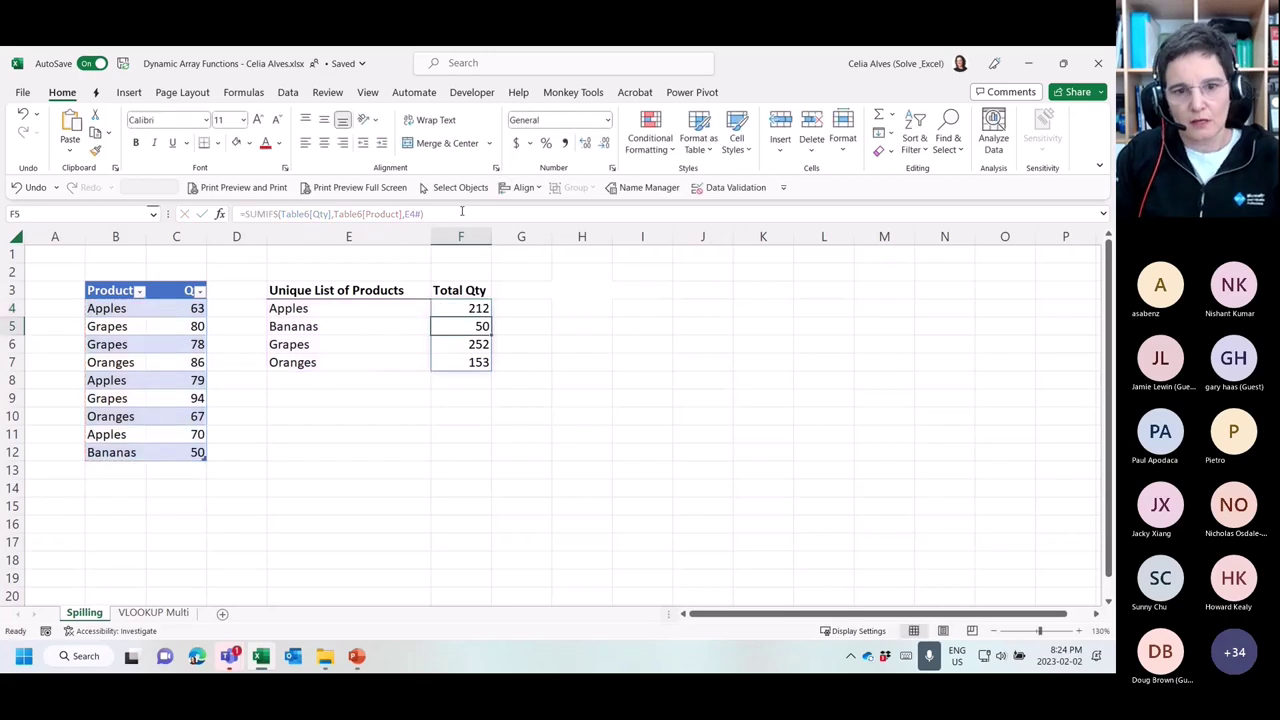
# Add a Pineapples row with quantity 10 beneath the table's last entry and resize the table to end at row 13
pyautogui.click(103, 474)
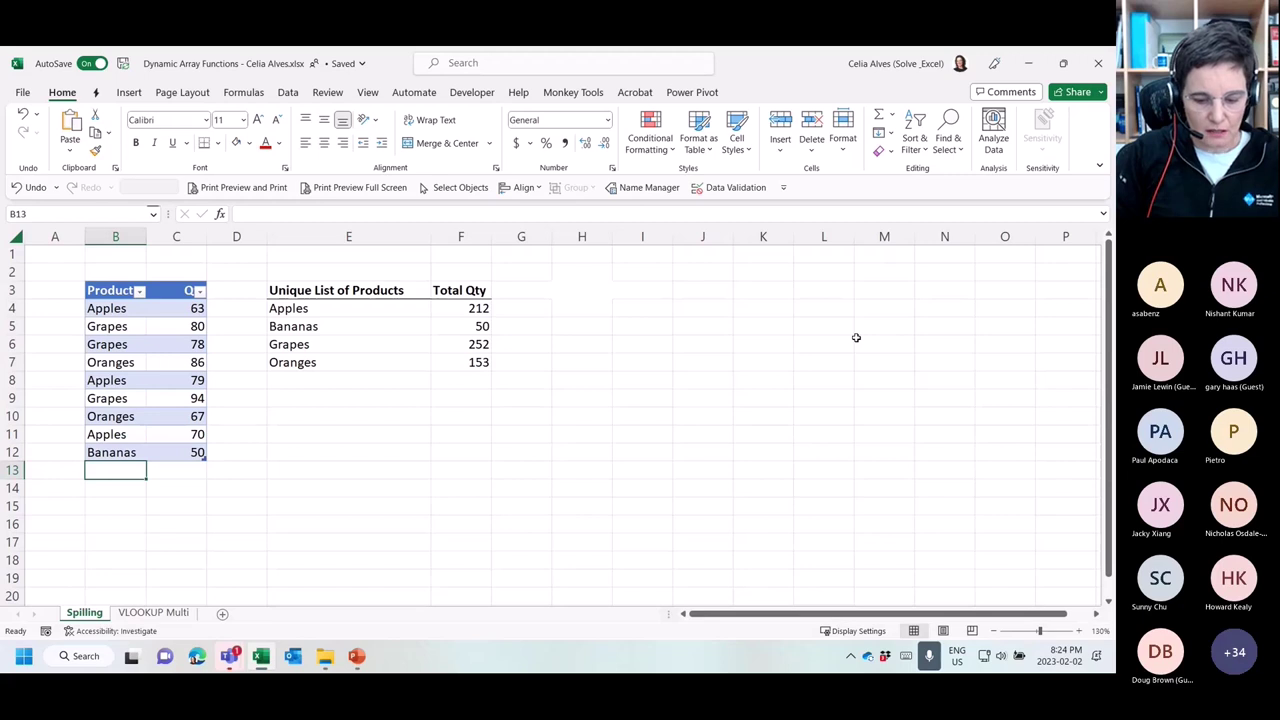
pyautogui.write('Pie')
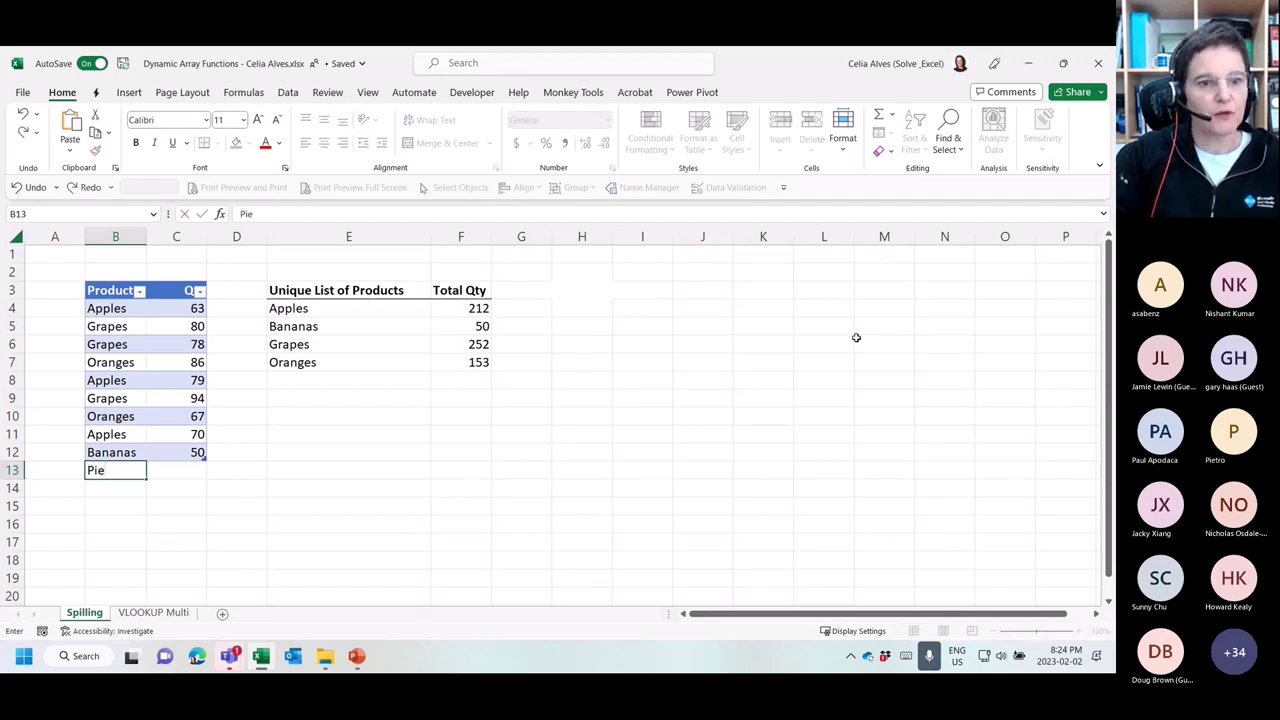
pyautogui.press('BackSpace')
pyautogui.write('neappl')
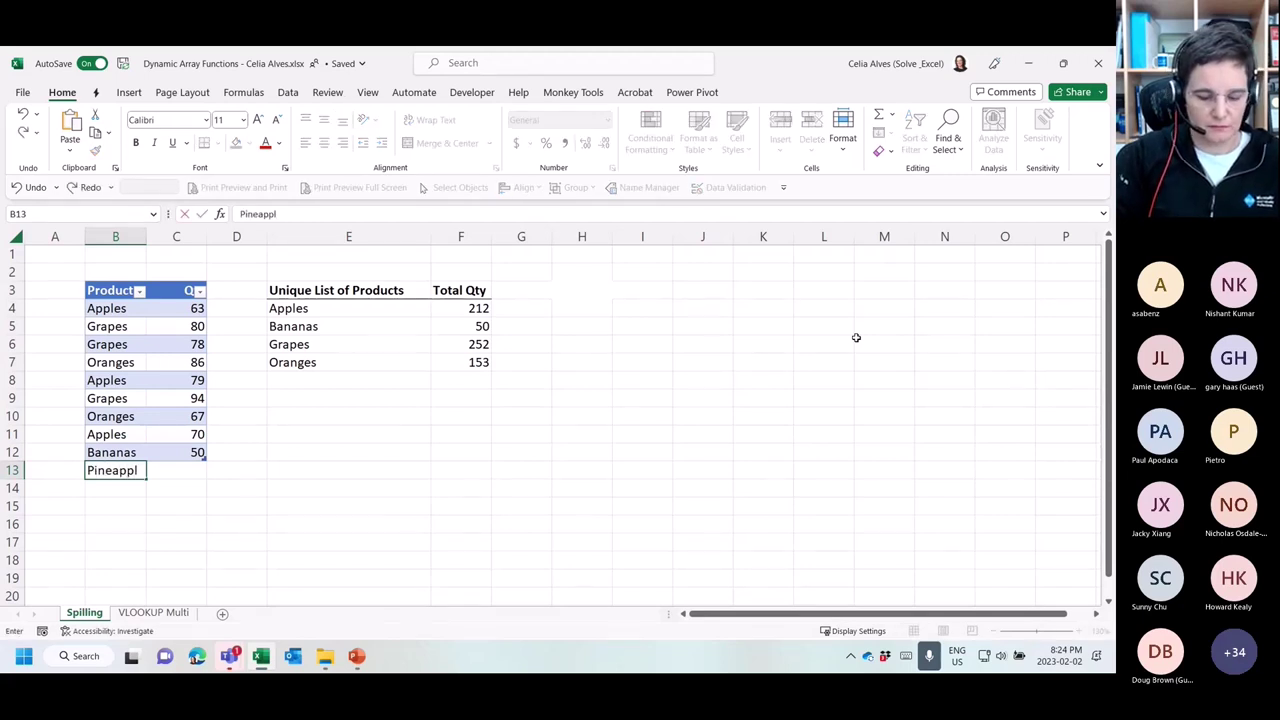
pyautogui.write('es')
pyautogui.press('Tab')
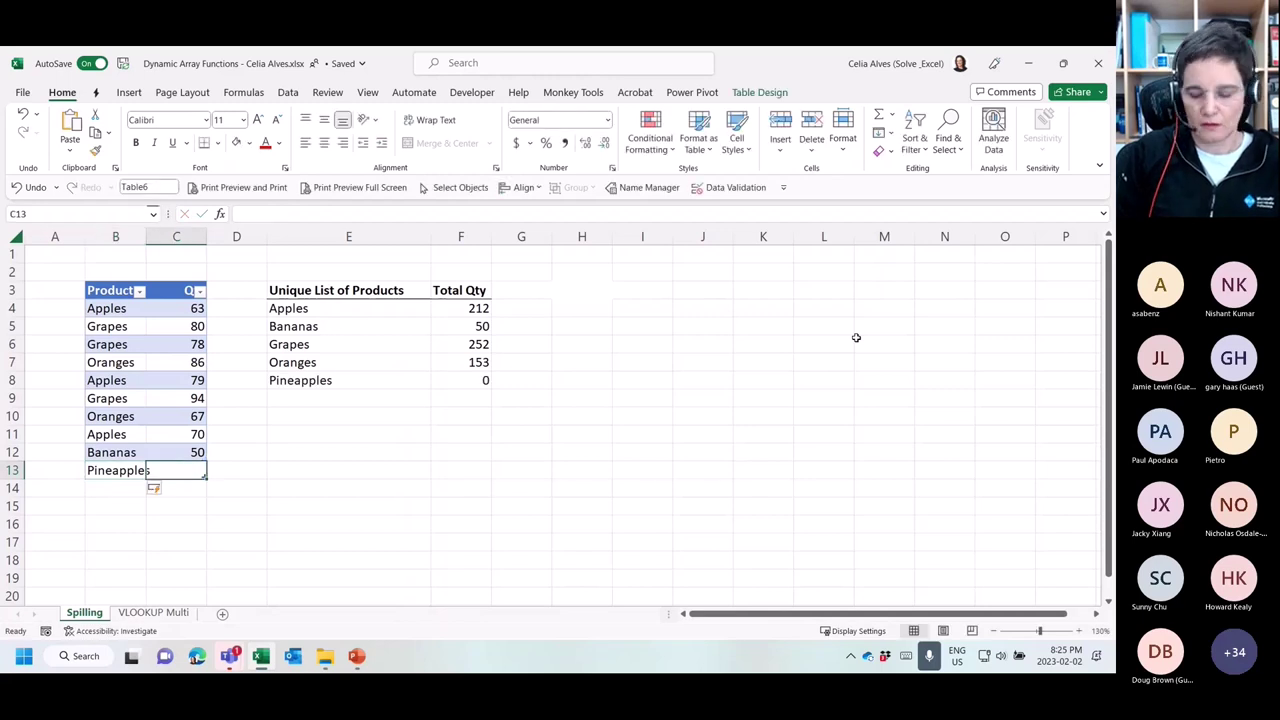
pyautogui.write('10')
pyautogui.press('Return')
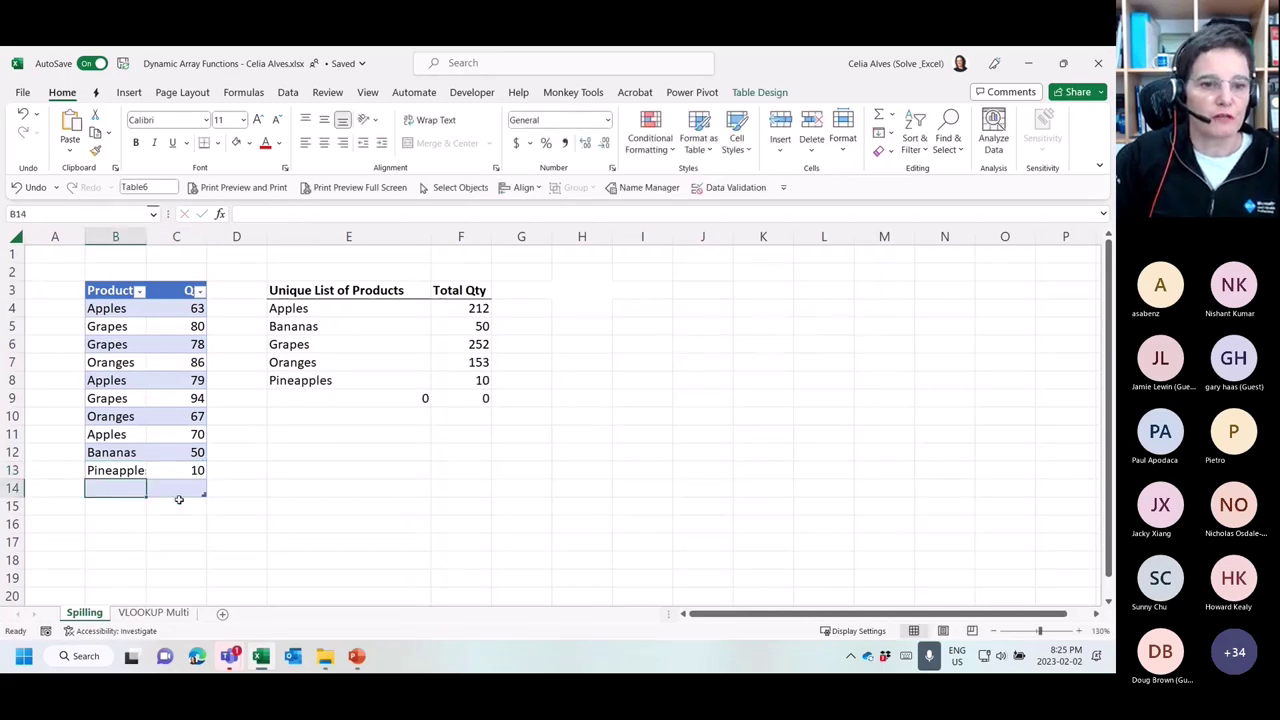
pyautogui.moveTo(204, 494); pyautogui.dragTo(210, 479)
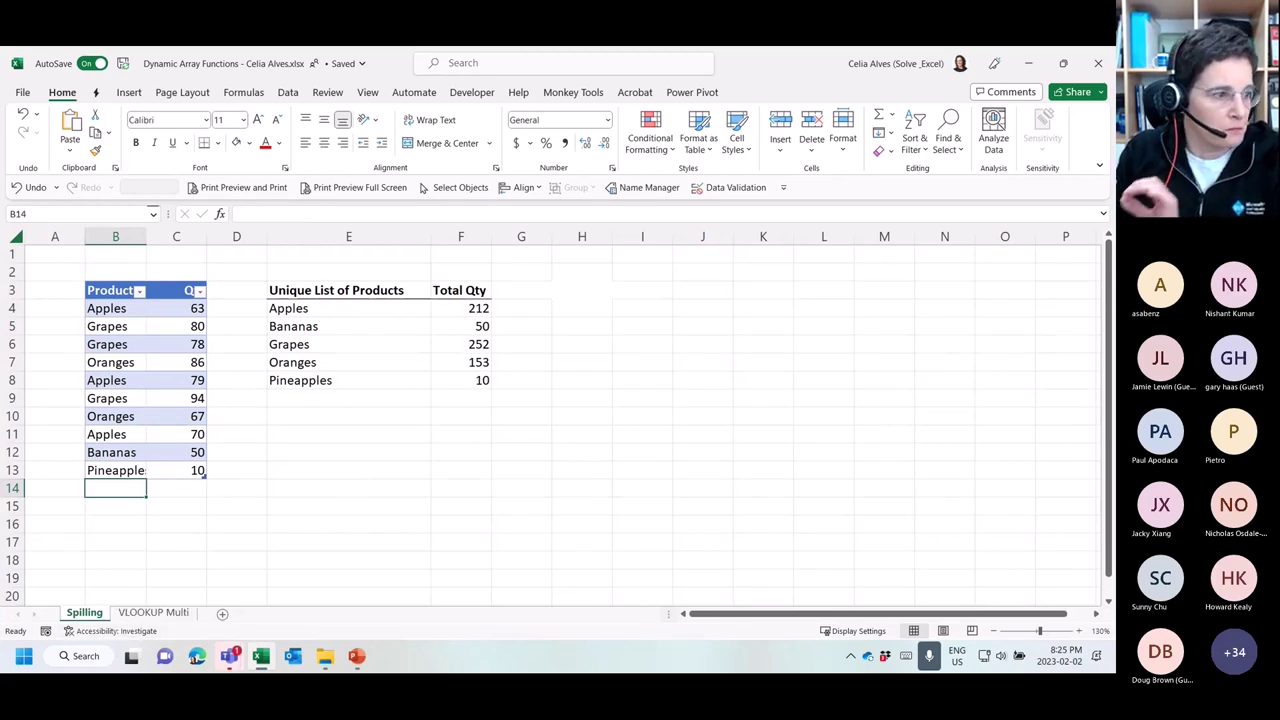
# Examine the # spill operator after E4 in the SUMIFS formula of cell F4, leaving the formula unedited
pyautogui.hotkey('alt', 'Tab')
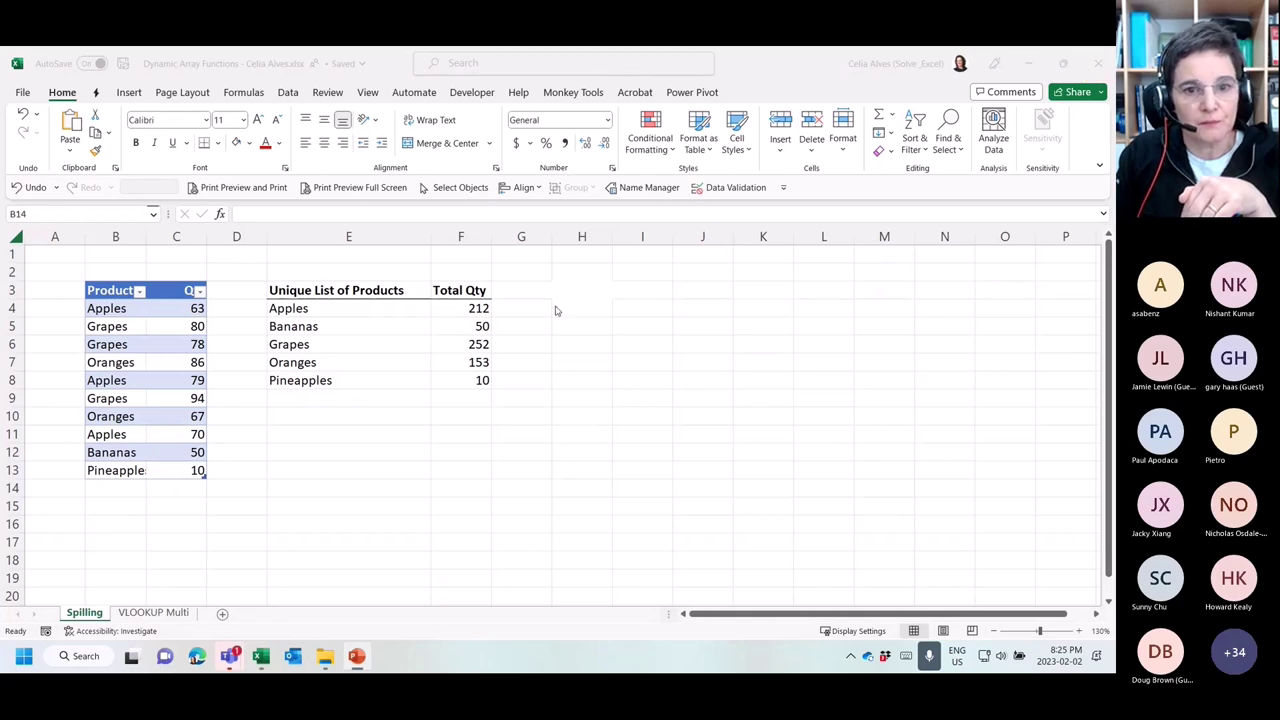
pyautogui.click(486, 308)
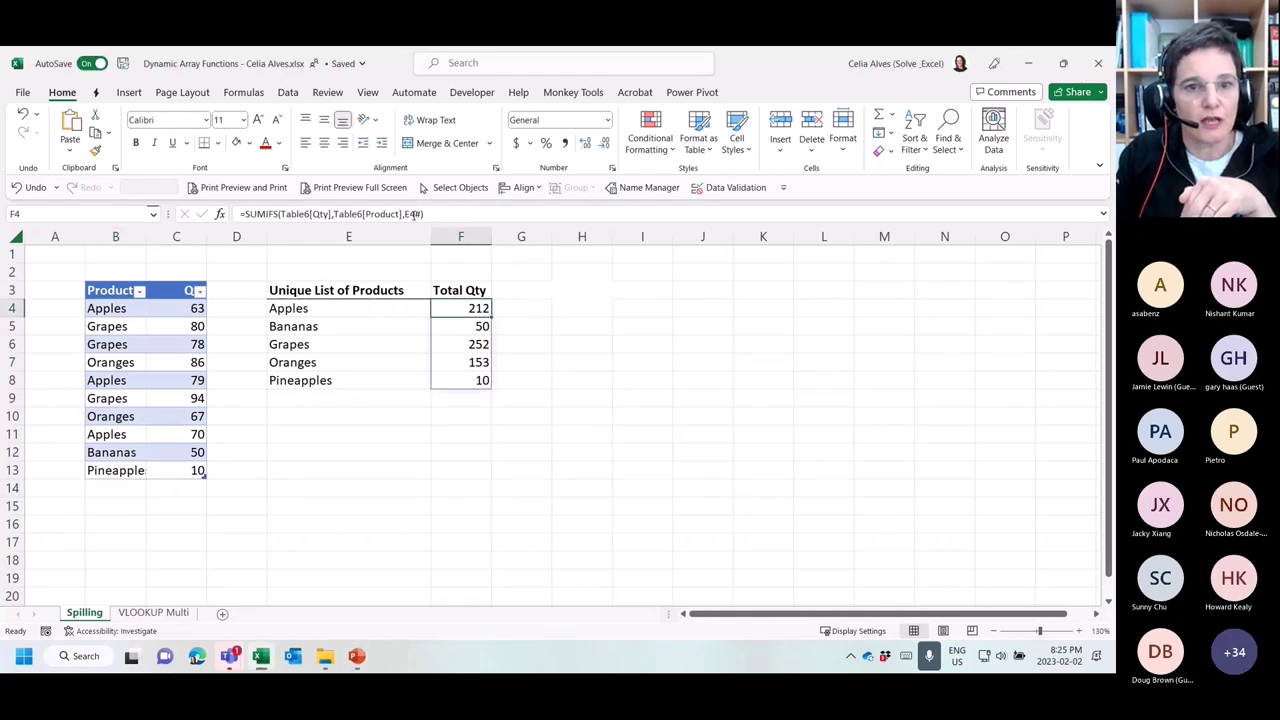
pyautogui.click(416, 214)
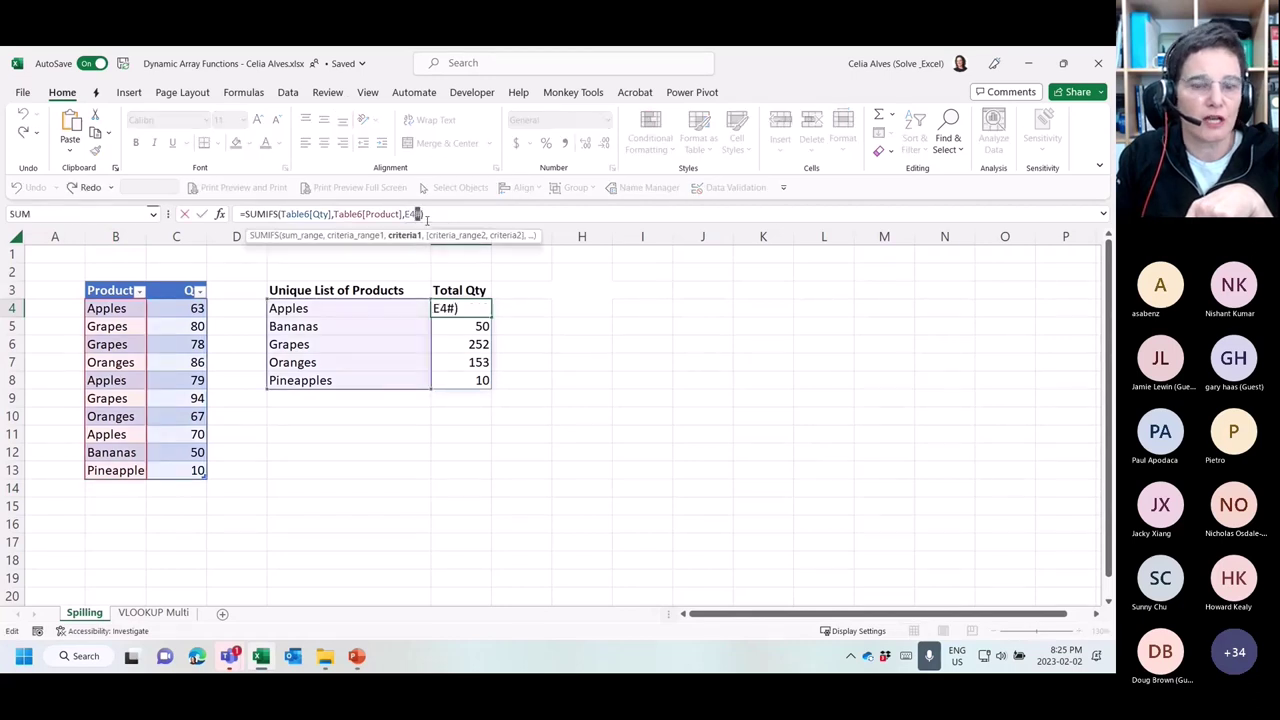
pyautogui.moveTo(416, 214); pyautogui.dragTo(422, 214)
pyautogui.press('Escape')
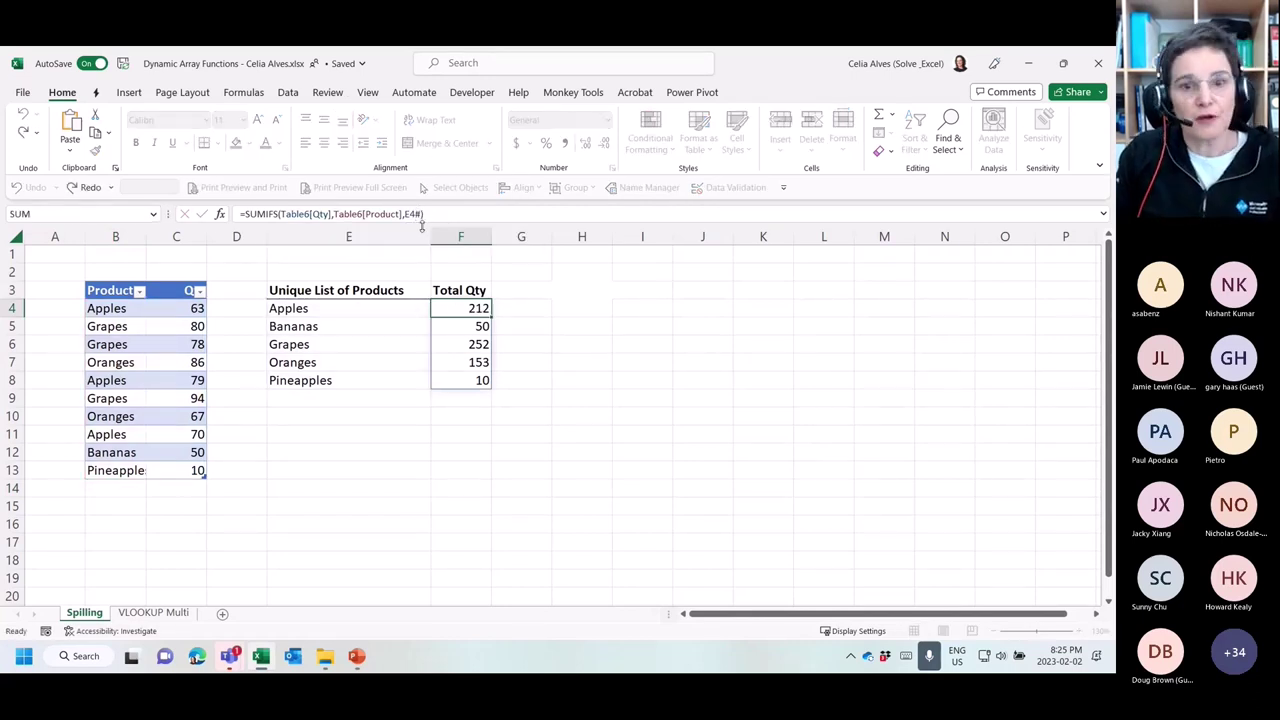
# Block the Total Qty spill range by entering the text skdjfhkjsdhf in F6, and inspect the SUMIFS formula cell F4
pyautogui.click(477, 345)
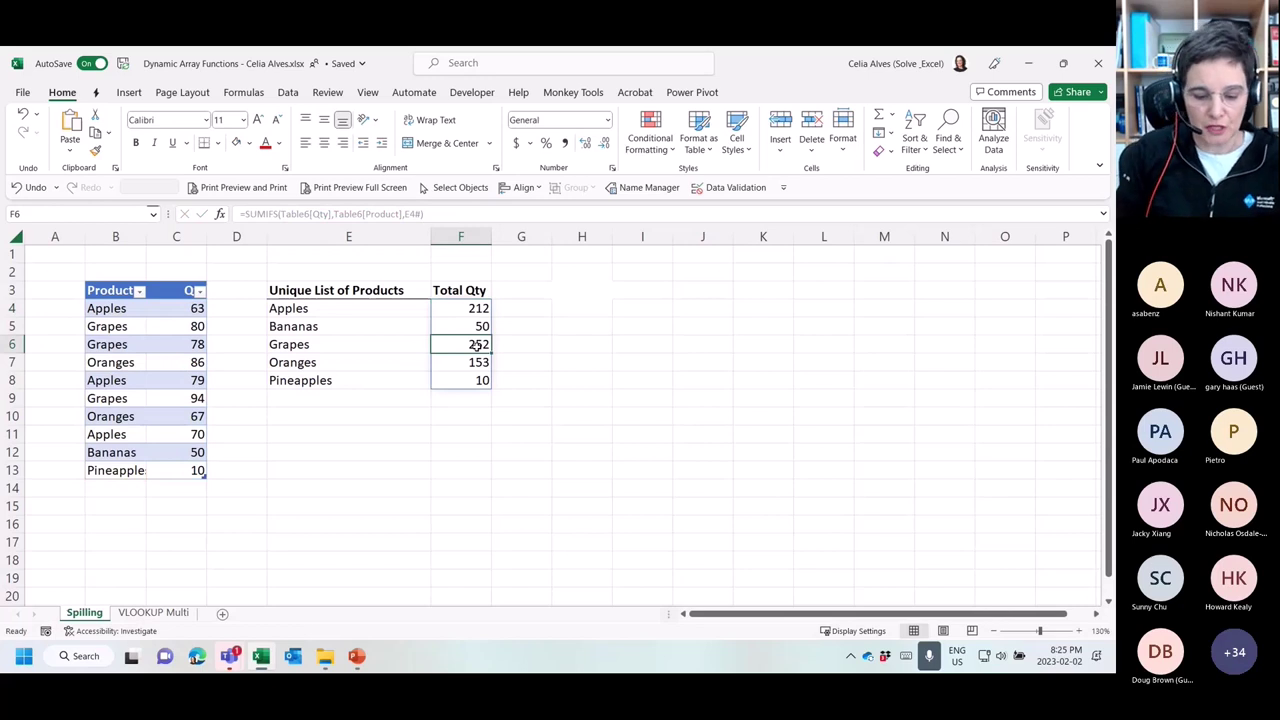
pyautogui.write('skdjfhksdhf')
pyautogui.press('Return')
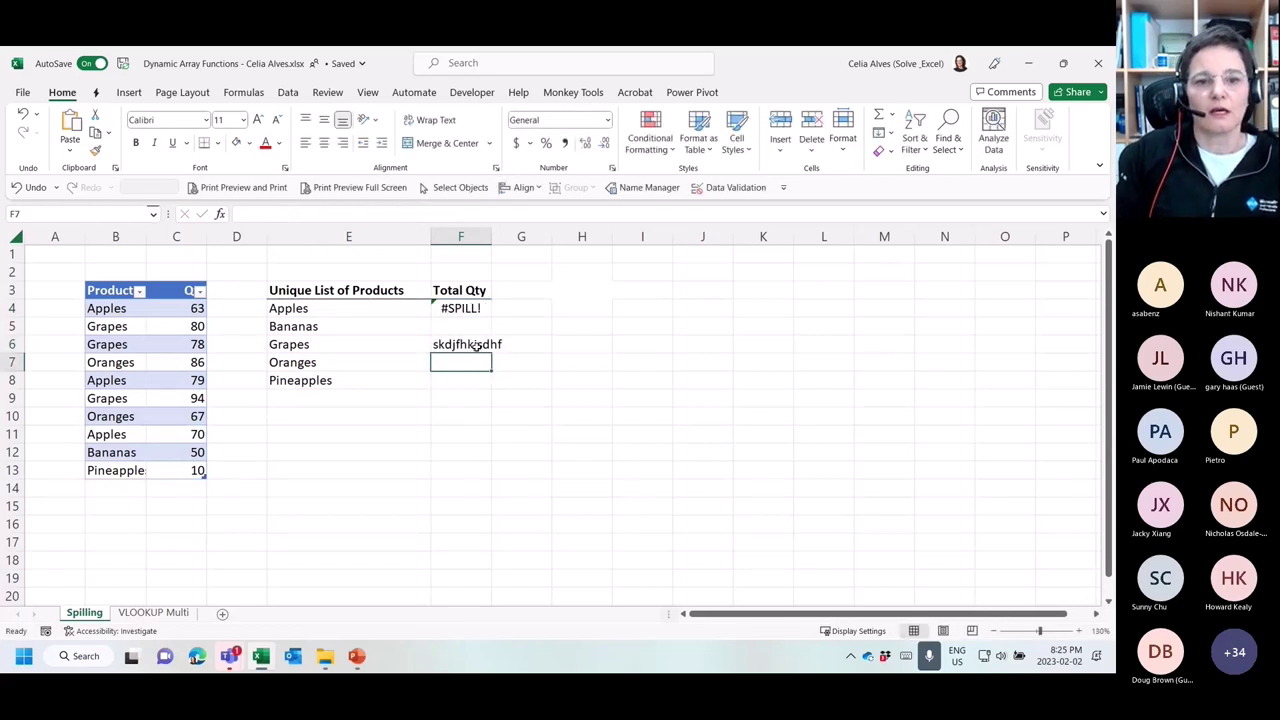
pyautogui.click(474, 310)
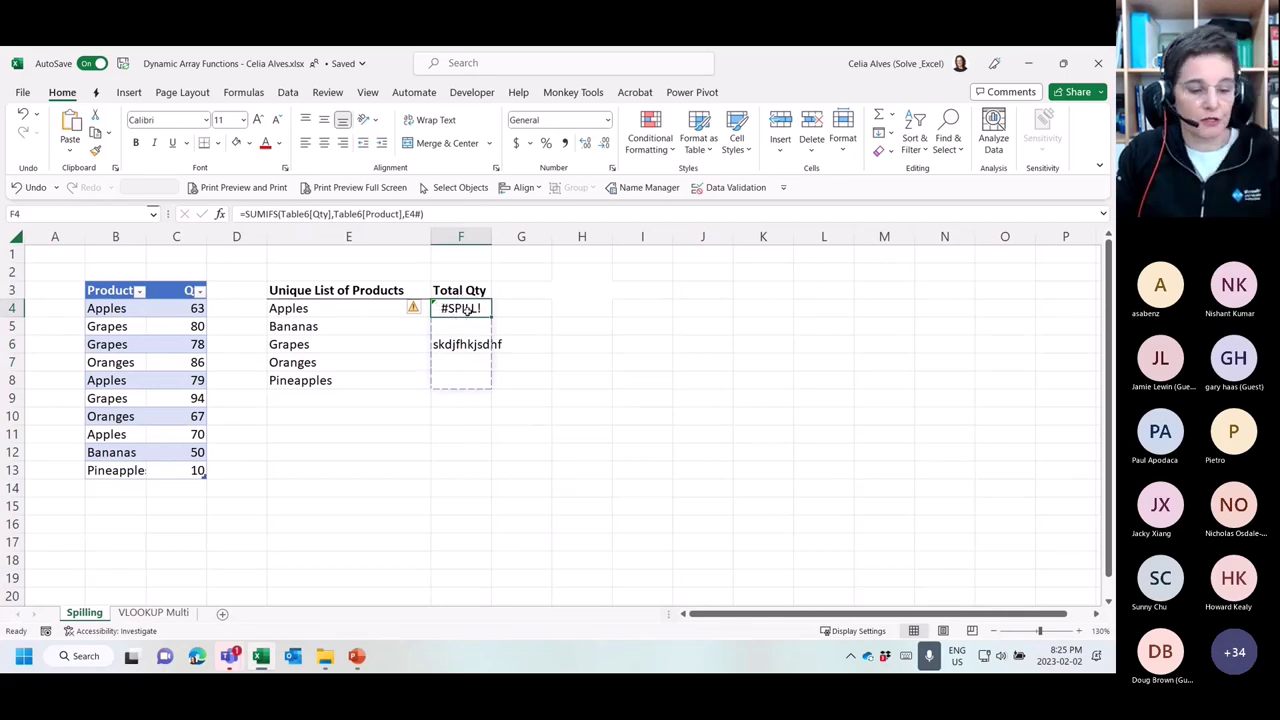
# Move the obstructing text out of the spill range from F6 to H5 and delete it there
pyautogui.click(458, 346)
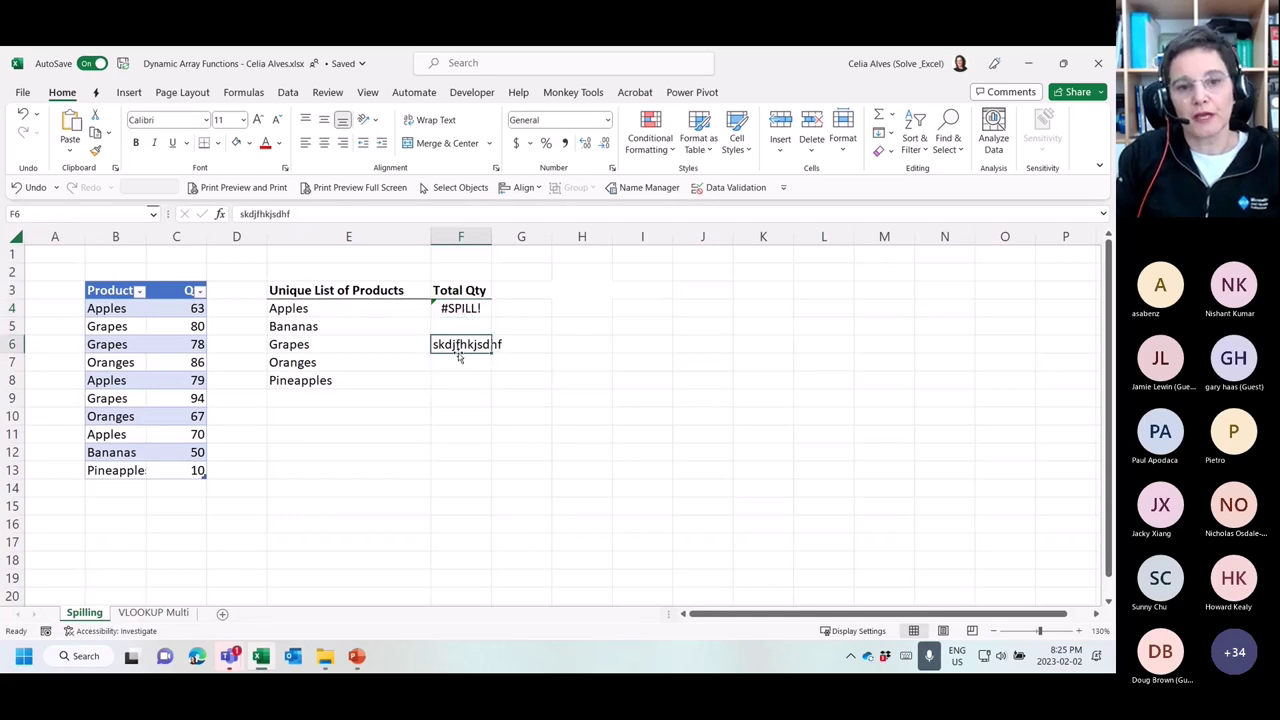
pyautogui.moveTo(459, 355); pyautogui.dragTo(582, 340)
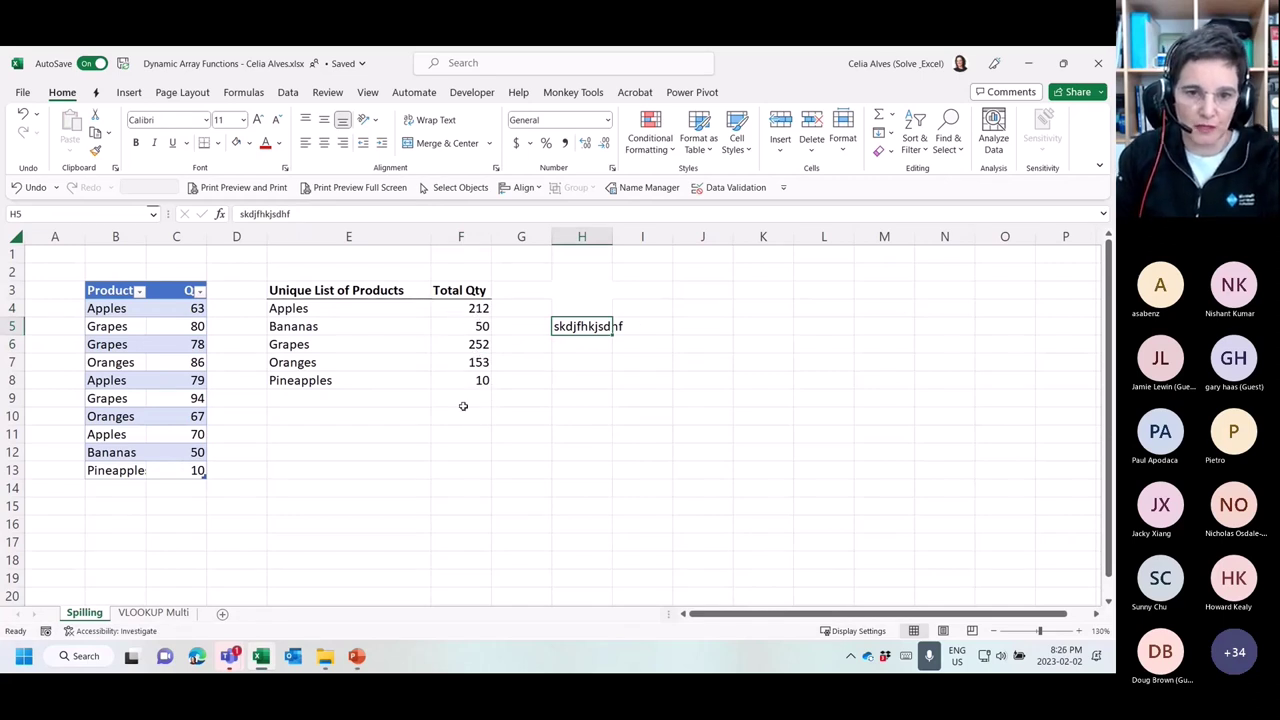
pyautogui.press('Delete')
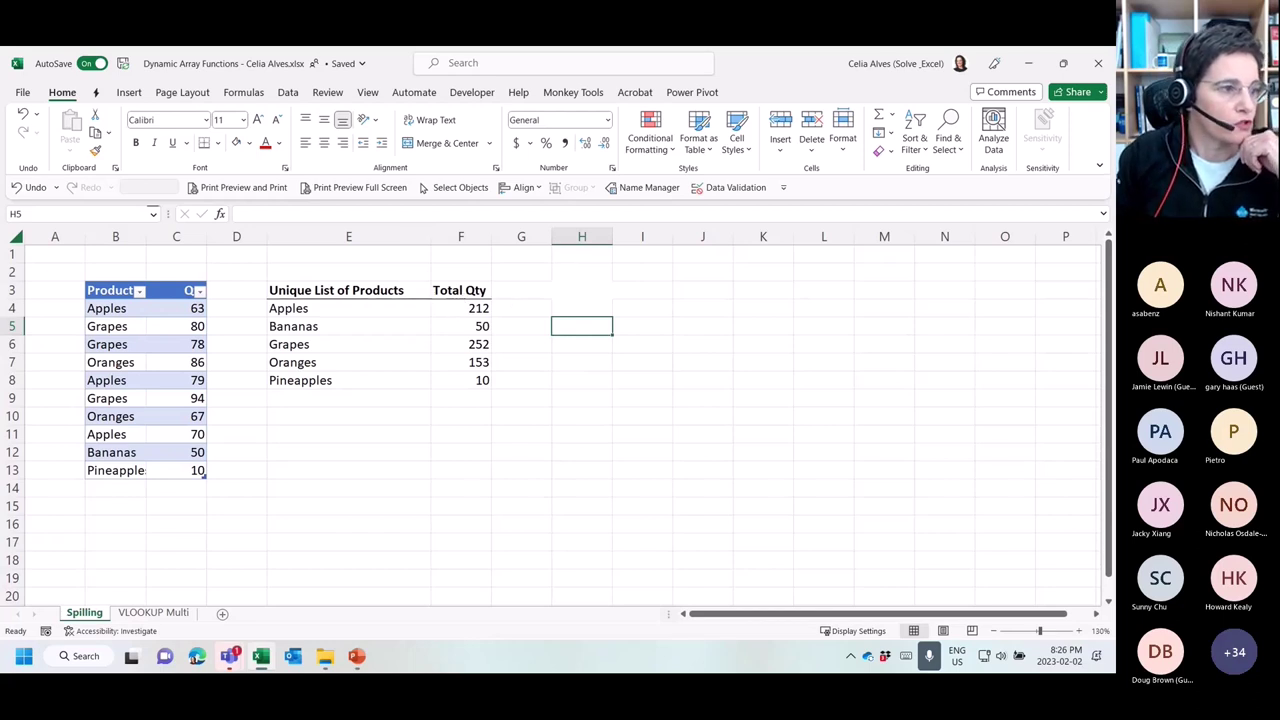
# Return to the dynamic array workbook and open the VLOOKUP Multi sheet
pyautogui.hotkey('alt', 'Tab')
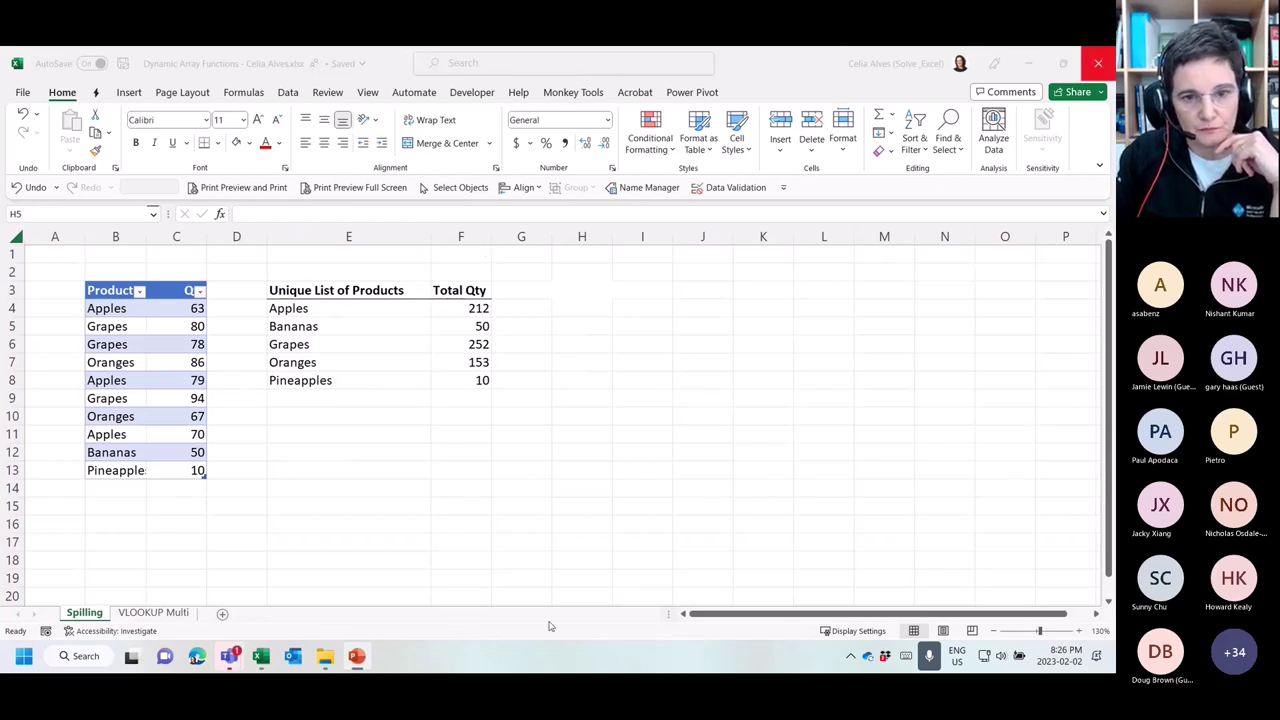
pyautogui.click(261, 656)
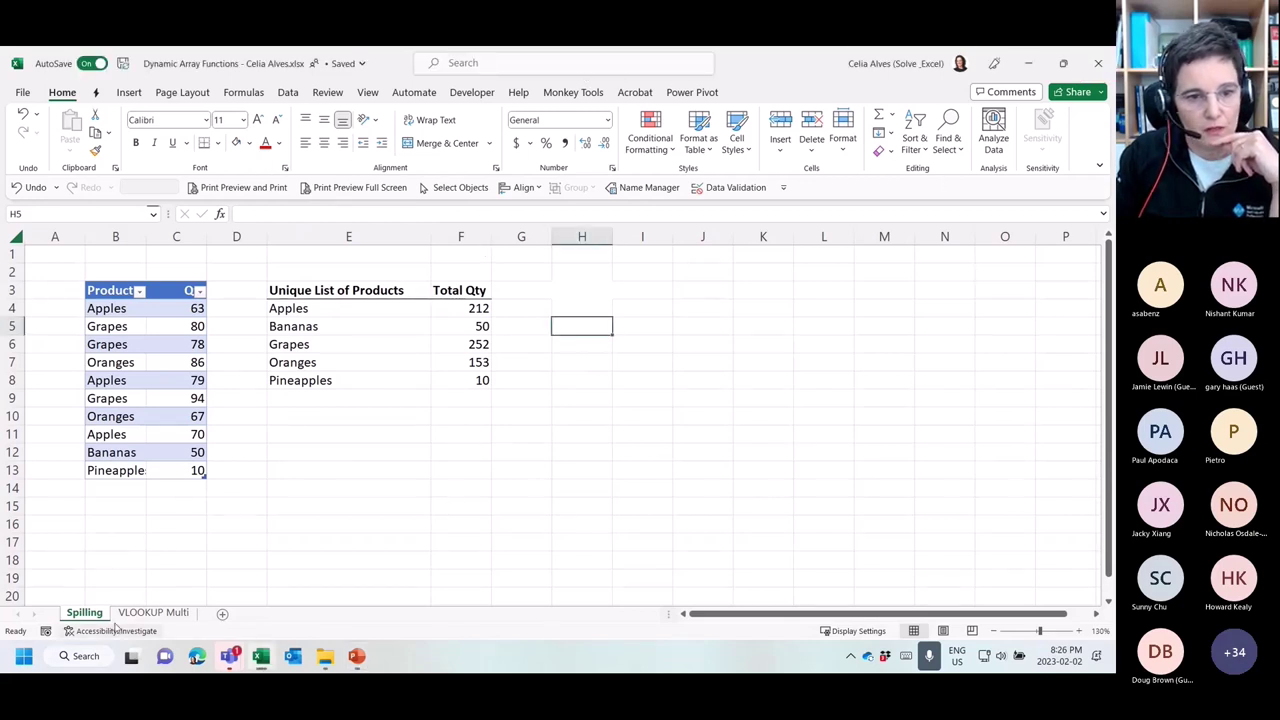
pyautogui.click(153, 612)
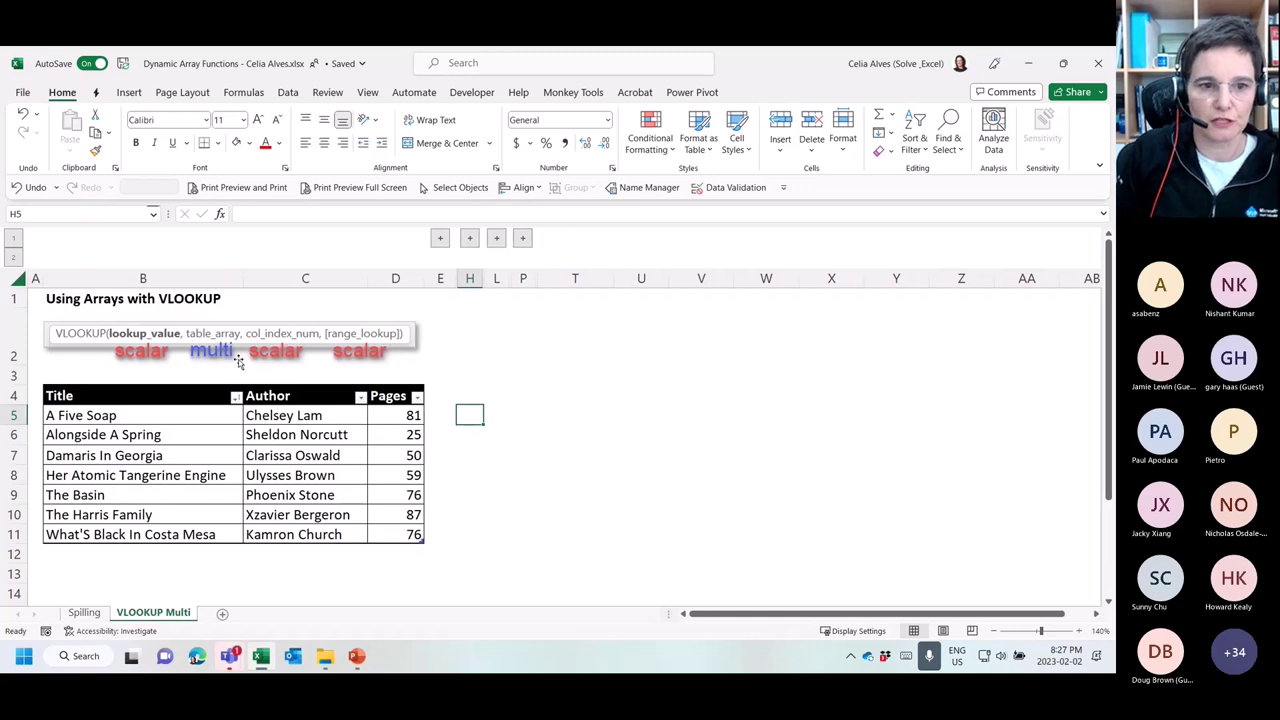
# Shrink the VLOOKUP syntax picture slightly, move it up a little above the books table, and deselect it
pyautogui.click(174, 343)
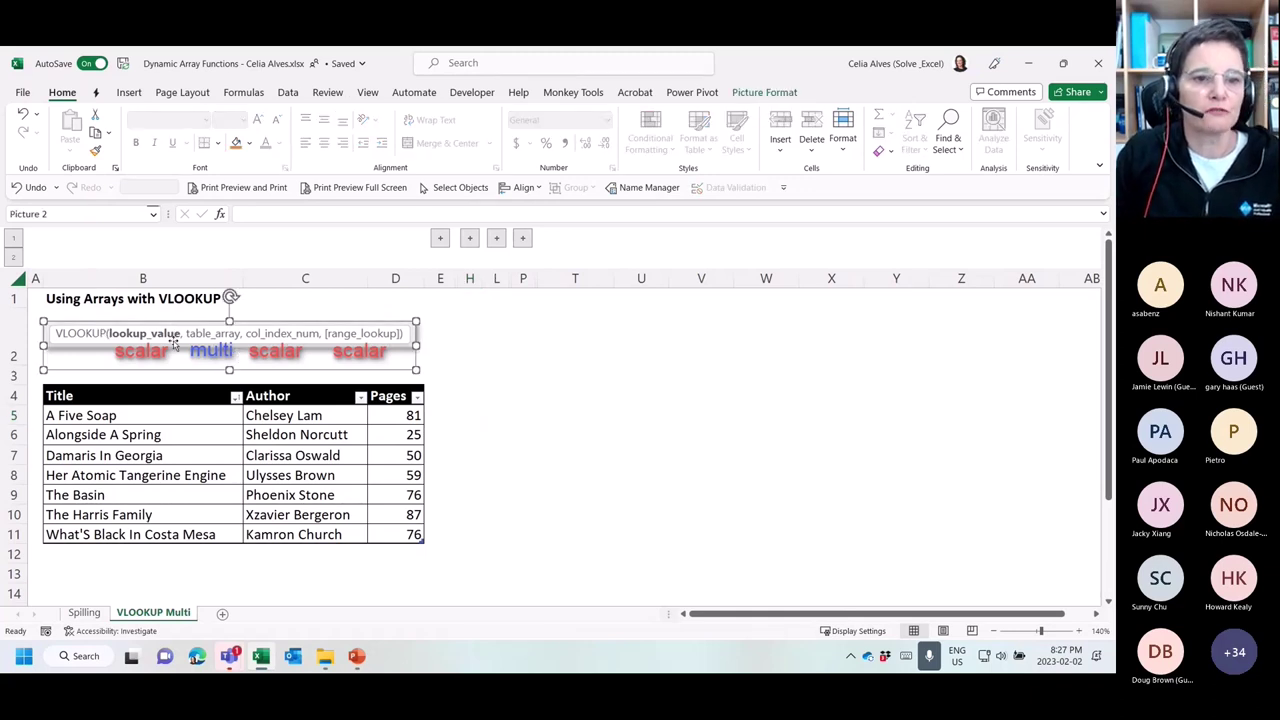
pyautogui.click(406, 361)
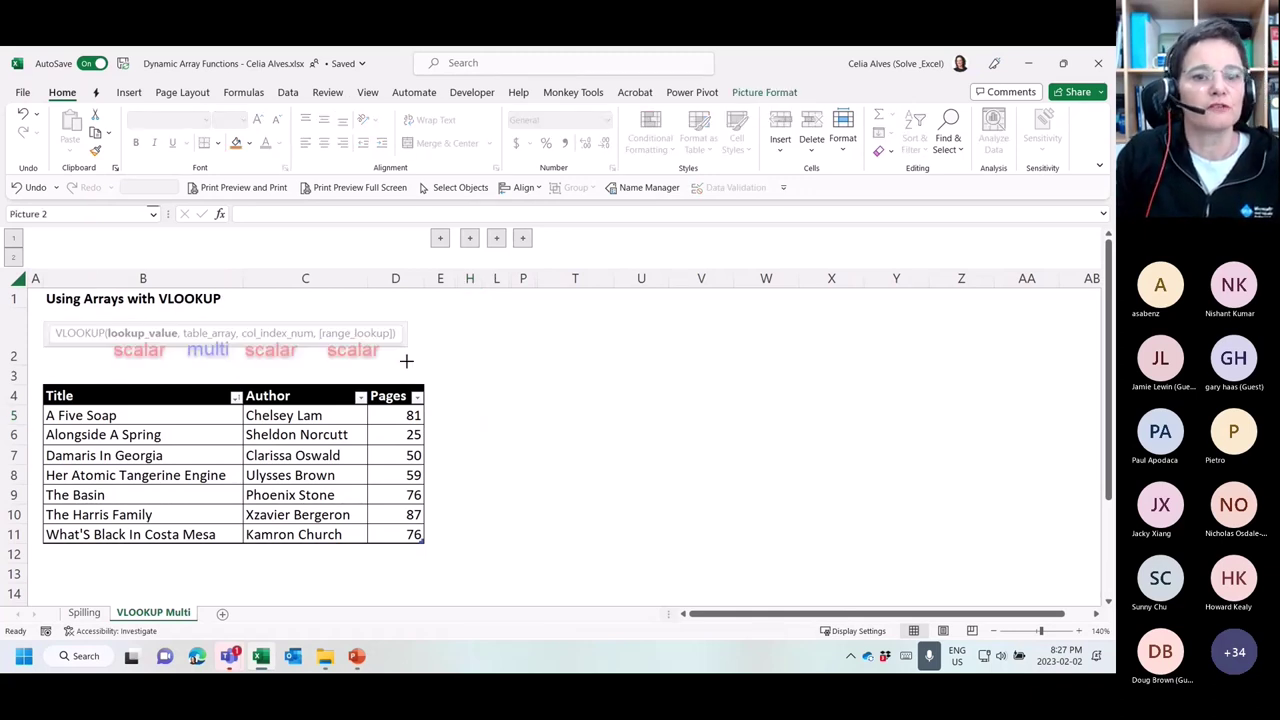
pyautogui.click(392, 352)
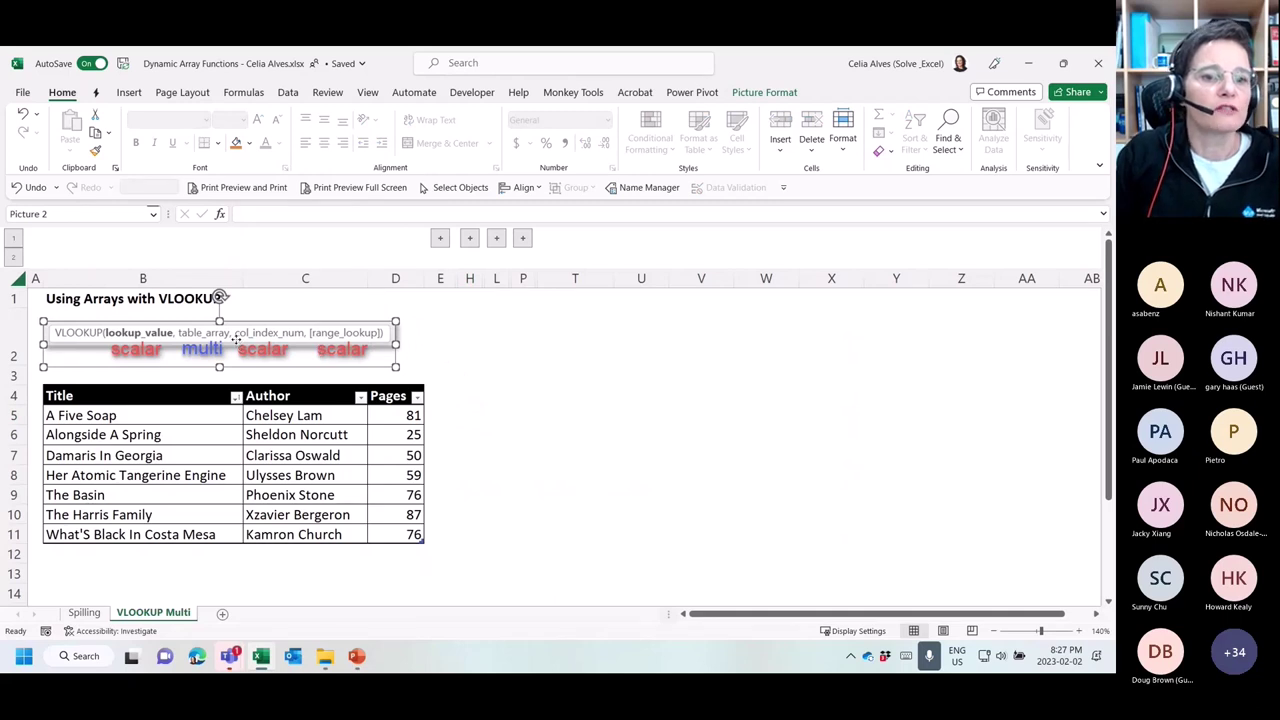
pyautogui.moveTo(236, 342); pyautogui.dragTo(242, 334)
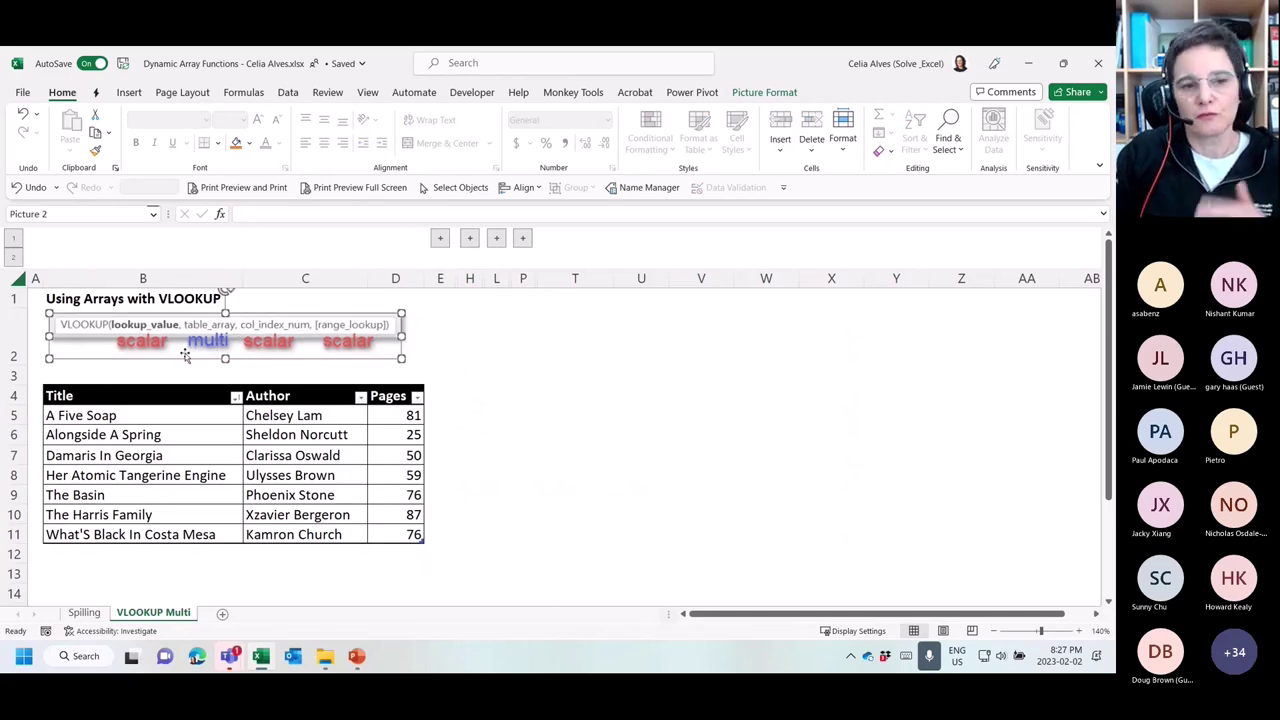
pyautogui.click(445, 332)
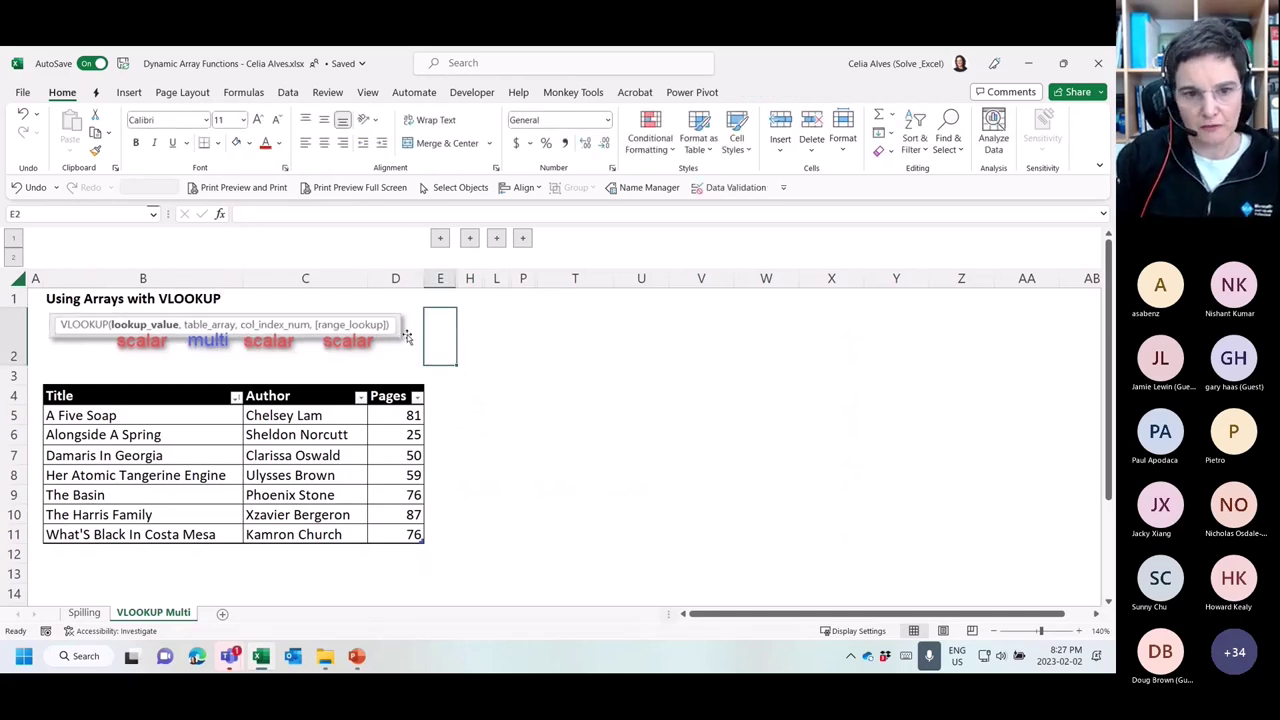
pyautogui.click(142, 328)
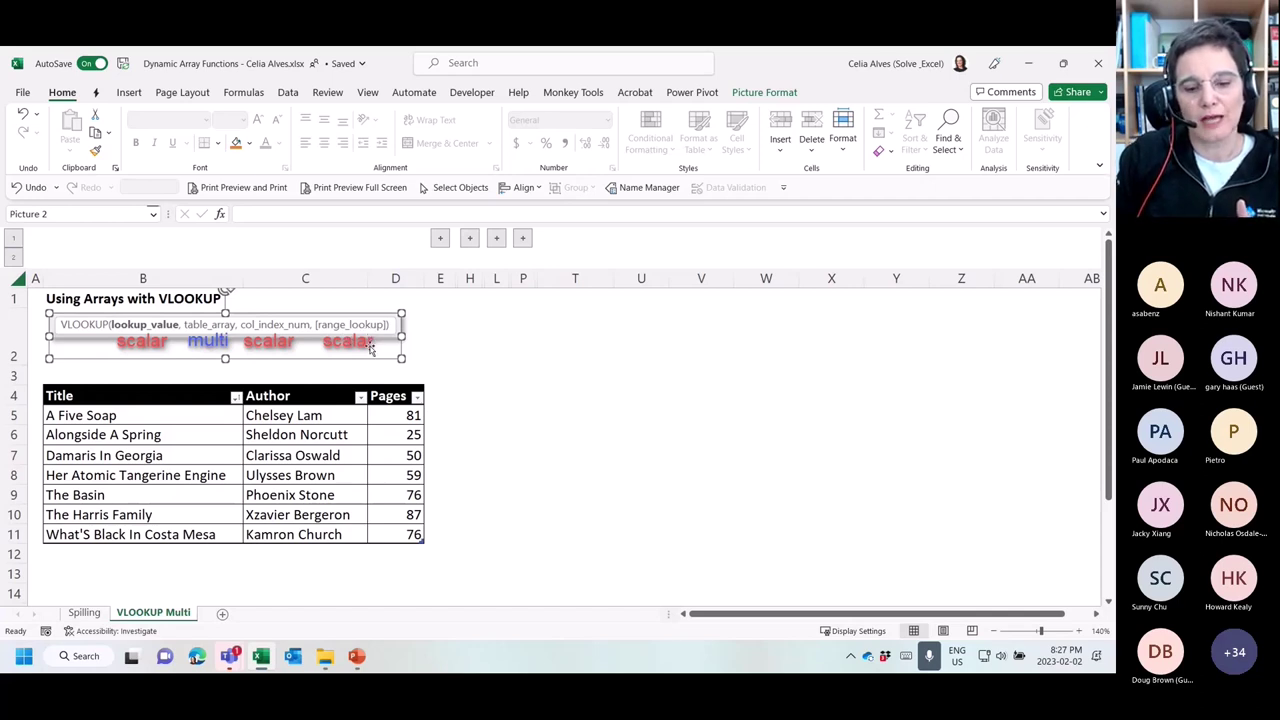
pyautogui.click(466, 329)
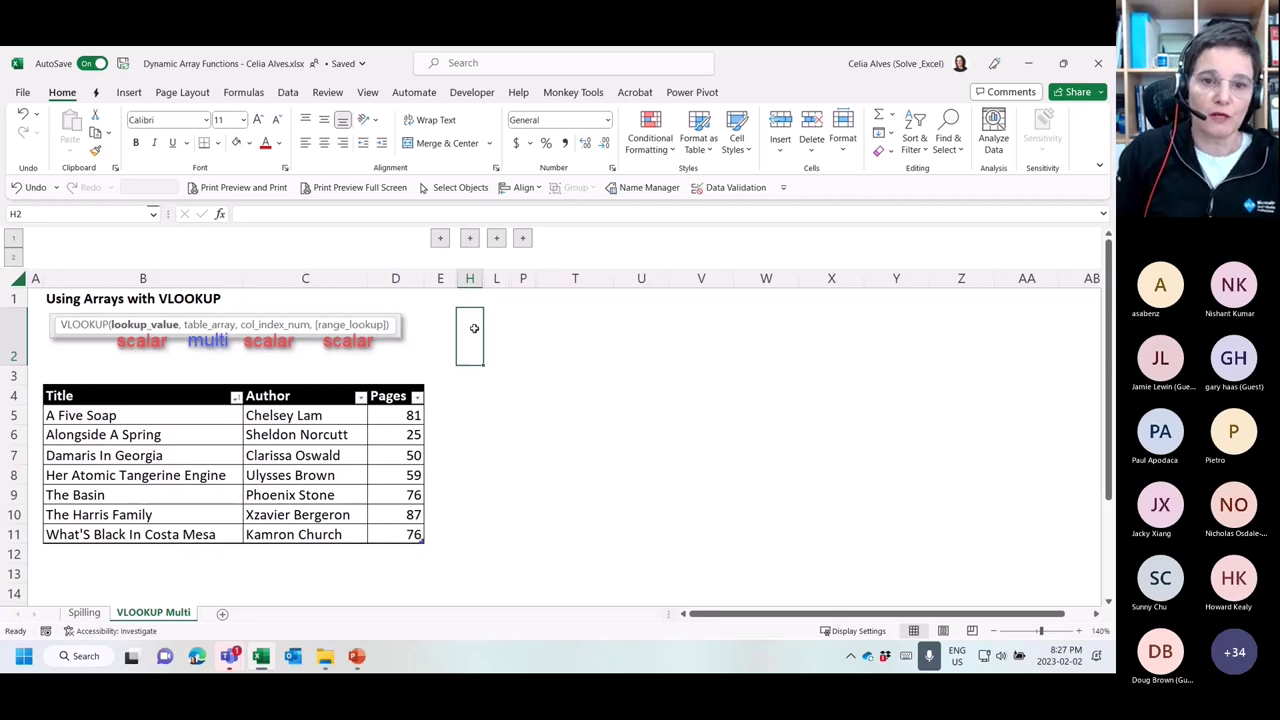
# Expand the column group F:G with the multiple lookup values example, and examine its titles in F7:F8 and the books table's Title column
pyautogui.click(442, 241)
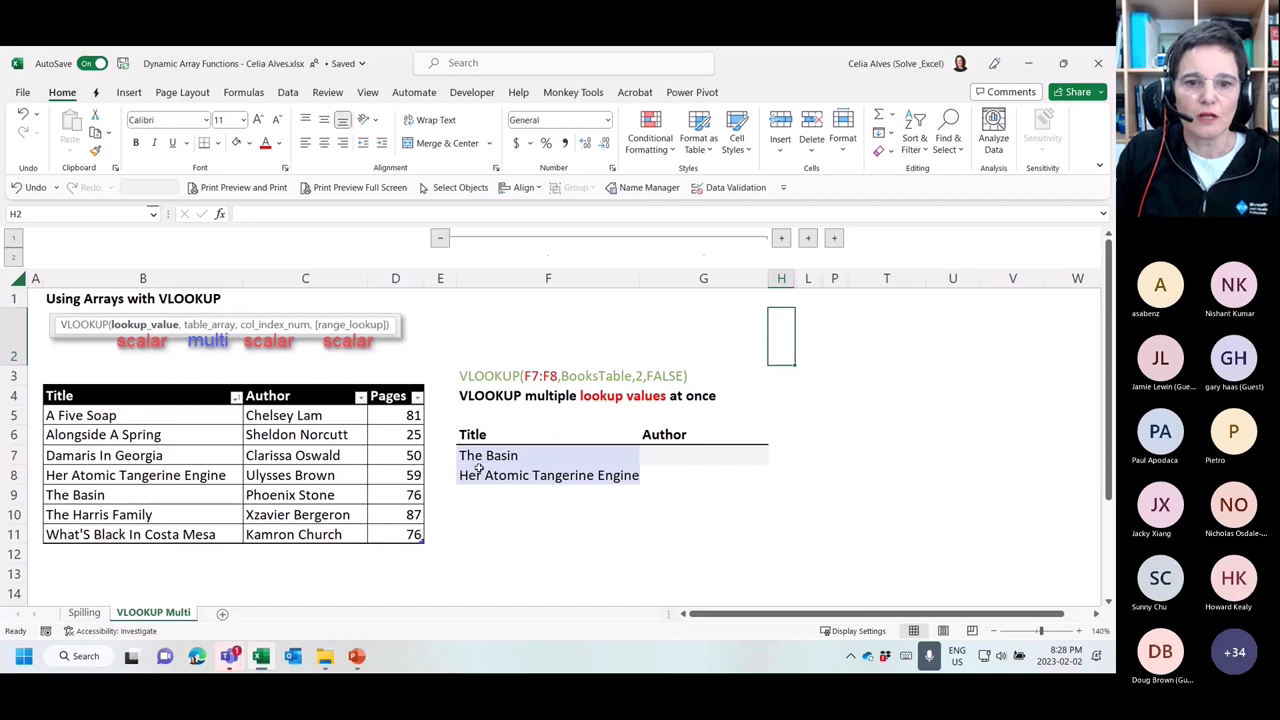
pyautogui.moveTo(480, 462); pyautogui.dragTo(484, 473)
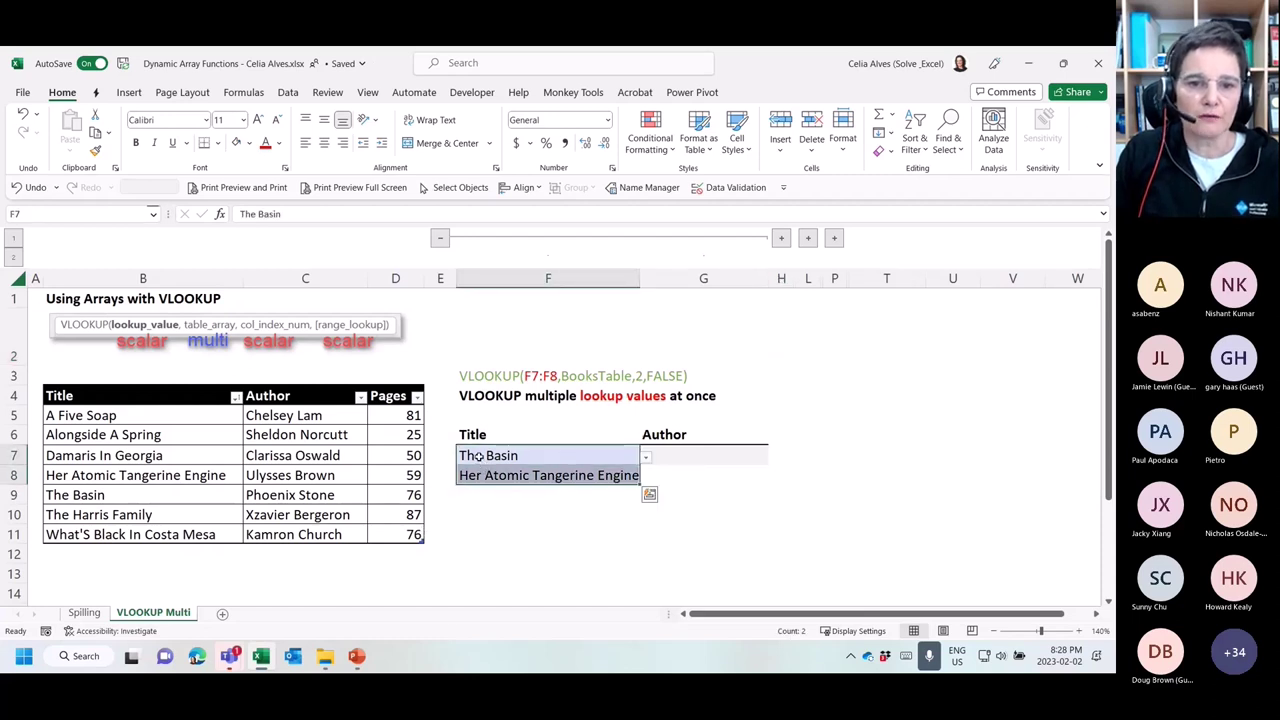
pyautogui.click(476, 476)
pyautogui.moveTo(120, 418); pyautogui.dragTo(118, 531)
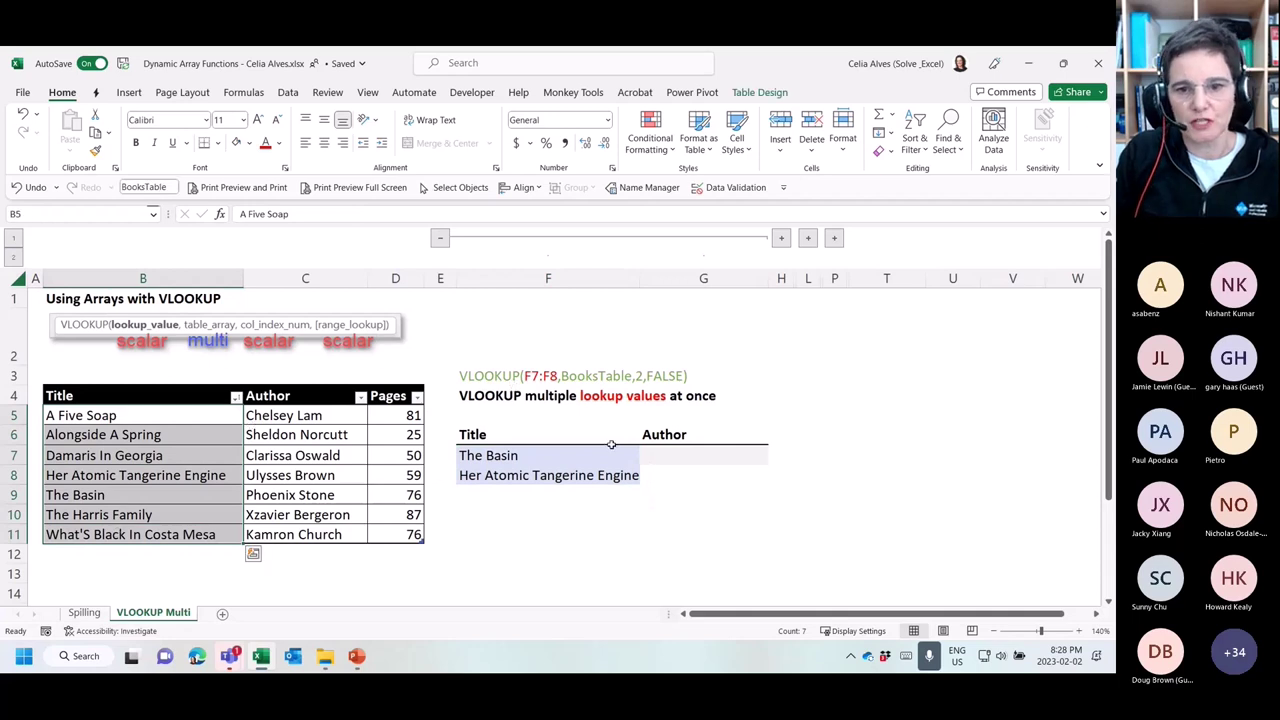
pyautogui.click(667, 452)
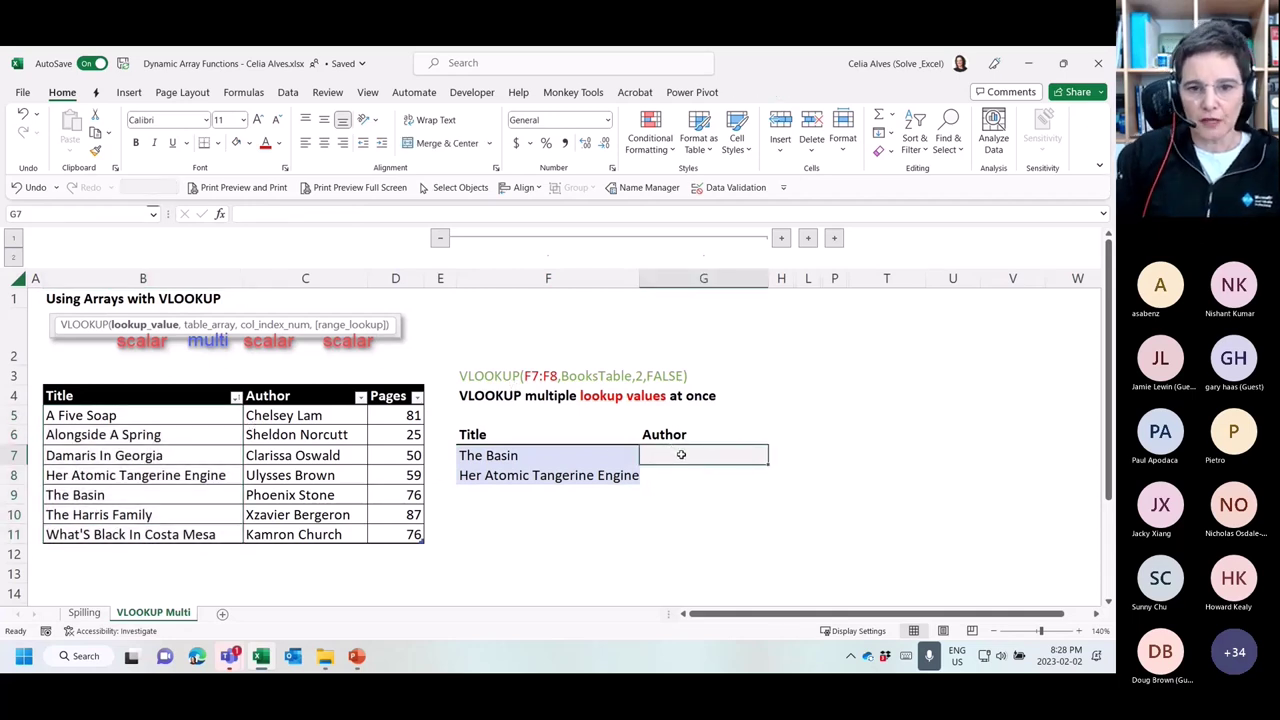
pyautogui.write('=')
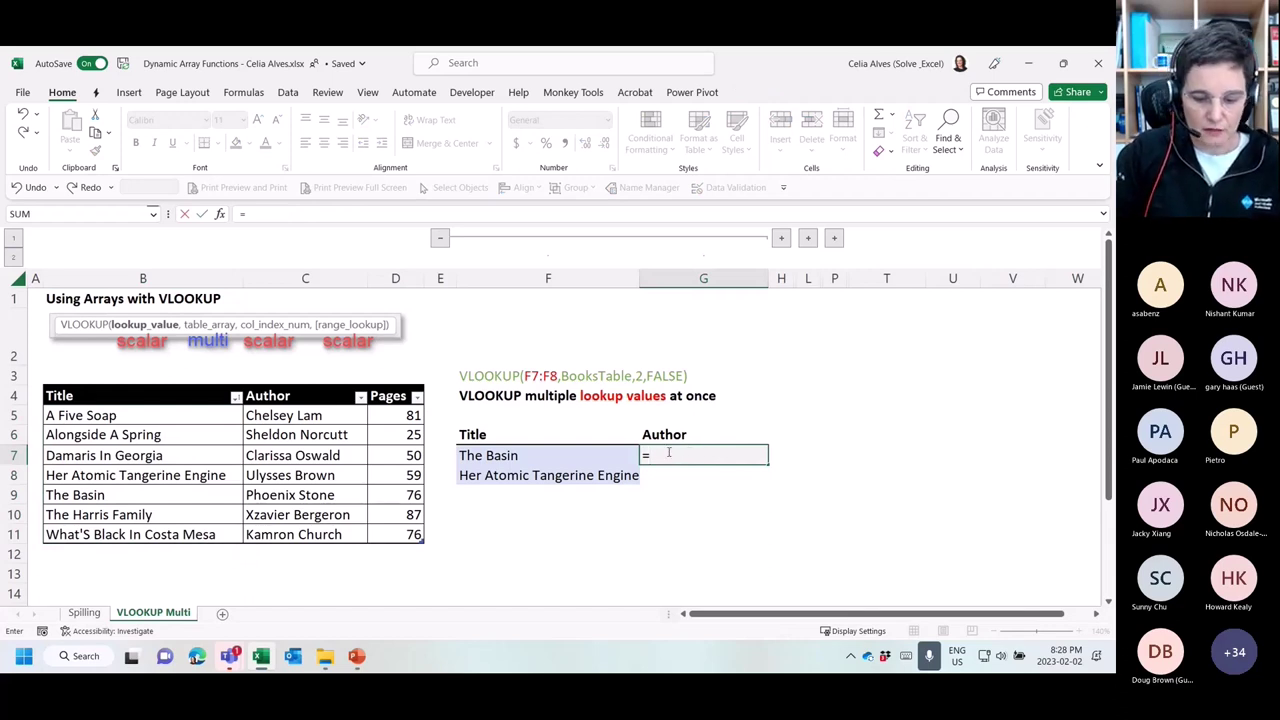
pyautogui.write('vlok')
pyautogui.press('Tab')
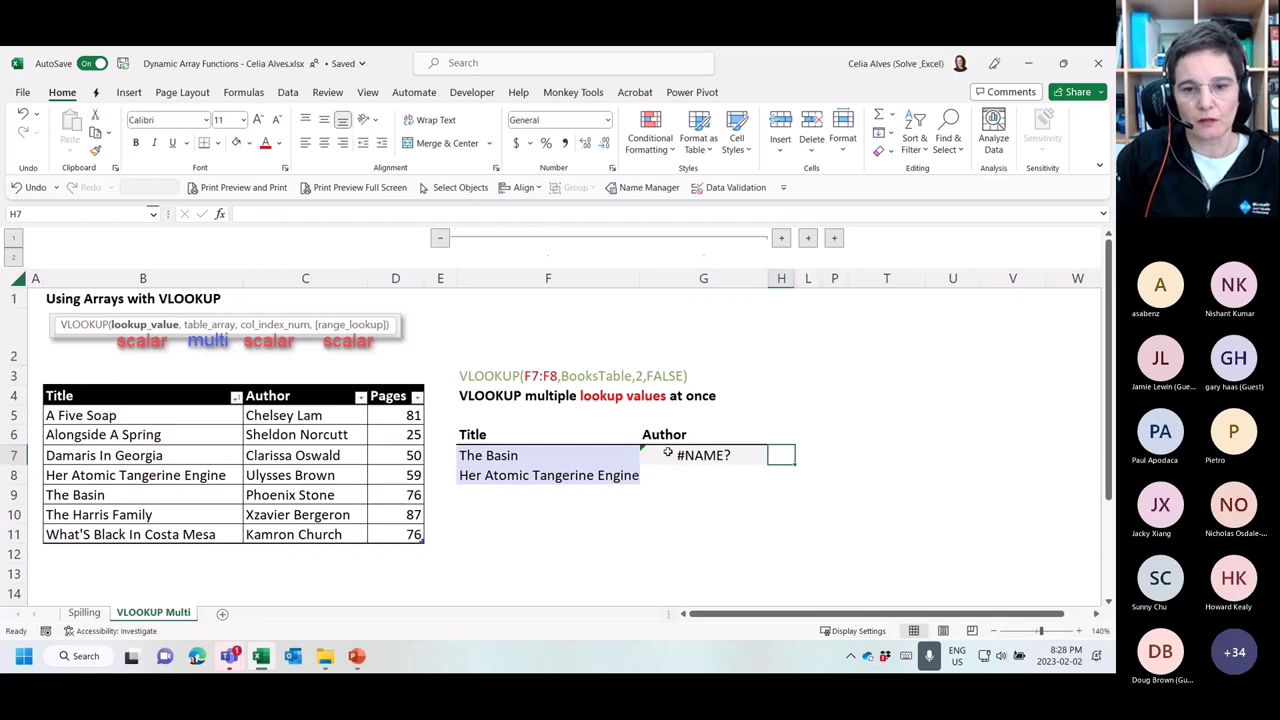
# Replace the misspelled function name in G7 with VLOOKUP and supply F7:F8 as its lookup values
pyautogui.click(706, 459)
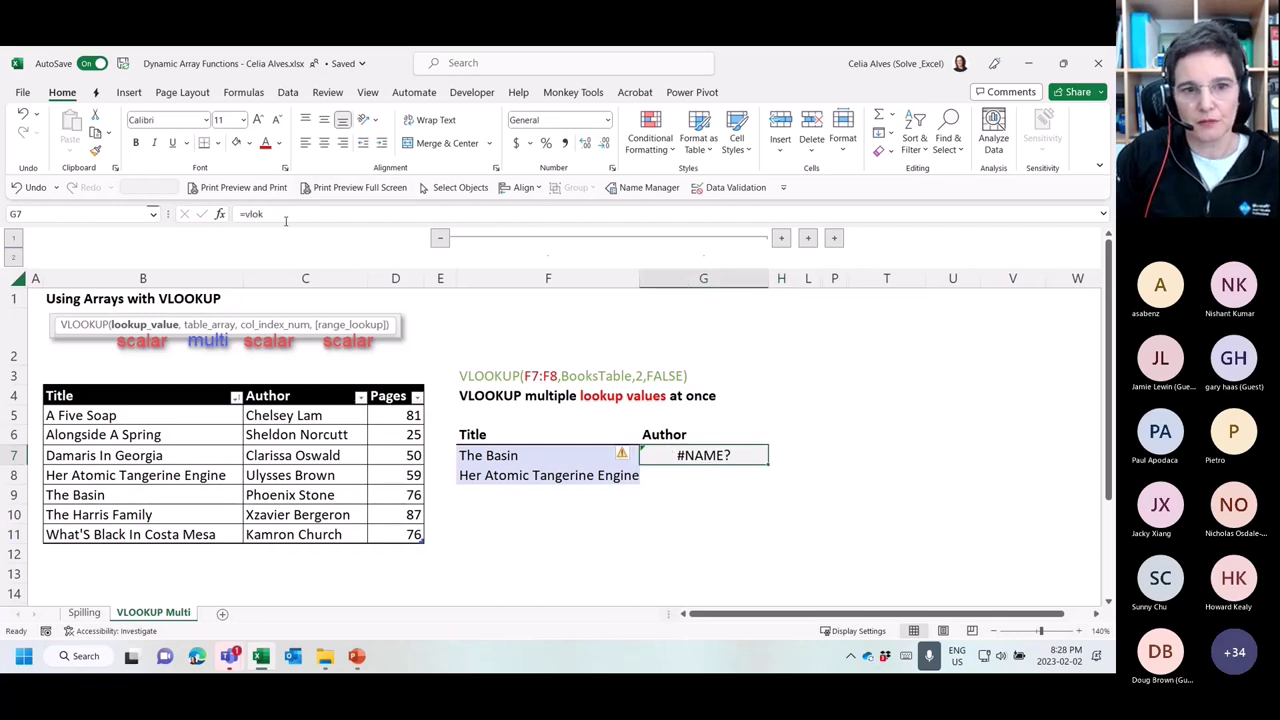
pyautogui.click(285, 221)
pyautogui.press('BackSpace')
pyautogui.press('BackSpace')
pyautogui.press('BackSpace')
pyautogui.press('BackSpace')
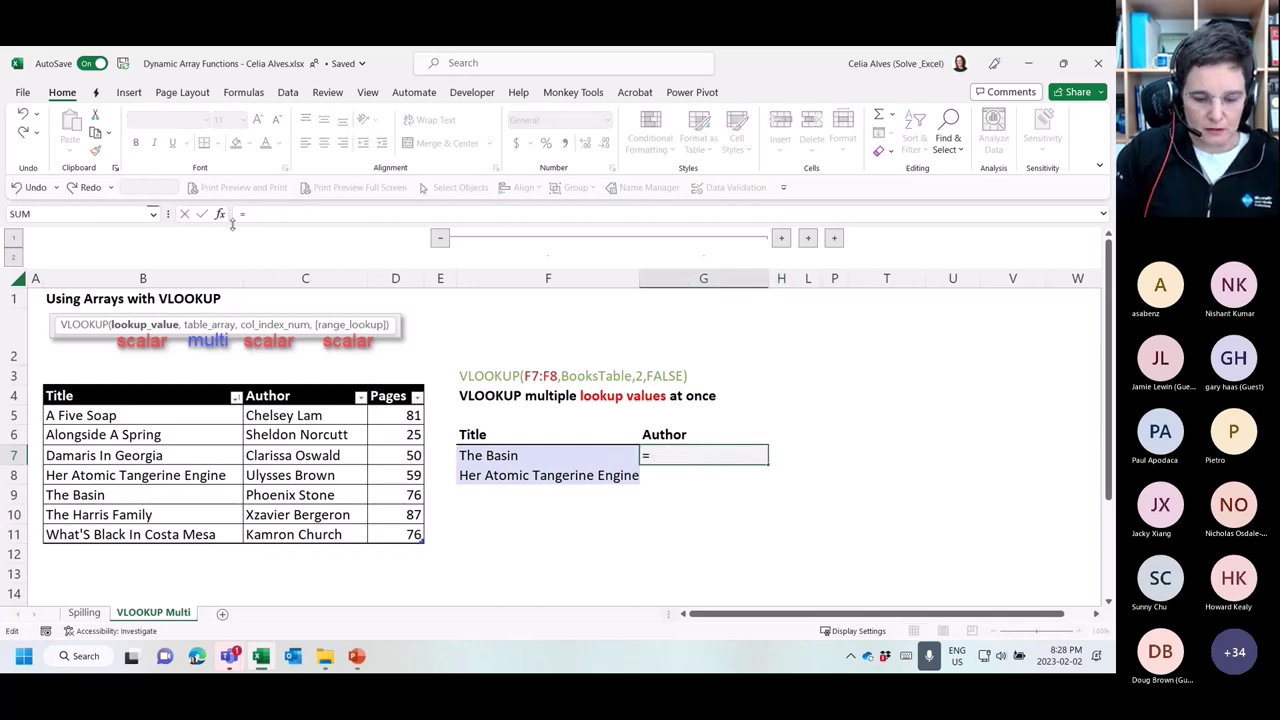
pyautogui.write('vlo')
pyautogui.press('Tab')
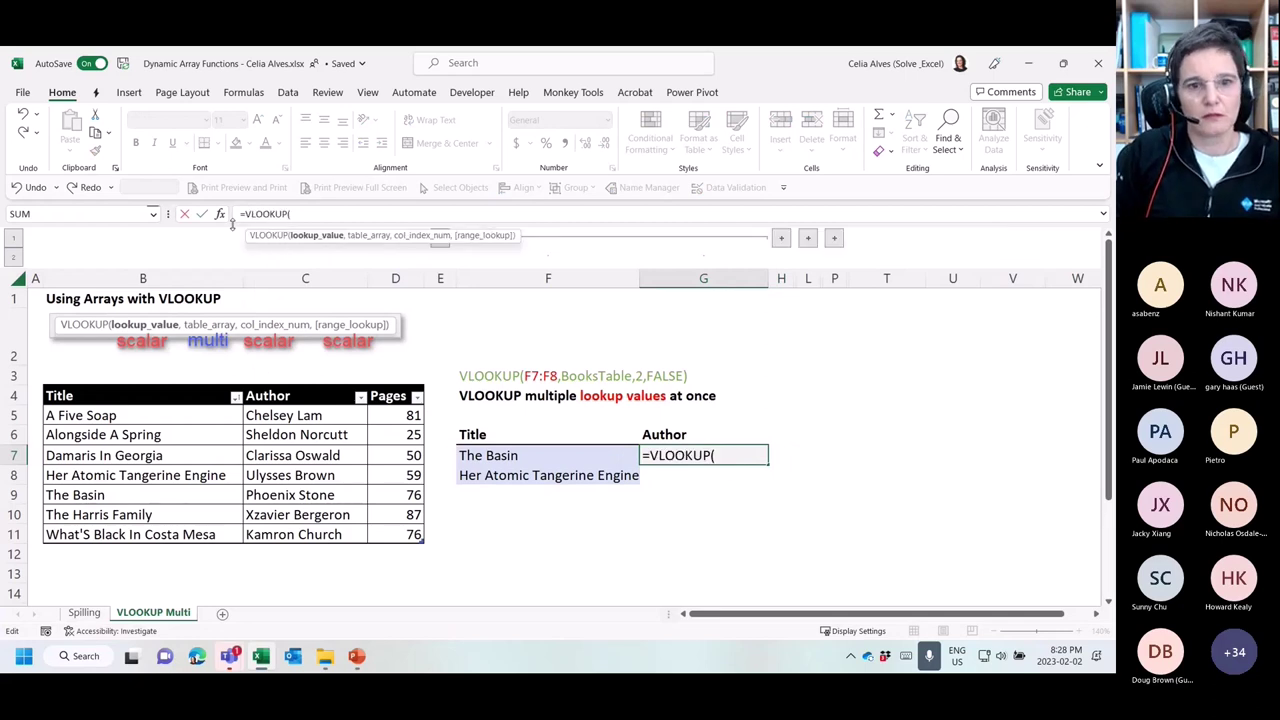
pyautogui.click(519, 453)
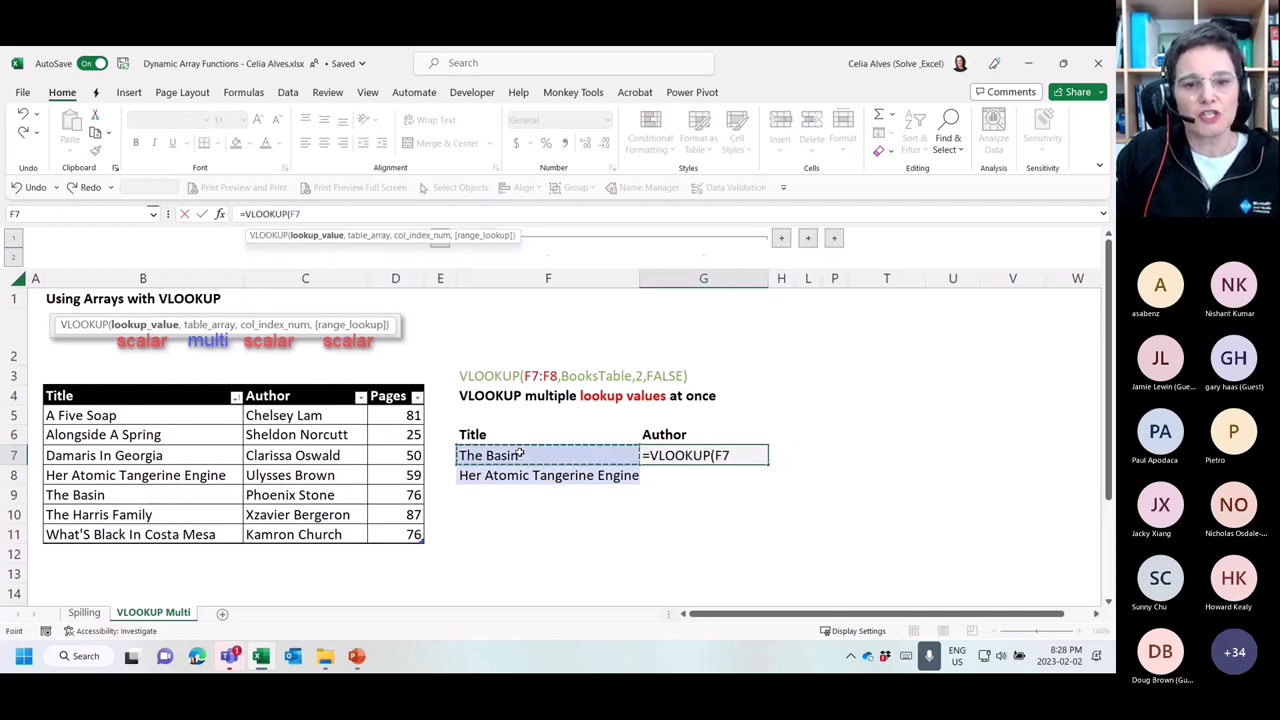
pyautogui.moveTo(519, 453); pyautogui.dragTo(521, 470)
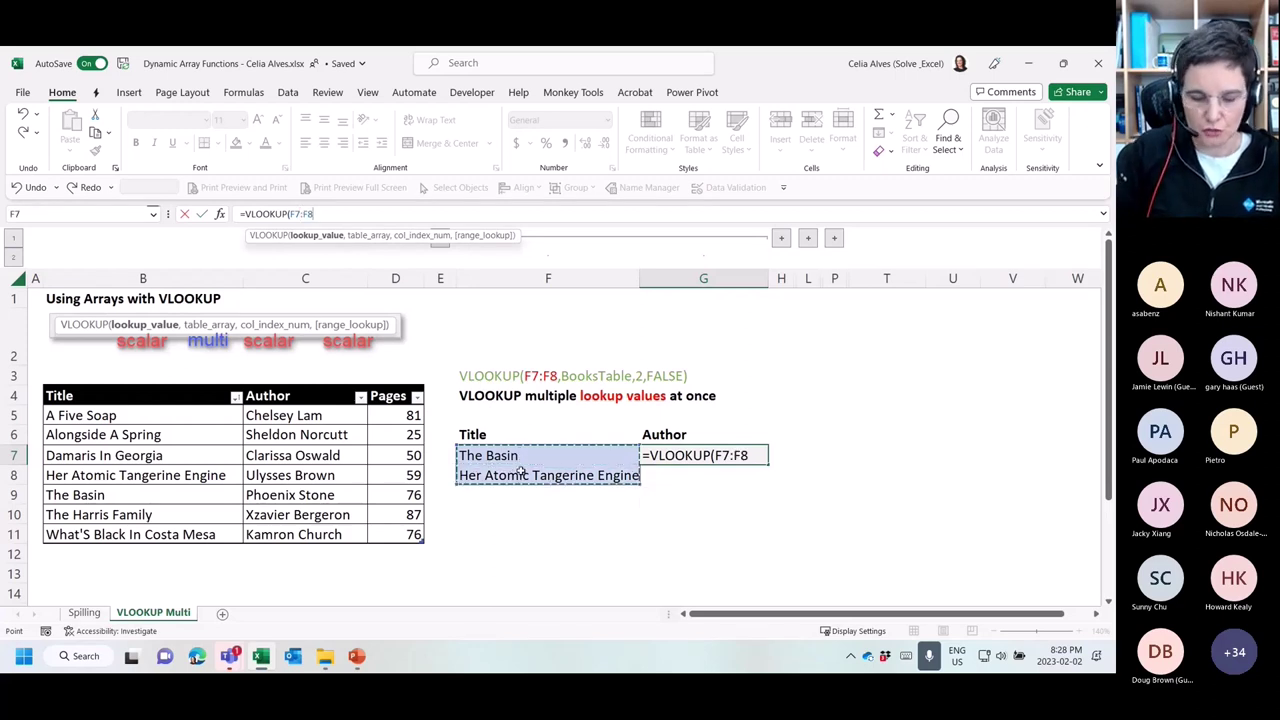
pyautogui.write(',')
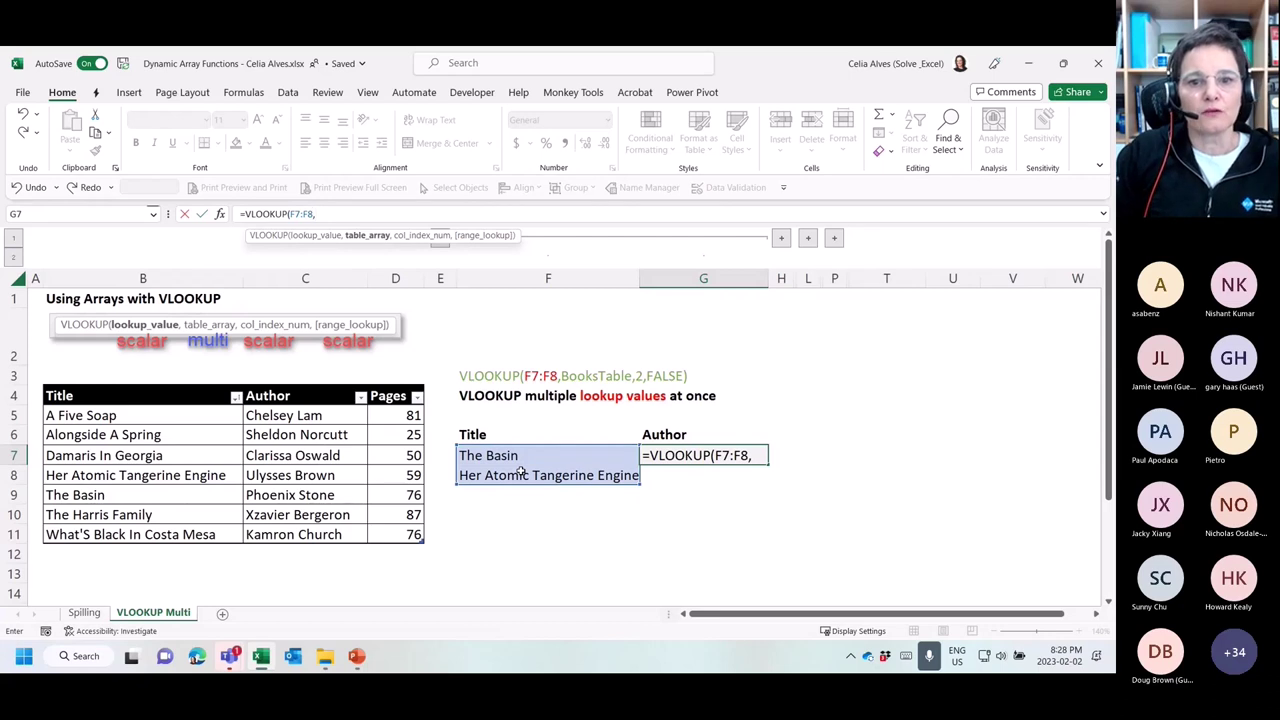
# Complete the VLOOKUP in G7 with BooksTable as the table array, column index 2 and an exact match (FALSE)
pyautogui.click(44, 385)
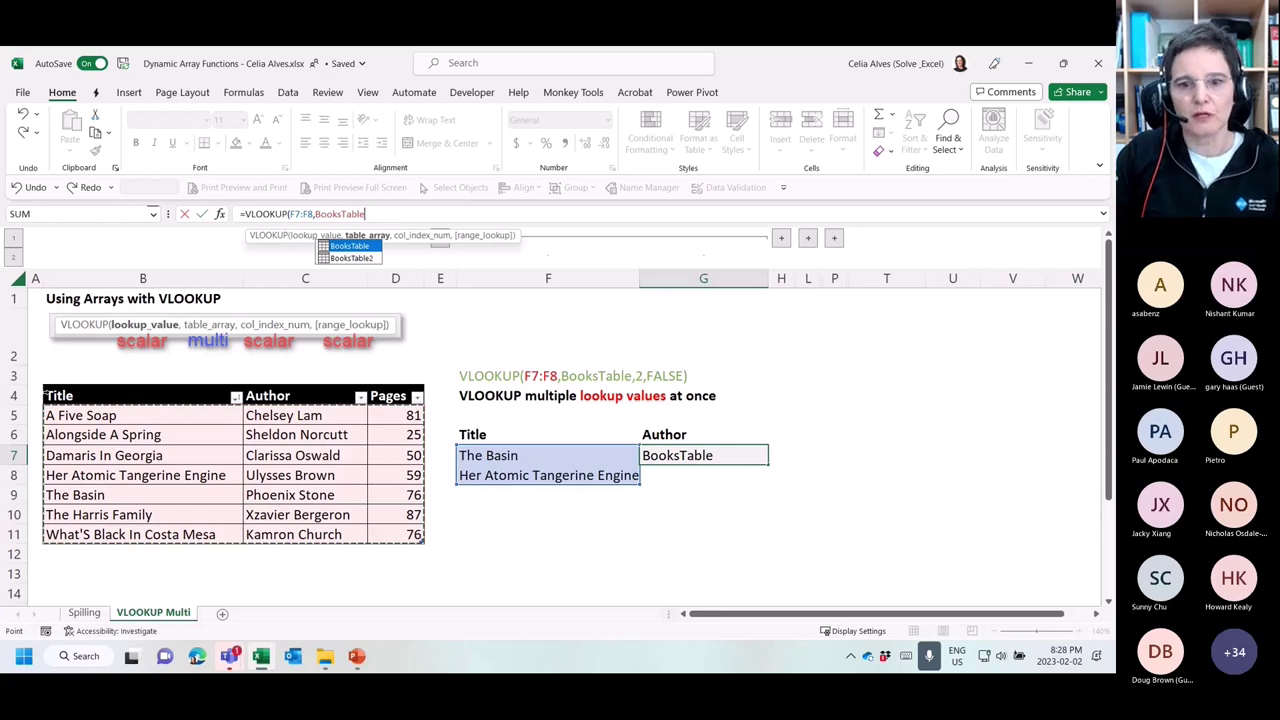
pyautogui.write(',')
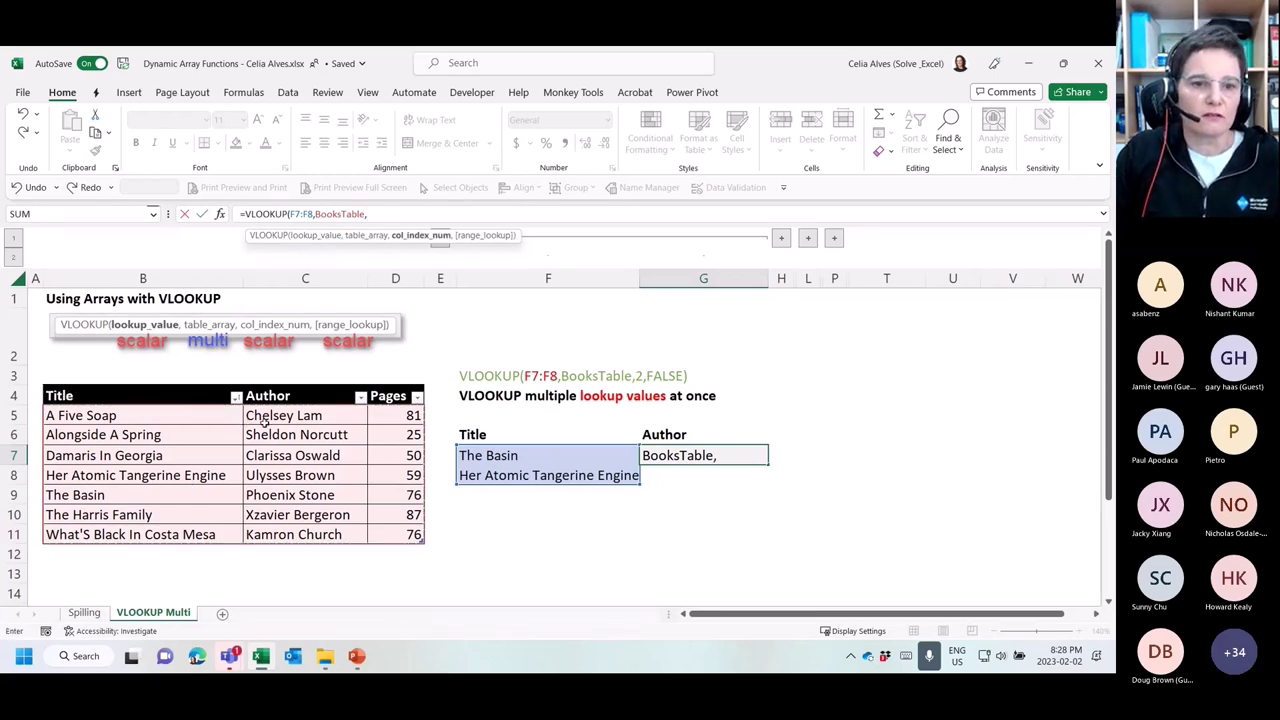
pyautogui.write('2')
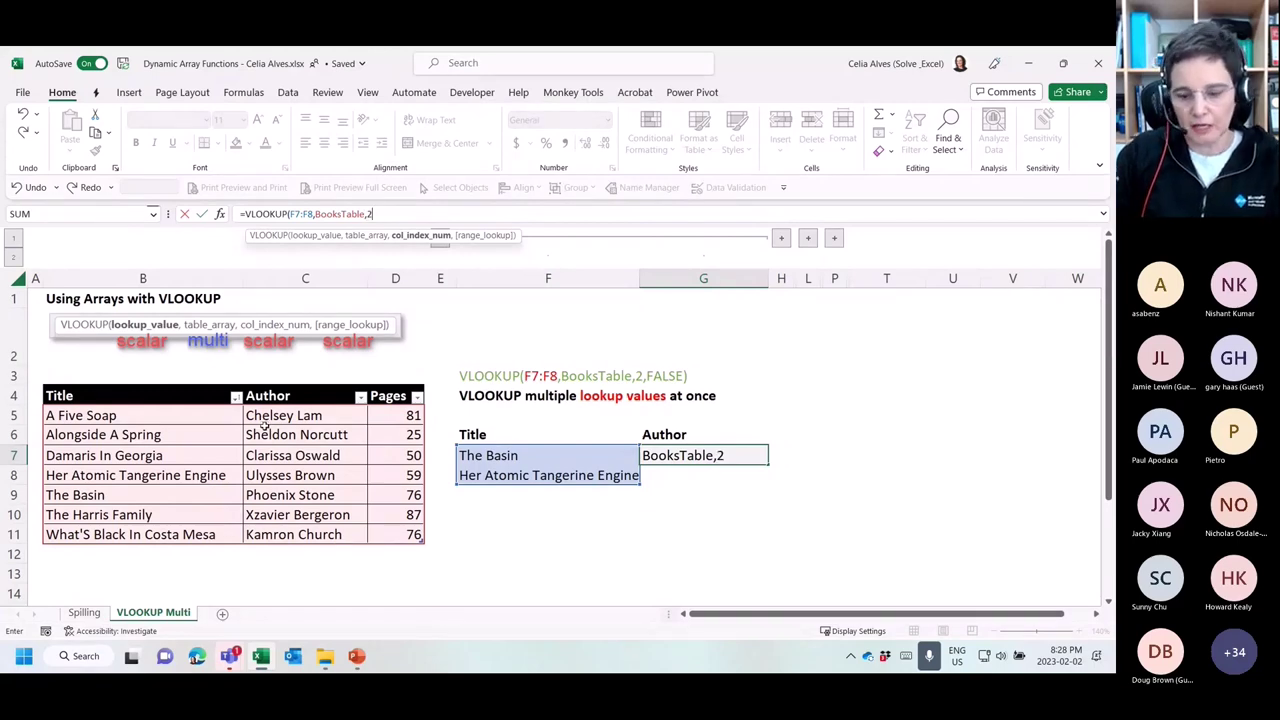
pyautogui.write(',')
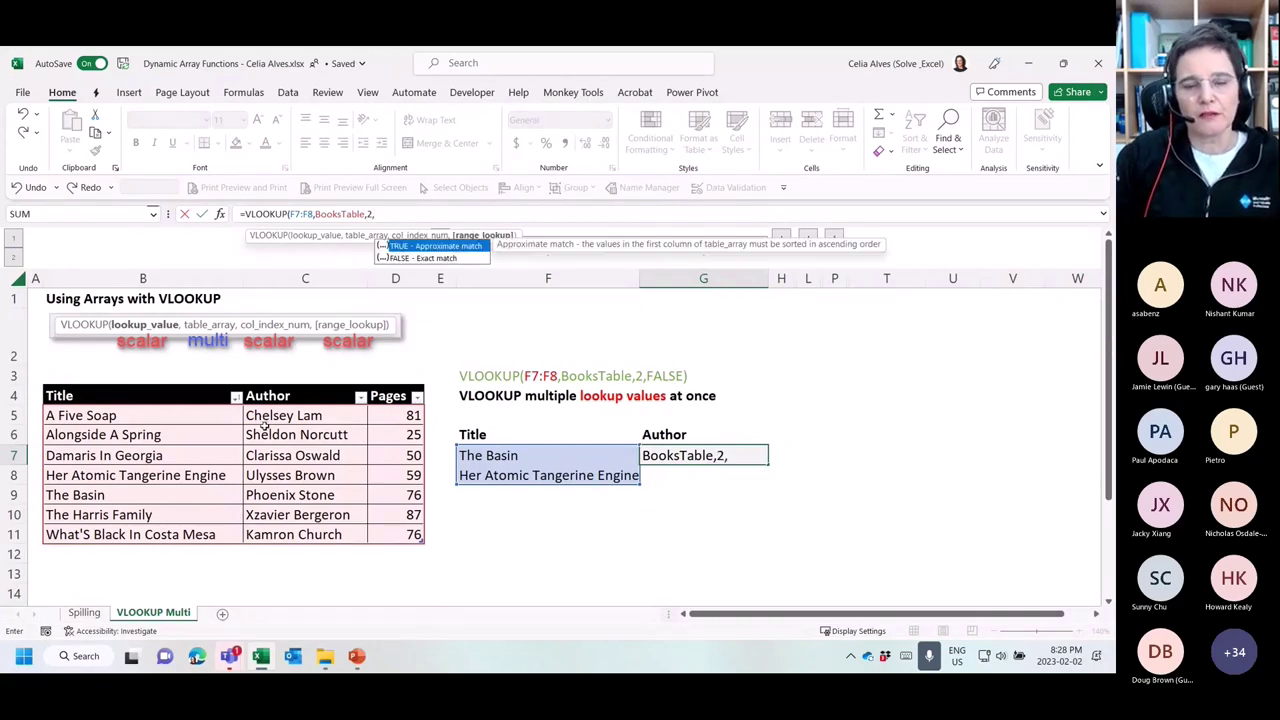
pyautogui.press('Down')
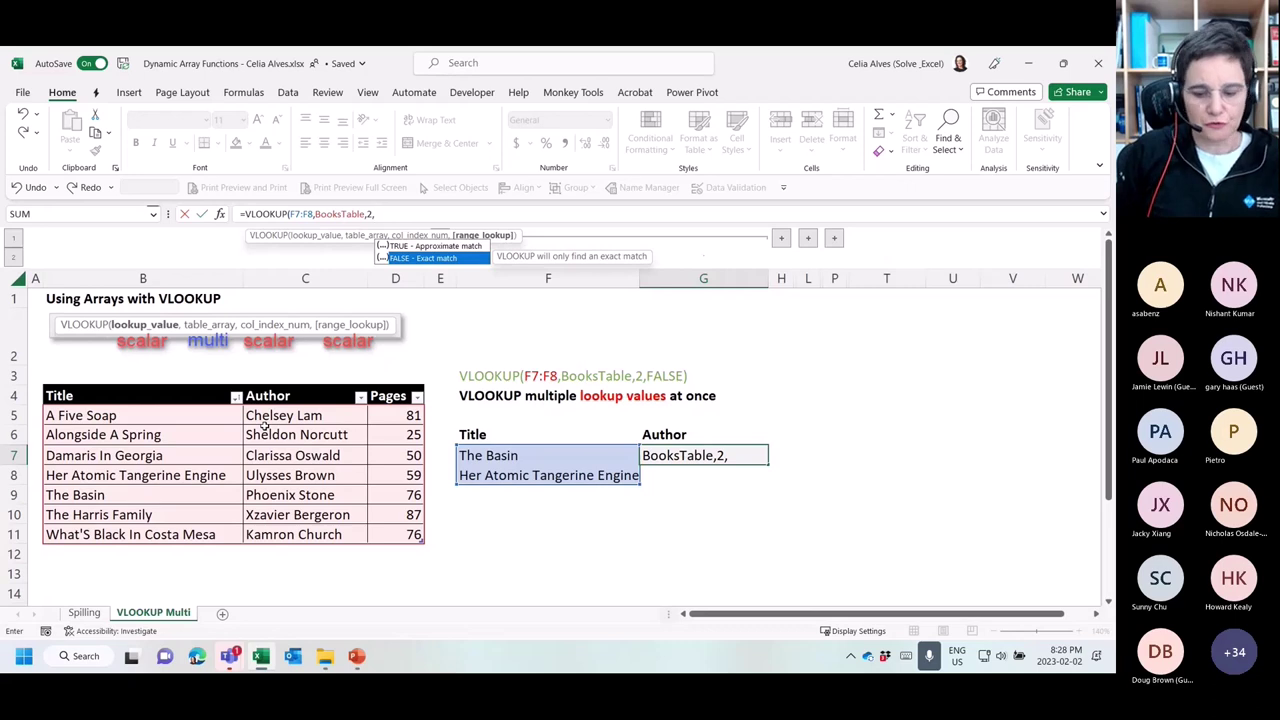
pyautogui.press('Tab')
pyautogui.write(')')
pyautogui.press('Return')
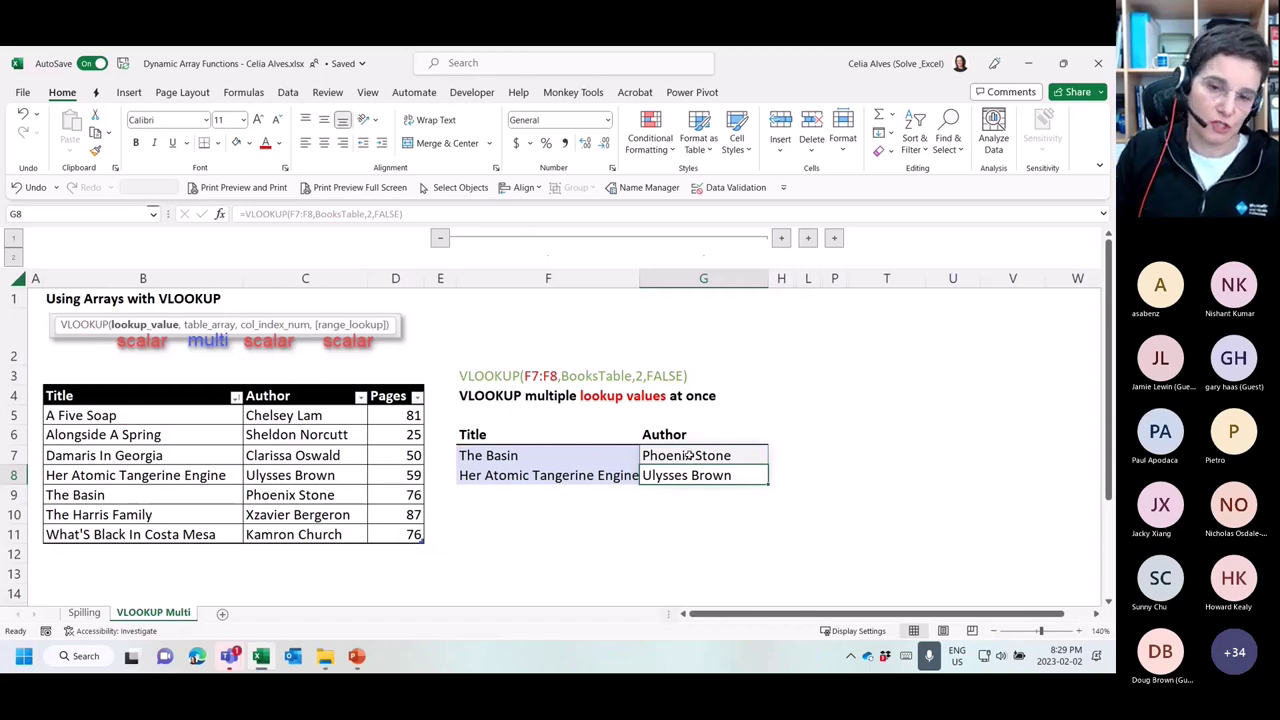
# Compare the VLOOKUP formula in G7 with the lookup titles in F7:F8 and the reference formula text in F3
pyautogui.click(603, 460)
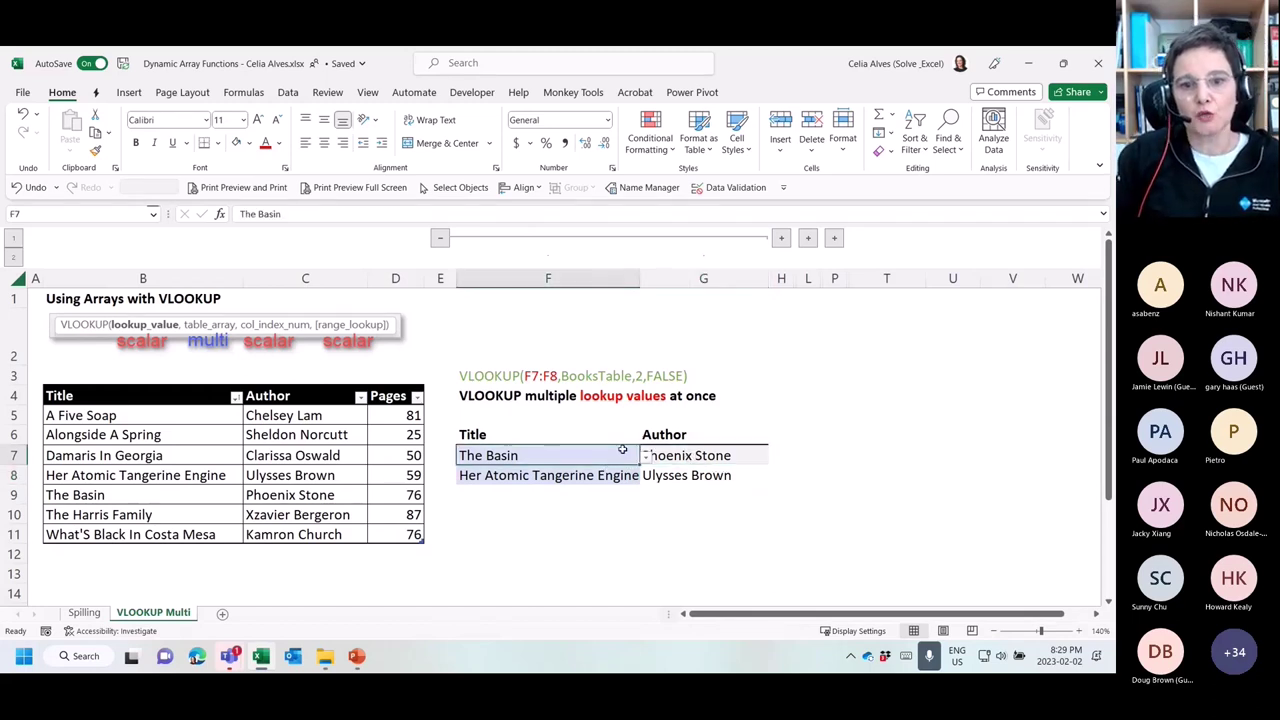
pyautogui.click(661, 453)
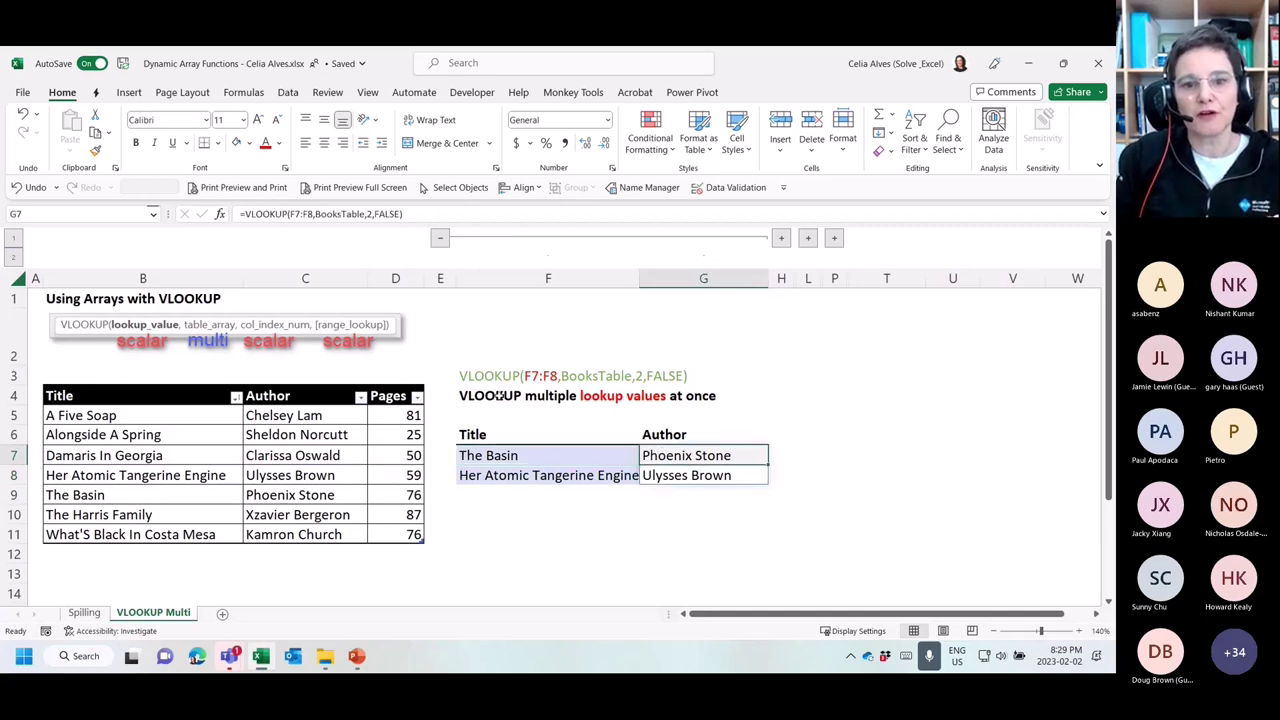
pyautogui.click(499, 456)
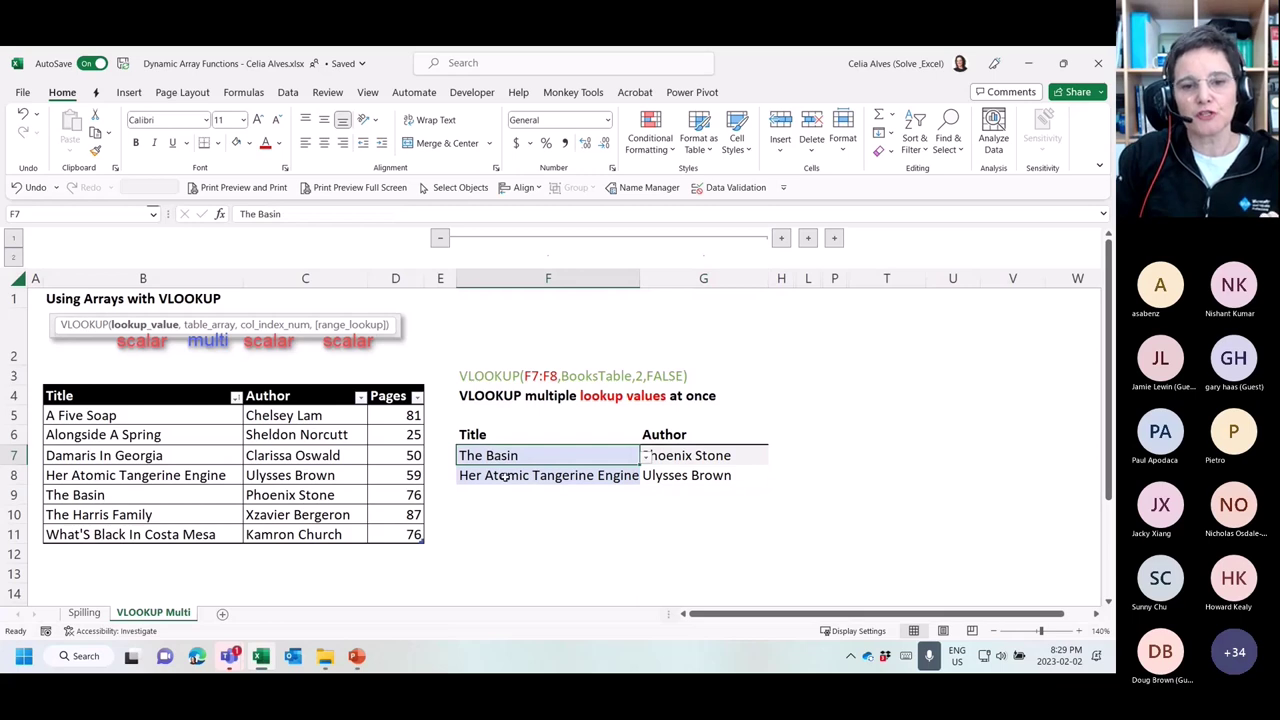
pyautogui.click(505, 477)
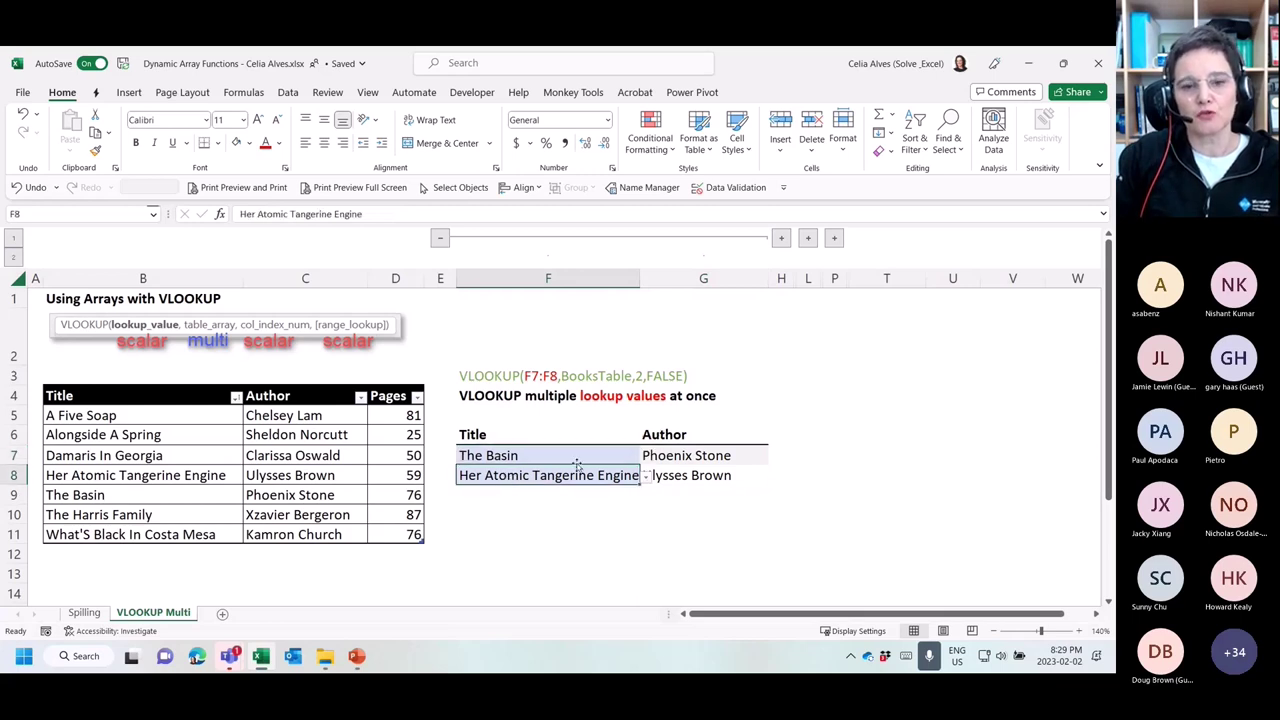
pyautogui.click(530, 375)
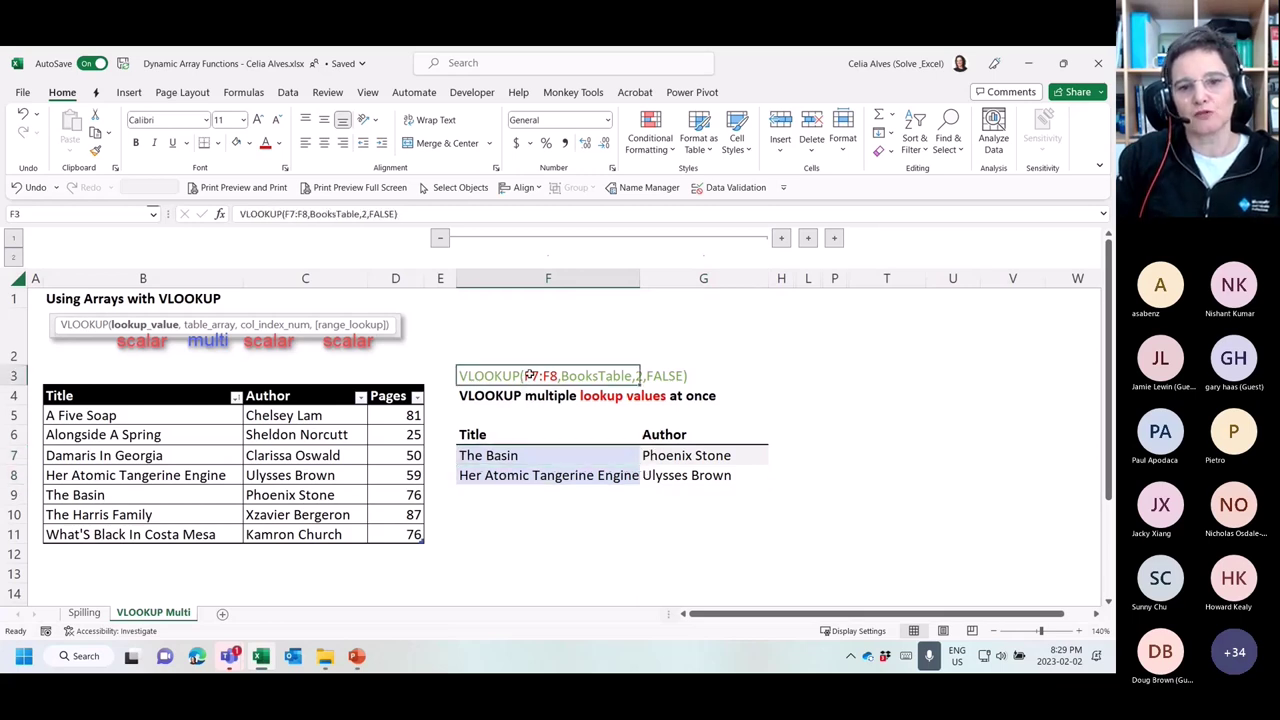
# Expand the column group with the multiple column indexes example and collapse the group with the multiple lookup values example
pyautogui.click(781, 241)
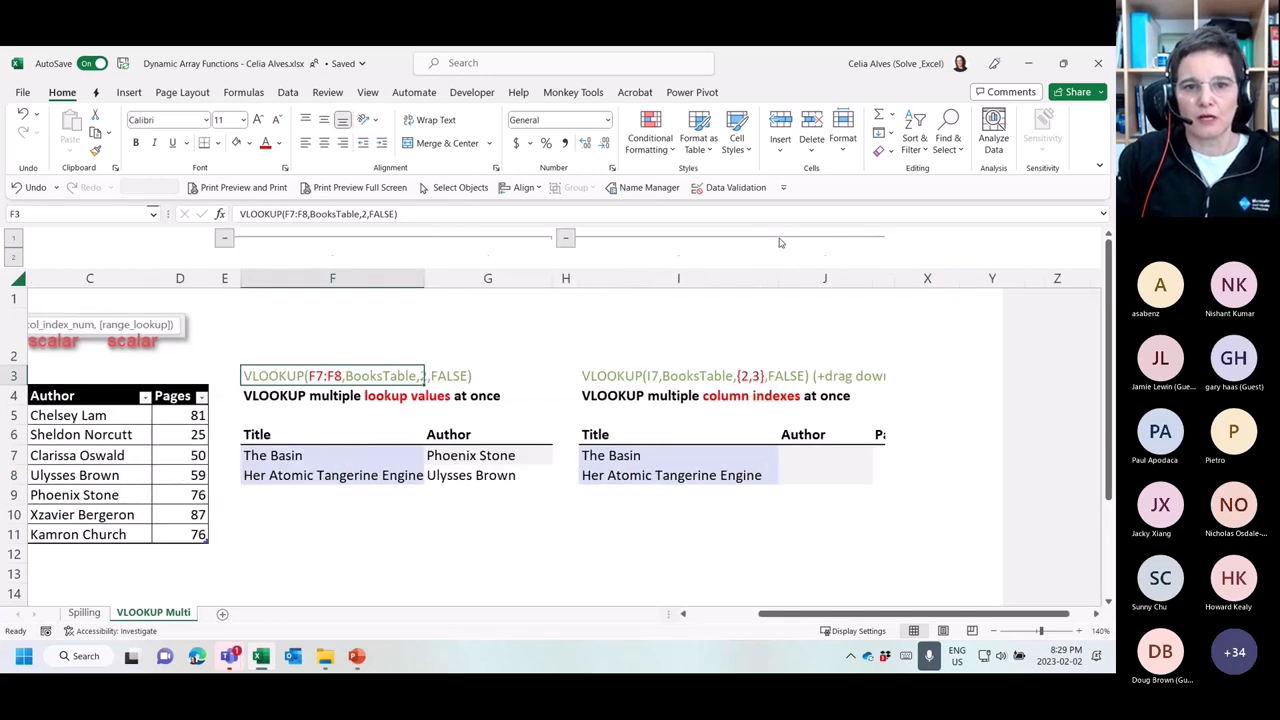
pyautogui.click(224, 241)
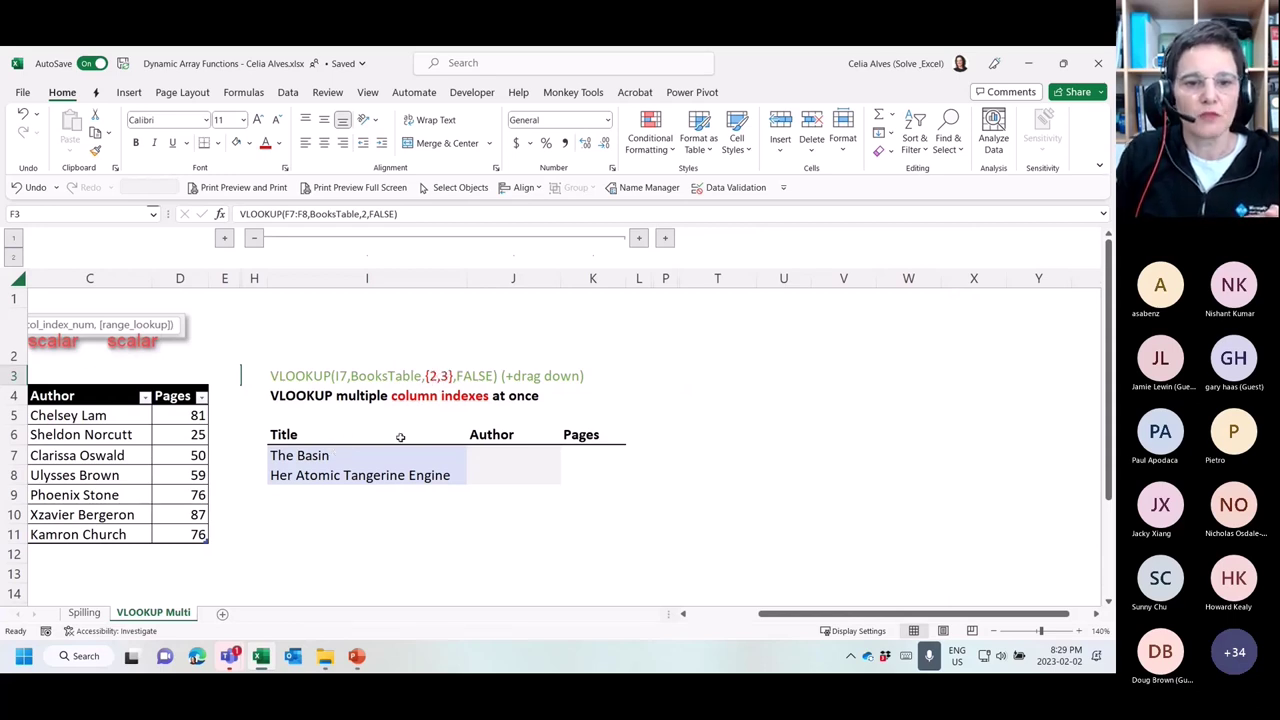
# Start a VLOOKUP formula in J7 with I7 as the lookup value and BooksTable as the table array
pyautogui.click(493, 460)
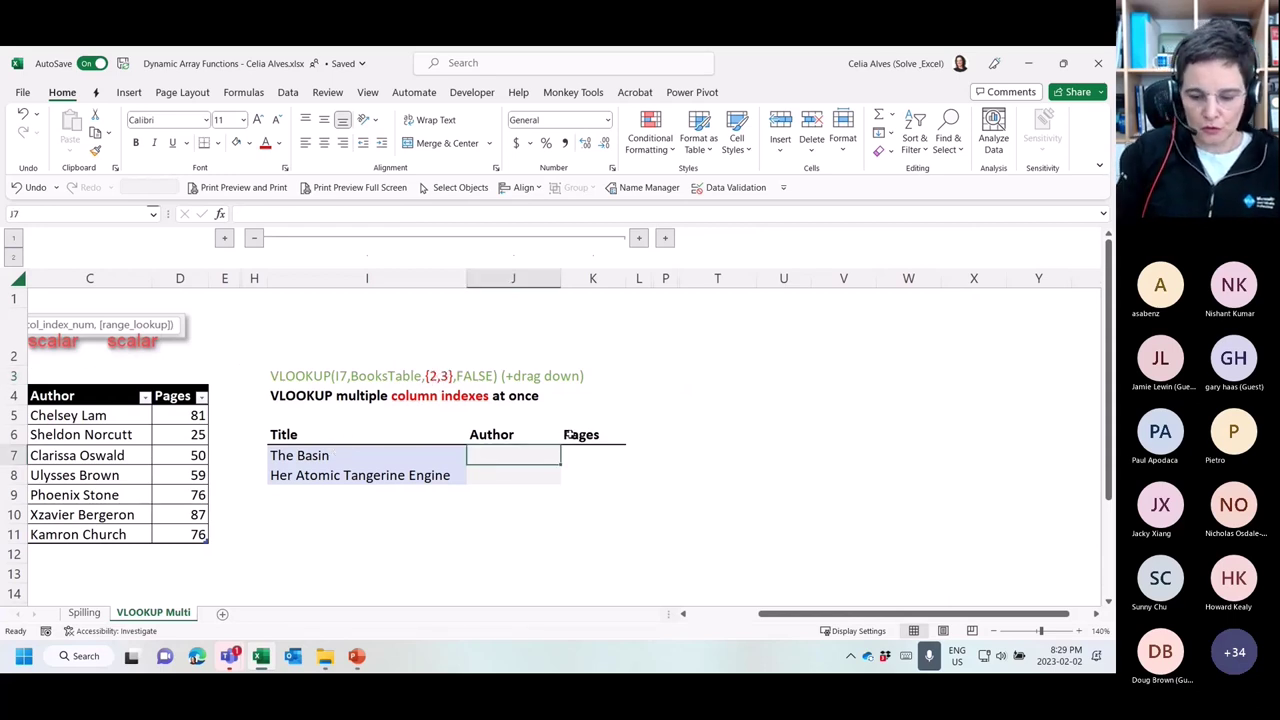
pyautogui.write('=vlo')
pyautogui.press('Tab')
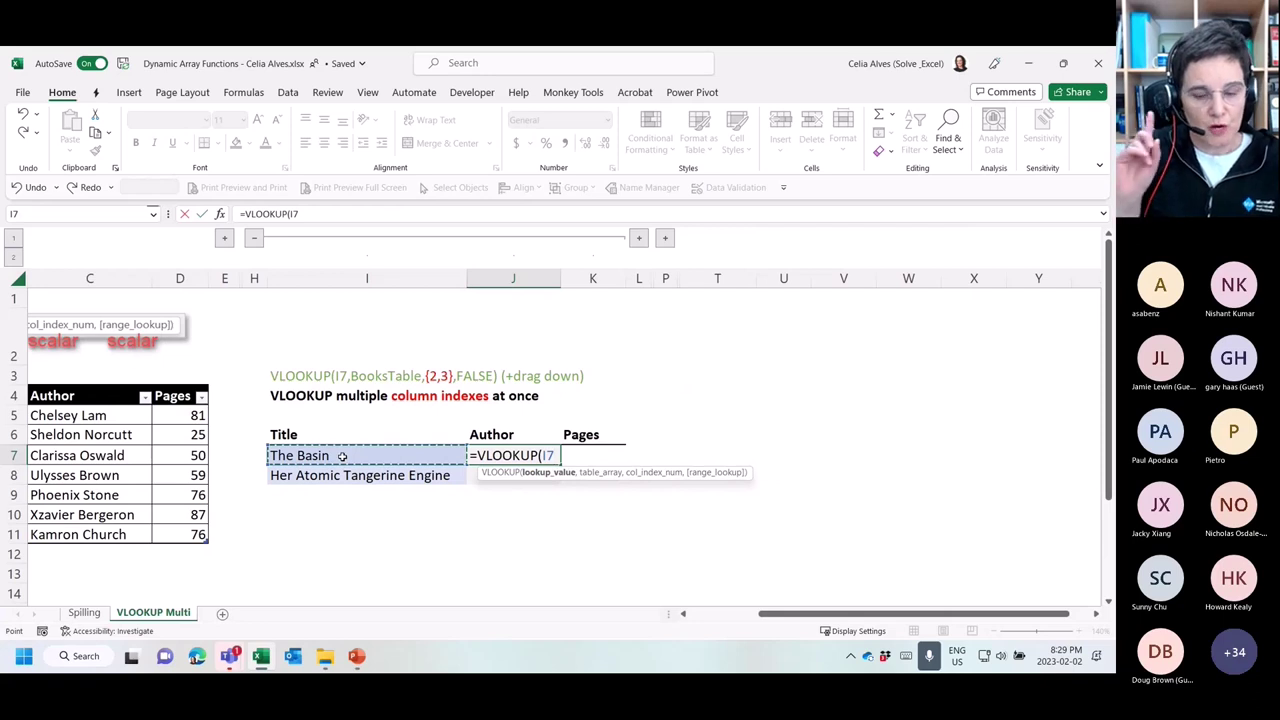
pyautogui.write(',')
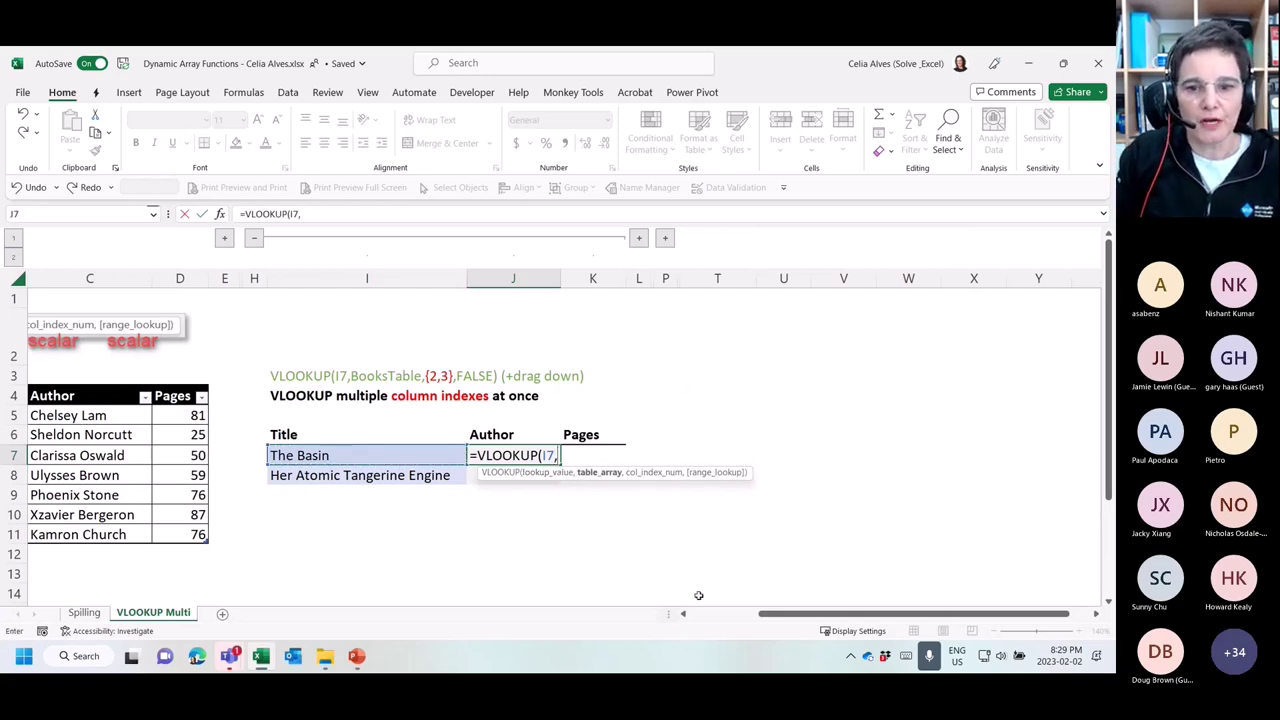
pyautogui.moveTo(762, 612); pyautogui.dragTo(651, 640)
pyautogui.click(46, 383)
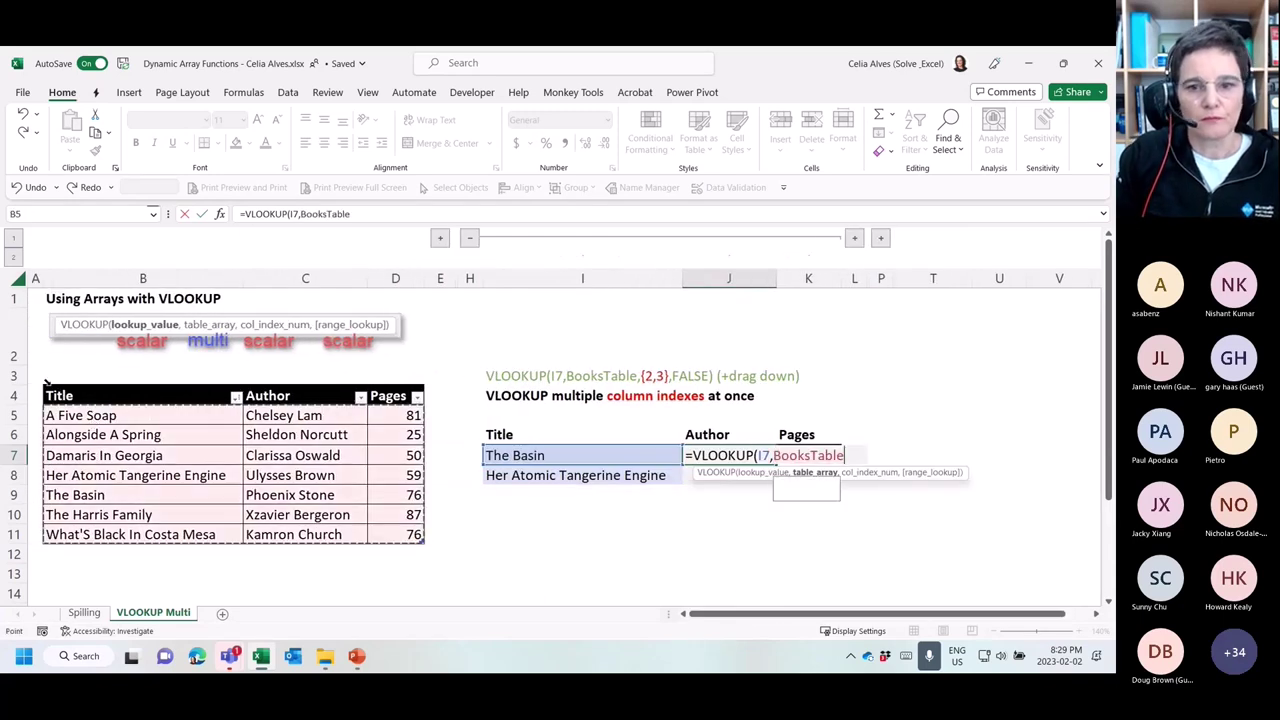
pyautogui.write(',')
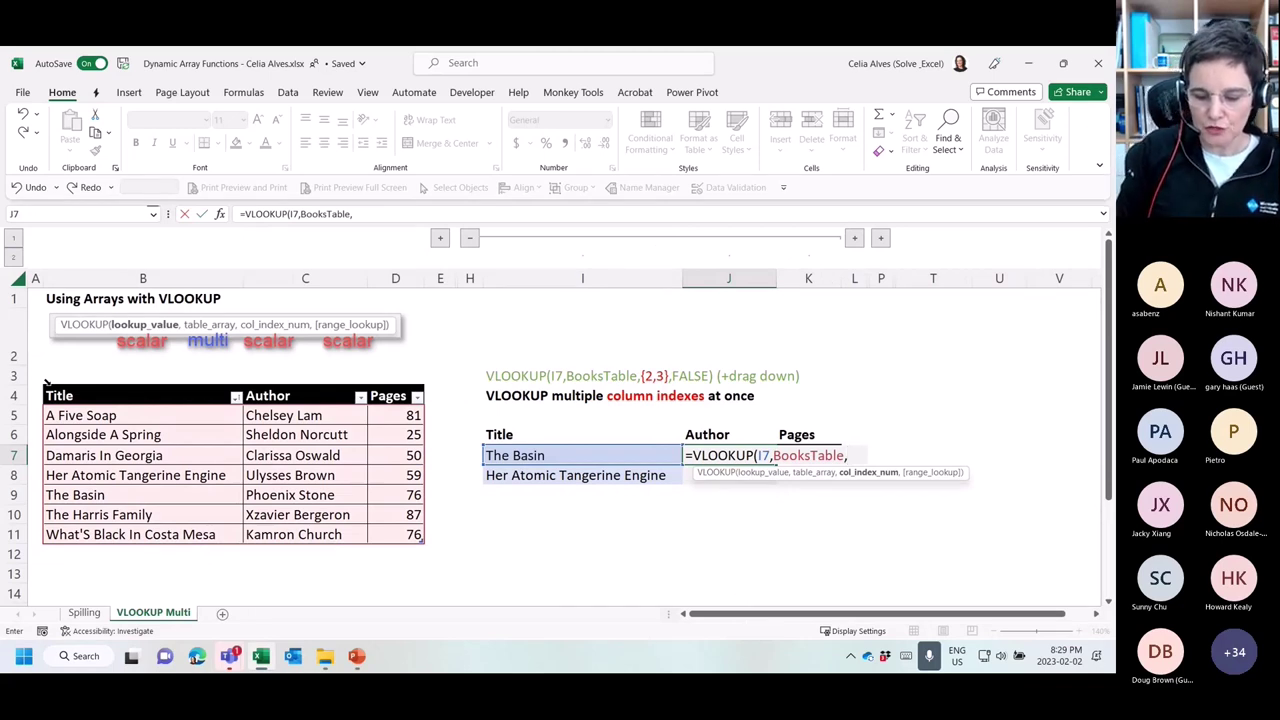
# Complete the VLOOKUP in J7 with the column index array {2,3} and an exact match (FALSE)
pyautogui.write('{')
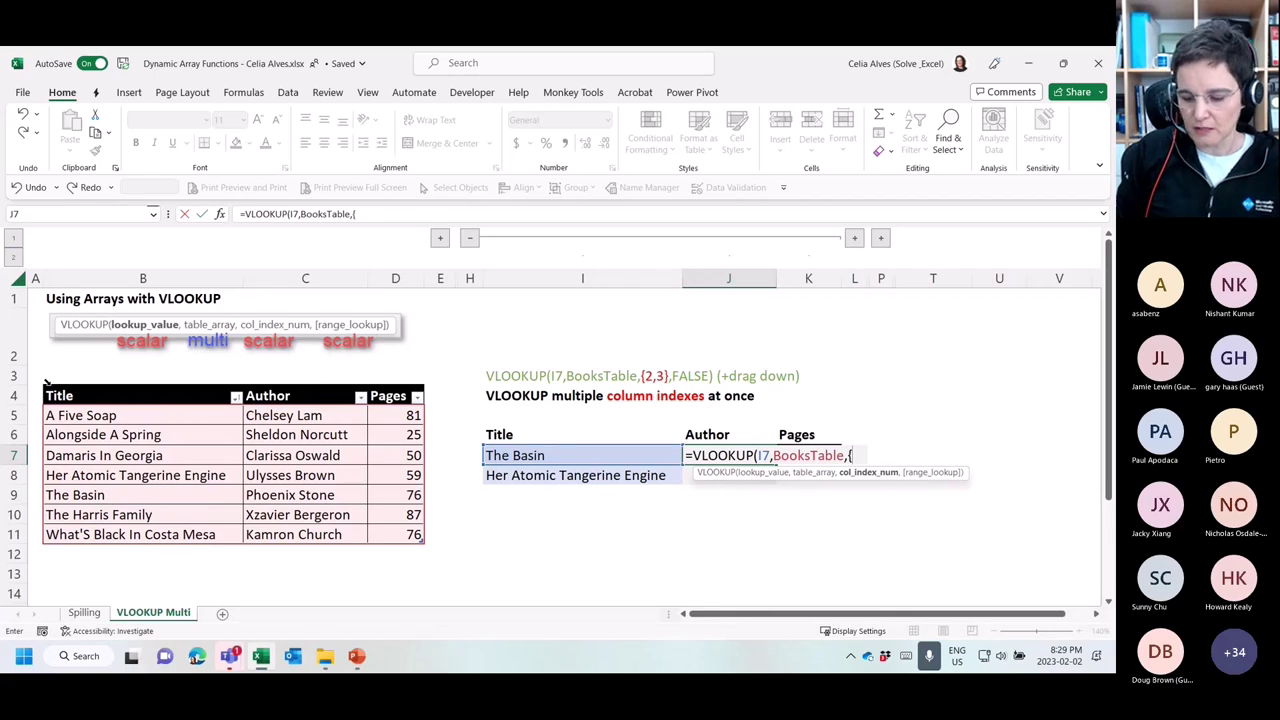
pyautogui.write('2,3')
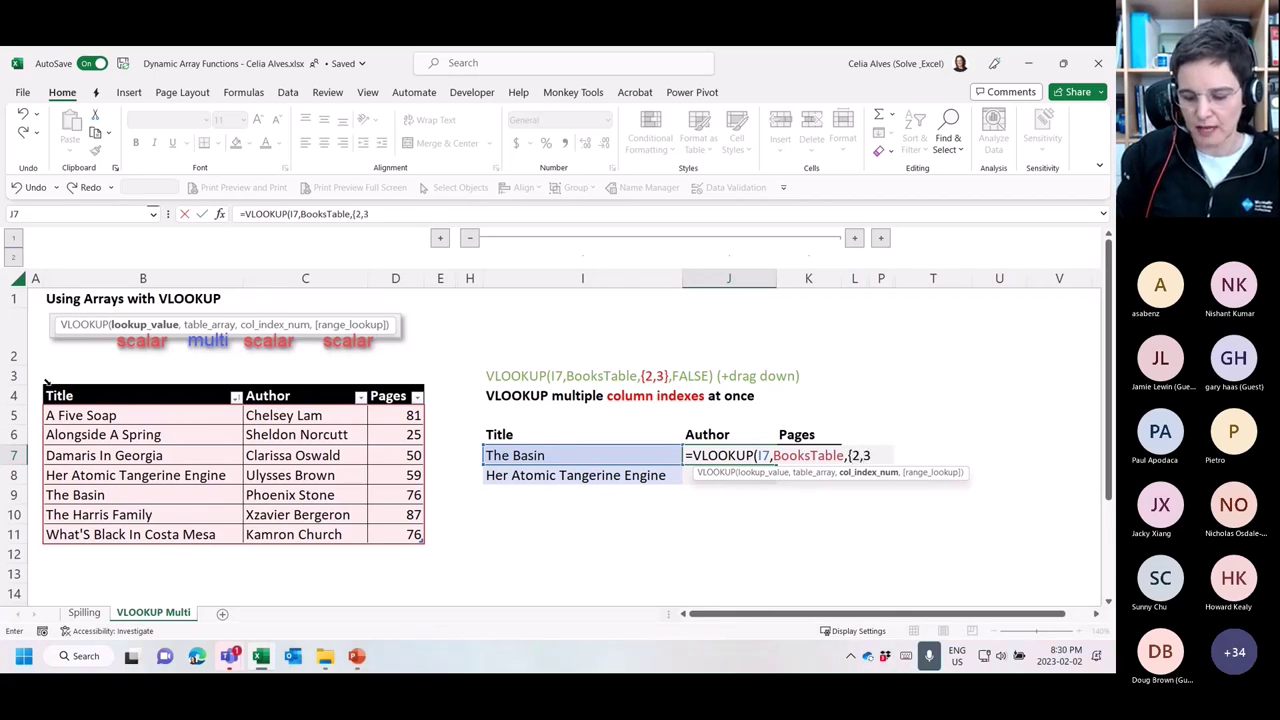
pyautogui.write('}')
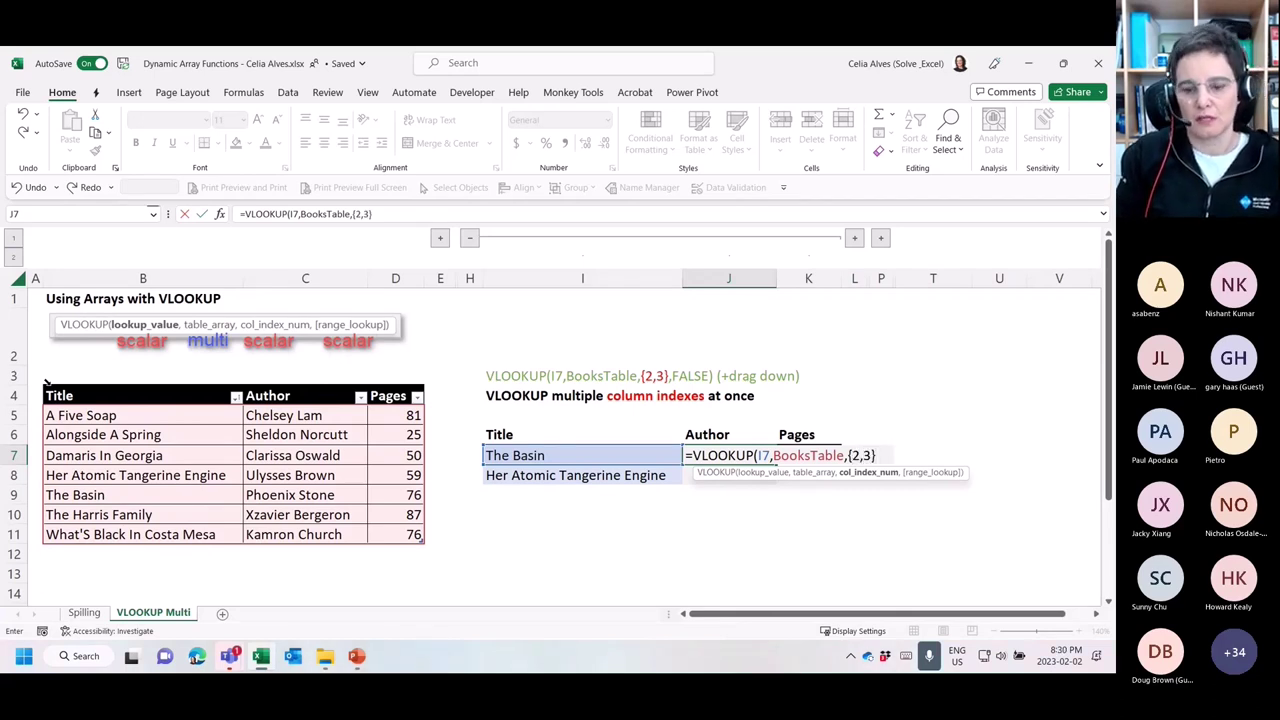
pyautogui.write(',')
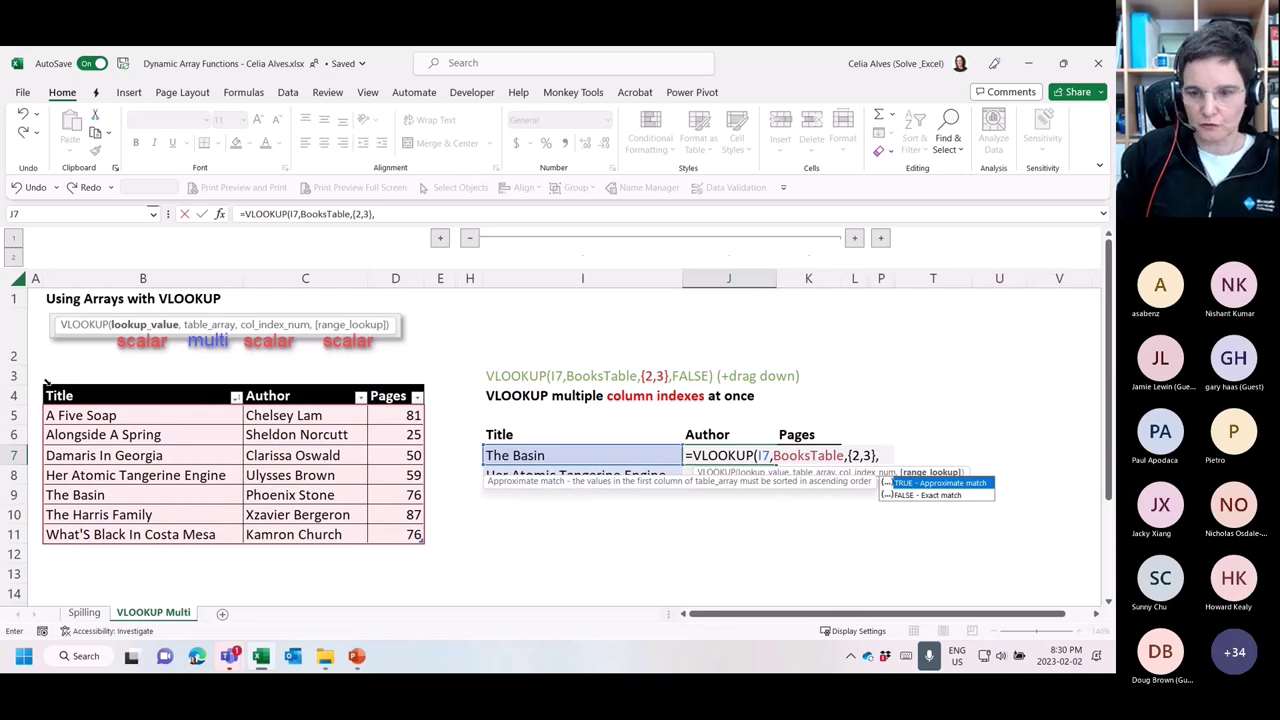
pyautogui.press('Down')
pyautogui.press('Tab')
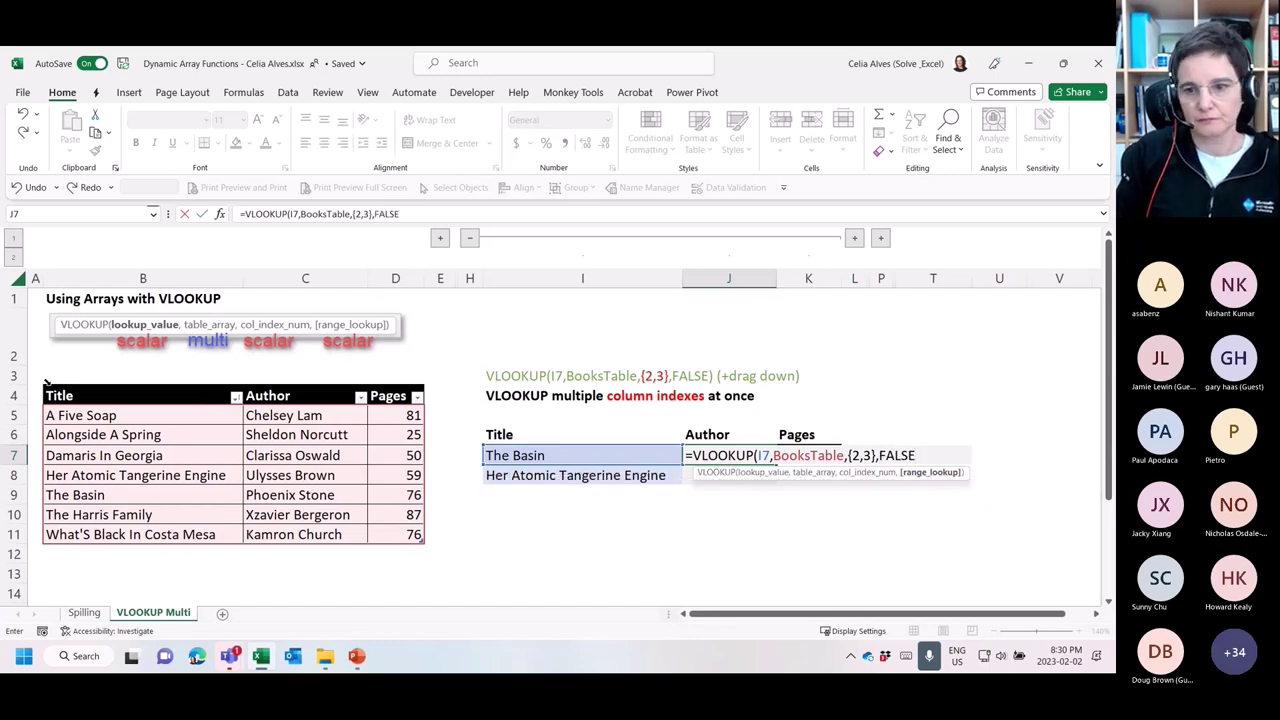
pyautogui.write(')')
pyautogui.press('Return')
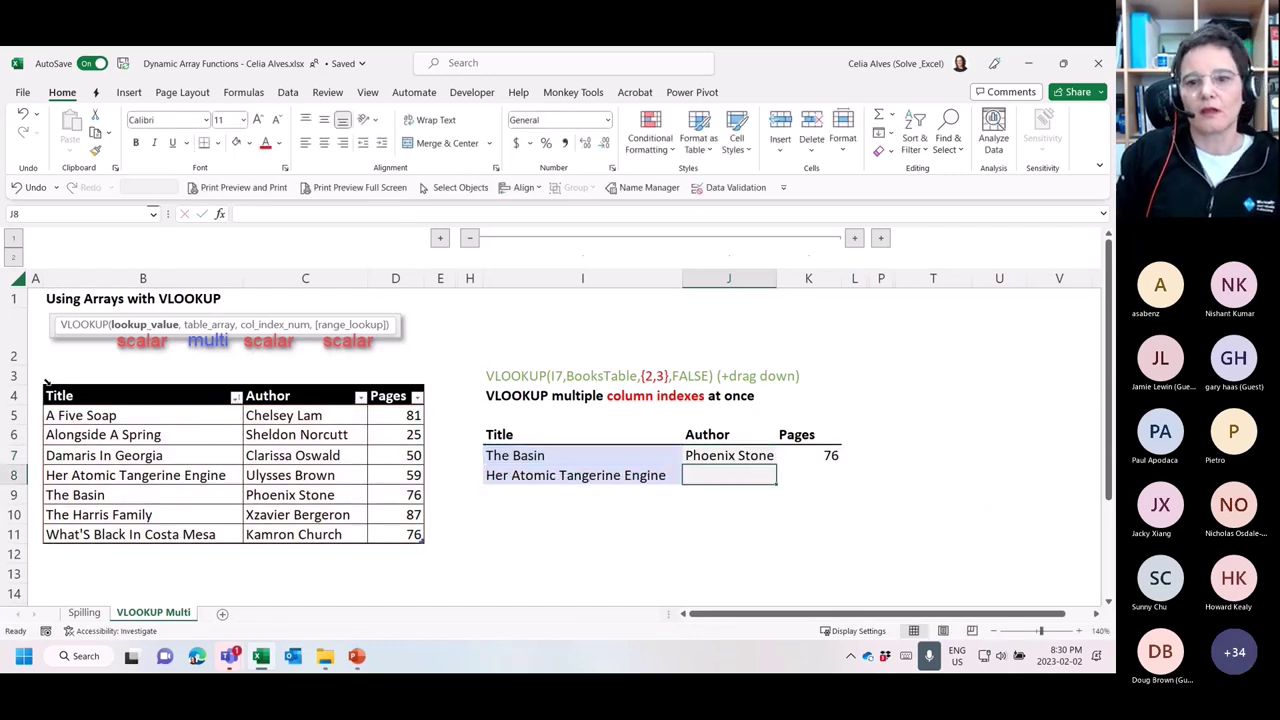
# Compare the VLOOKUP formula in J7 with the reference formula text in I3
pyautogui.click(730, 455)
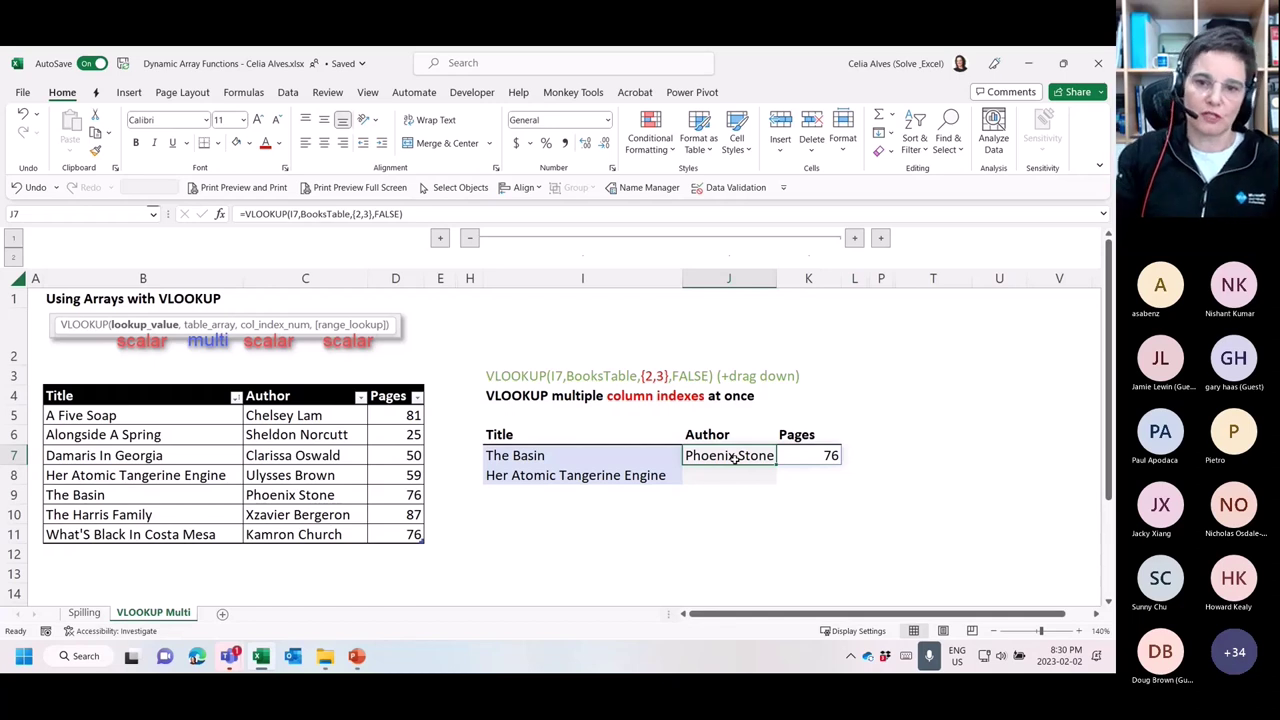
pyautogui.click(658, 378)
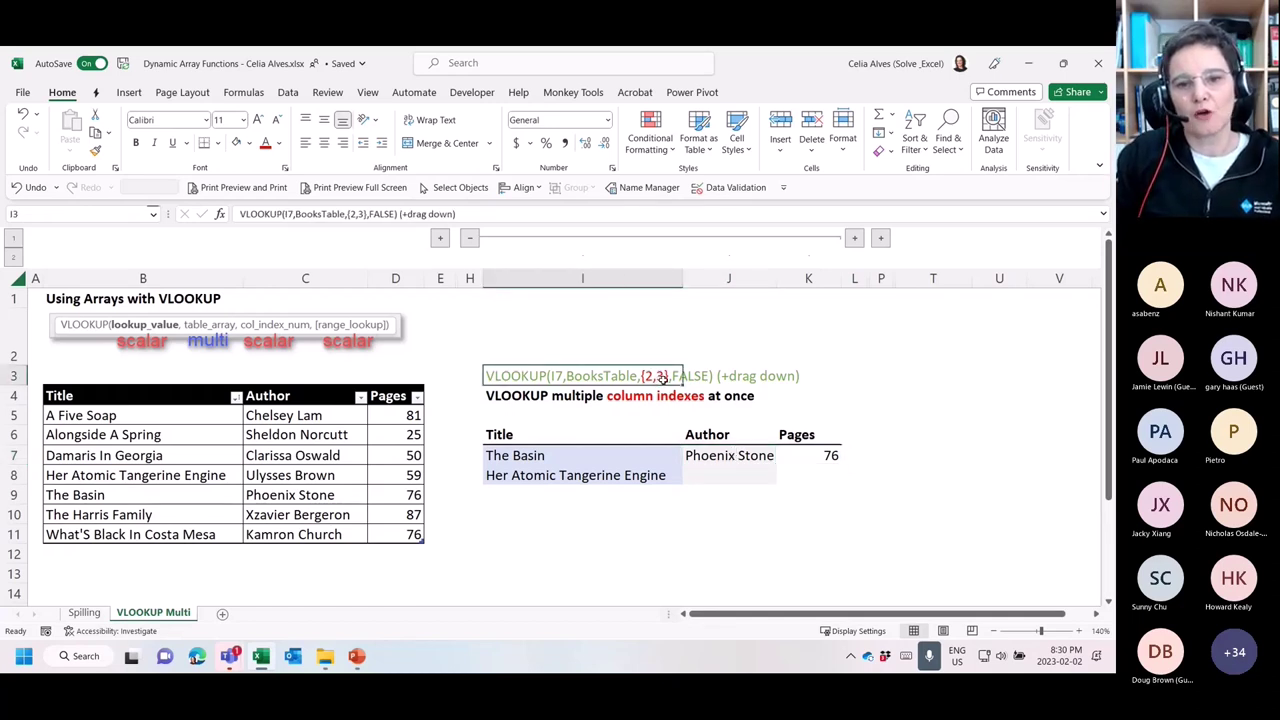
pyautogui.click(737, 455)
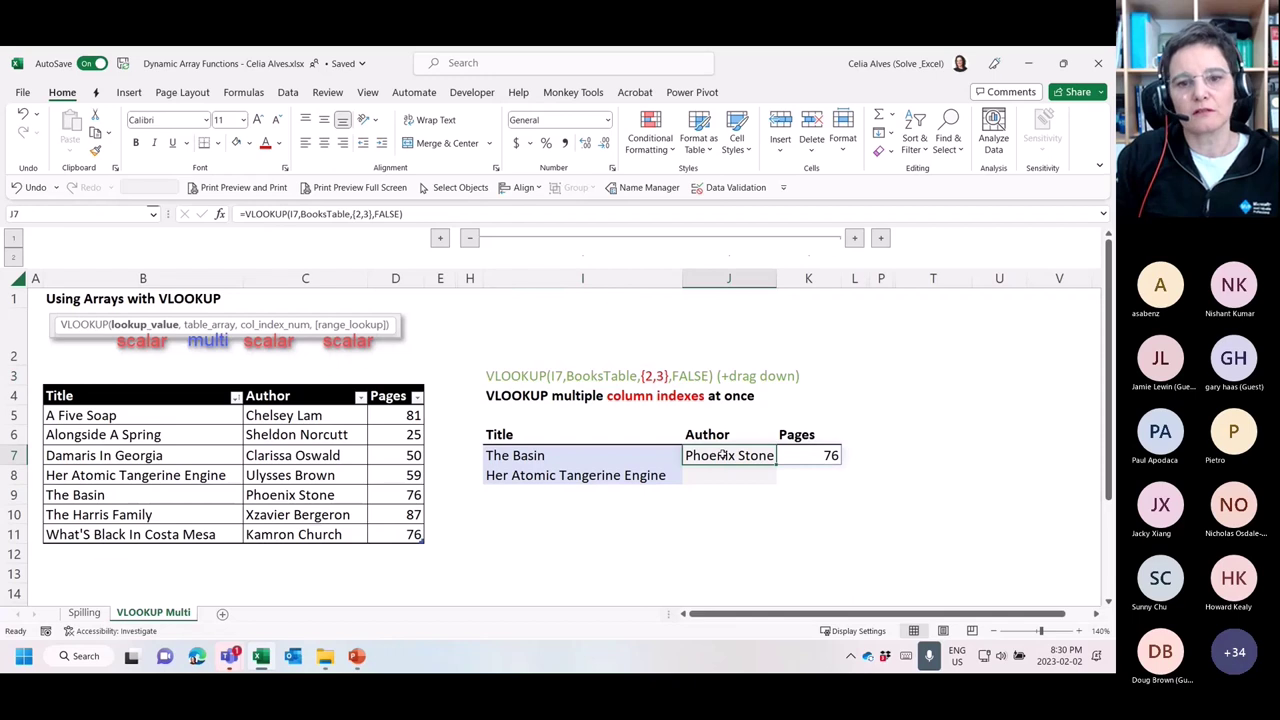
# Try a colon as the separator in J7's column index array, making it {2:3}
pyautogui.click(373, 214)
pyautogui.press('BackSpace')
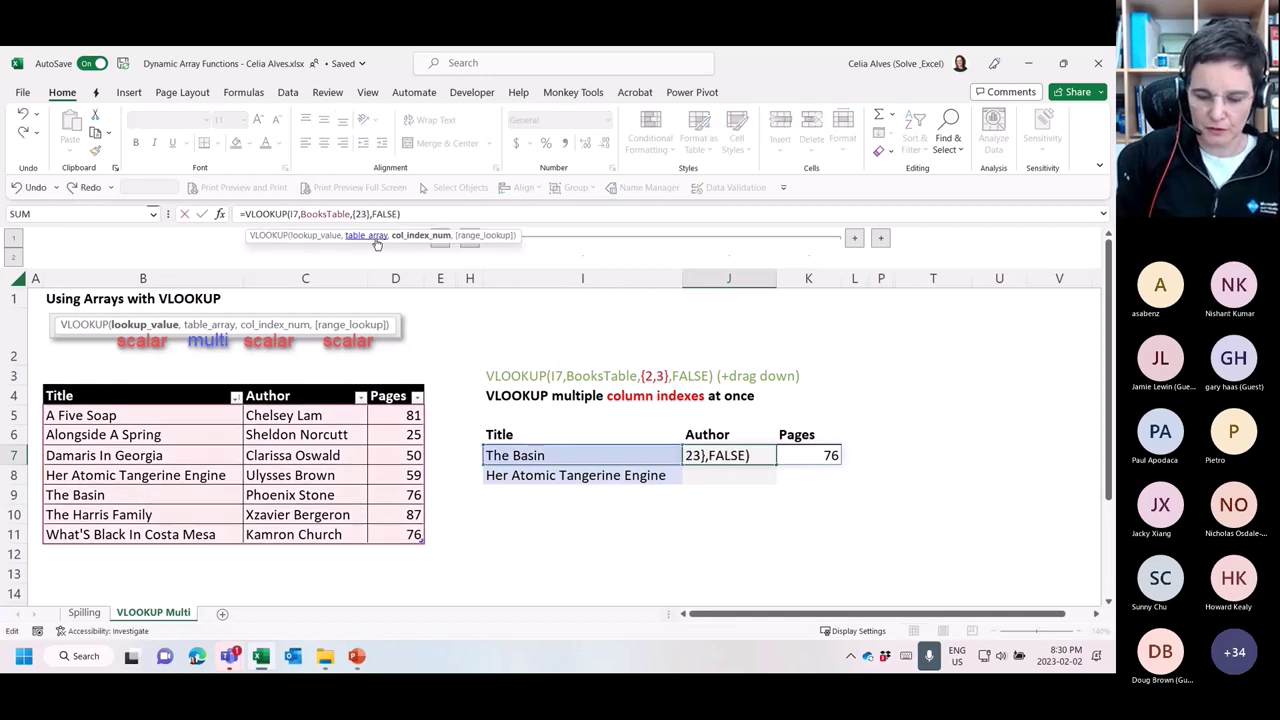
pyautogui.write(':')
pyautogui.press('Return')
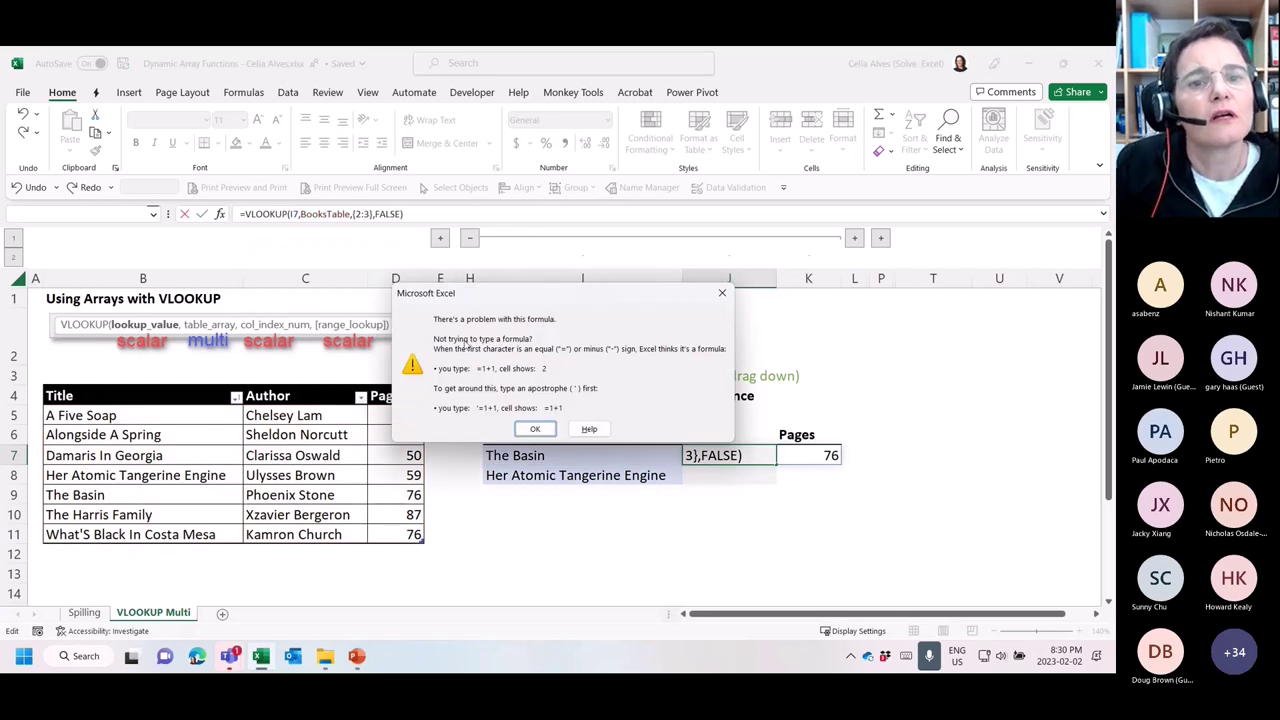
pyautogui.press('Return')
# Use a semicolon as the separator in J7's column index array, making it {2;3}
pyautogui.click(362, 214)
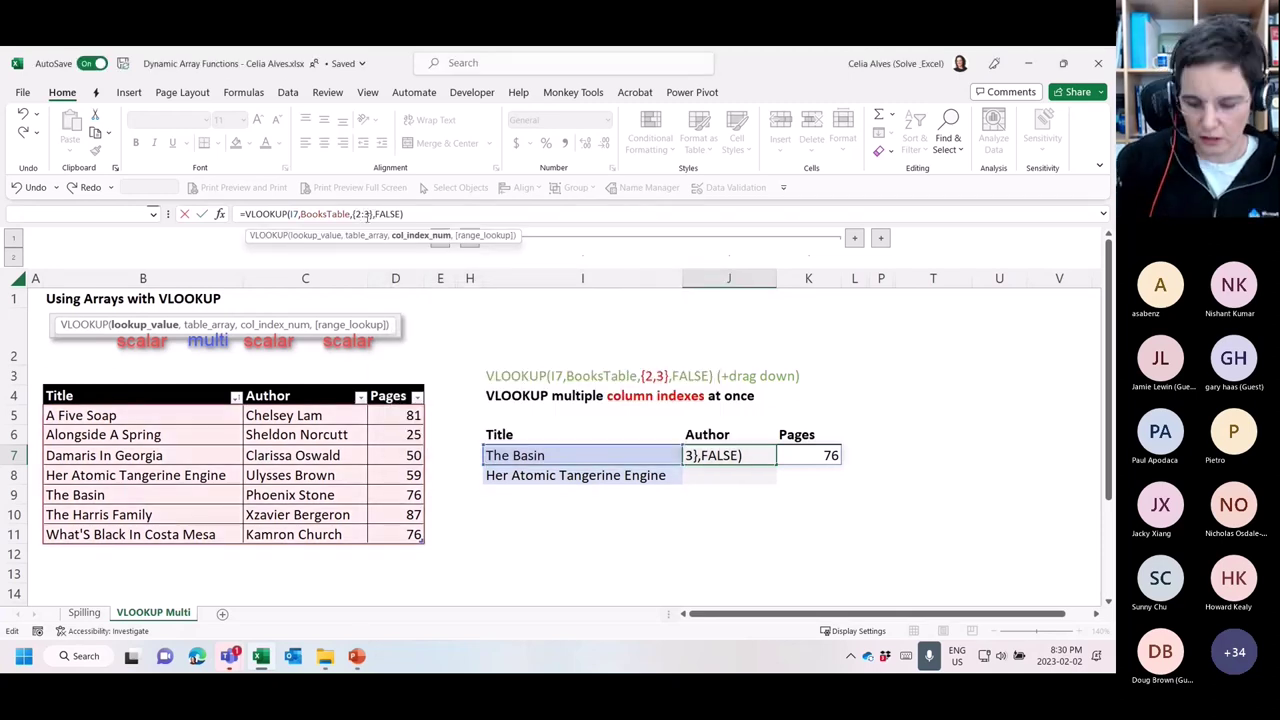
pyautogui.press('BackSpace')
pyautogui.write(';')
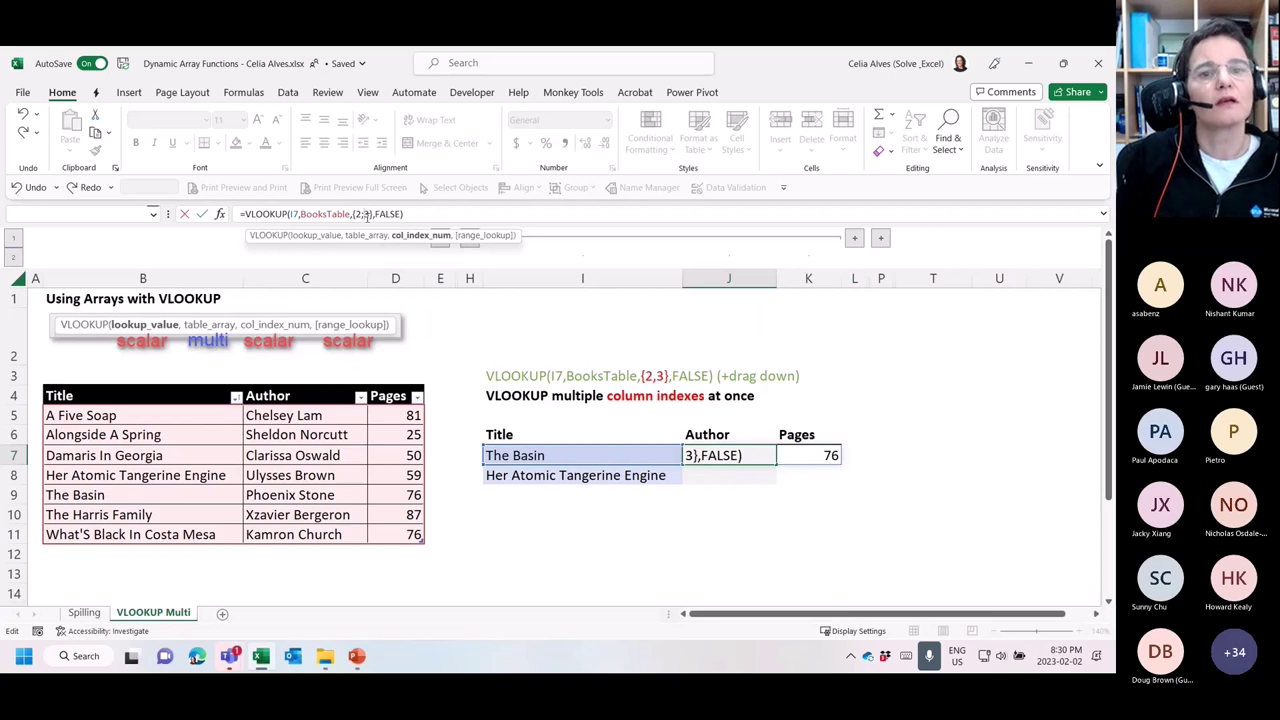
pyautogui.press('Return')
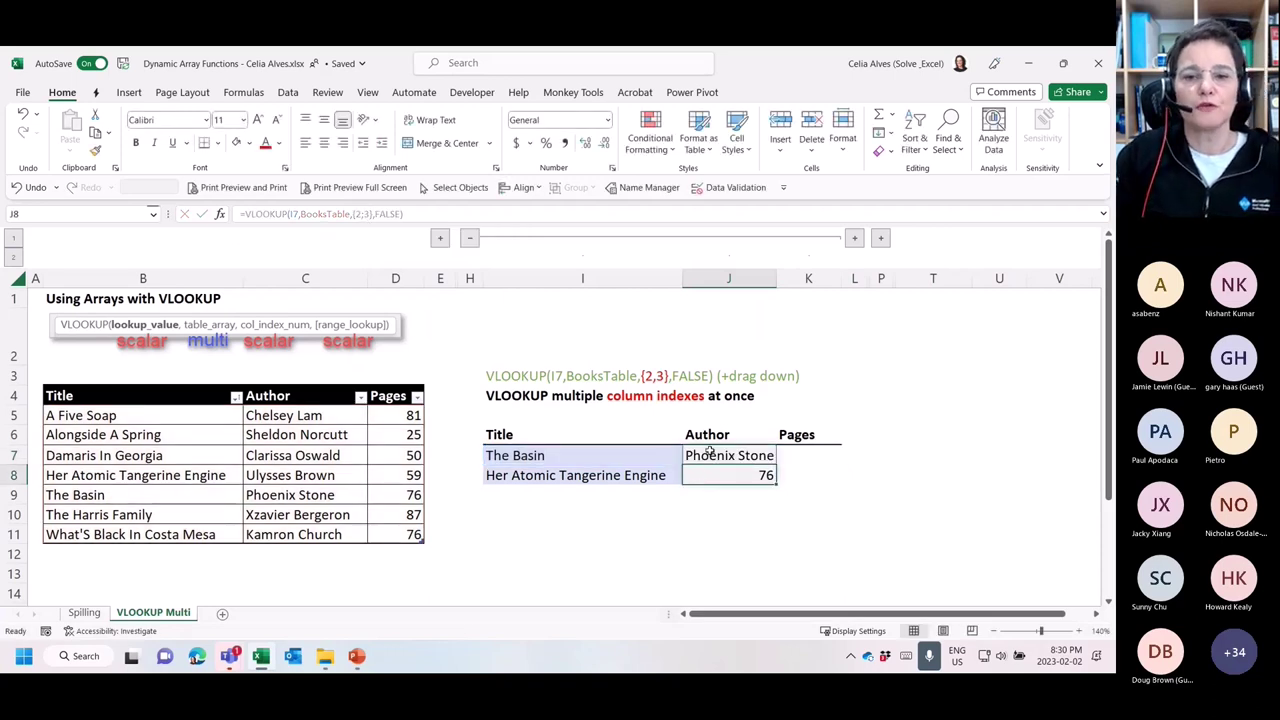
# Examine the semicolon-separated column index array in J7's VLOOKUP formula without changing it
pyautogui.click(708, 452)
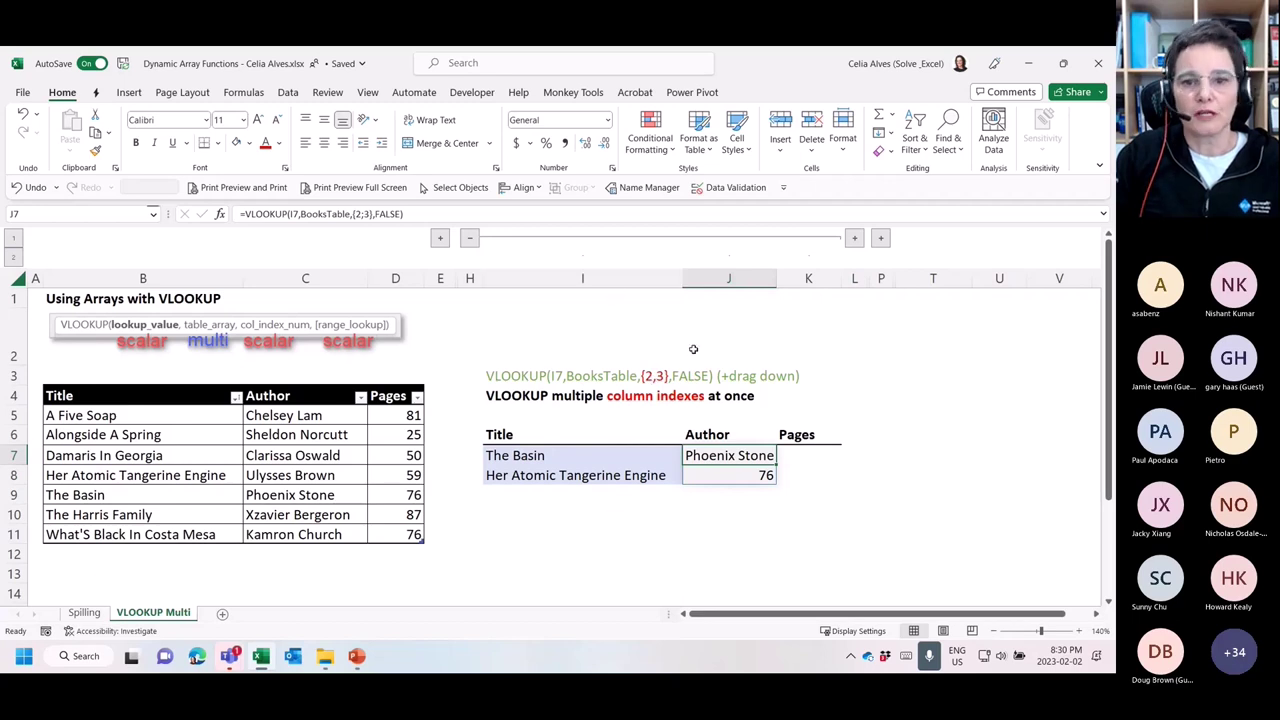
pyautogui.doubleClick(729, 451)
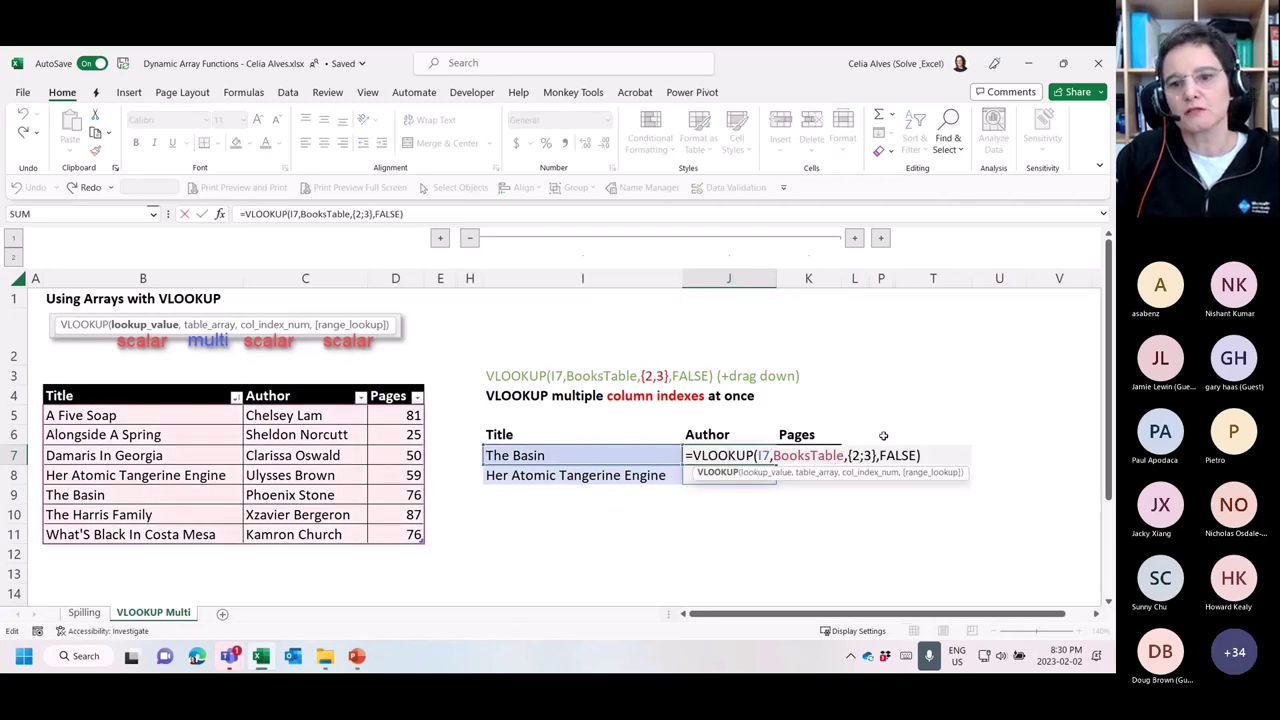
pyautogui.click(852, 456)
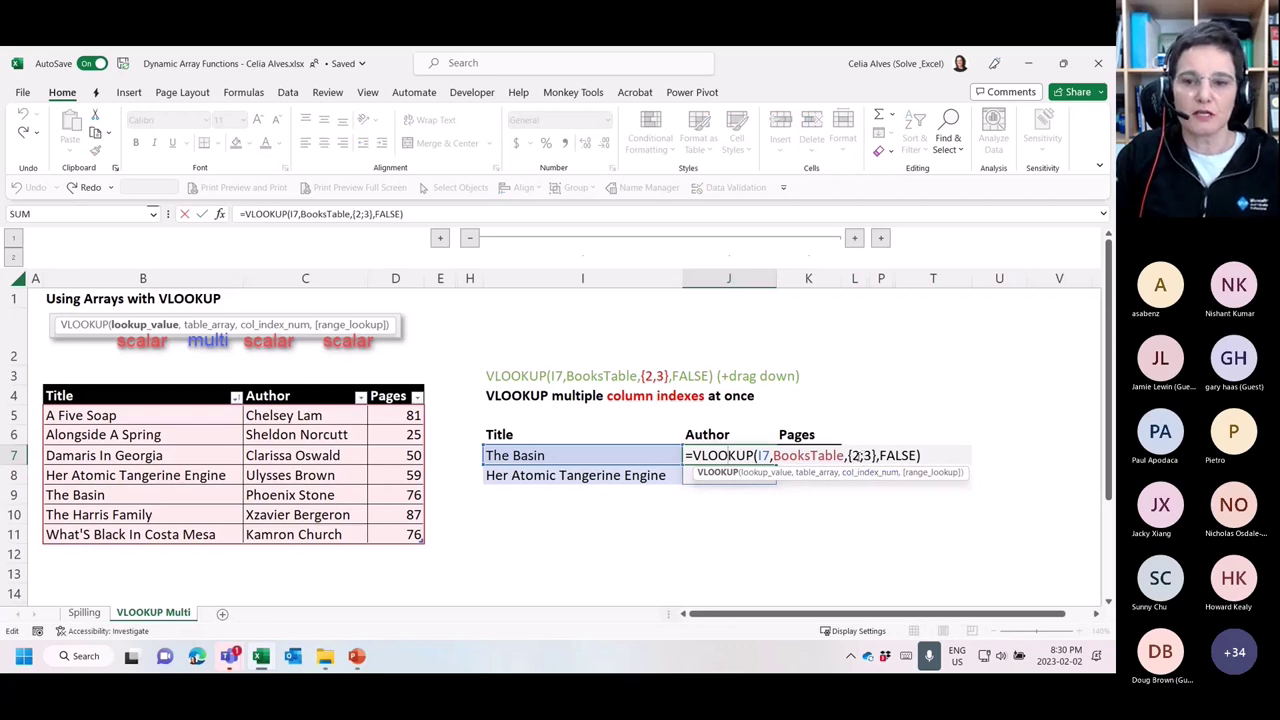
pyautogui.click(862, 456)
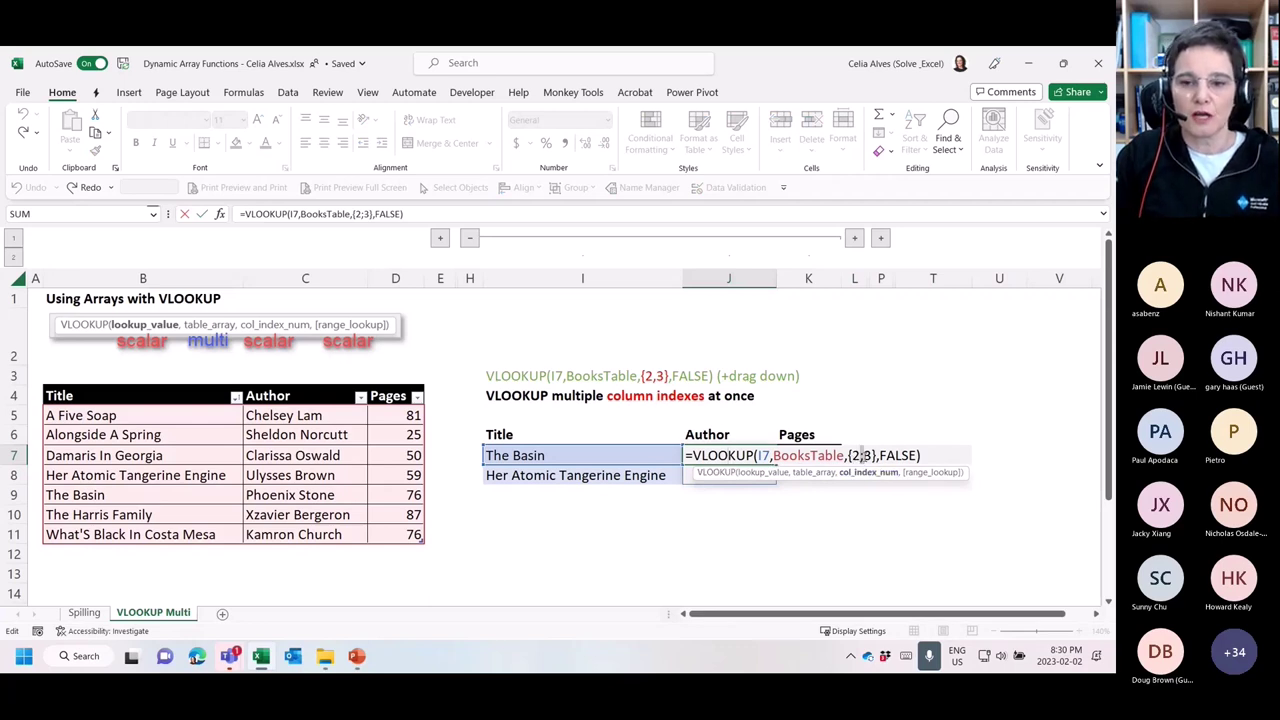
pyautogui.press('Escape')
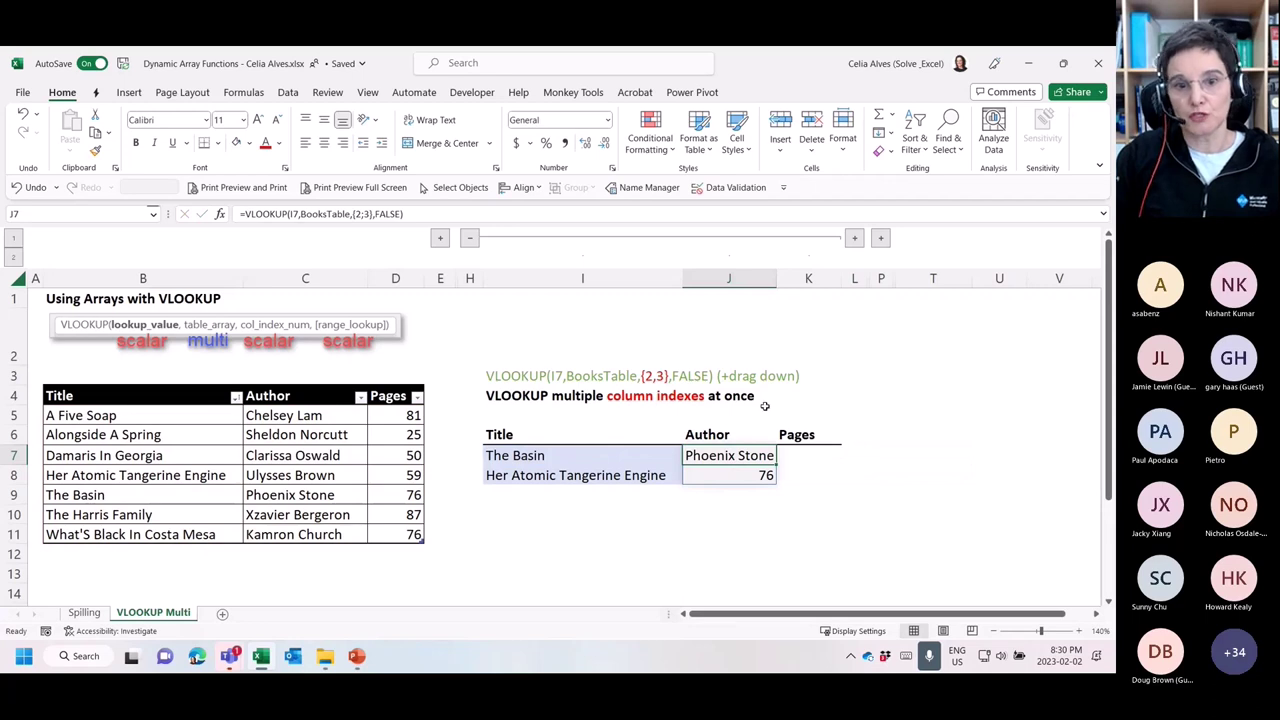
# Set the column index array in J7's formula back to {2,3} with a comma separator
pyautogui.click(365, 214)
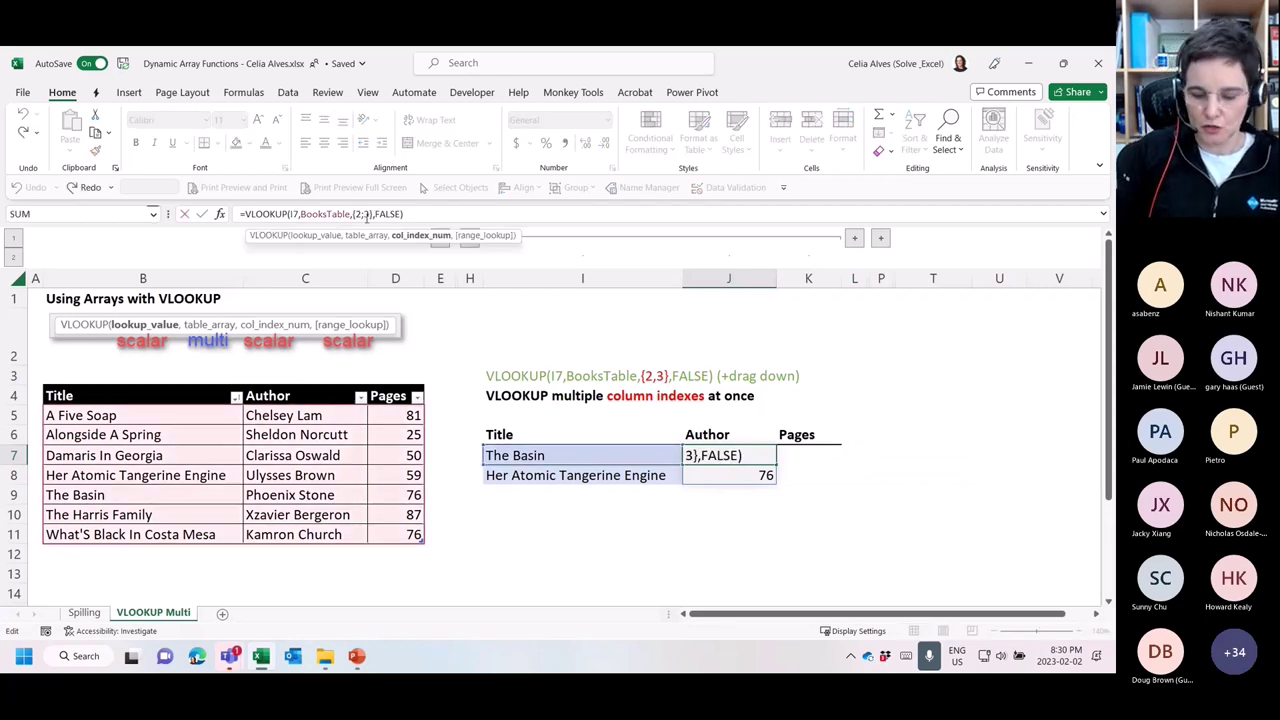
pyautogui.press('BackSpace')
pyautogui.write(',')
pyautogui.press('Return')
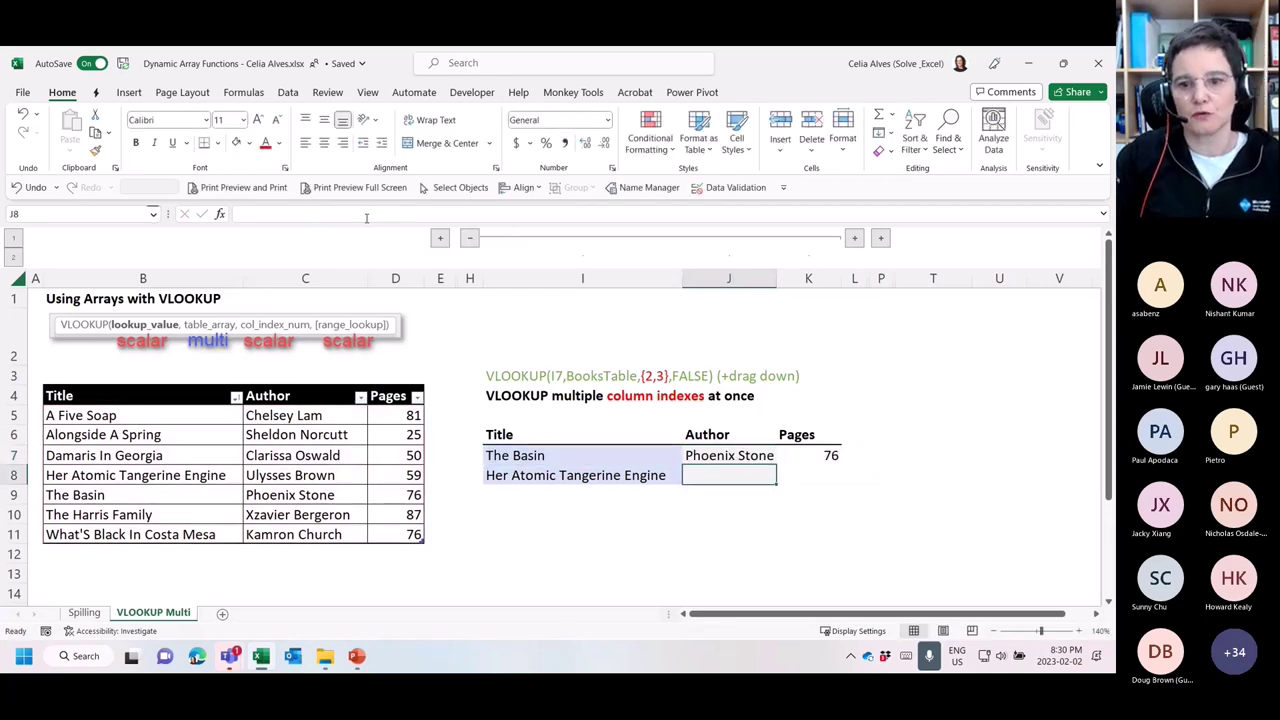
# Replace the lookup value in J7's VLOOKUP with the range I7:I8, keeping the {2,3} column index array
pyautogui.click(716, 453)
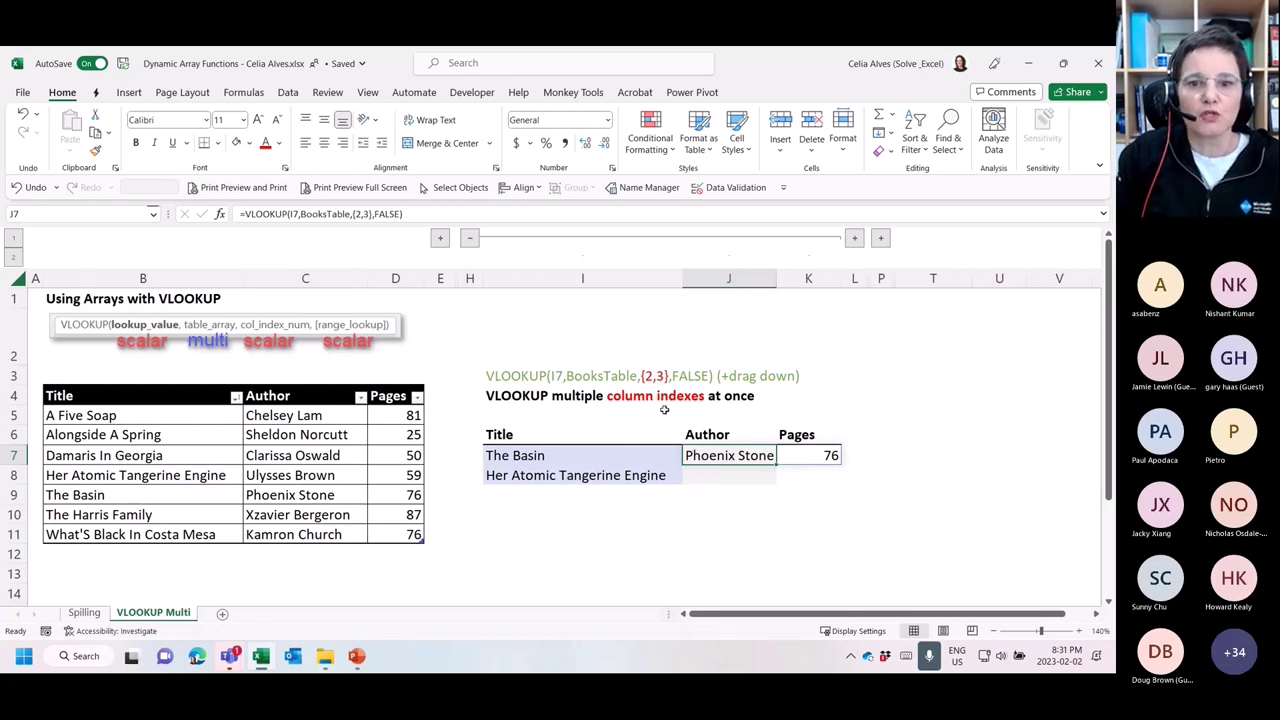
pyautogui.click(297, 214)
pyautogui.doubleClick(294, 214)
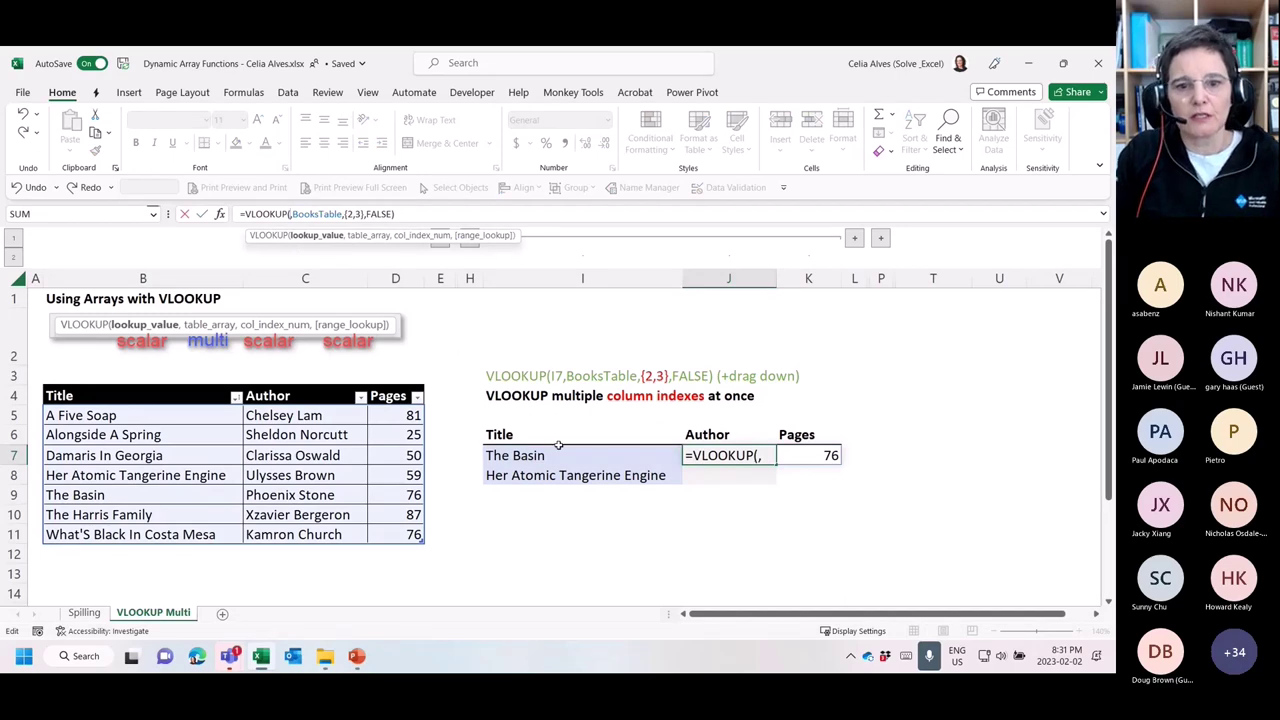
pyautogui.moveTo(560, 450); pyautogui.dragTo(563, 474)
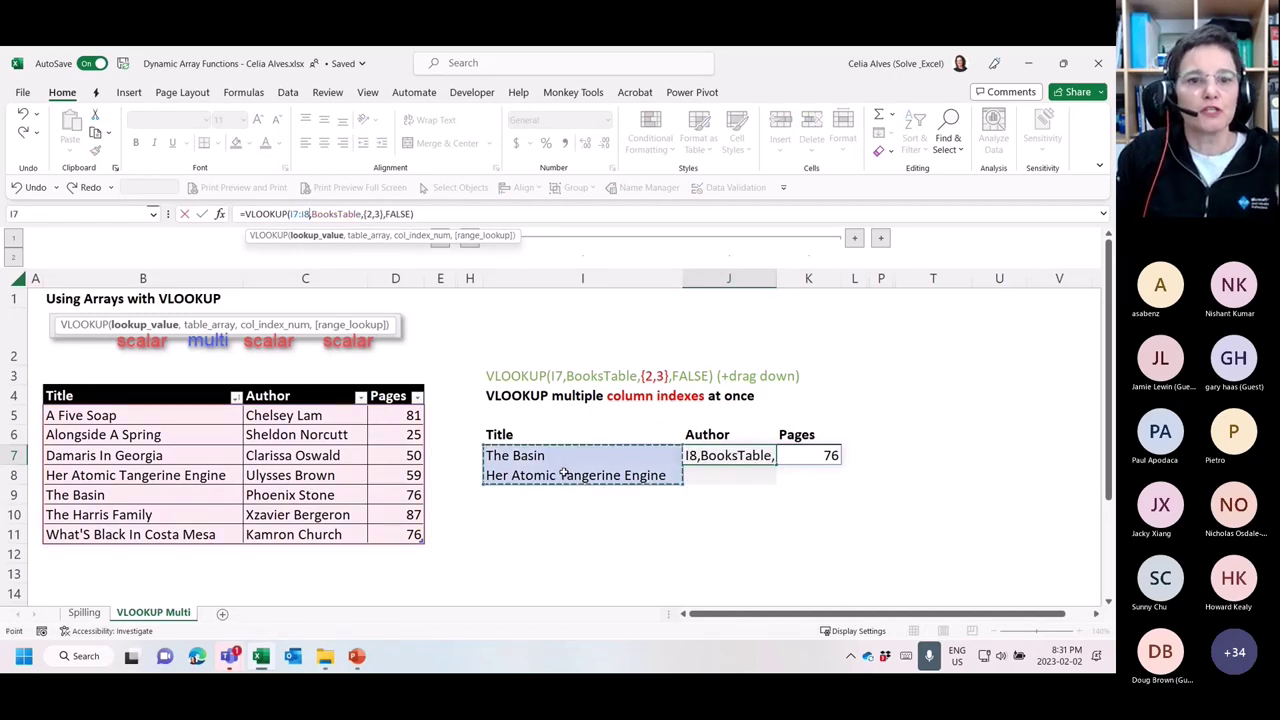
pyautogui.press('Return')
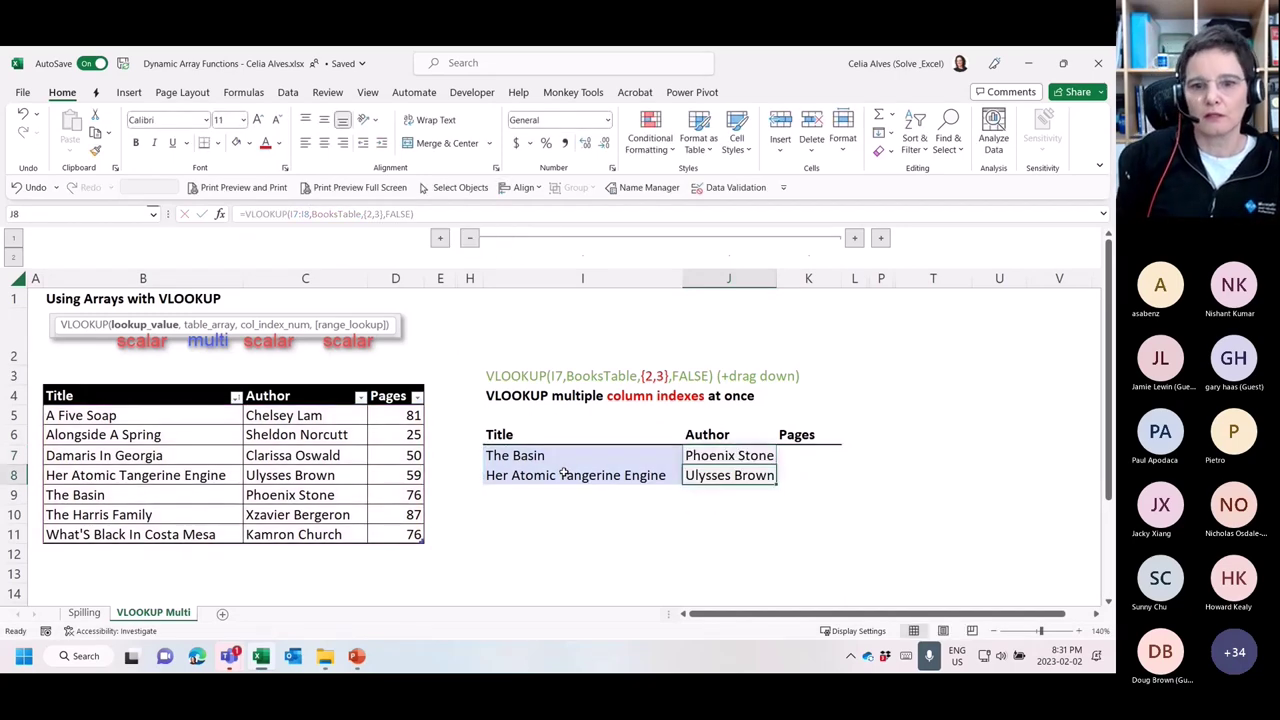
# Inspect the {2,3} column index array within J7's two-title VLOOKUP formula
pyautogui.click(728, 452)
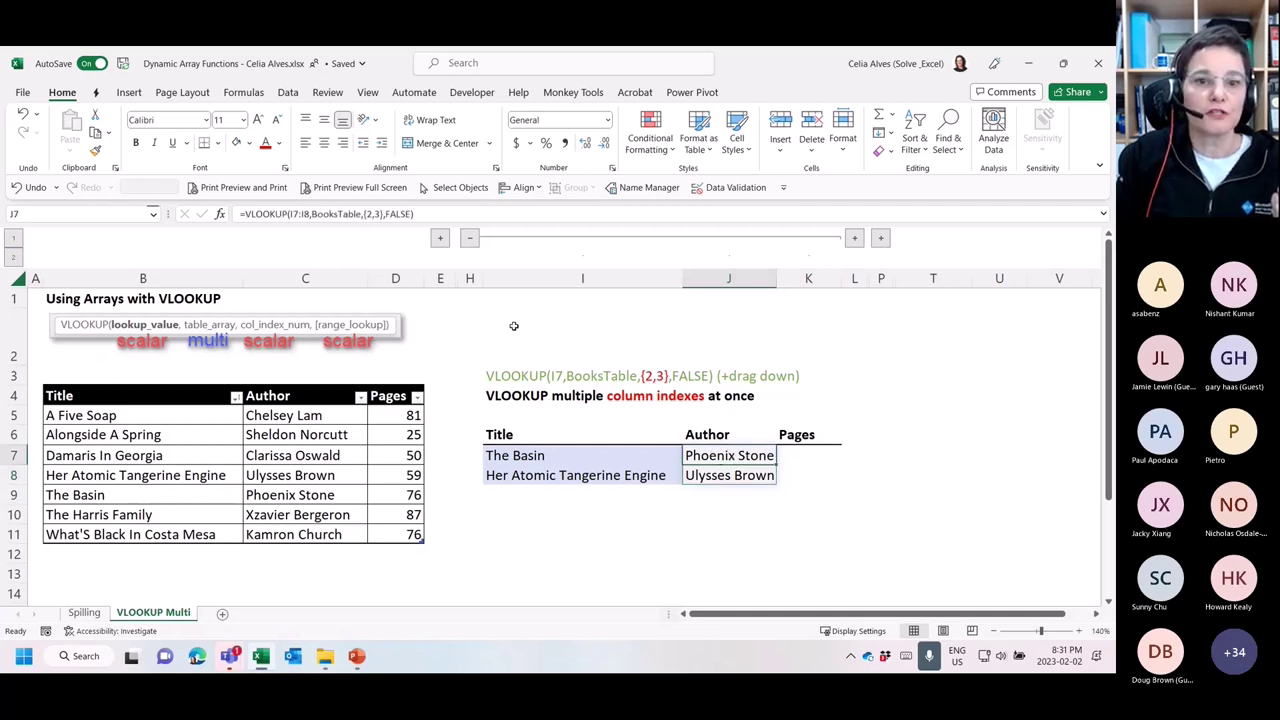
pyautogui.click(366, 214)
pyautogui.moveTo(364, 214); pyautogui.dragTo(384, 214)
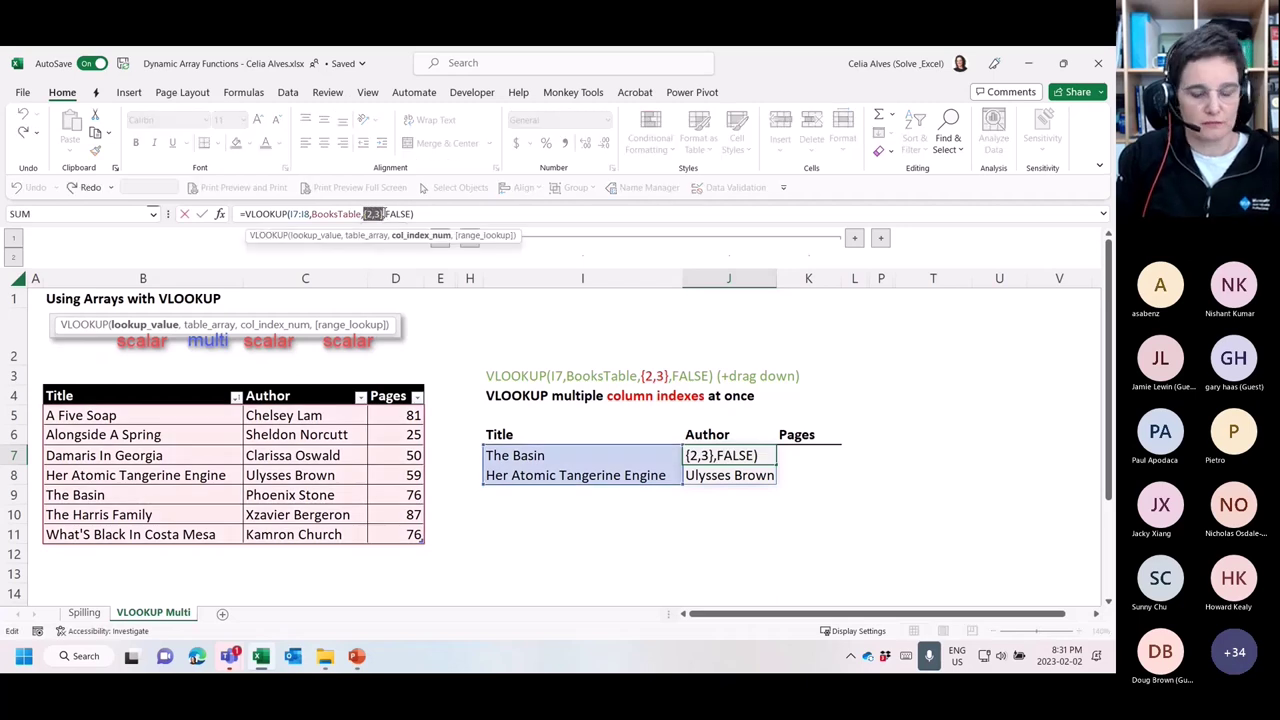
pyautogui.hotkey('ctrl', 'Return')
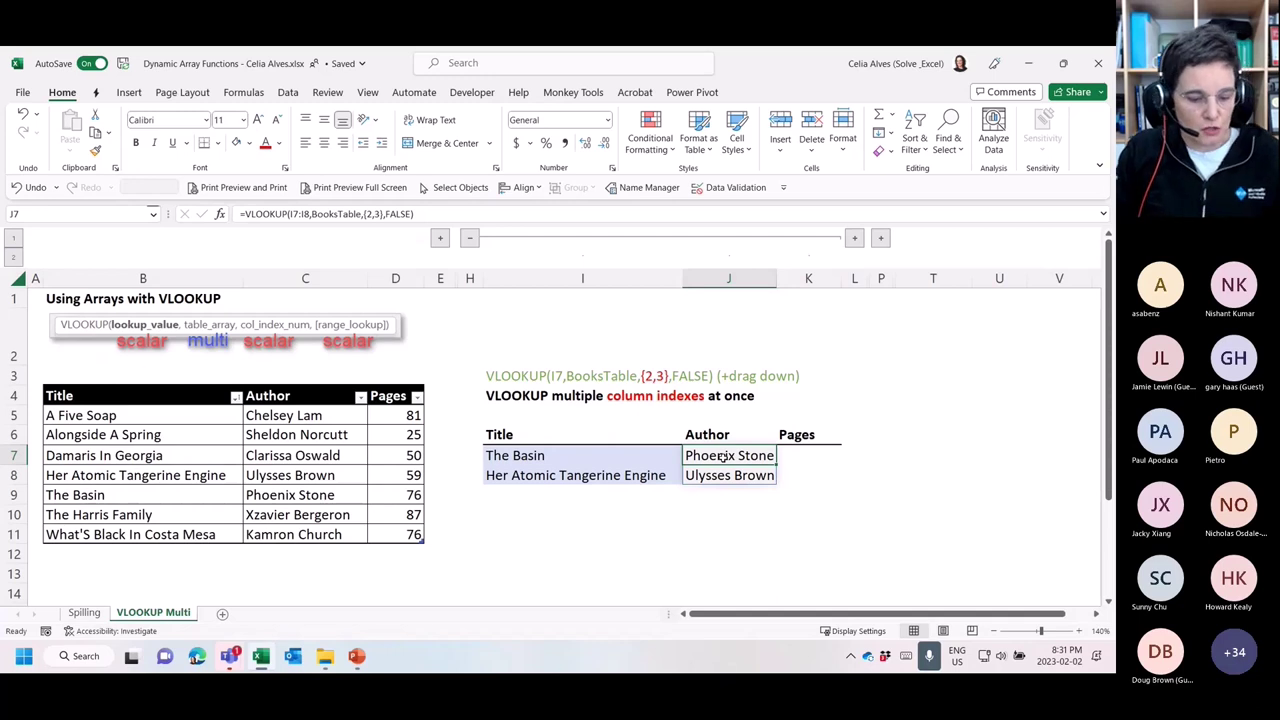
# Undo the lookup value change in J7 and check the lookup titles in I7 and I8
pyautogui.hotkey('ctrl', 'z')
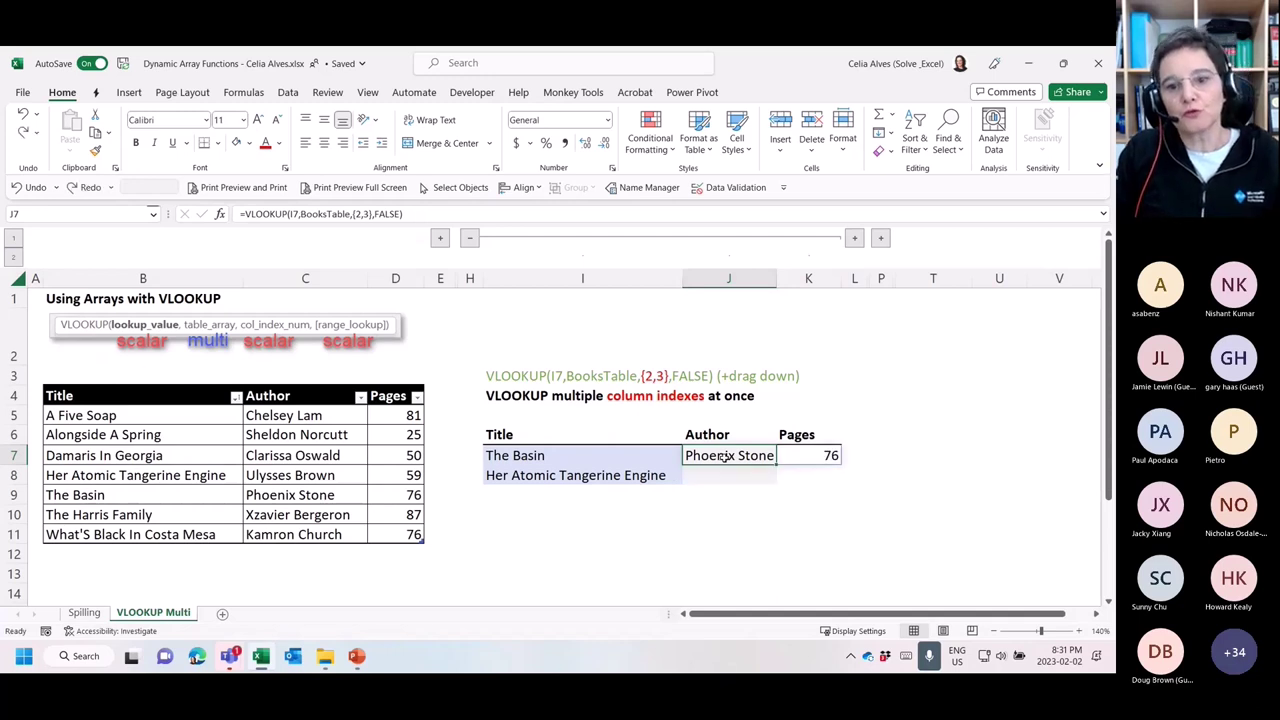
pyautogui.click(537, 451)
pyautogui.click(546, 474)
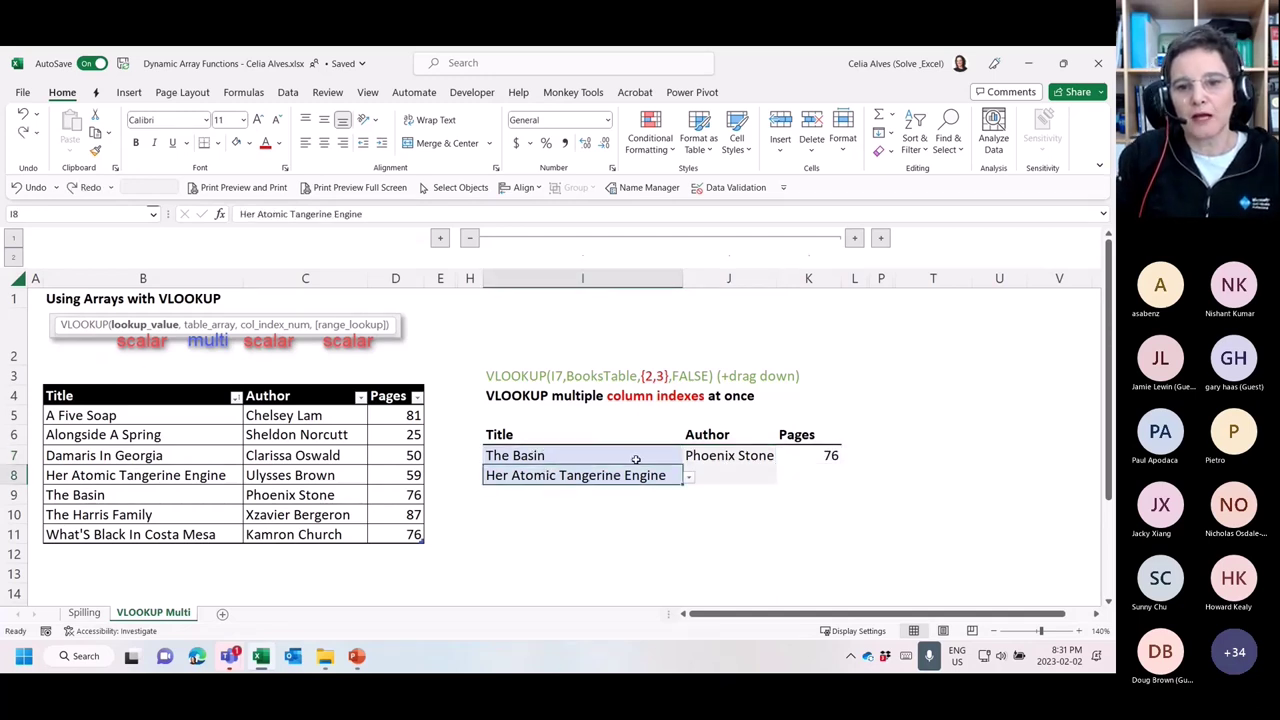
# Fill J7's VLOOKUP formula with the {2,3} column index array down to J8
pyautogui.click(740, 452)
pyautogui.moveTo(775, 466); pyautogui.dragTo(777, 482)
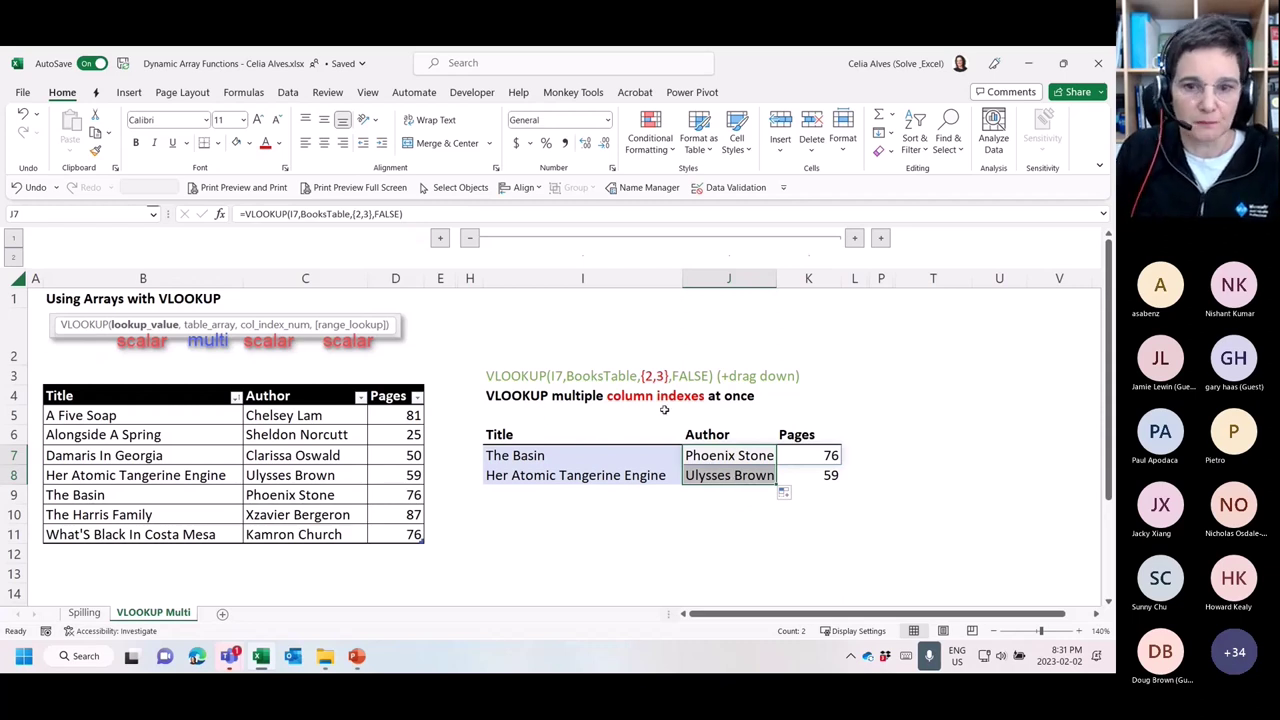
pyautogui.click(469, 239)
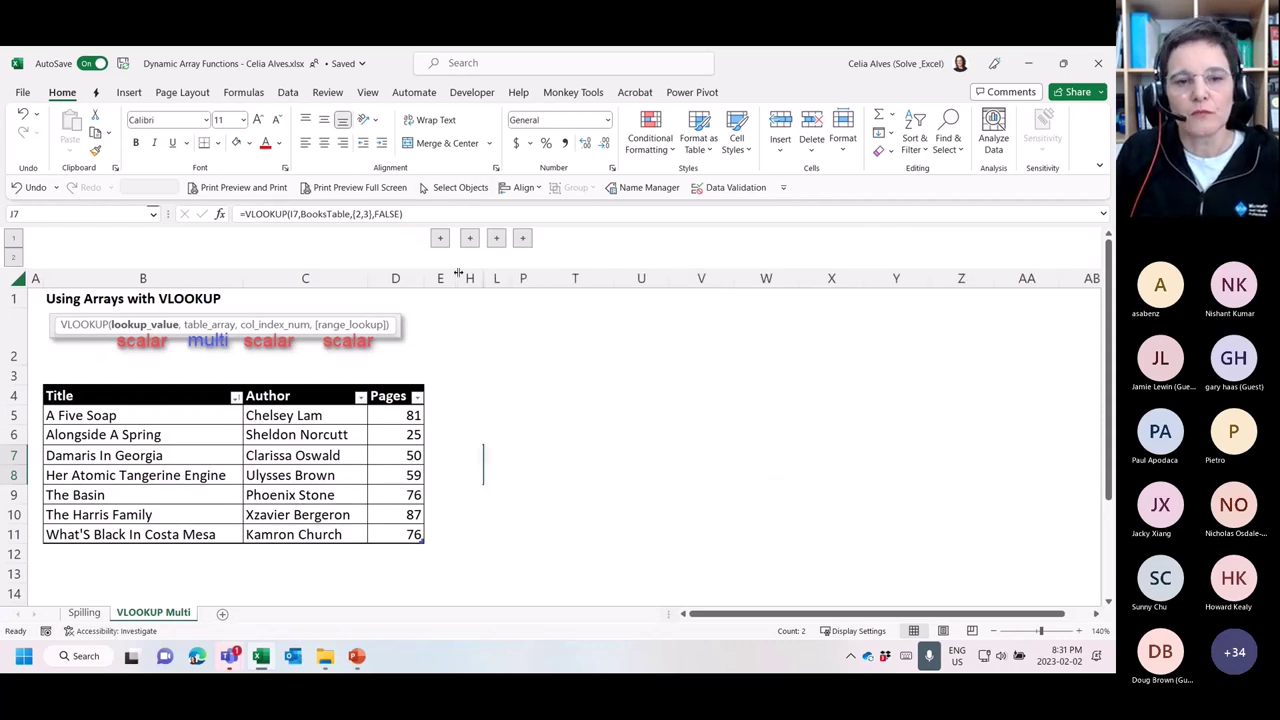
pyautogui.click(497, 238)
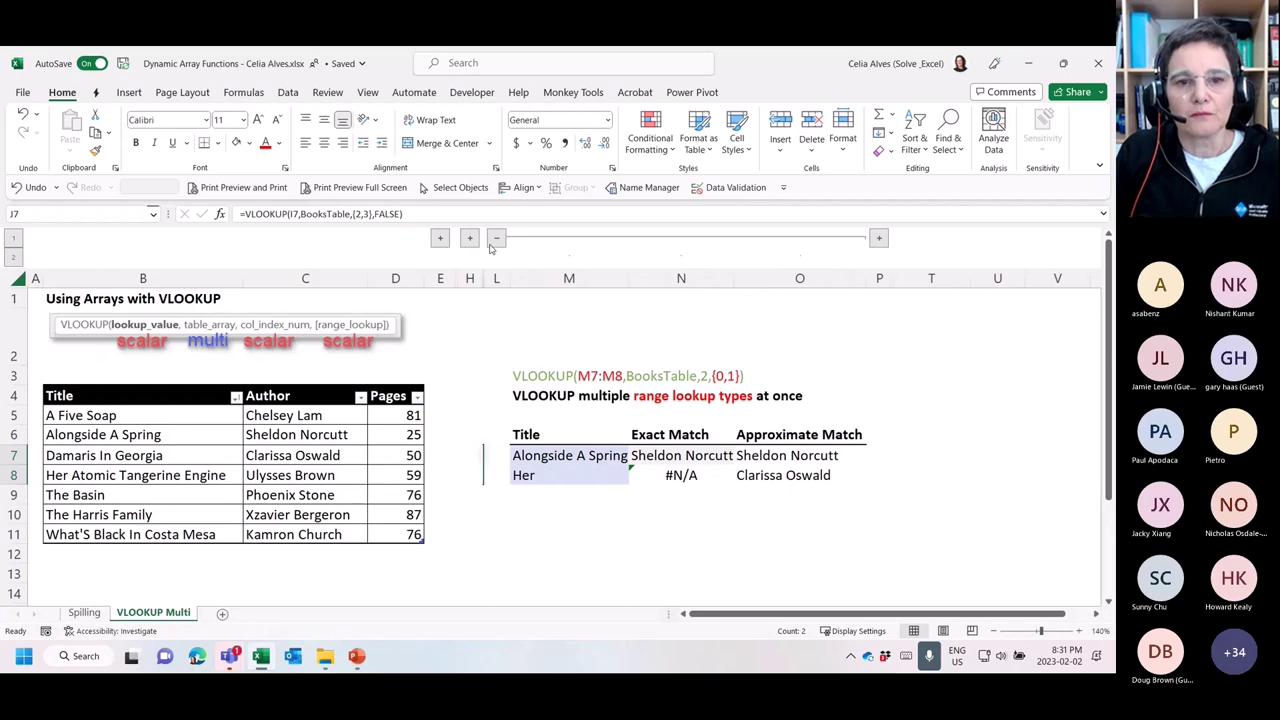
pyautogui.click(494, 238)
pyautogui.click(469, 239)
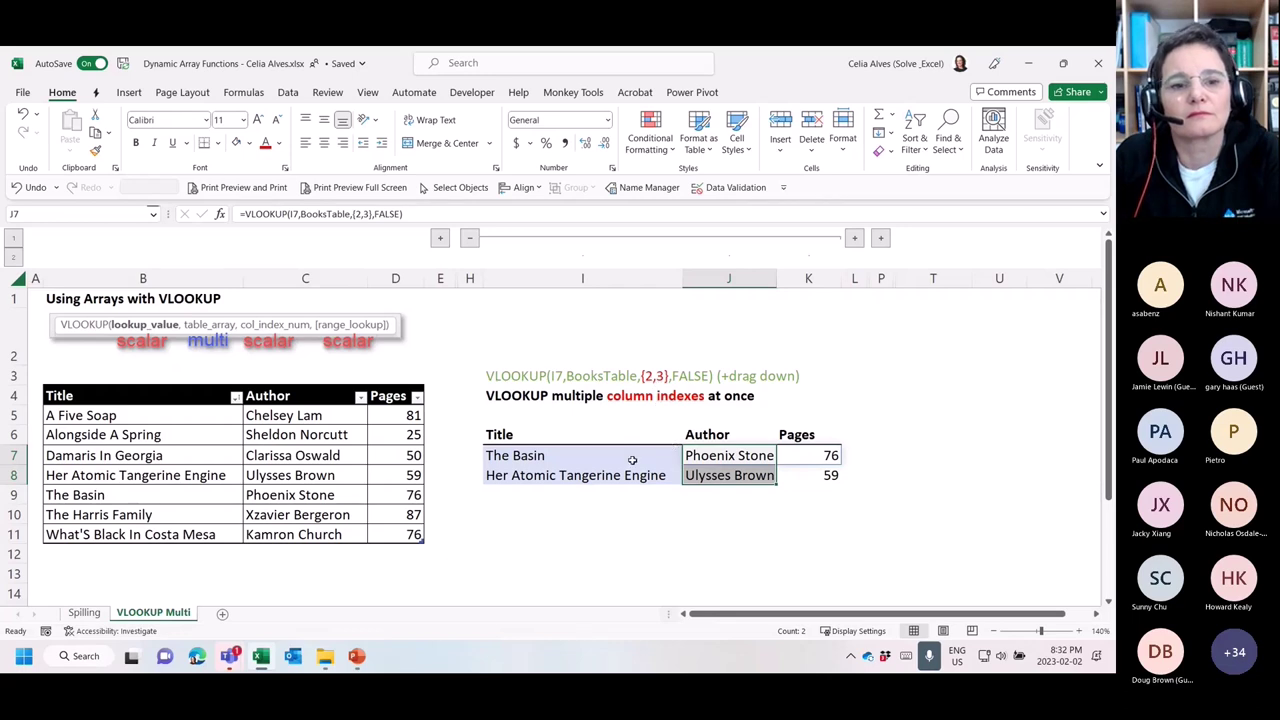
# Replace the lookup value in J7's VLOOKUP with the range I7:I8
pyautogui.click(686, 455)
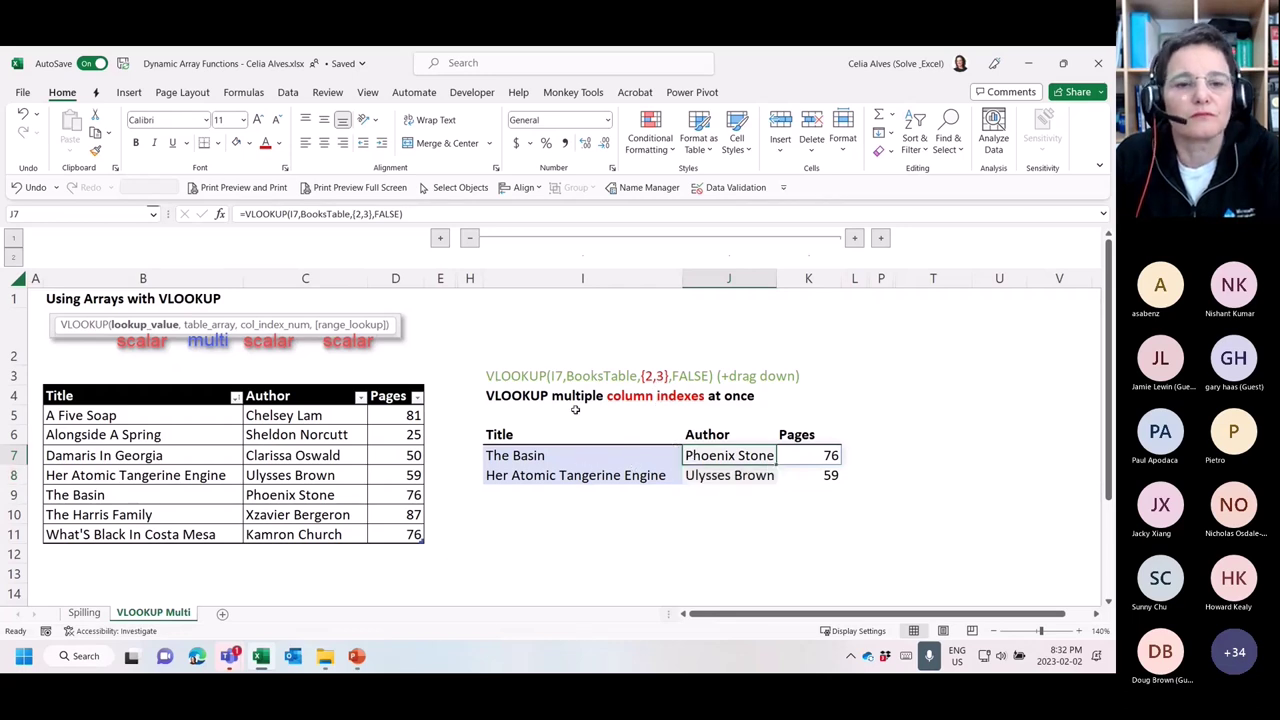
pyautogui.doubleClick(294, 214)
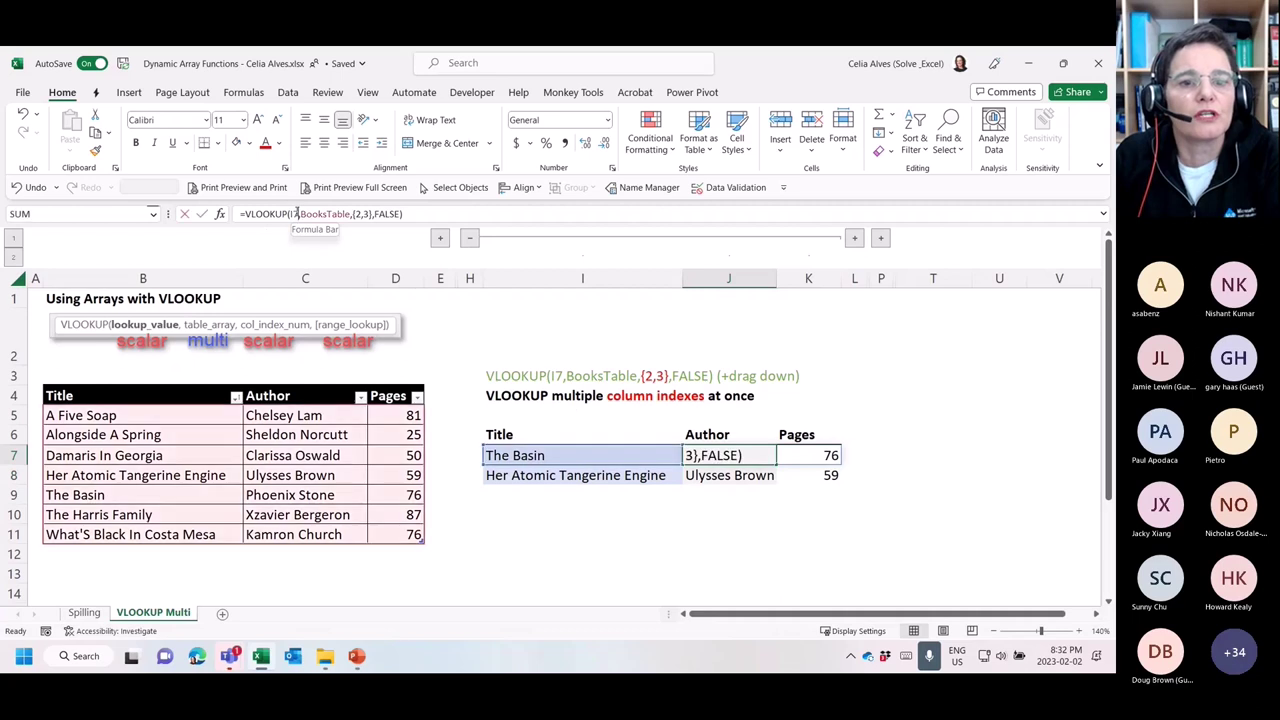
pyautogui.press('Delete')
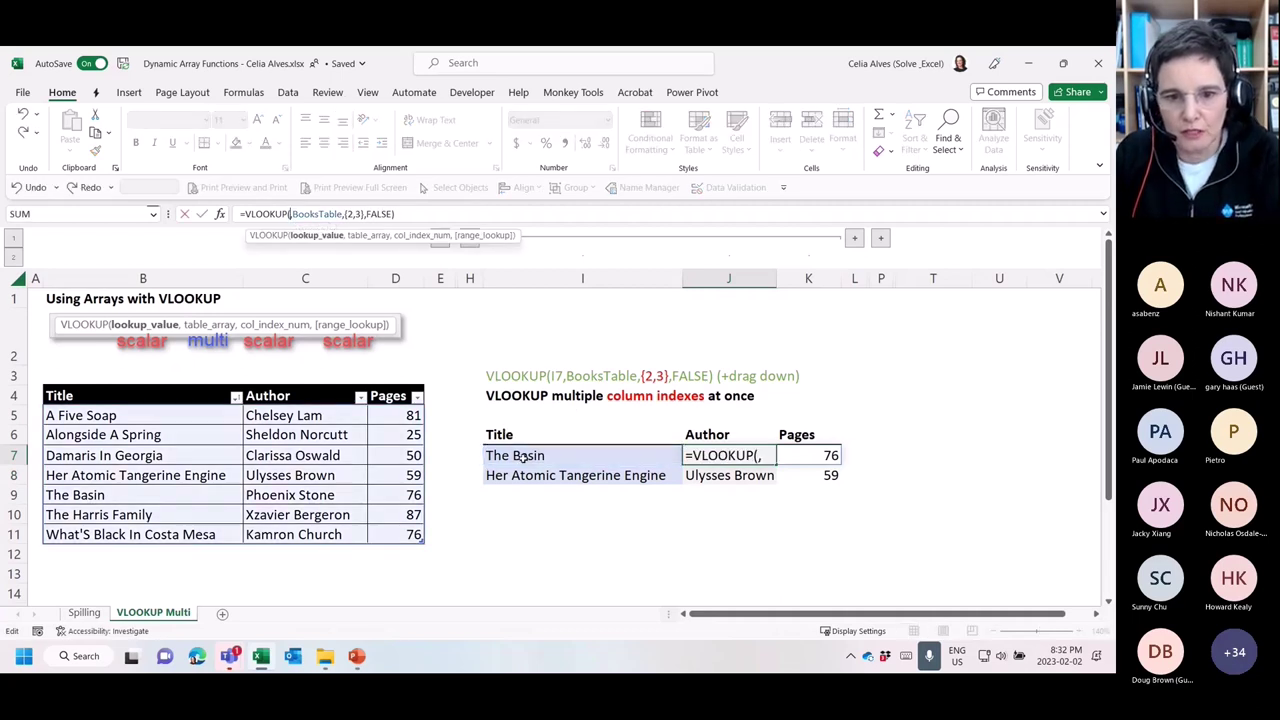
pyautogui.moveTo(522, 458); pyautogui.dragTo(528, 472)
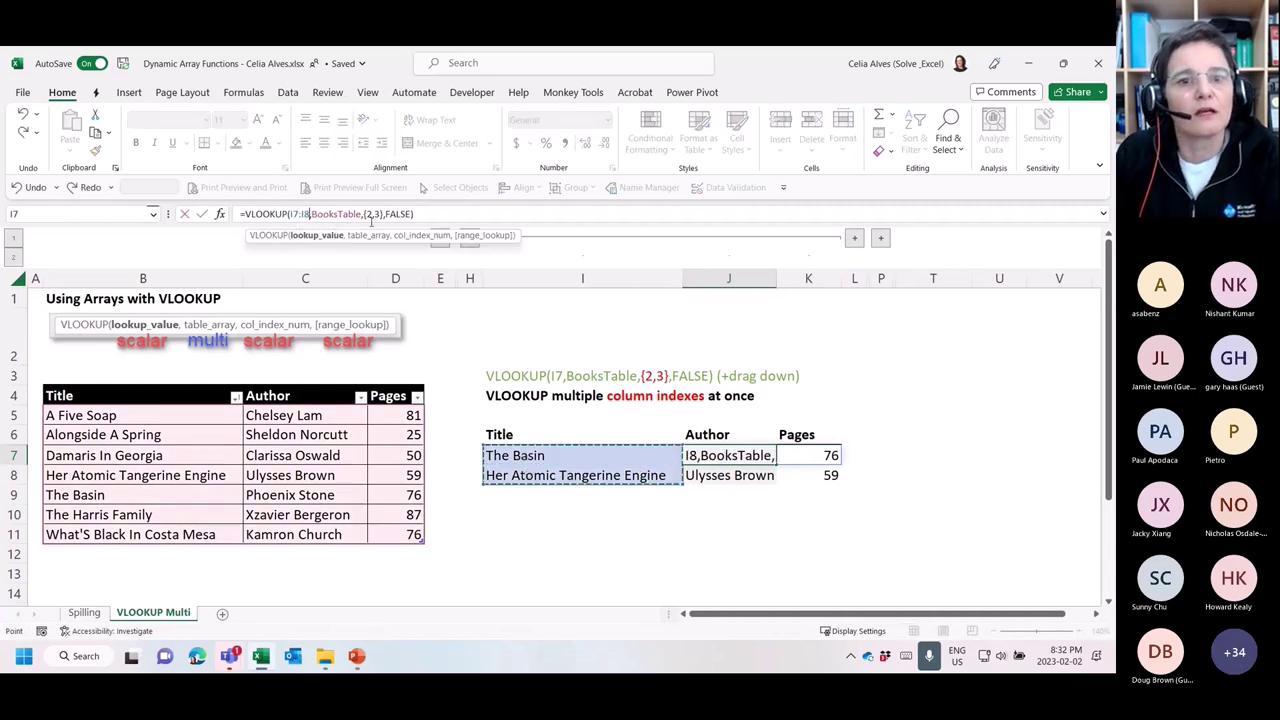
# Try BooksTable[[Author]:[Pages]] as J7's column index argument and clear the formula in J8
pyautogui.moveTo(364, 214); pyautogui.dragTo(384, 214)
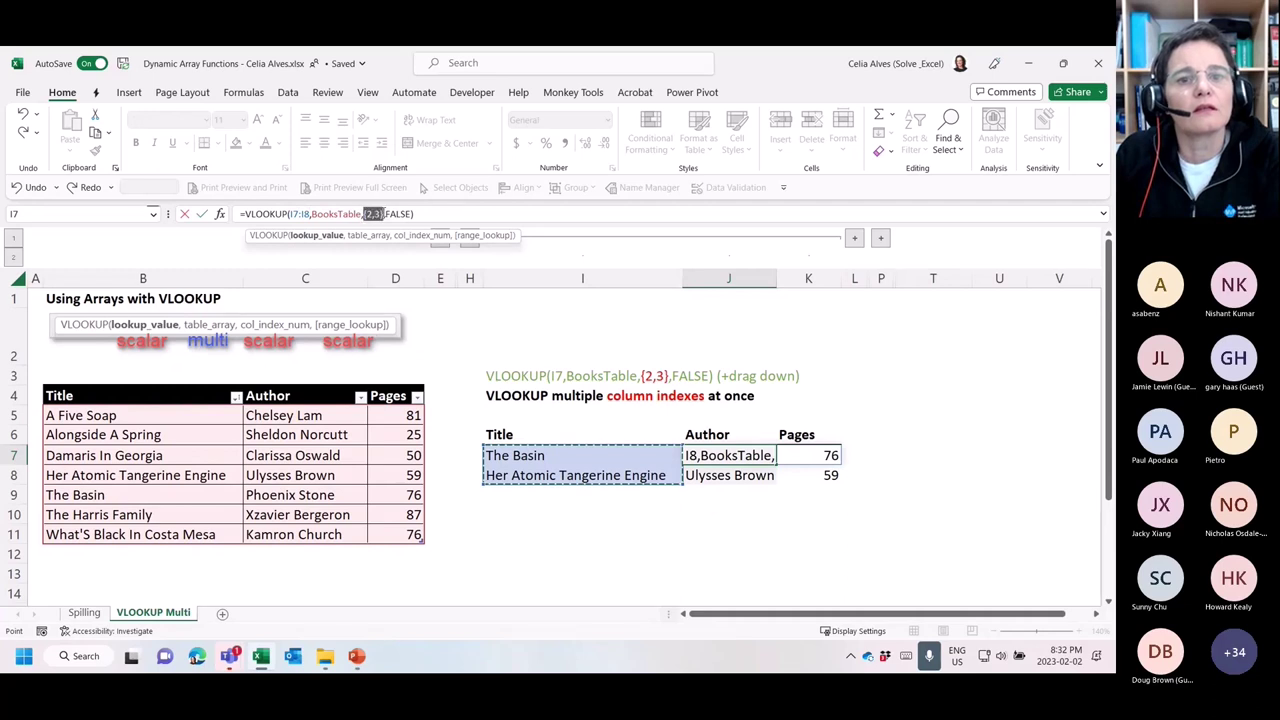
pyautogui.press('Delete')
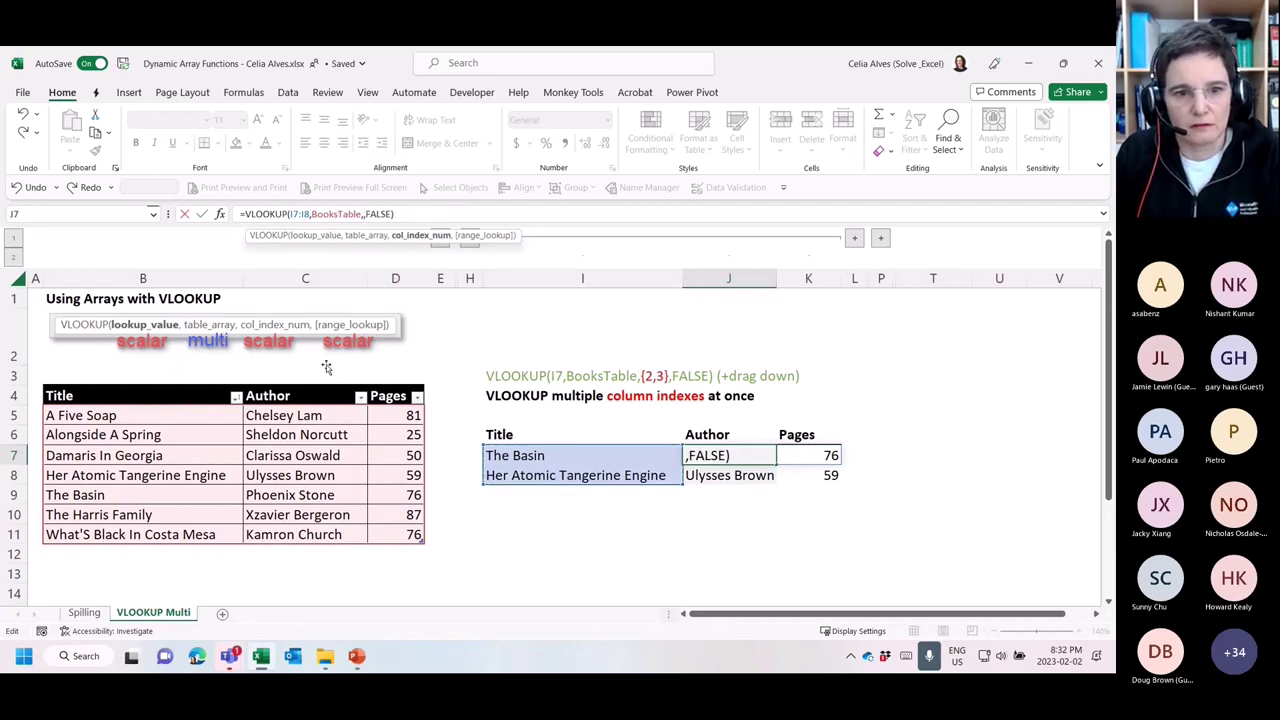
pyautogui.moveTo(265, 390); pyautogui.dragTo(377, 395)
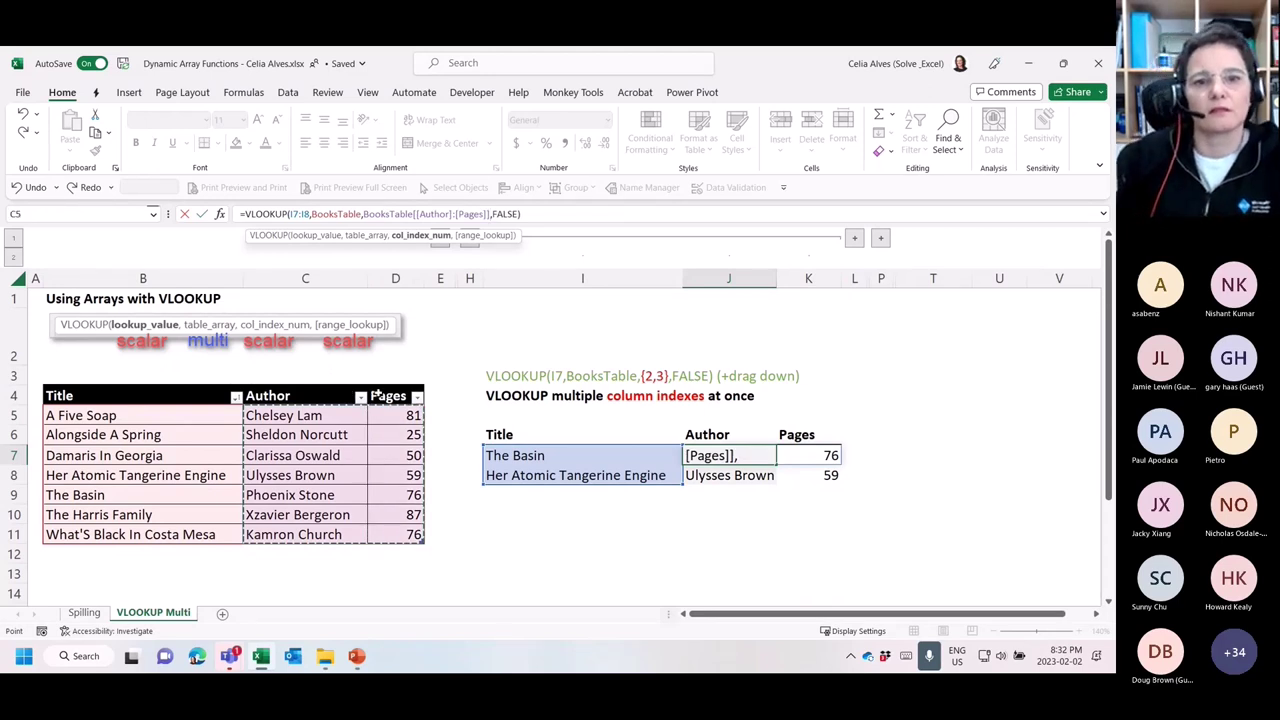
pyautogui.press('Return')
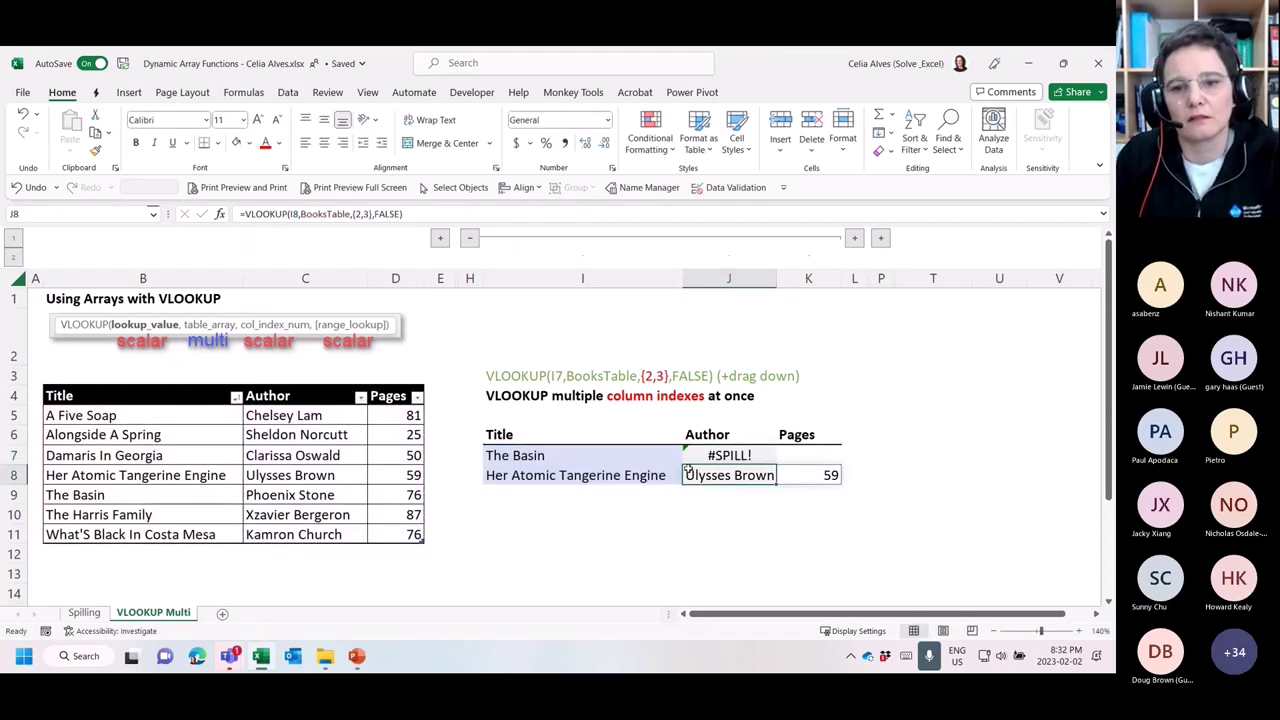
pyautogui.press('Delete')
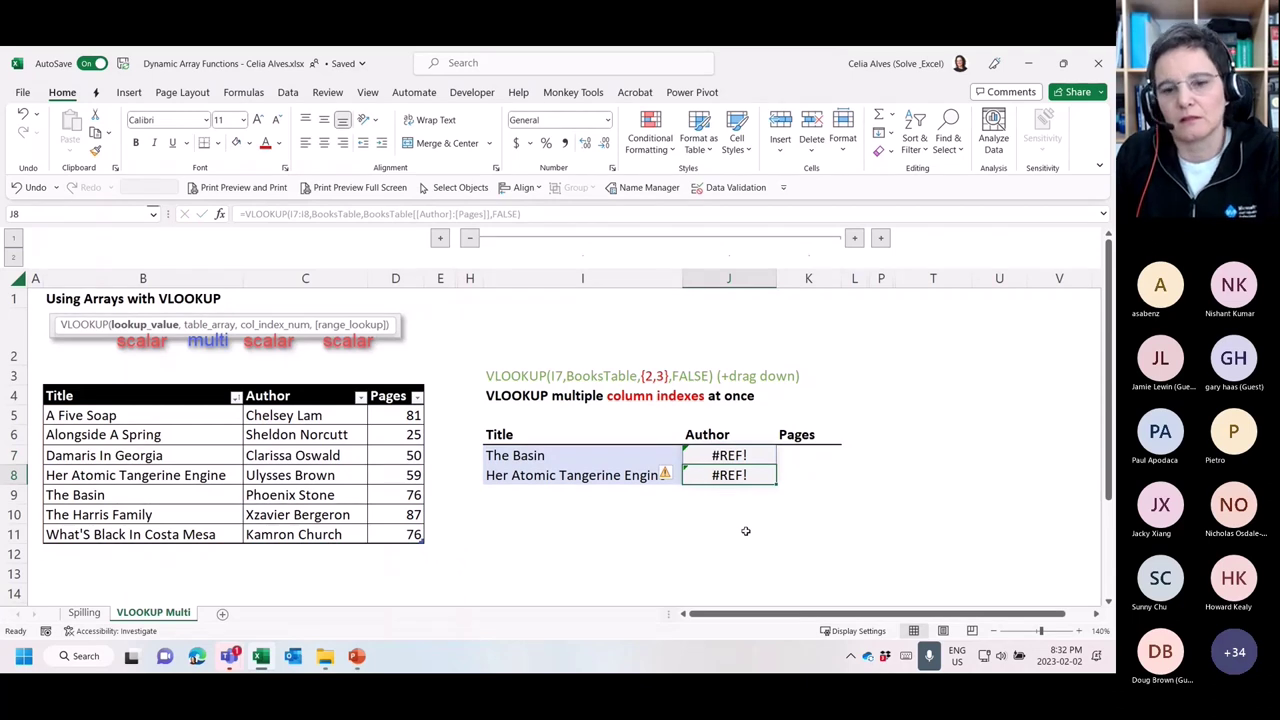
# Undo the deletion in J8 and the edit to J7's VLOOKUP formula
pyautogui.click(727, 455)
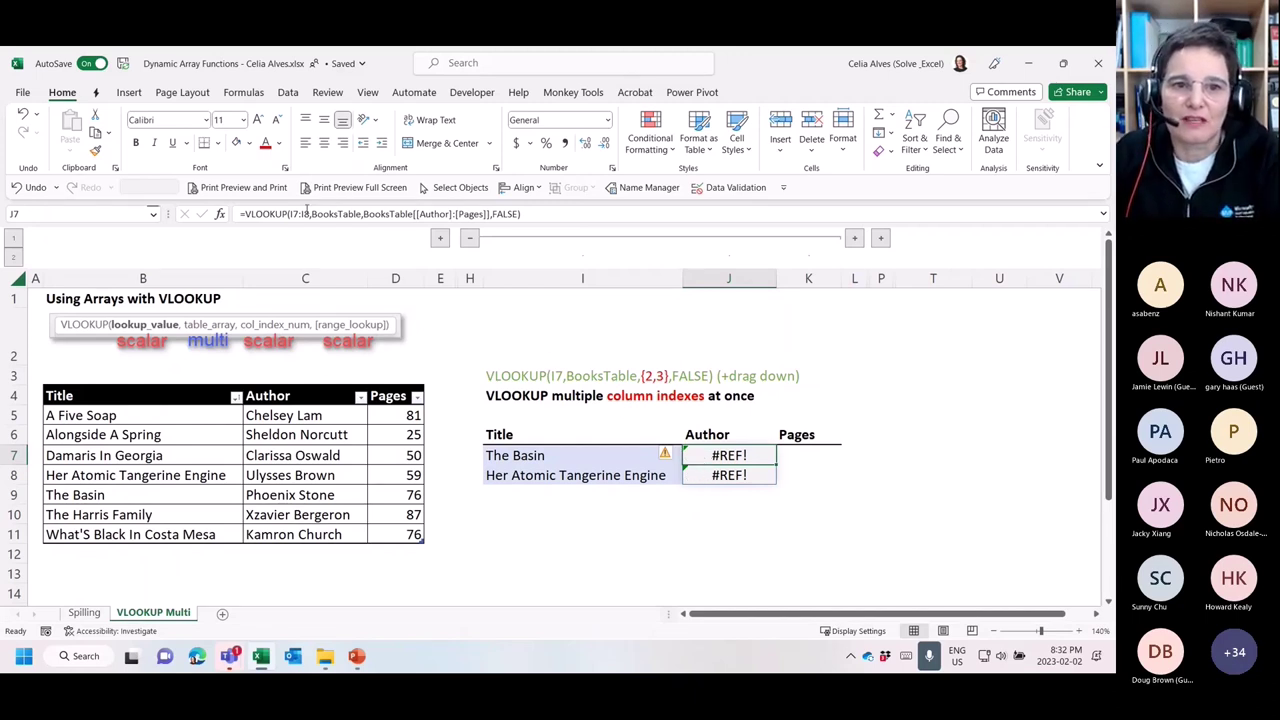
pyautogui.hotkey('ctrl', 'z')
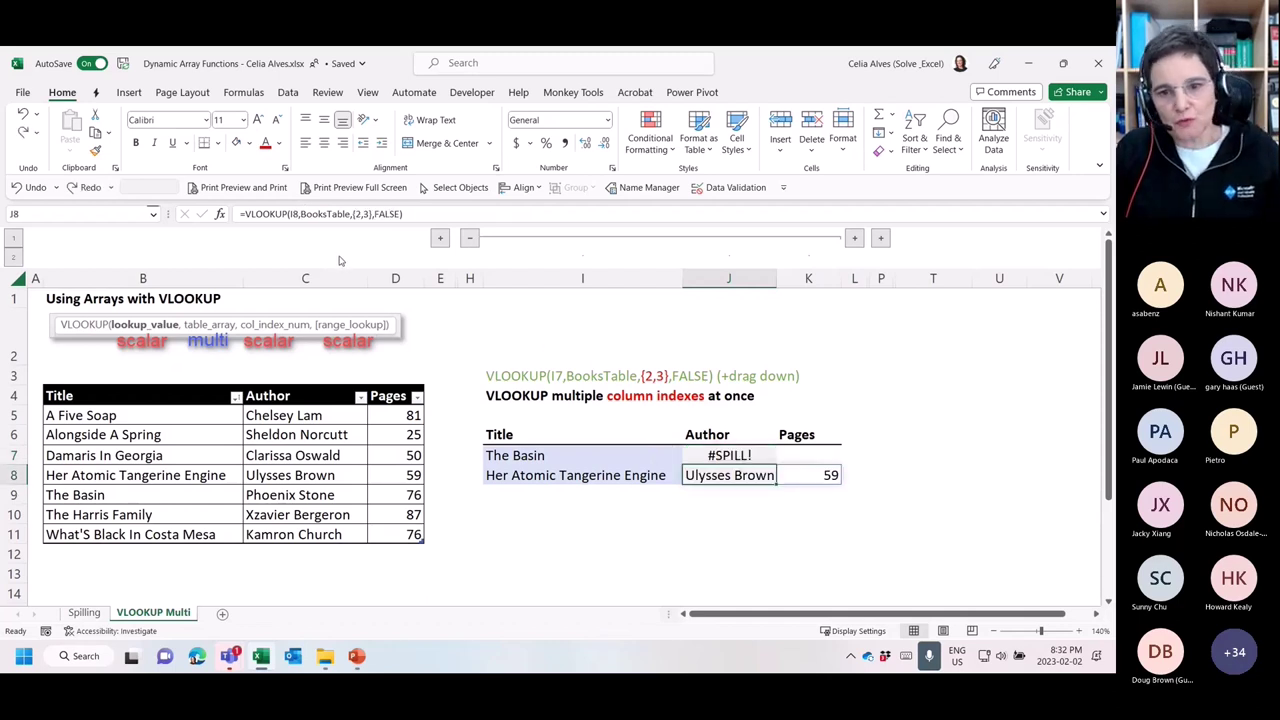
pyautogui.hotkey('ctrl', 'z')
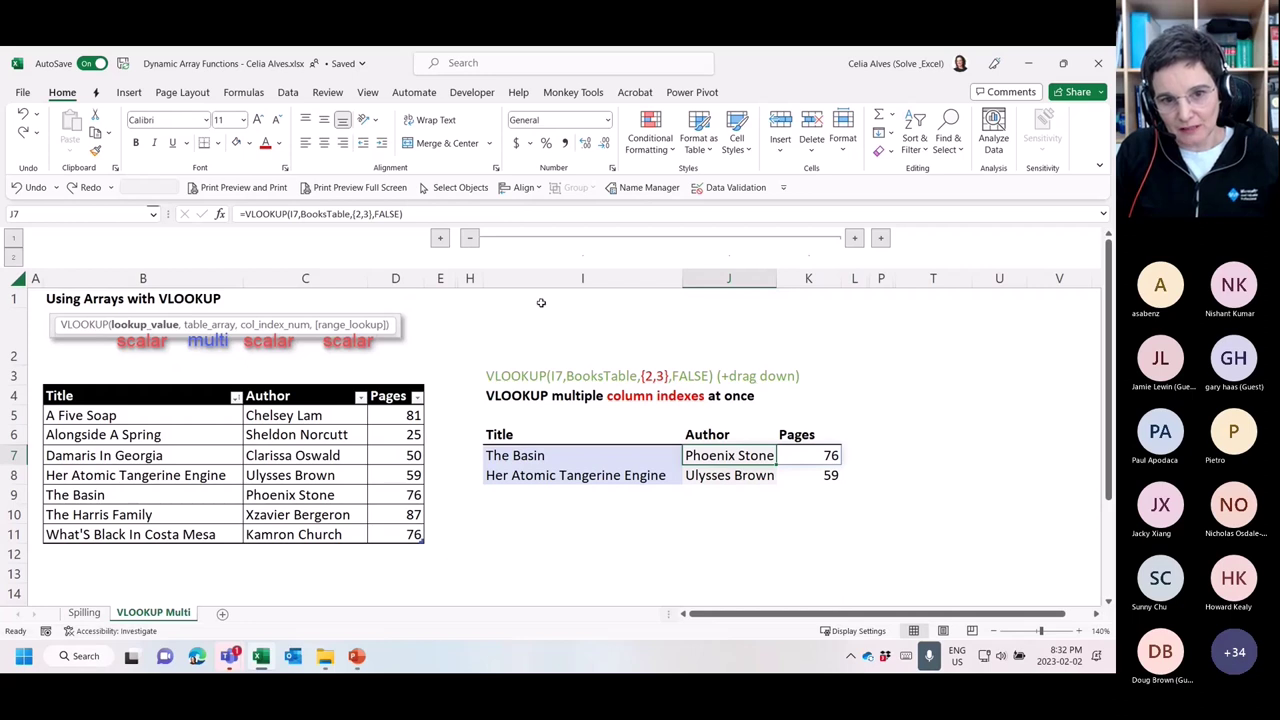
# Collapse the column indexes example, expand the range lookup types example, and examine N7's VLOOKUP formula with the lookup titles in M7:M8
pyautogui.click(757, 499)
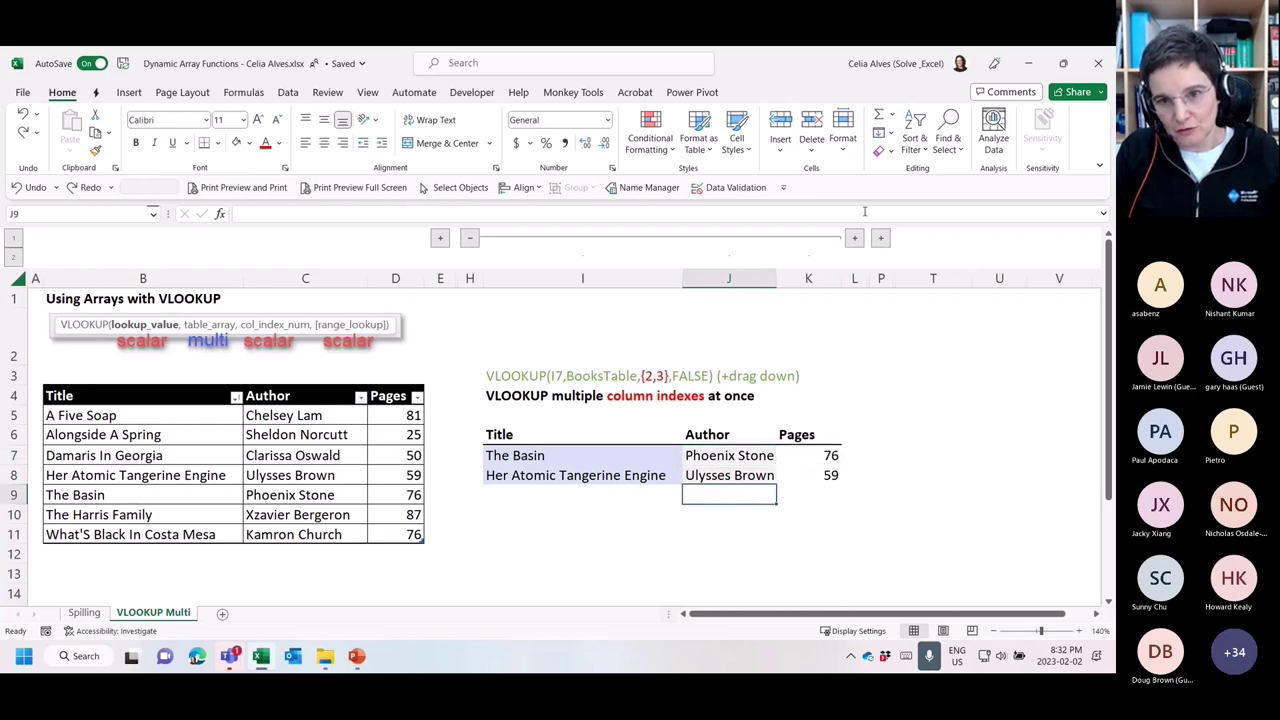
pyautogui.click(469, 238)
pyautogui.click(496, 238)
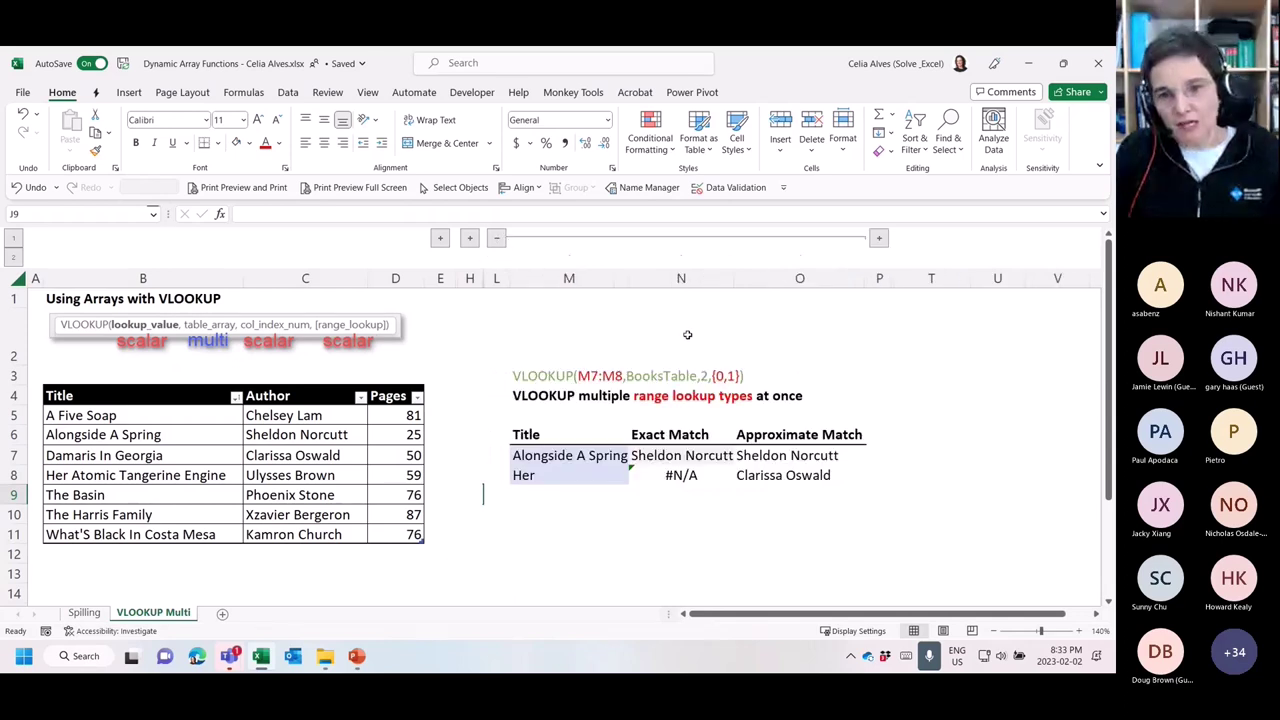
pyautogui.click(668, 455)
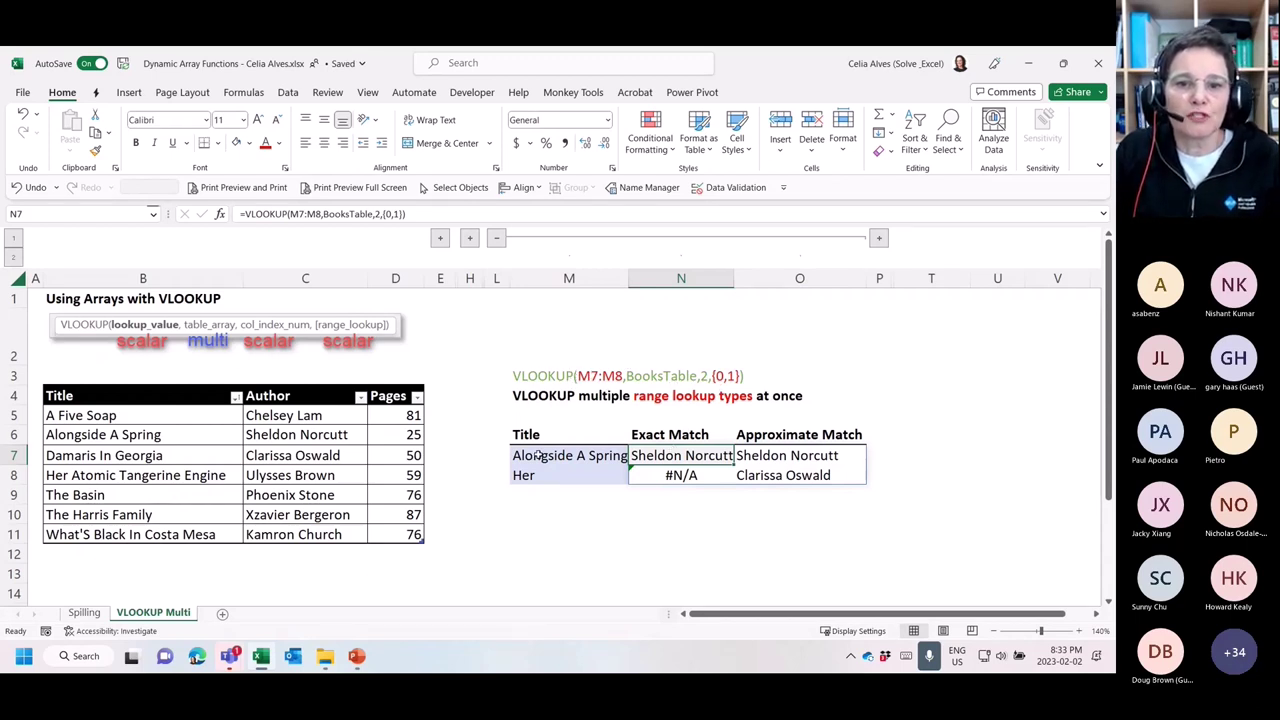
pyautogui.moveTo(538, 456); pyautogui.dragTo(538, 476)
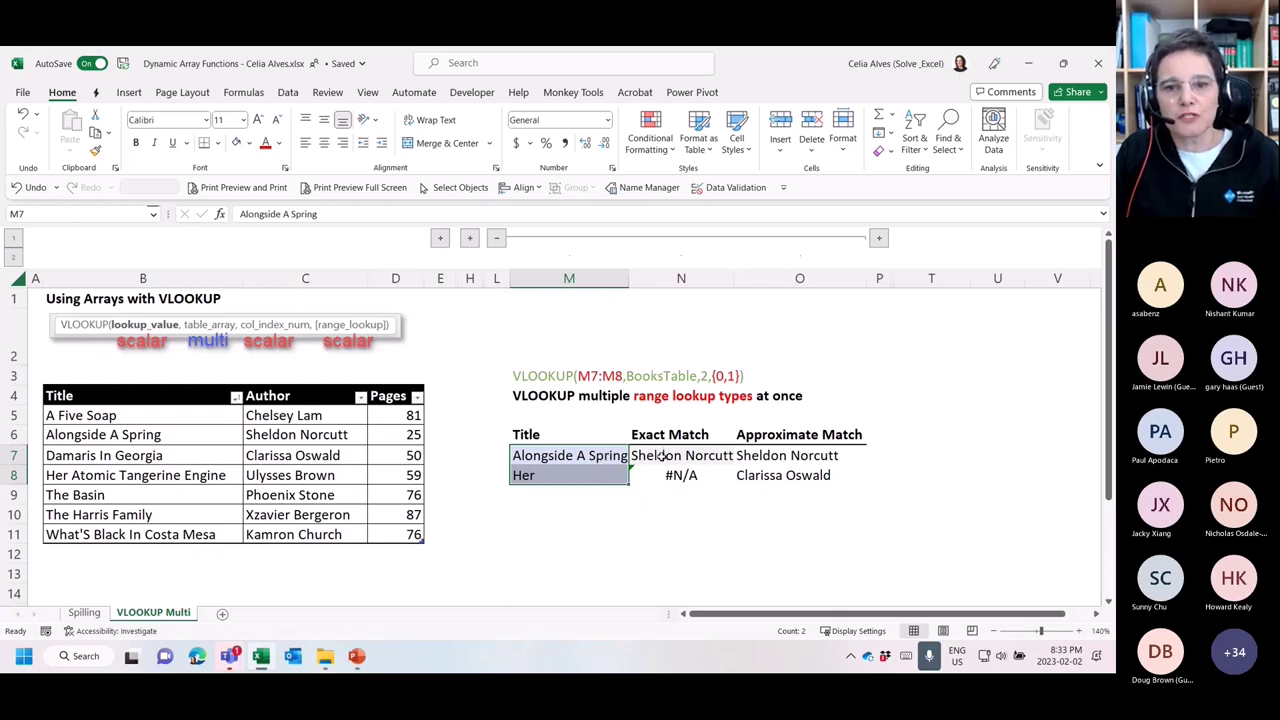
pyautogui.moveTo(662, 456); pyautogui.dragTo(665, 476)
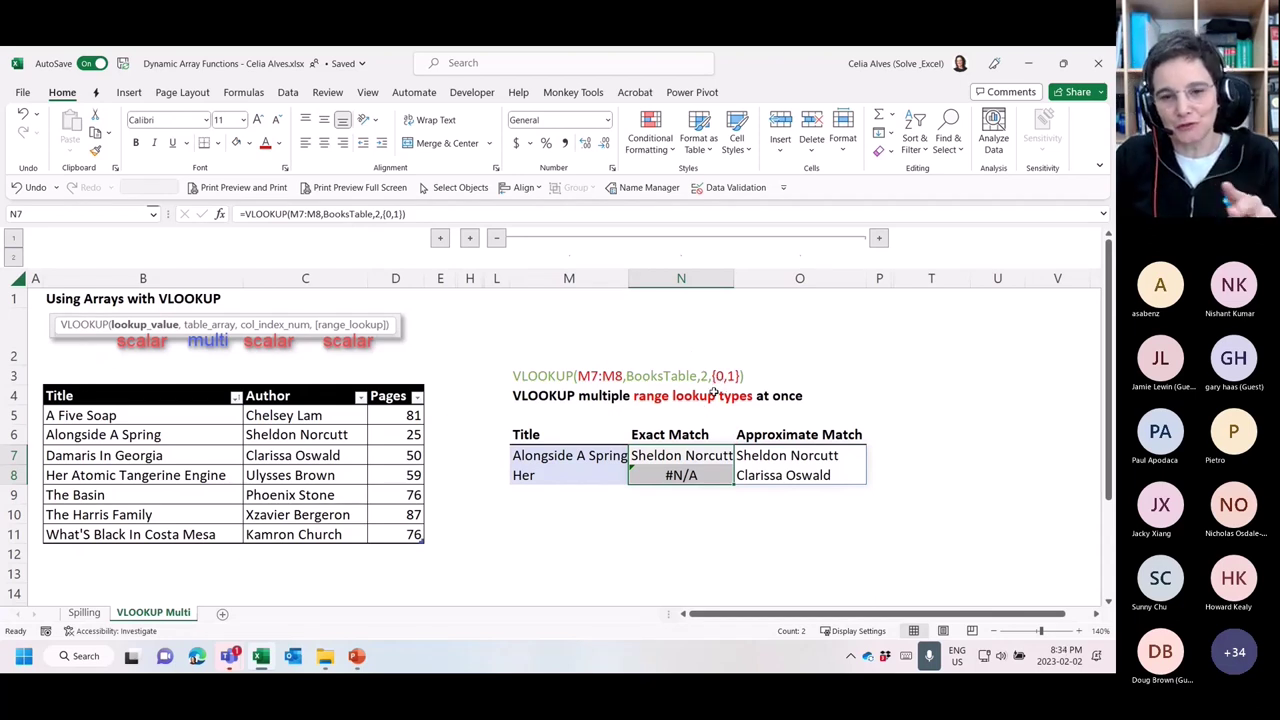
# Compare the exact match and approximate match results for the two titles in M7:M8
pyautogui.click(660, 455)
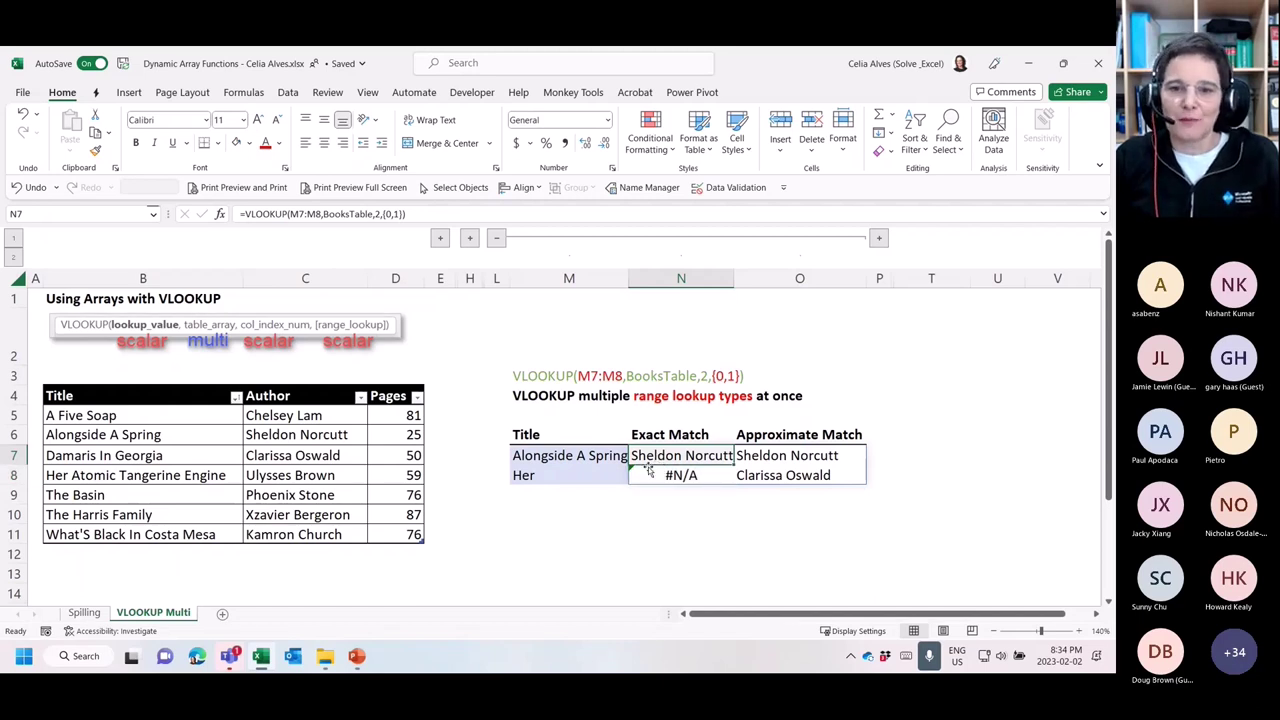
pyautogui.click(552, 478)
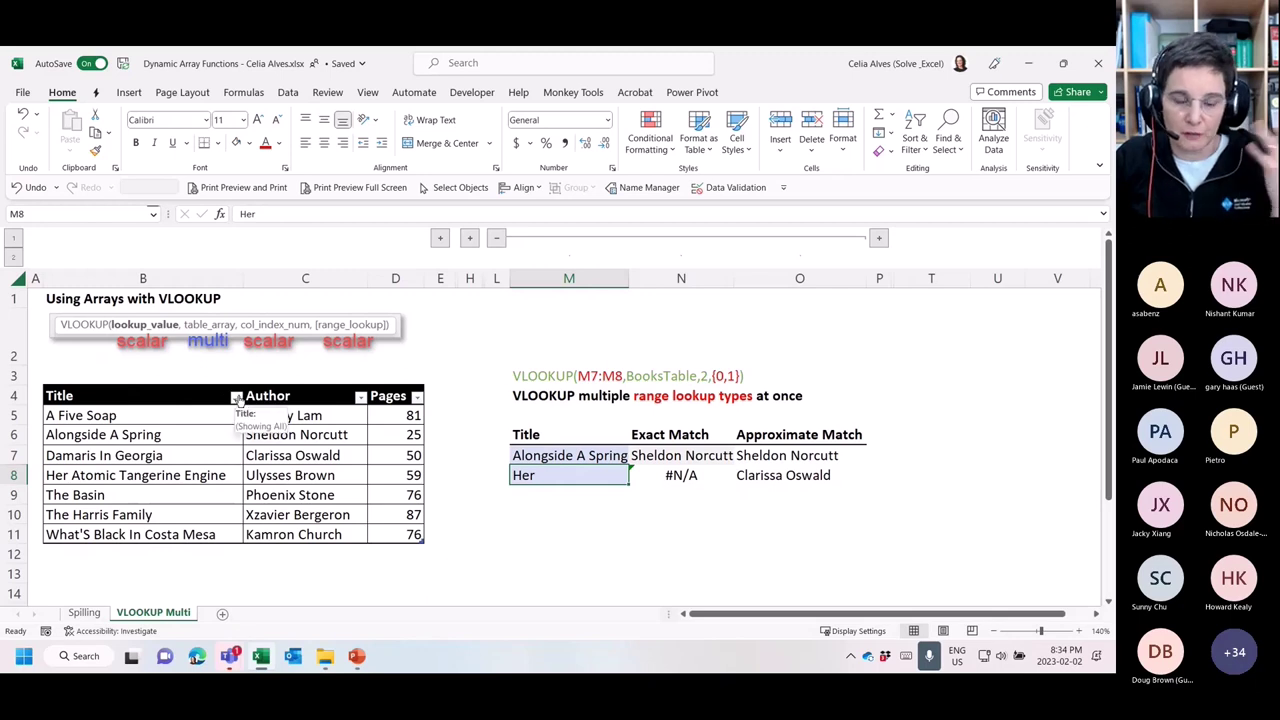
pyautogui.click(661, 492)
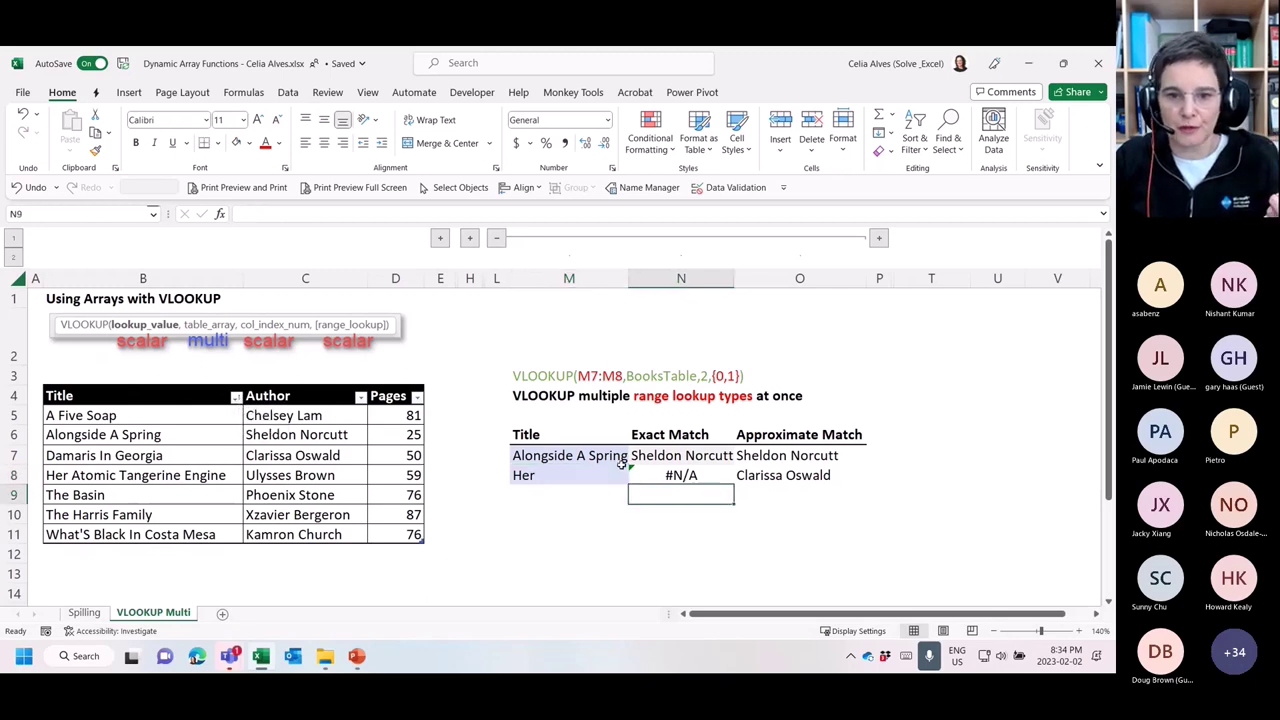
pyautogui.click(620, 463)
pyautogui.click(668, 453)
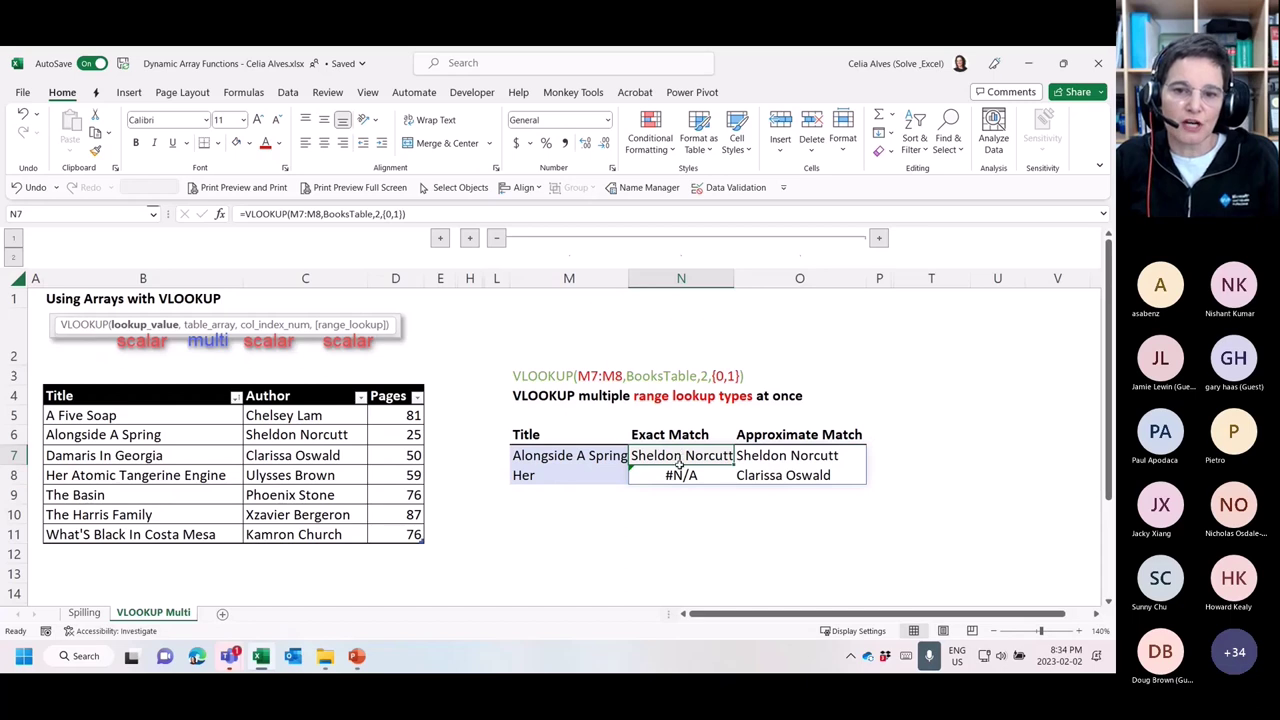
pyautogui.moveTo(678, 462); pyautogui.dragTo(681, 473)
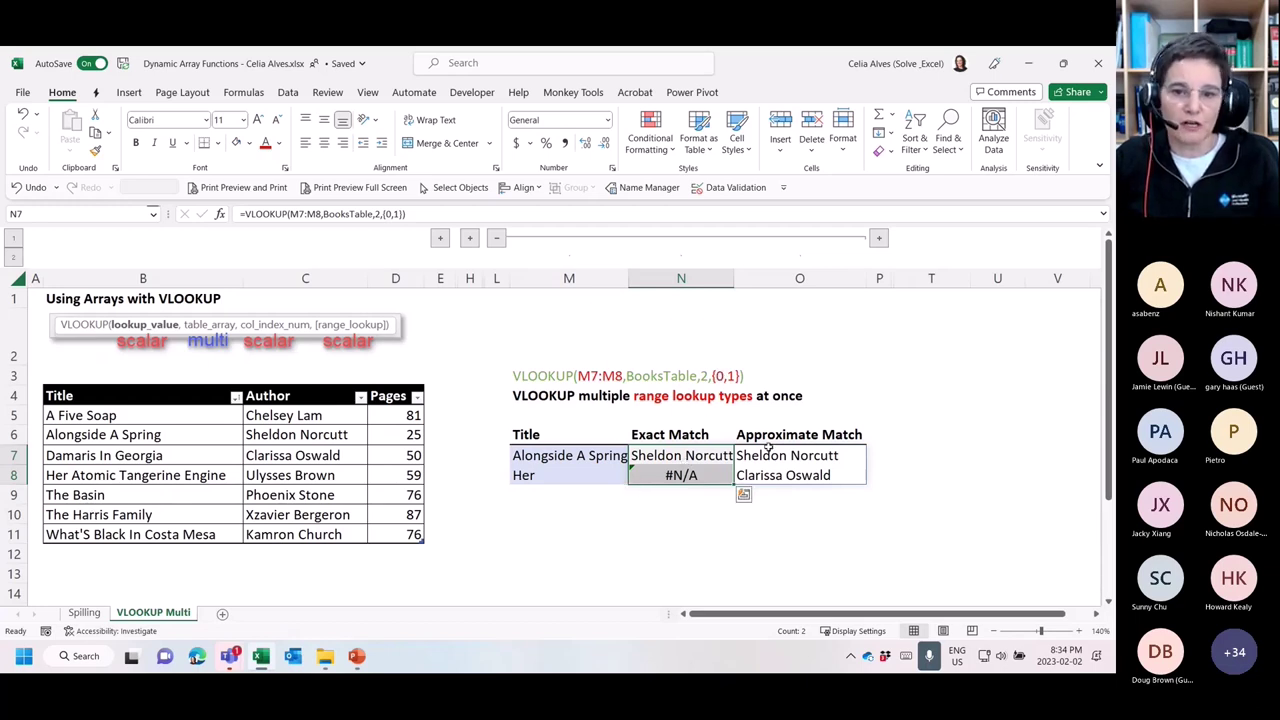
pyautogui.click(806, 457)
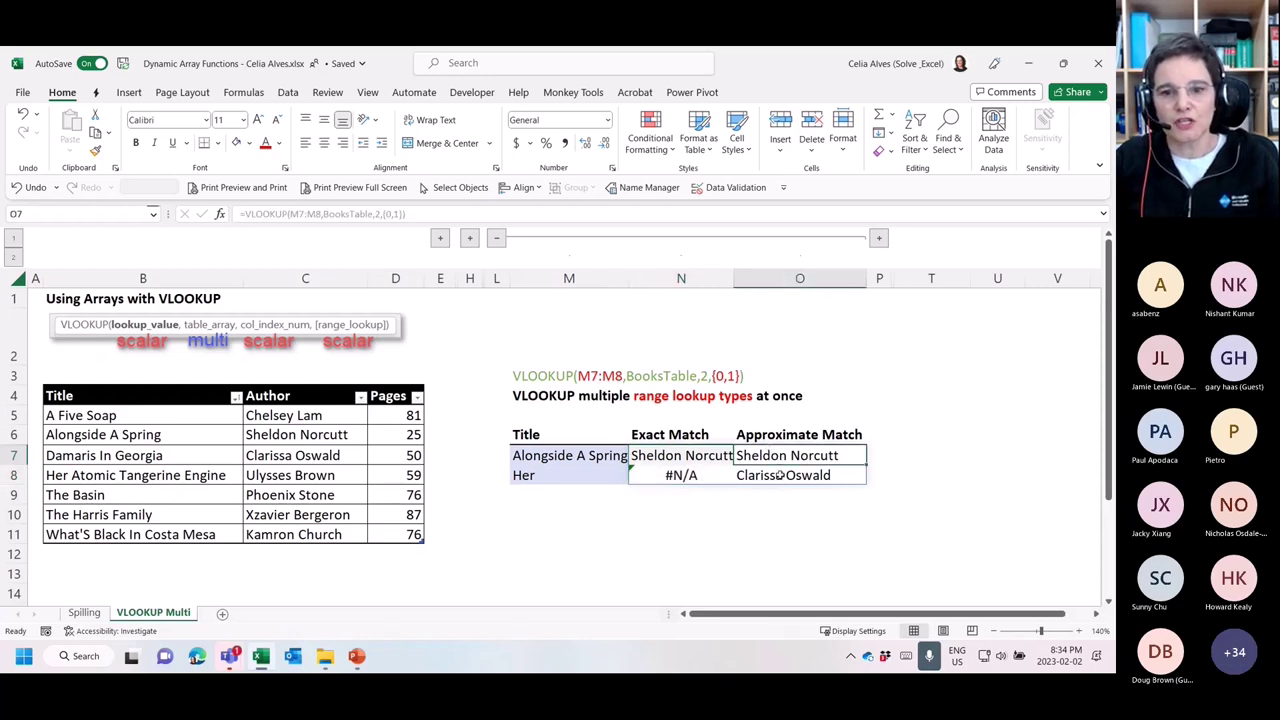
# Trace the approximate match for "Her" back to the Damaris In Georgia row and its author in BooksTable
pyautogui.click(530, 477)
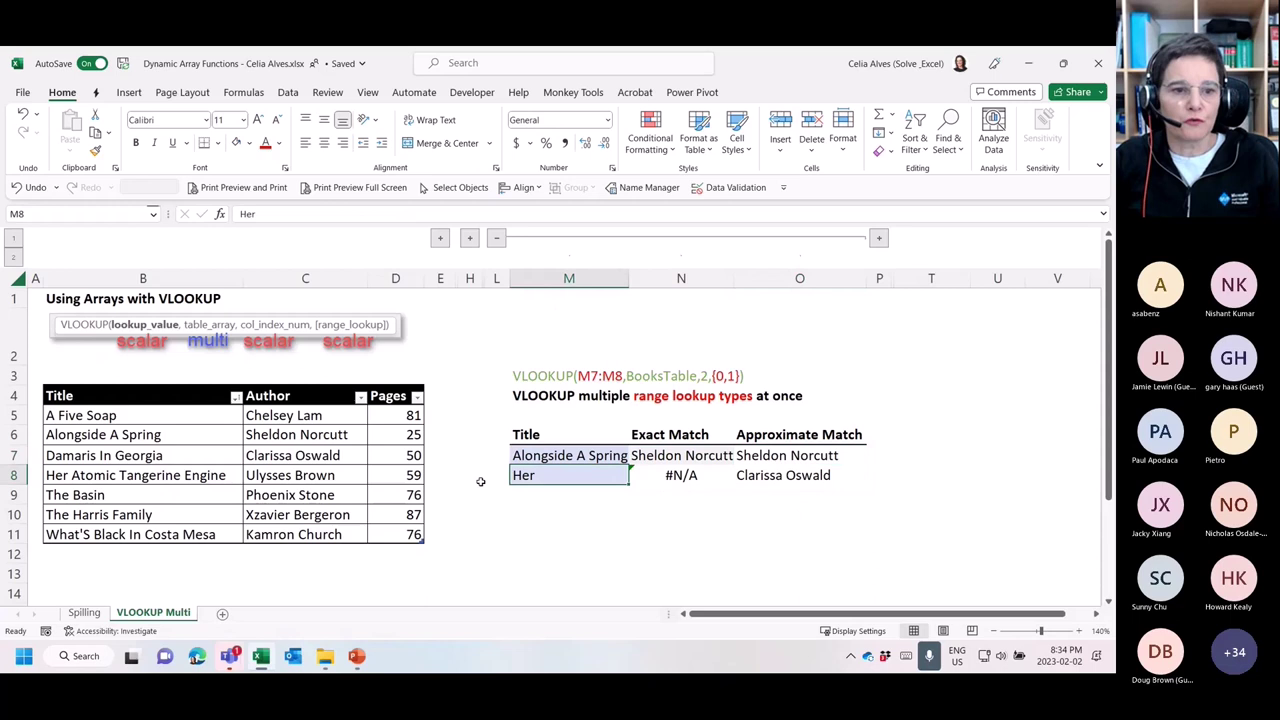
pyautogui.click(84, 482)
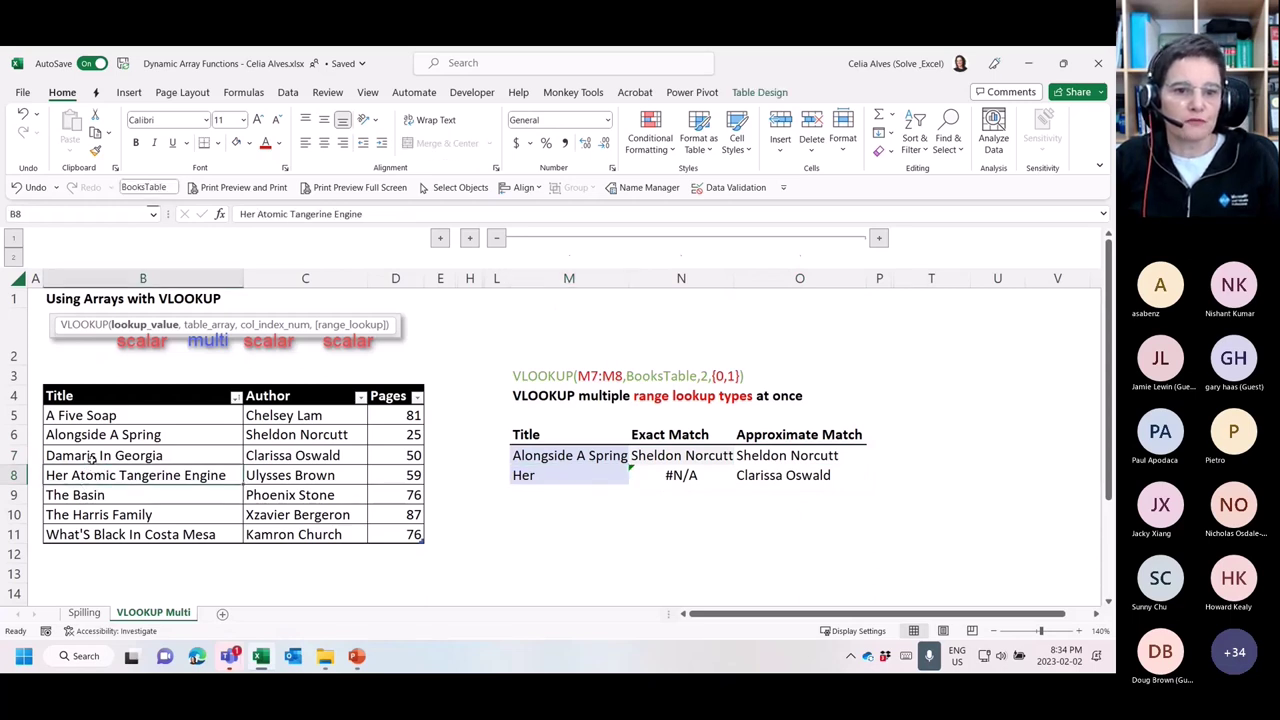
pyautogui.click(90, 463)
pyautogui.click(330, 455)
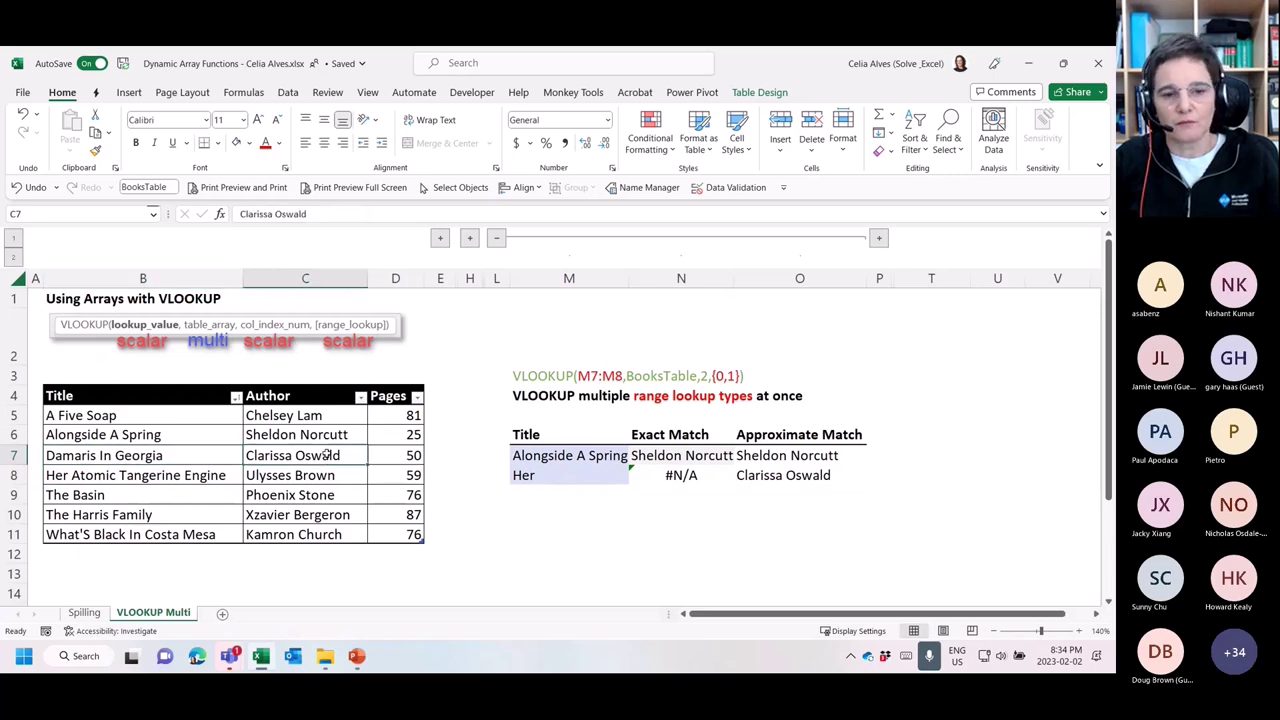
pyautogui.click(788, 478)
pyautogui.click(816, 530)
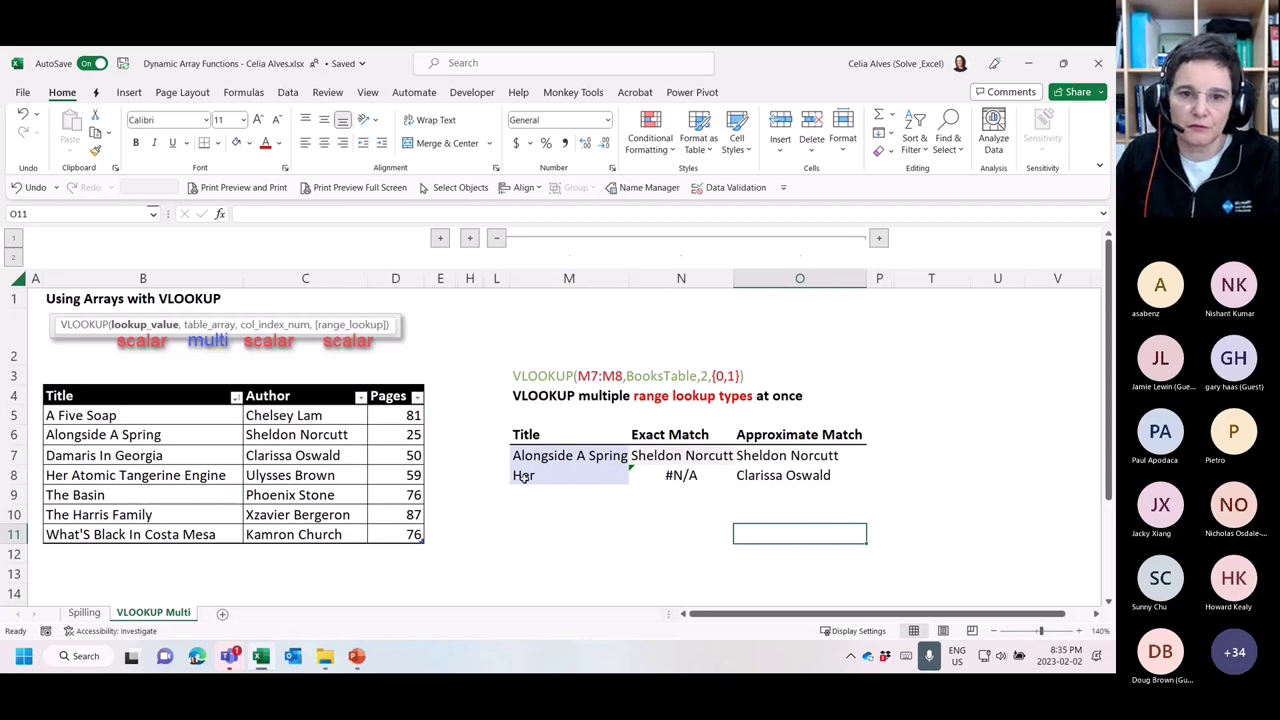
# Collapse the range lookup types example, expand the table arrays example, and inspect the VSTACK-based VLOOKUP formula in R7
pyautogui.click(502, 242)
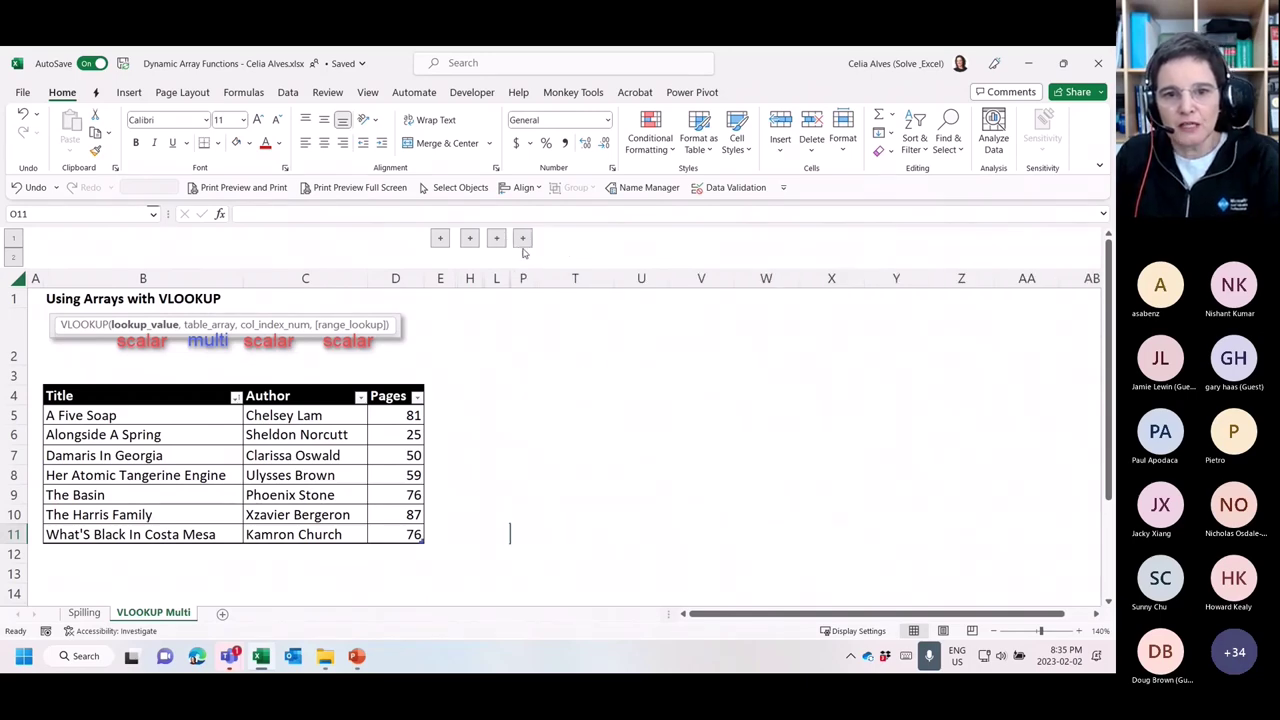
pyautogui.click(523, 241)
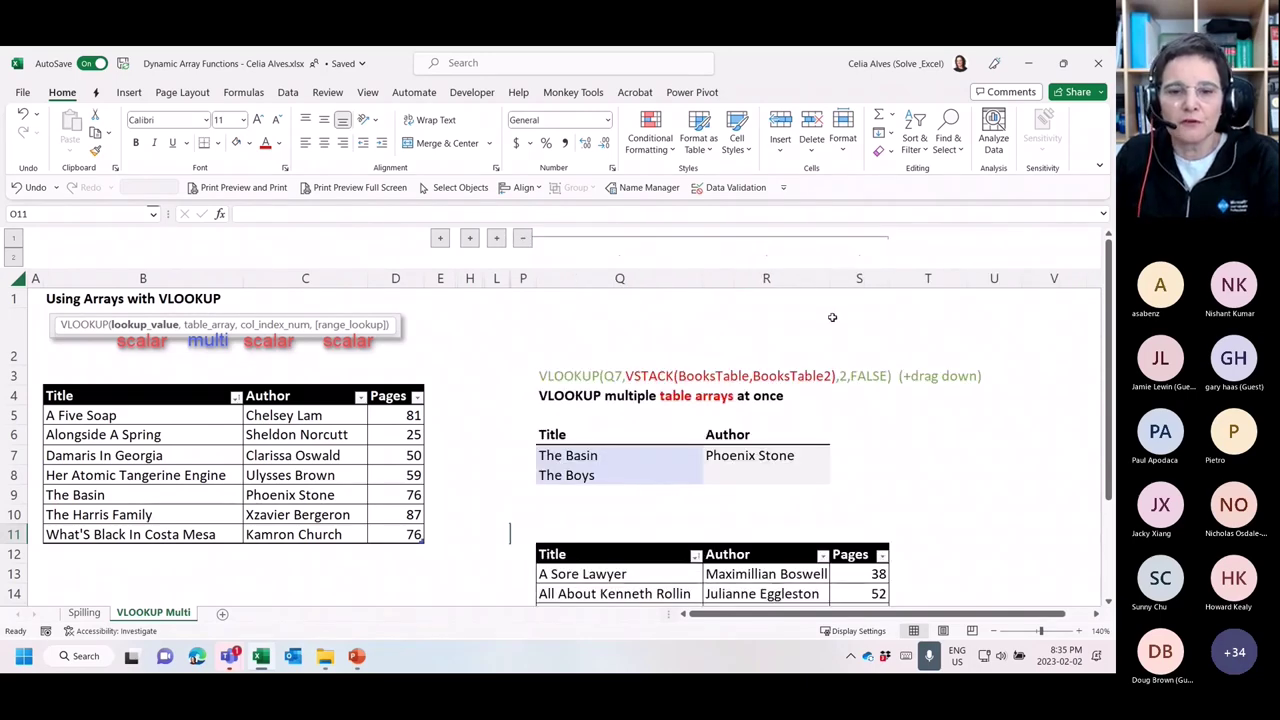
pyautogui.scroll(-2, 830, 315)
pyautogui.scroll(2, 832, 317)
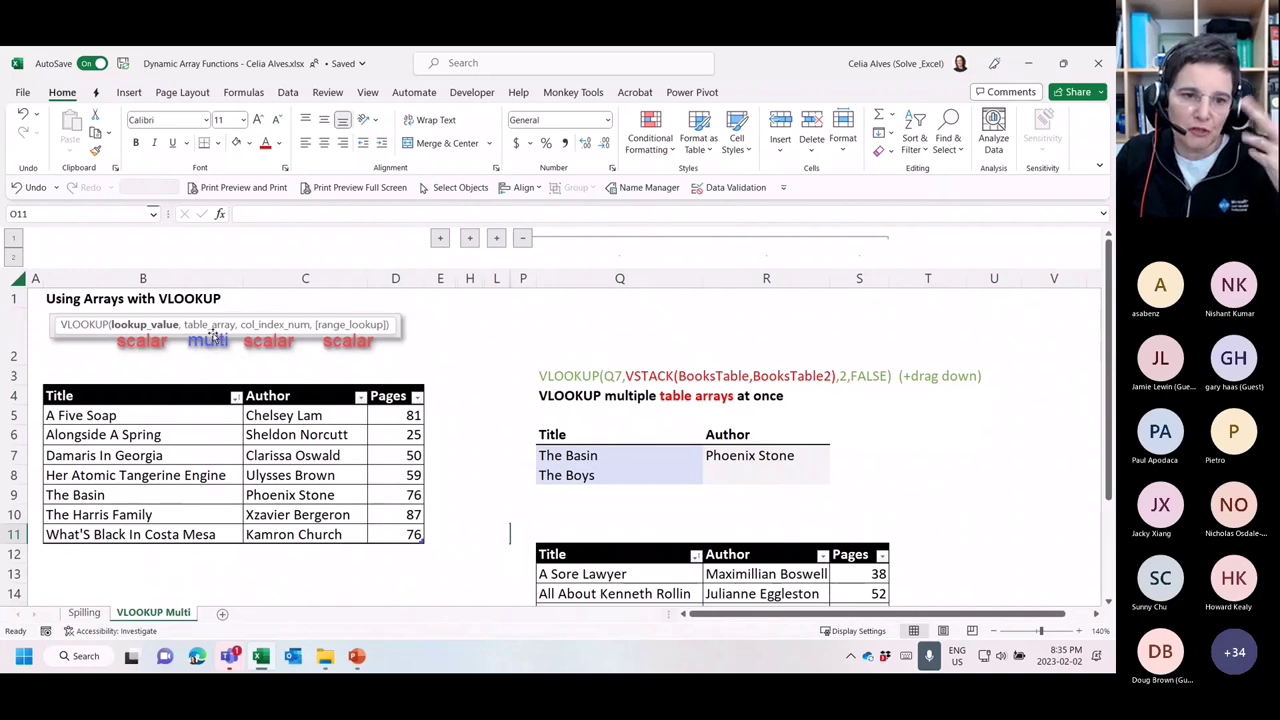
pyautogui.click(629, 458)
pyautogui.click(736, 456)
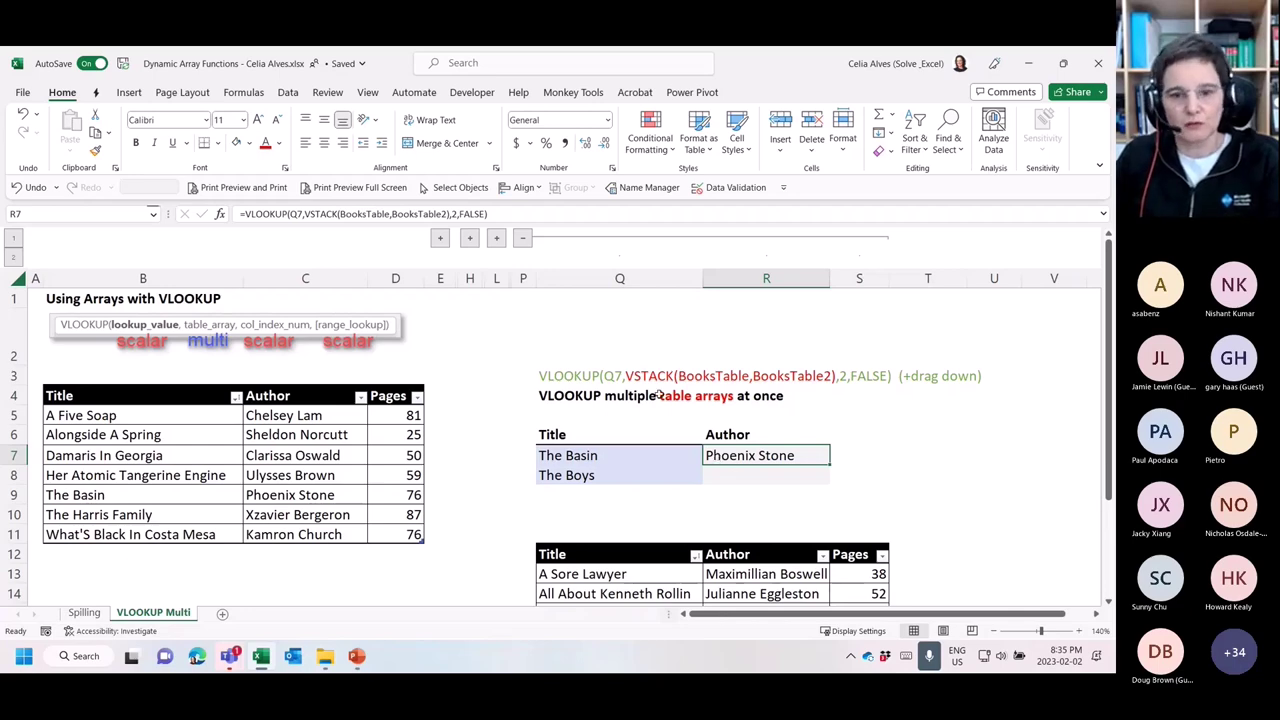
# Clear the formula in R7 and look over the BooksTable and BooksTable2 source tables
pyautogui.press('Delete')
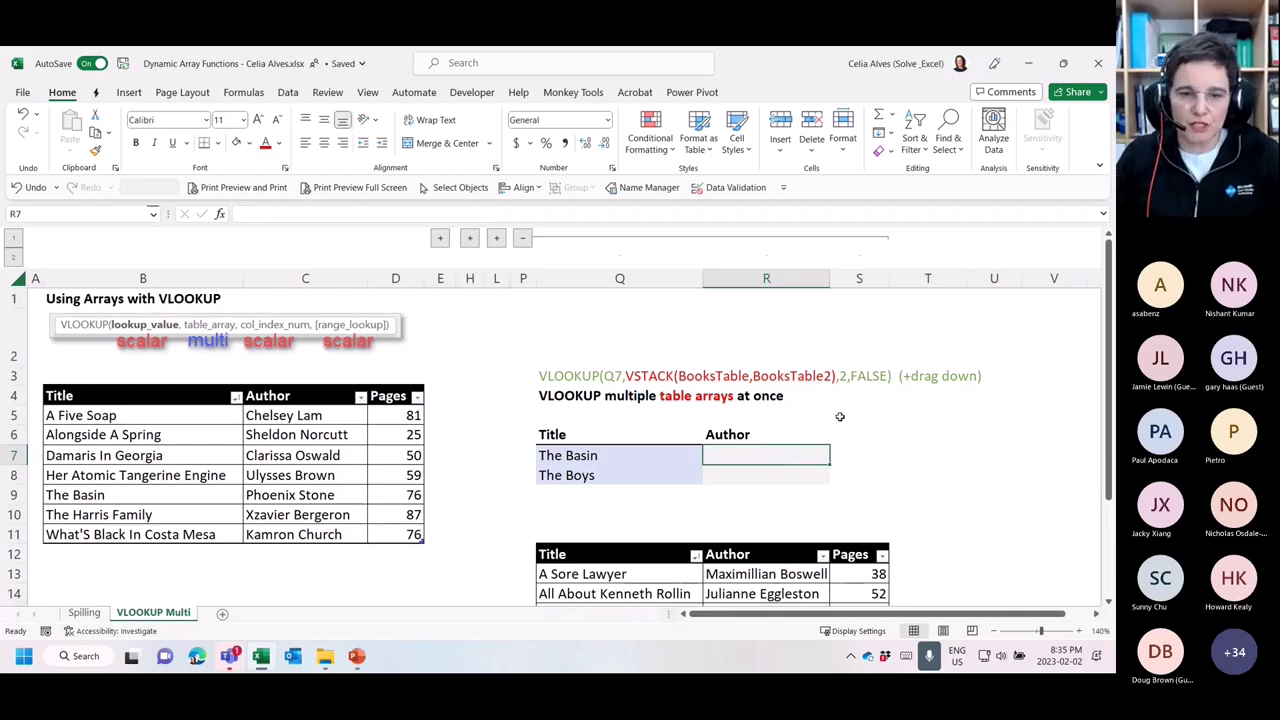
pyautogui.scroll(-2, 830, 414)
pyautogui.scroll(2, 826, 414)
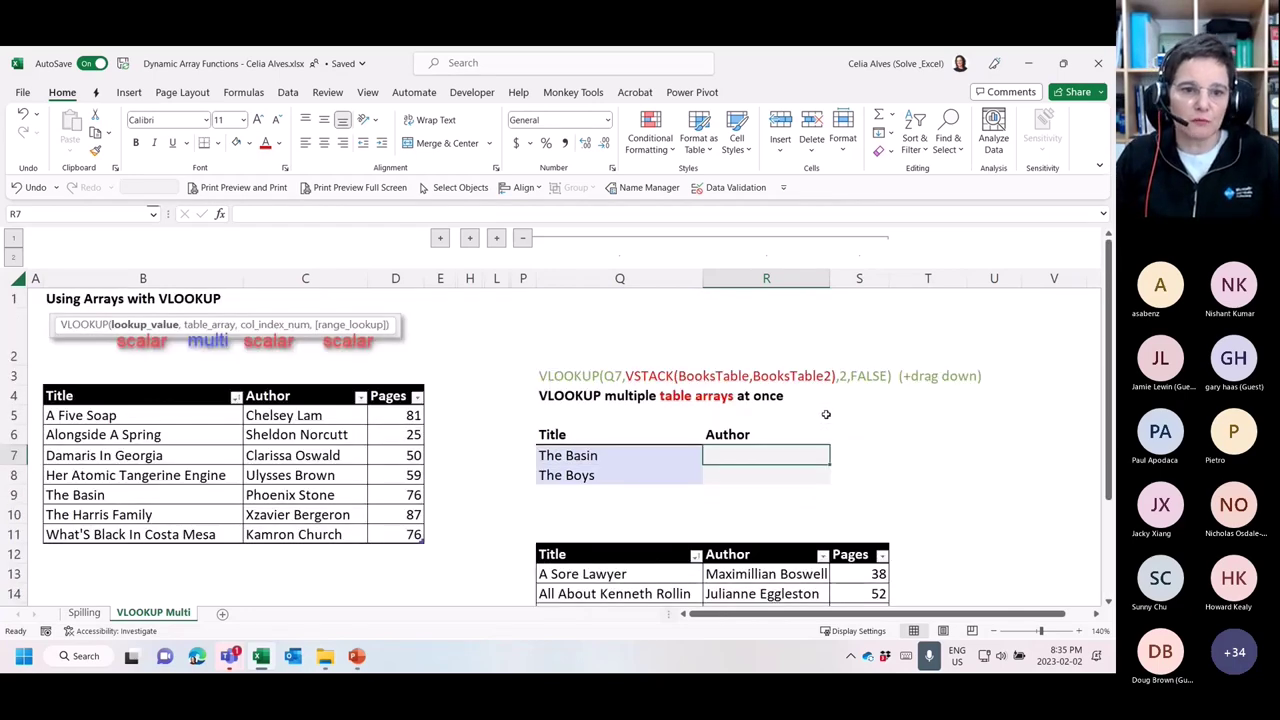
pyautogui.scroll(-1, 826, 414)
pyautogui.click(120, 355)
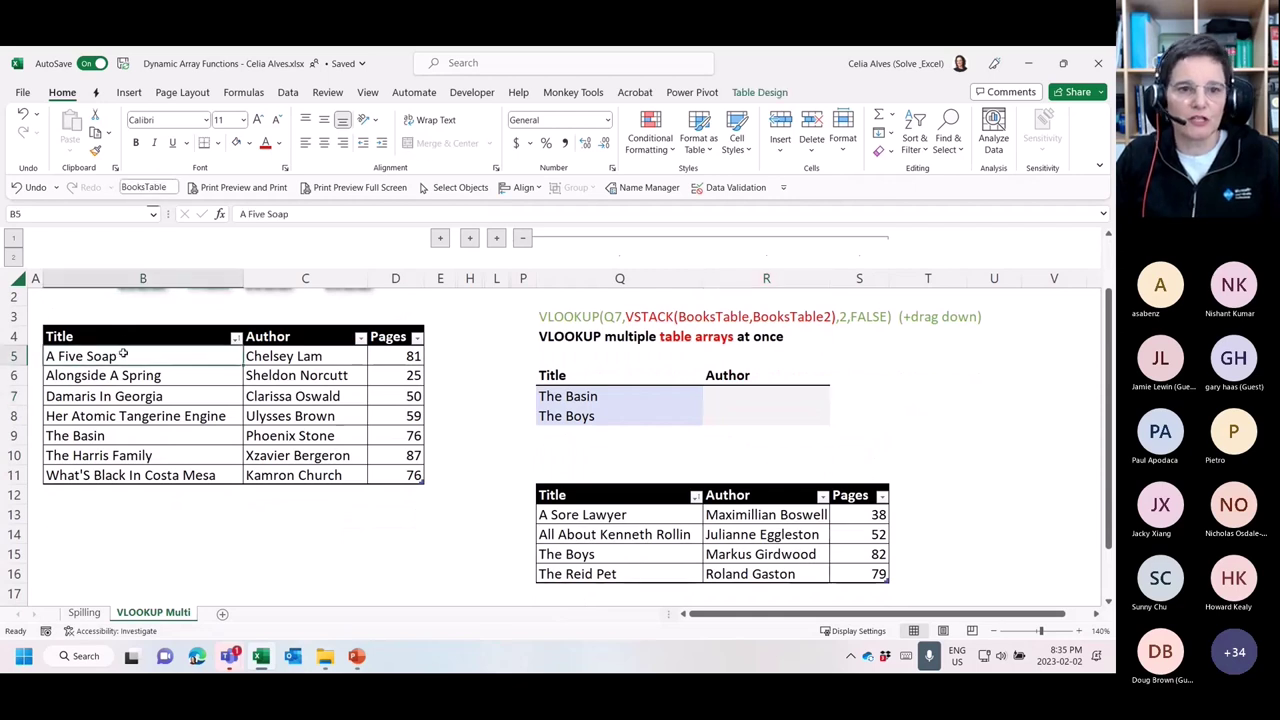
pyautogui.click(630, 518)
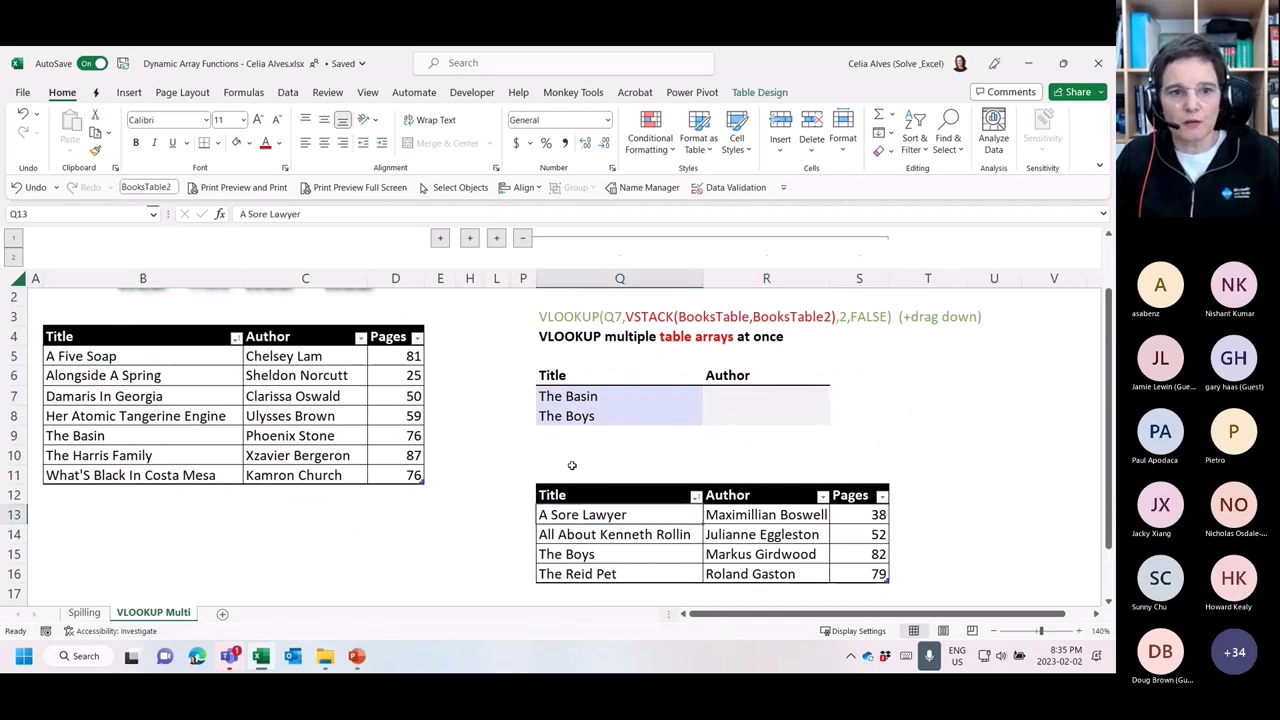
# Start a VLOOKUP formula in R7 with Q7 as the lookup value
pyautogui.click(715, 398)
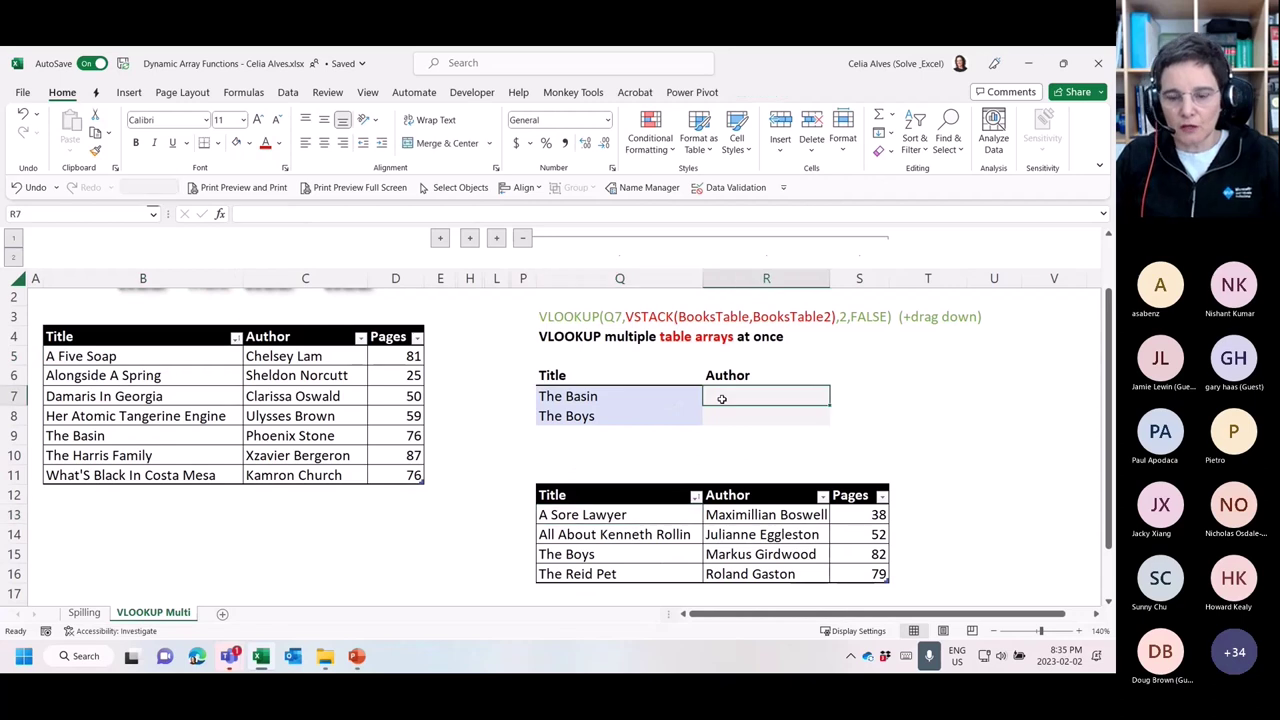
pyautogui.write('=')
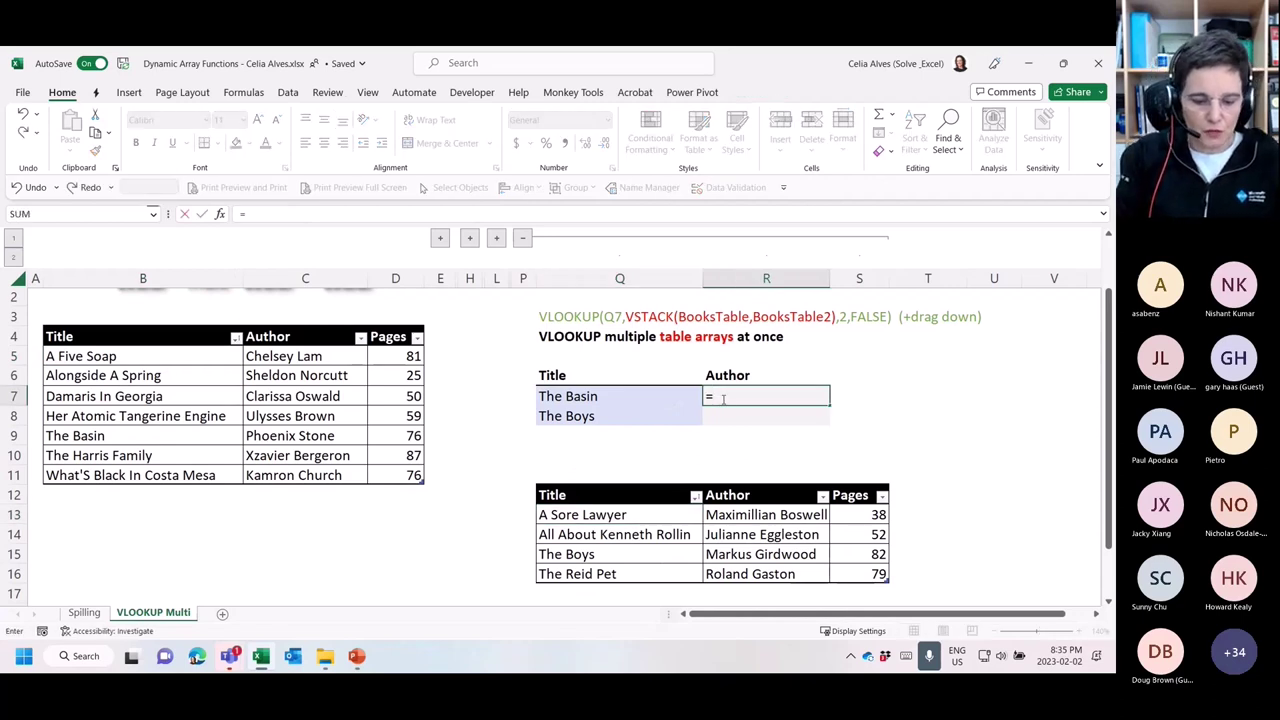
pyautogui.write('v')
pyautogui.press('BackSpace')
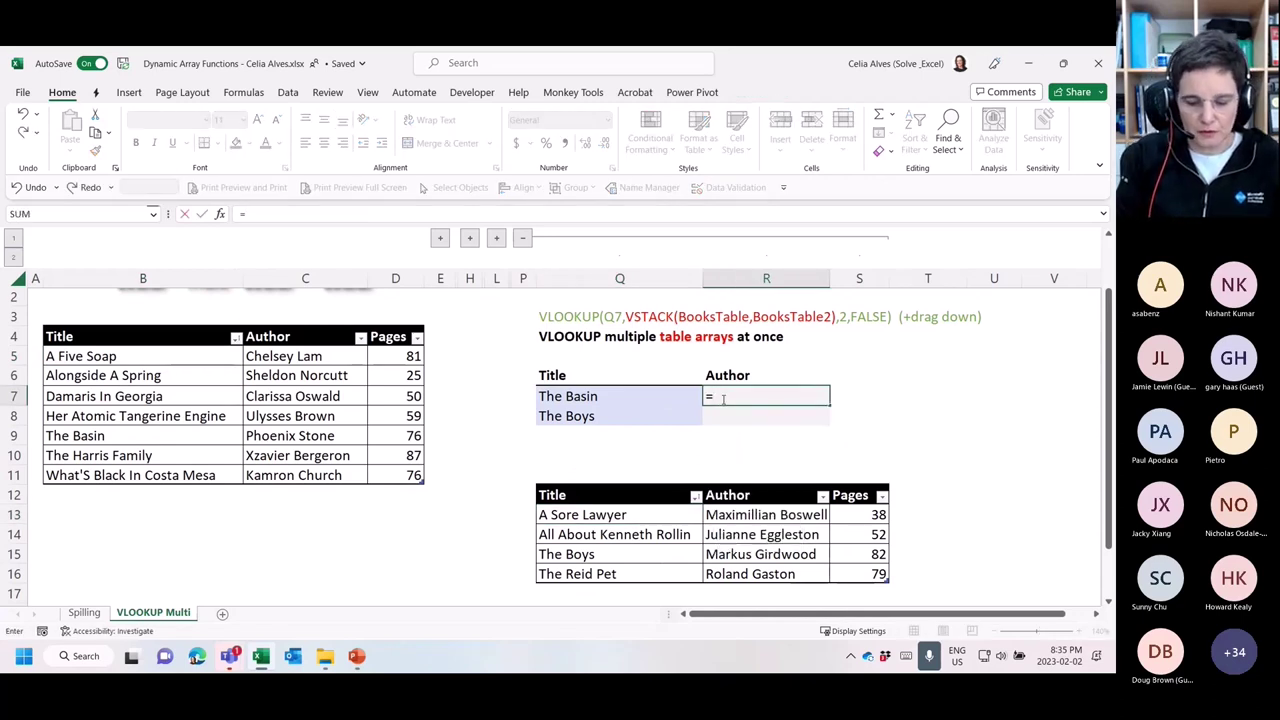
pyautogui.write('vloo')
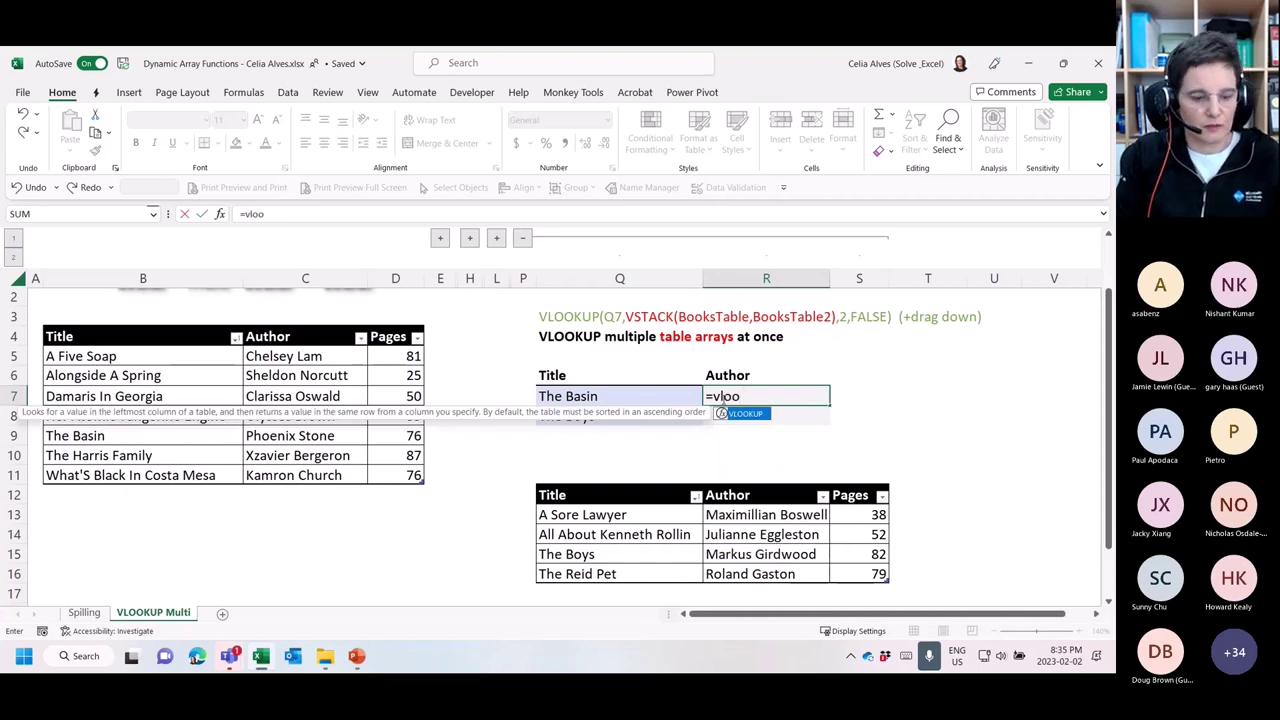
pyautogui.press('Tab')
pyautogui.scroll(1, 695, 385)
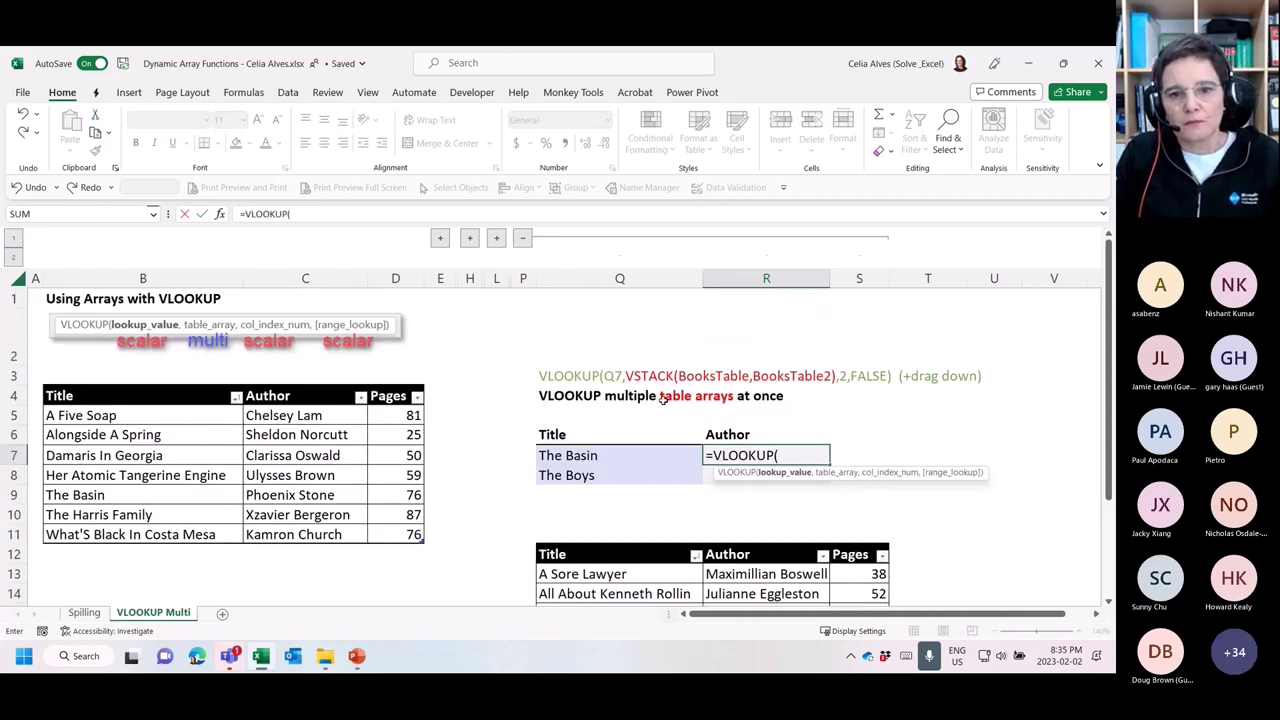
pyautogui.click(616, 458)
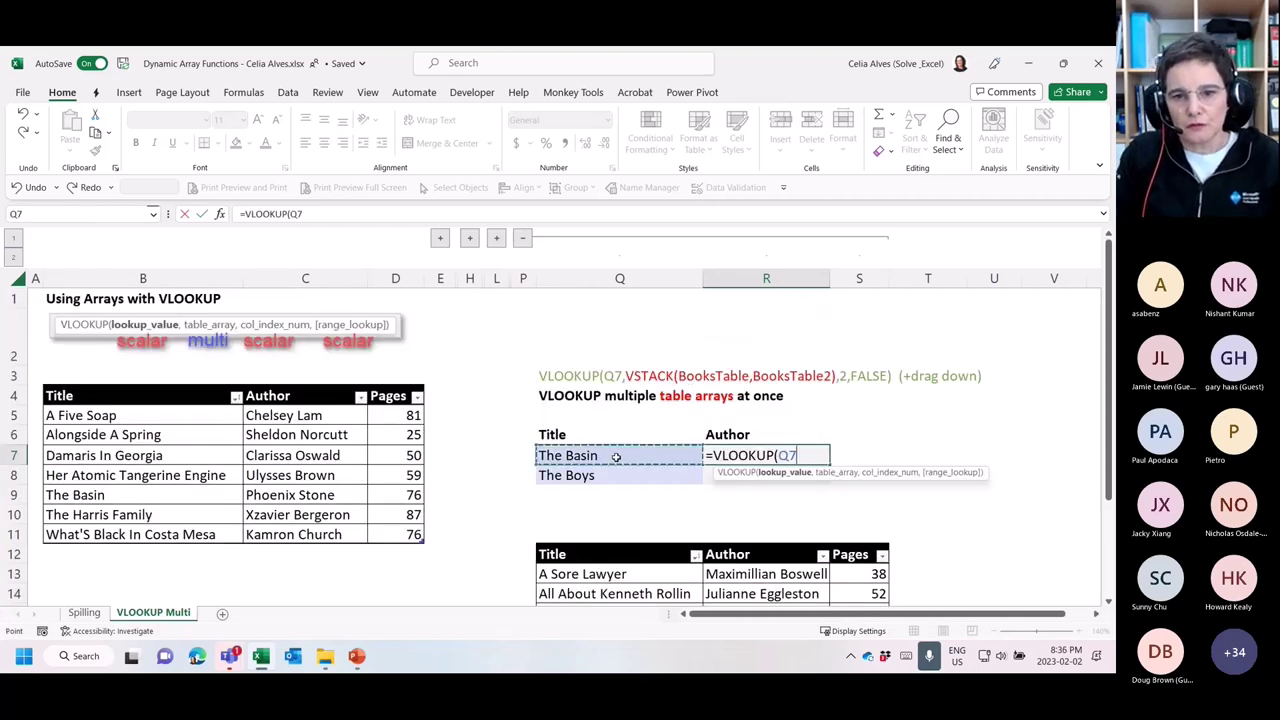
pyautogui.write(',')
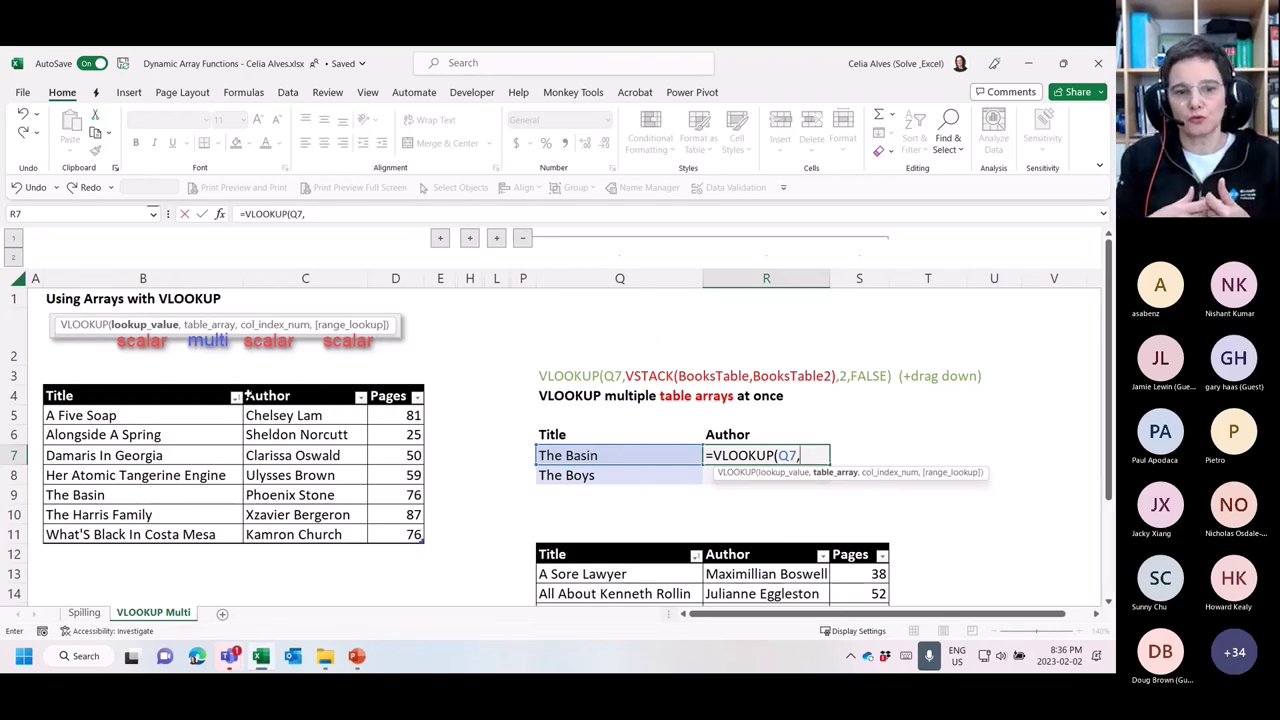
# Use VSTACK(BooksTable,BooksTable2) as the VLOOKUP table array and set the column index to 2
pyautogui.write('vstack')
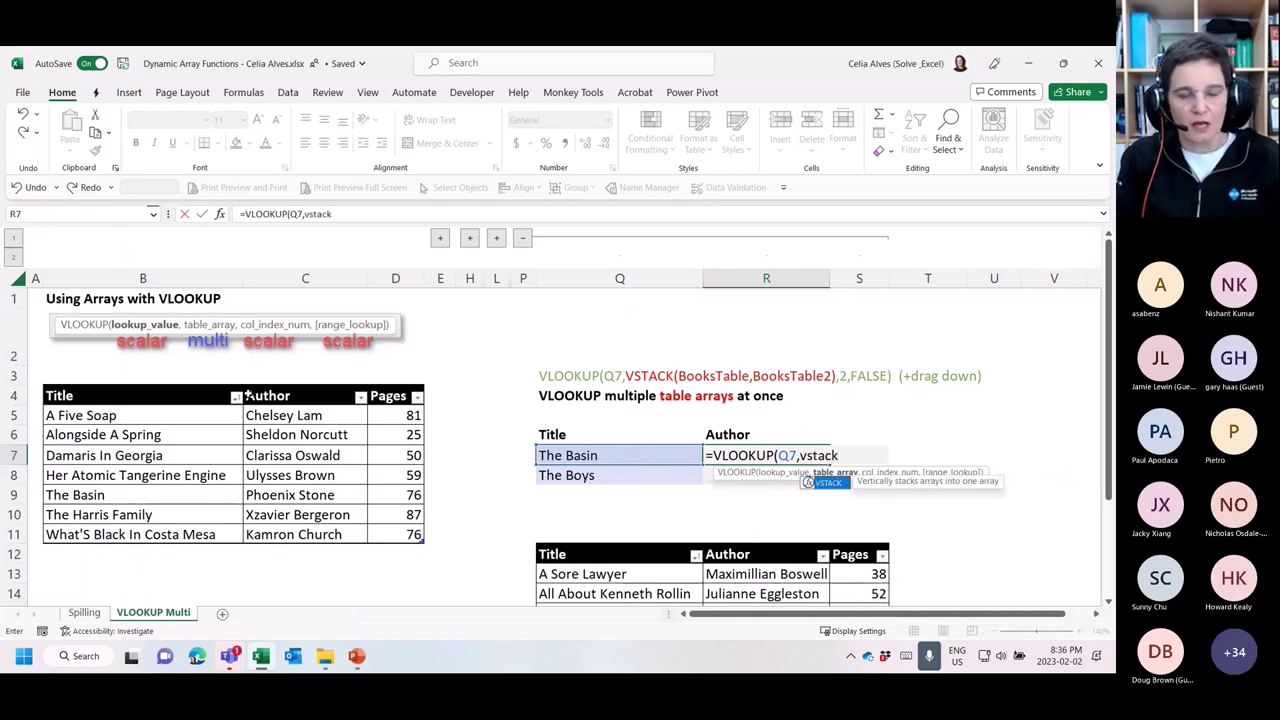
pyautogui.press('Tab')
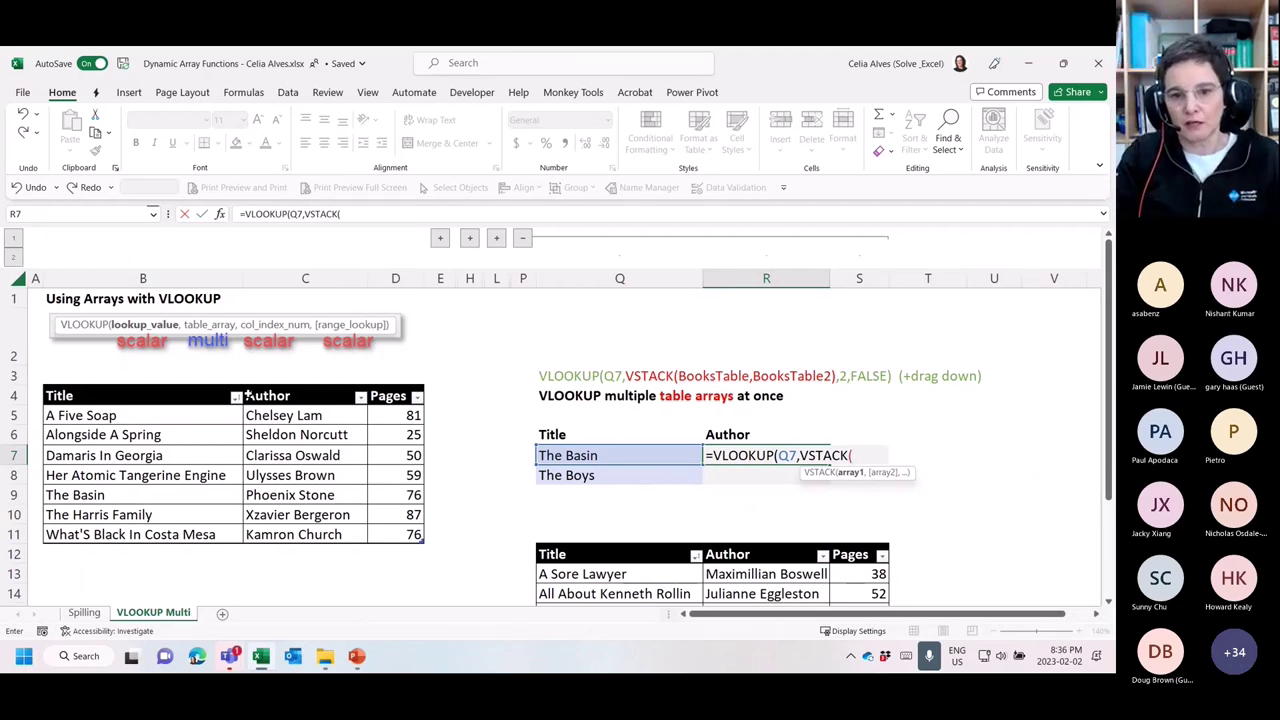
pyautogui.click(51, 390)
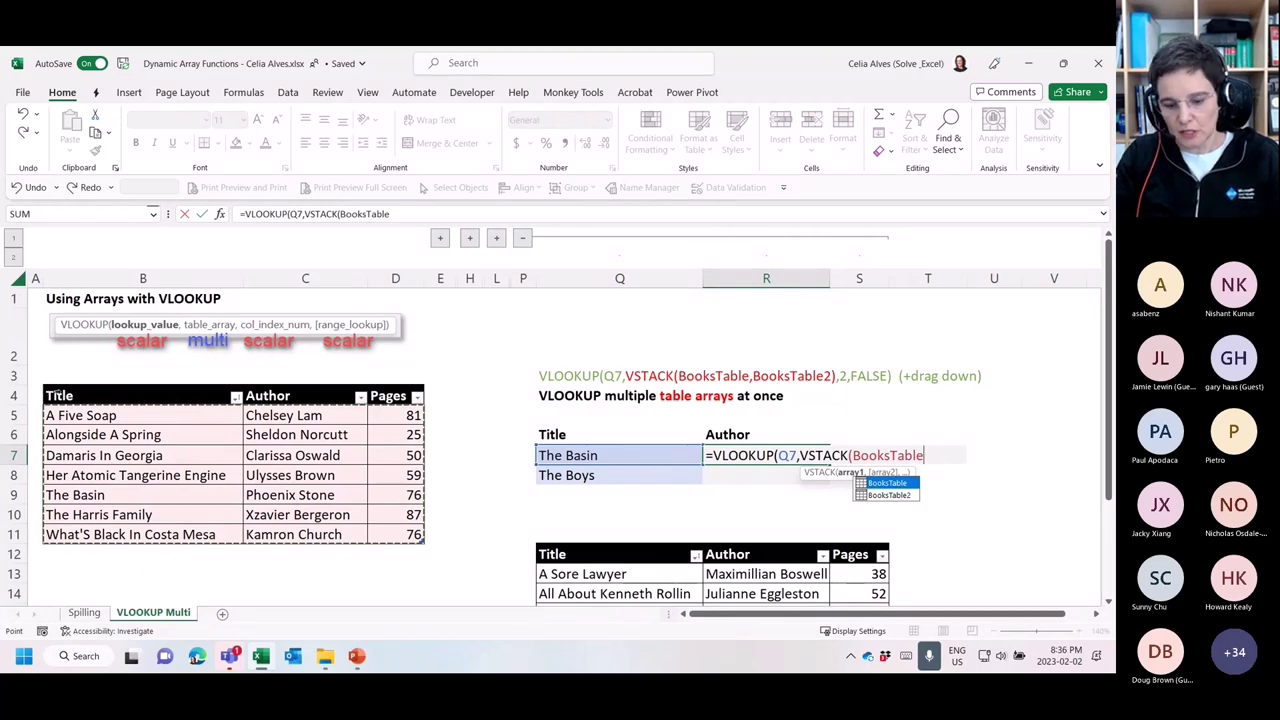
pyautogui.write(',')
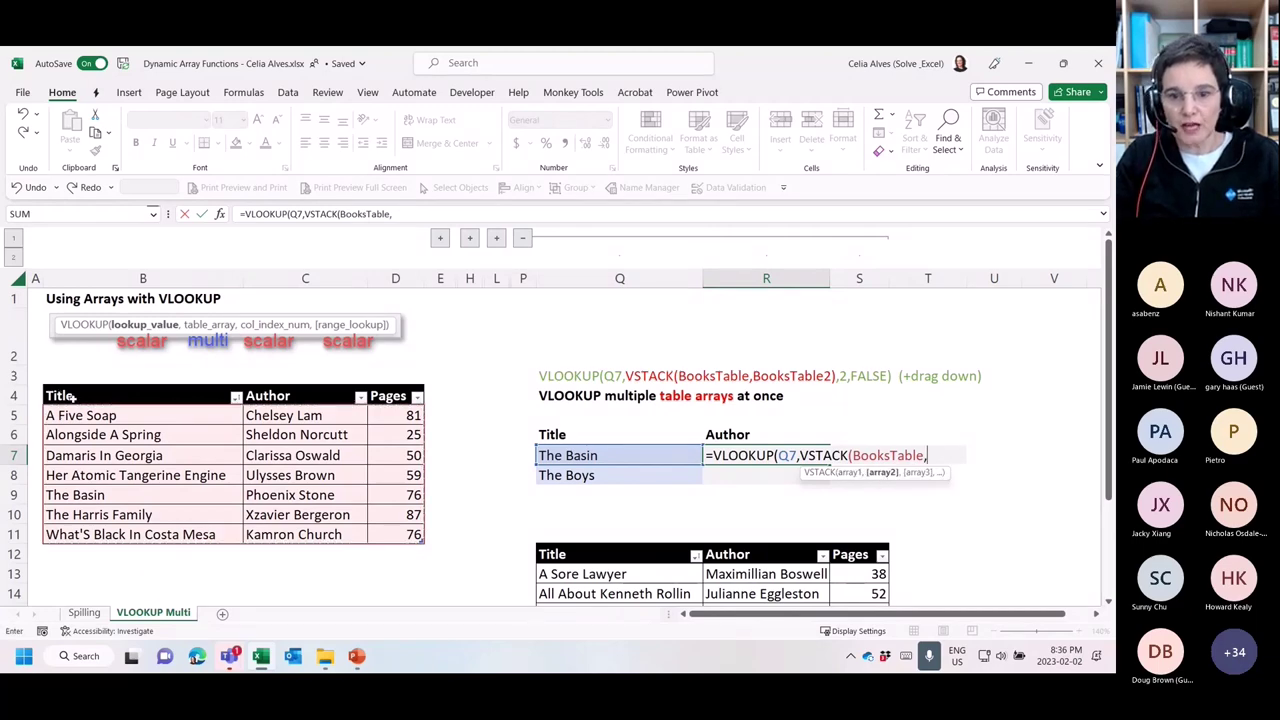
pyautogui.click(537, 545)
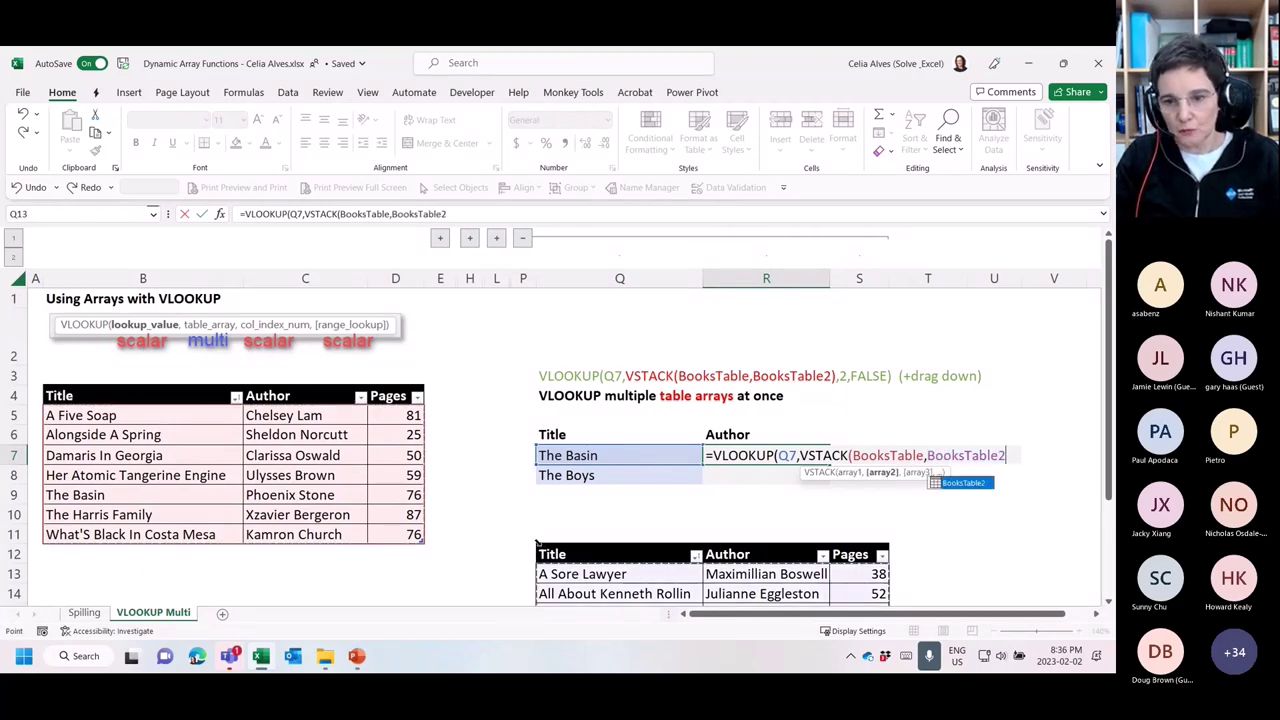
pyautogui.write(')')
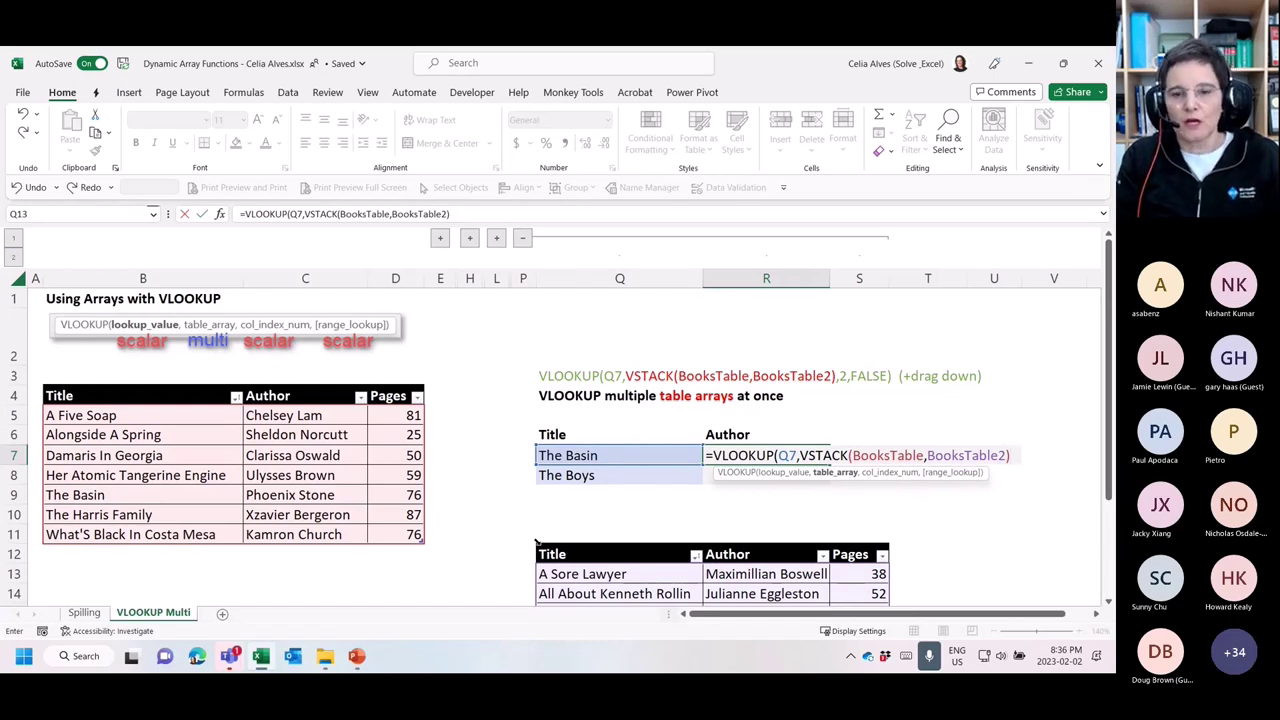
pyautogui.write(',')
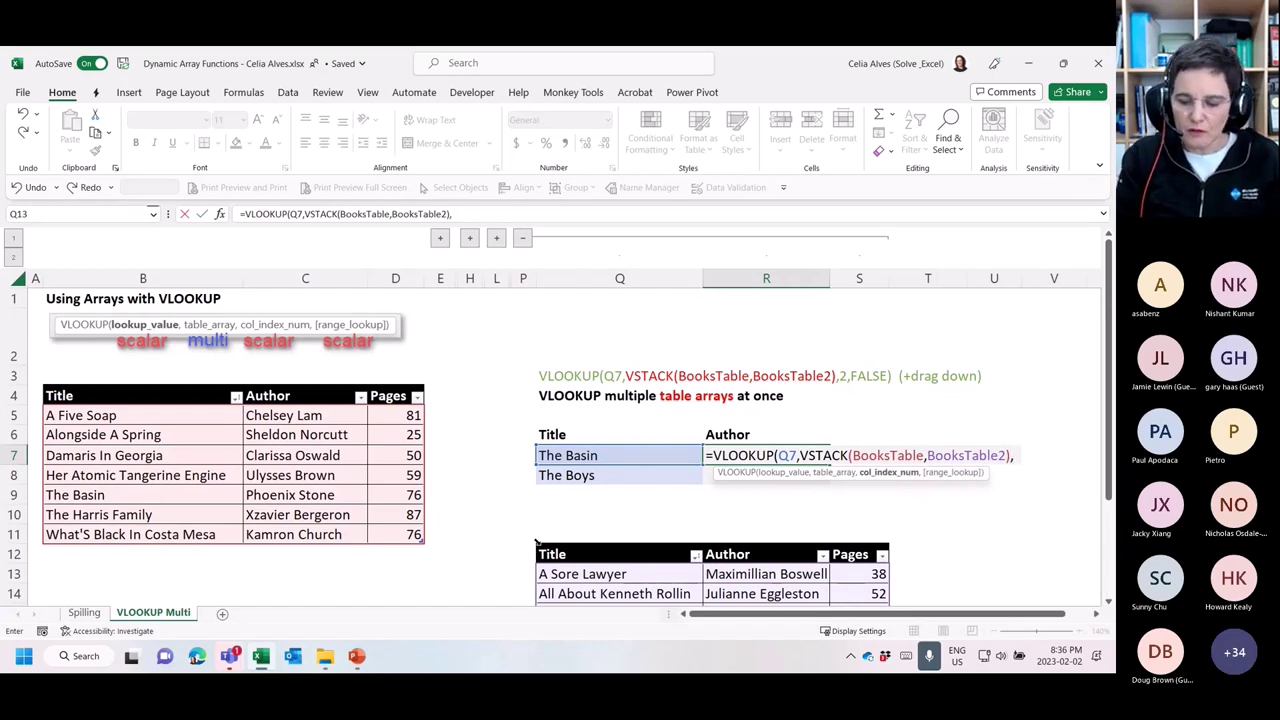
pyautogui.write('2,fa')
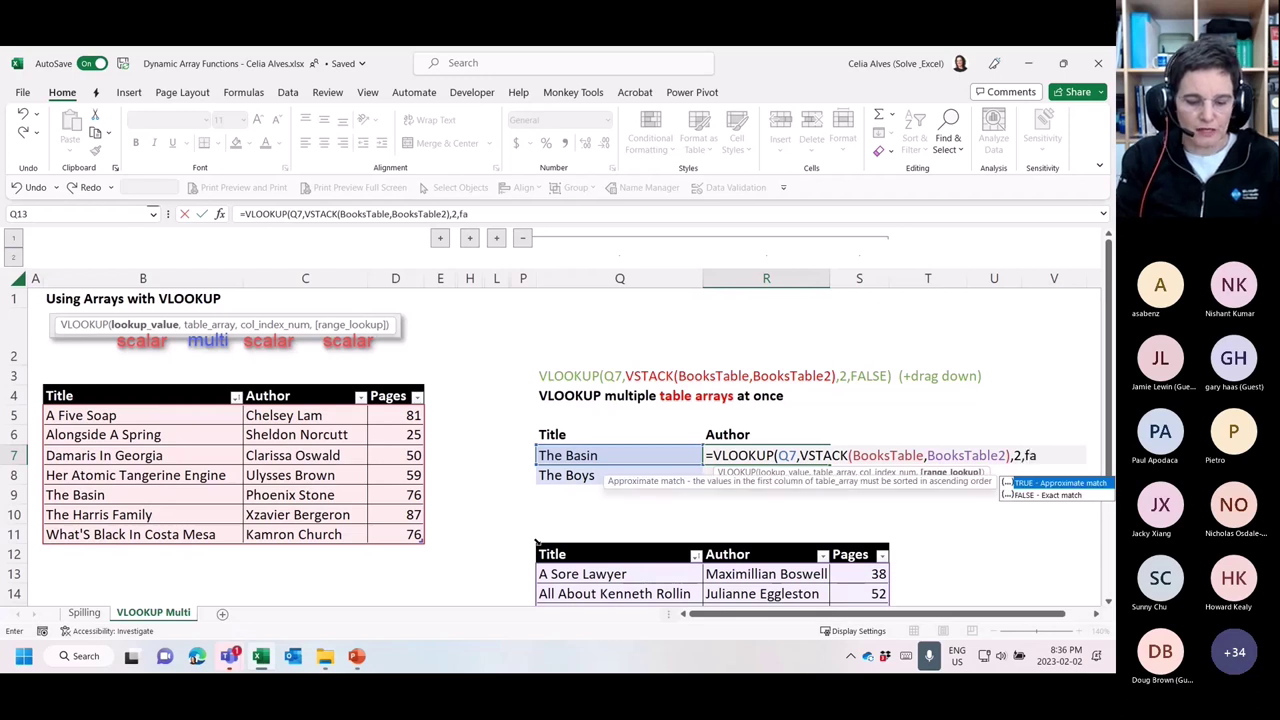
pyautogui.write('lse')
pyautogui.press('Tab')
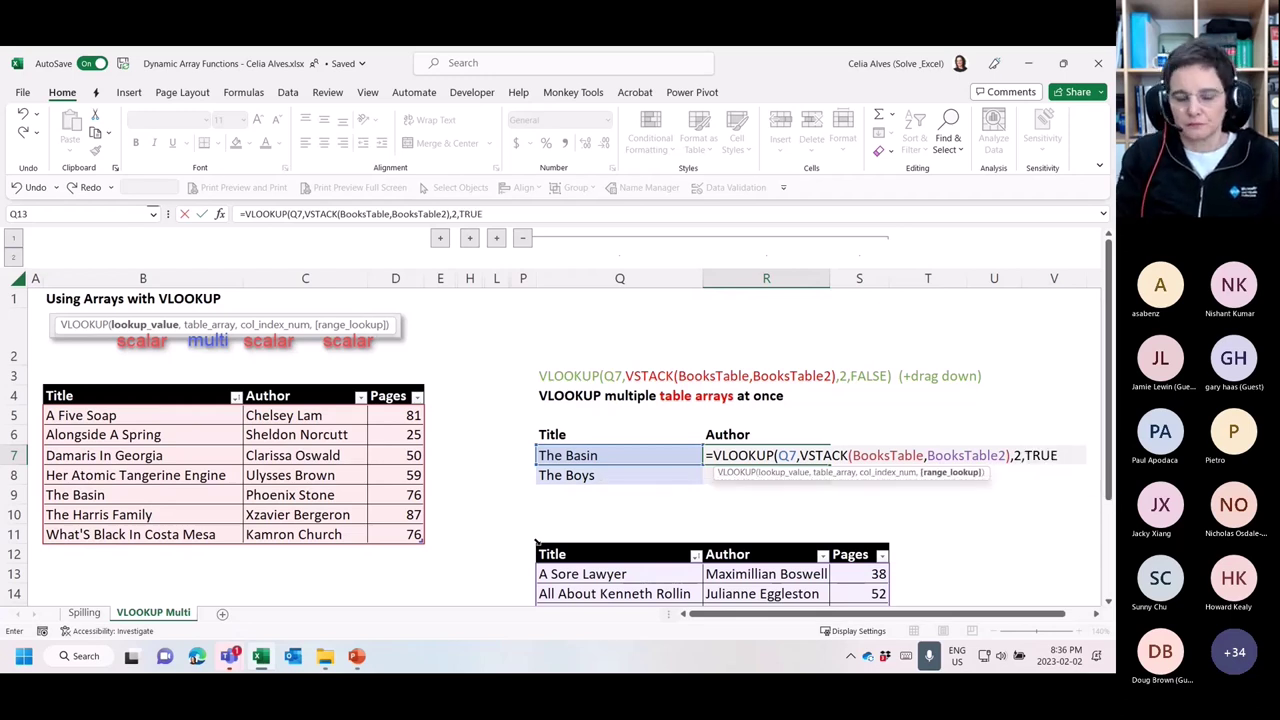
pyautogui.press('BackSpace')
pyautogui.press('BackSpace')
pyautogui.press('BackSpace')
pyautogui.press('BackSpace')
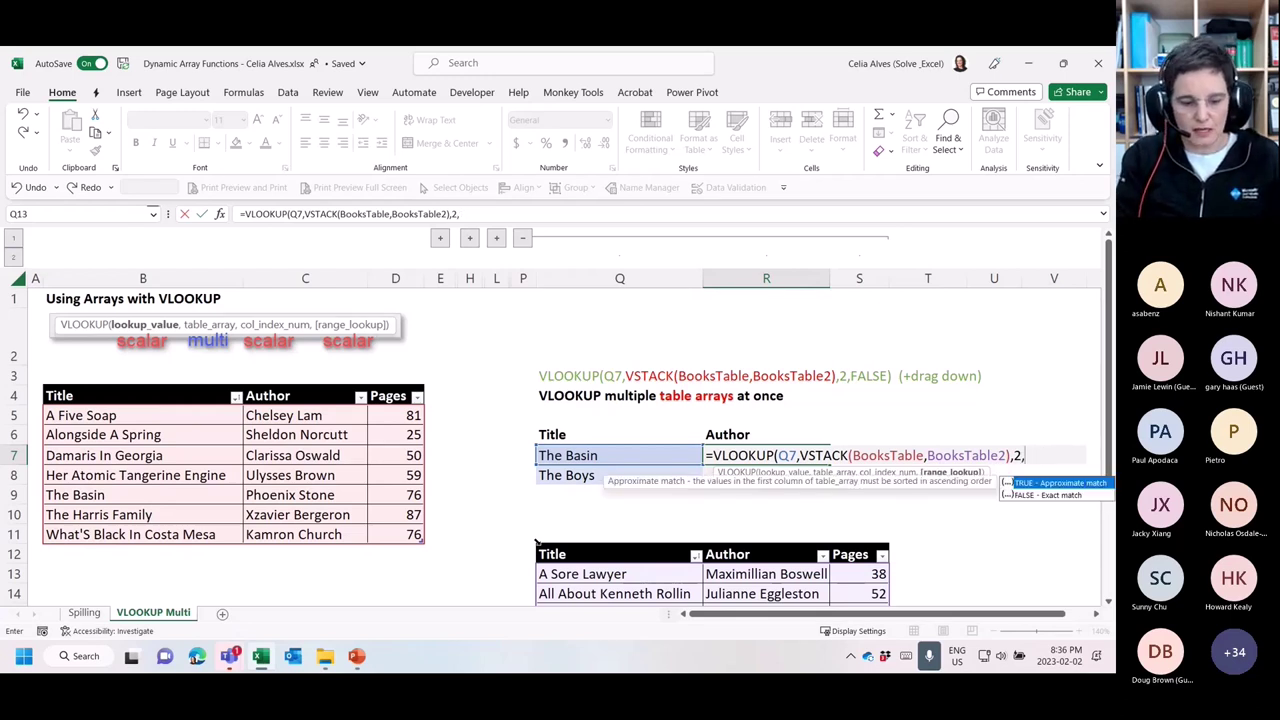
# Set the range lookup argument to FALSE for an exact match and complete the VLOOKUP formula in R7
pyautogui.write('fl')
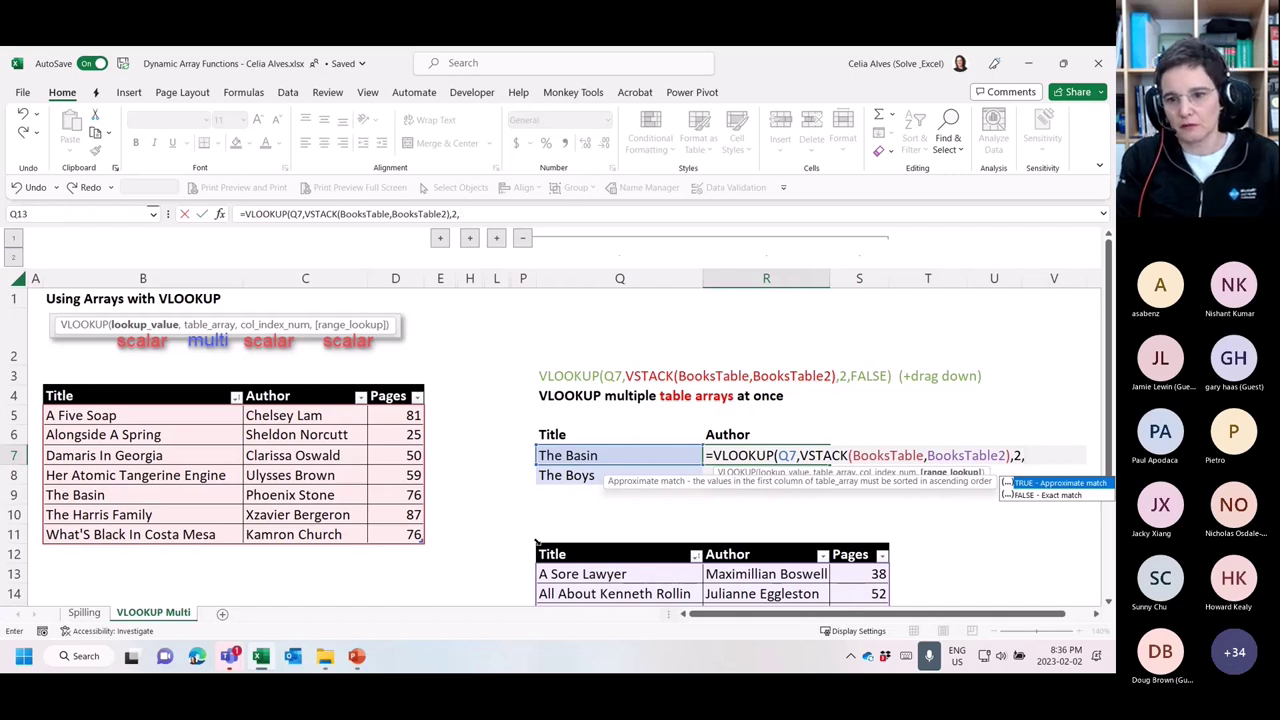
pyautogui.press('Down')
pyautogui.press('Tab')
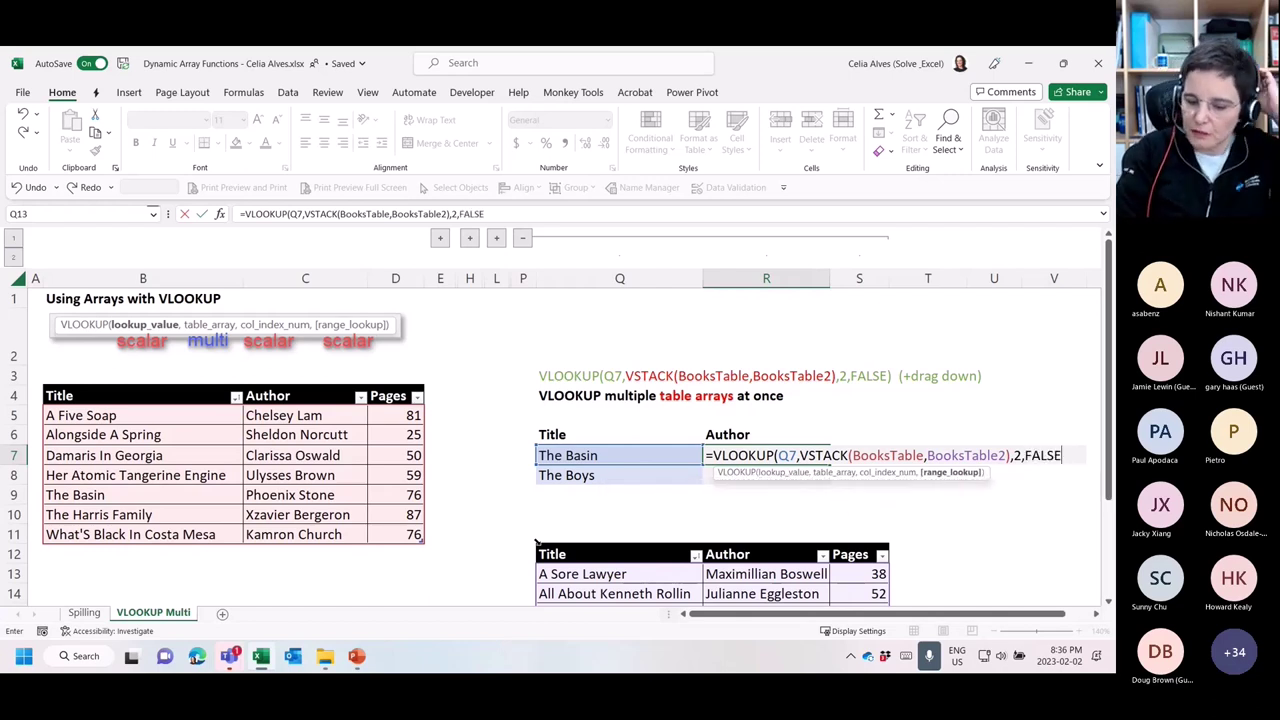
pyautogui.write(')')
pyautogui.press('Return')
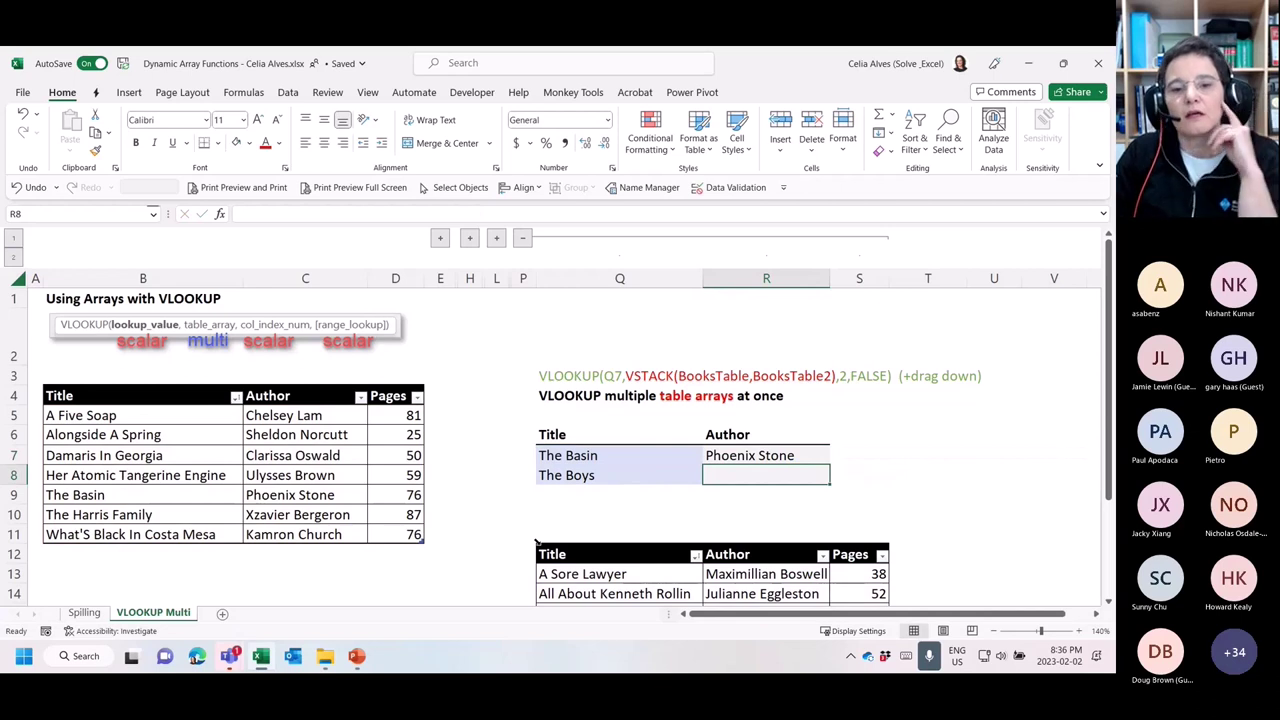
# Change the lookup value in R7's VLOOKUP formula from a single cell to the range Q7:Q8
pyautogui.click(724, 455)
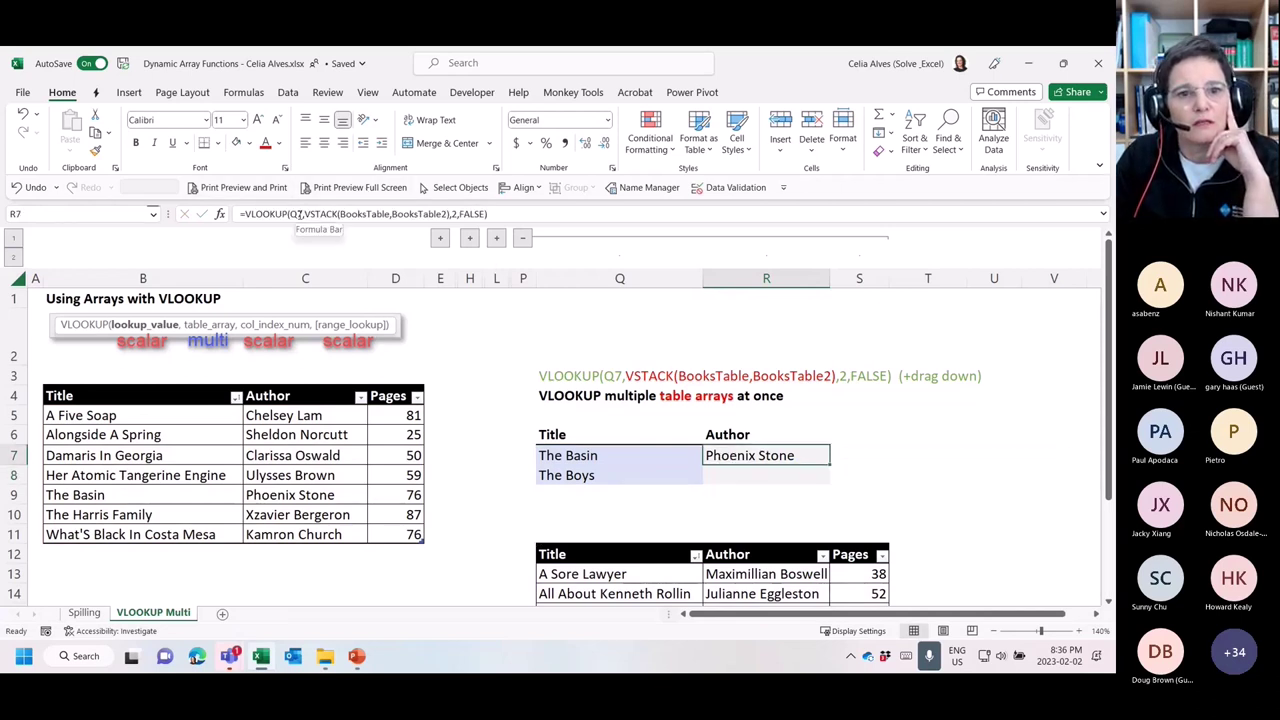
pyautogui.doubleClick(296, 214)
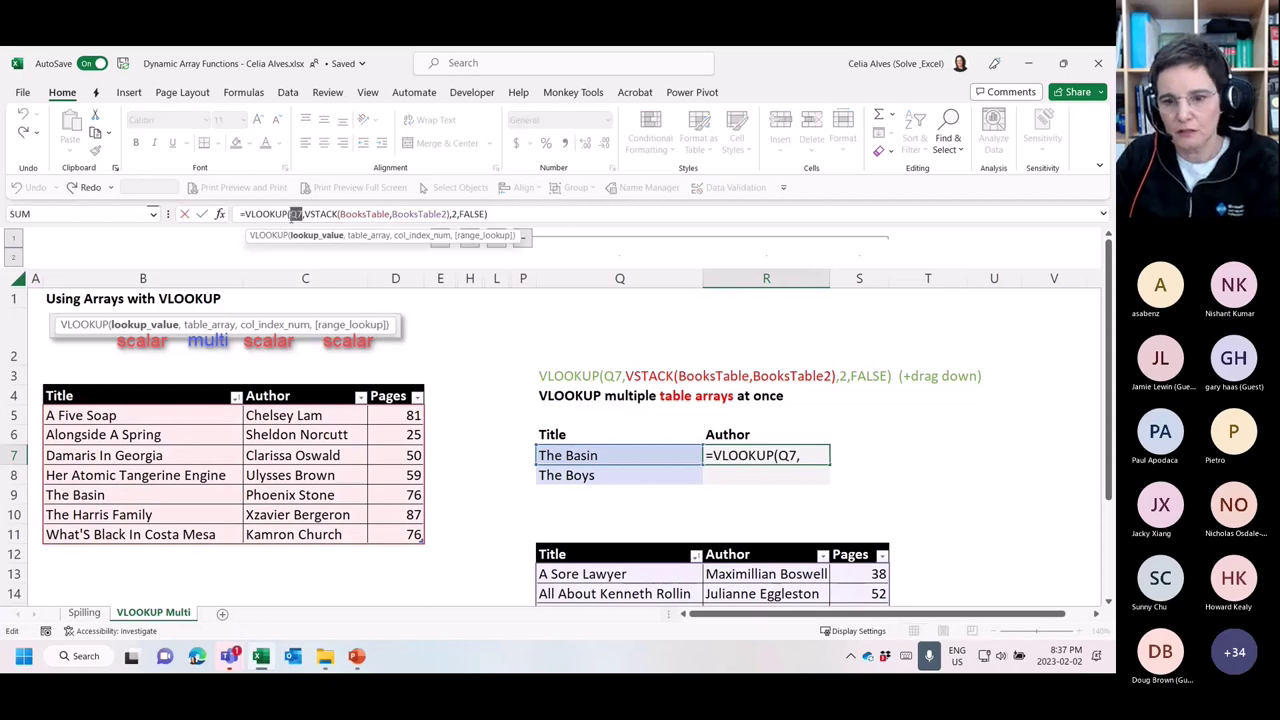
pyautogui.moveTo(605, 458); pyautogui.dragTo(606, 474)
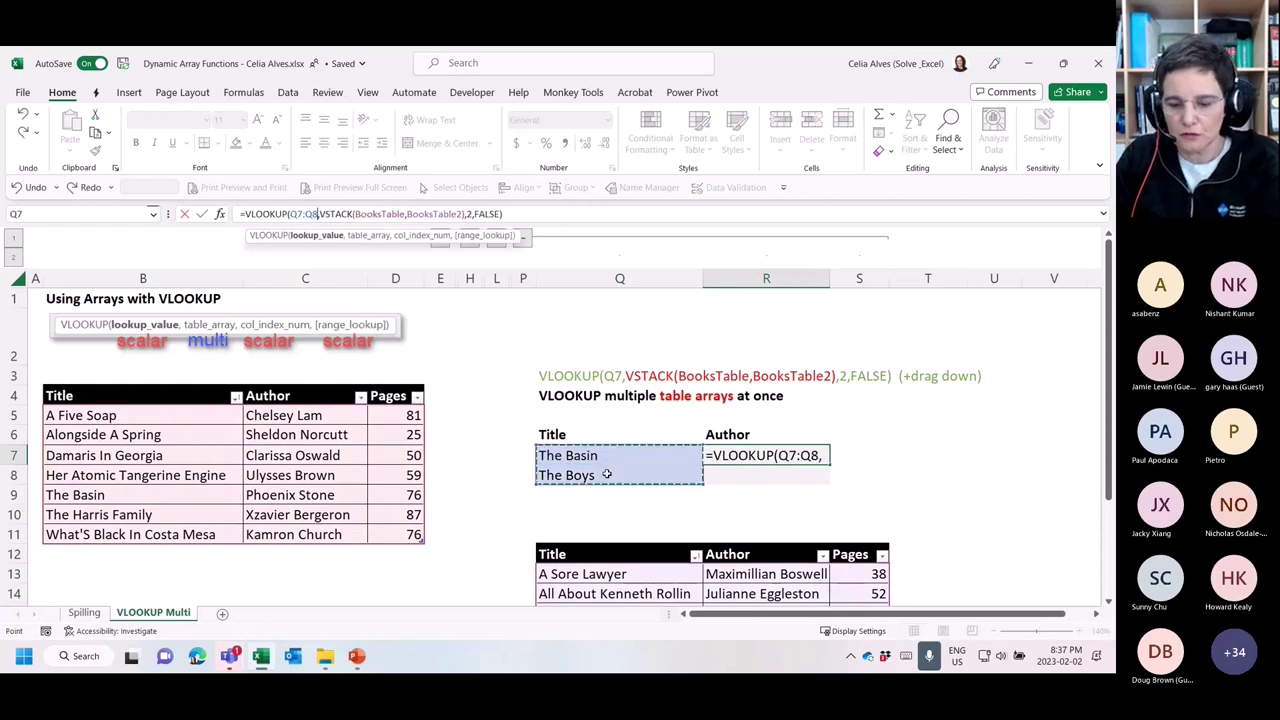
pyautogui.press('Return')
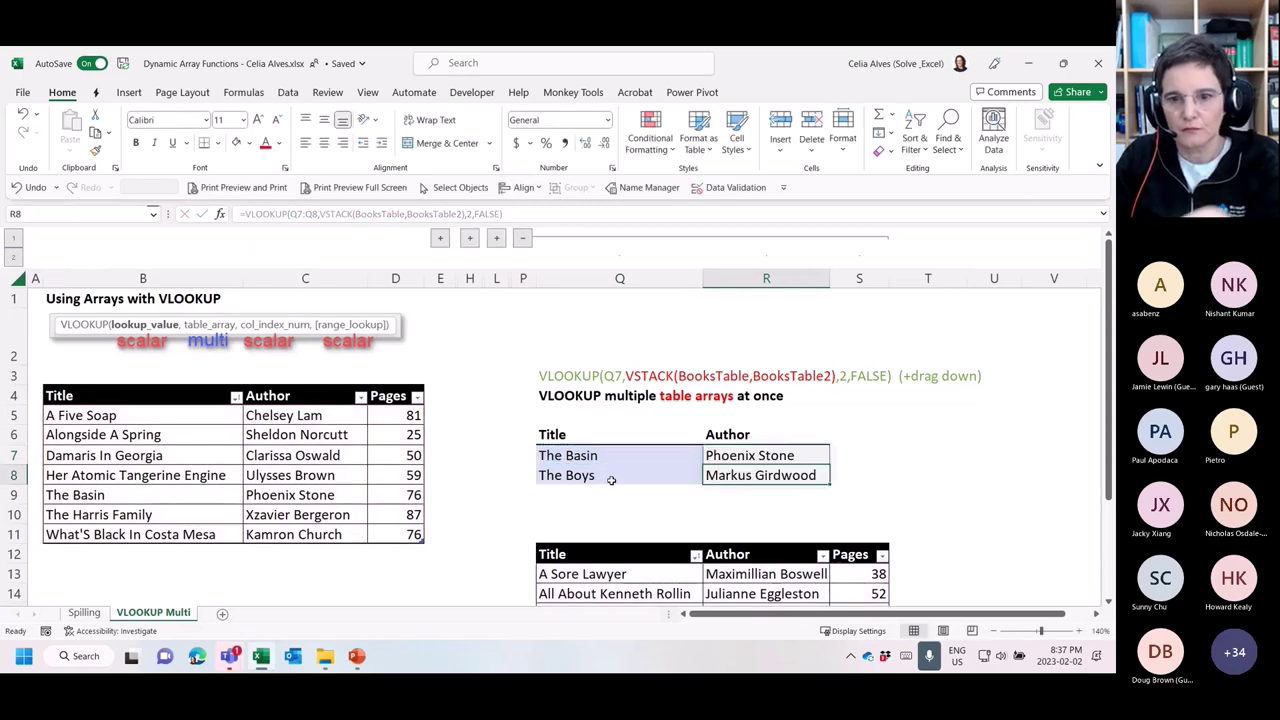
# Examine the VSTACK argument in R7's formula together with the lookup titles in Q7:Q8
pyautogui.click(737, 457)
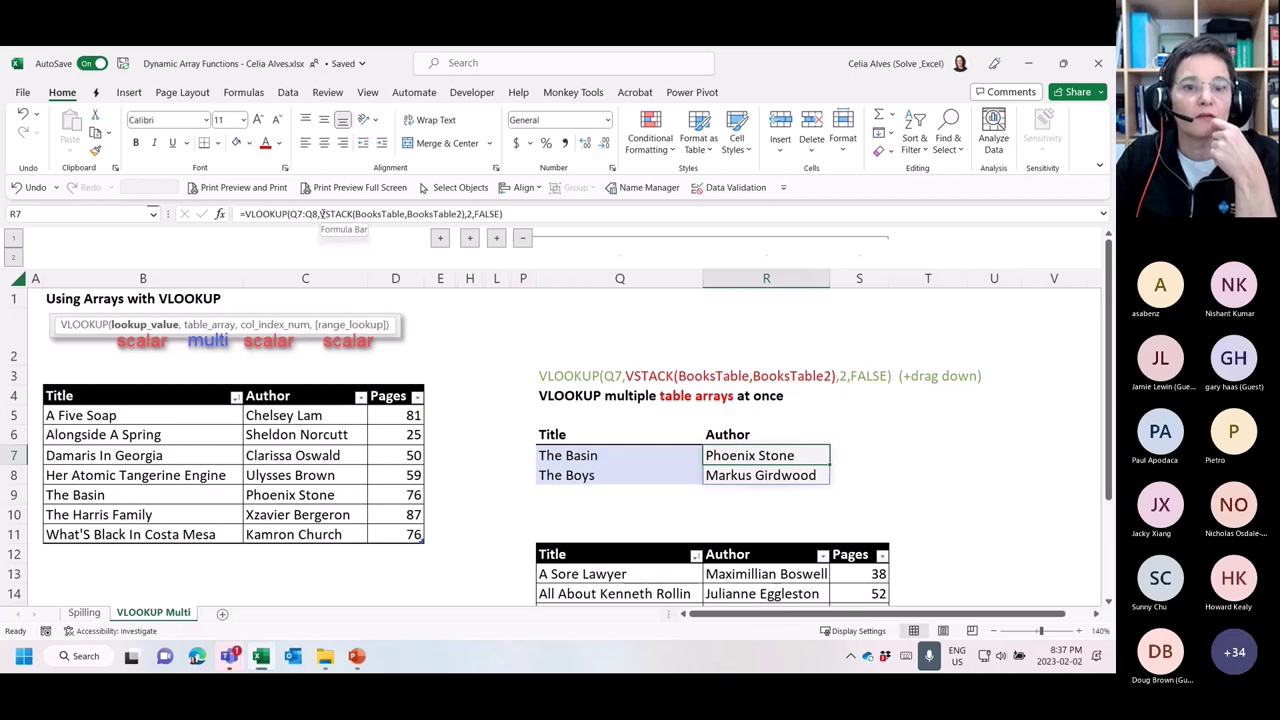
pyautogui.moveTo(322, 214); pyautogui.dragTo(465, 212)
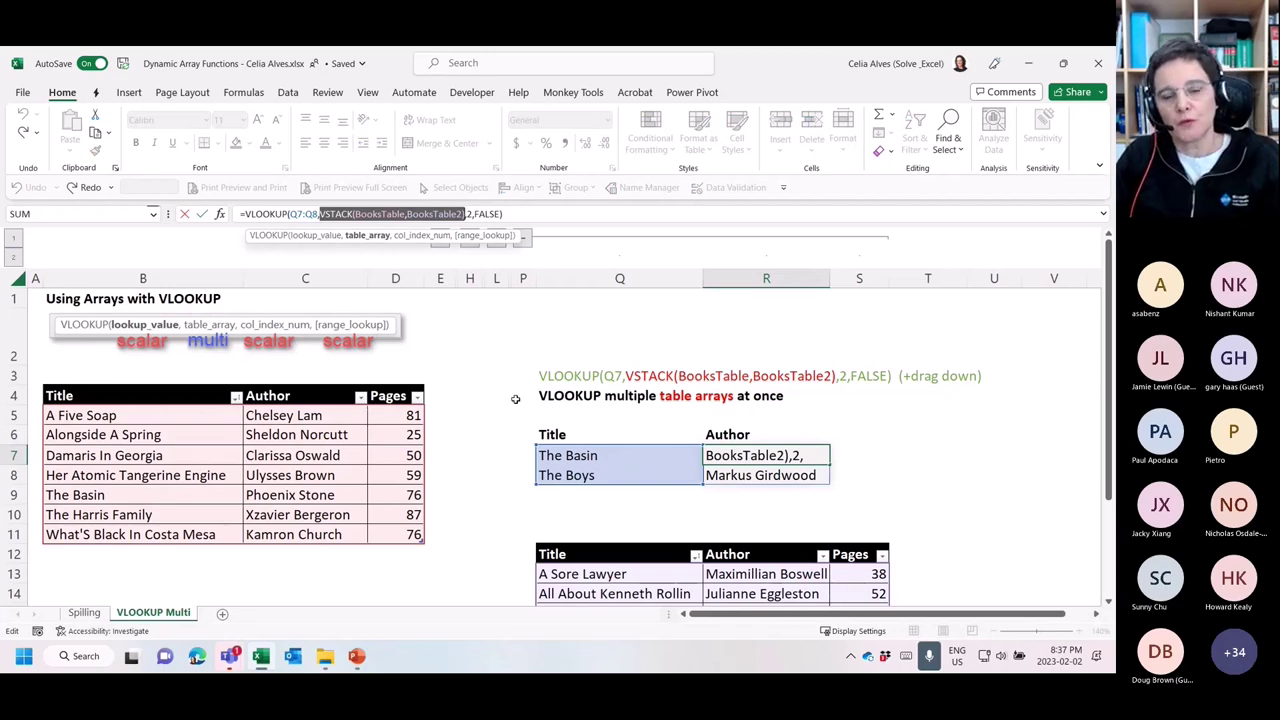
pyautogui.press('Escape')
pyautogui.moveTo(630, 455); pyautogui.dragTo(622, 485)
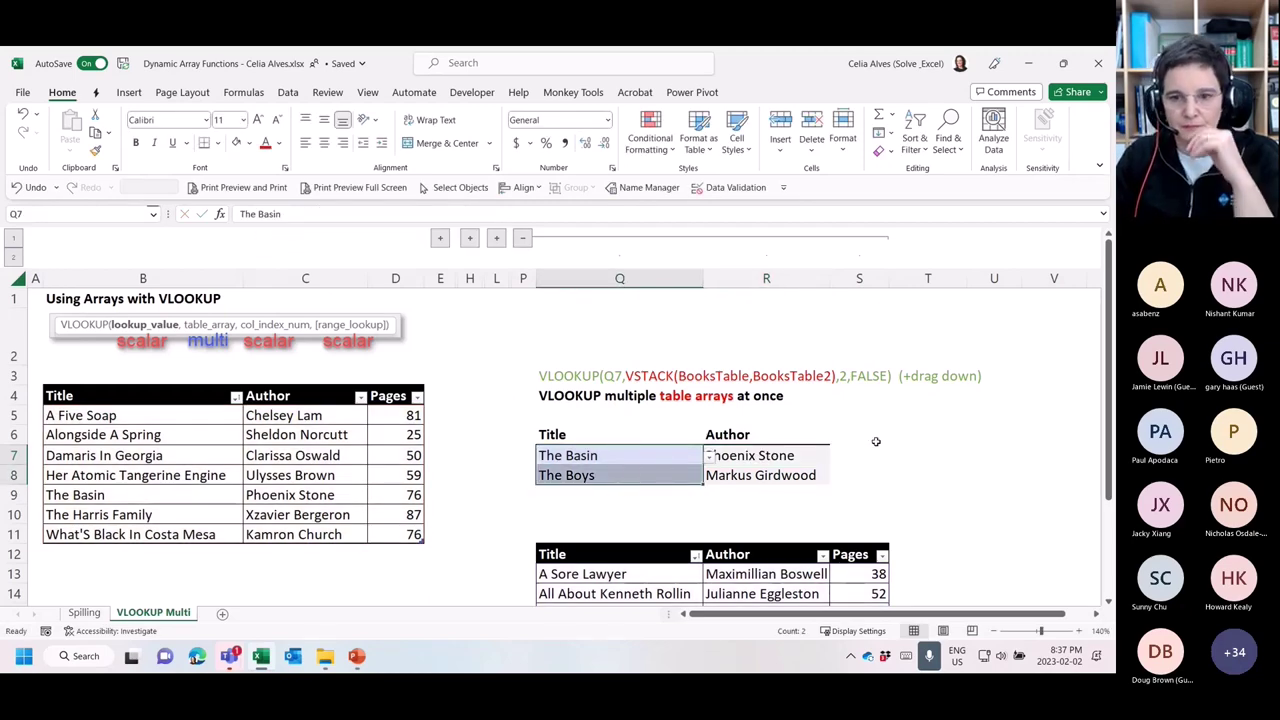
pyautogui.scroll(-3, 887, 438)
pyautogui.scroll(3, 885, 438)
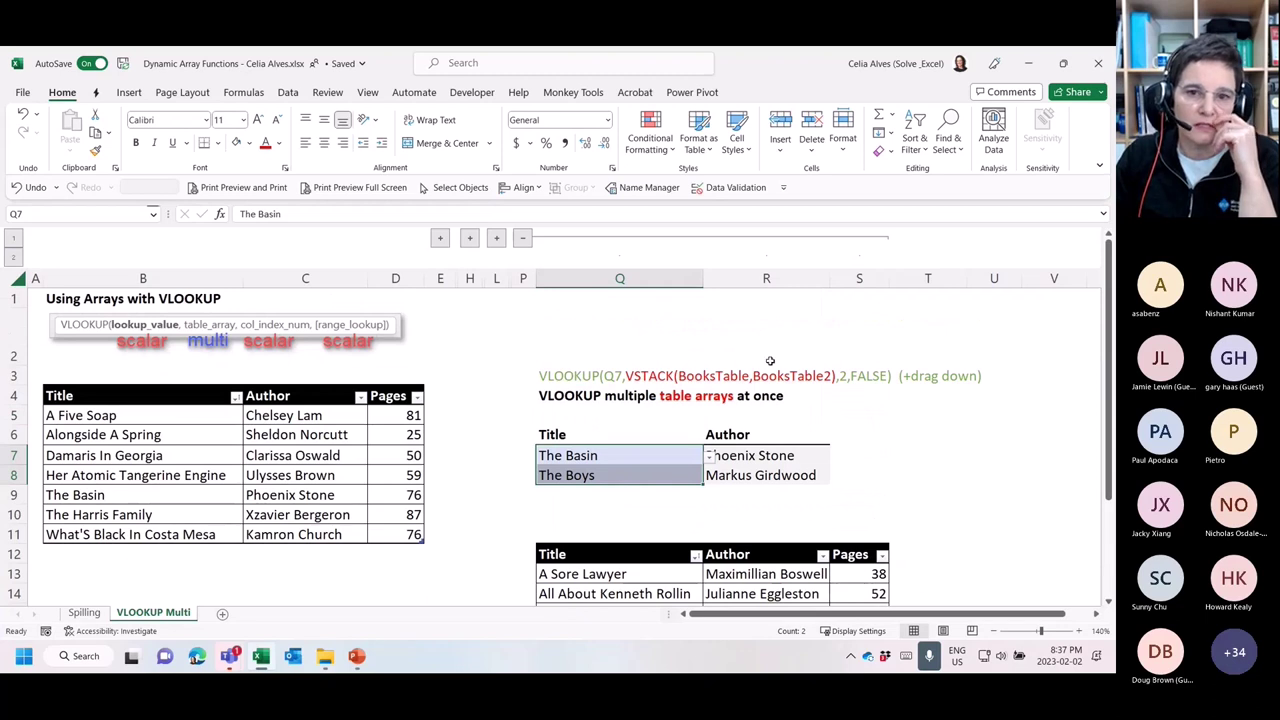
# Collapse the table arrays example and switch to the PowerPoint slide show on dynamic array formulas
pyautogui.click(525, 238)
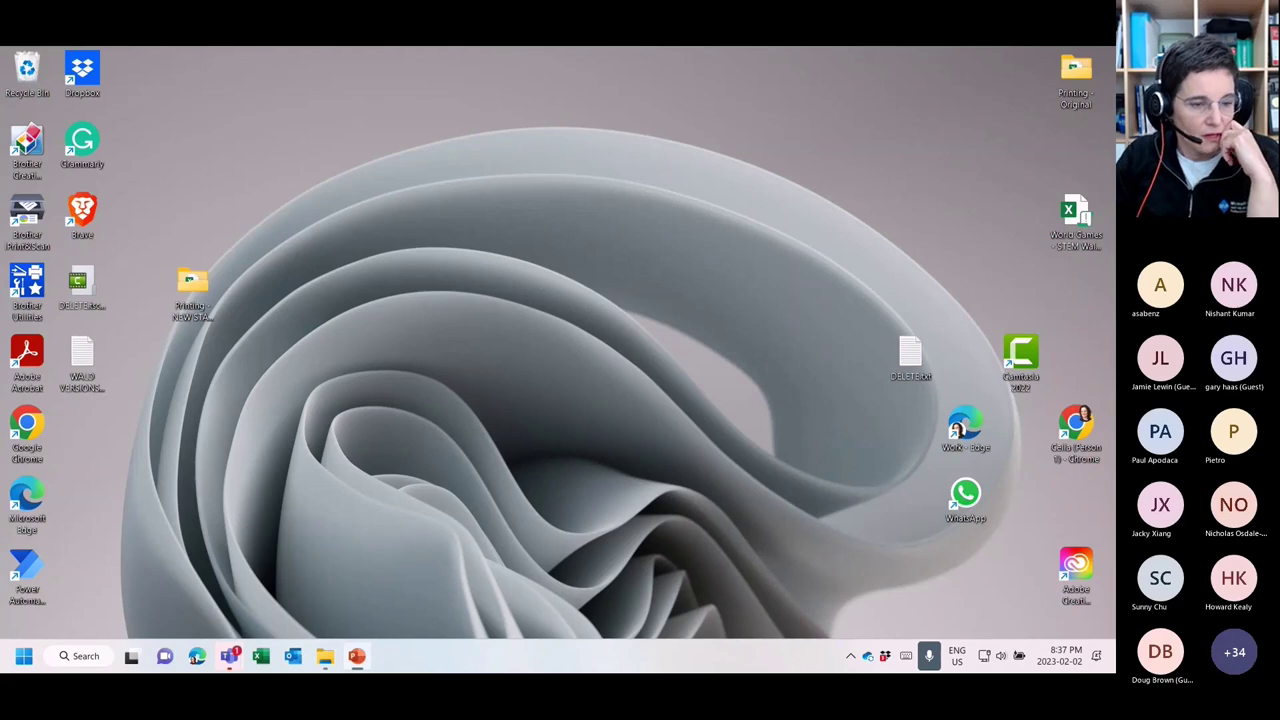
pyautogui.hotkey('alt', 'Tab')
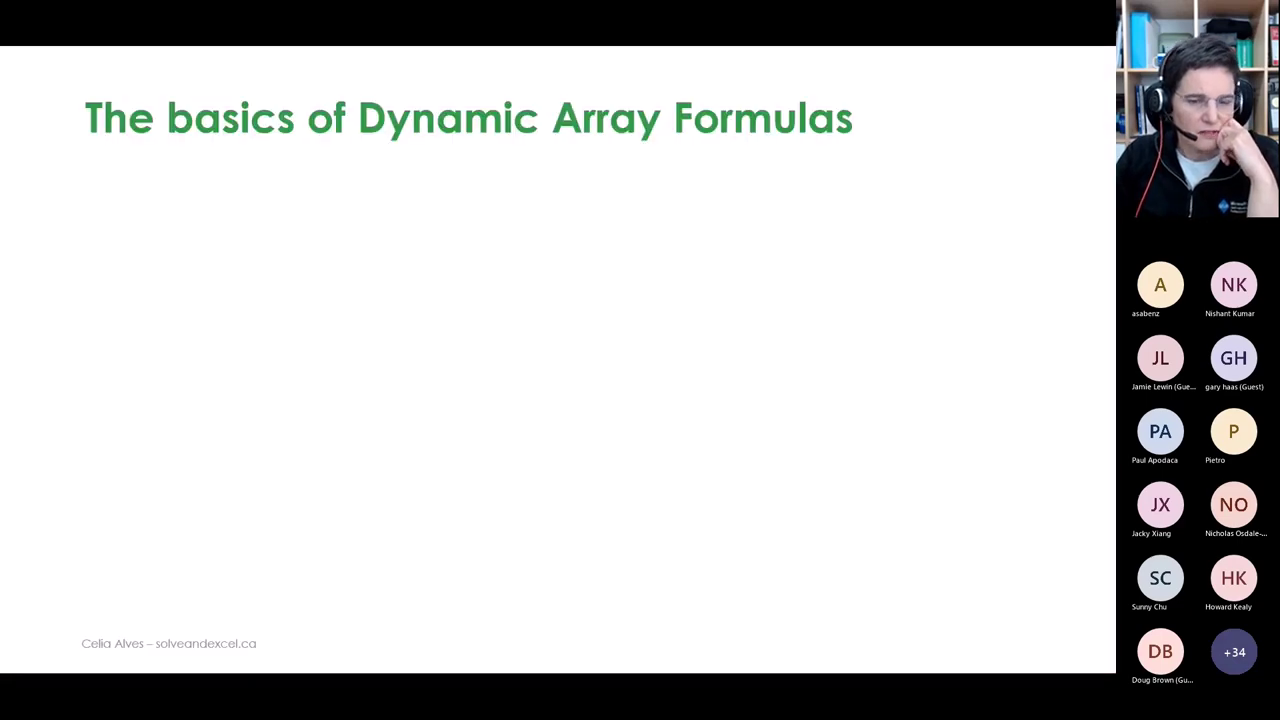
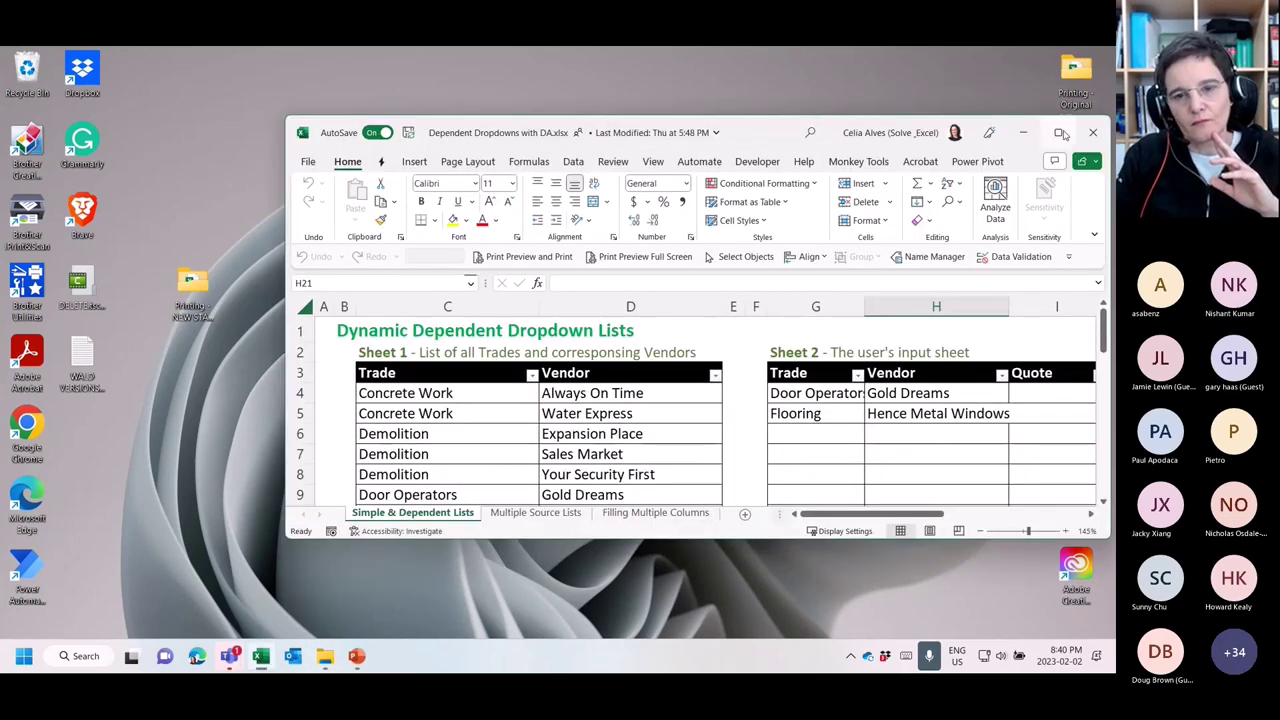
# Maximize the Dependent Dropdowns with DA workbook and zoom the sheet out to 117%
pyautogui.click(1058, 132)
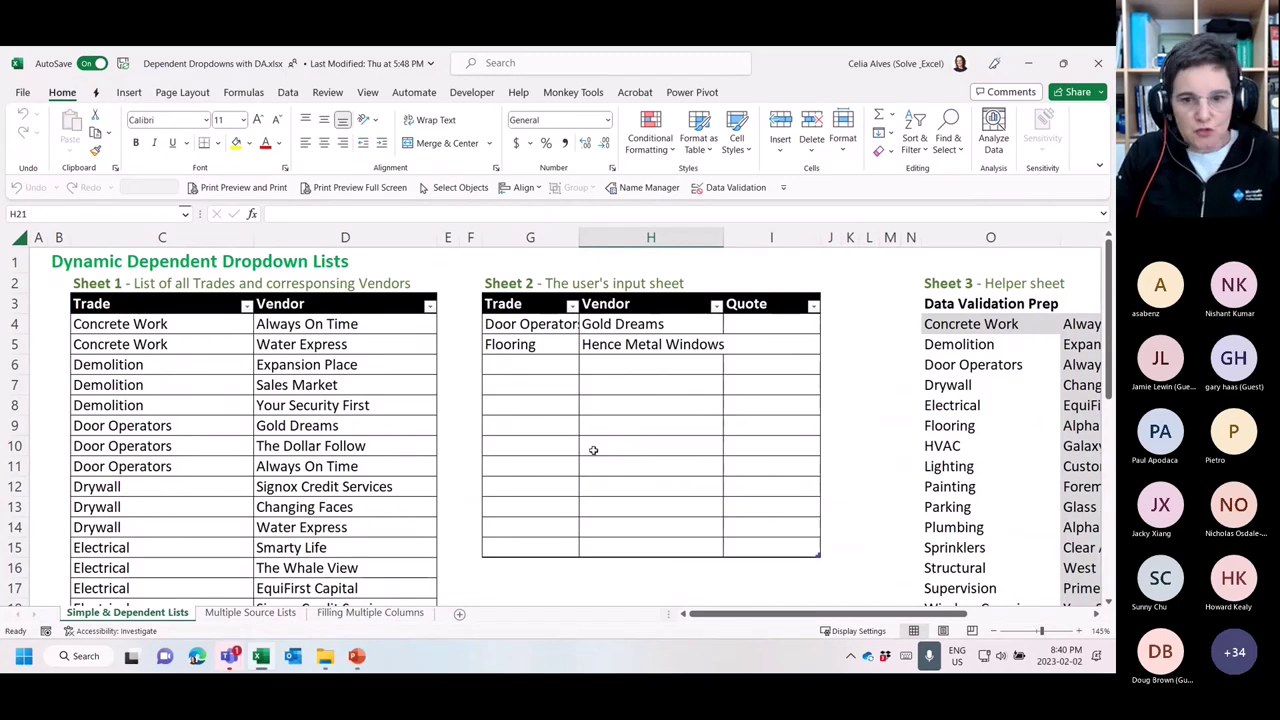
pyautogui.click(606, 586)
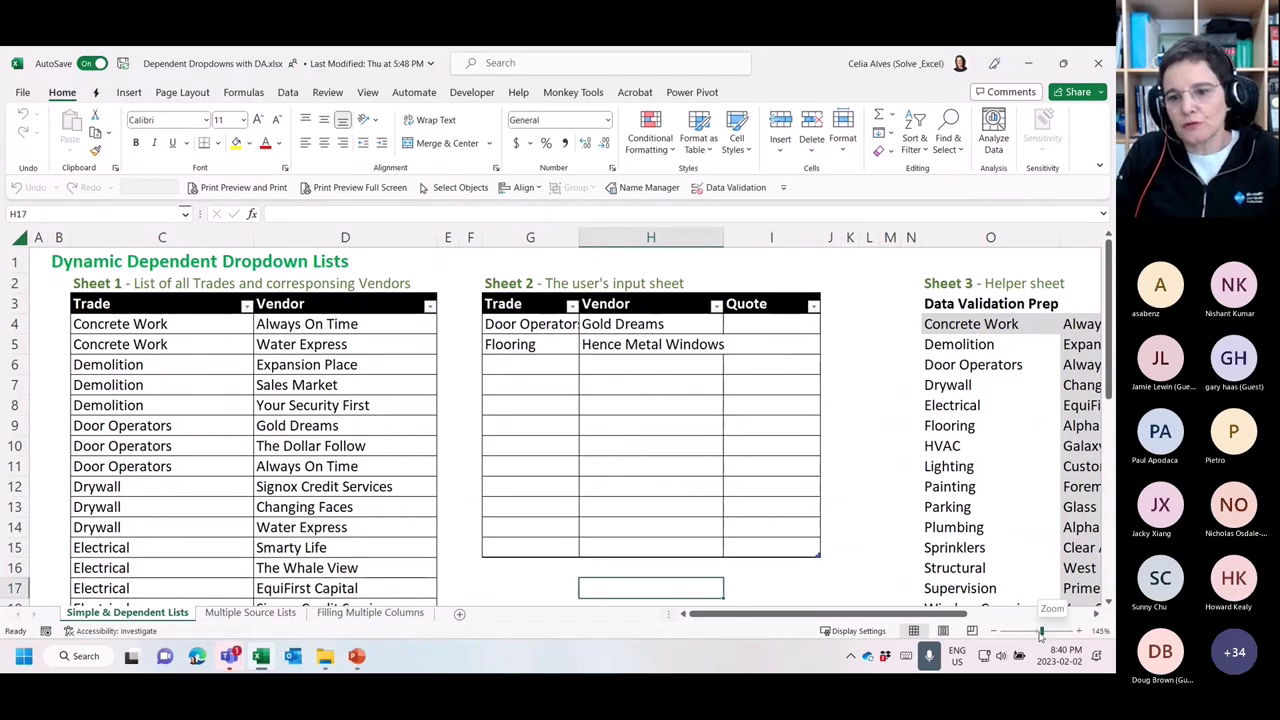
pyautogui.moveTo(1041, 632); pyautogui.dragTo(1037, 632)
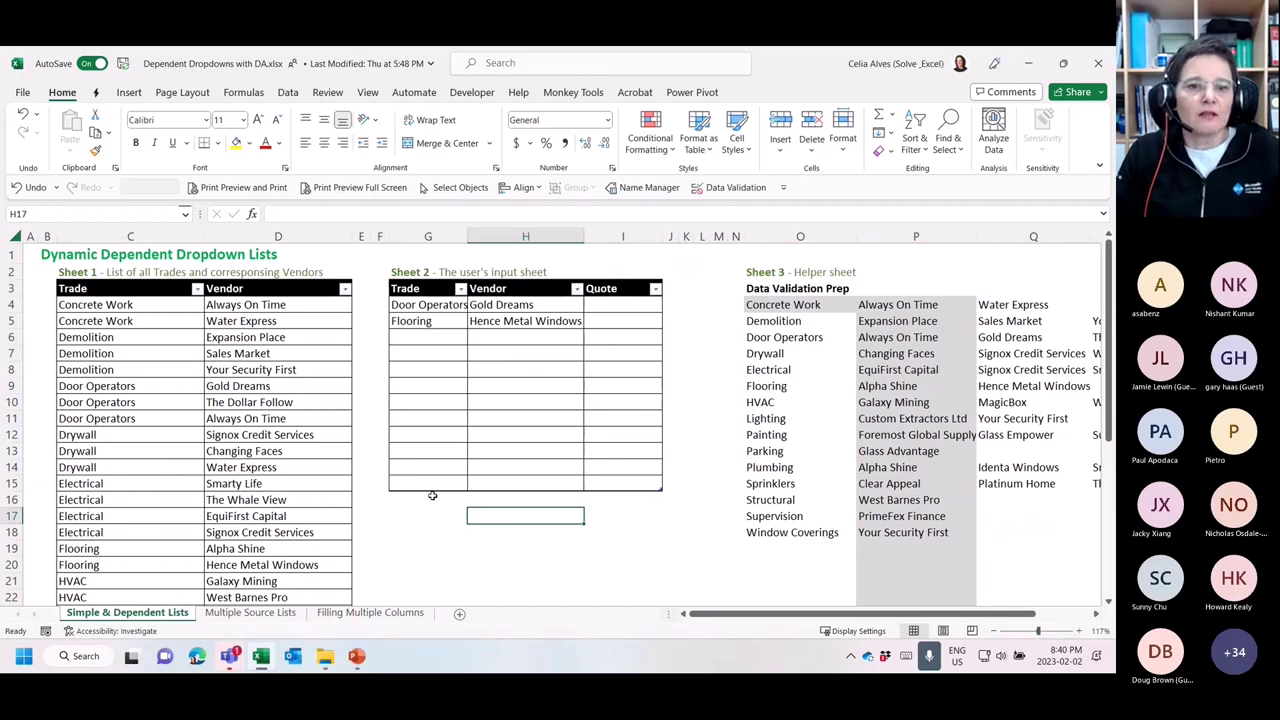
# Examine the Sheet 1 list of trades and their corresponding vendors, including the rows for Concrete Work and Door Operators
pyautogui.scroll(-2, 432, 495)
pyautogui.scroll(2, 432, 495)
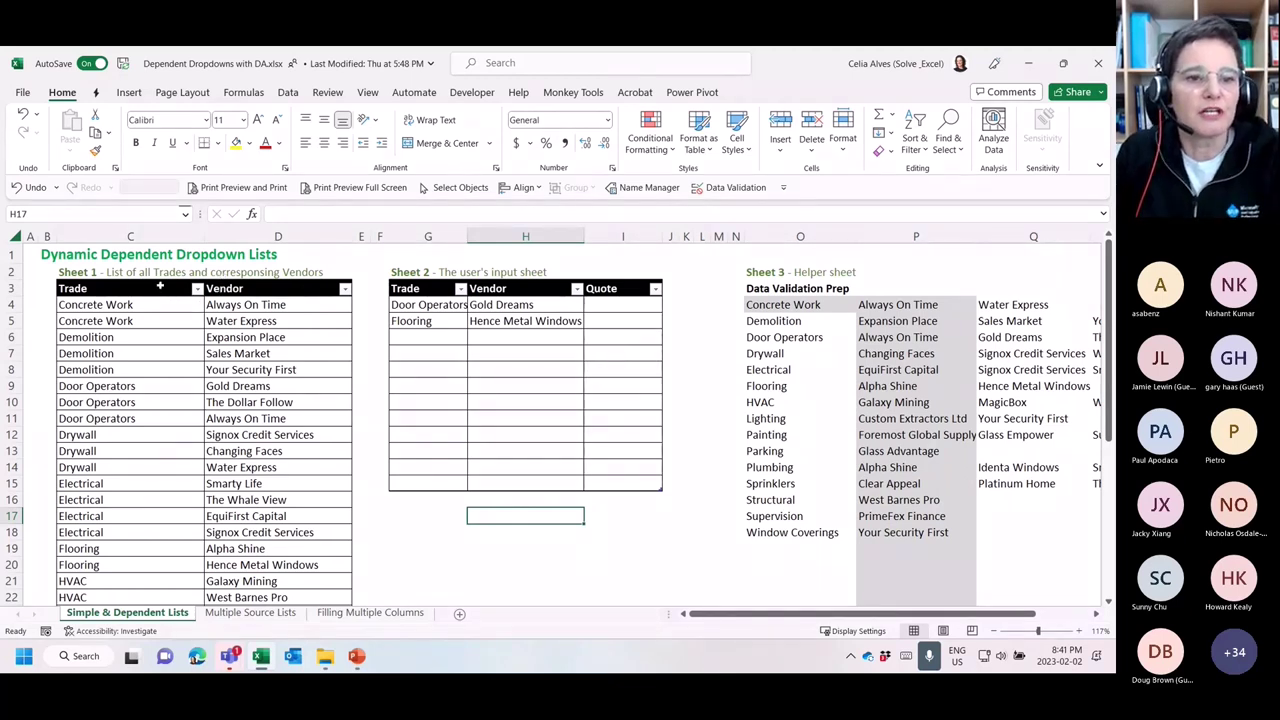
pyautogui.moveTo(155, 304); pyautogui.dragTo(295, 592)
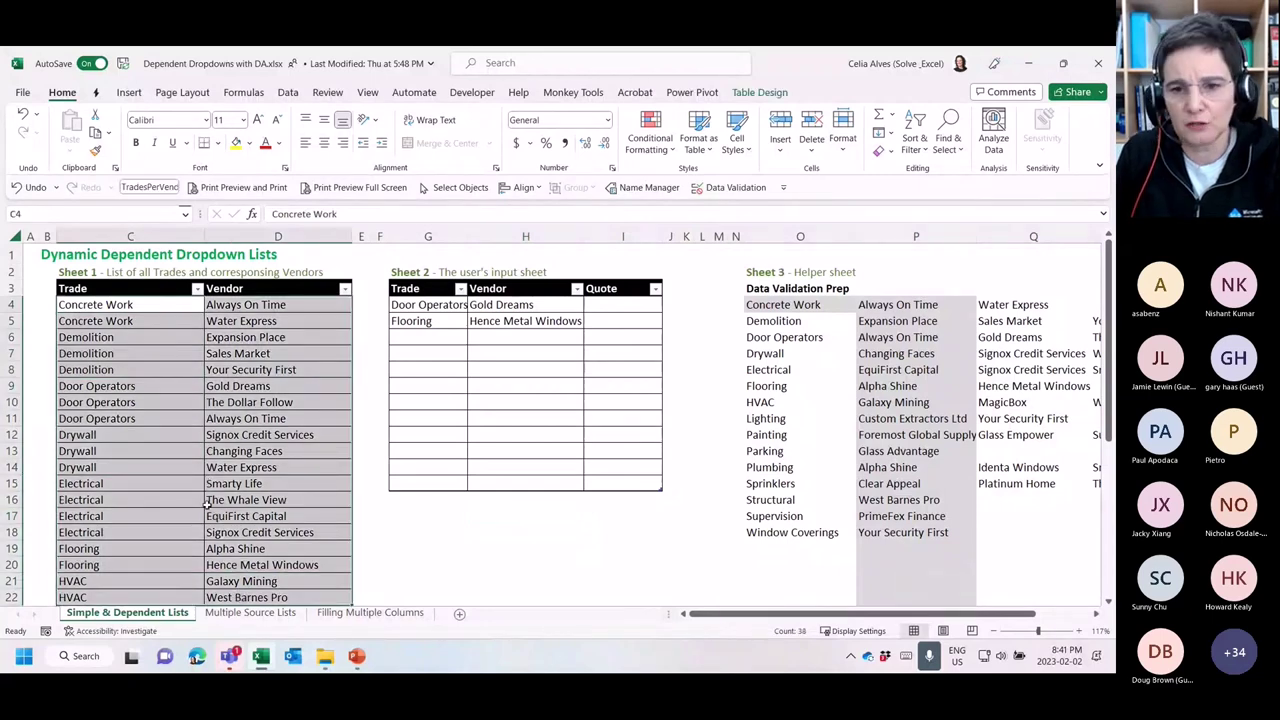
pyautogui.scroll(-3, 206, 505)
pyautogui.scroll(3, 206, 505)
pyautogui.click(150, 352)
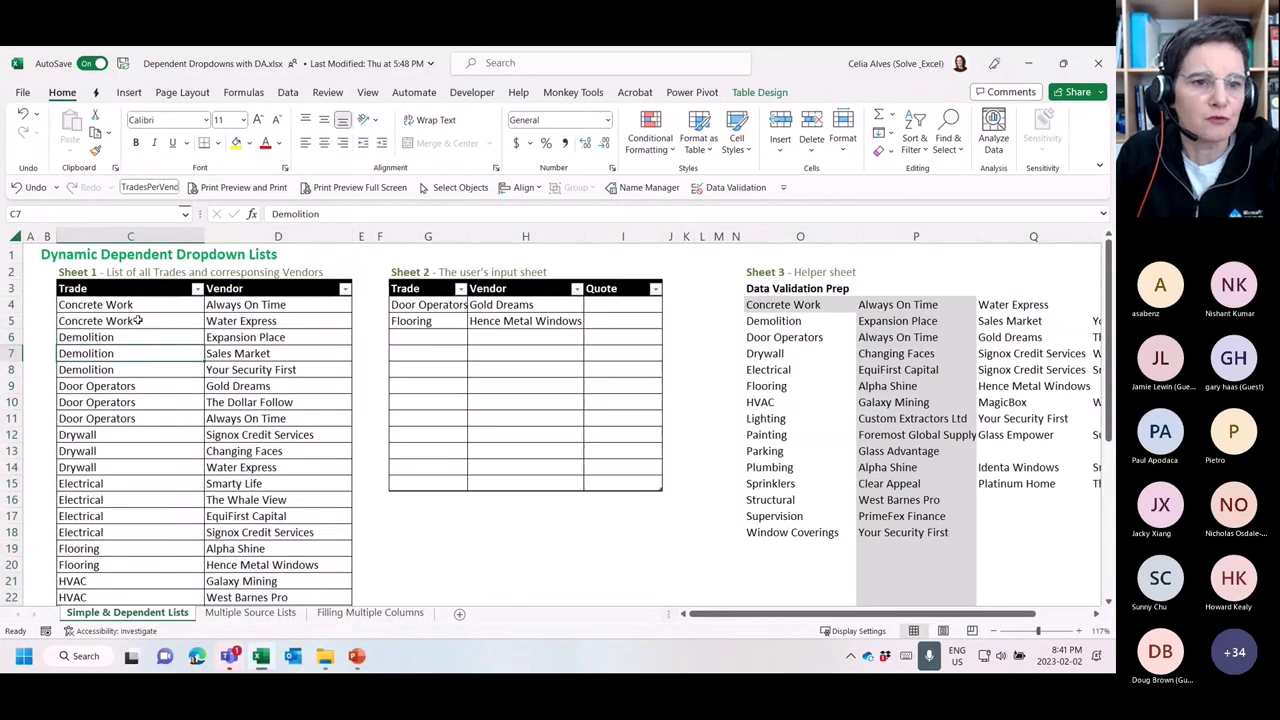
pyautogui.click(97, 305)
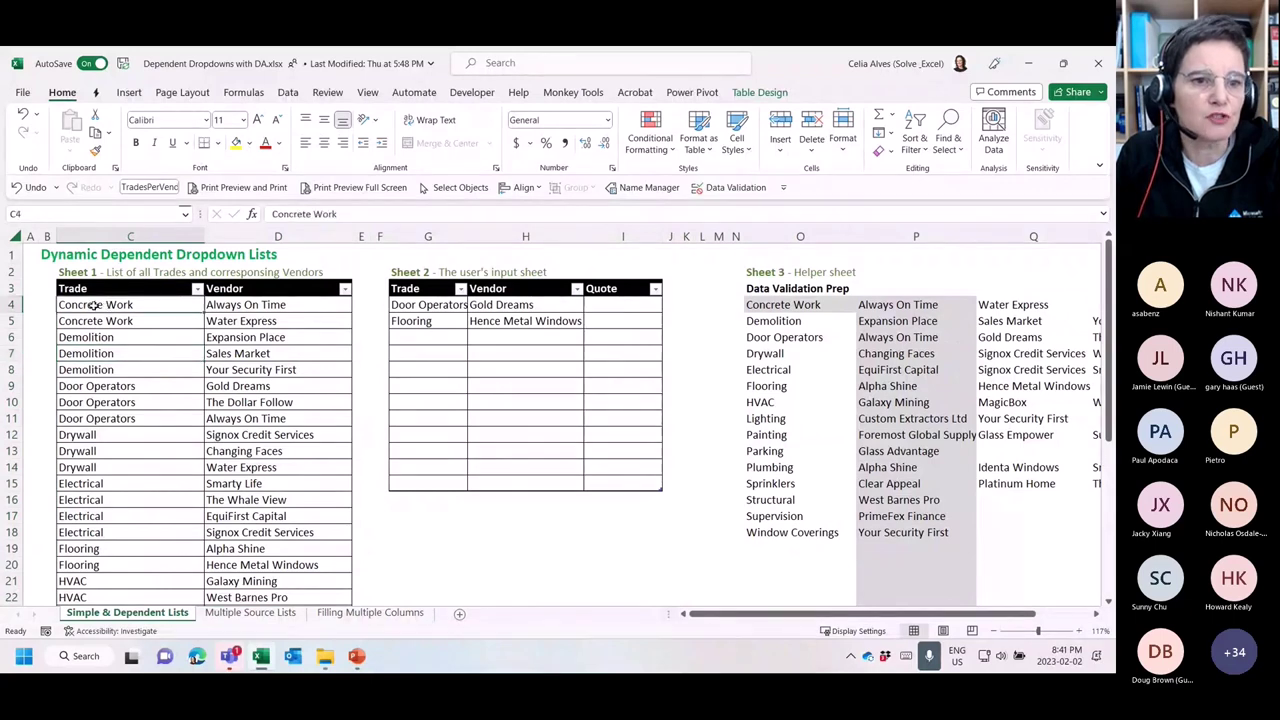
pyautogui.click(254, 304)
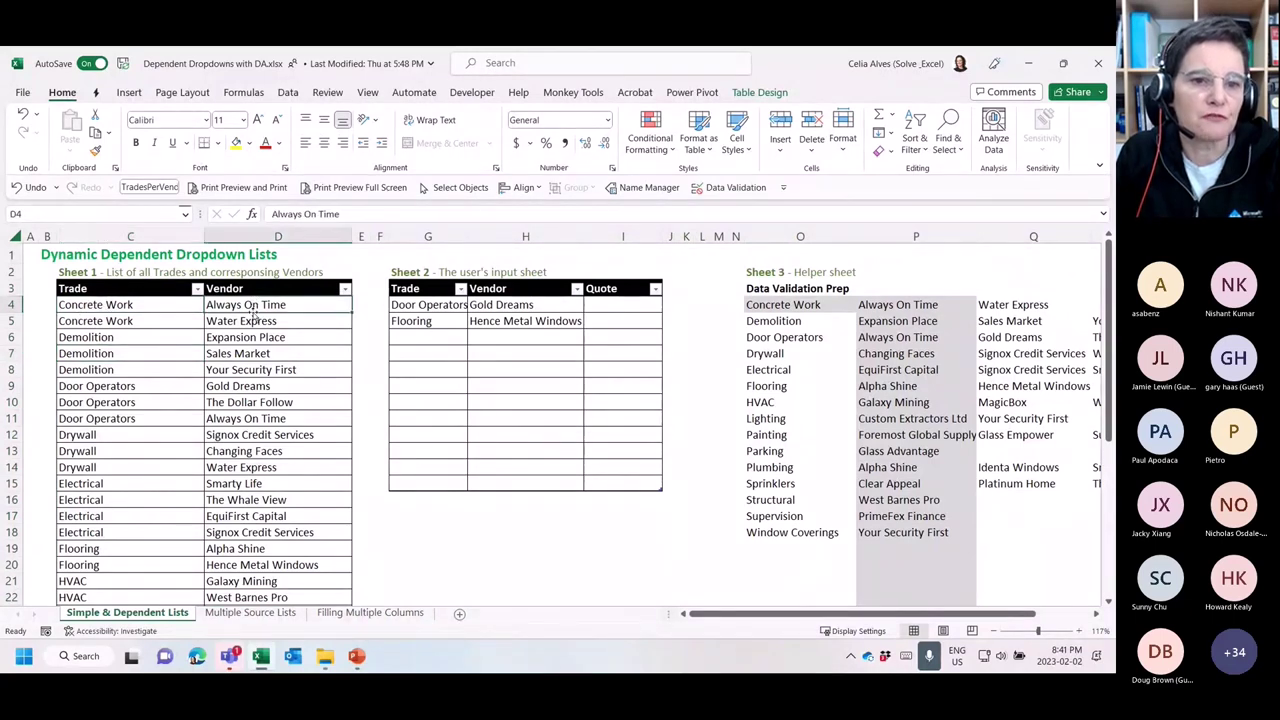
pyautogui.click(140, 306)
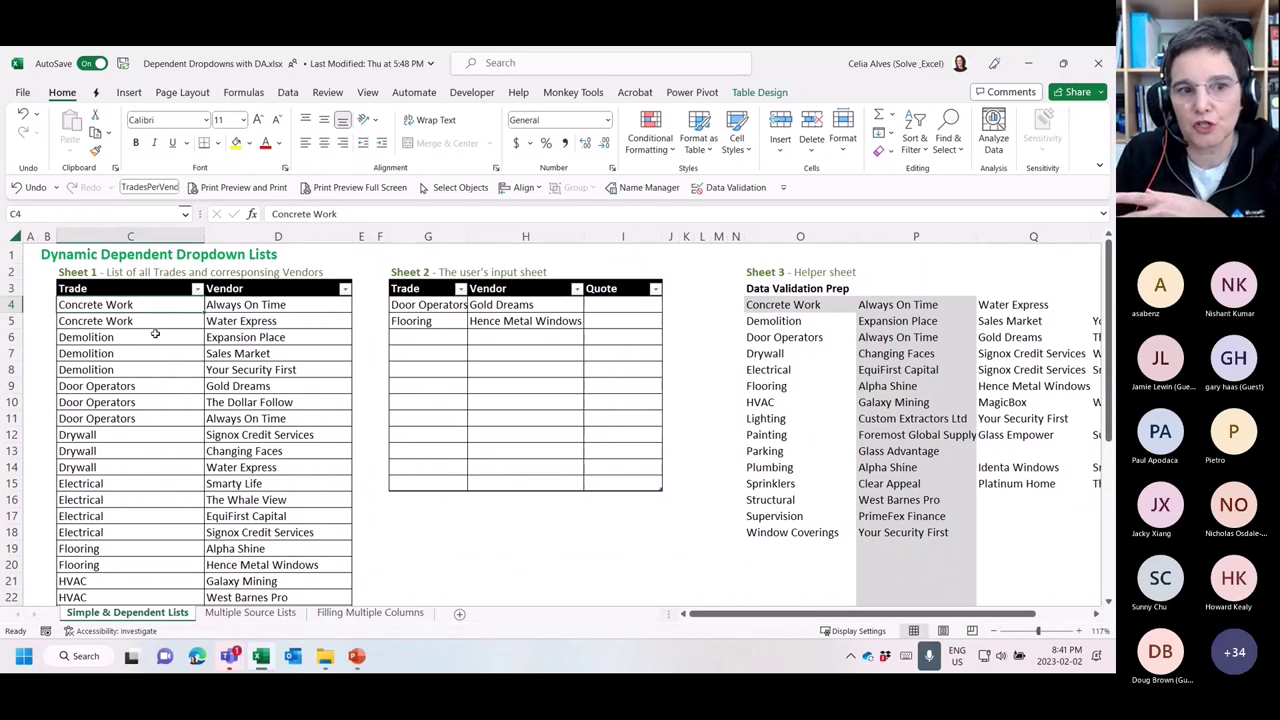
pyautogui.click(133, 420)
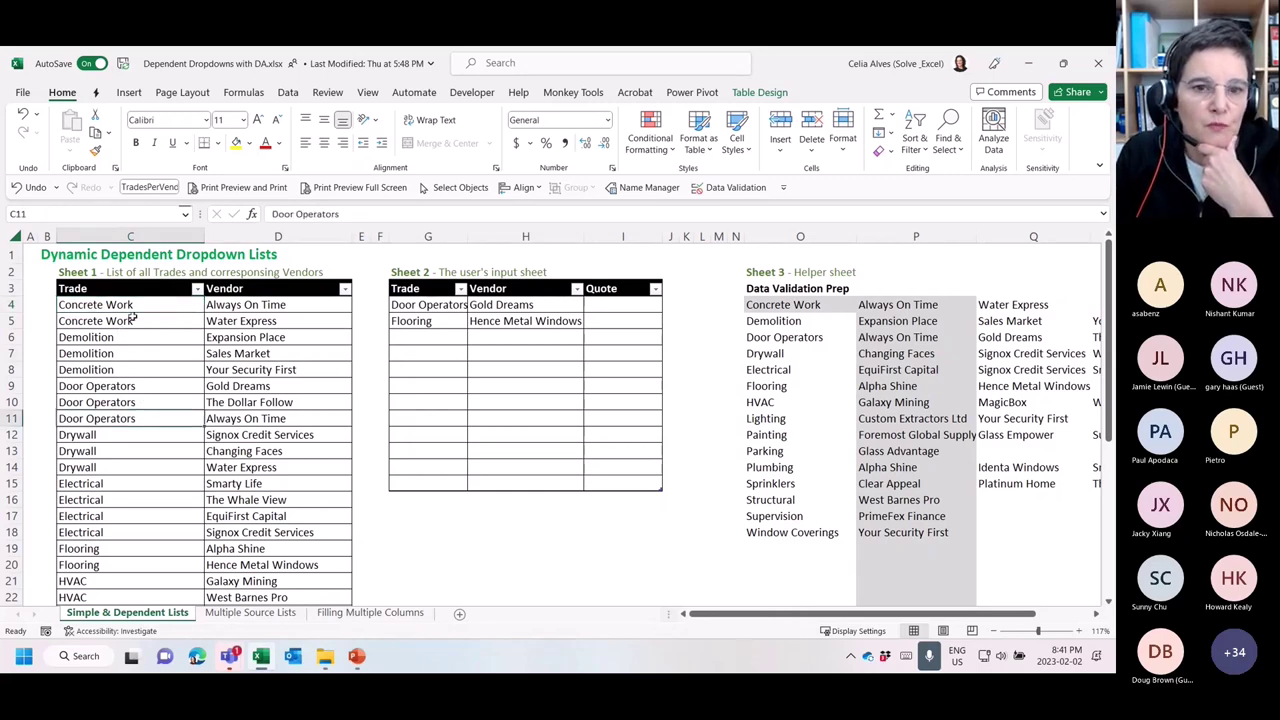
# Widen the Trade and Vendor columns of the Sheet 2 input table to fit their entries
pyautogui.click(455, 303)
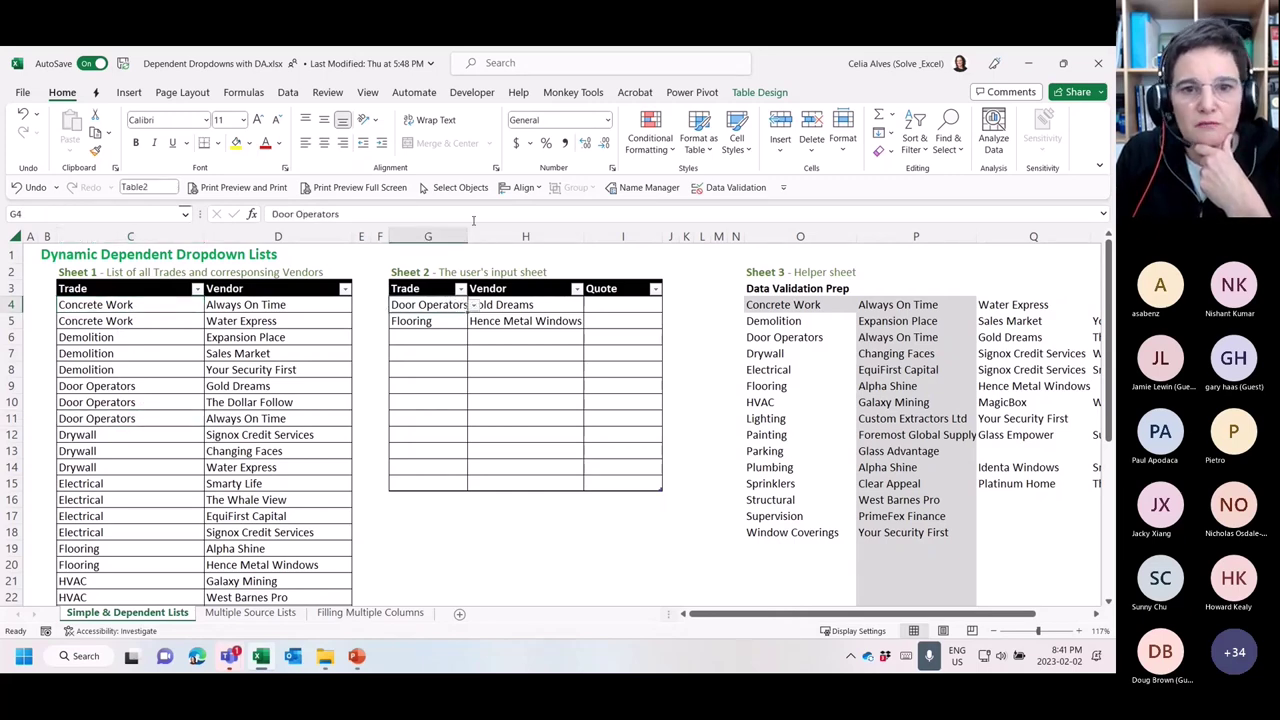
pyautogui.moveTo(467, 236); pyautogui.dragTo(484, 236)
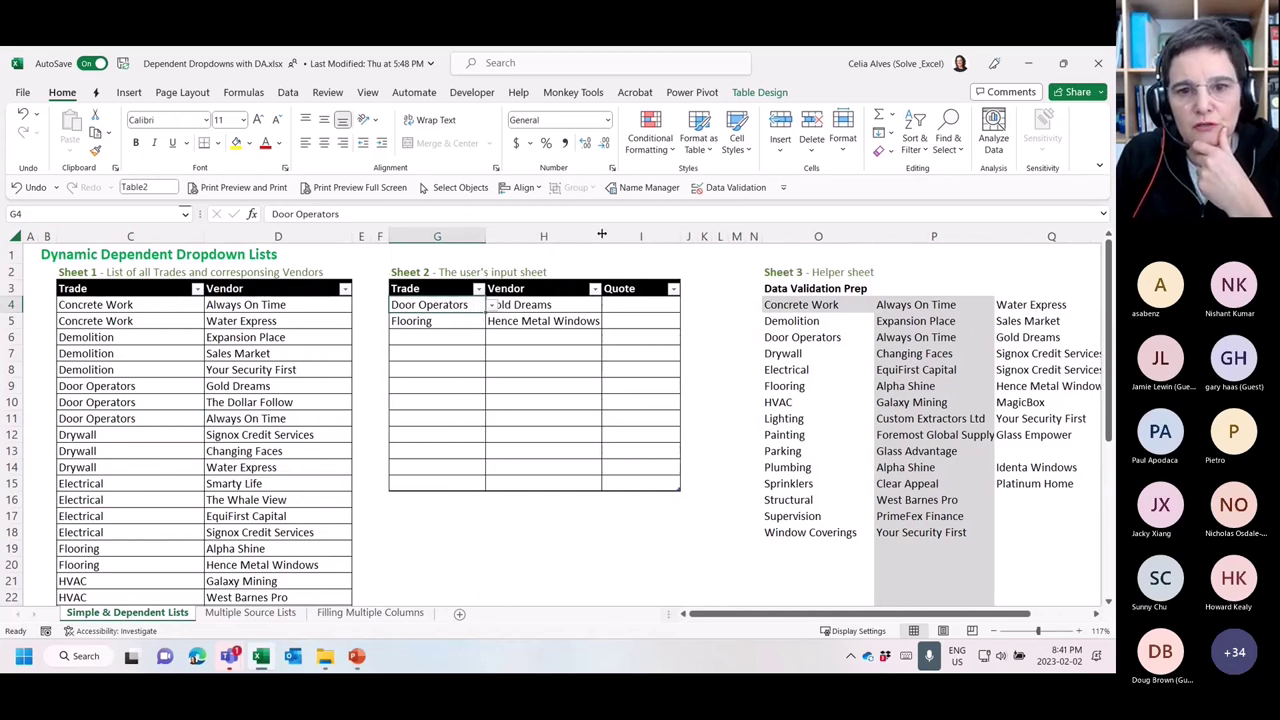
pyautogui.moveTo(602, 236); pyautogui.dragTo(611, 236)
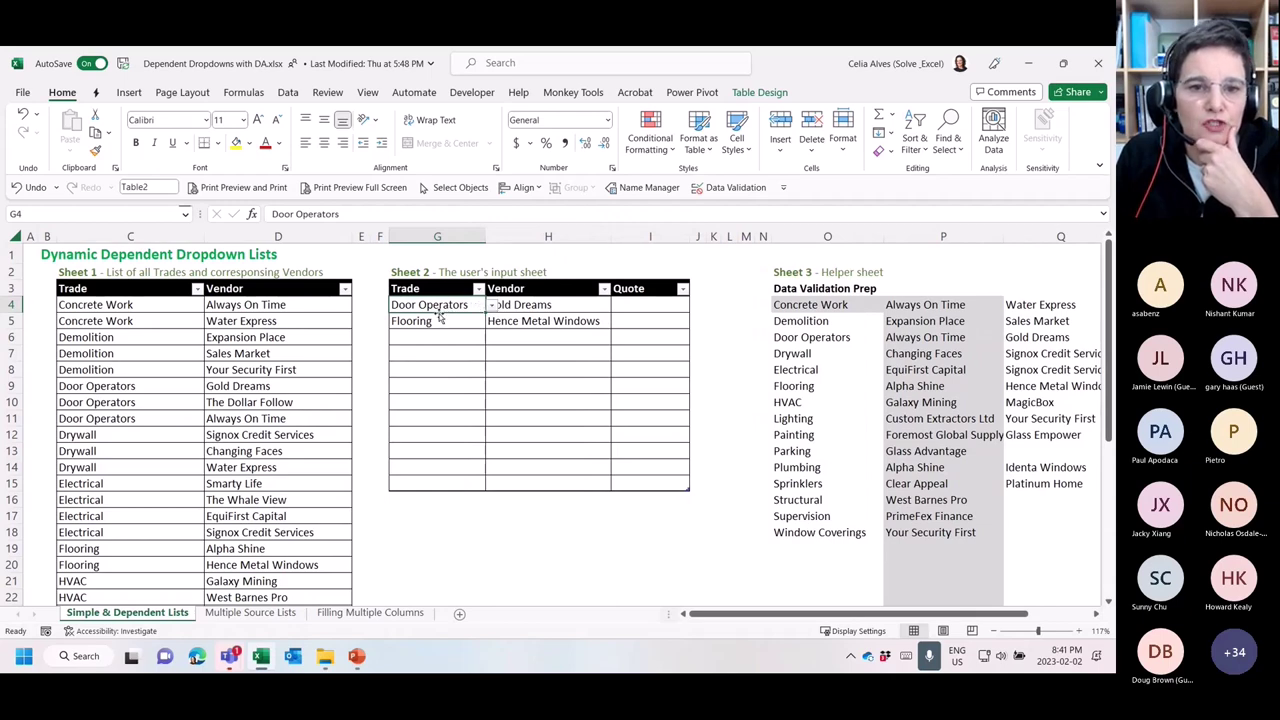
# Clear the entries in G4:H5 of the input table and choose Concrete Work as the trade in G4
pyautogui.moveTo(455, 305); pyautogui.dragTo(540, 318)
pyautogui.press('Delete')
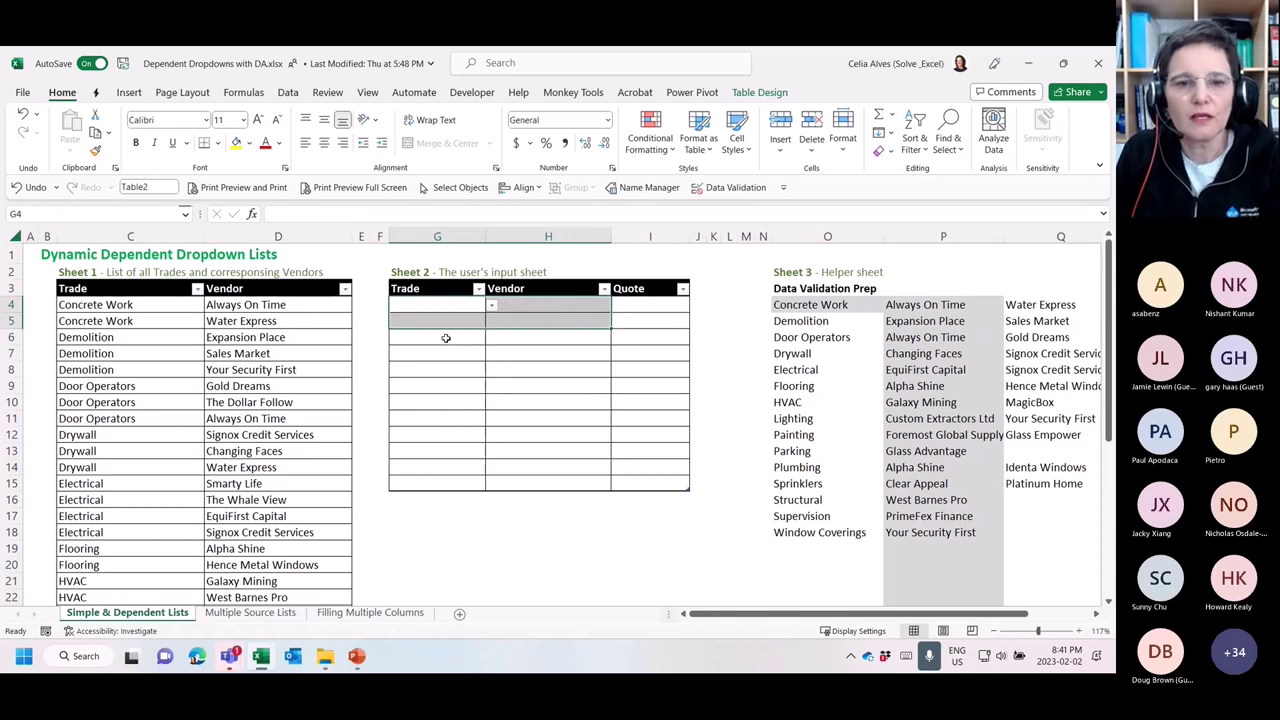
pyautogui.click(445, 305)
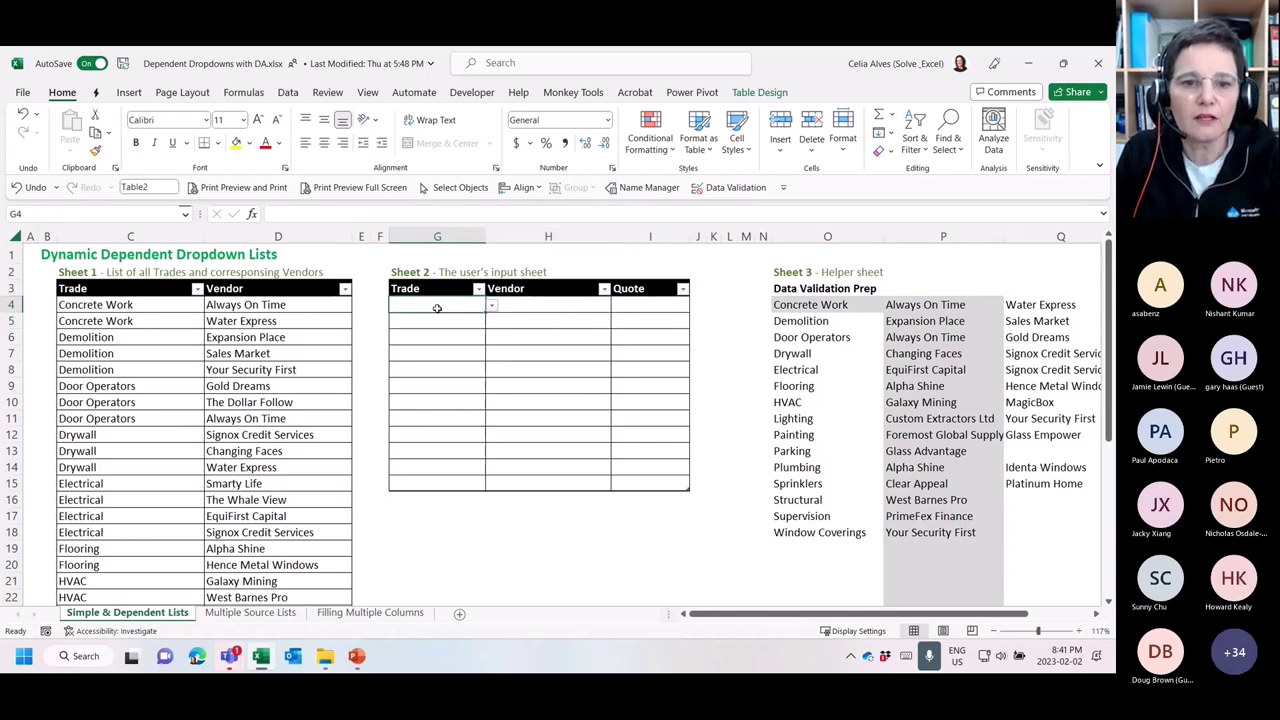
pyautogui.click(491, 308)
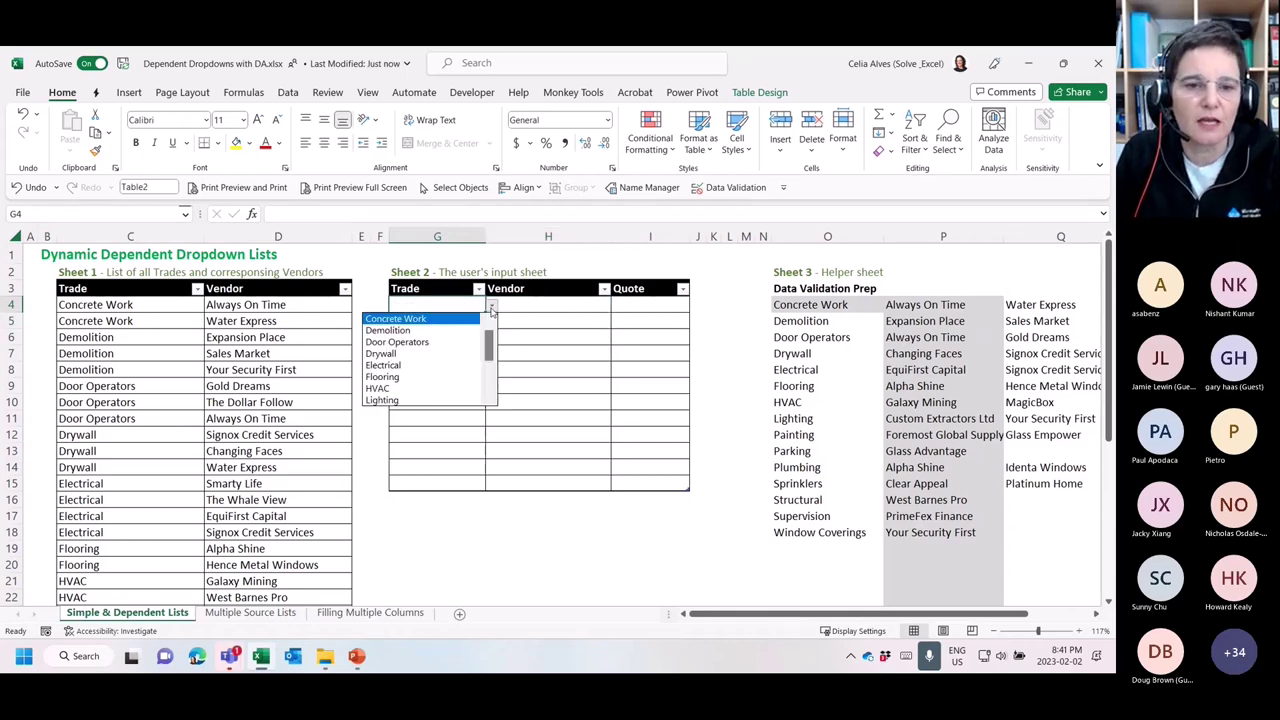
pyautogui.click(405, 319)
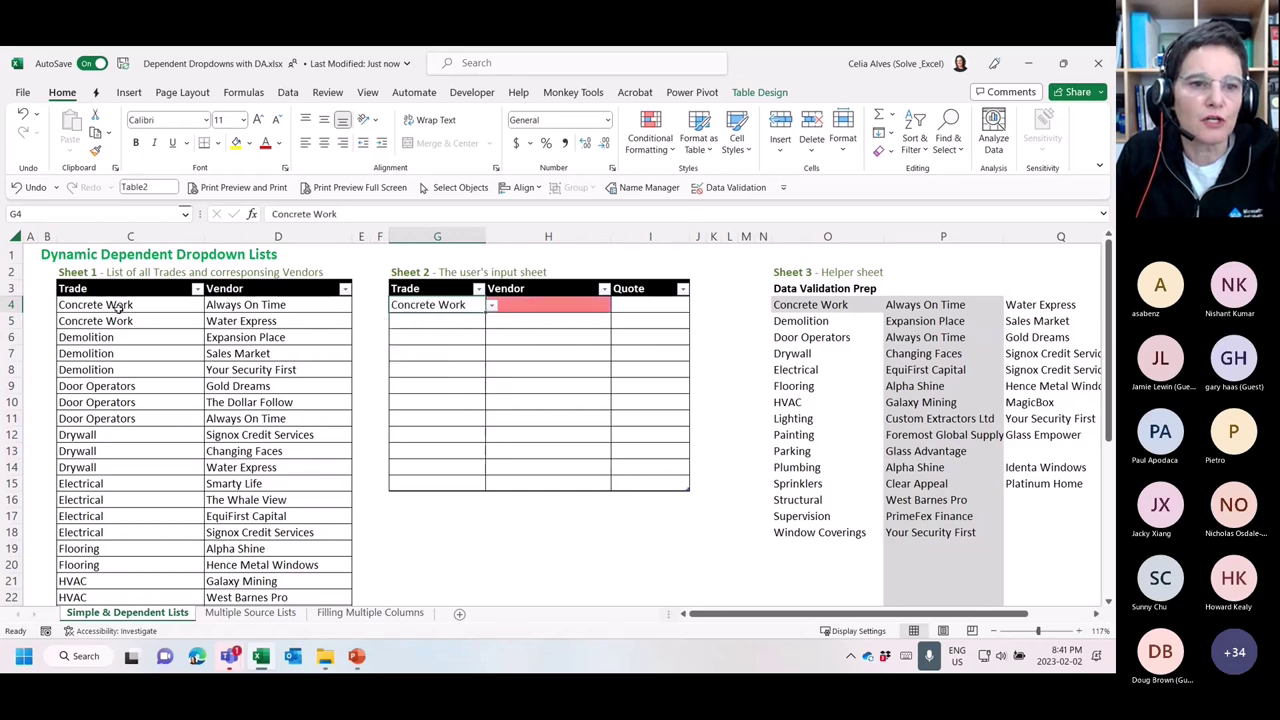
# Check the Concrete Work vendors in the source list and choose Always On Time as the vendor in H4
pyautogui.moveTo(226, 305); pyautogui.dragTo(240, 318)
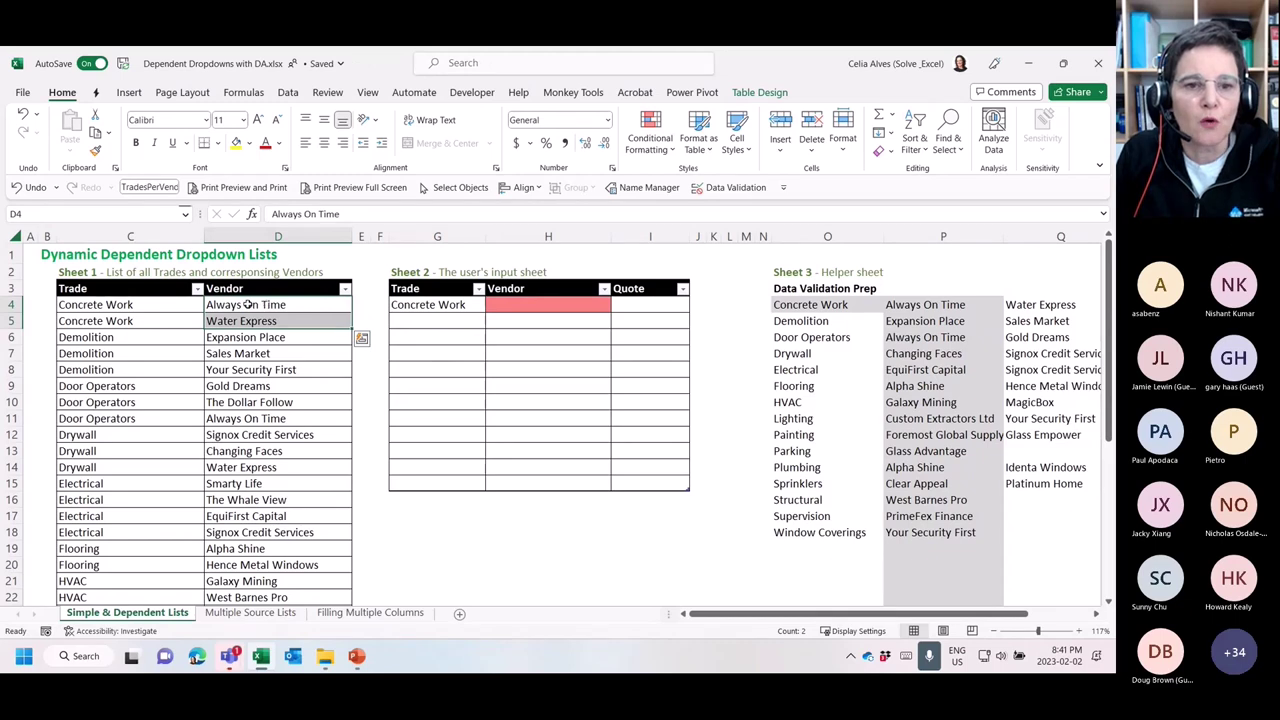
pyautogui.click(447, 305)
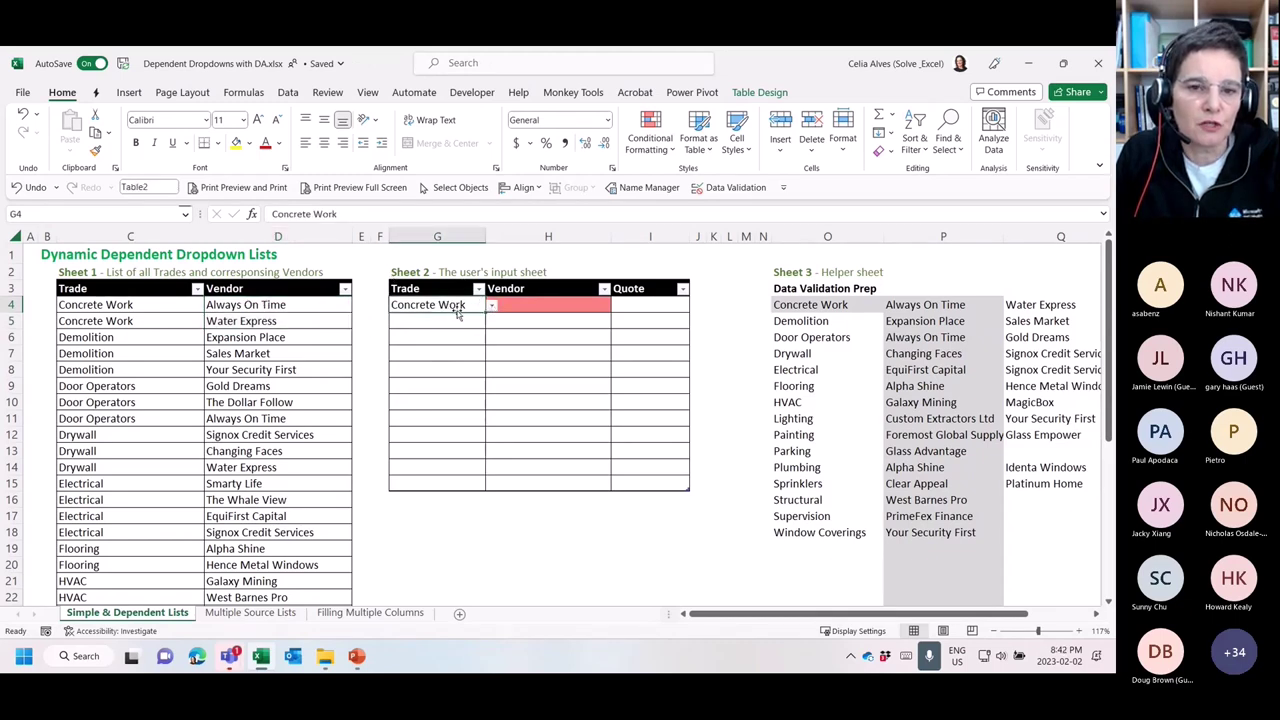
pyautogui.click(506, 303)
pyautogui.moveTo(245, 306); pyautogui.dragTo(260, 550)
pyautogui.click(524, 306)
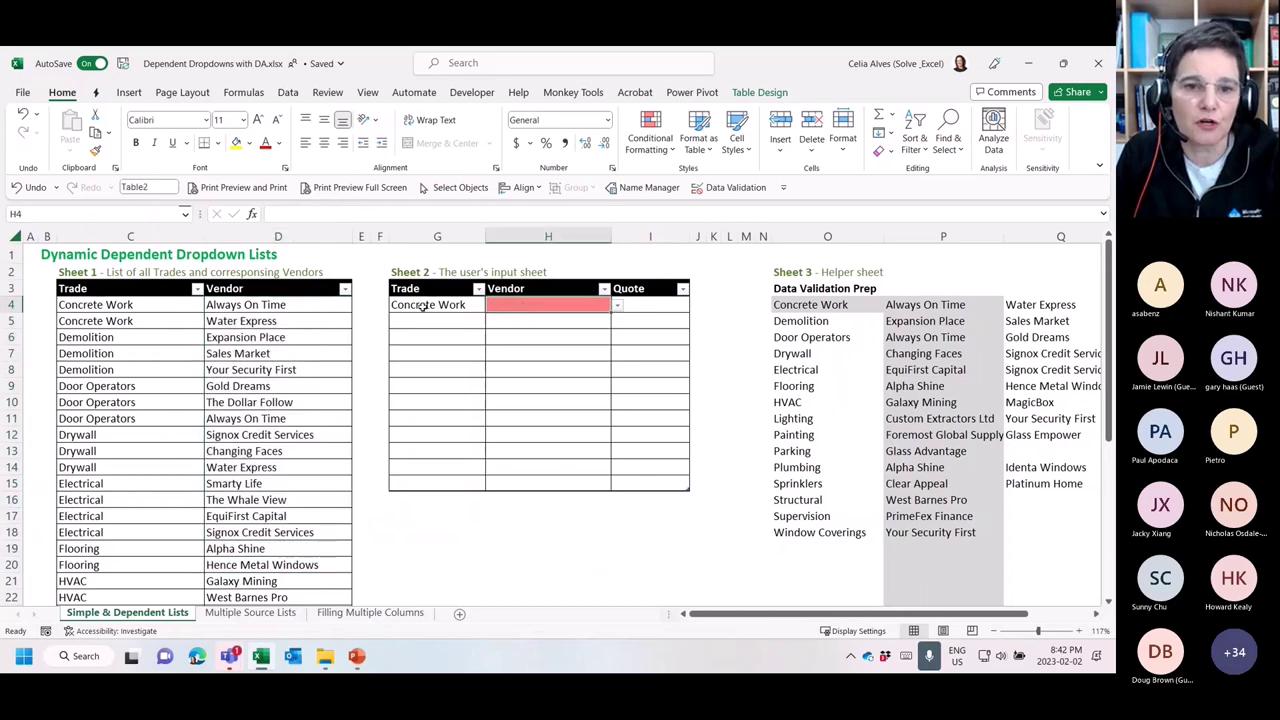
pyautogui.moveTo(222, 305); pyautogui.dragTo(222, 318)
pyautogui.click(585, 305)
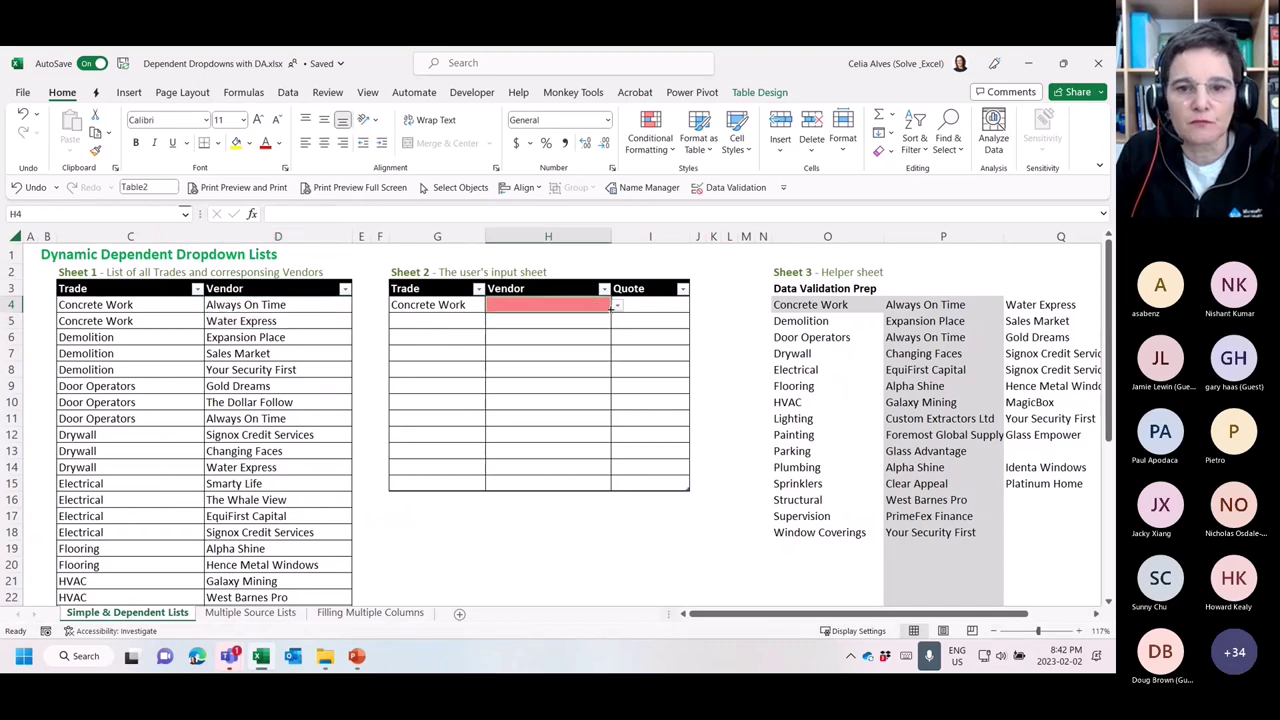
pyautogui.click(616, 306)
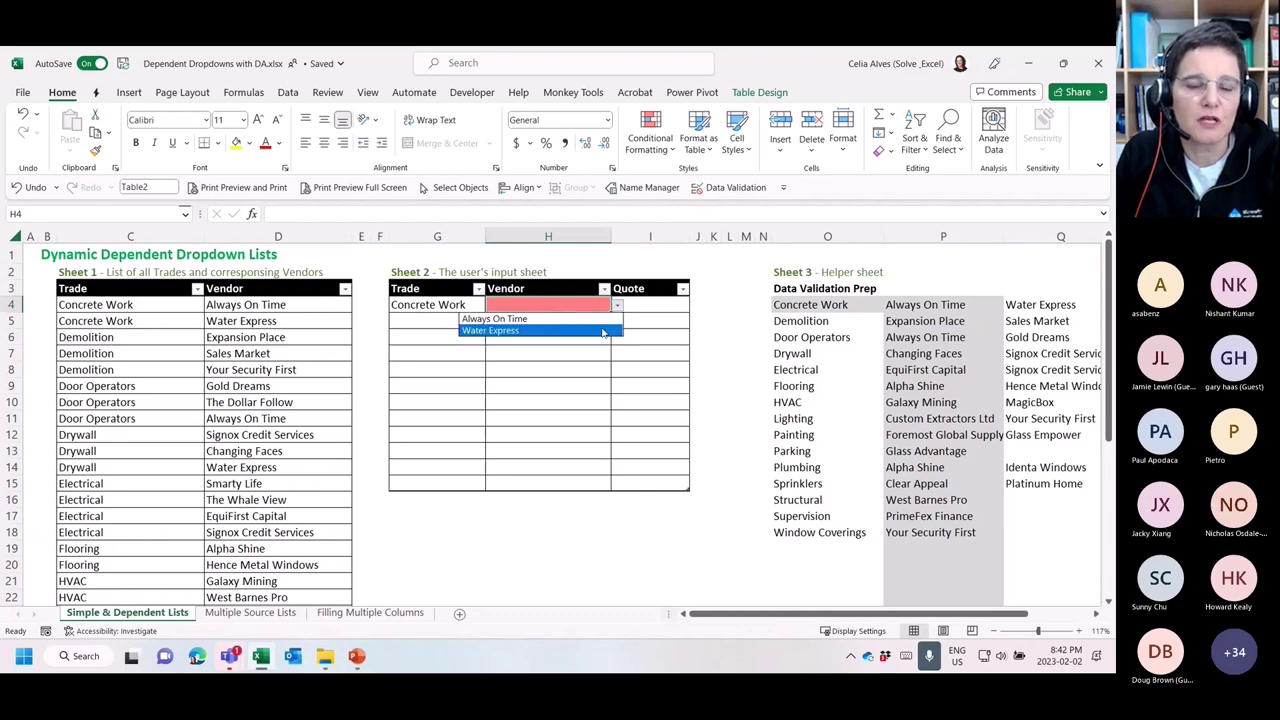
pyautogui.click(600, 319)
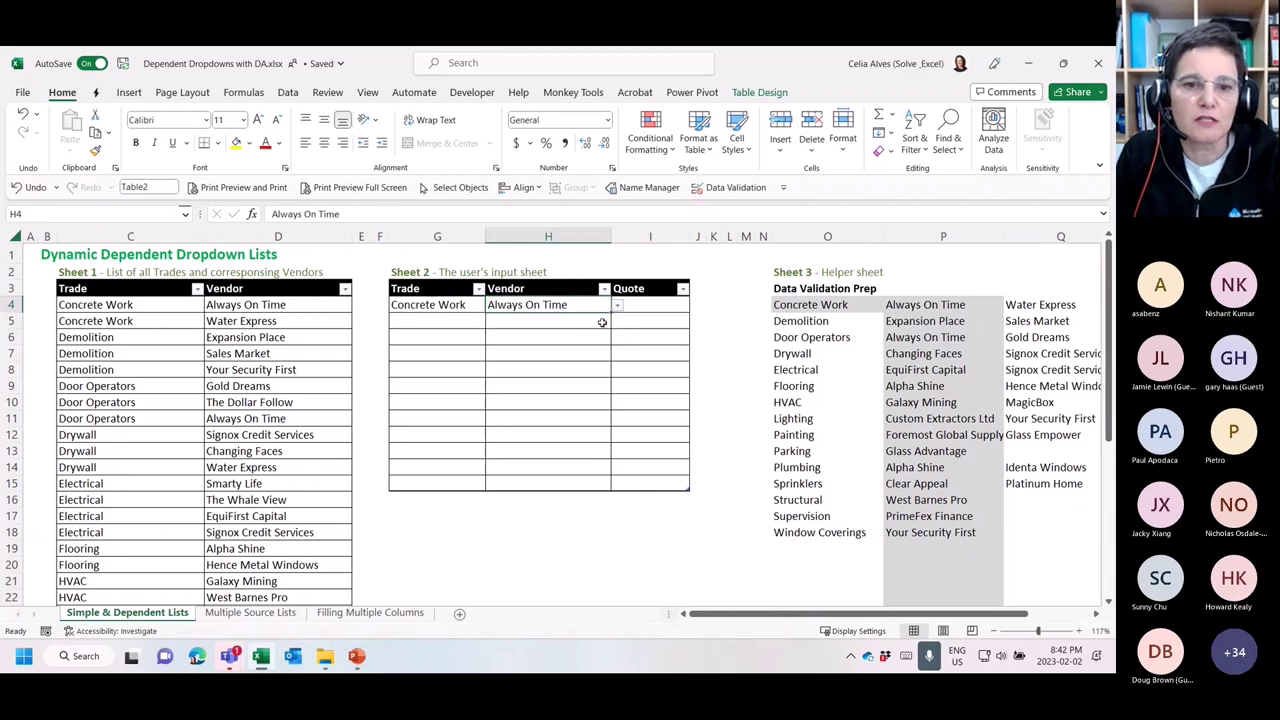
# Fill the second row of the input table with the trade Demolition and the vendor Sales Market
pyautogui.click(440, 320)
pyautogui.click(491, 321)
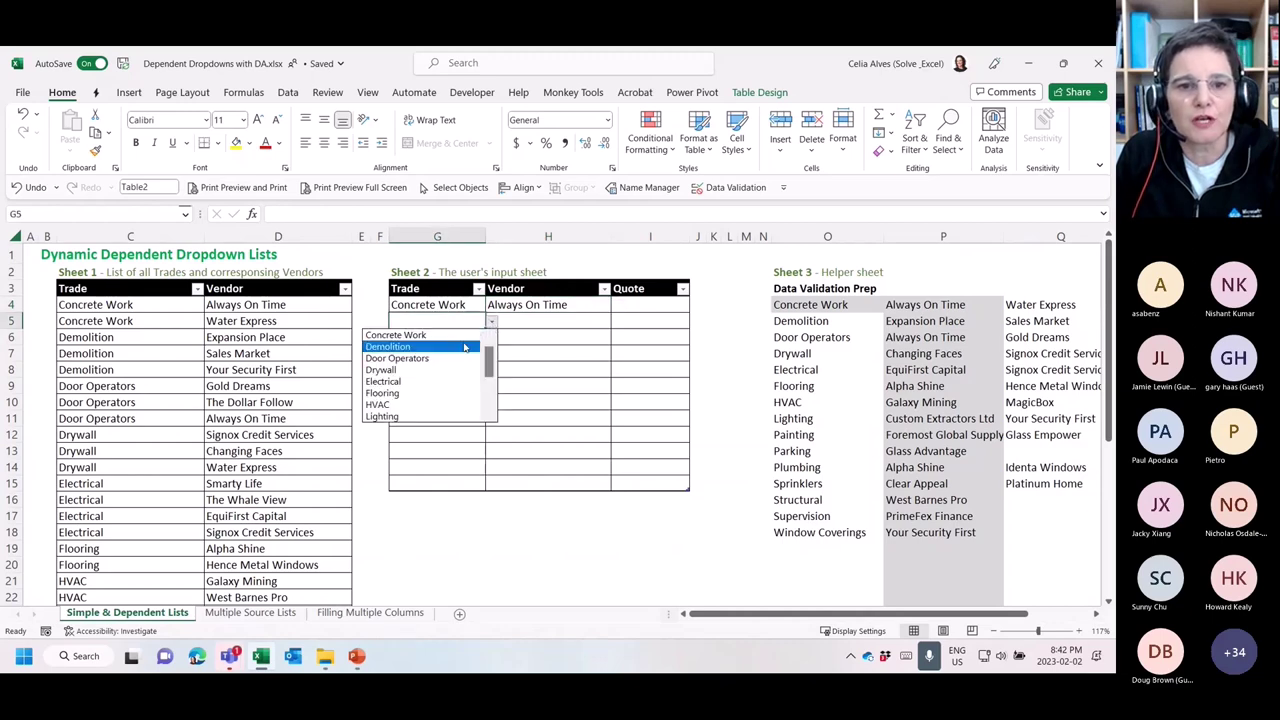
pyautogui.click(464, 346)
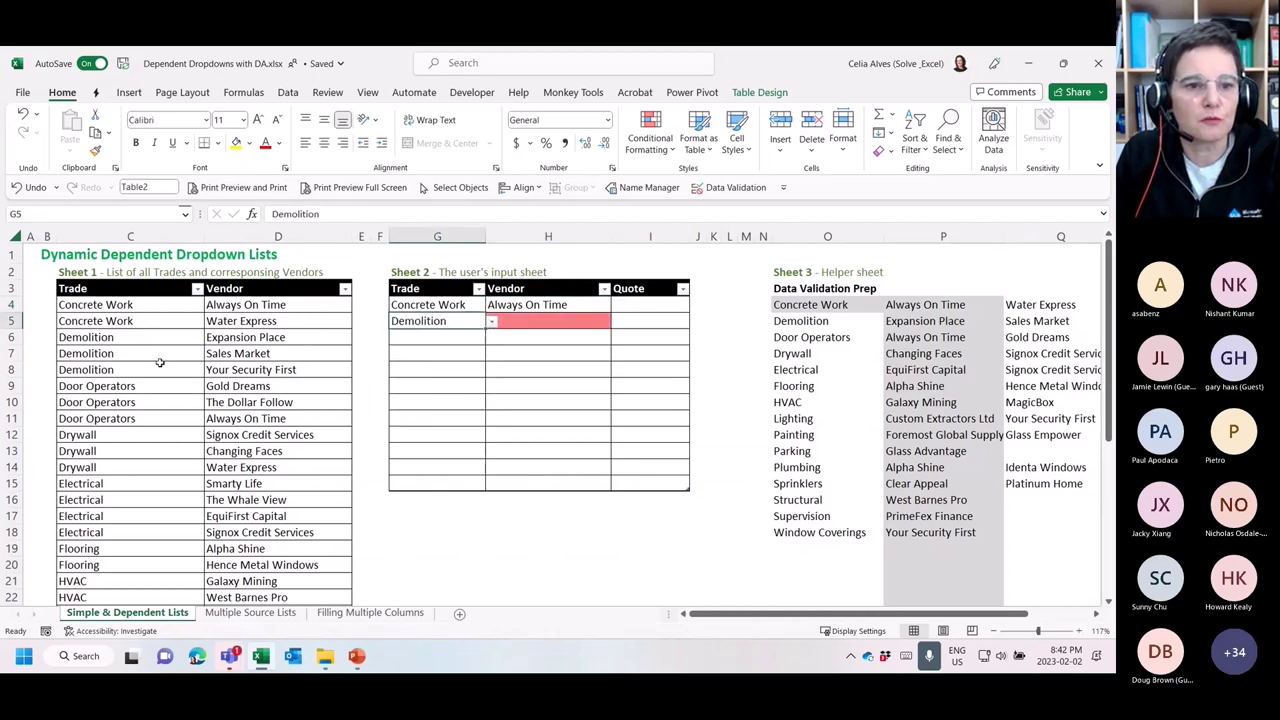
pyautogui.click(519, 320)
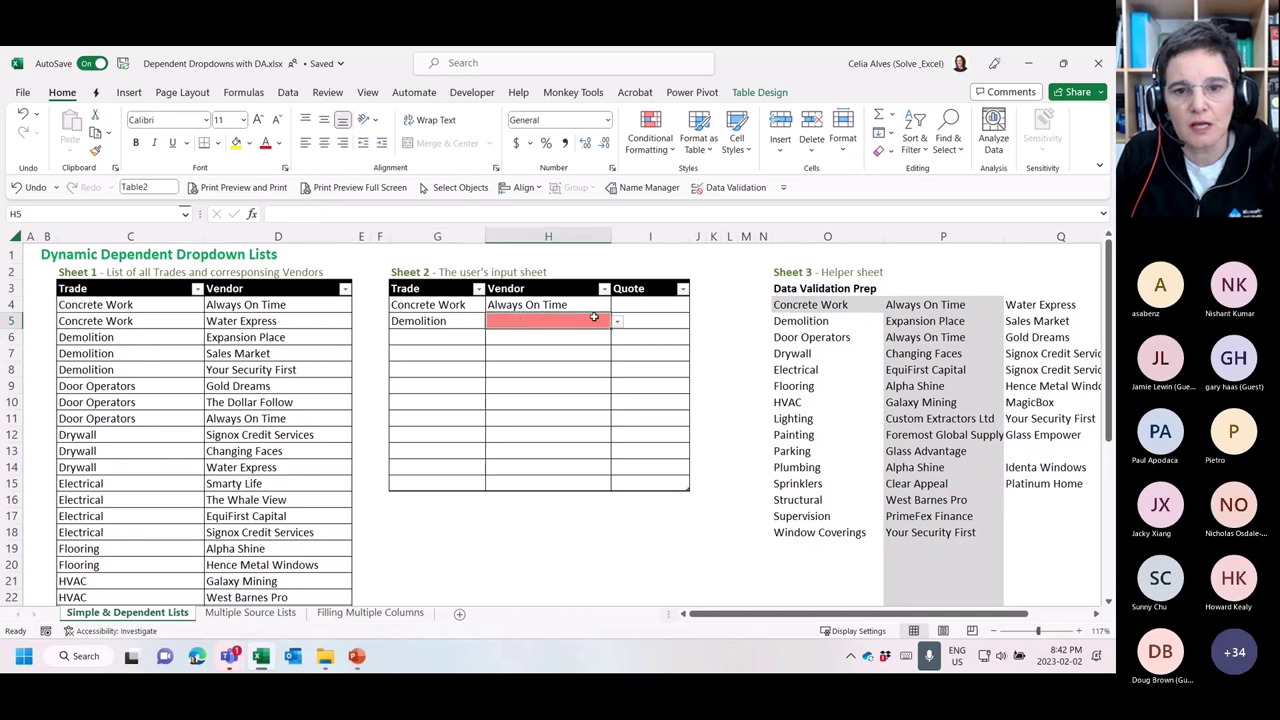
pyautogui.click(615, 322)
pyautogui.click(585, 347)
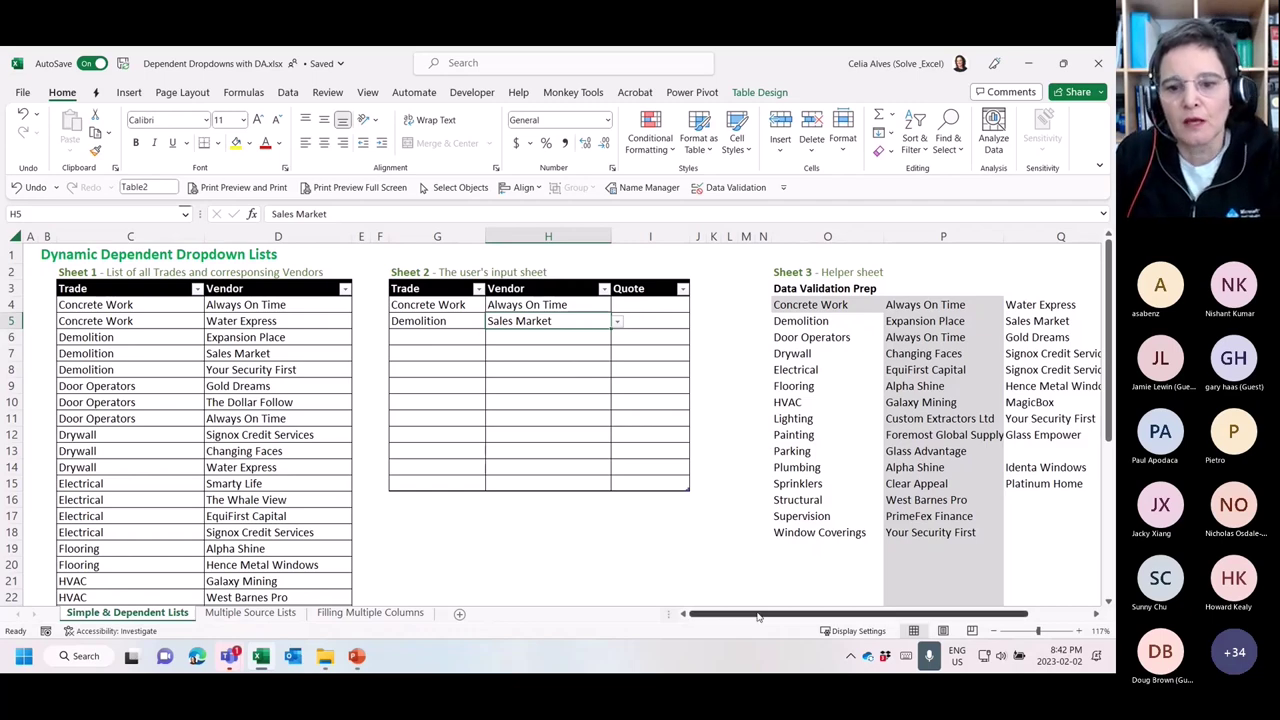
# Inspect the data validation source of trade cell G4 in the input table, leaving the rule unchanged
pyautogui.moveTo(758, 617)
pyautogui.mouseDown()
pyautogui.moveTo(770, 618)
pyautogui.moveTo(758, 617)
pyautogui.mouseUp()
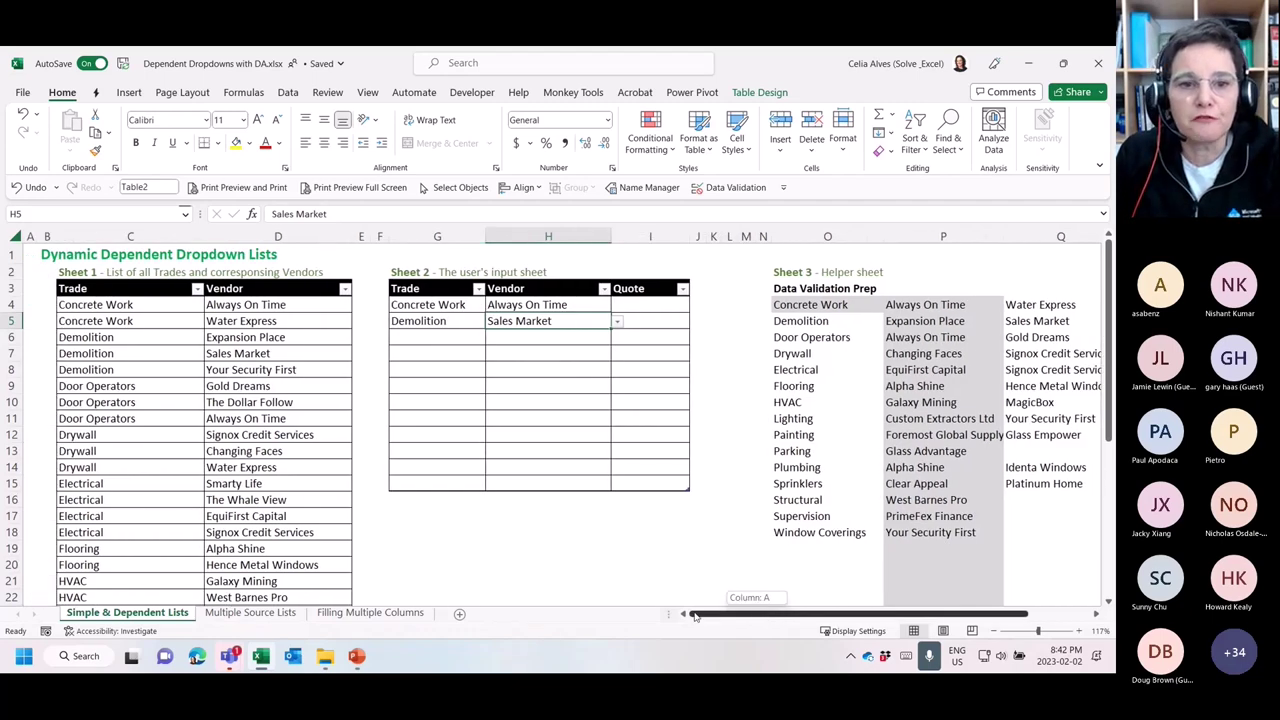
pyautogui.click(416, 305)
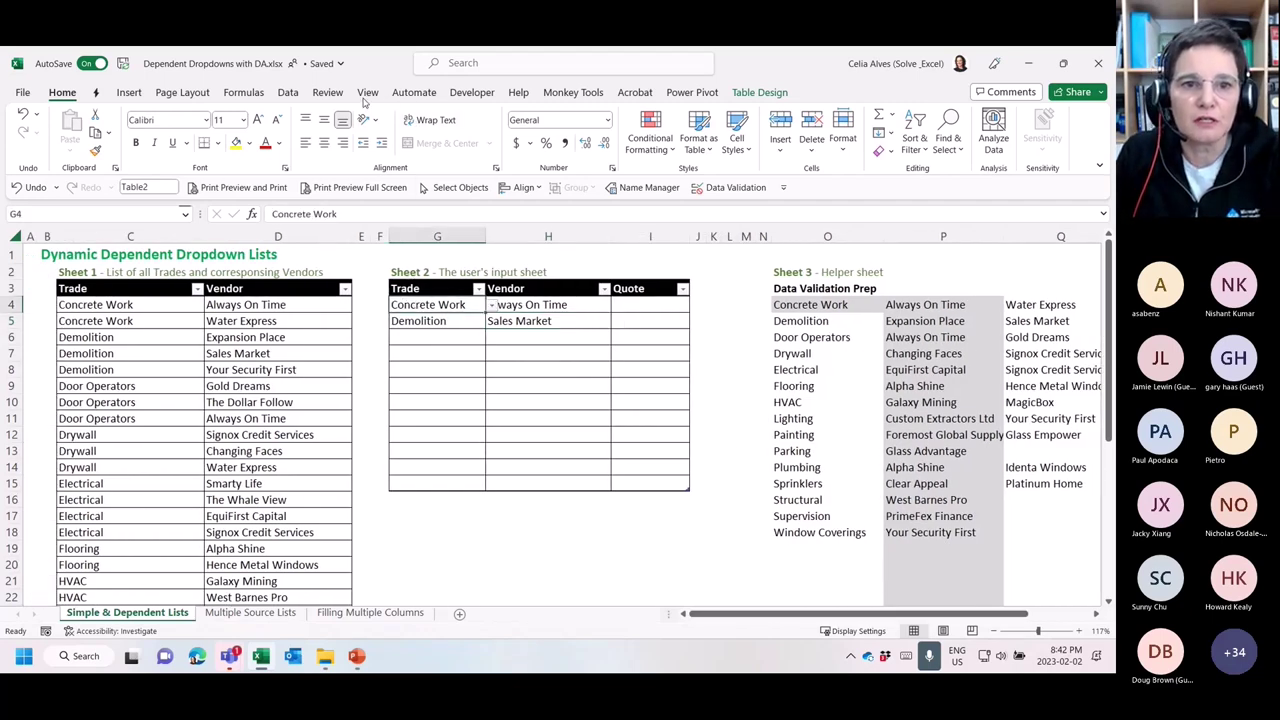
pyautogui.click(289, 92)
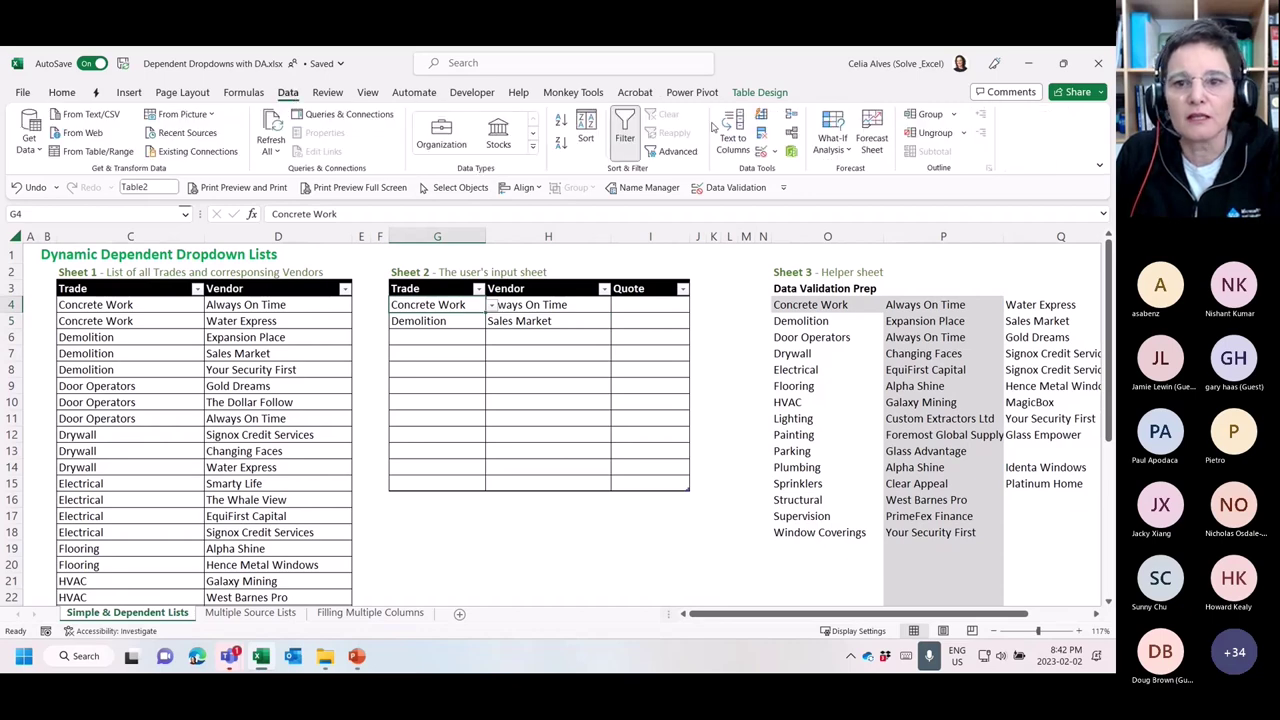
pyautogui.click(762, 153)
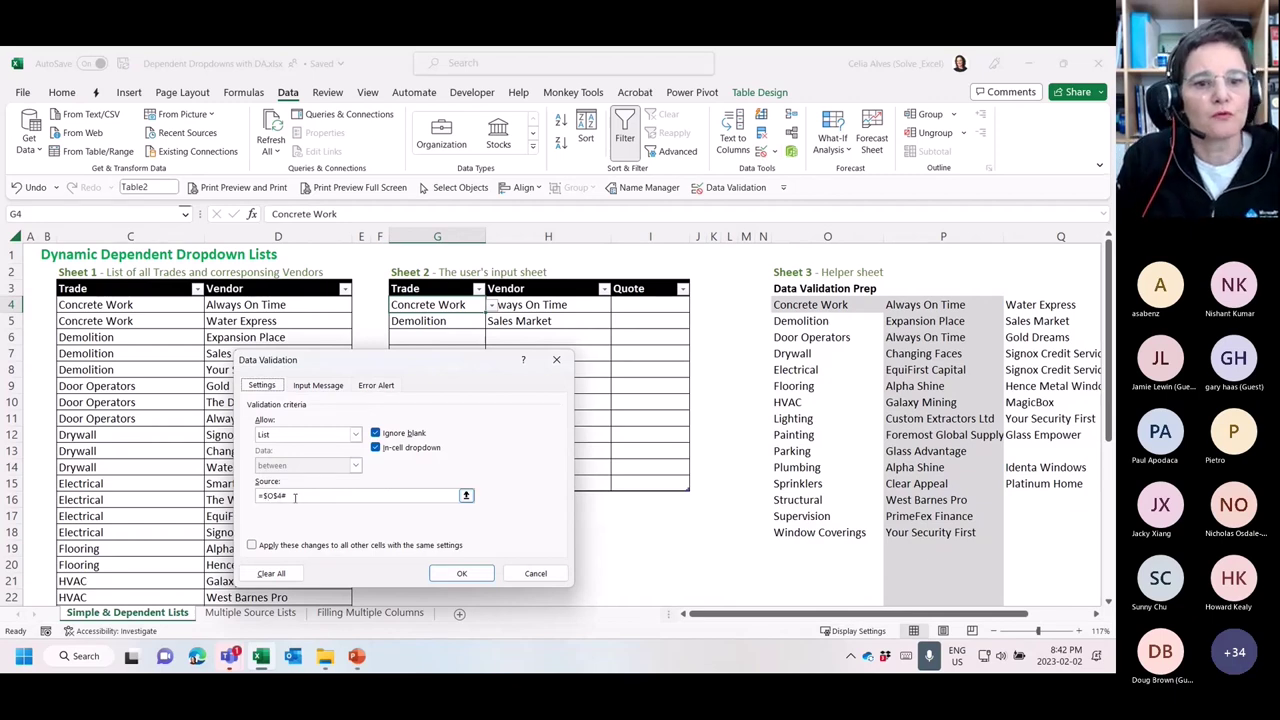
pyautogui.click(294, 497)
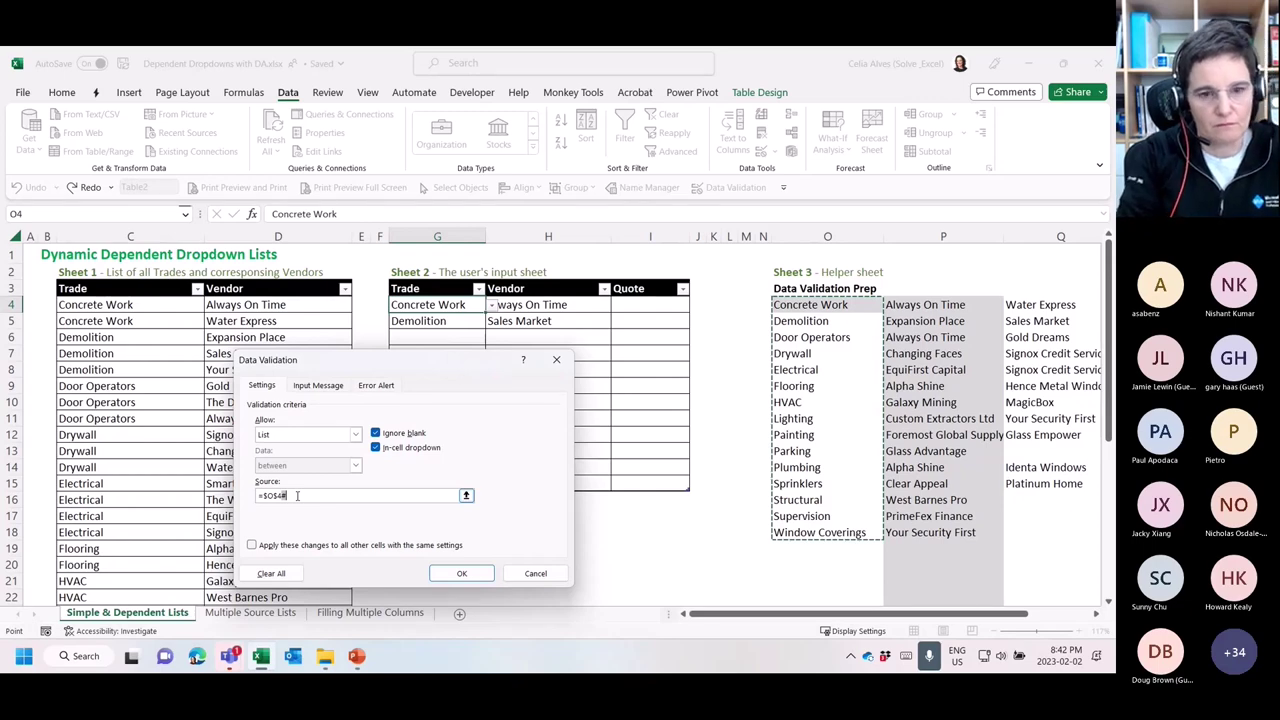
pyautogui.press('Return')
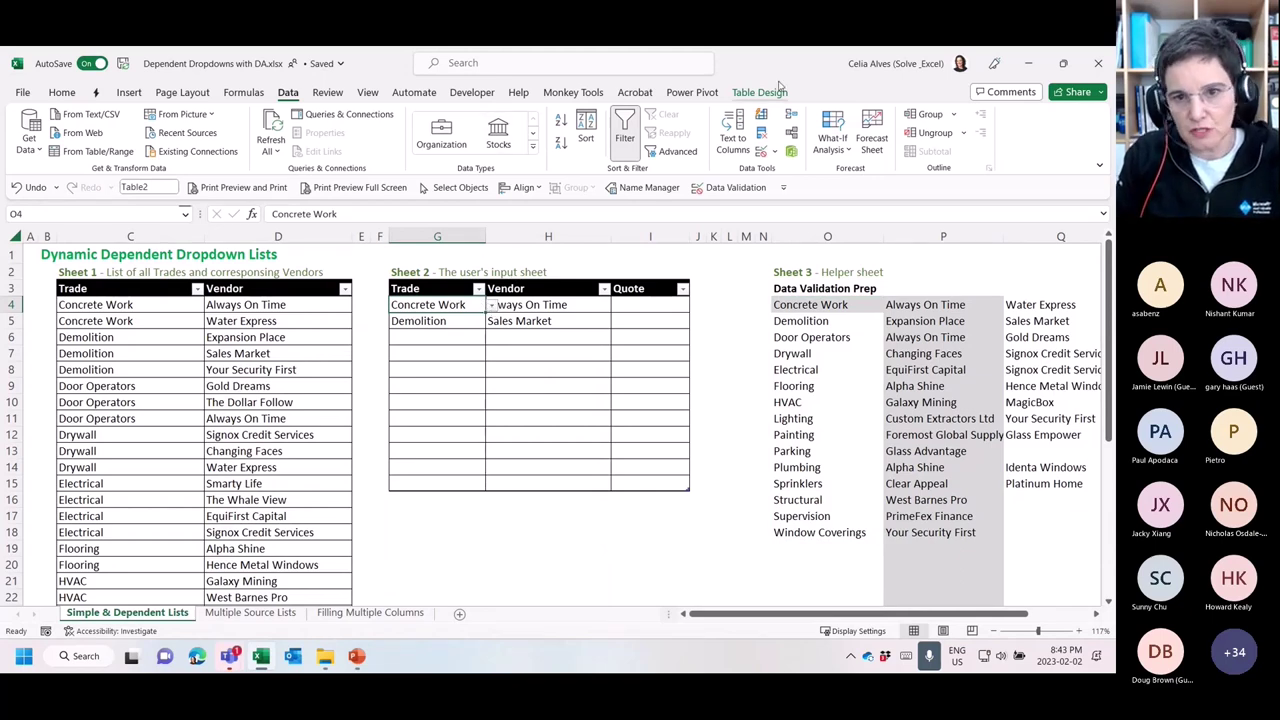
pyautogui.click(762, 150)
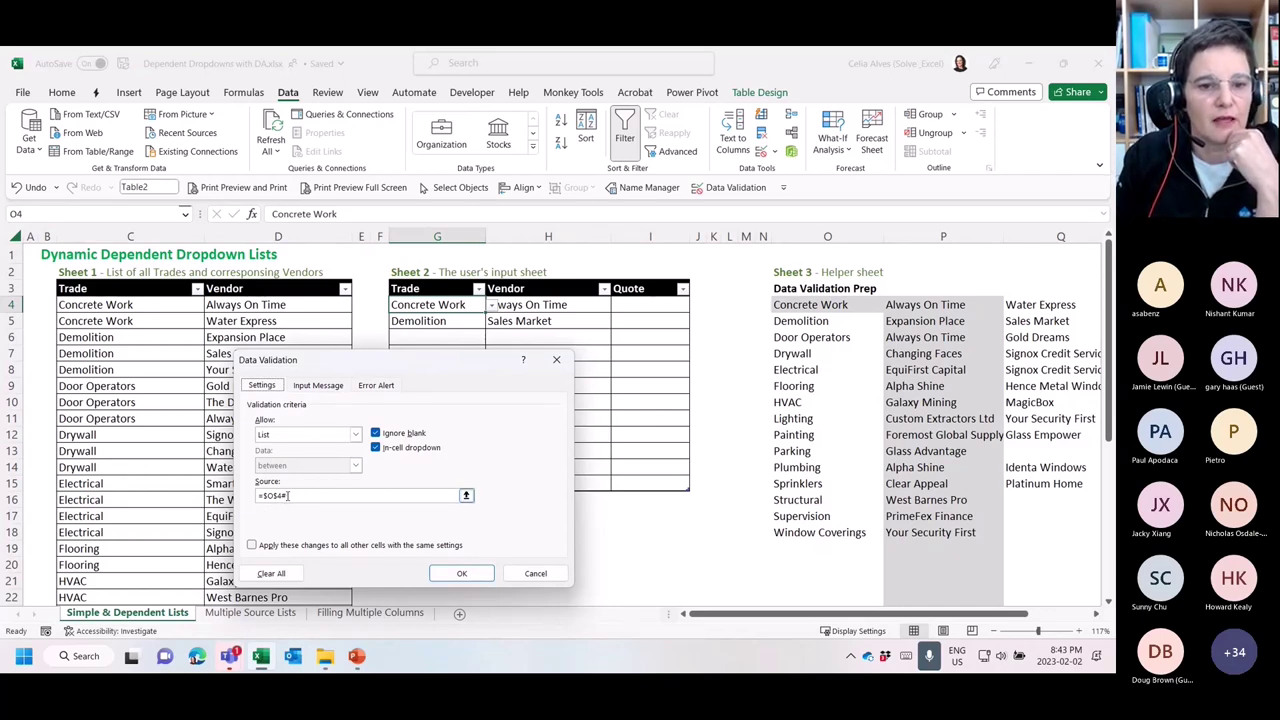
pyautogui.click(285, 496)
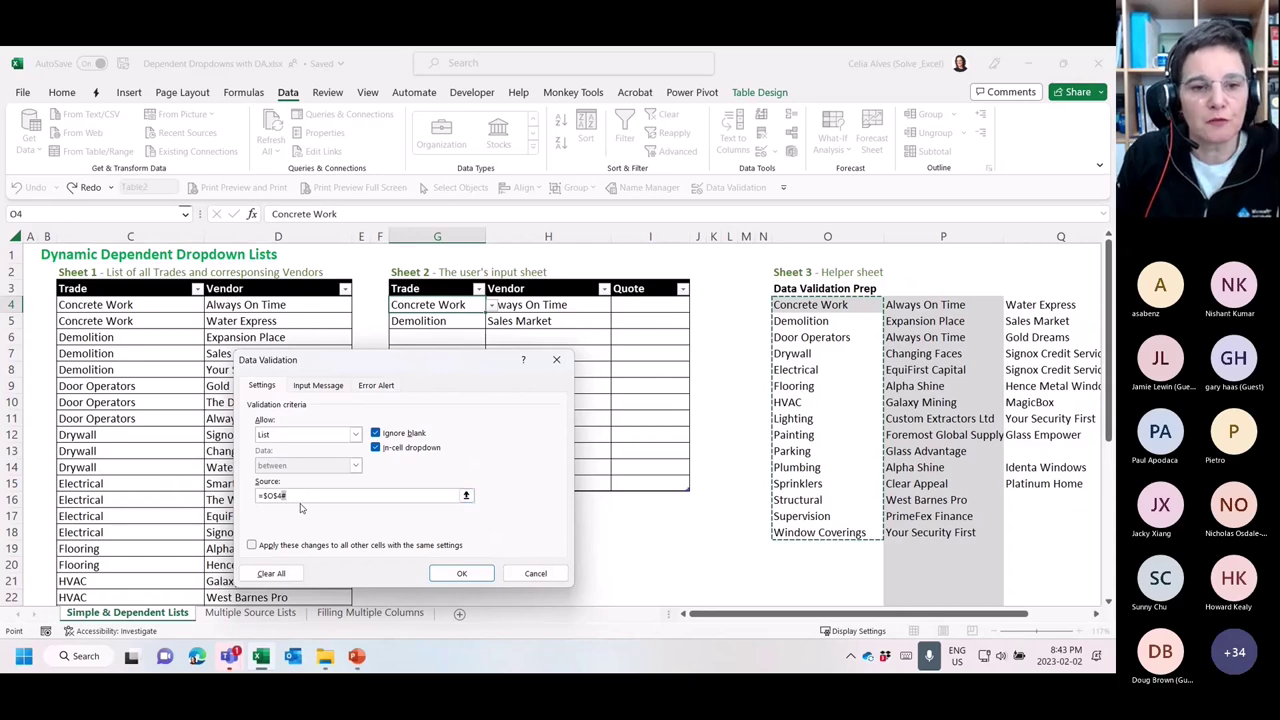
pyautogui.click(535, 573)
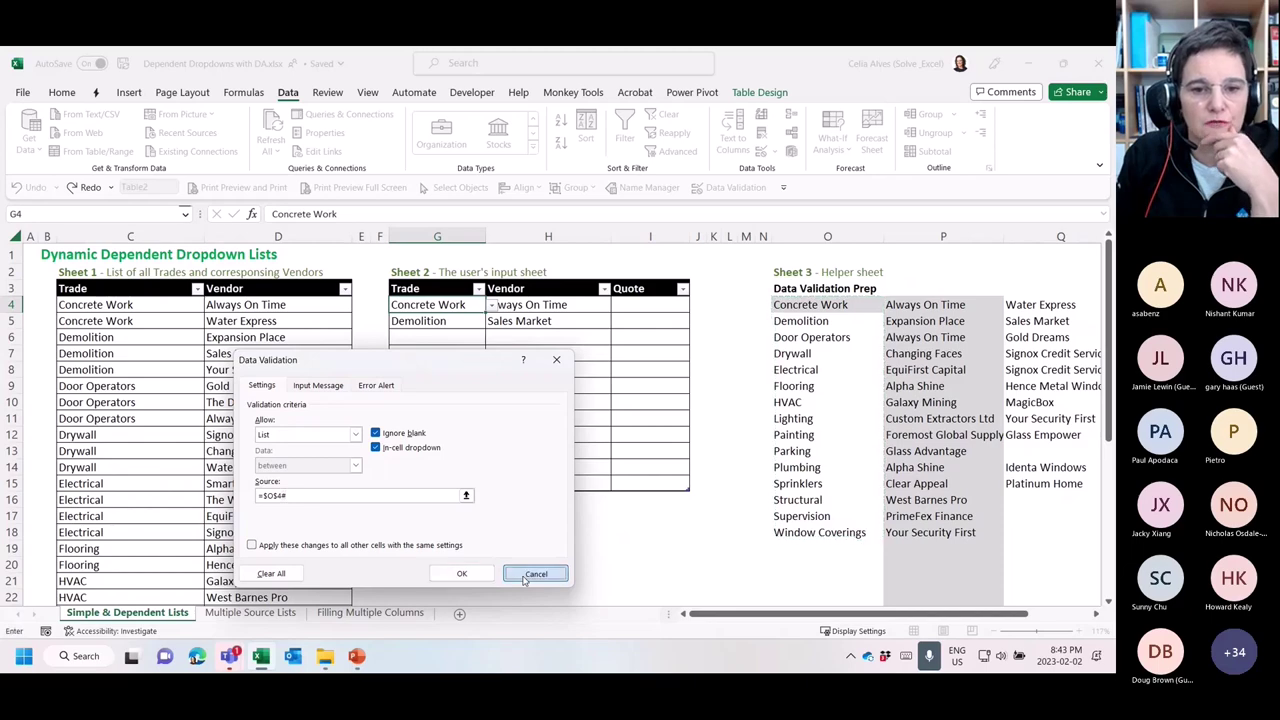
# Inspect the formula in O4 that generates the helper sheet's trade list and the source column it references
pyautogui.click(800, 302)
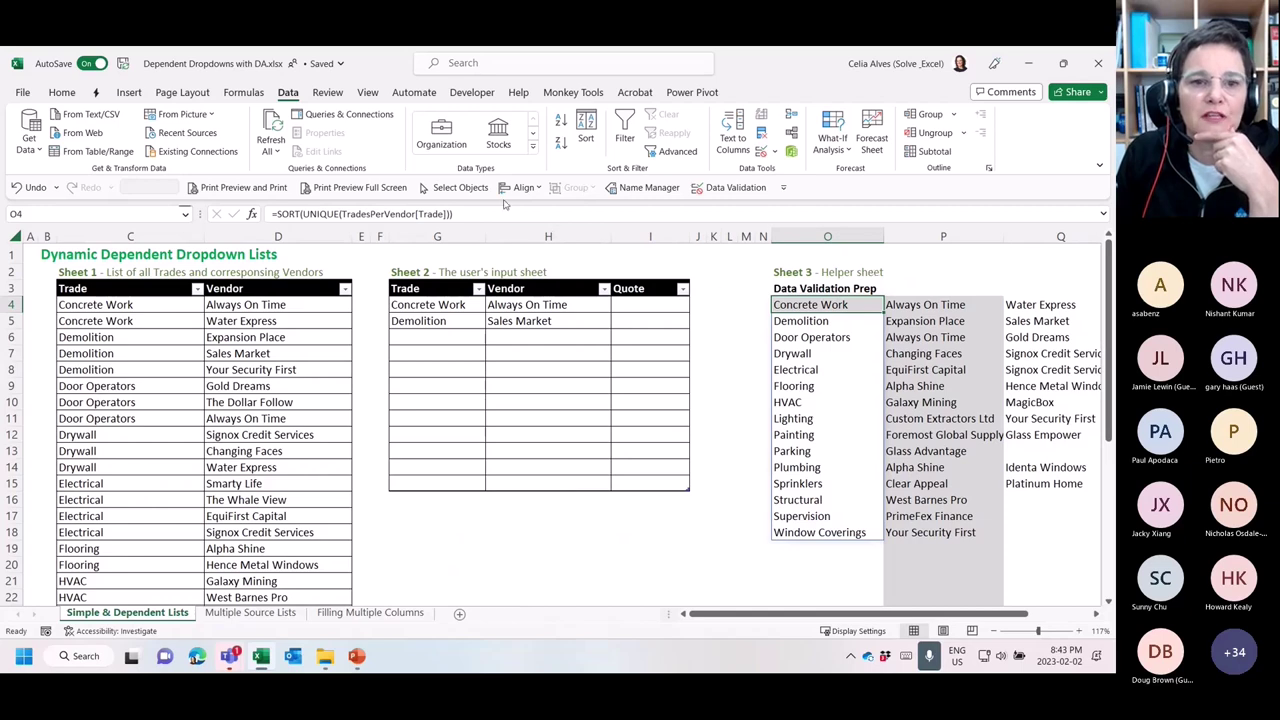
pyautogui.doubleClick(857, 305)
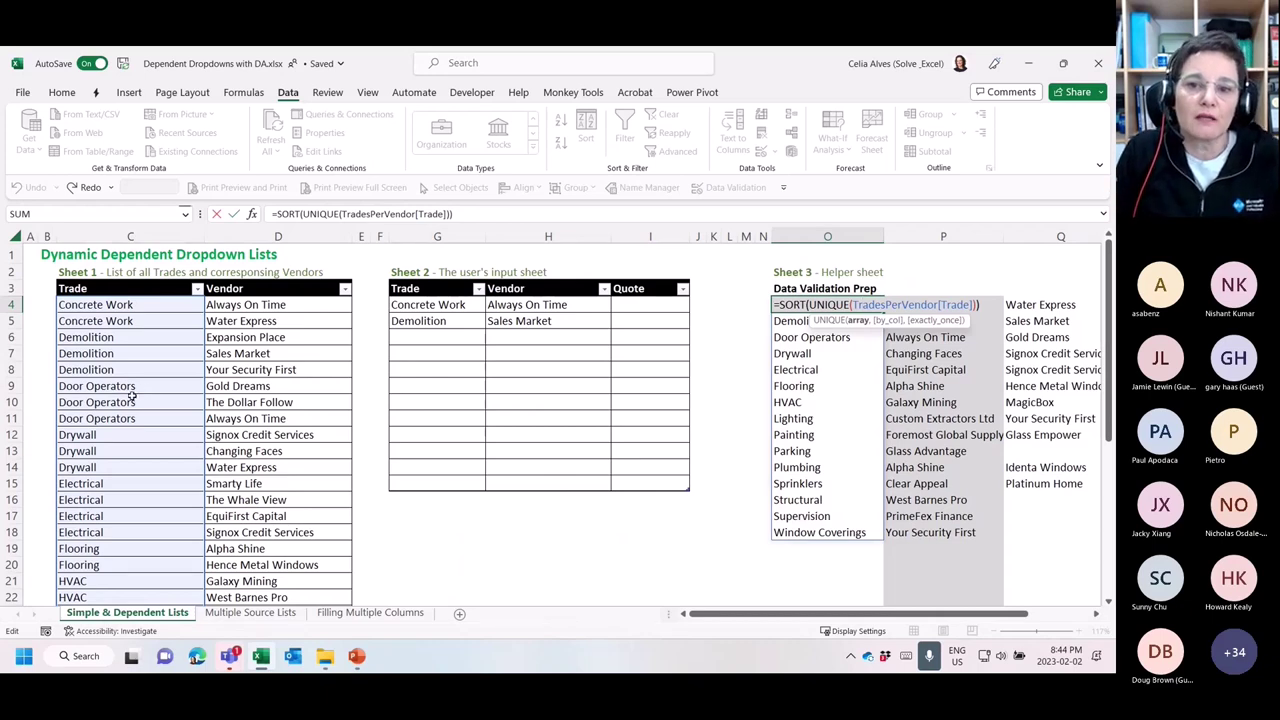
pyautogui.hotkey('ctrl', 'Return')
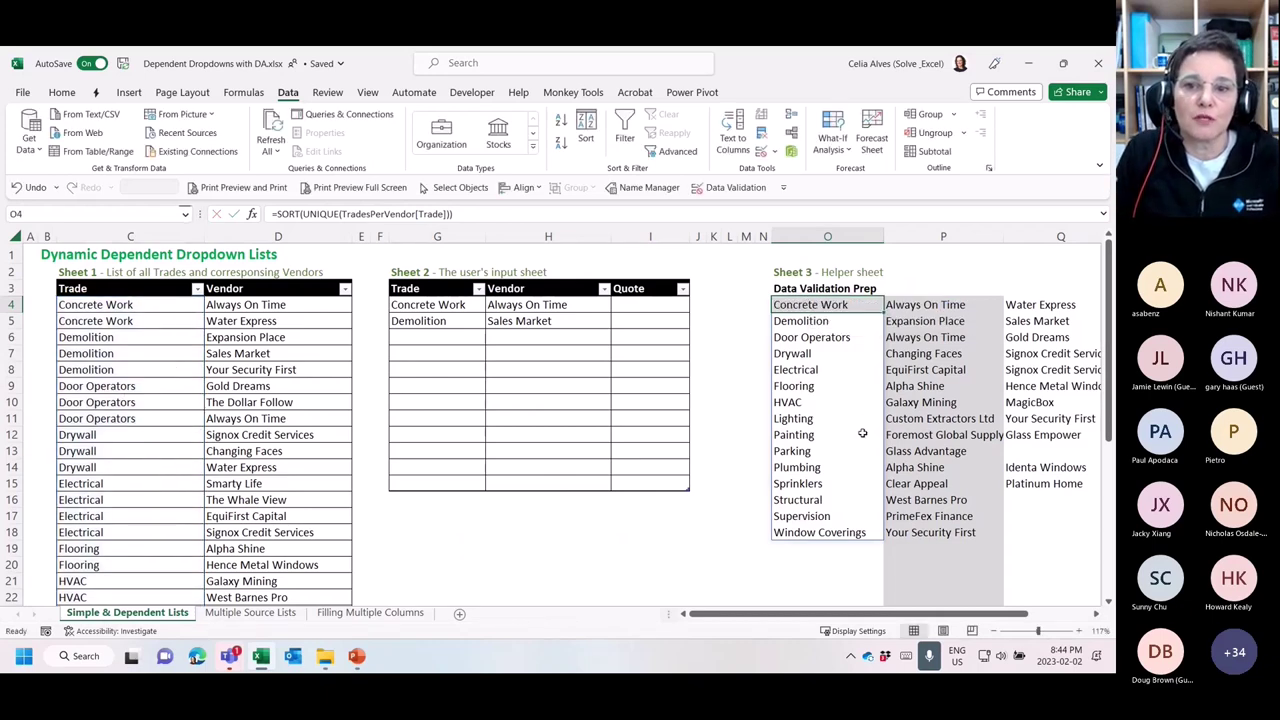
# Add a row below the Sheet 1 source table with the trade New Trade and the vendor New Vendor
pyautogui.scroll(-3, 864, 428)
pyautogui.scroll(-7, 862, 432)
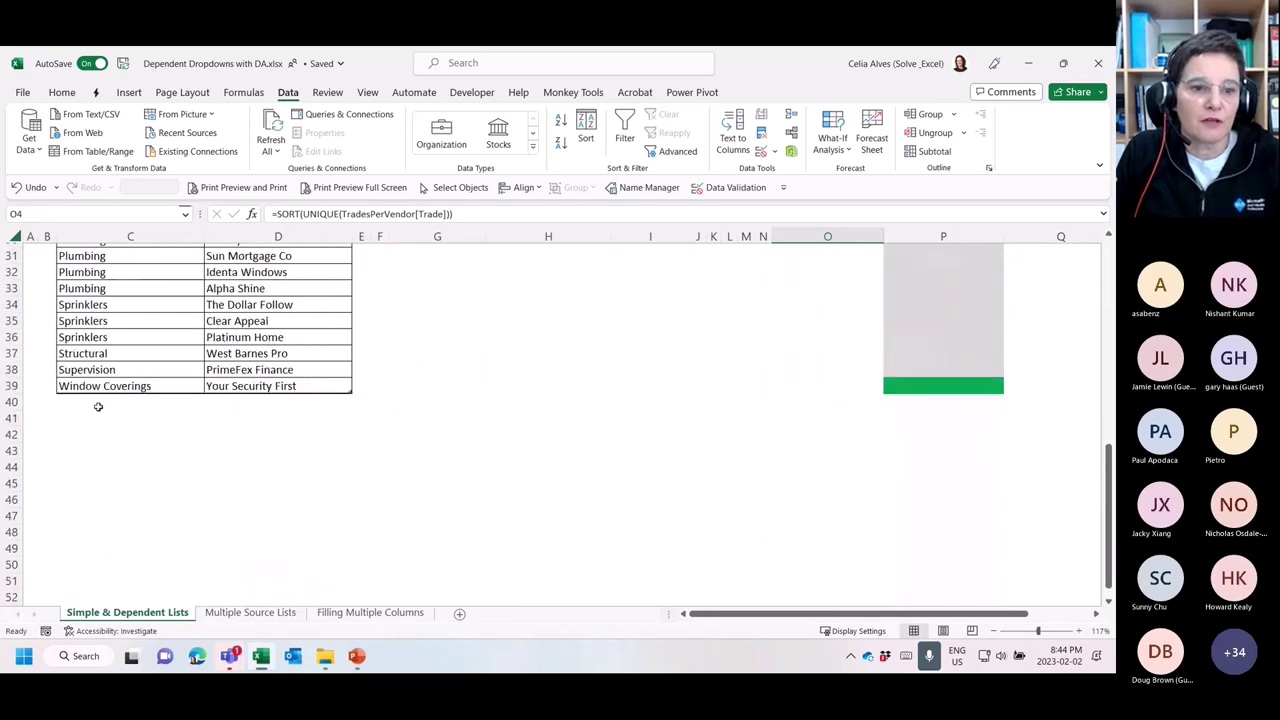
pyautogui.click(96, 404)
pyautogui.write('New Trade')
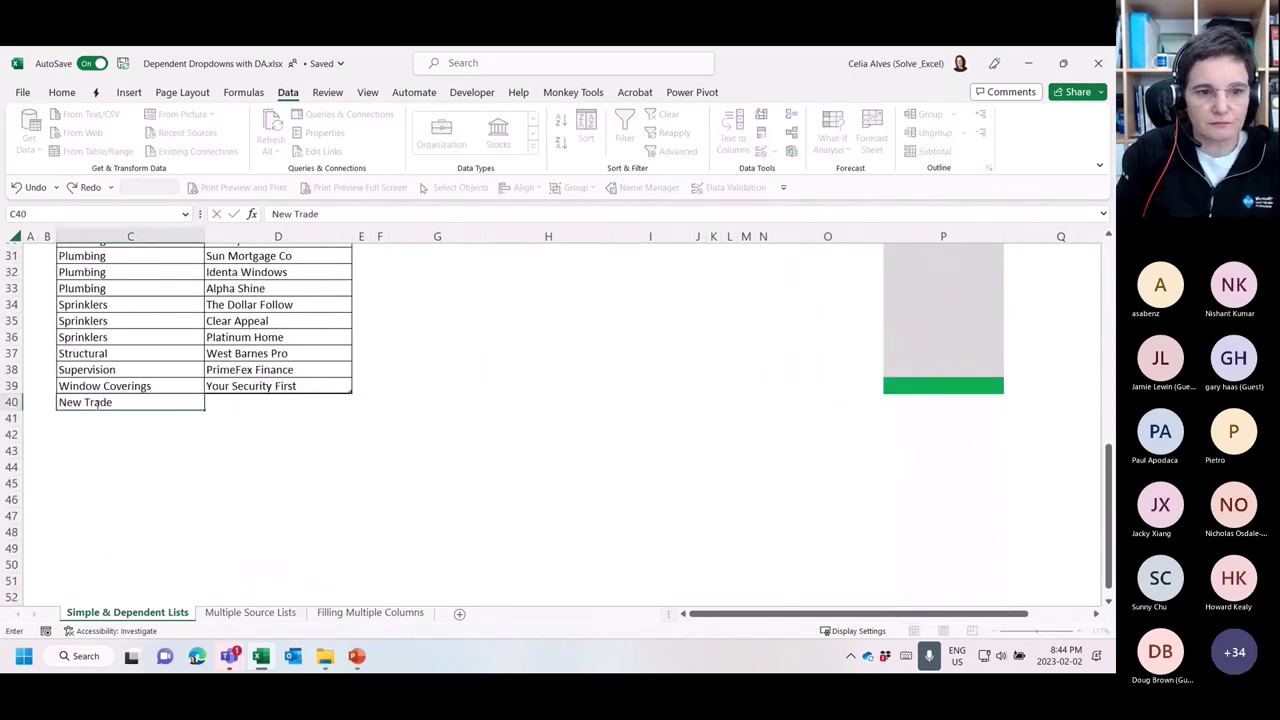
pyautogui.press('Tab')
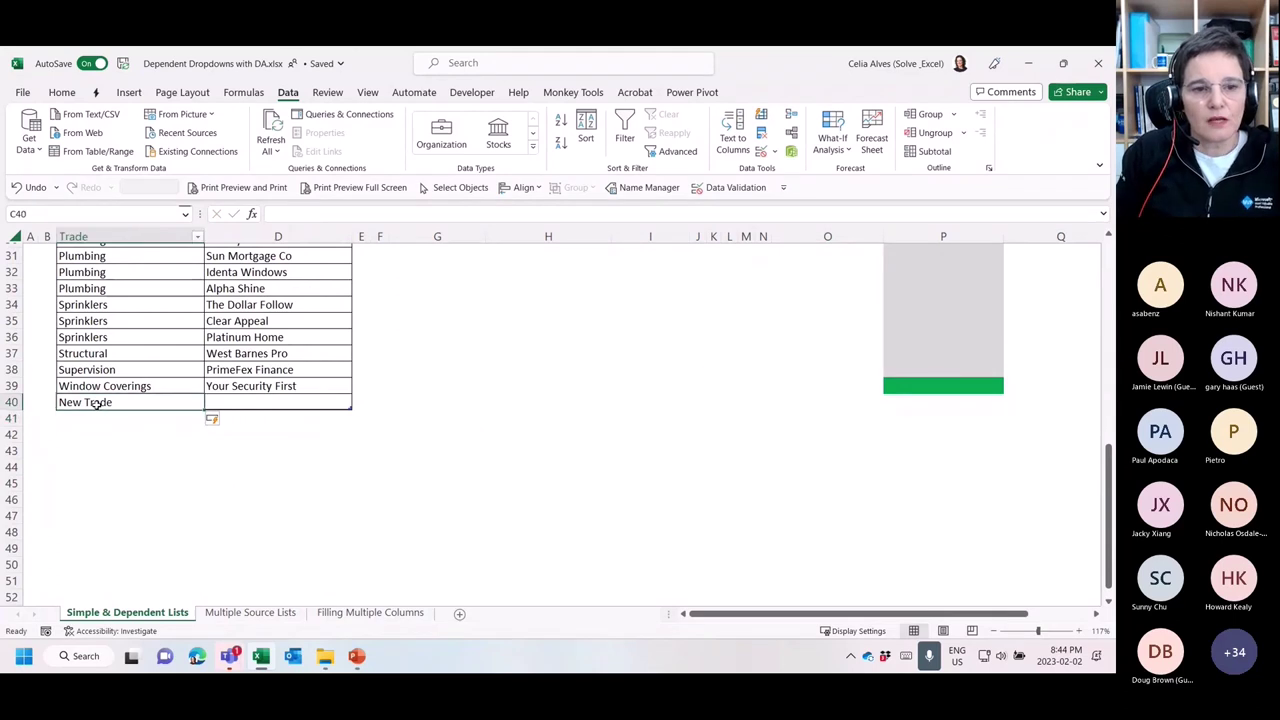
pyautogui.write('N')
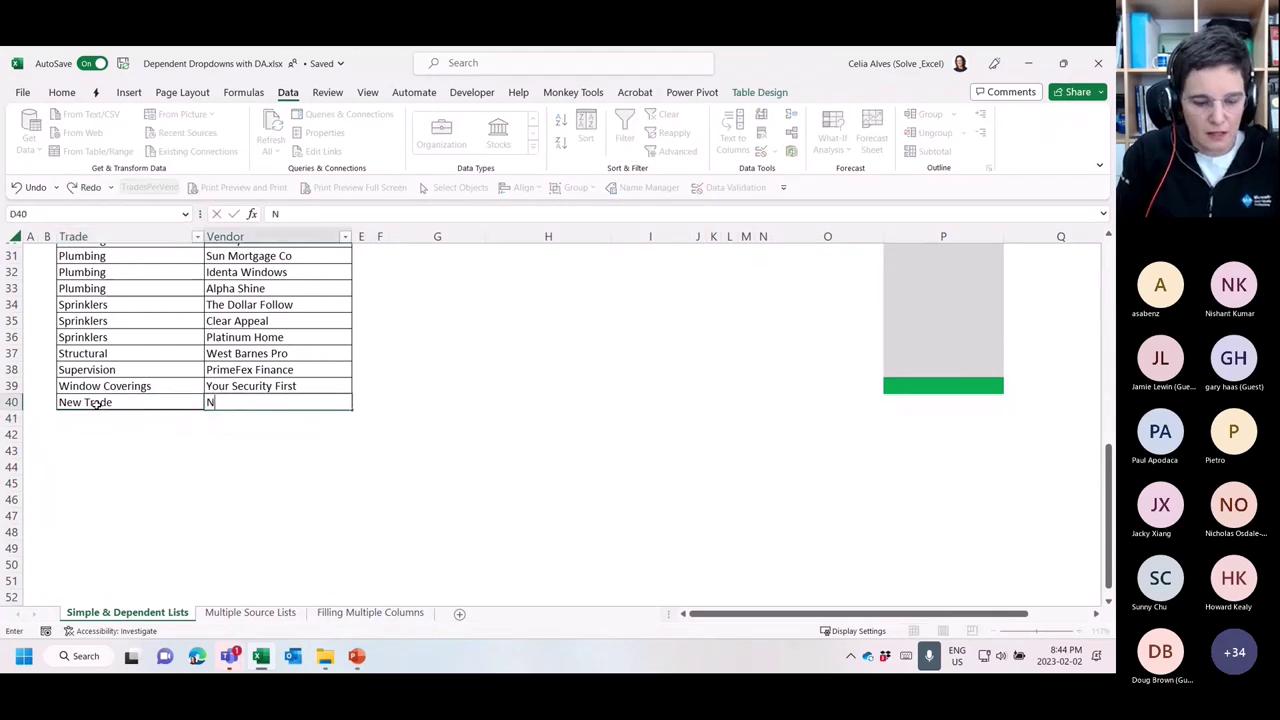
pyautogui.write('ew Vendor')
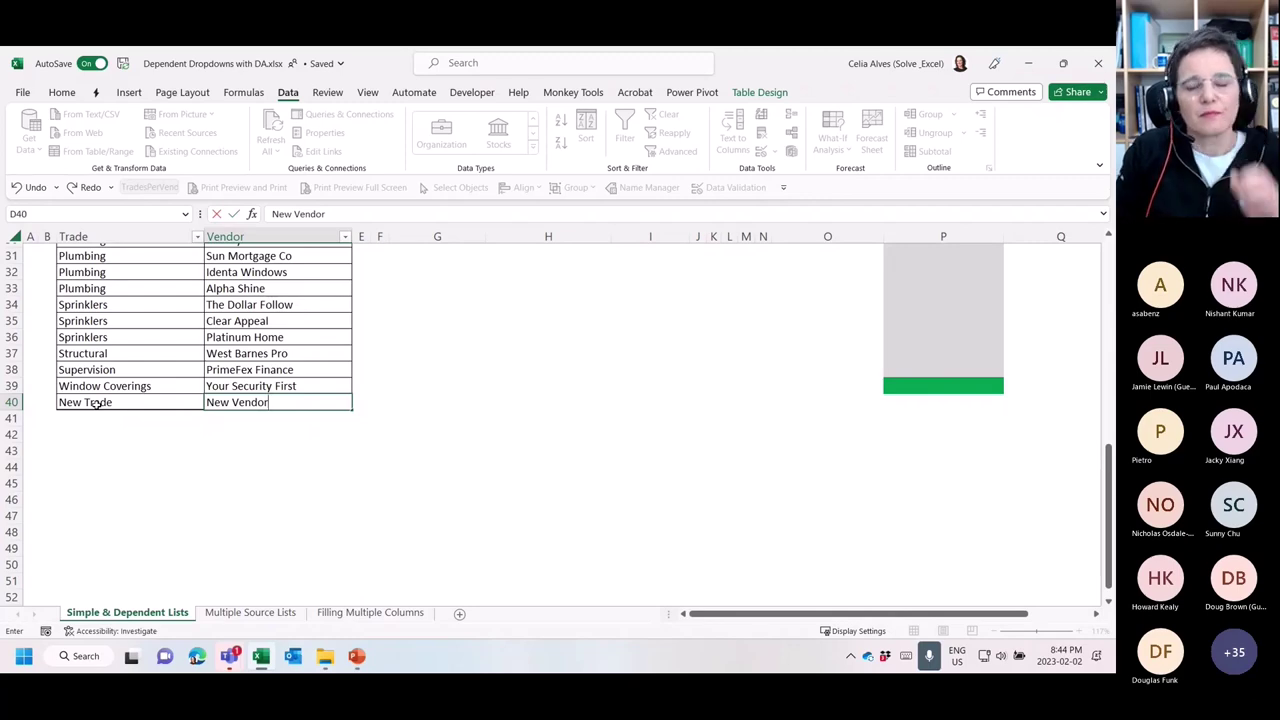
# Check the New Trade entry and its vendor formula in the helper sheet
pyautogui.scroll(9, 600, 371)
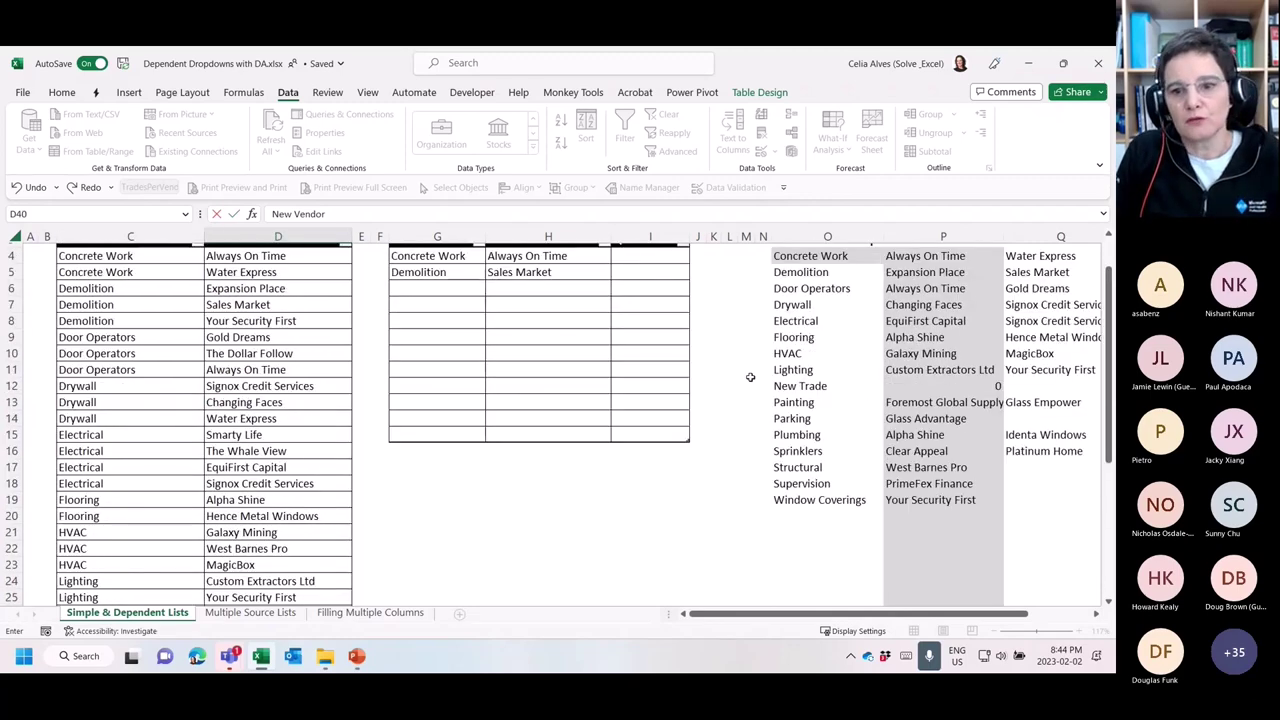
pyautogui.scroll(1, 814, 417)
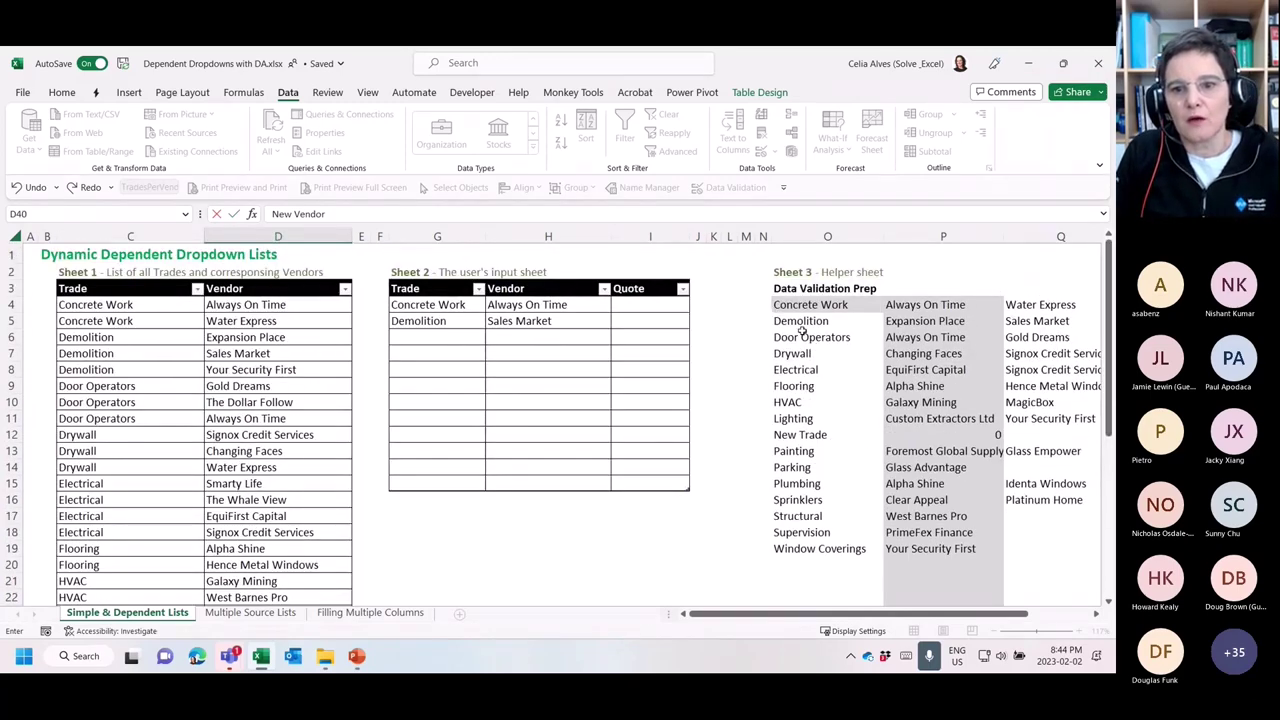
pyautogui.click(797, 435)
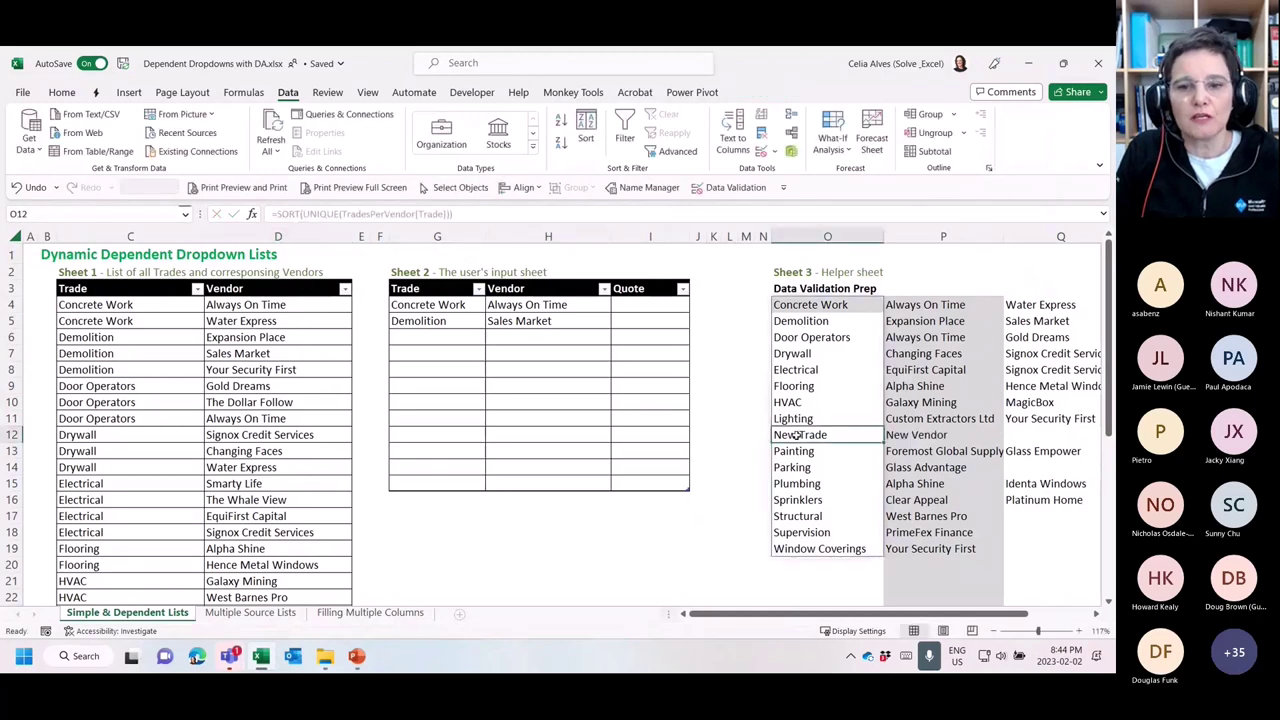
pyautogui.click(916, 435)
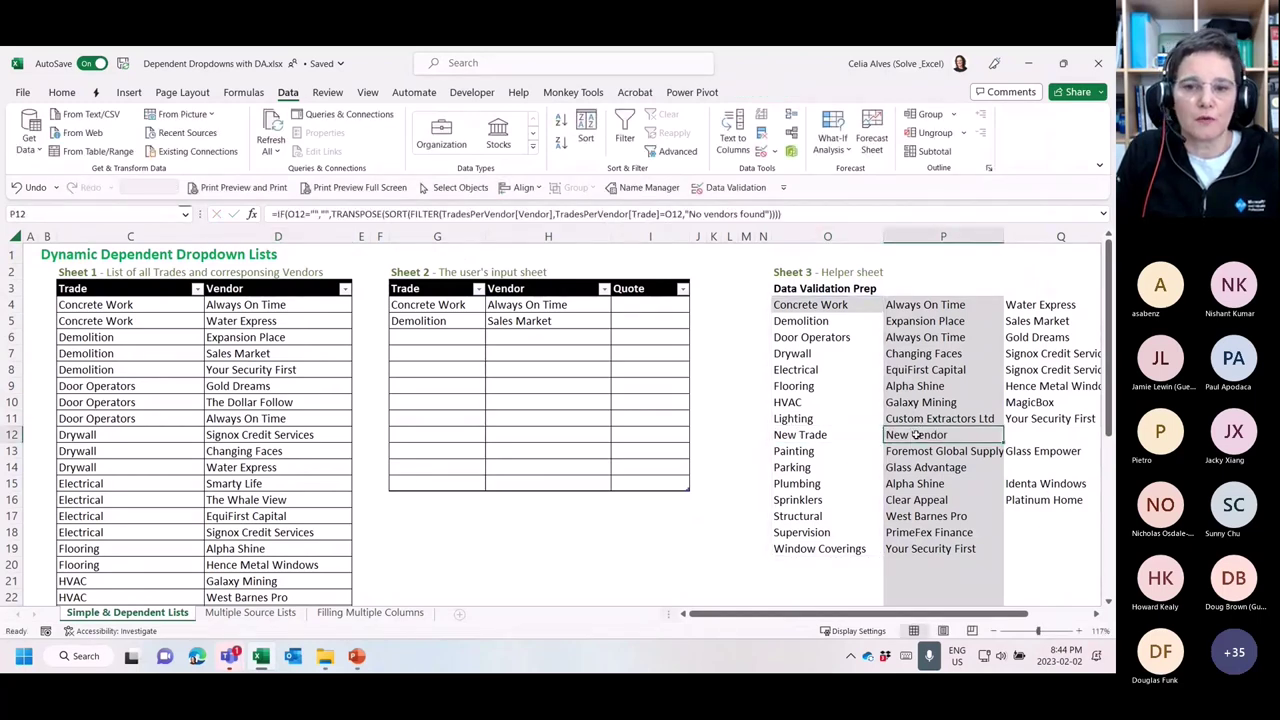
# Add another row to the end of the source table with the trade New Trade and the vendor New Vendor 2
pyautogui.scroll(-2, 239, 584)
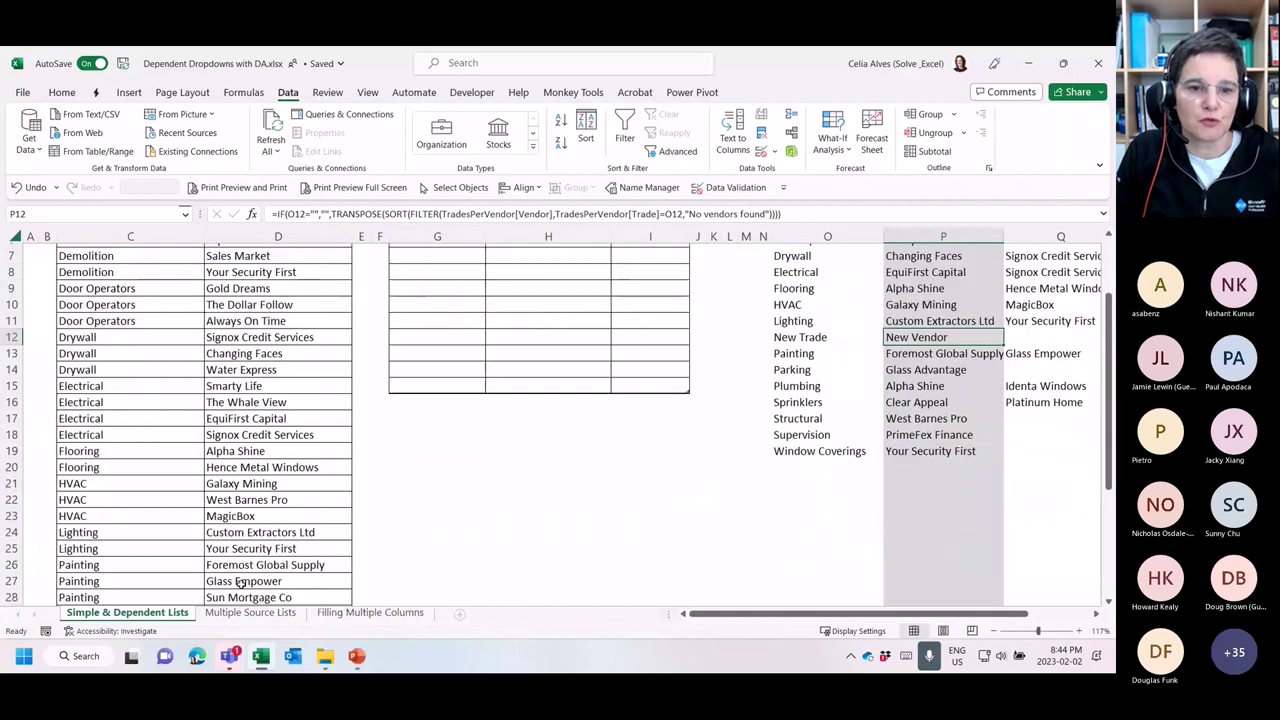
pyautogui.scroll(-6, 239, 584)
pyautogui.click(98, 516)
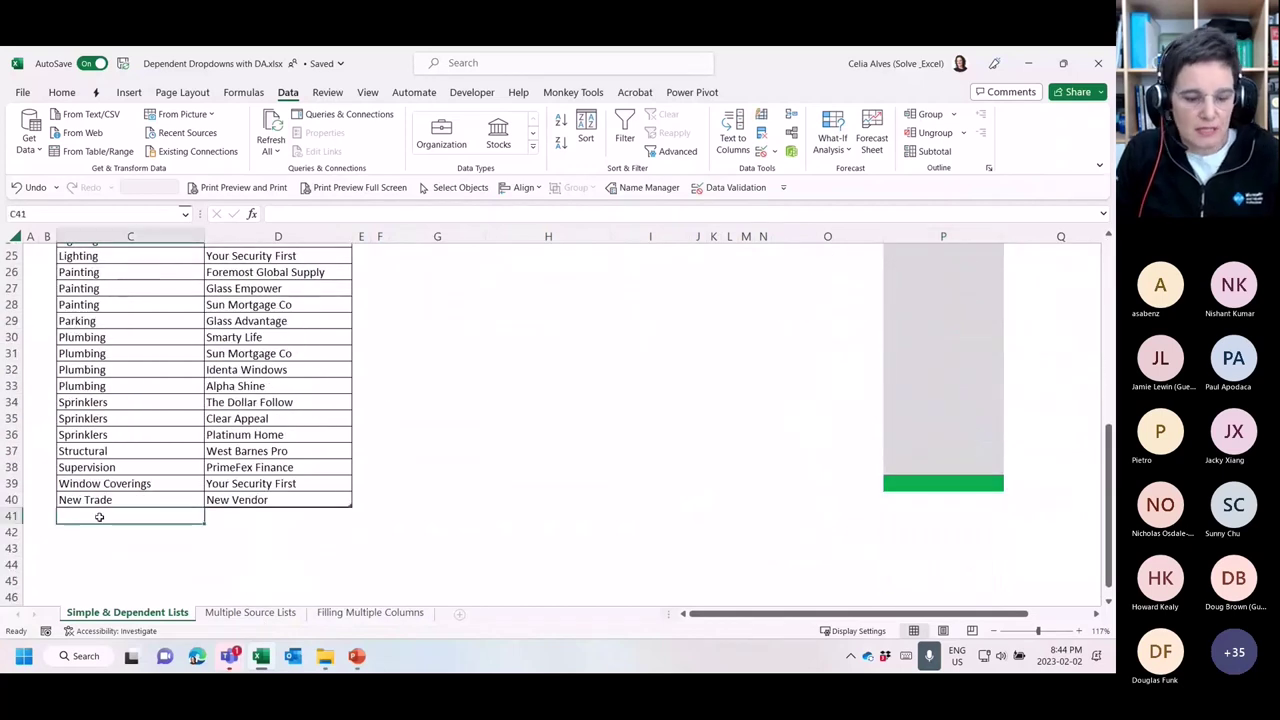
pyautogui.write('New Trade')
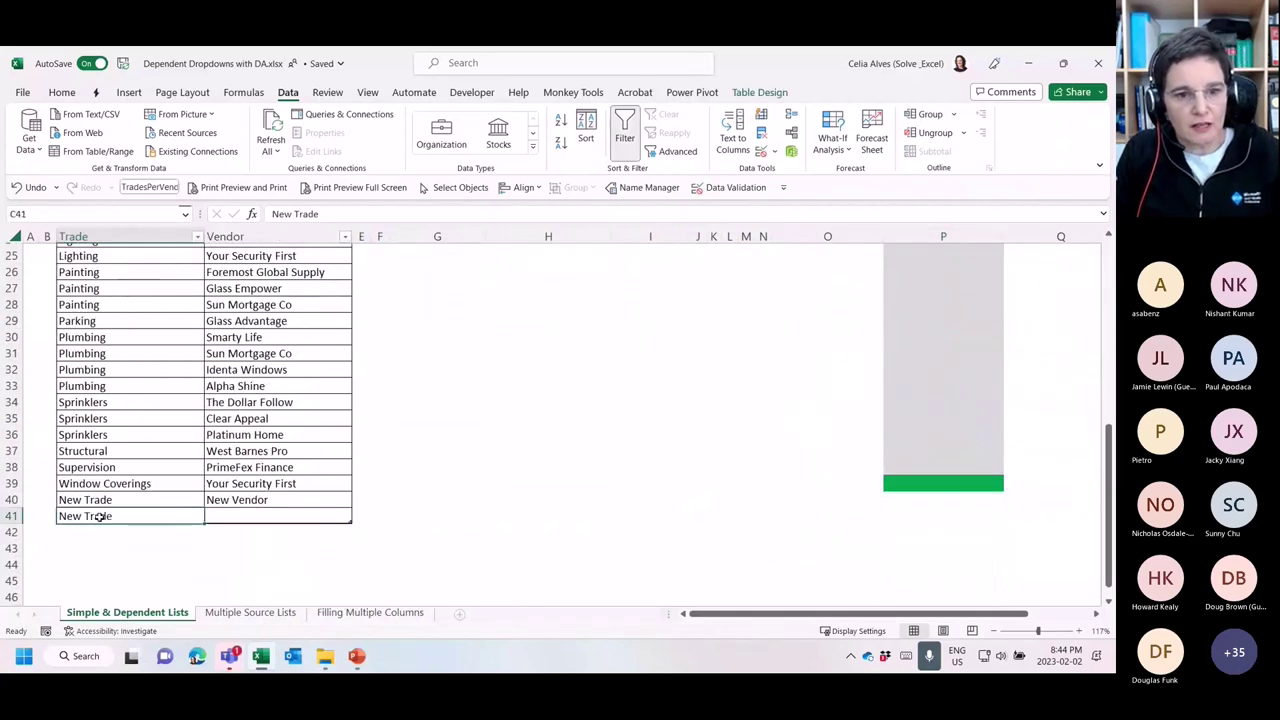
pyautogui.click(254, 511)
pyautogui.write('New ')
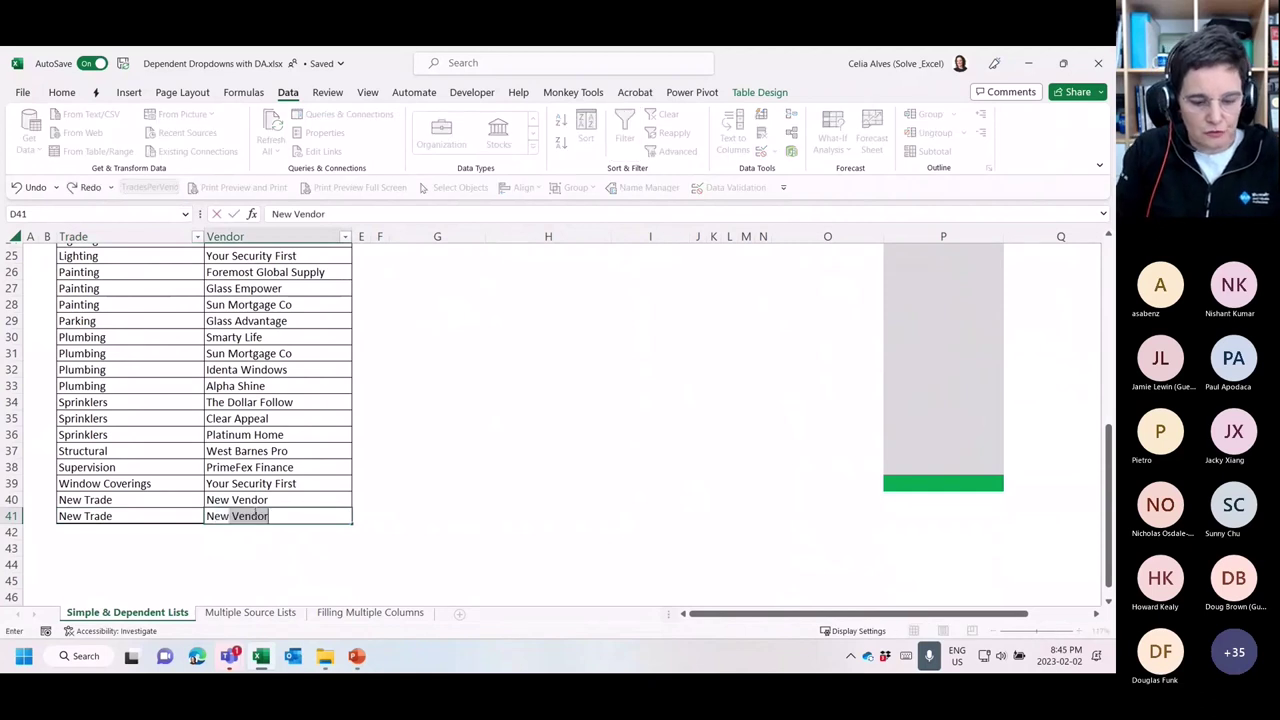
pyautogui.write('Vendor 2')
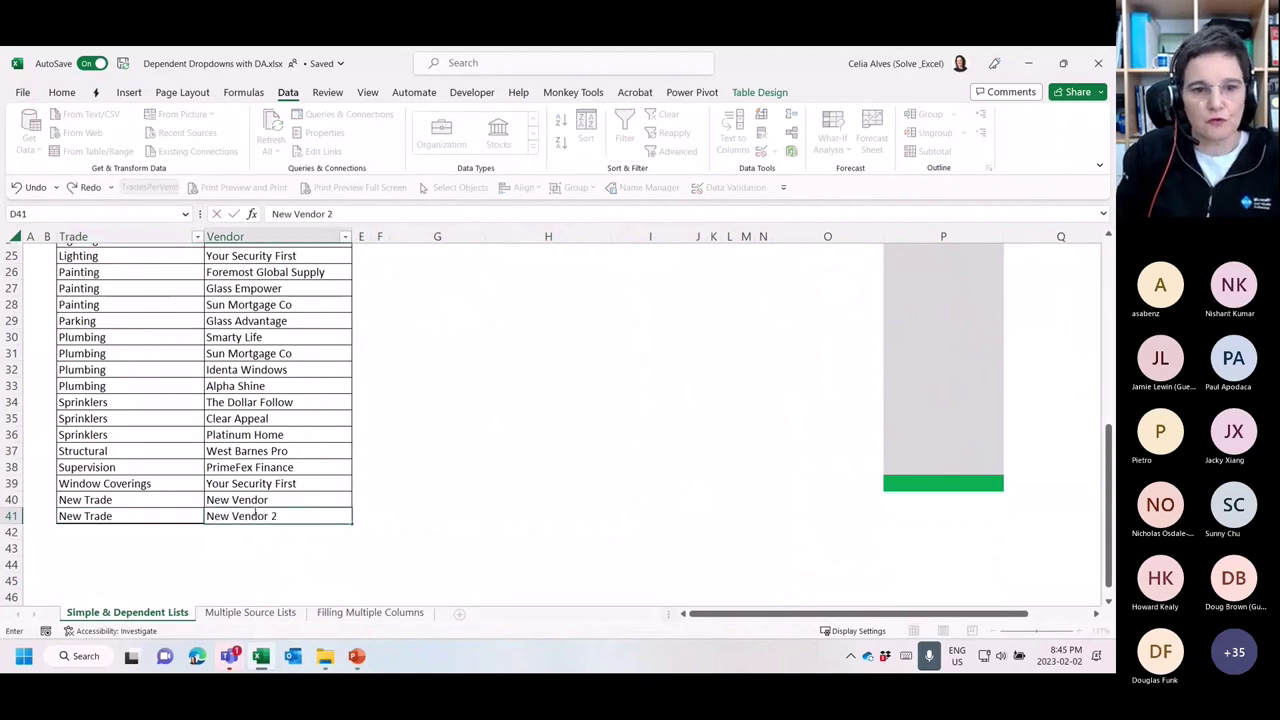
pyautogui.press('Return')
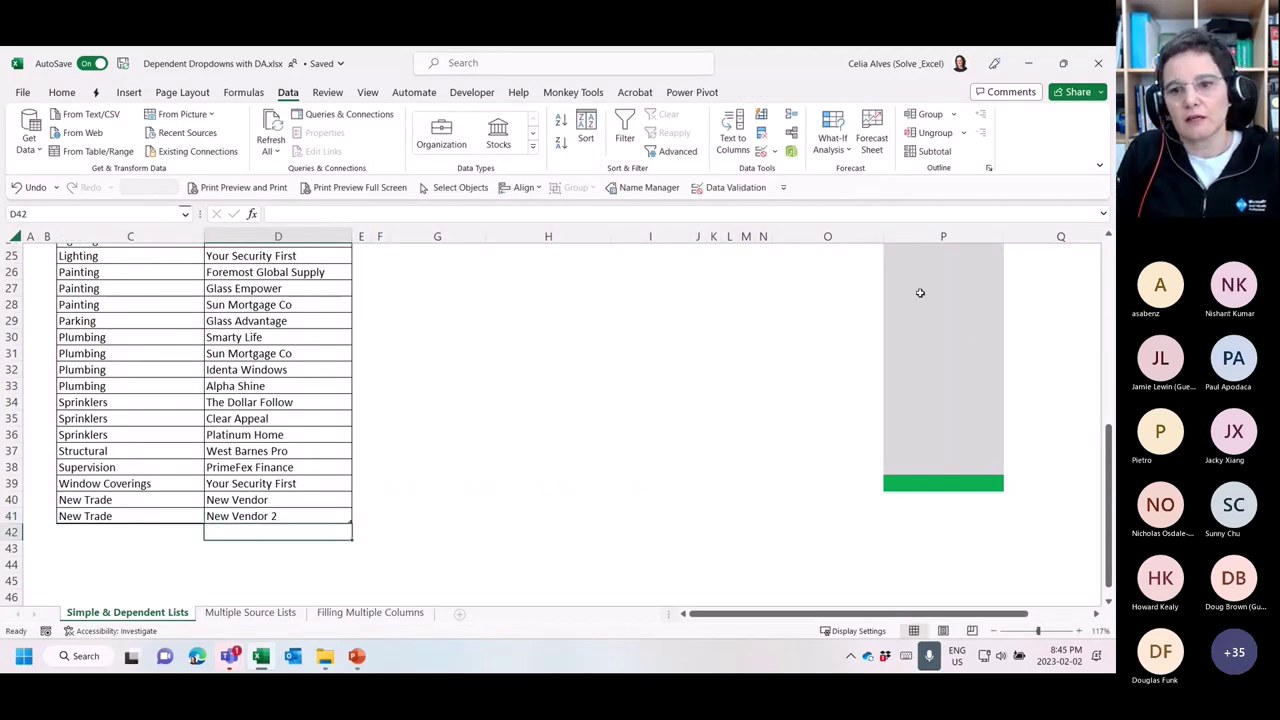
# Examine the vendors spilled beside New Trade in the helper sheet
pyautogui.scroll(8, 920, 292)
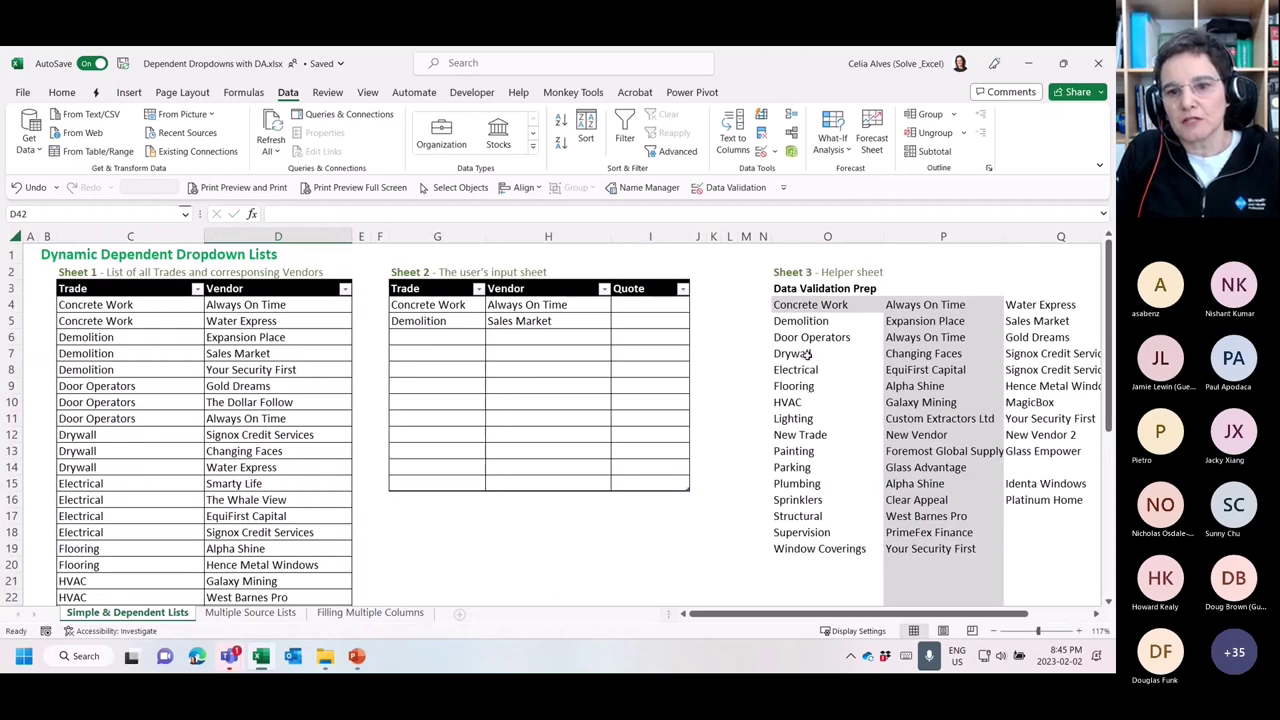
pyautogui.click(797, 434)
pyautogui.moveTo(915, 434); pyautogui.dragTo(1048, 434)
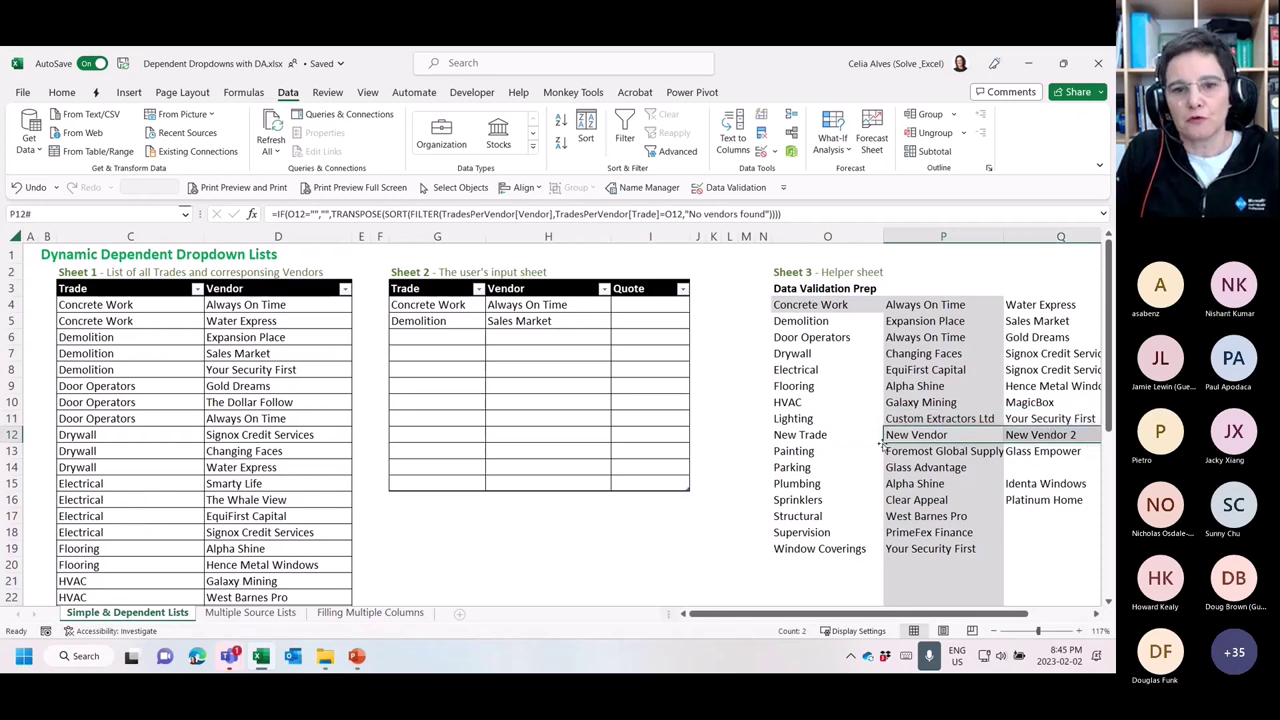
# Fill the third row of the input table with the trade New Trade and the vendor New Vendor 2
pyautogui.click(461, 343)
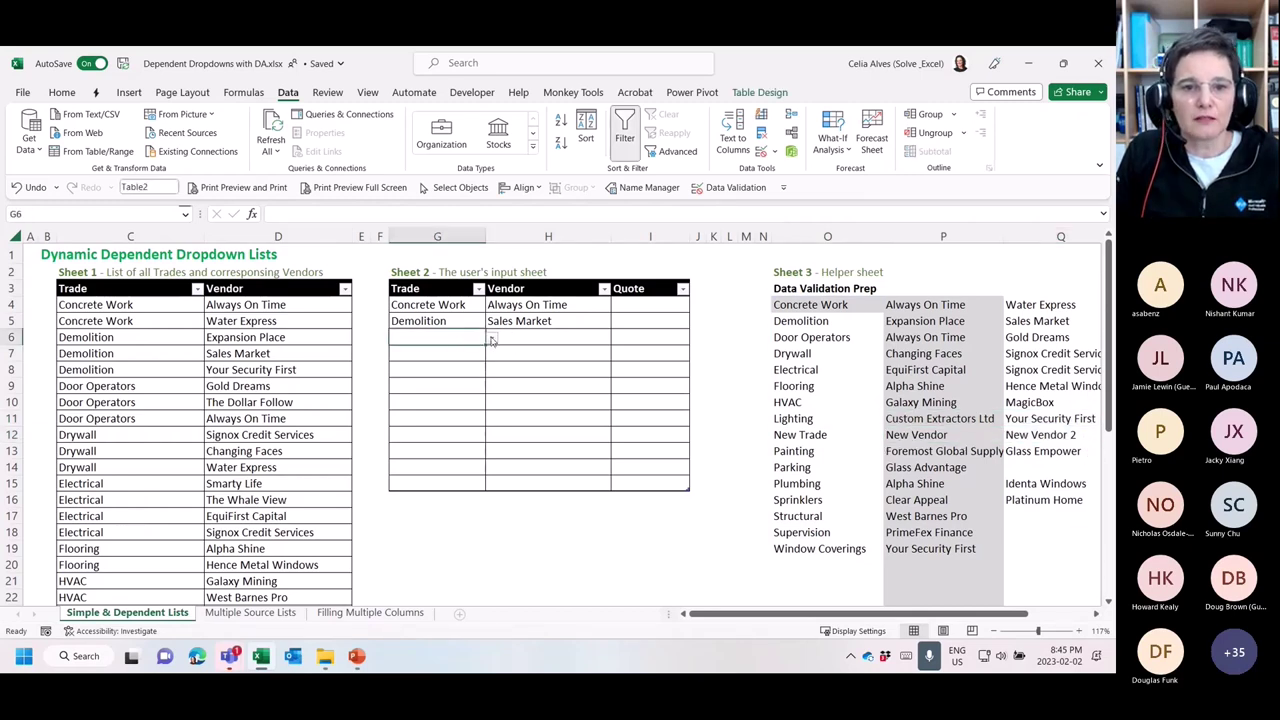
pyautogui.click(492, 341)
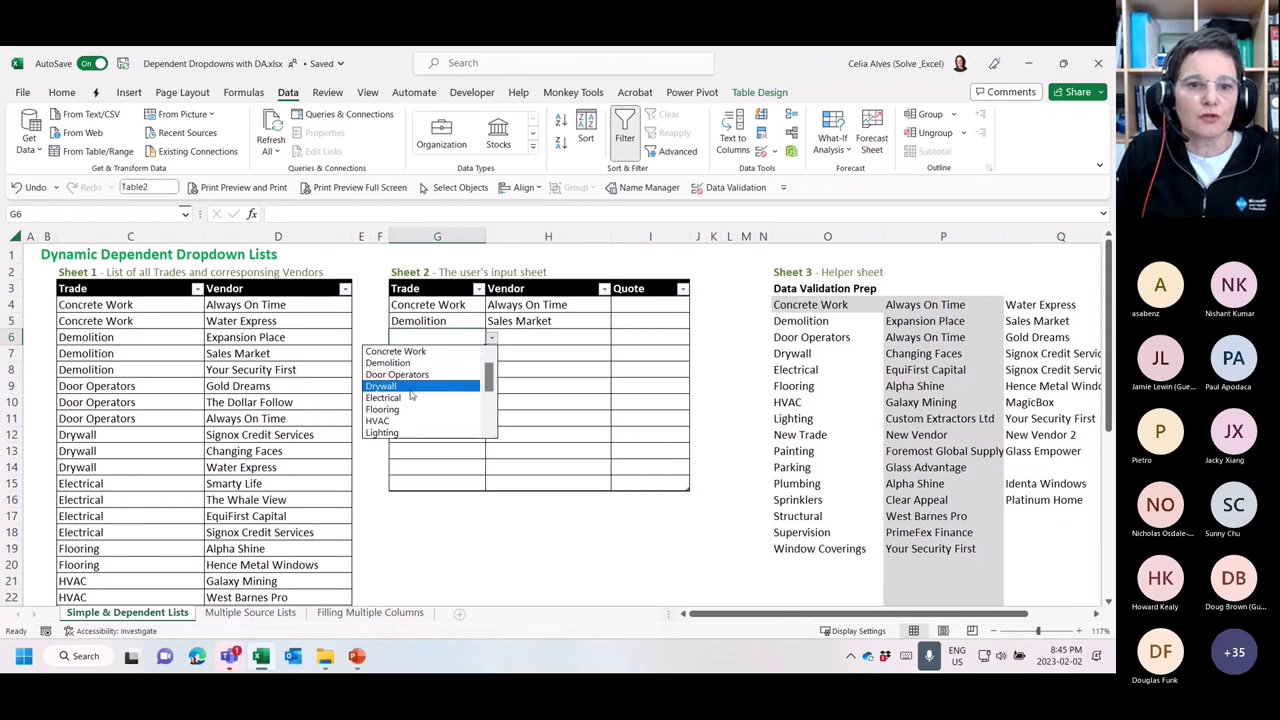
pyautogui.moveTo(489, 381); pyautogui.dragTo(492, 395)
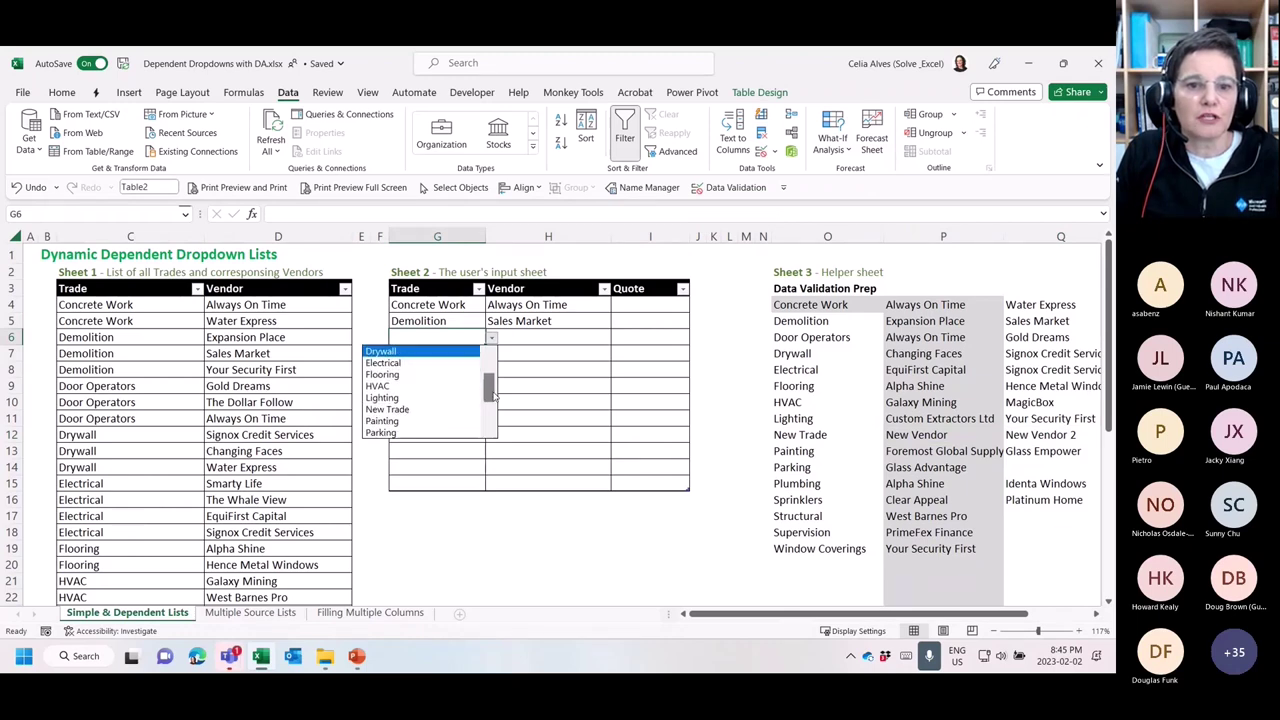
pyautogui.click(400, 409)
pyautogui.click(527, 339)
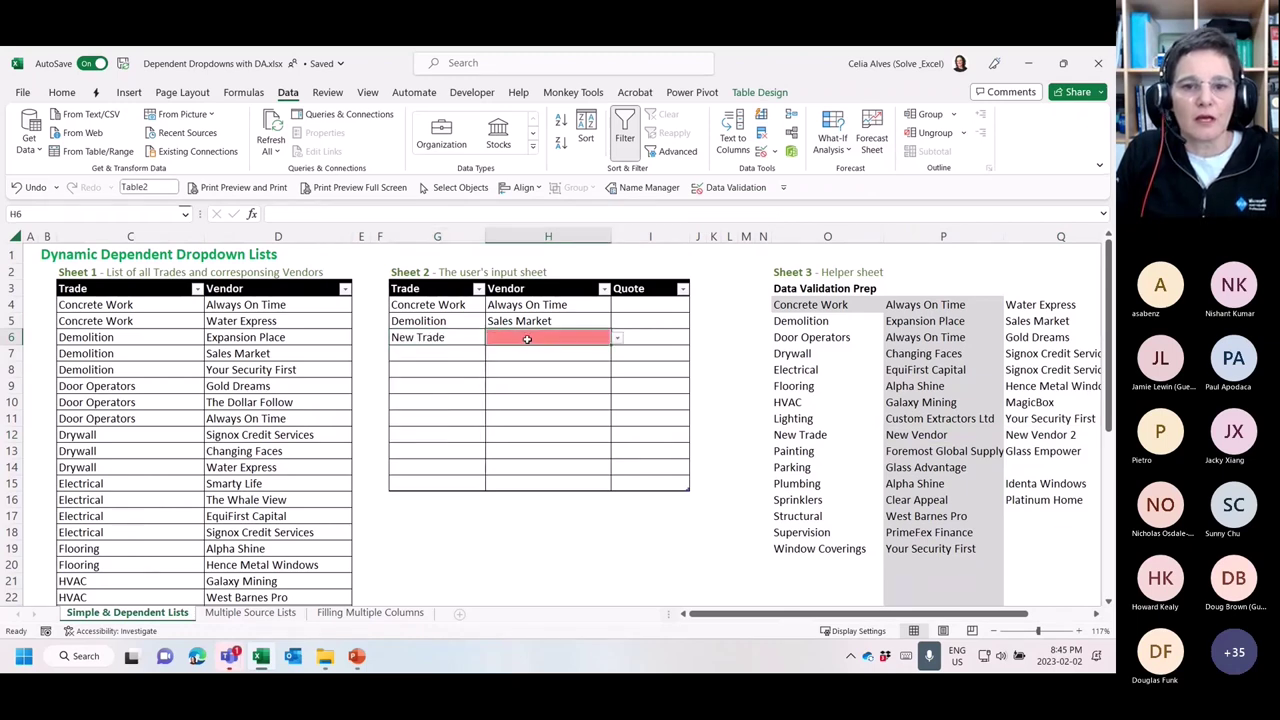
pyautogui.click(618, 338)
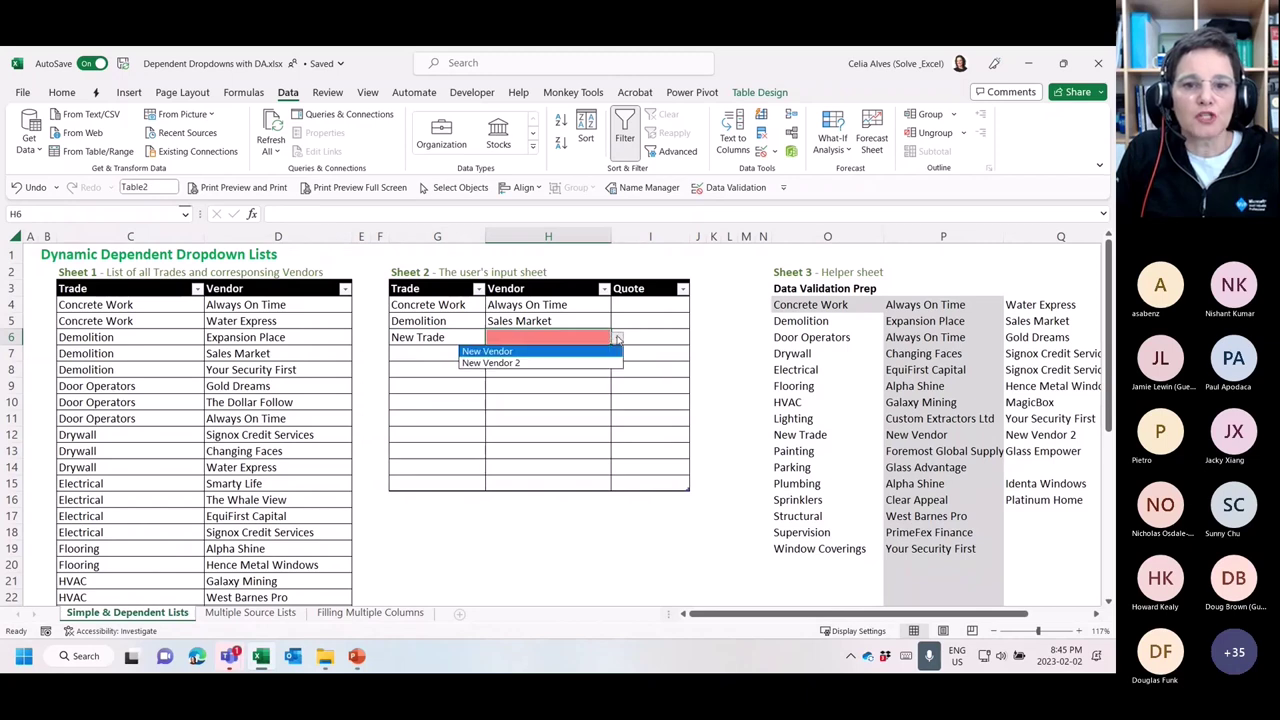
pyautogui.click(489, 363)
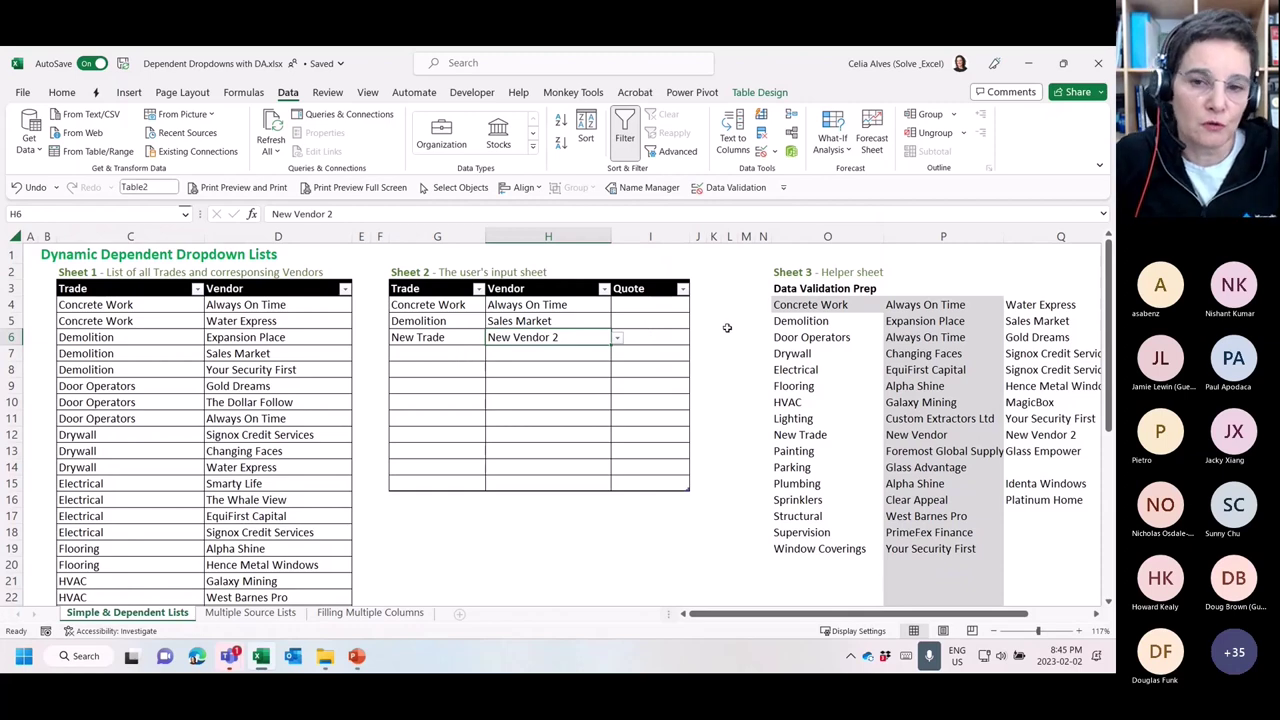
# Review the spilled trade list in the helper sheet, its source formula, and the vendor formula beside Concrete Work
pyautogui.click(746, 302)
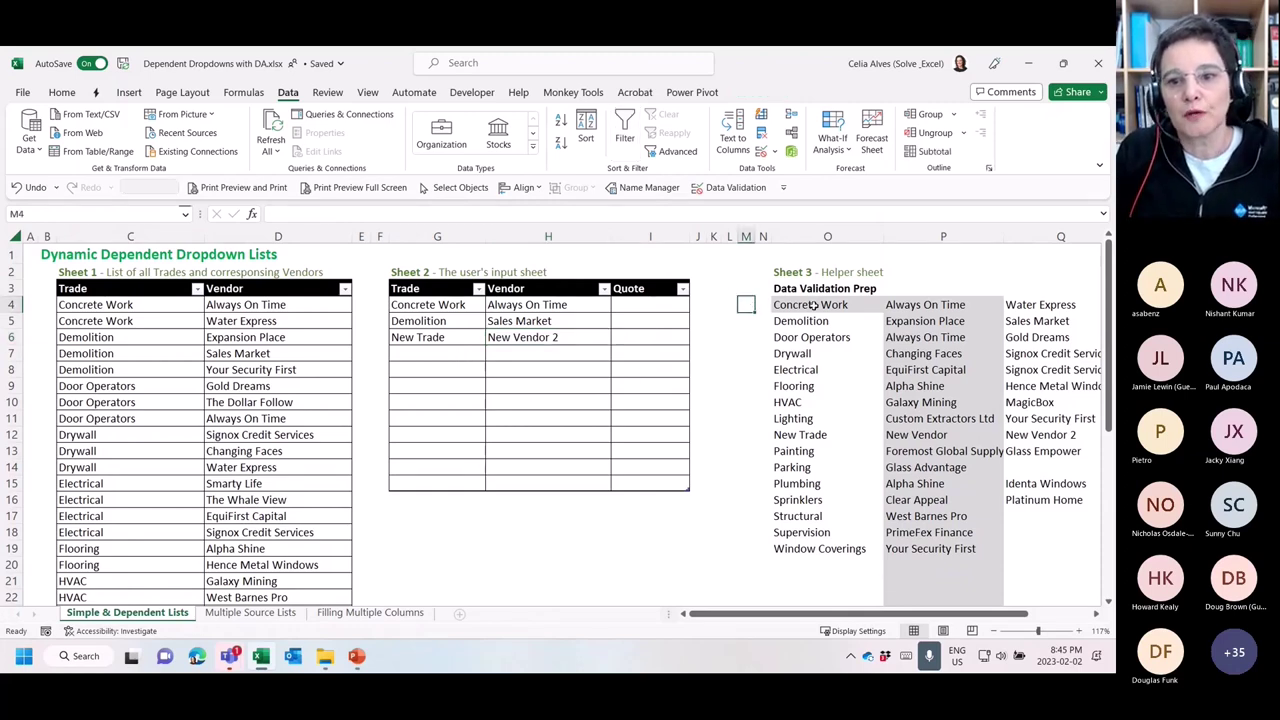
pyautogui.moveTo(813, 306); pyautogui.dragTo(792, 544)
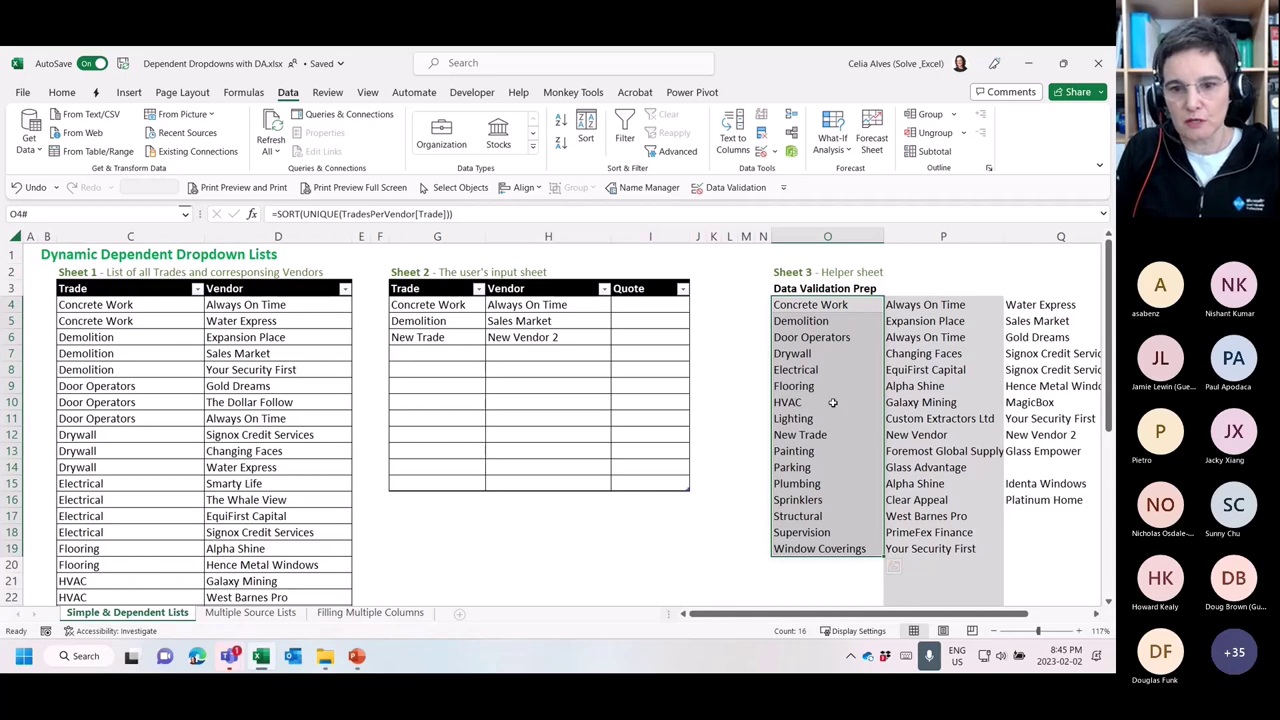
pyautogui.click(842, 304)
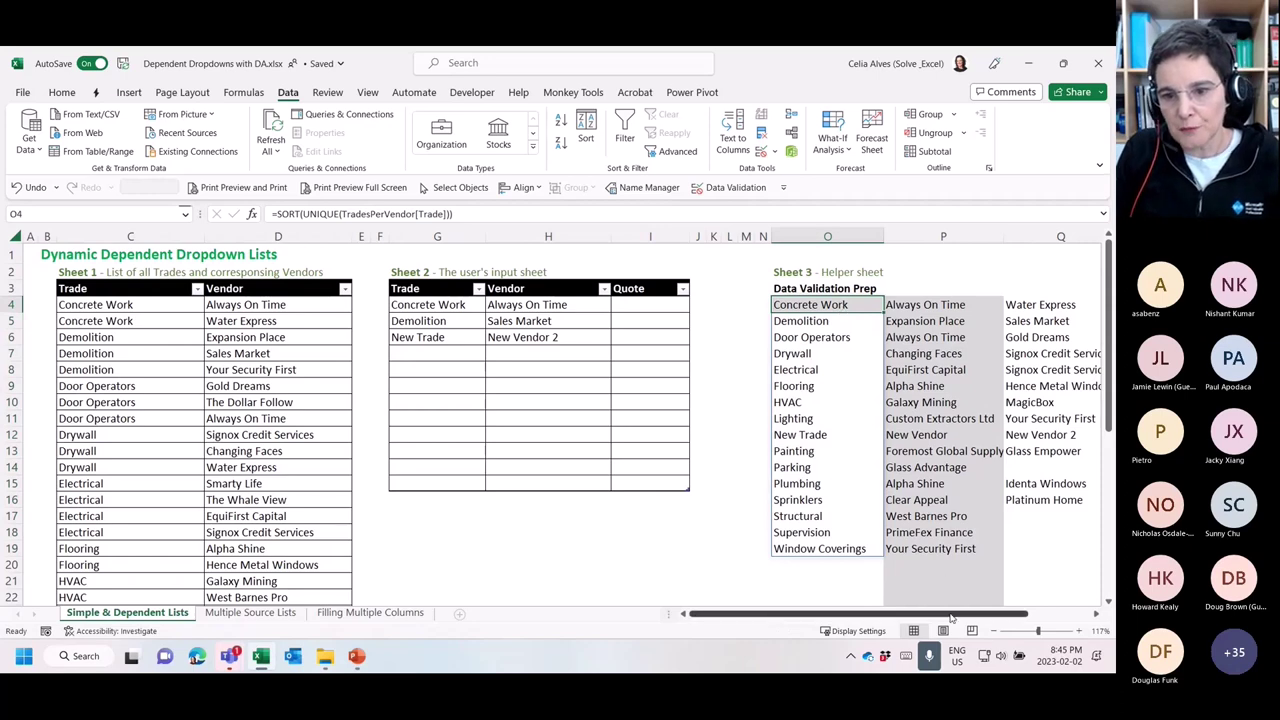
pyautogui.hscroll(3, 952, 620)
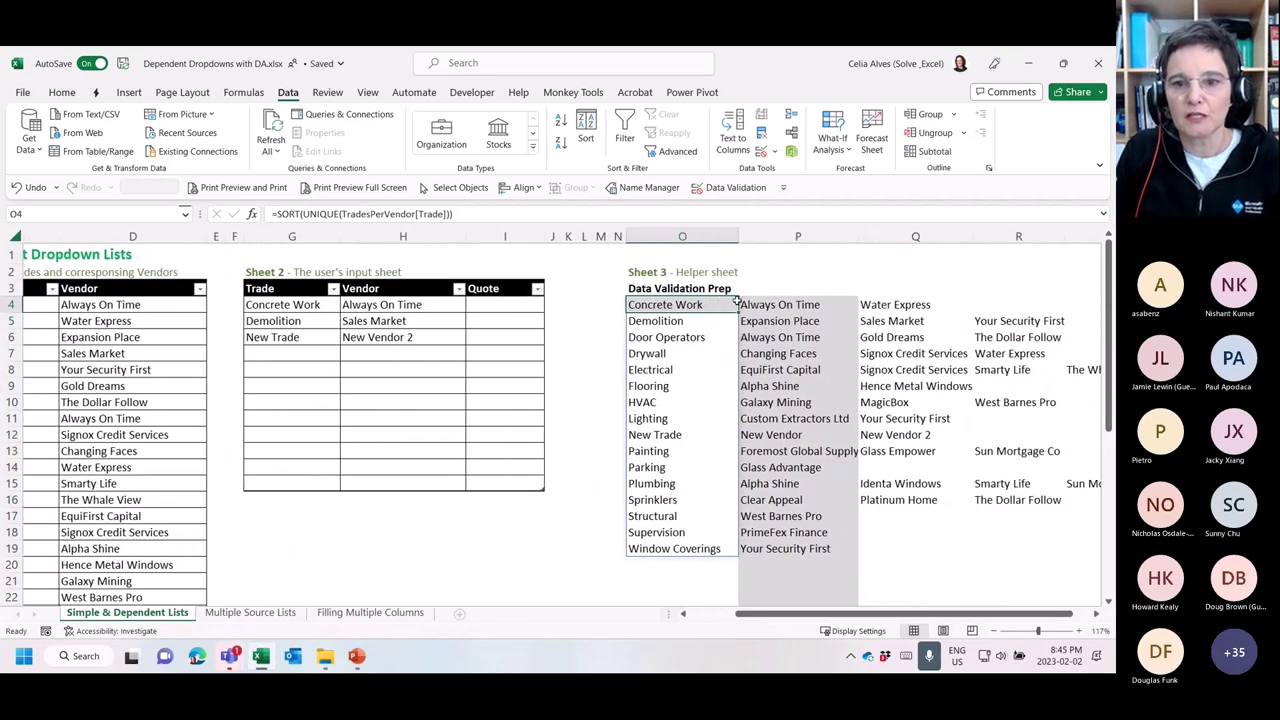
pyautogui.click(772, 306)
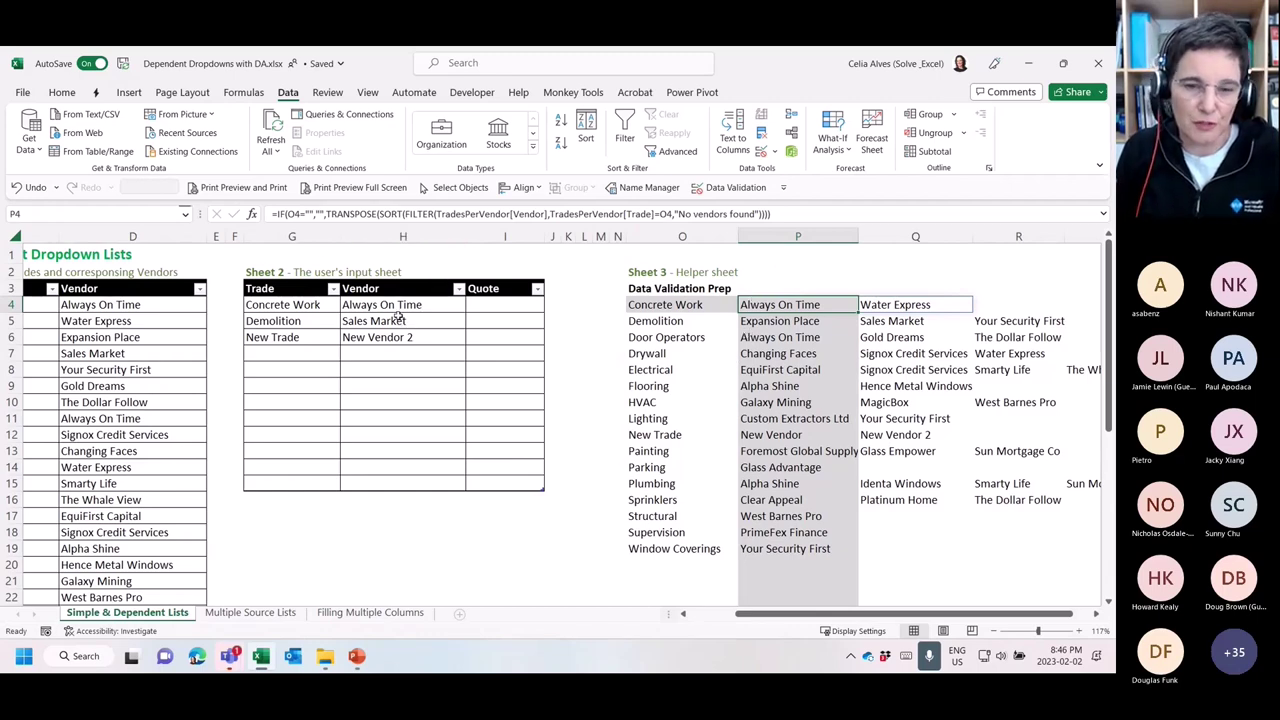
# Check the data validation source of the Vendor cell in the input table's first row
pyautogui.click(282, 306)
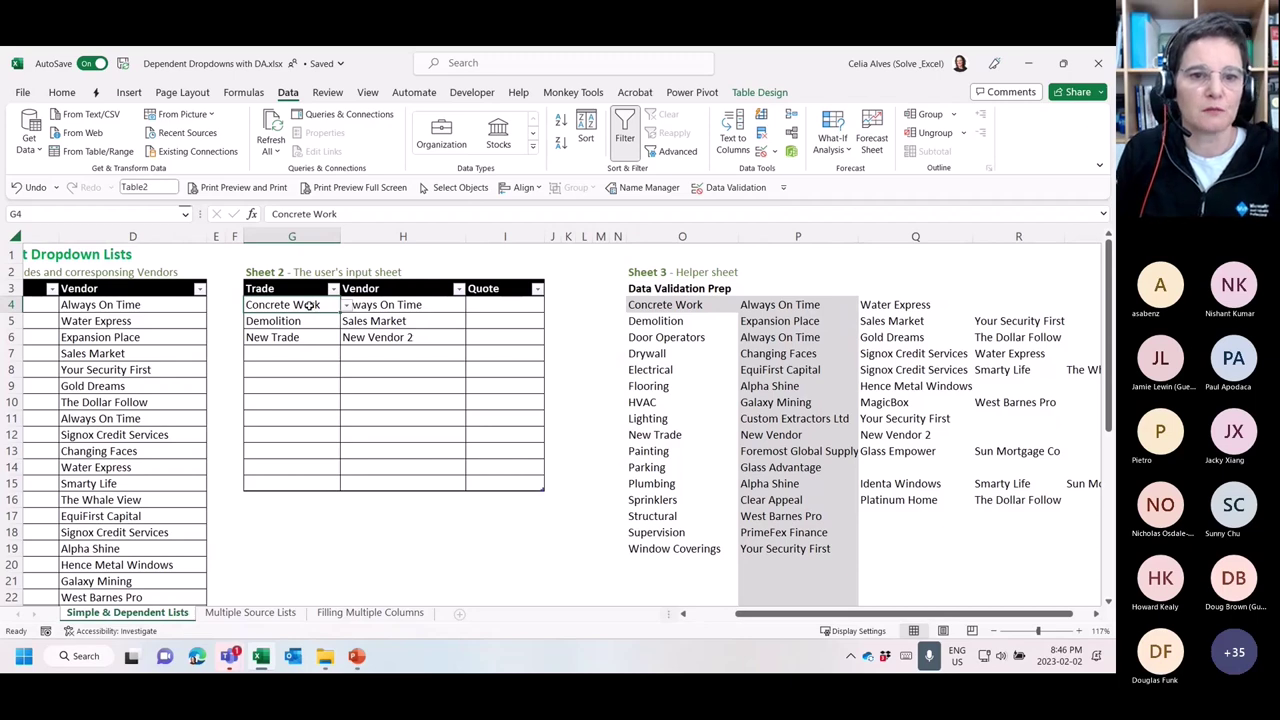
pyautogui.click(400, 306)
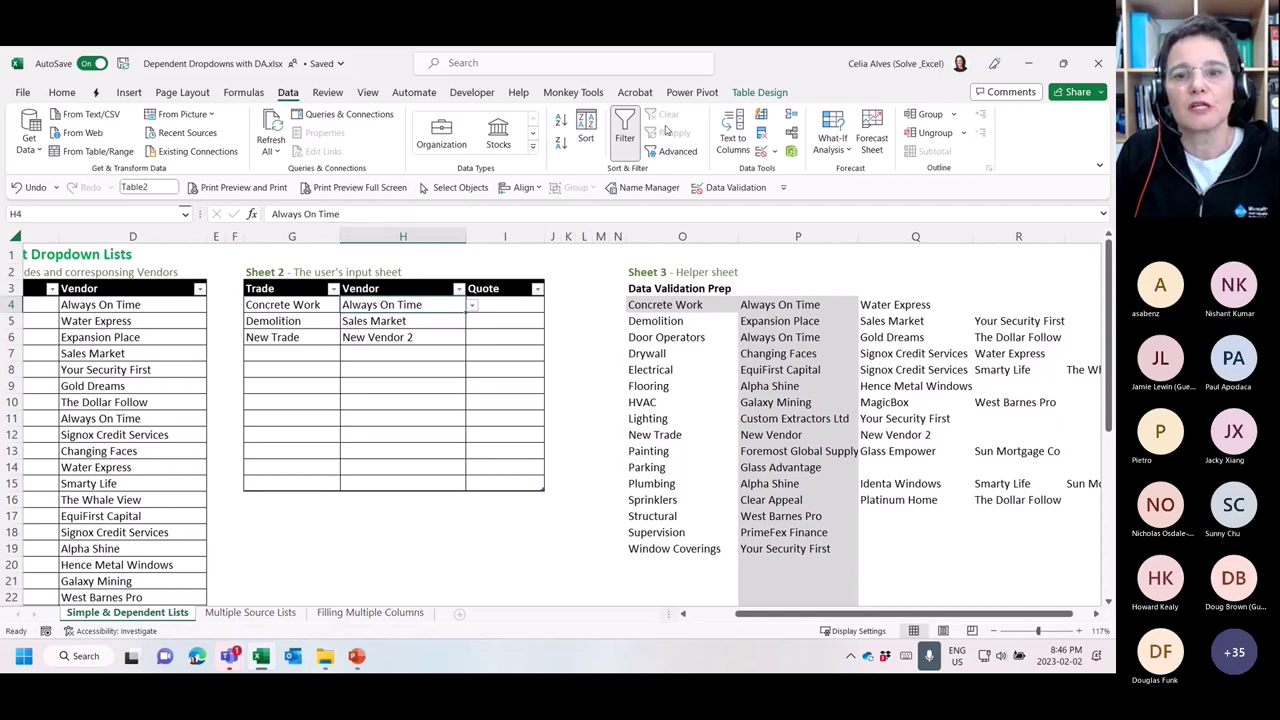
pyautogui.click(760, 151)
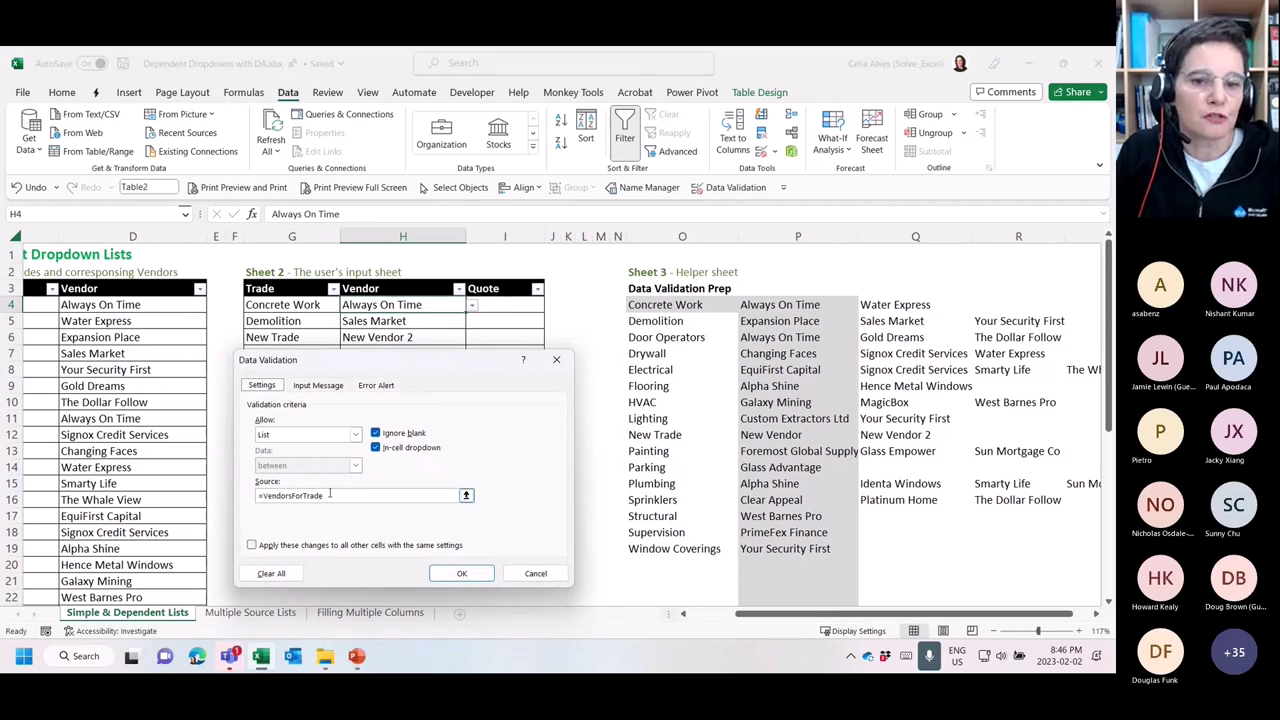
pyautogui.click(455, 577)
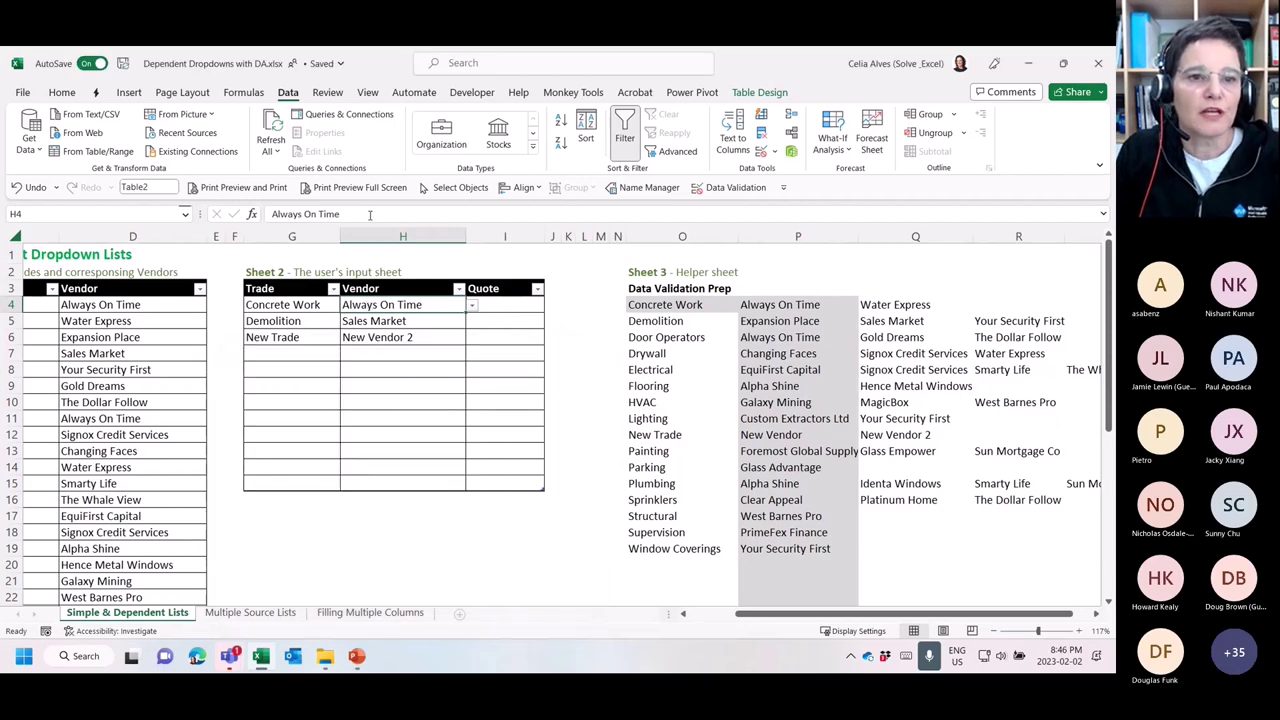
# Look up the VendorsForTrade name and its reference among the workbook's defined names
pyautogui.click(230, 92)
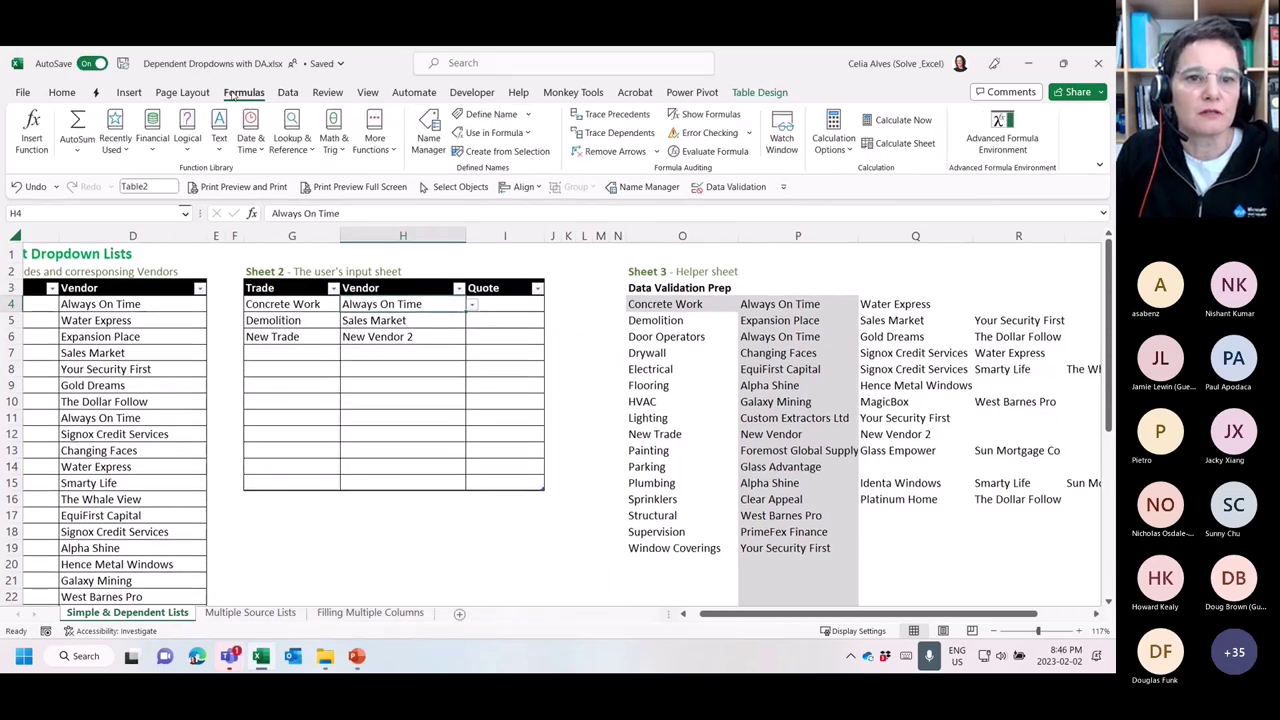
pyautogui.click(428, 135)
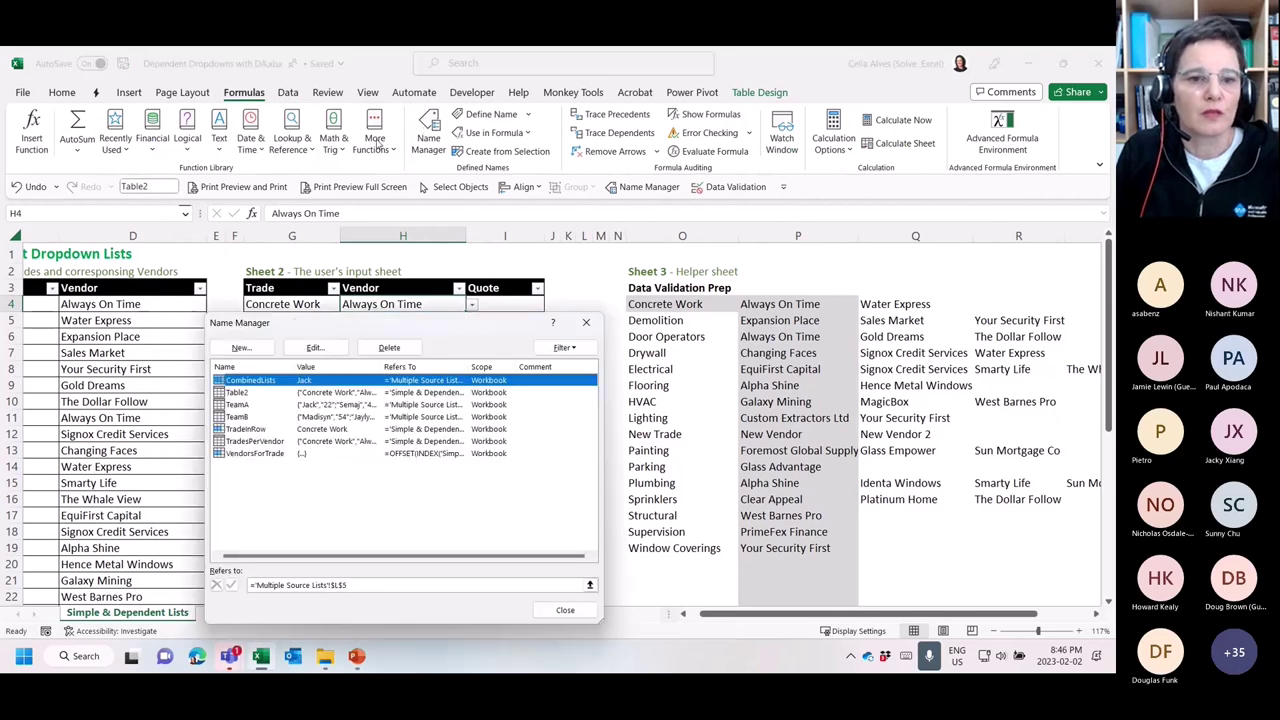
pyautogui.click(268, 454)
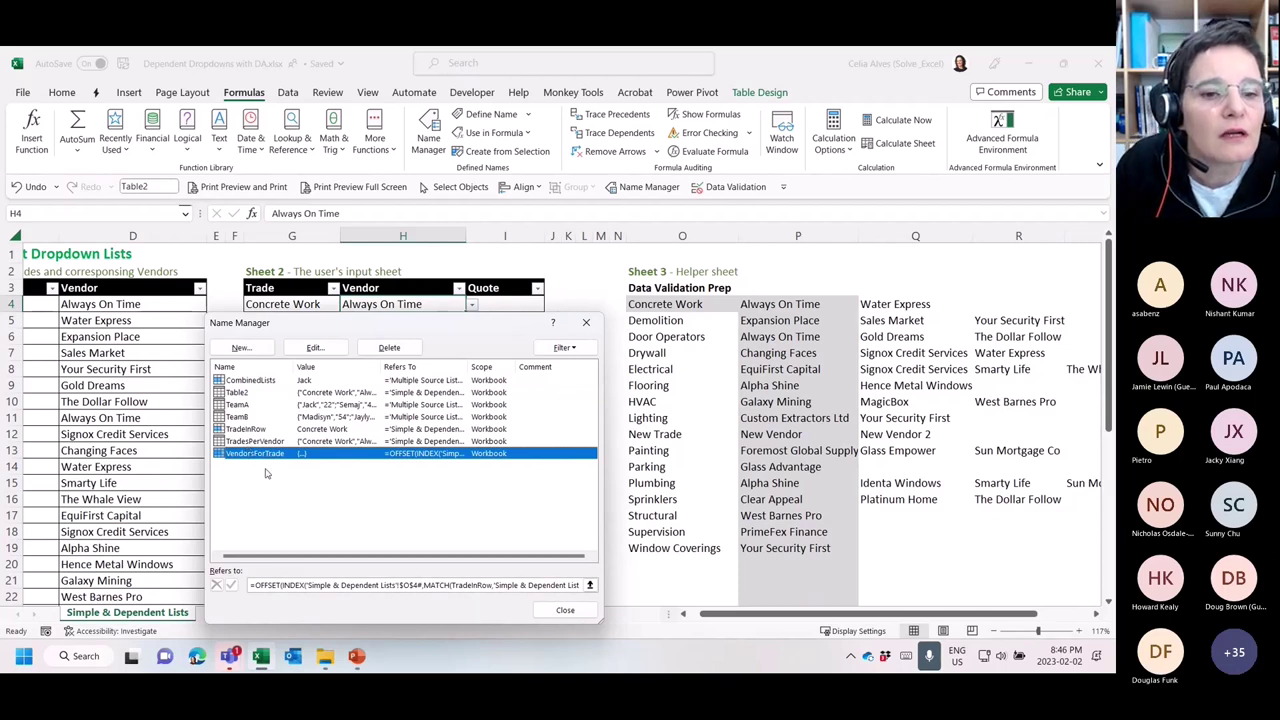
pyautogui.moveTo(314, 323); pyautogui.dragTo(318, 151)
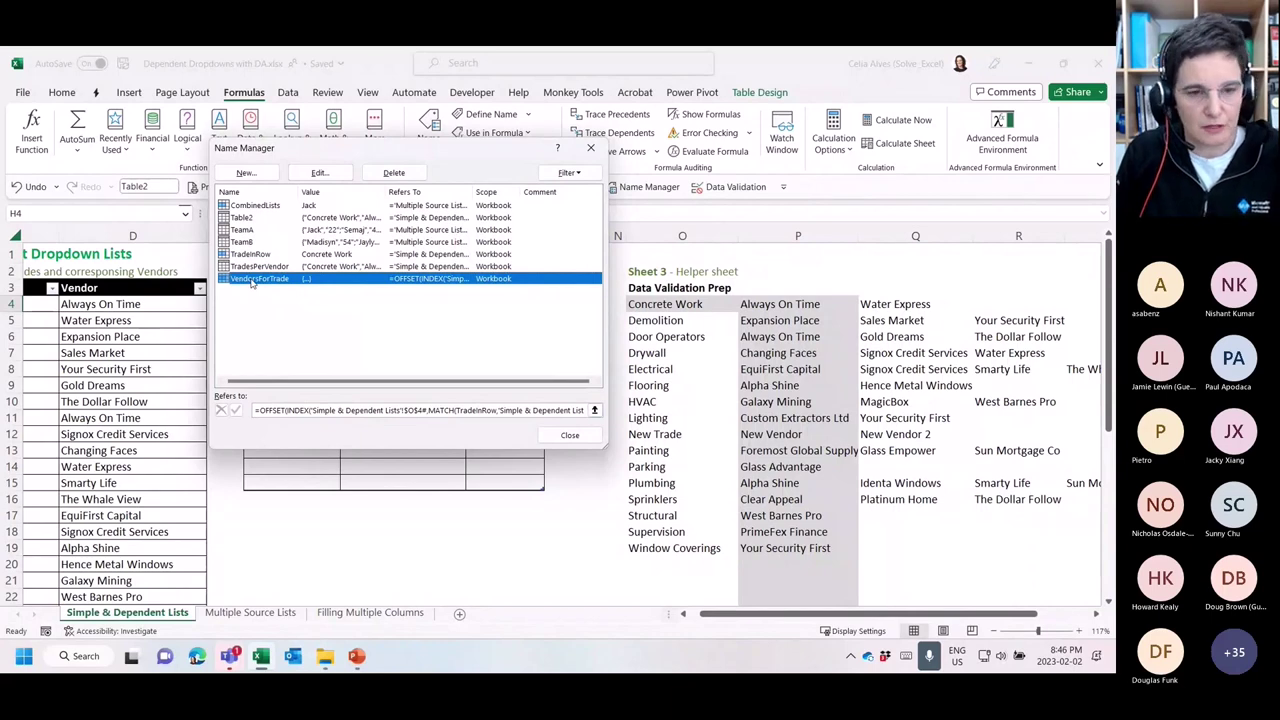
pyautogui.press('Escape')
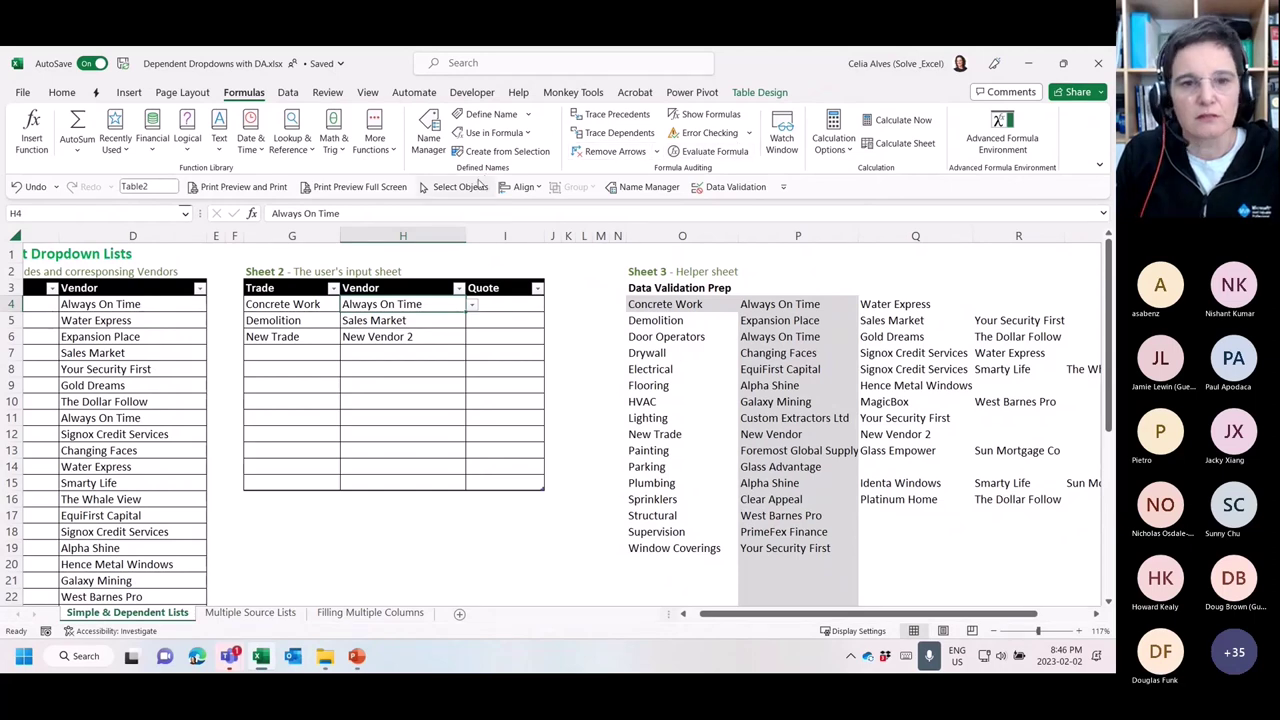
# Open the VendorsForTrade definition, enlarge it to read the whole OFFSET formula, and leave it without changes
pyautogui.click(433, 138)
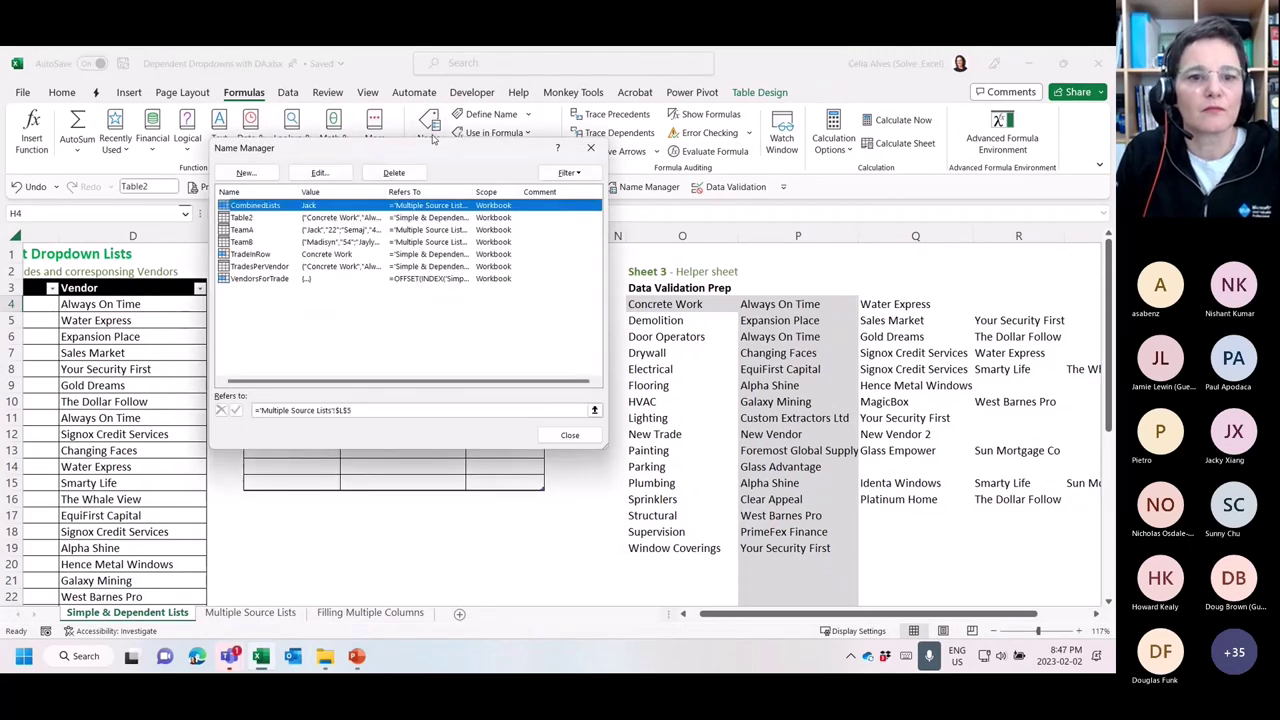
pyautogui.click(256, 290)
pyautogui.doubleClick(258, 279)
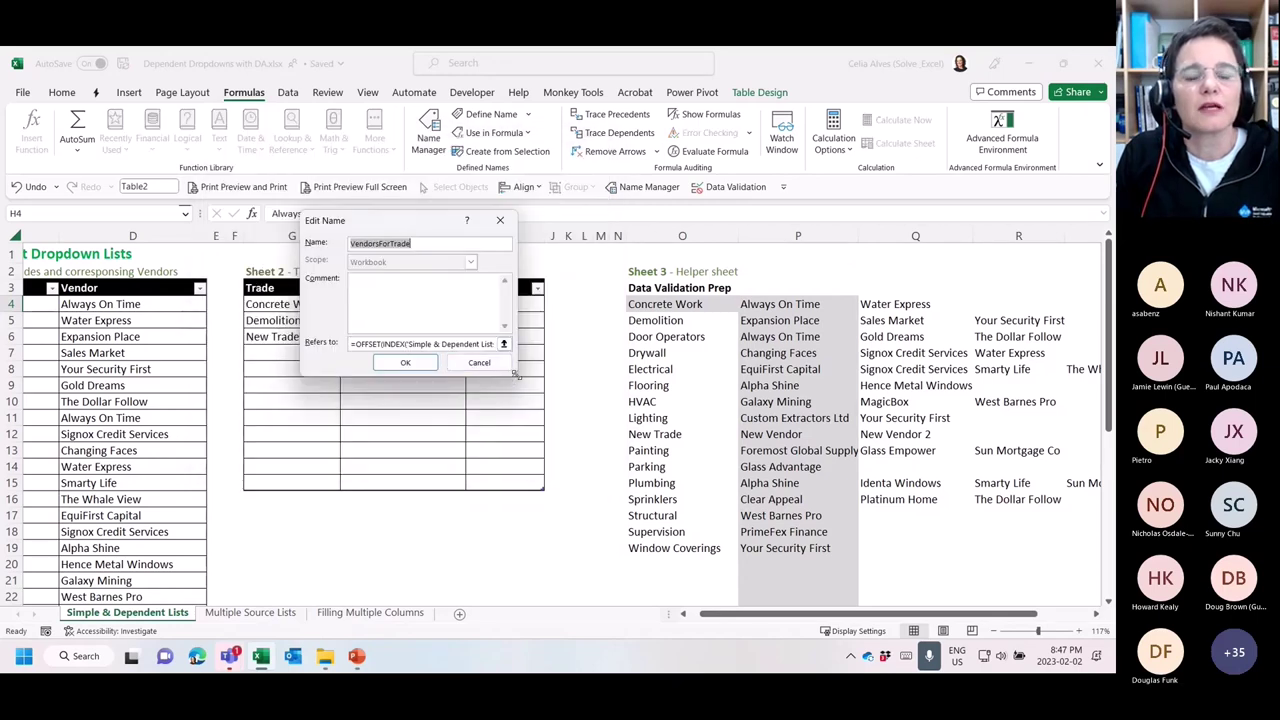
pyautogui.moveTo(514, 376); pyautogui.dragTo(858, 413)
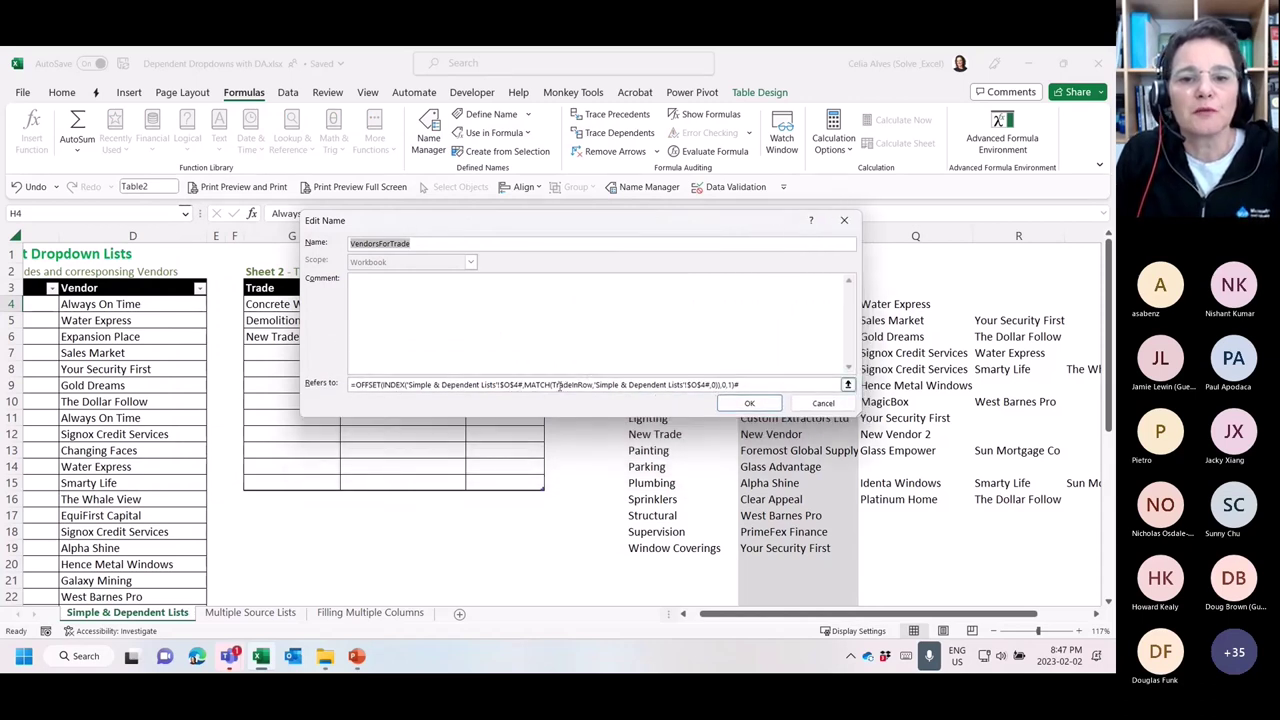
pyautogui.click(553, 388)
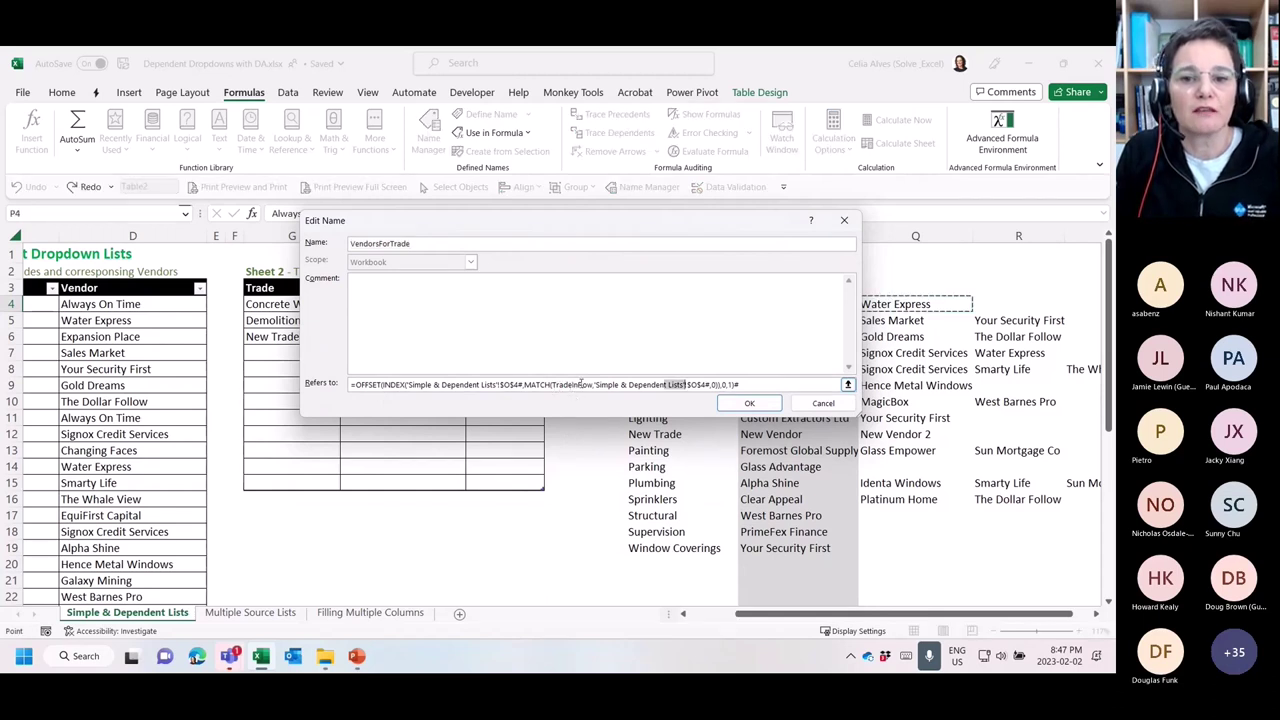
pyautogui.click(823, 403)
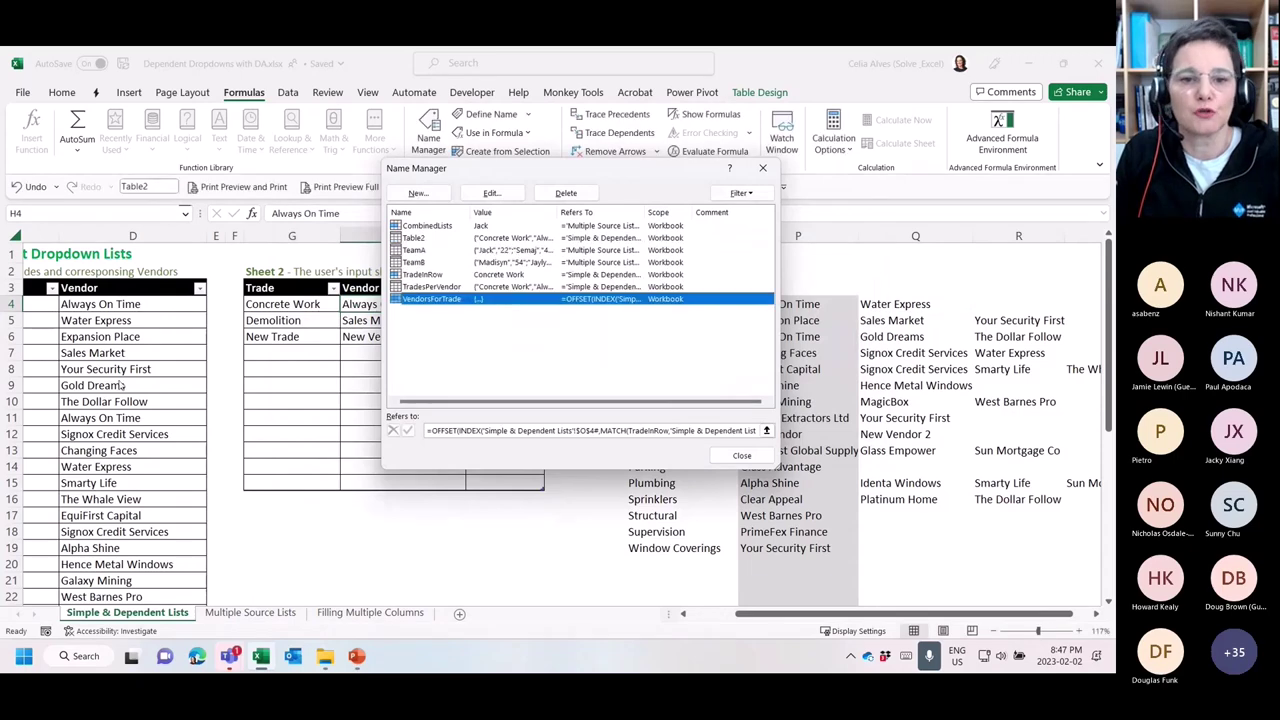
pyautogui.press('Escape')
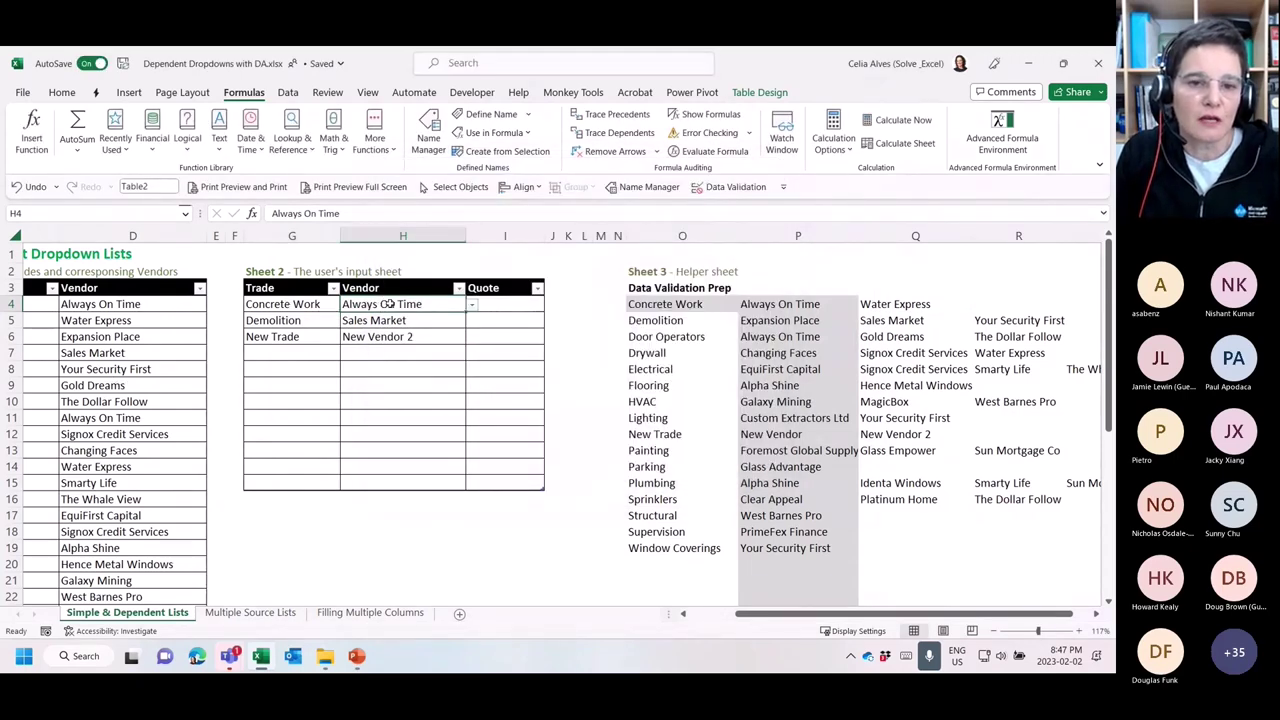
# Examine the reference of the TradeInRow name with the first row's Trade cell selected in the input table
pyautogui.click(320, 308)
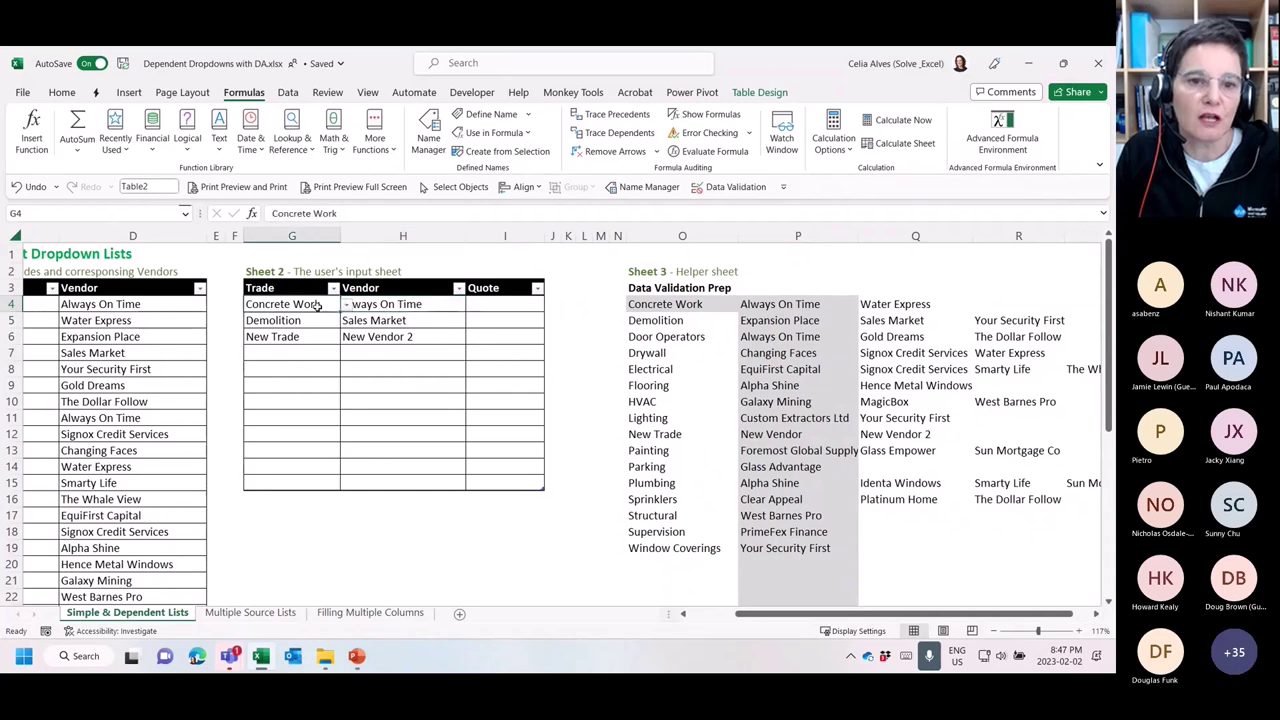
pyautogui.click(390, 307)
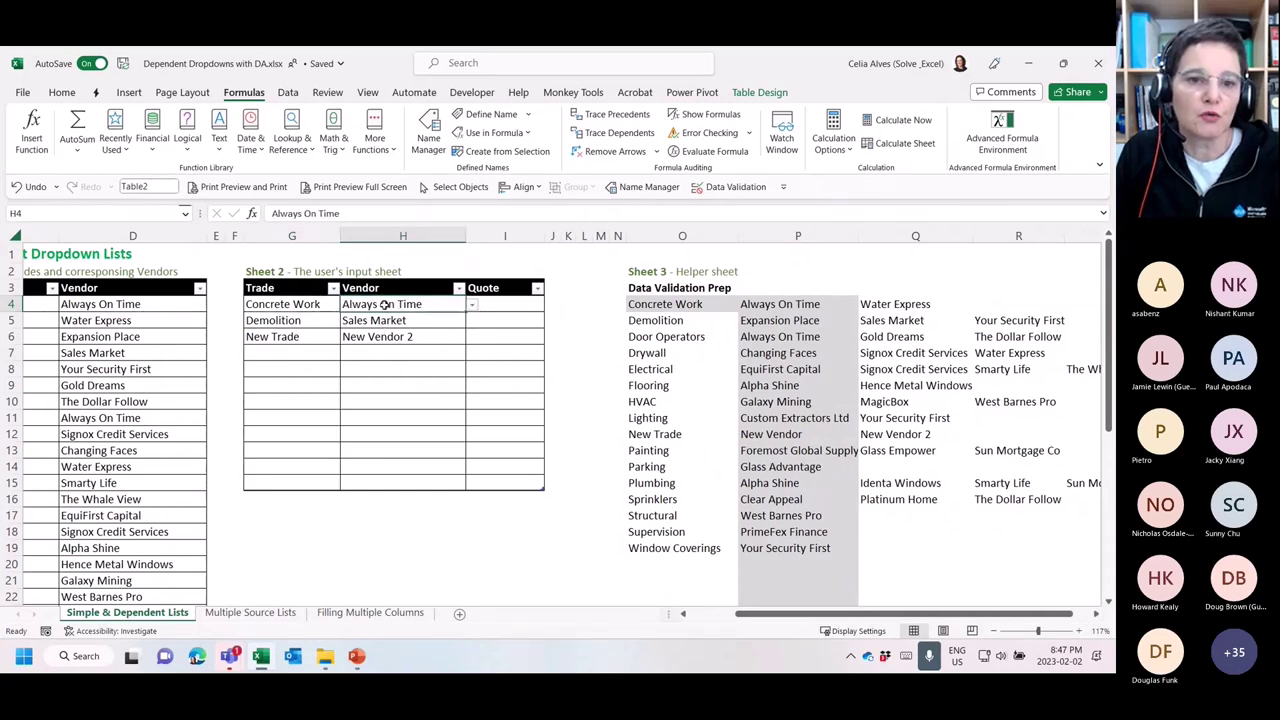
pyautogui.click(316, 304)
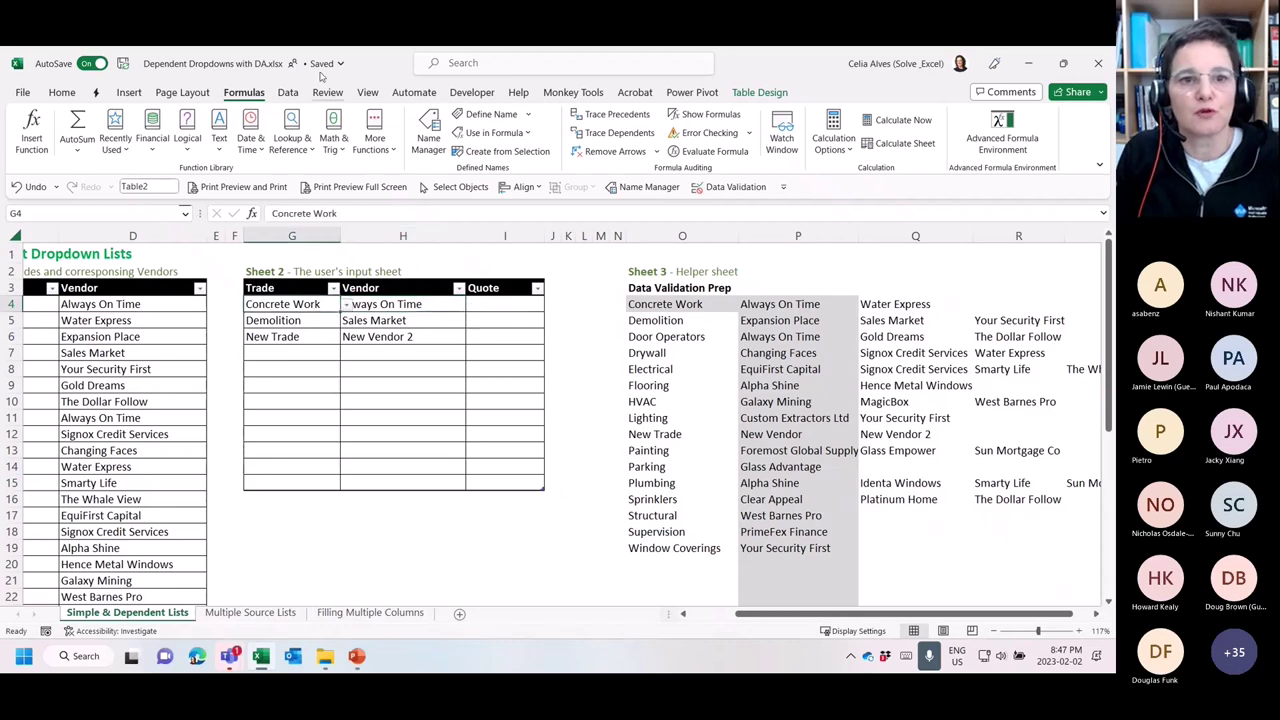
pyautogui.click(655, 190)
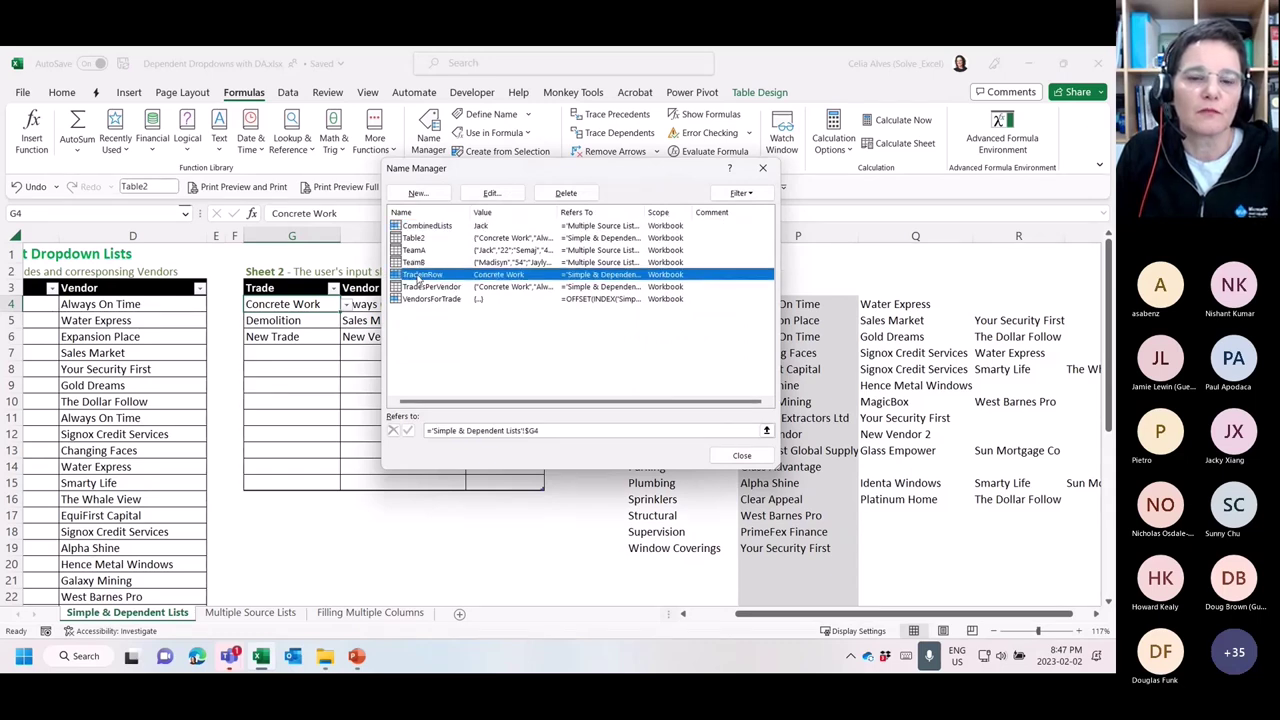
pyautogui.doubleClick(418, 276)
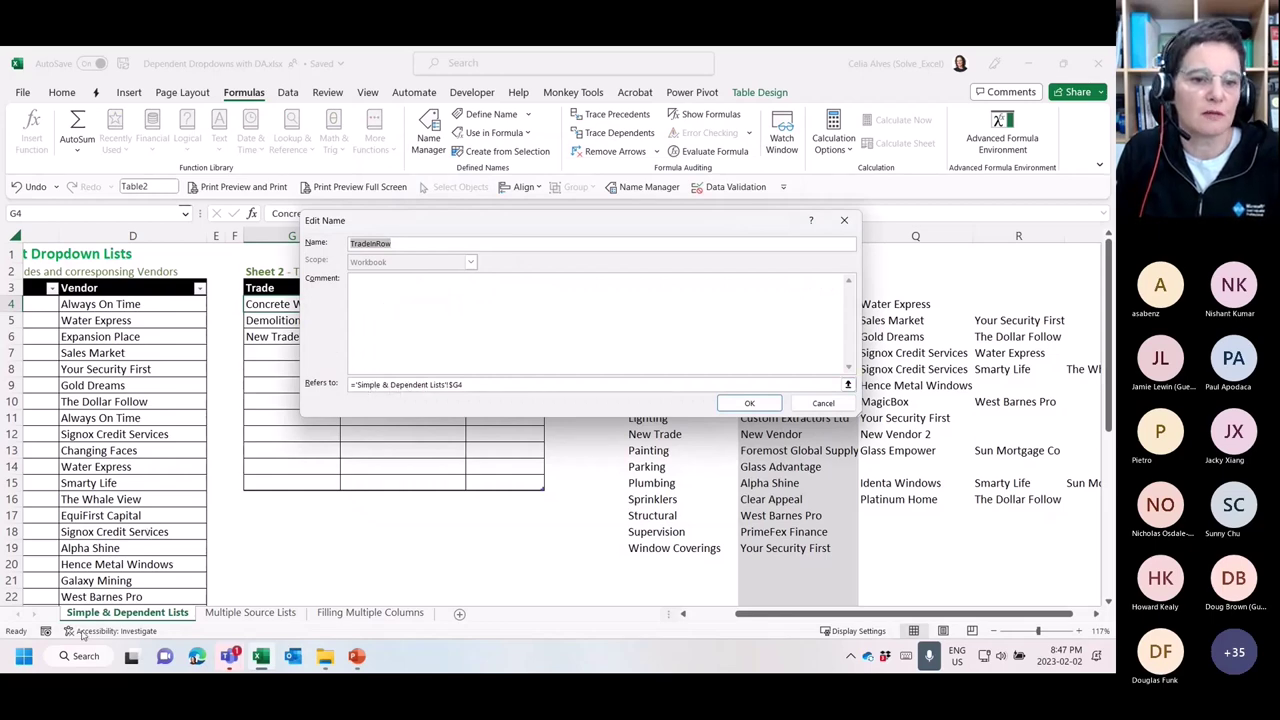
pyautogui.click(458, 385)
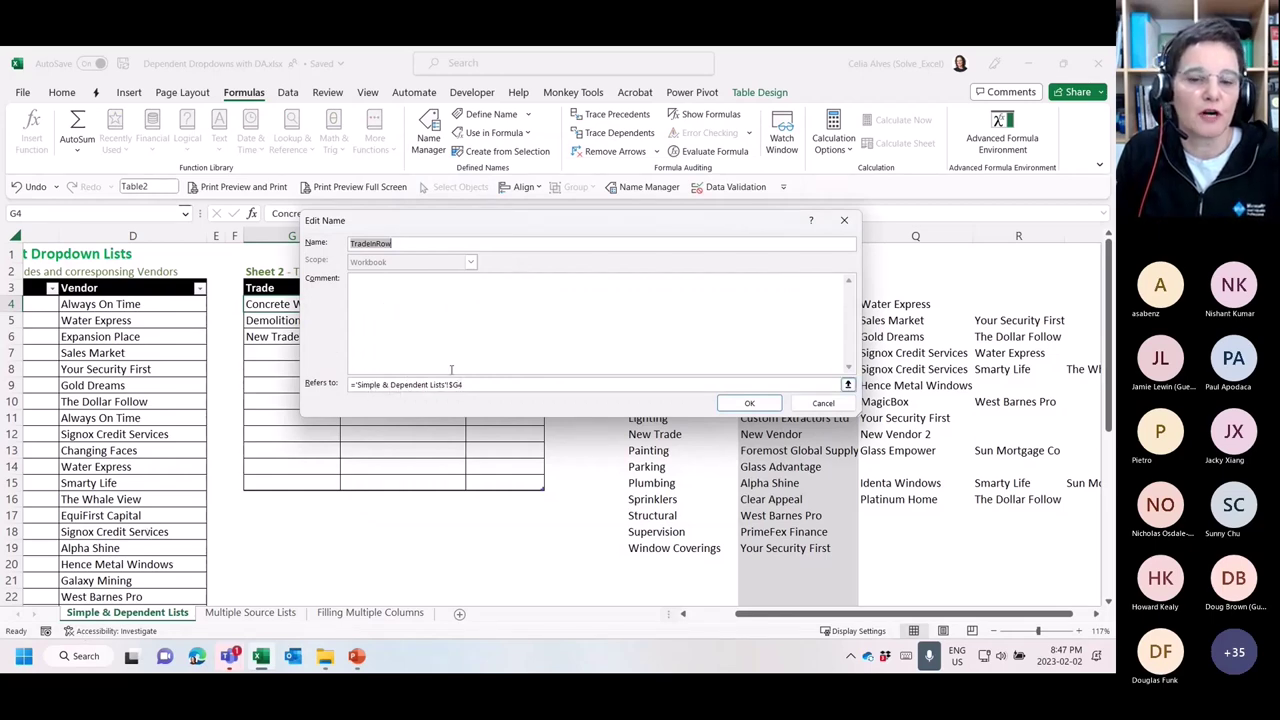
pyautogui.click(822, 404)
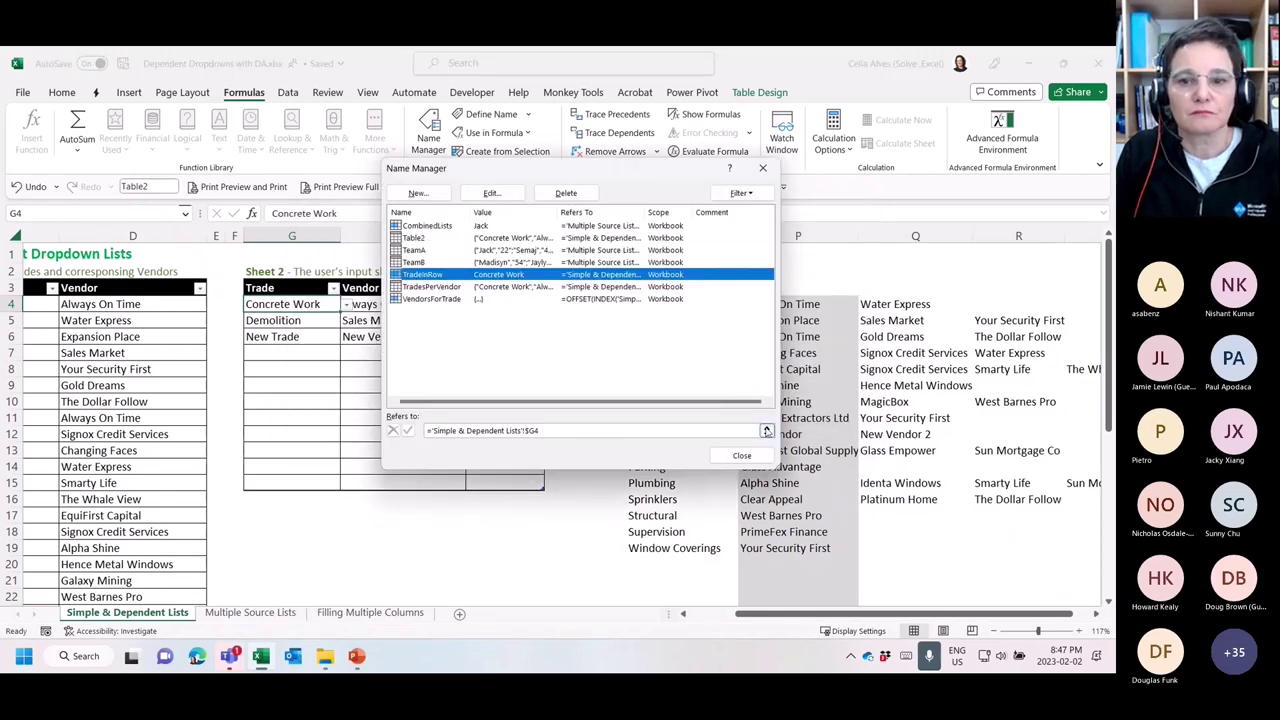
pyautogui.click(741, 455)
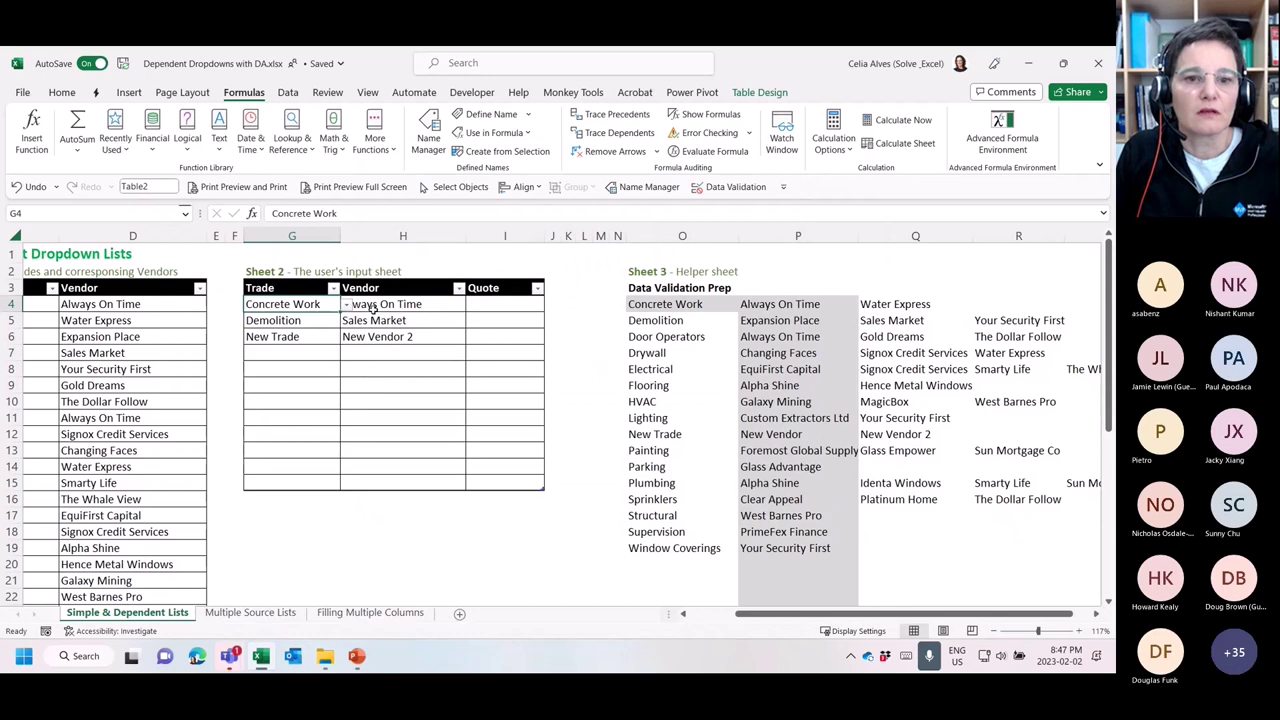
# Compare the value of the TradeInRow name with the Vendor cells of the input table's first and second rows selected in turn
pyautogui.click(372, 306)
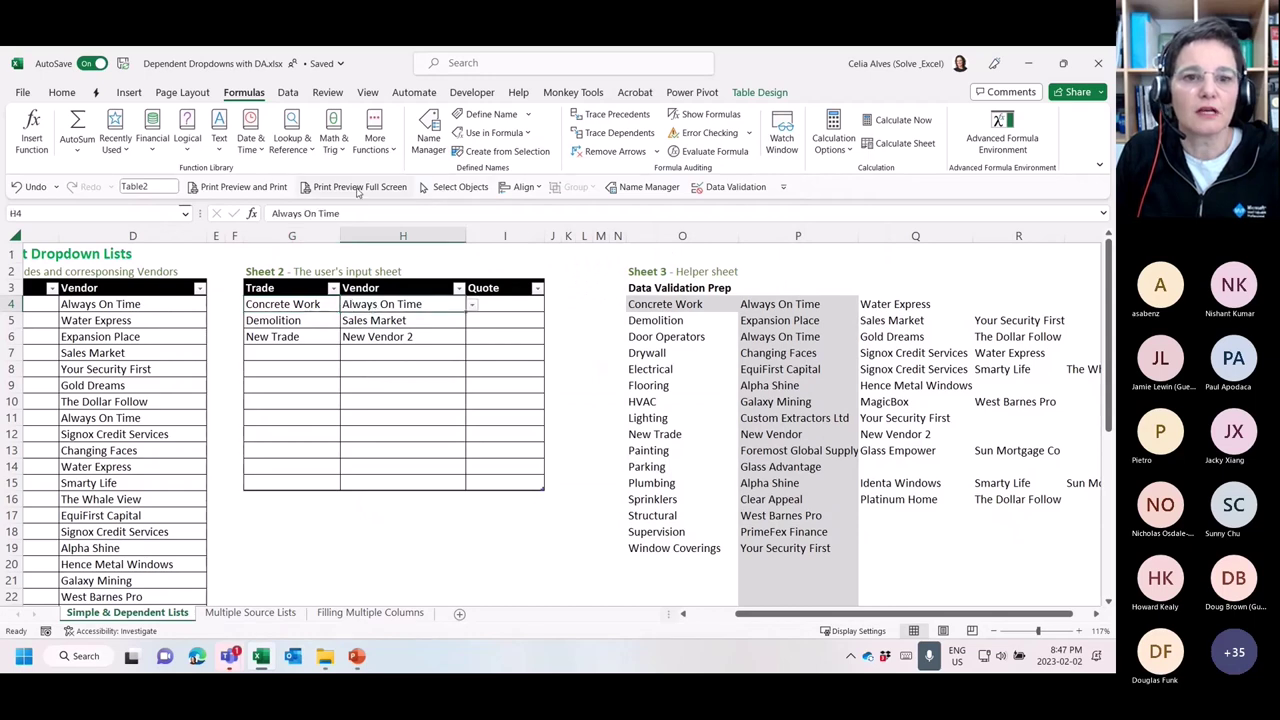
pyautogui.click(428, 140)
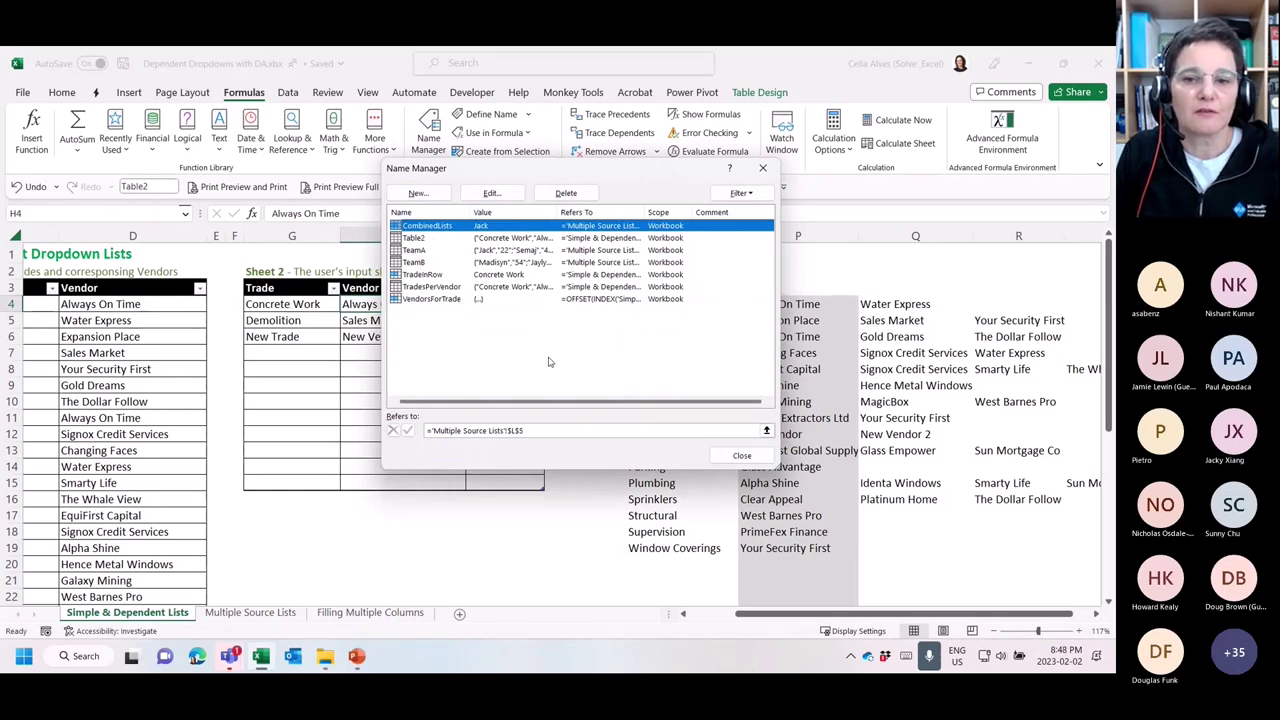
pyautogui.click(741, 455)
pyautogui.click(389, 318)
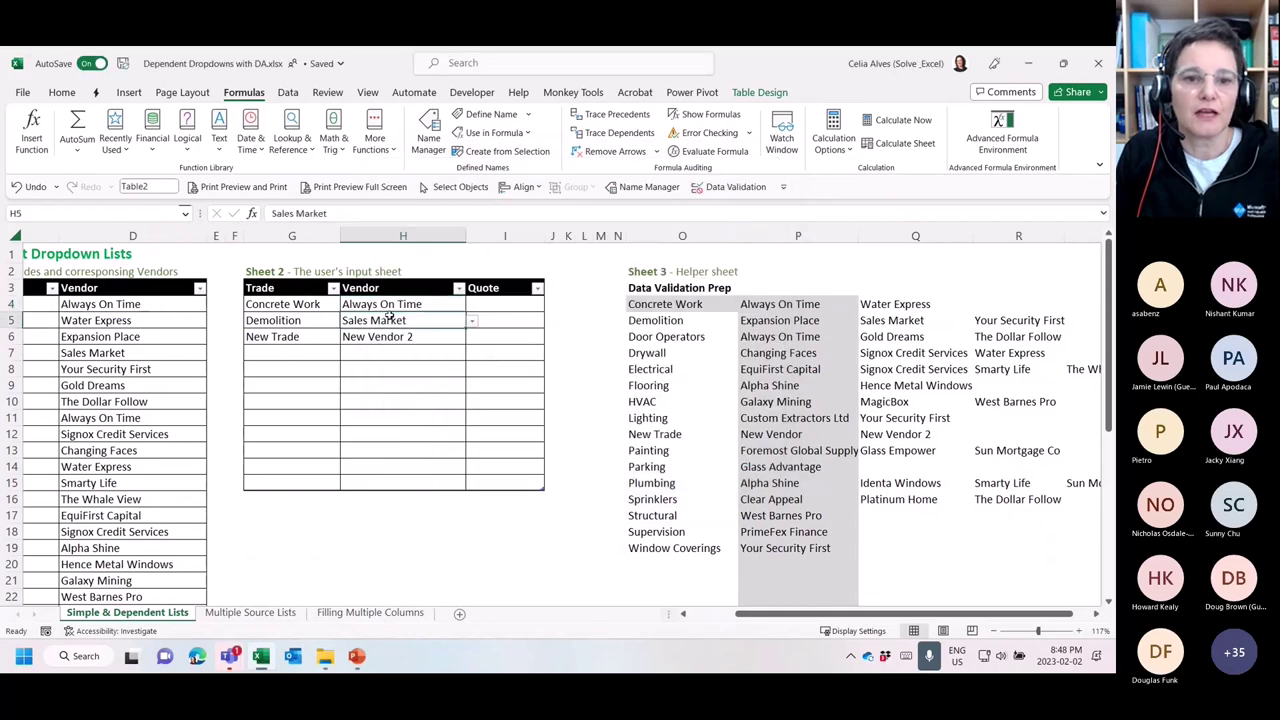
pyautogui.click(428, 137)
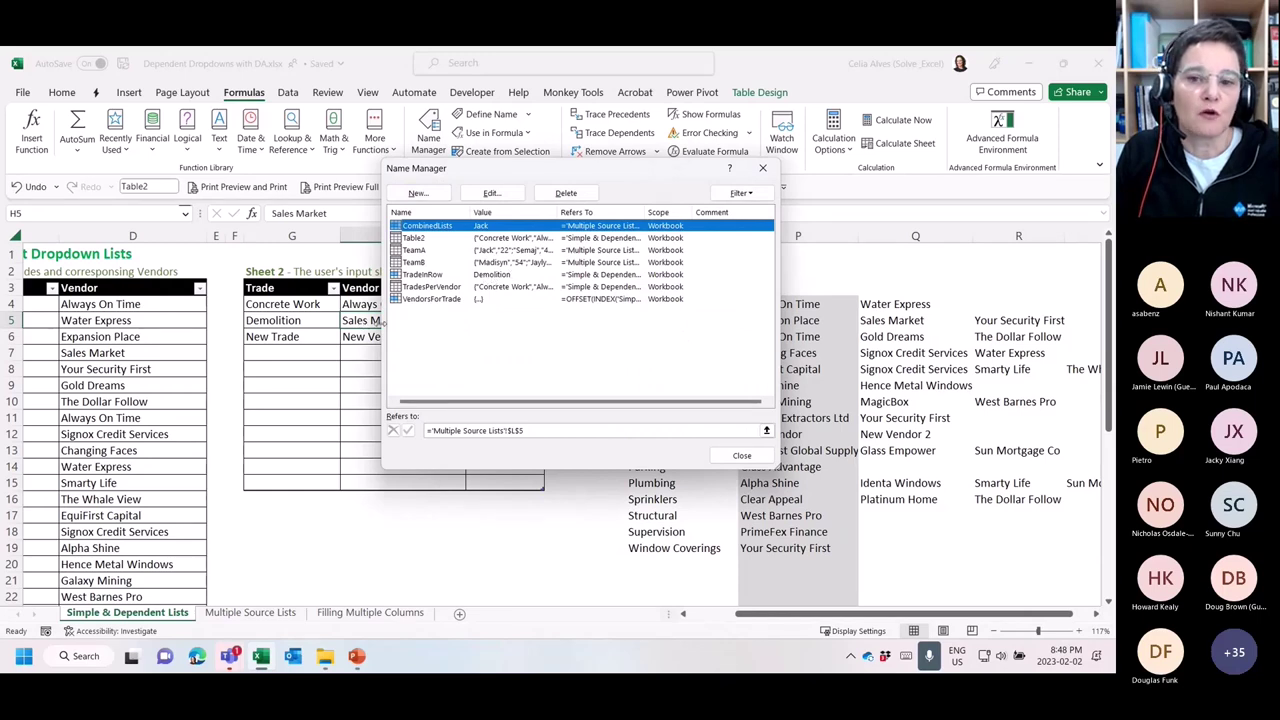
pyautogui.click(741, 455)
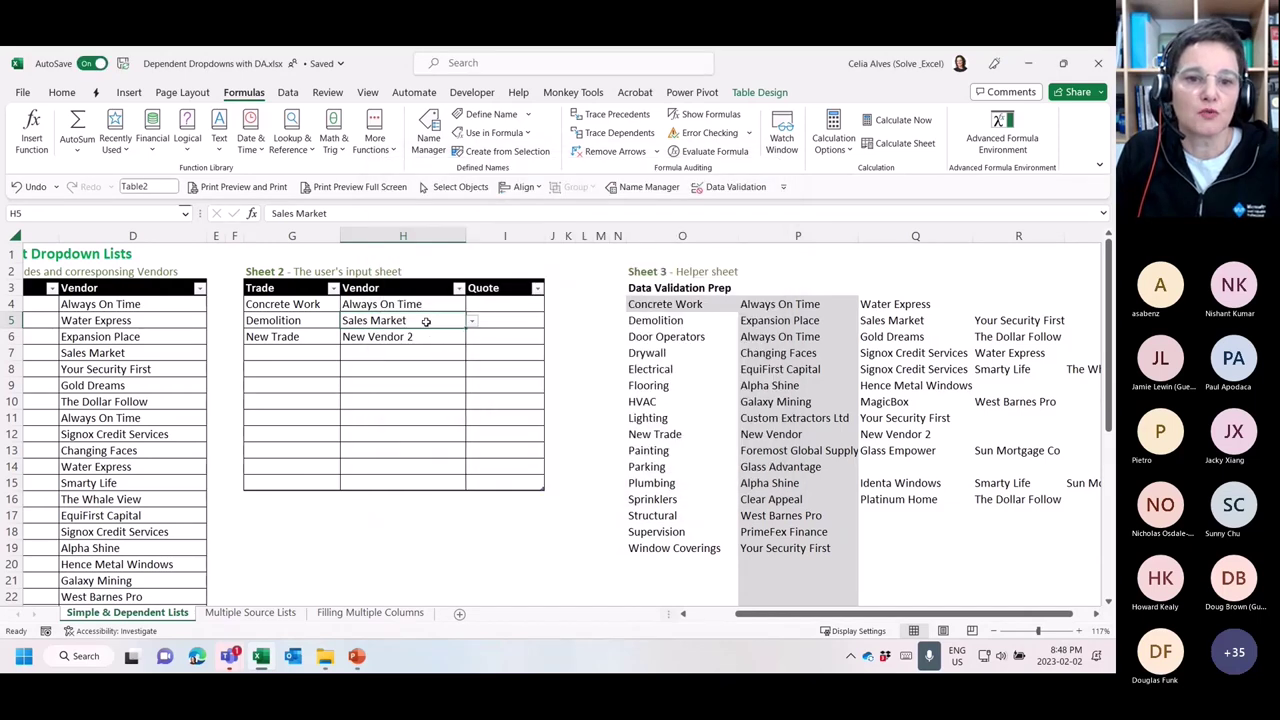
# Examine the value and reference of the TradeInRow name with the second row's Trade cell selected in the input table
pyautogui.click(283, 320)
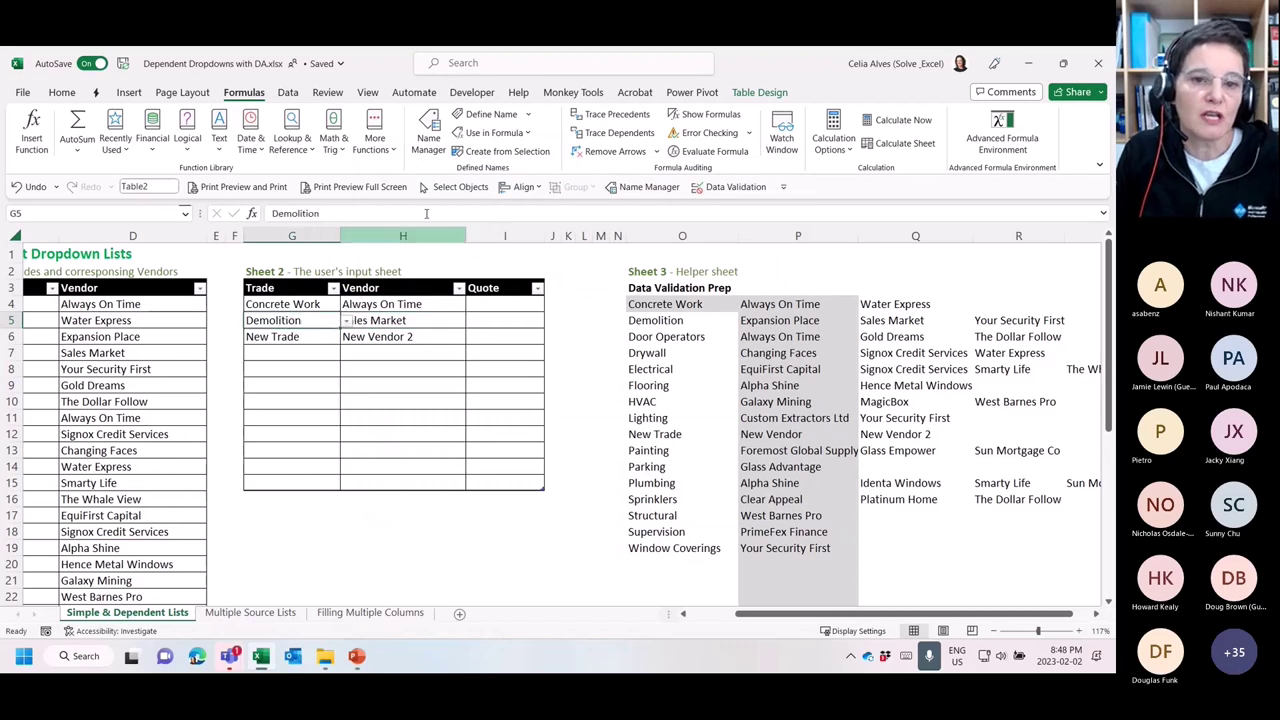
pyautogui.click(428, 138)
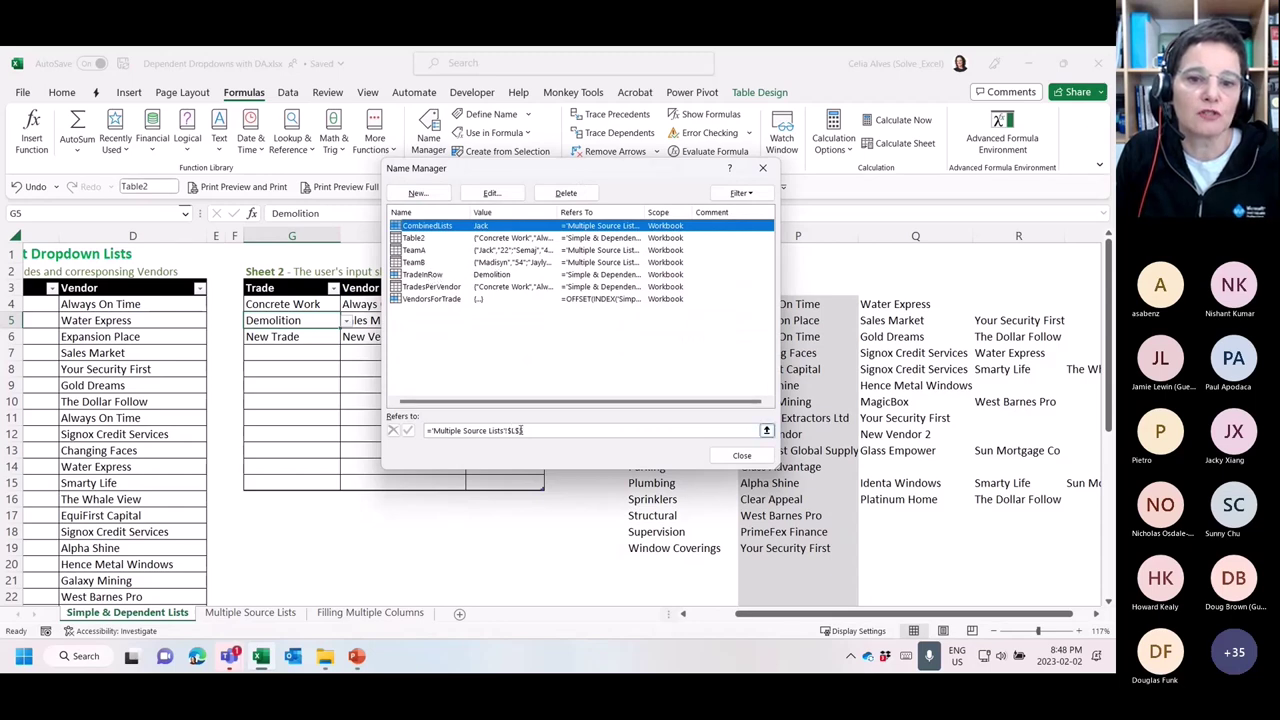
pyautogui.click(516, 276)
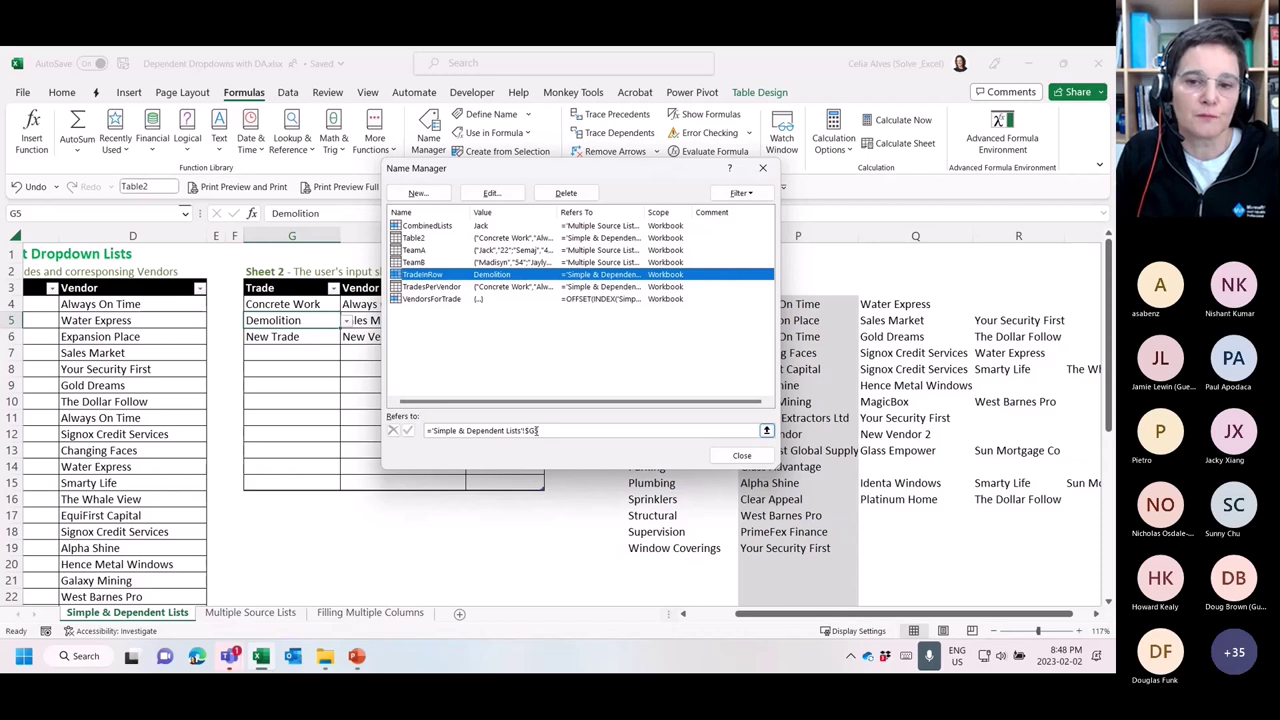
pyautogui.click(742, 455)
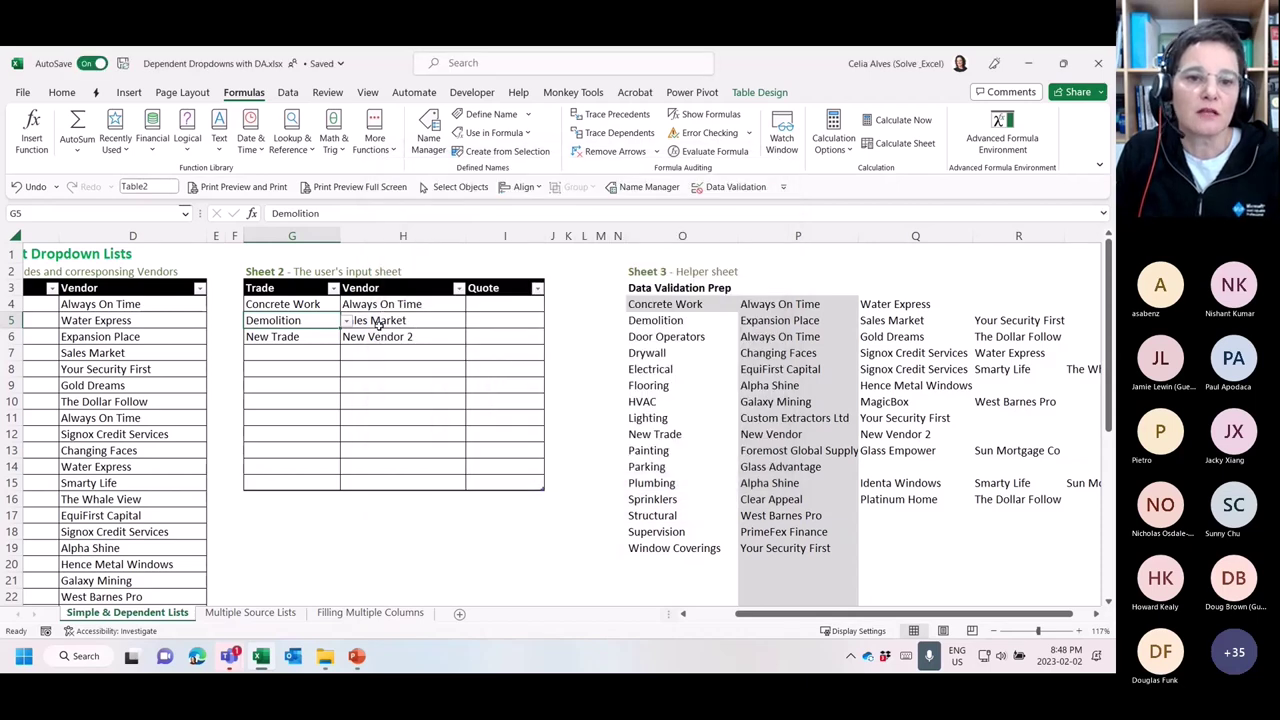
# With the first row's Vendor cell selected, look up the VendorsForTrade name and widen the name list to show its whole formula
pyautogui.click(379, 308)
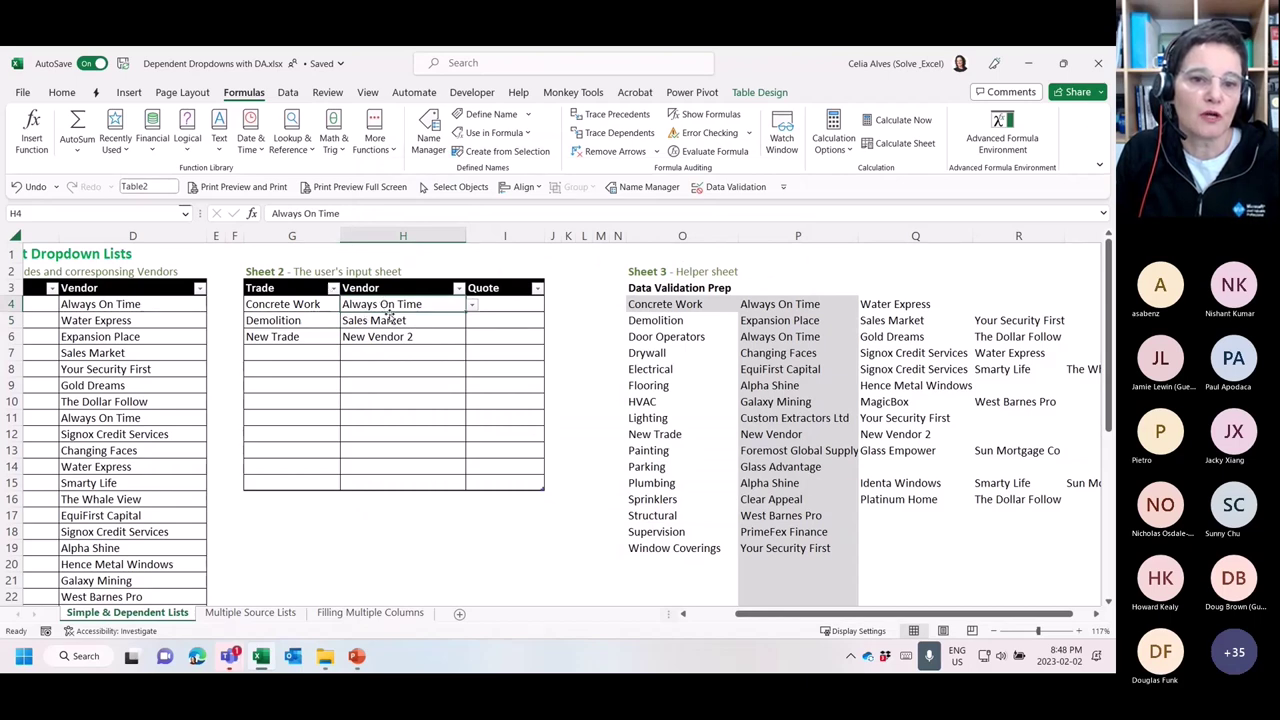
pyautogui.press('Left')
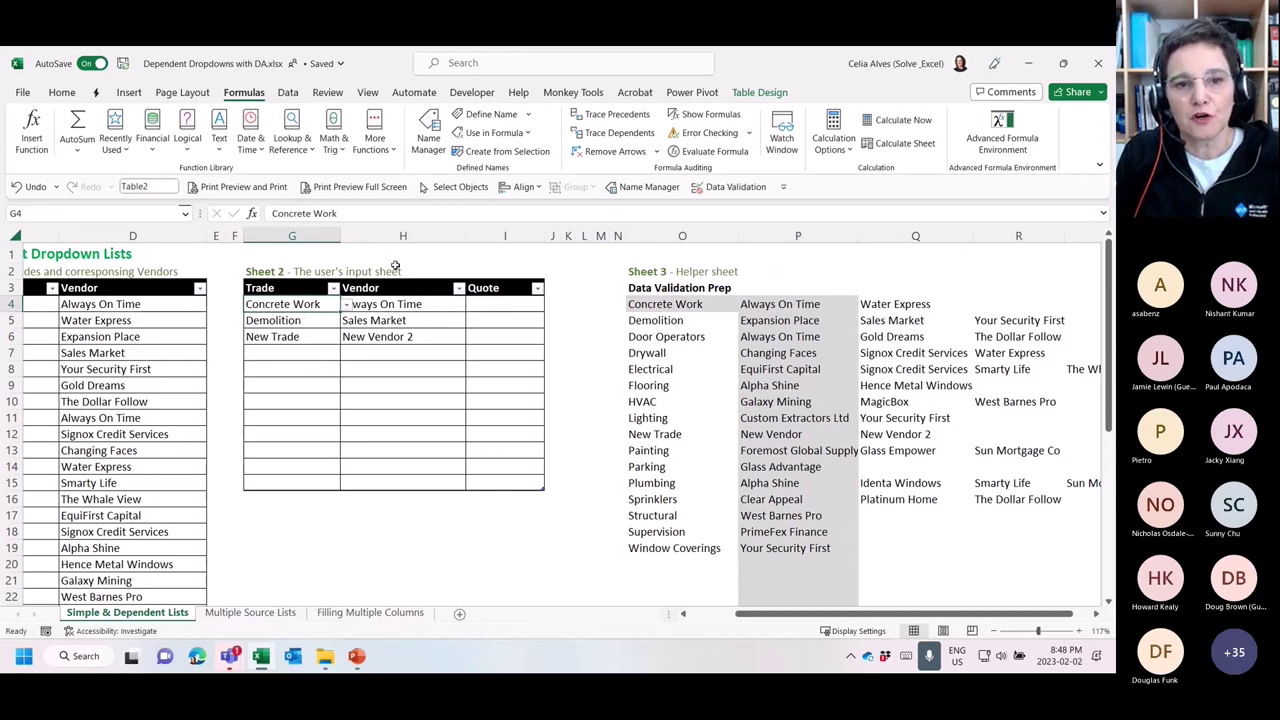
pyautogui.click(420, 306)
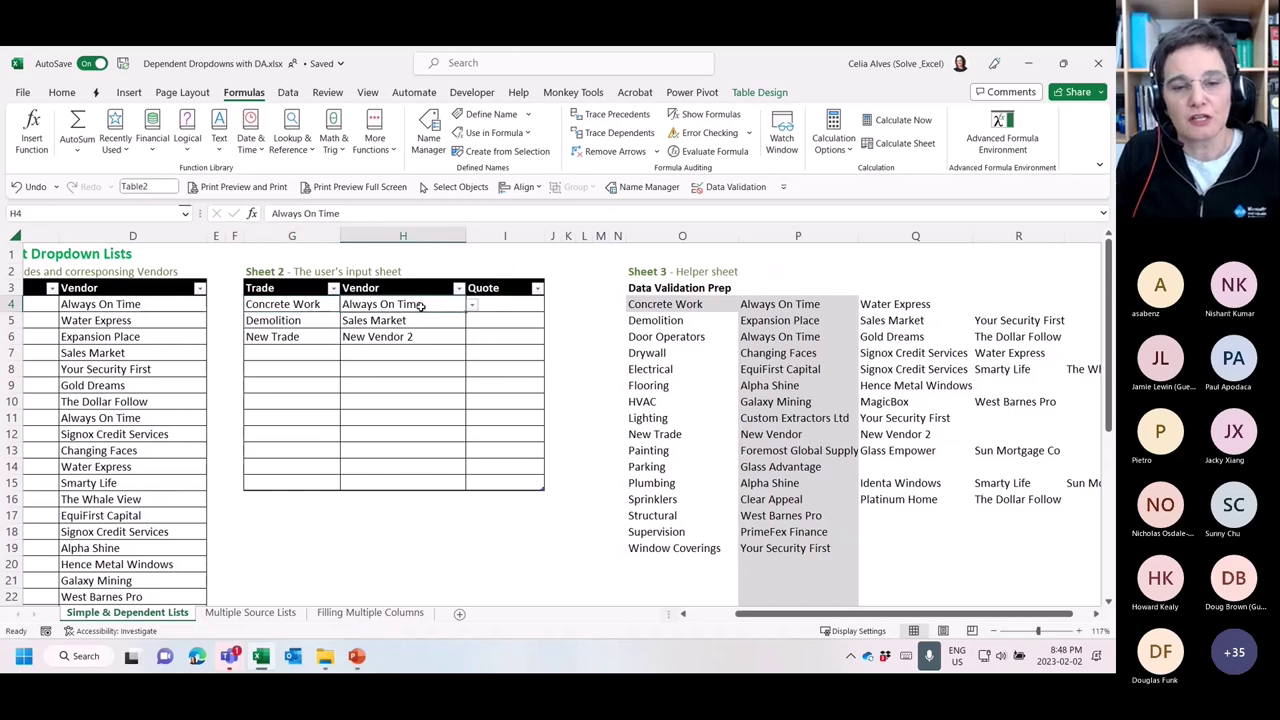
pyautogui.click(436, 128)
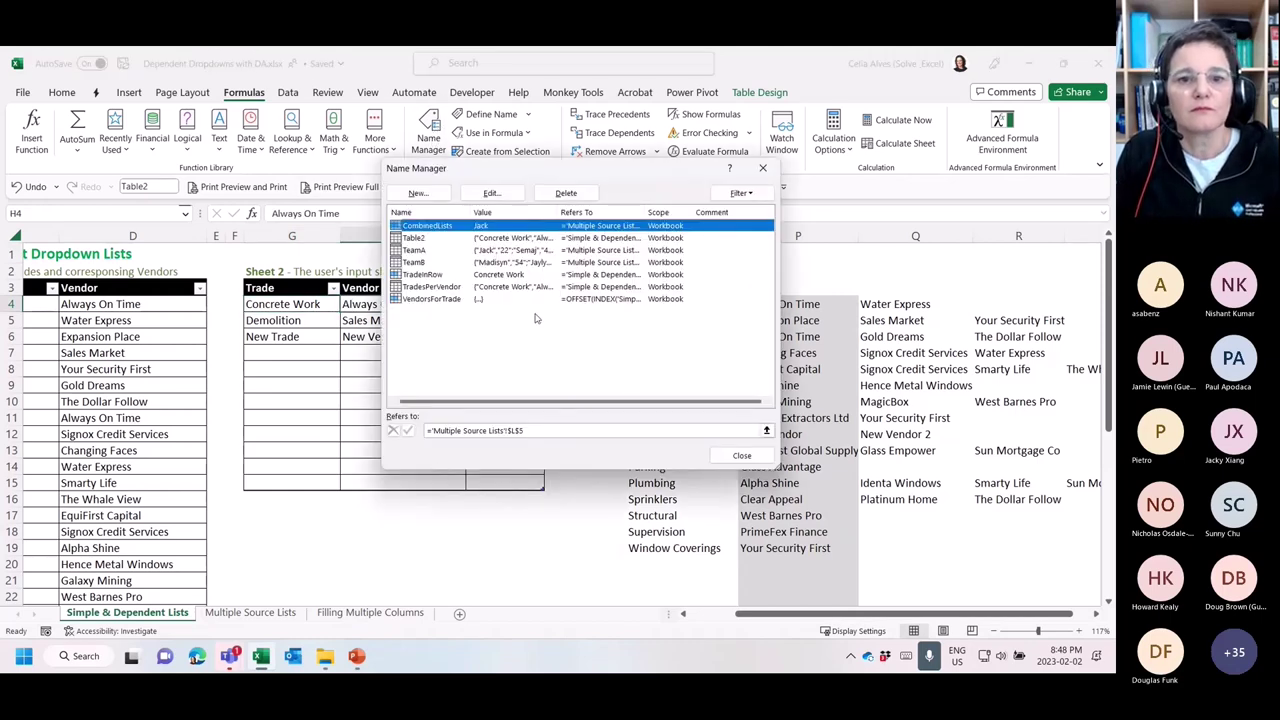
pyautogui.click(440, 288)
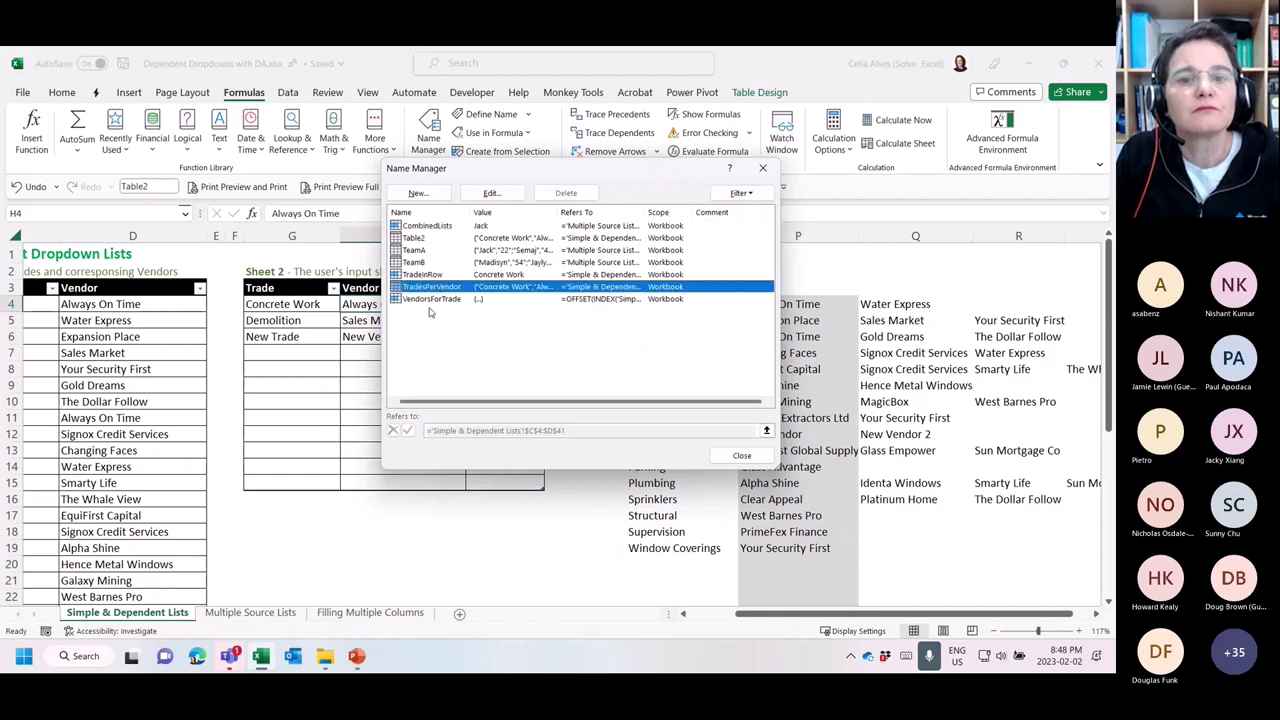
pyautogui.click(429, 300)
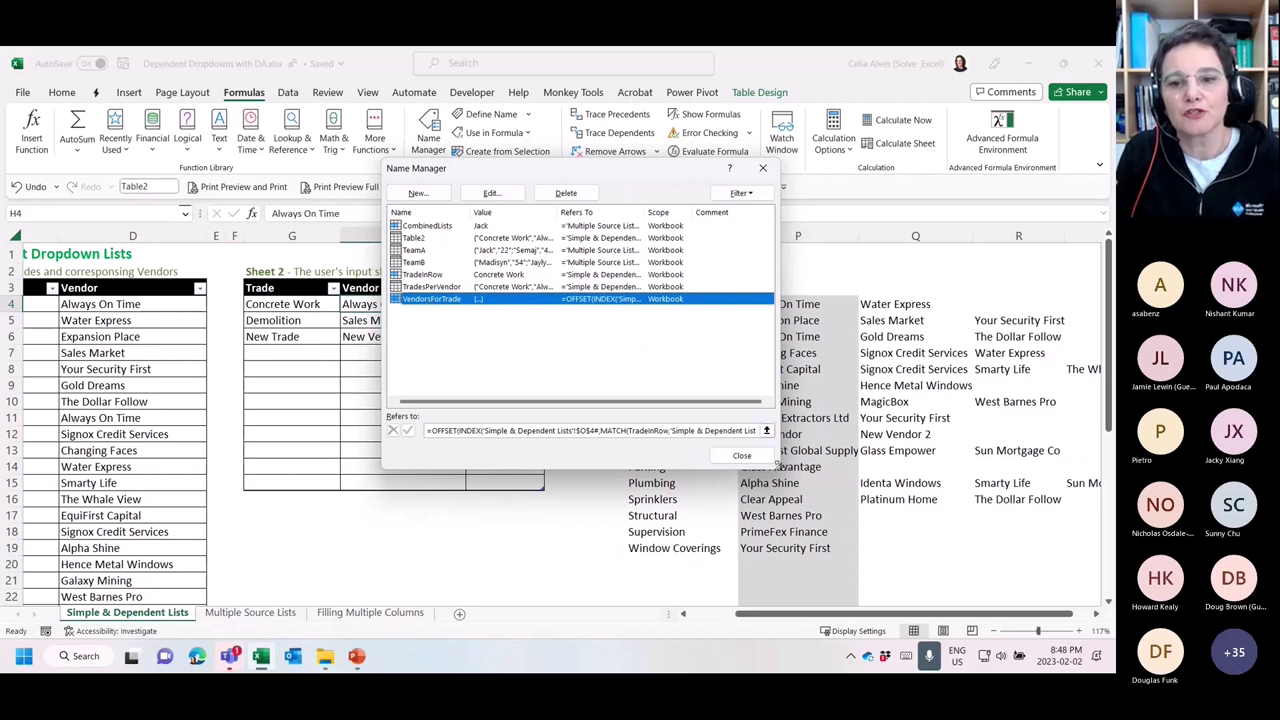
pyautogui.moveTo(778, 466); pyautogui.dragTo(900, 492)
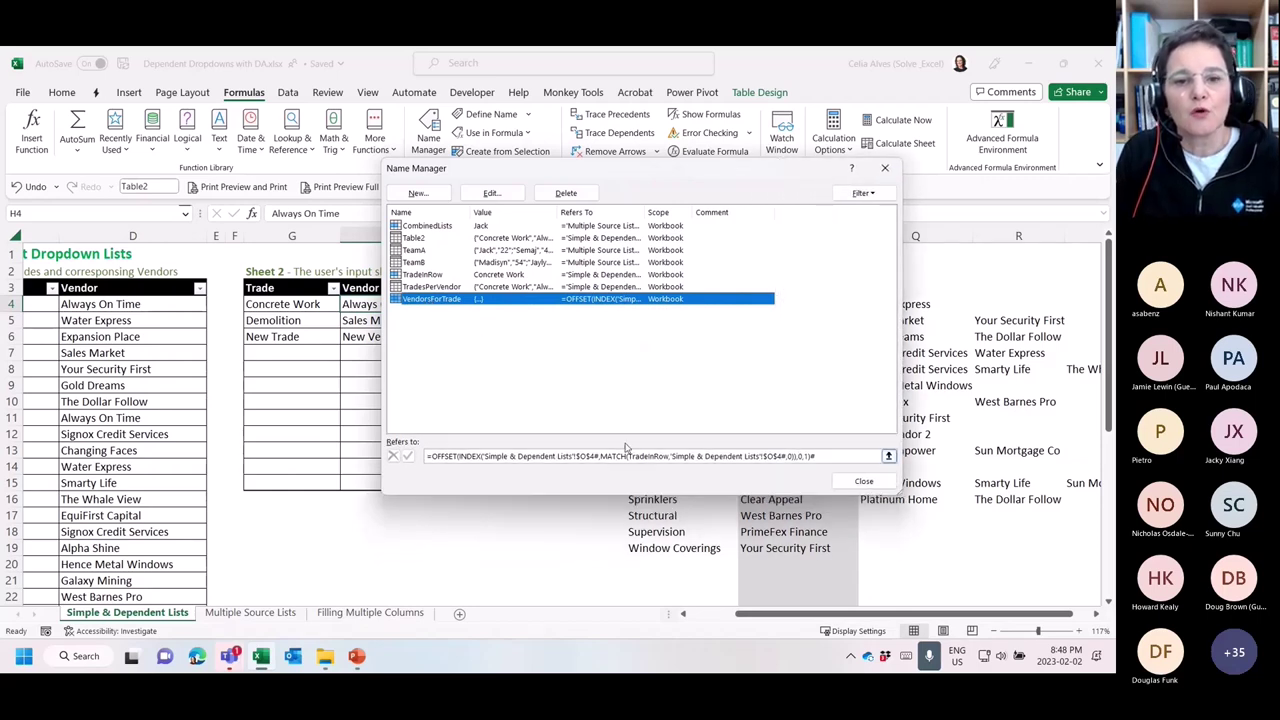
# Copy the VendorsForTrade formula text from "dent Lists'!$O$4#" to its end and close the name list without changing the definition
pyautogui.click(815, 457)
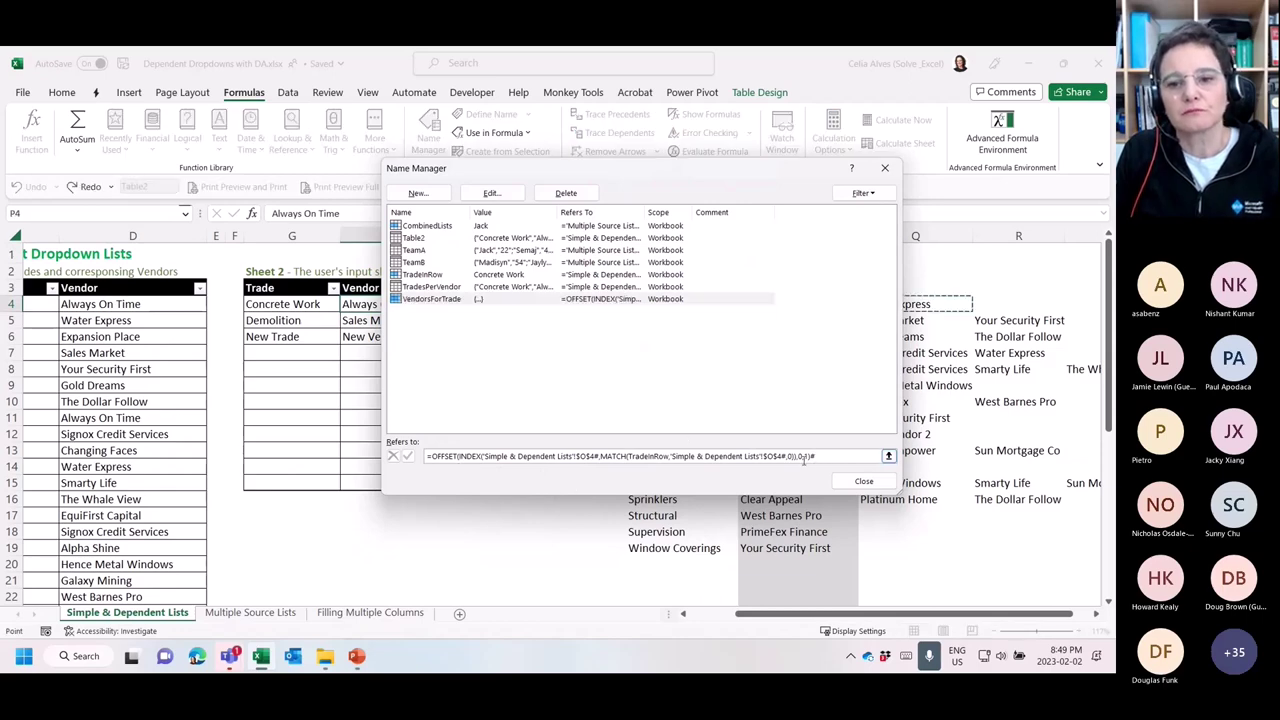
pyautogui.click(685, 457)
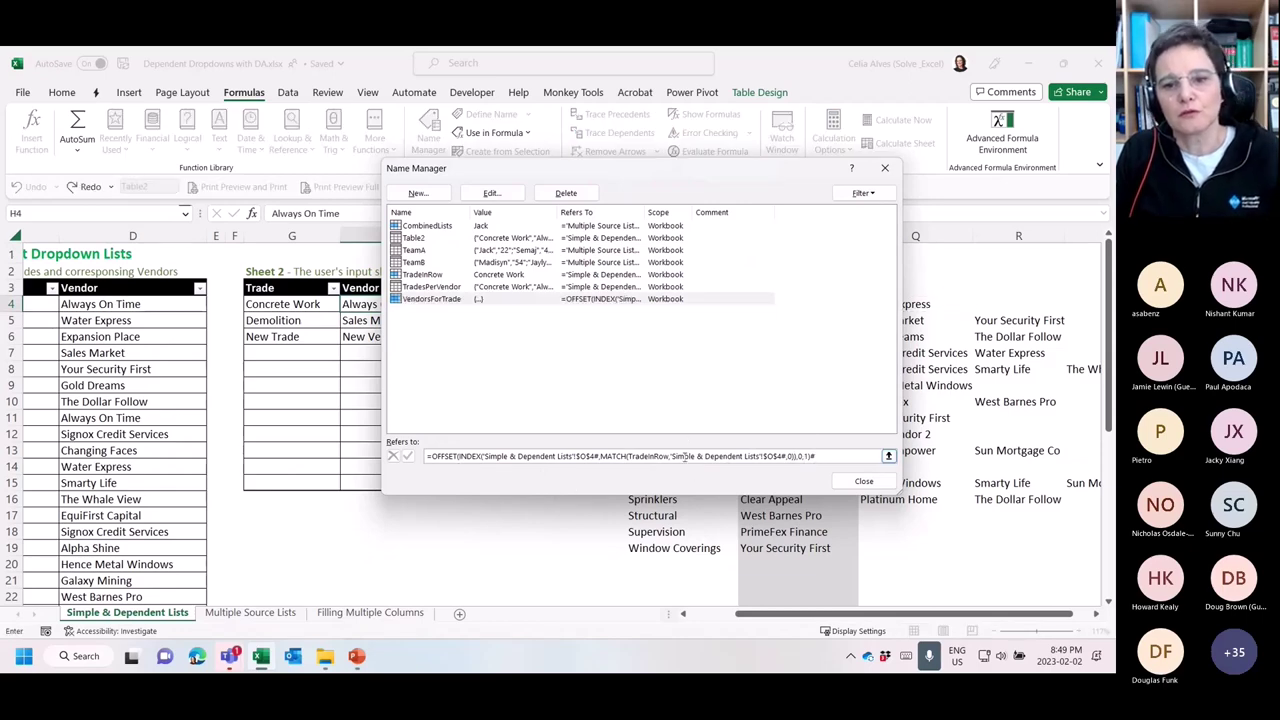
pyautogui.click(818, 455)
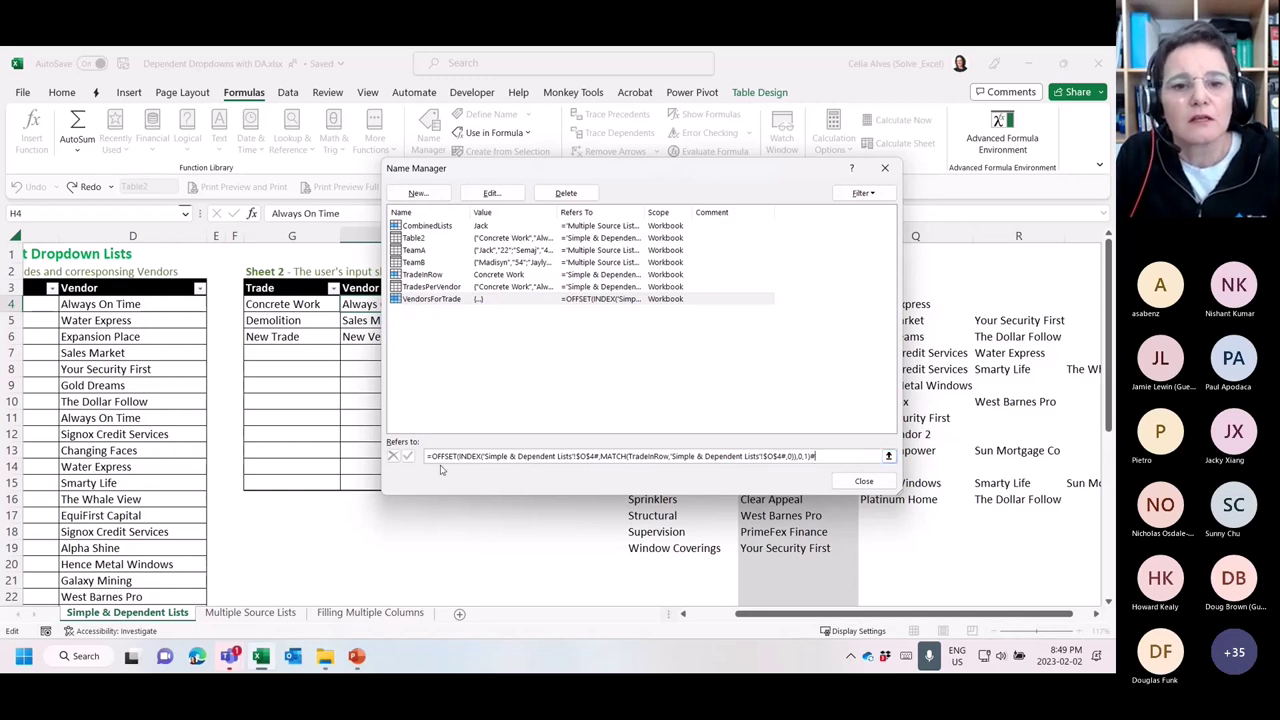
pyautogui.moveTo(540, 456); pyautogui.dragTo(830, 460)
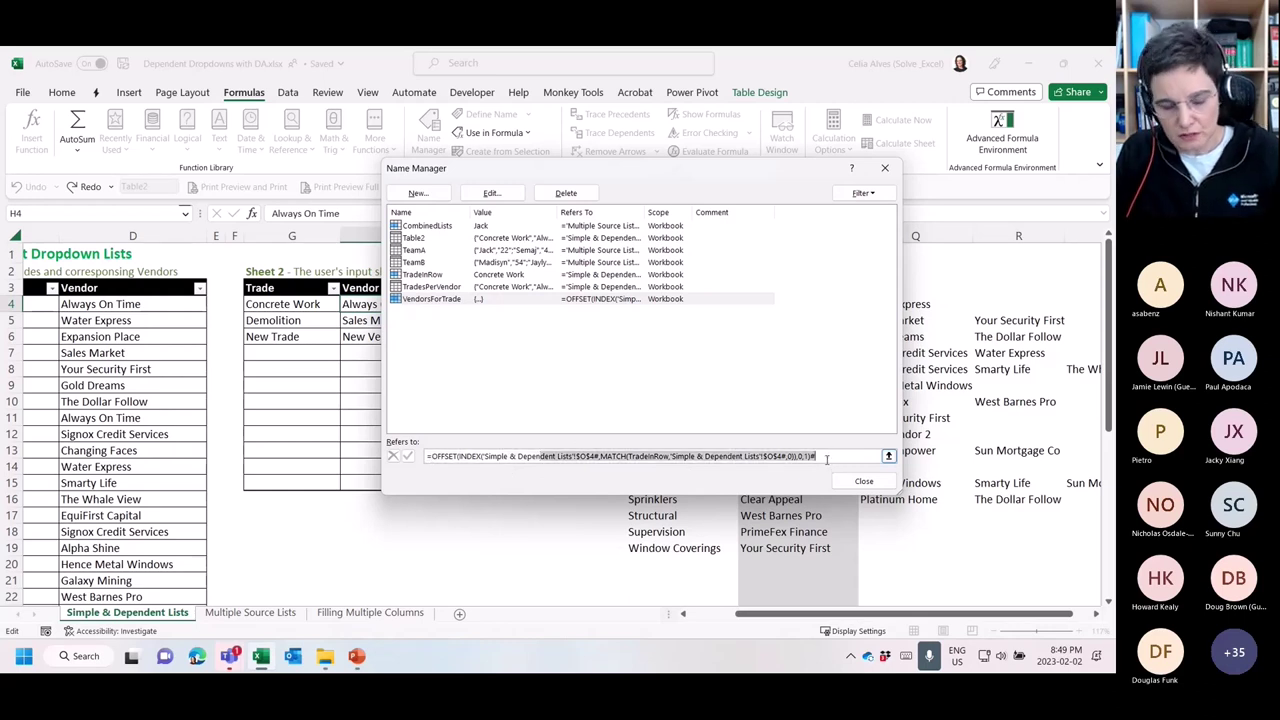
pyautogui.press('Escape')
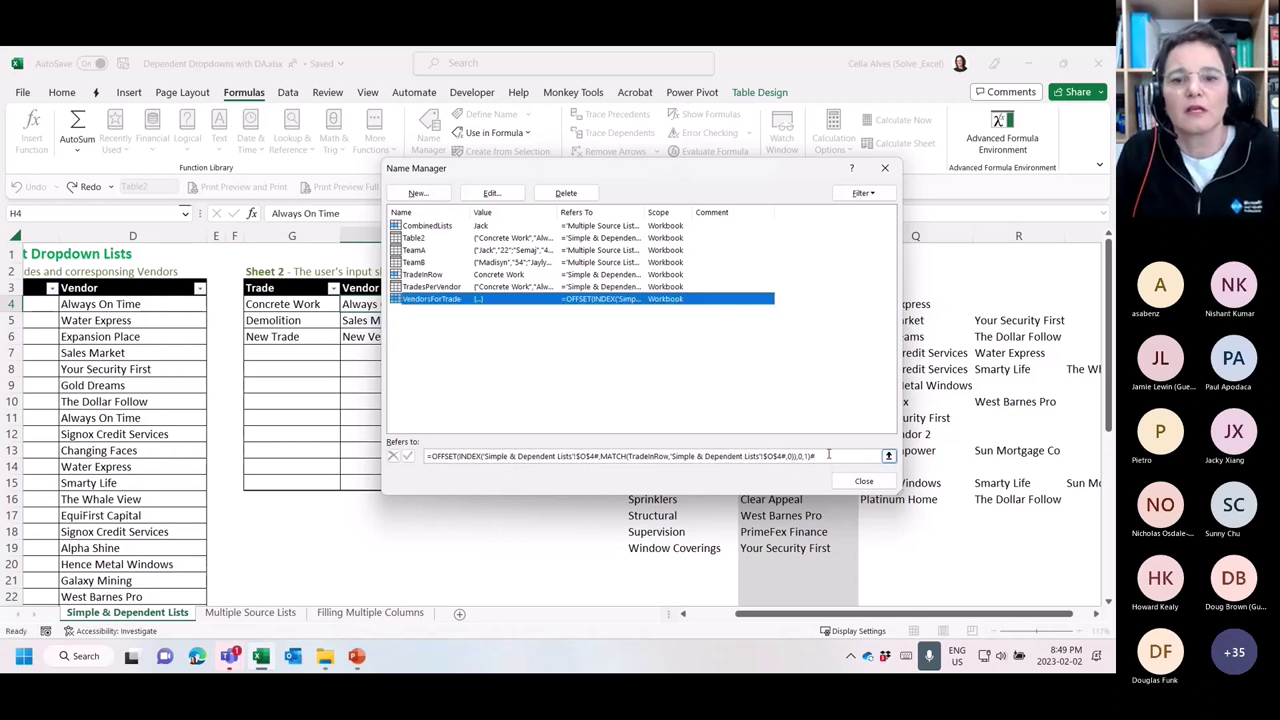
pyautogui.click(891, 481)
# Try to paste the copied VendorsForTrade formula text into cell G1 above the input table, and undo the entry
pyautogui.click(292, 257)
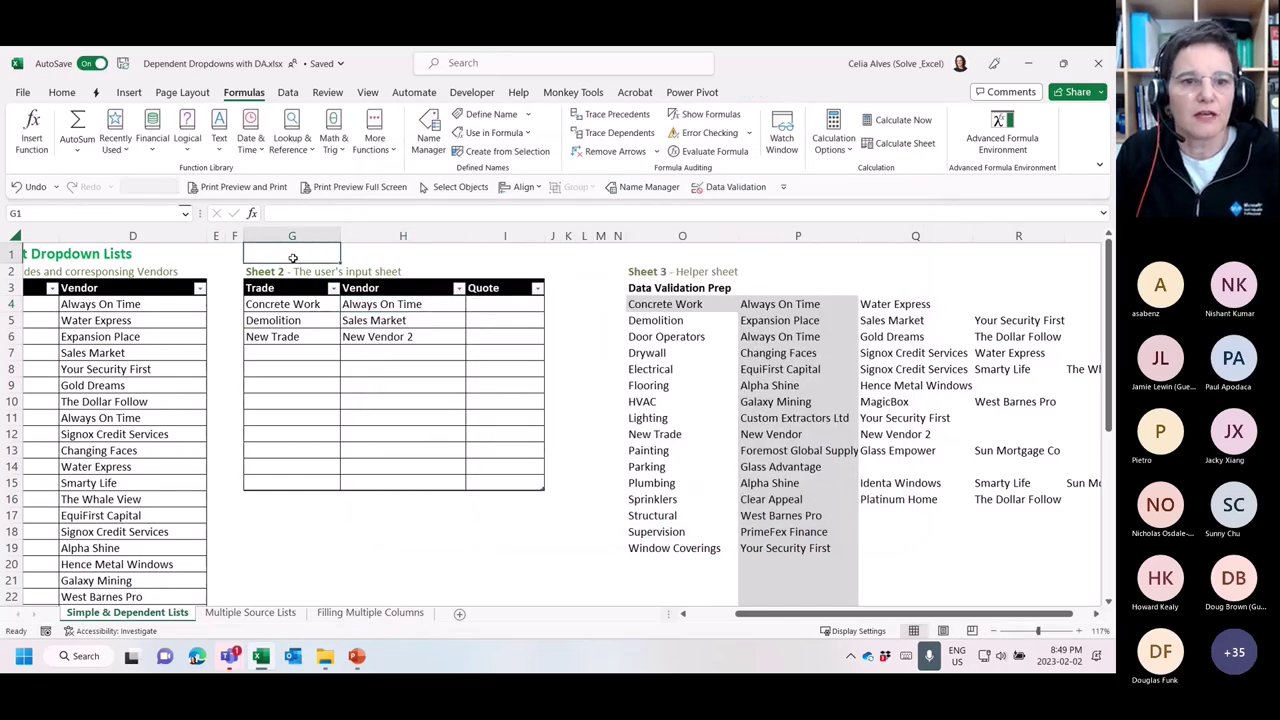
pyautogui.doubleClick(285, 254)
pyautogui.hotkey('ctrl', 'v')
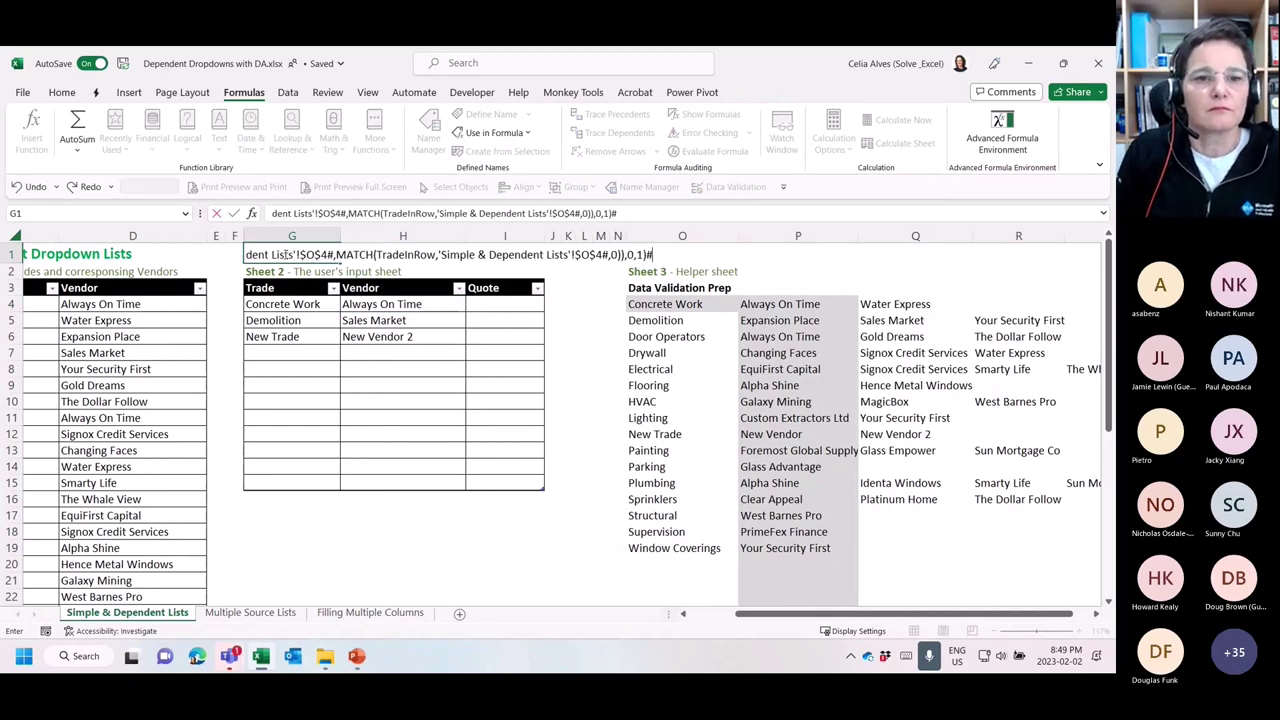
pyautogui.moveTo(319, 213); pyautogui.dragTo(186, 216)
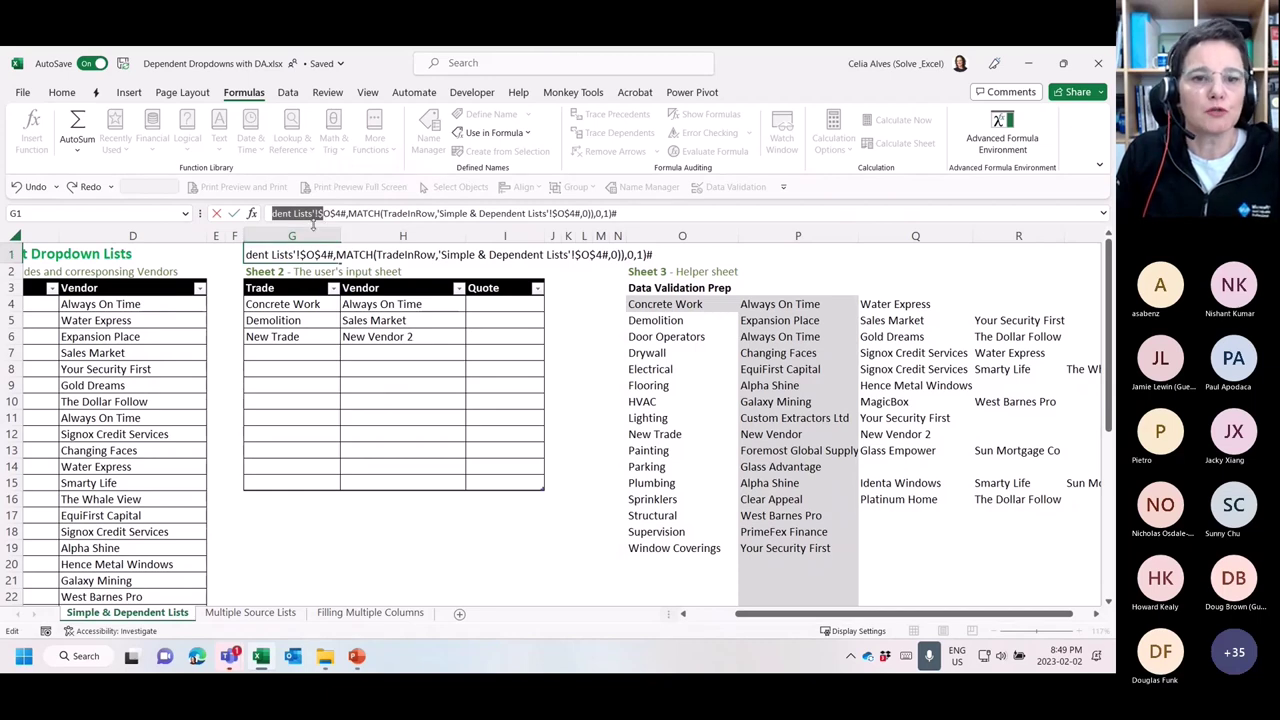
pyautogui.click(272, 213)
pyautogui.press('Return')
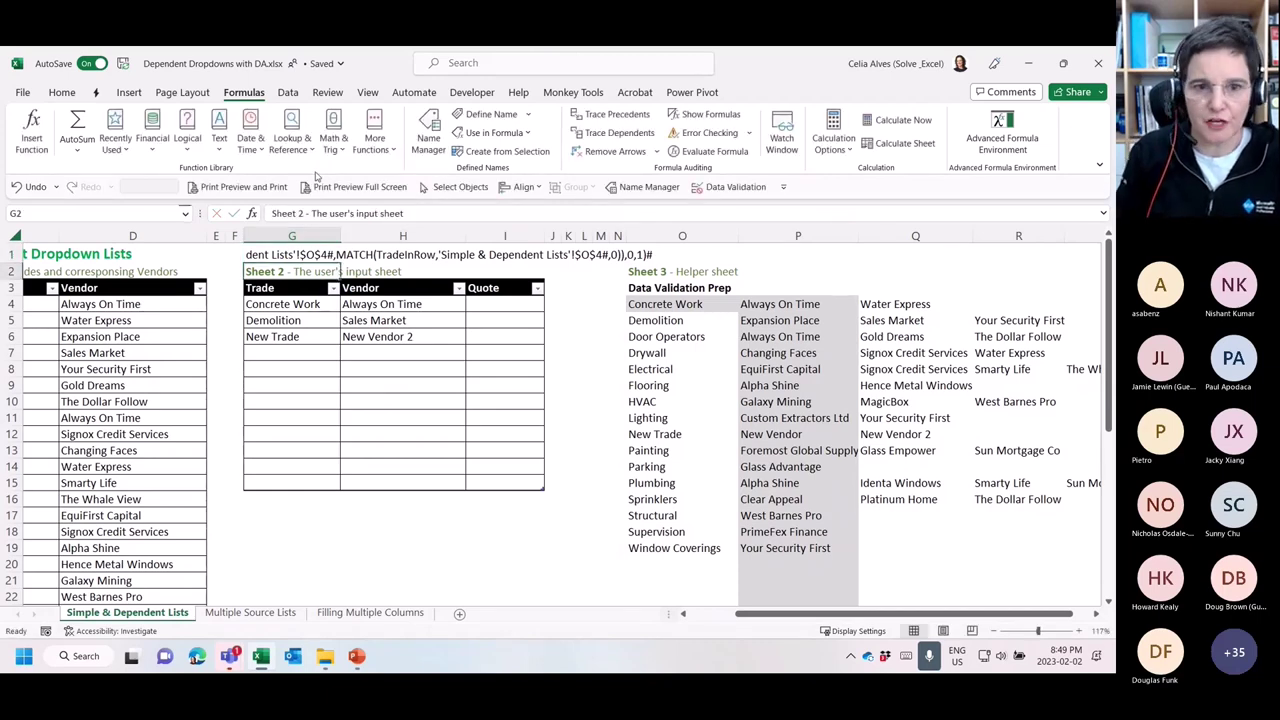
pyautogui.click(293, 254)
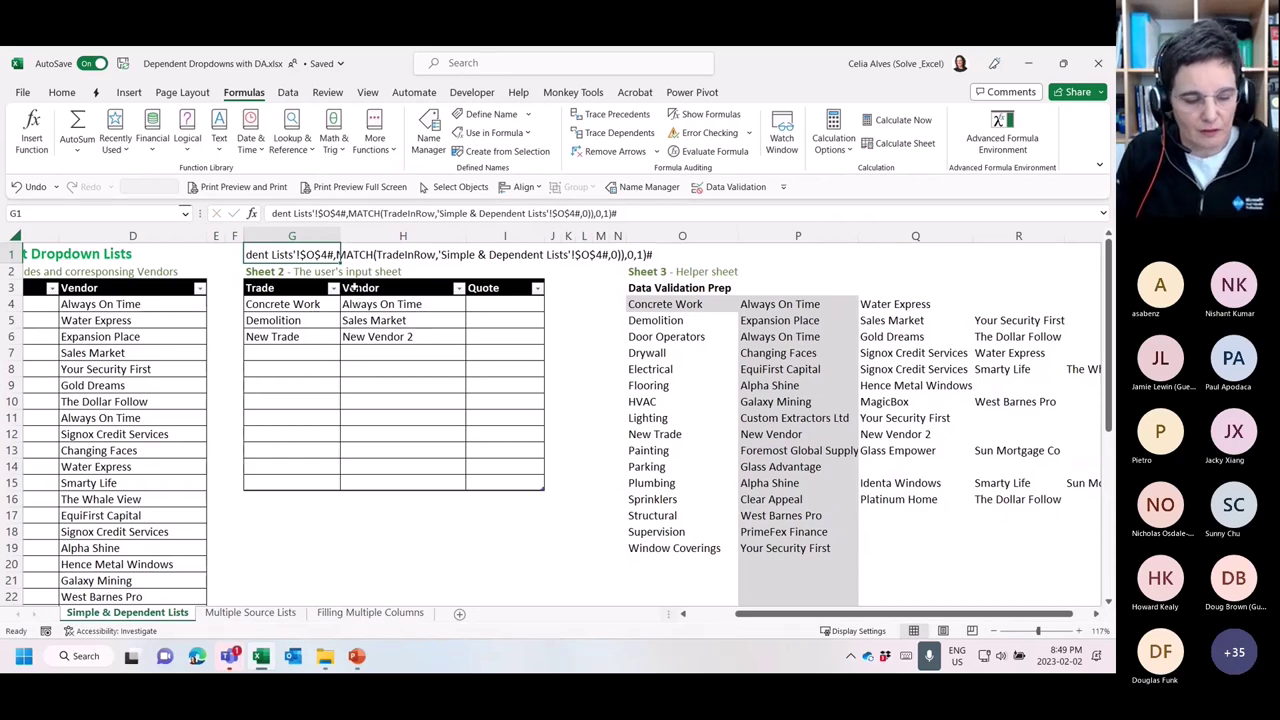
pyautogui.hotkey('ctrl', 'z')
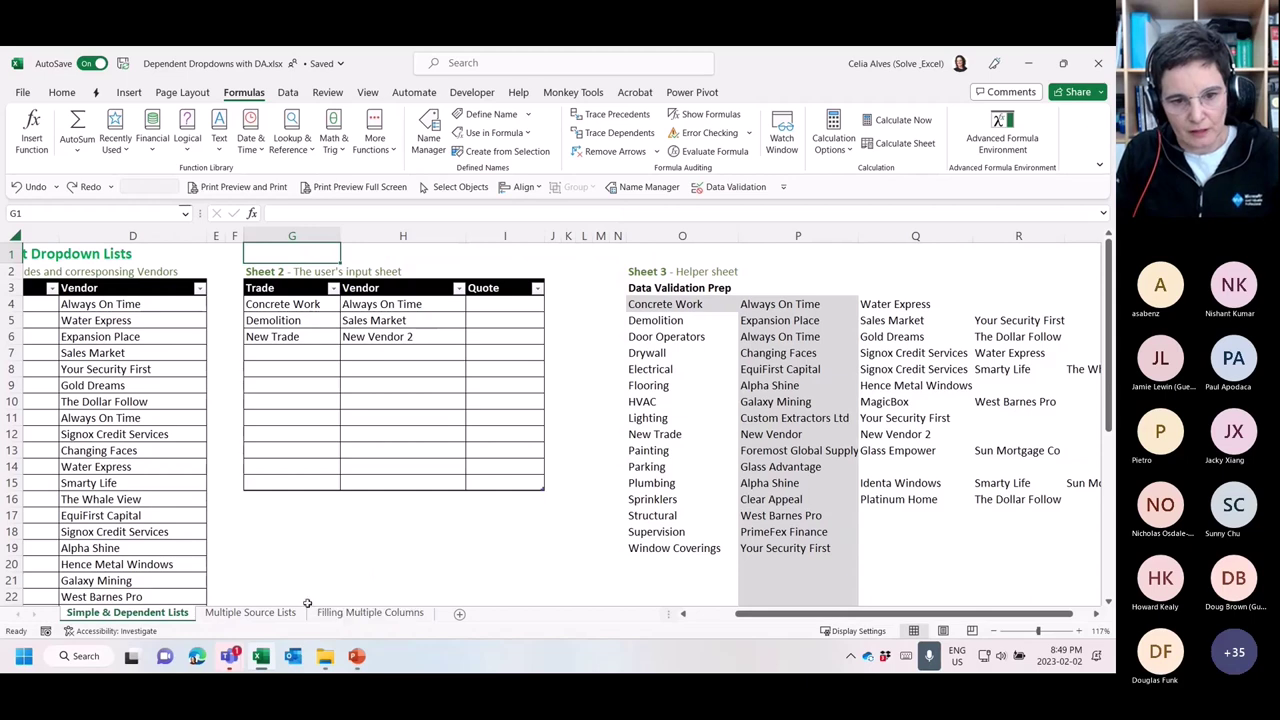
# Reopen the VendorsForTrade definition, select its formula text for copying, and leave the name without changes
pyautogui.click(655, 187)
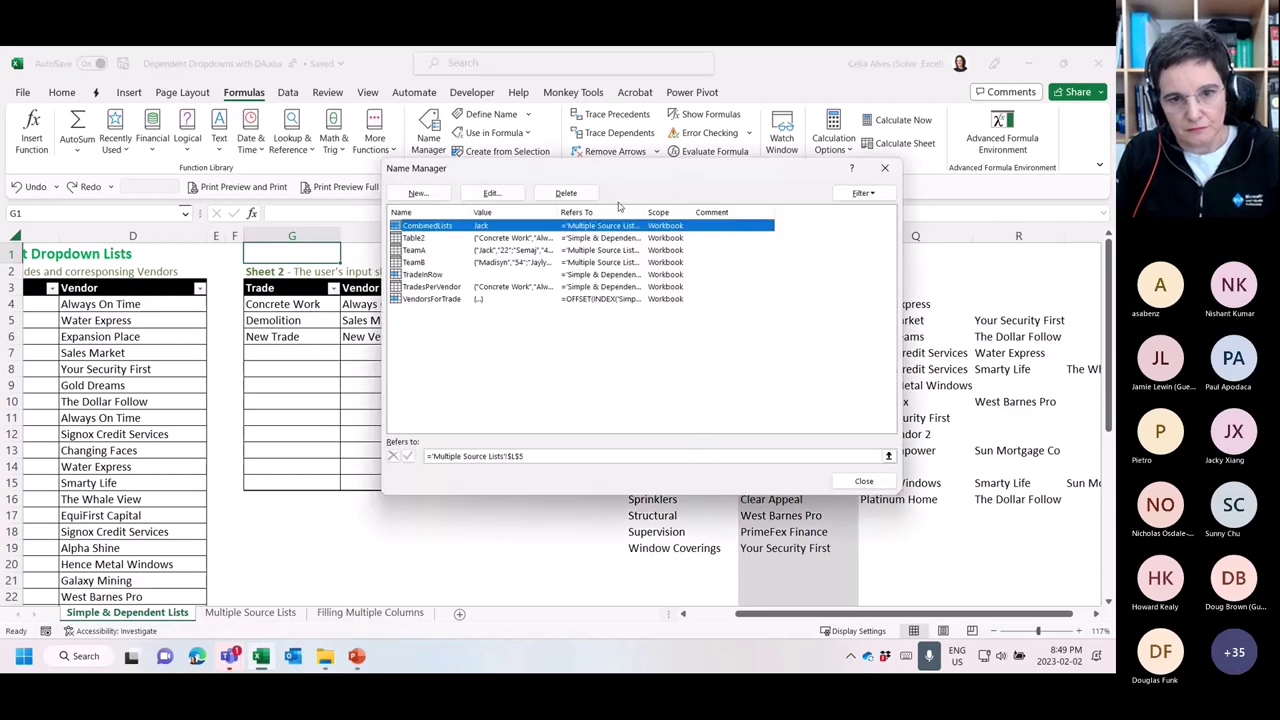
pyautogui.click(434, 287)
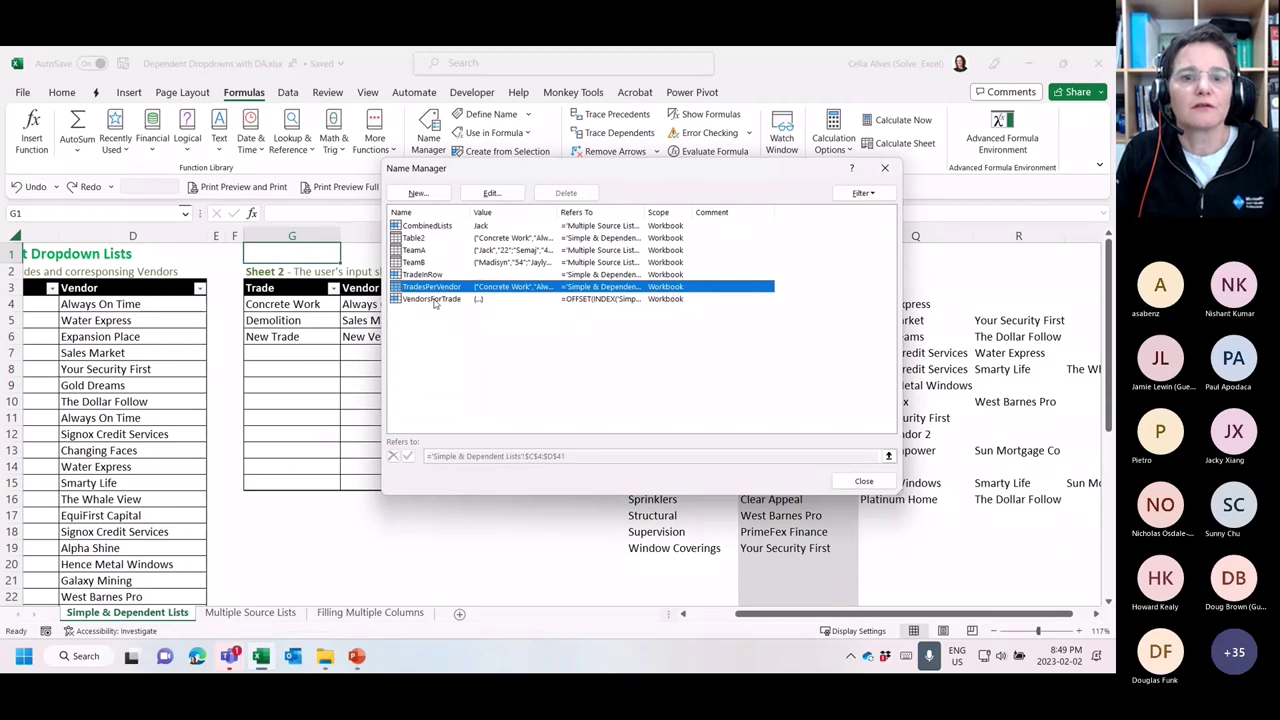
pyautogui.click(434, 300)
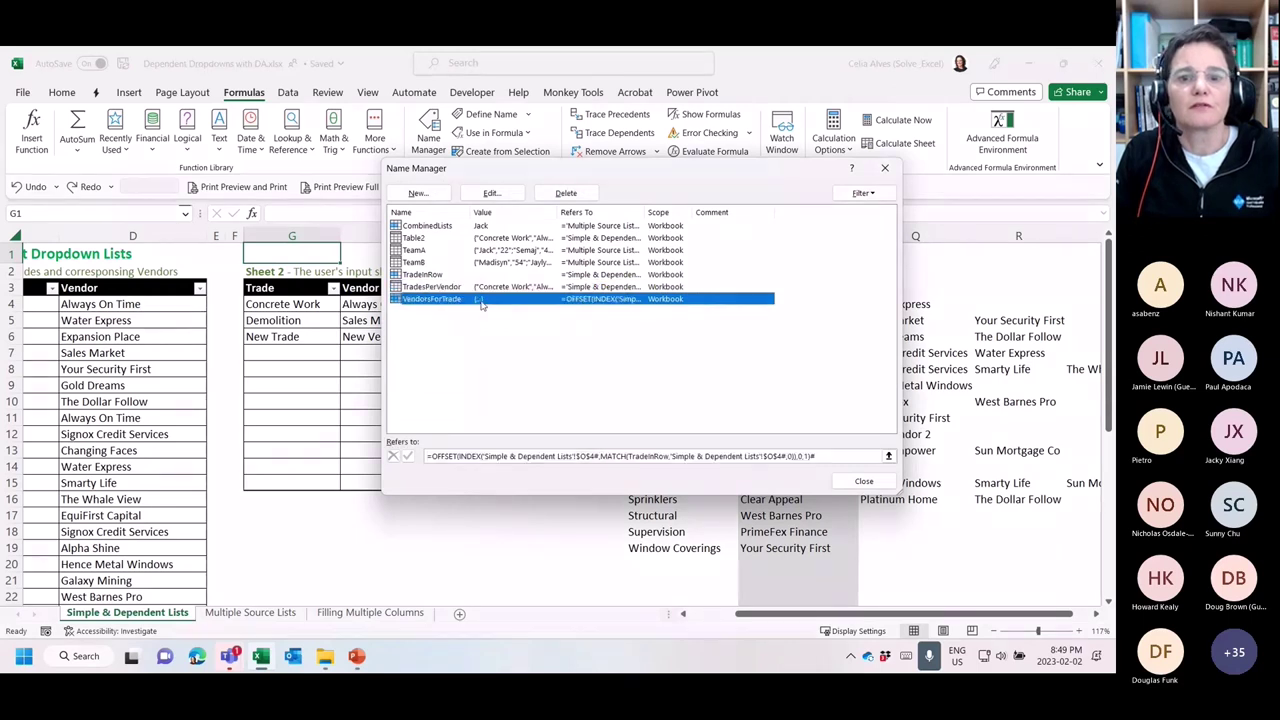
pyautogui.click(427, 457)
pyautogui.moveTo(540, 456); pyautogui.dragTo(862, 456)
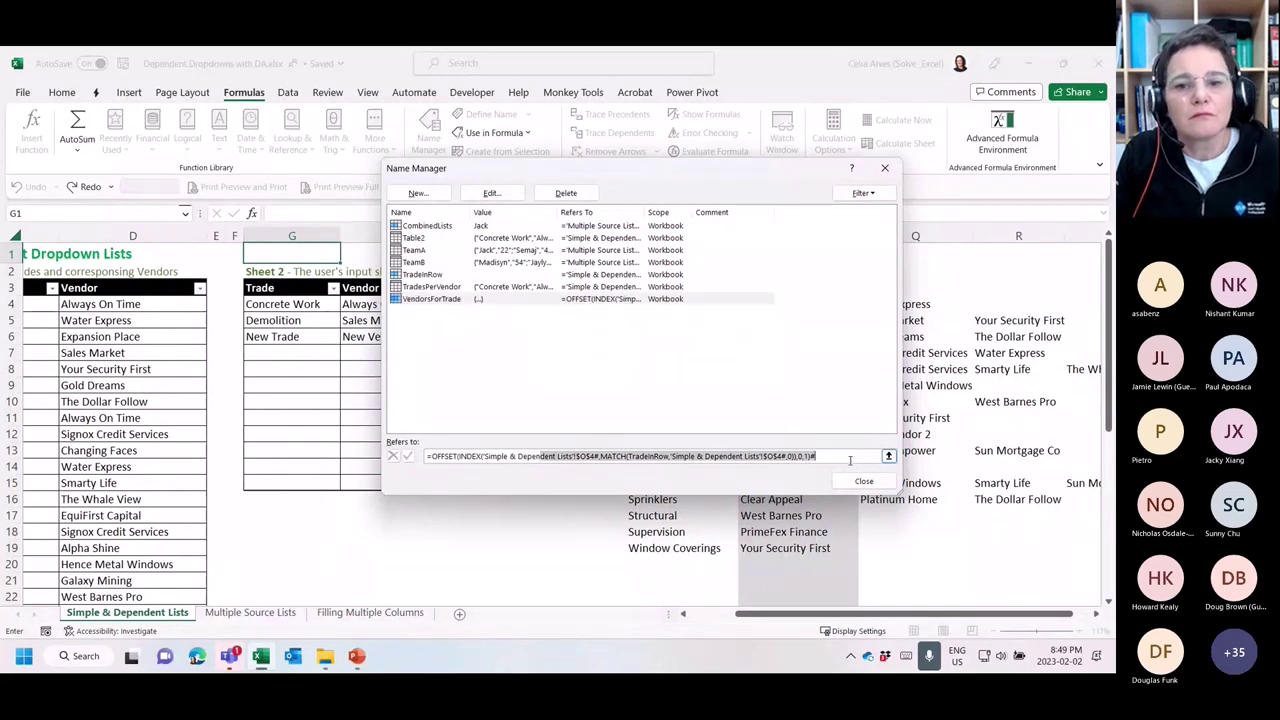
pyautogui.click(846, 457)
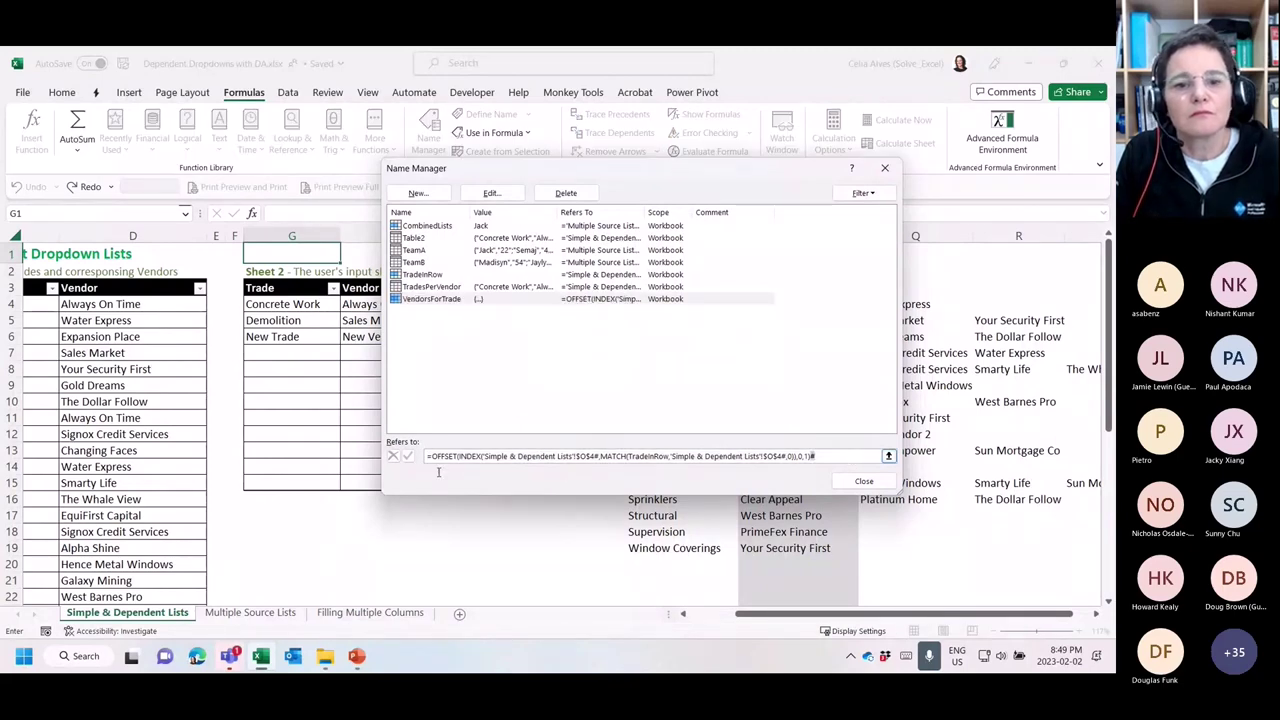
pyautogui.press('F2')
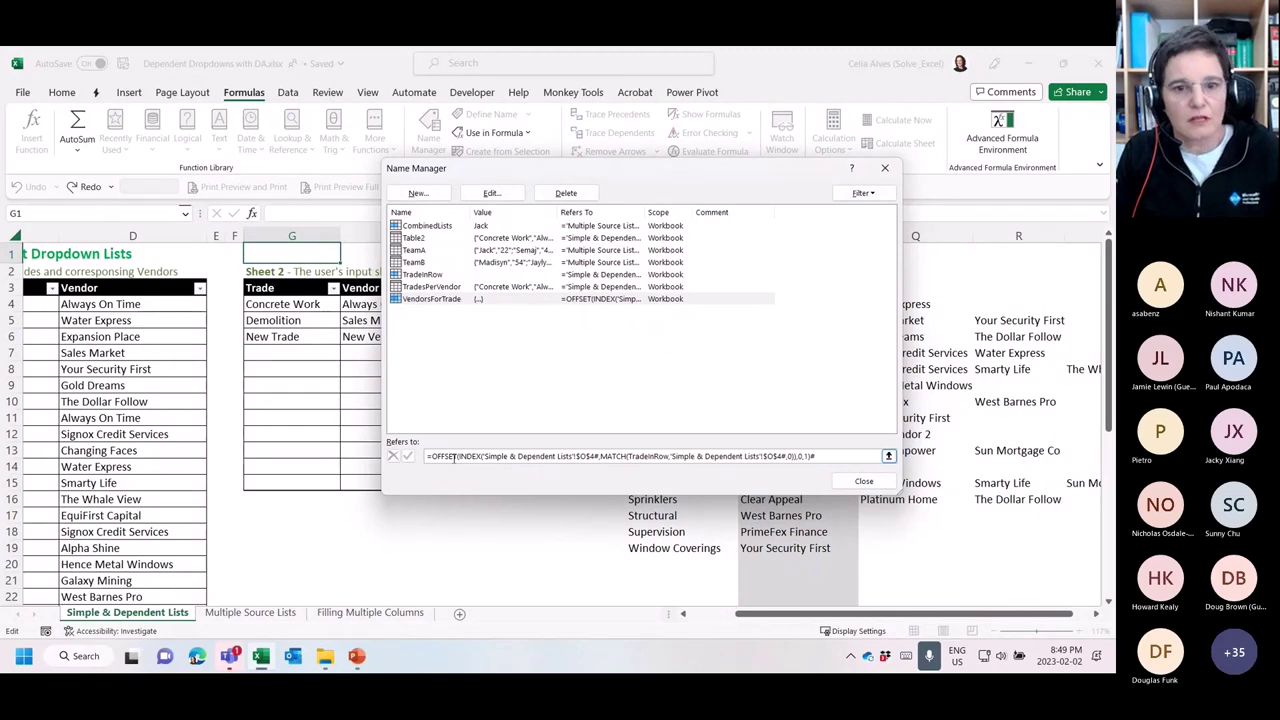
pyautogui.moveTo(544, 456); pyautogui.dragTo(822, 458)
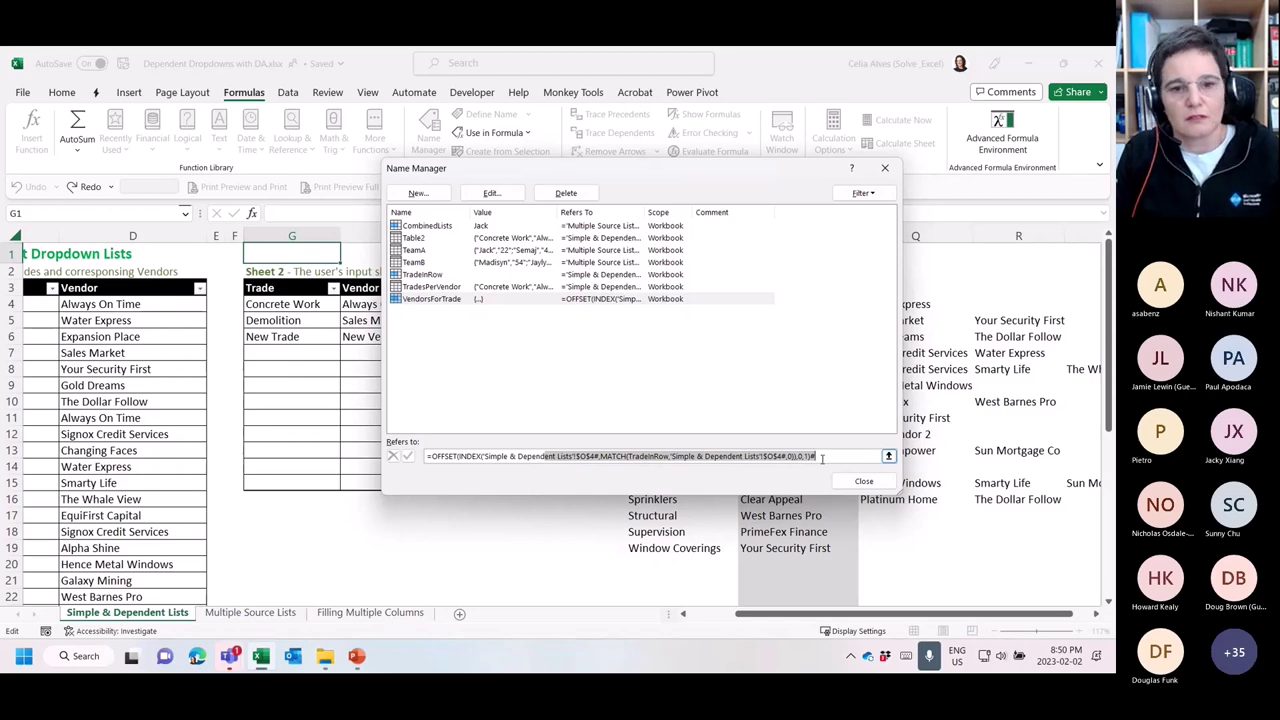
pyautogui.press('Escape')
pyautogui.press('Escape')
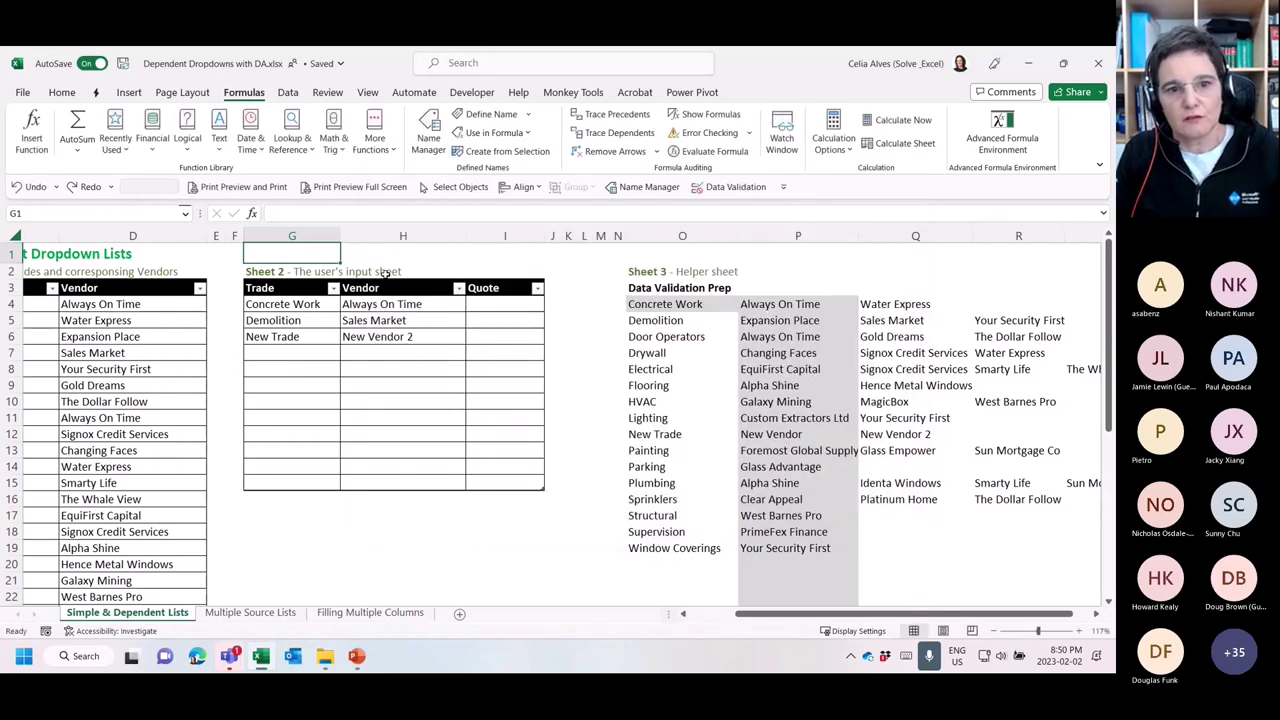
# Try to place the copied tail of the VendorsForTrade formula in G1 once more, and undo it
pyautogui.hotkey('ctrl', 'v')
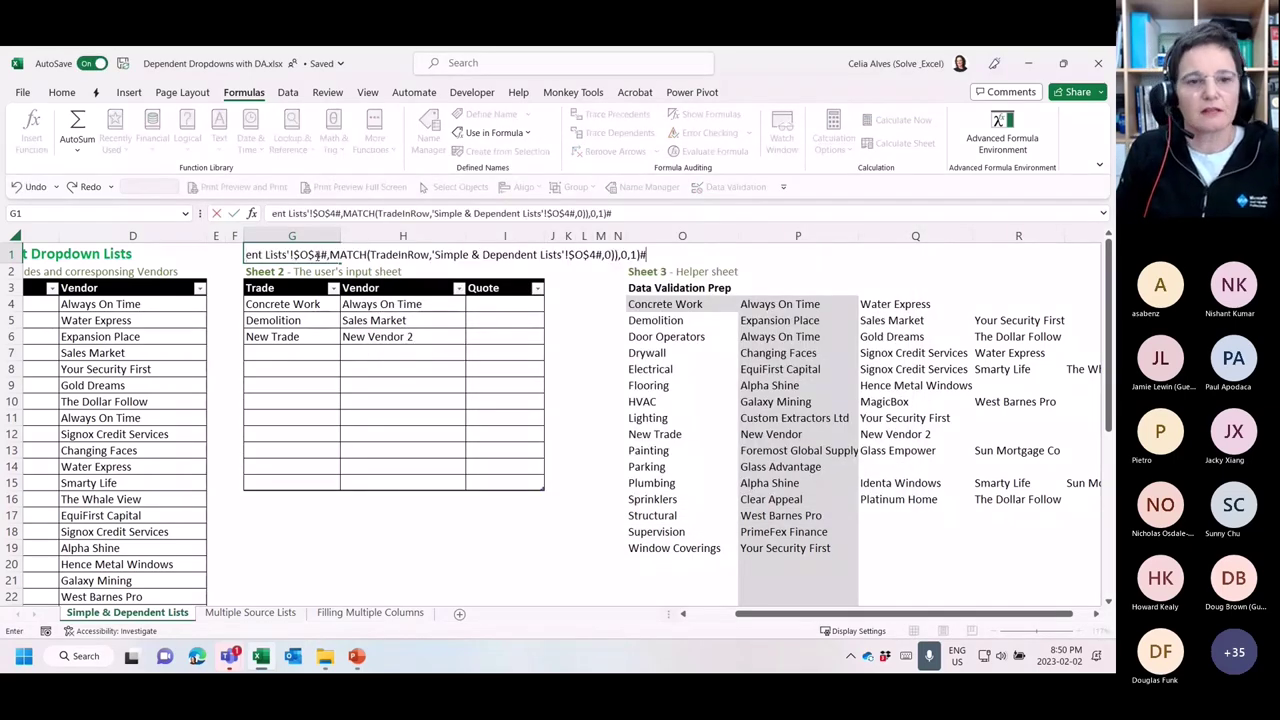
pyautogui.press('Return')
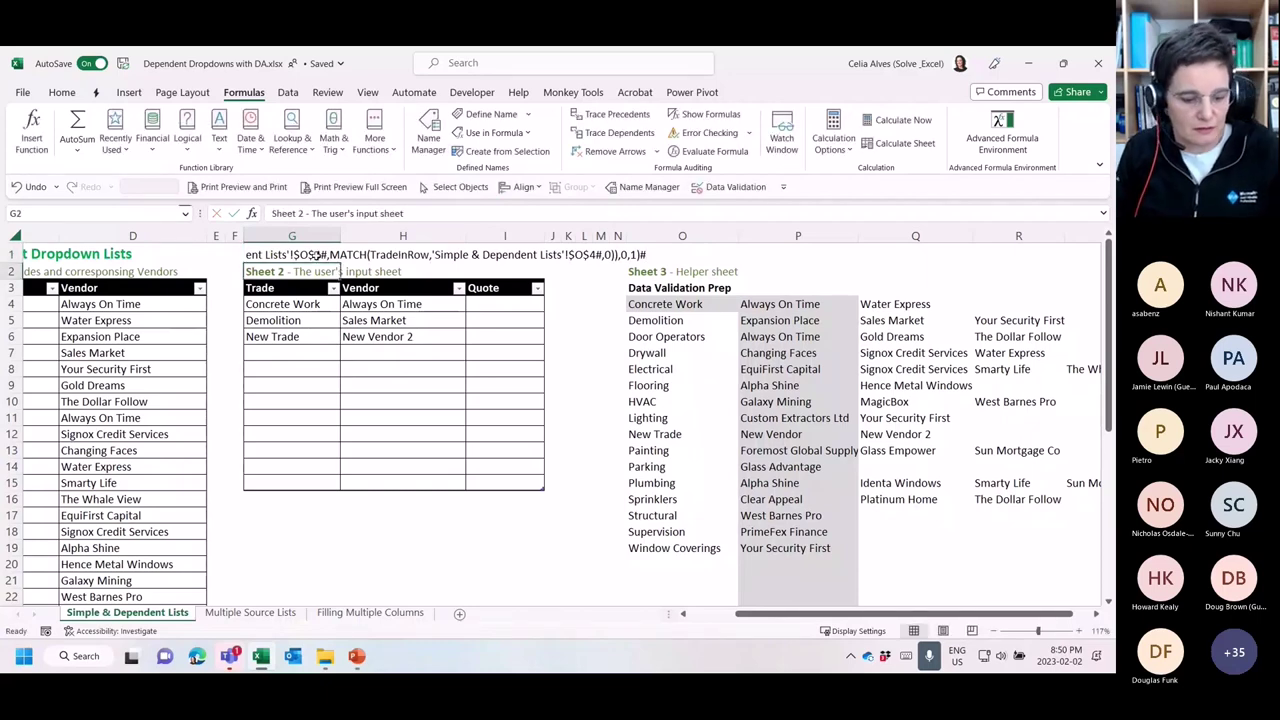
pyautogui.hotkey('ctrl', 'z')
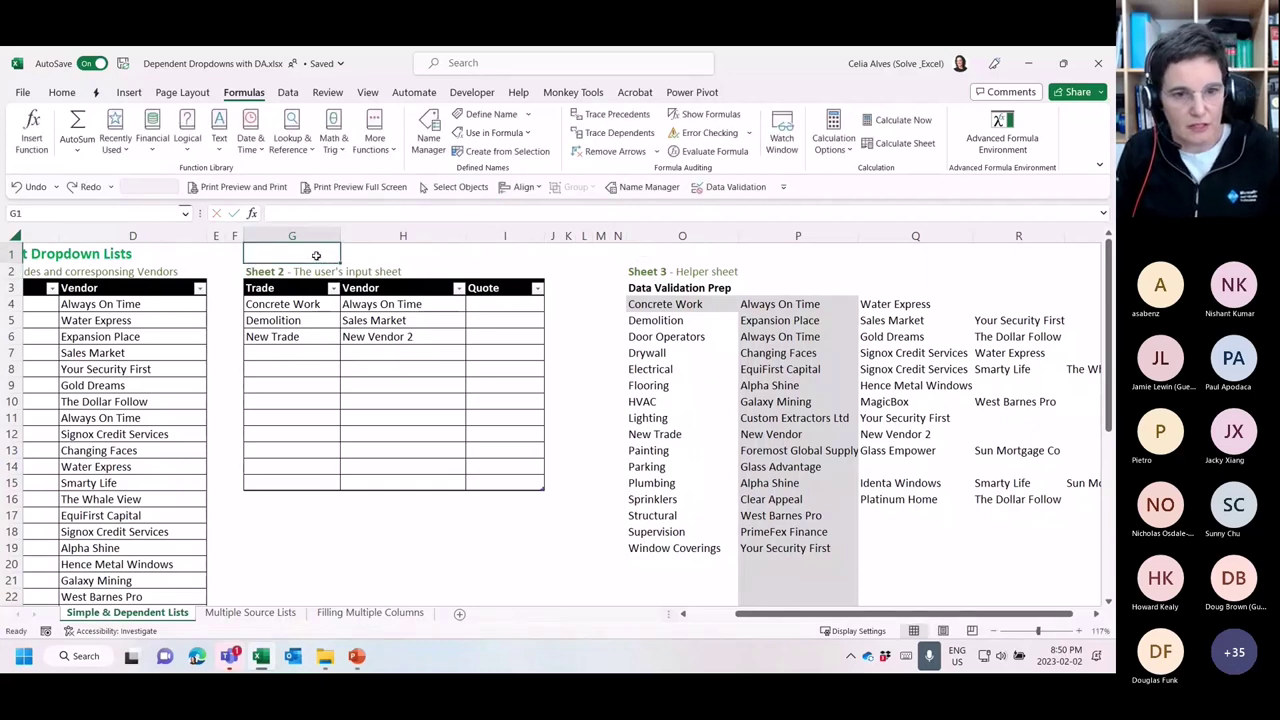
# Examine the VendorsForTrade definition beside the helper table, moving the name list clear of the helper data, and close it without changes
pyautogui.click(432, 136)
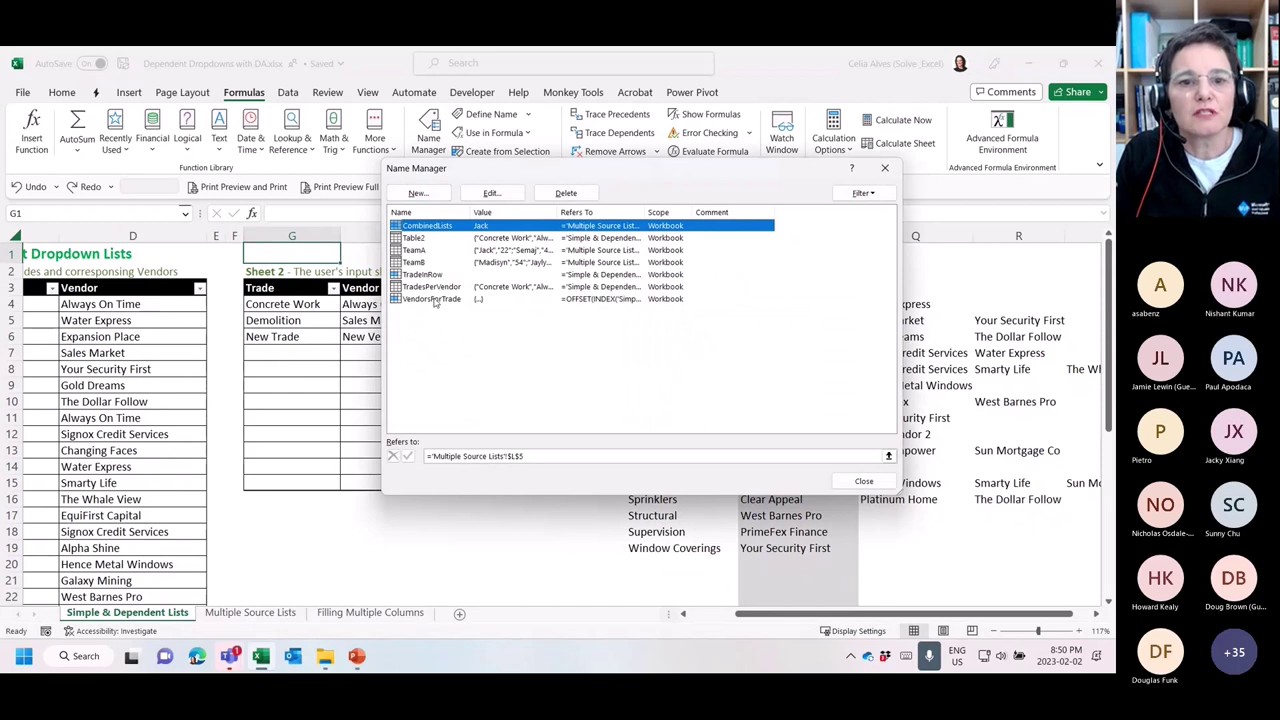
pyautogui.click(435, 299)
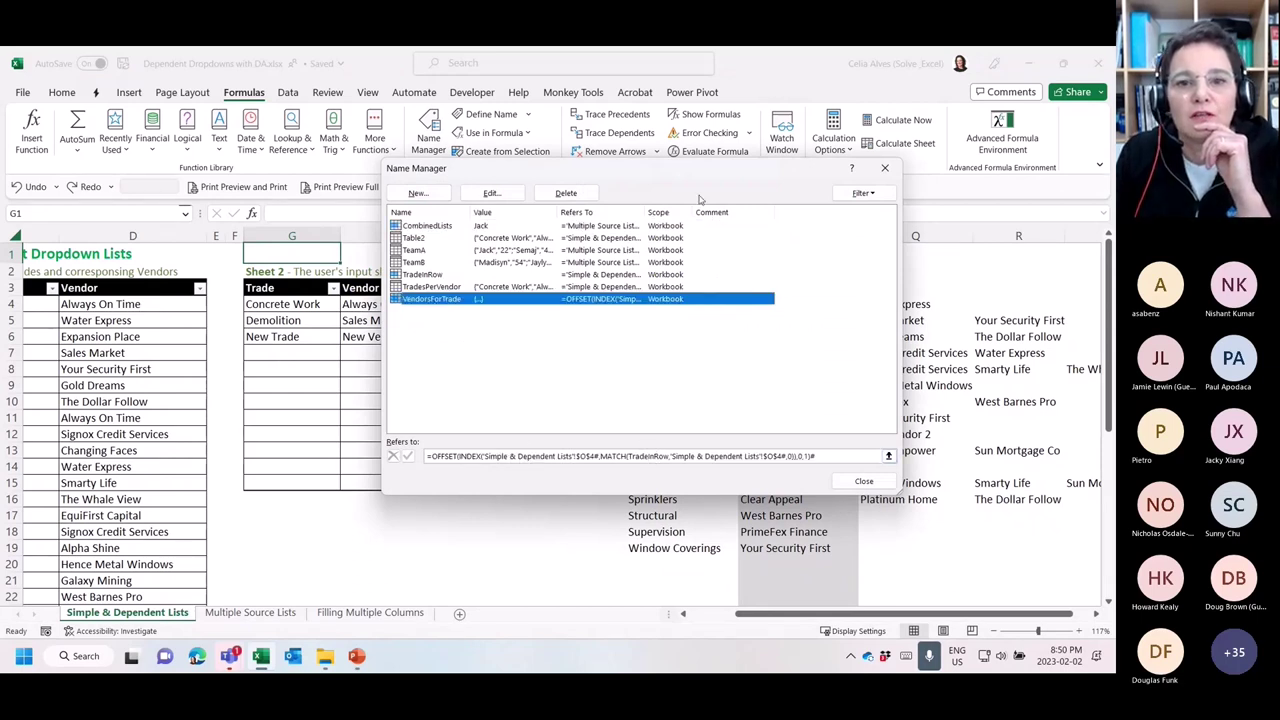
pyautogui.moveTo(684, 172); pyautogui.dragTo(423, 252)
pyautogui.moveTo(367, 256); pyautogui.dragTo(361, 267)
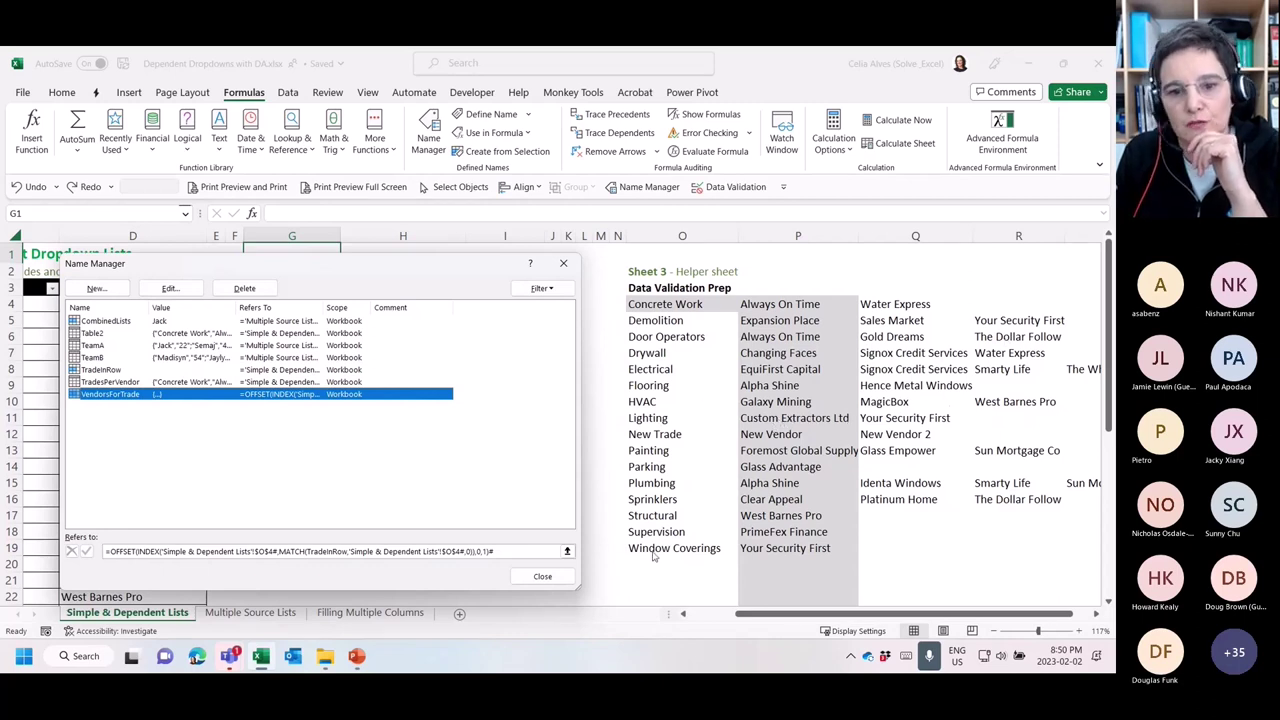
pyautogui.click(553, 580)
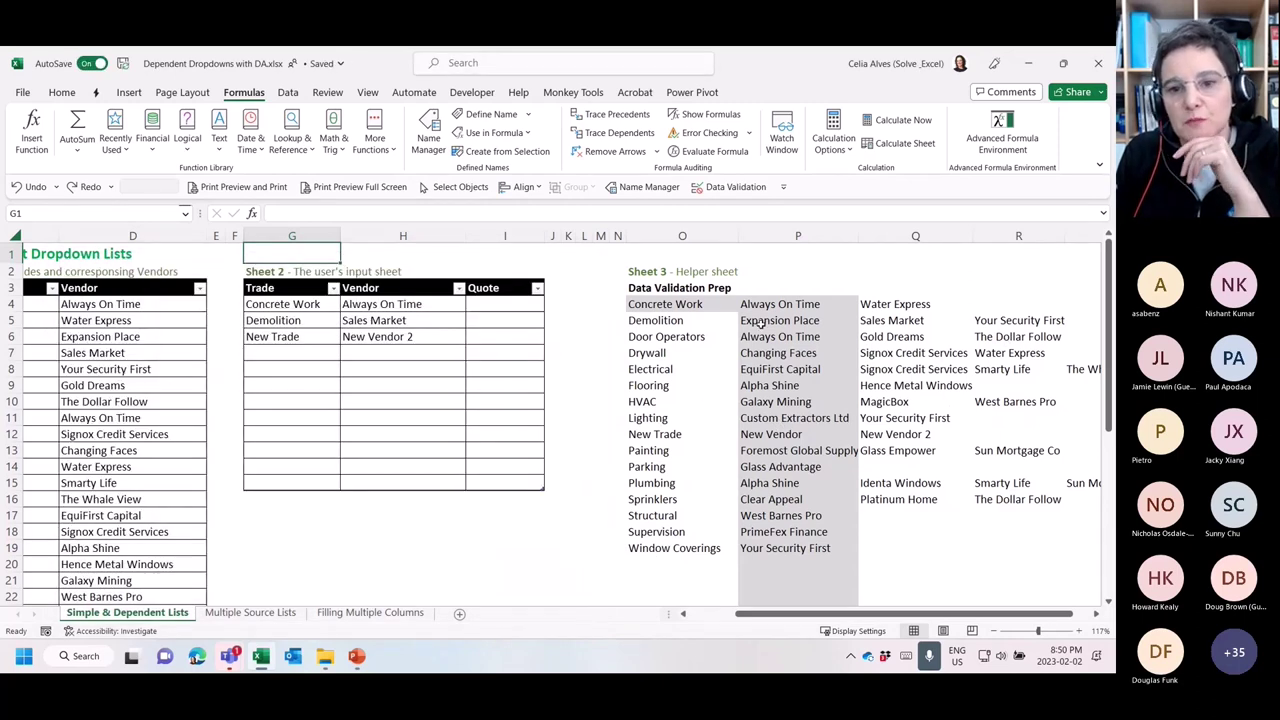
# Inspect the spilled vendor formulas for Concrete Work and Demolition in cells P4 and P5 of the helper table
pyautogui.click(765, 310)
pyautogui.click(770, 326)
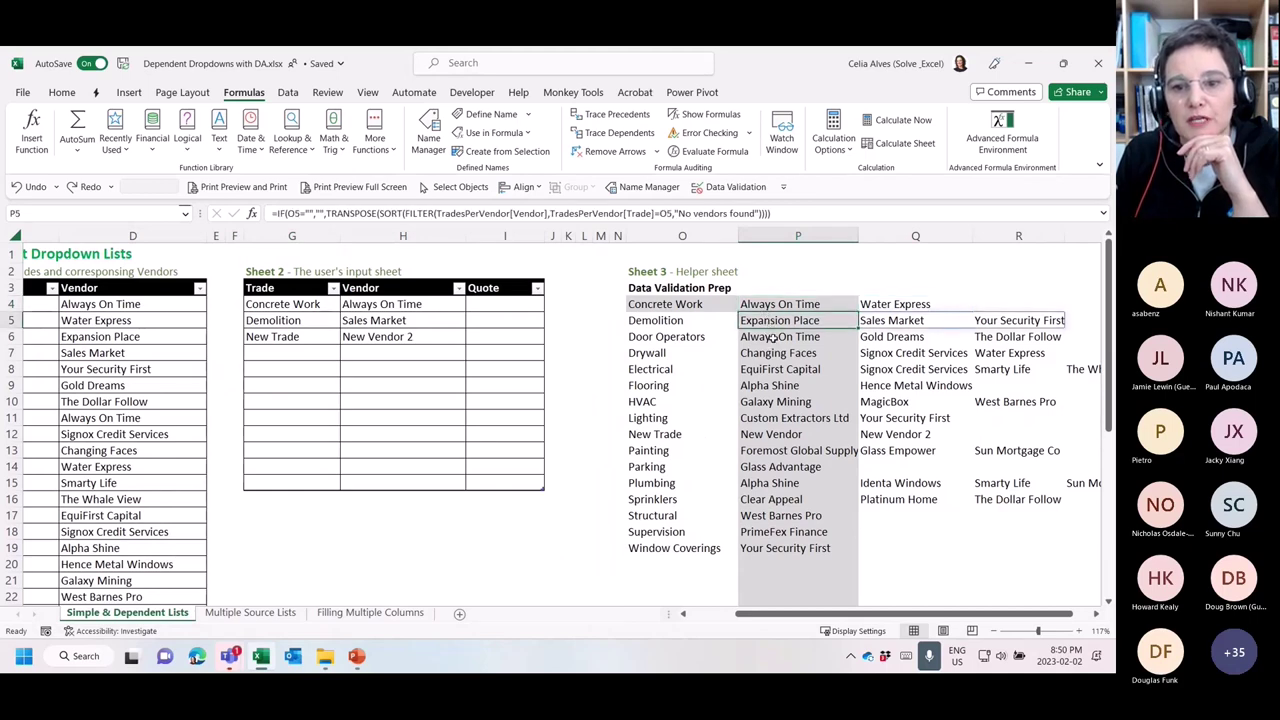
# Examine the vendor formula in P4, going through its FILTER, SORT and TRANSPOSE parts and the source table it references
pyautogui.click(774, 340)
pyautogui.click(774, 352)
pyautogui.click(775, 305)
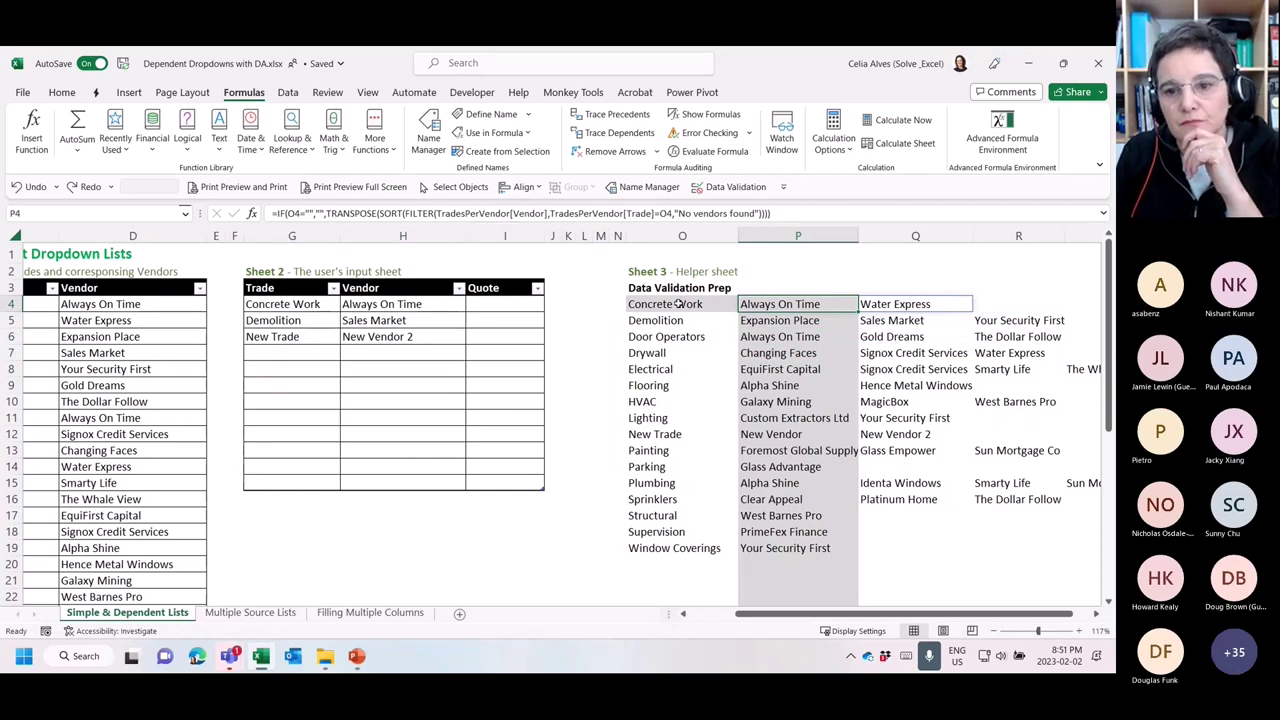
pyautogui.doubleClick(836, 302)
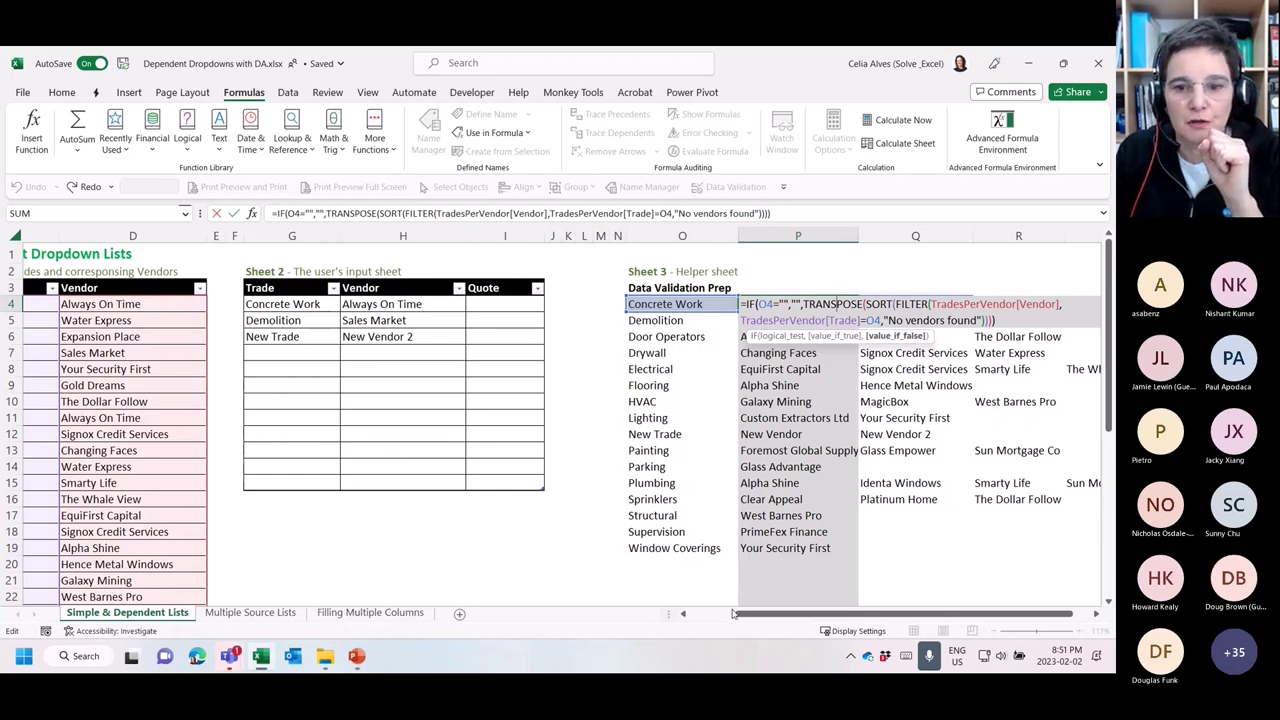
pyautogui.moveTo(740, 614); pyautogui.dragTo(668, 618)
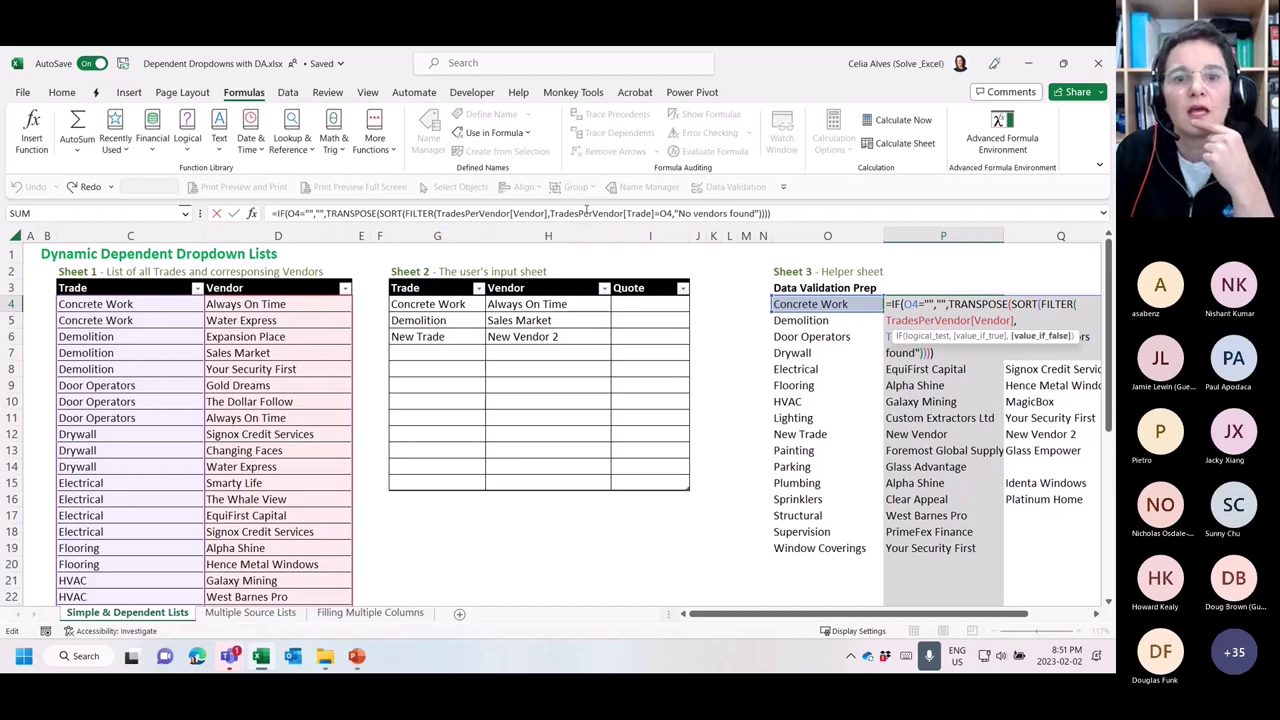
pyautogui.moveTo(406, 213); pyautogui.dragTo(759, 203)
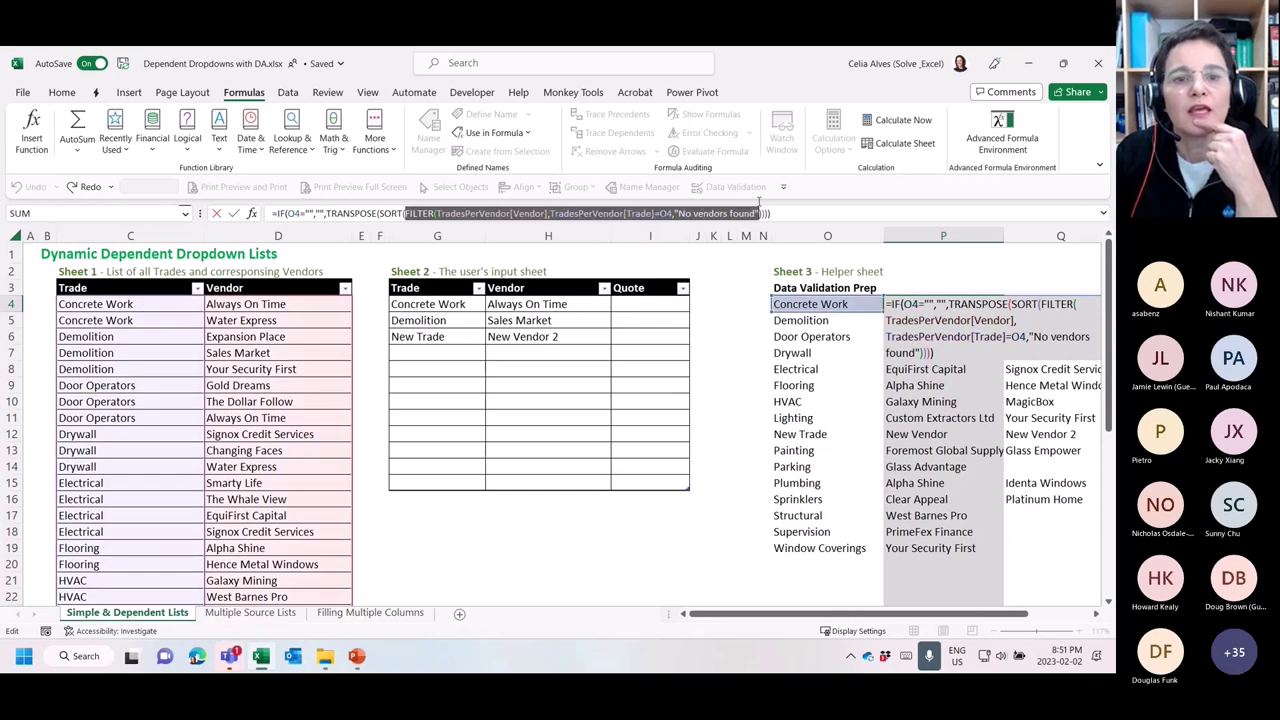
pyautogui.moveTo(379, 213); pyautogui.dragTo(772, 193)
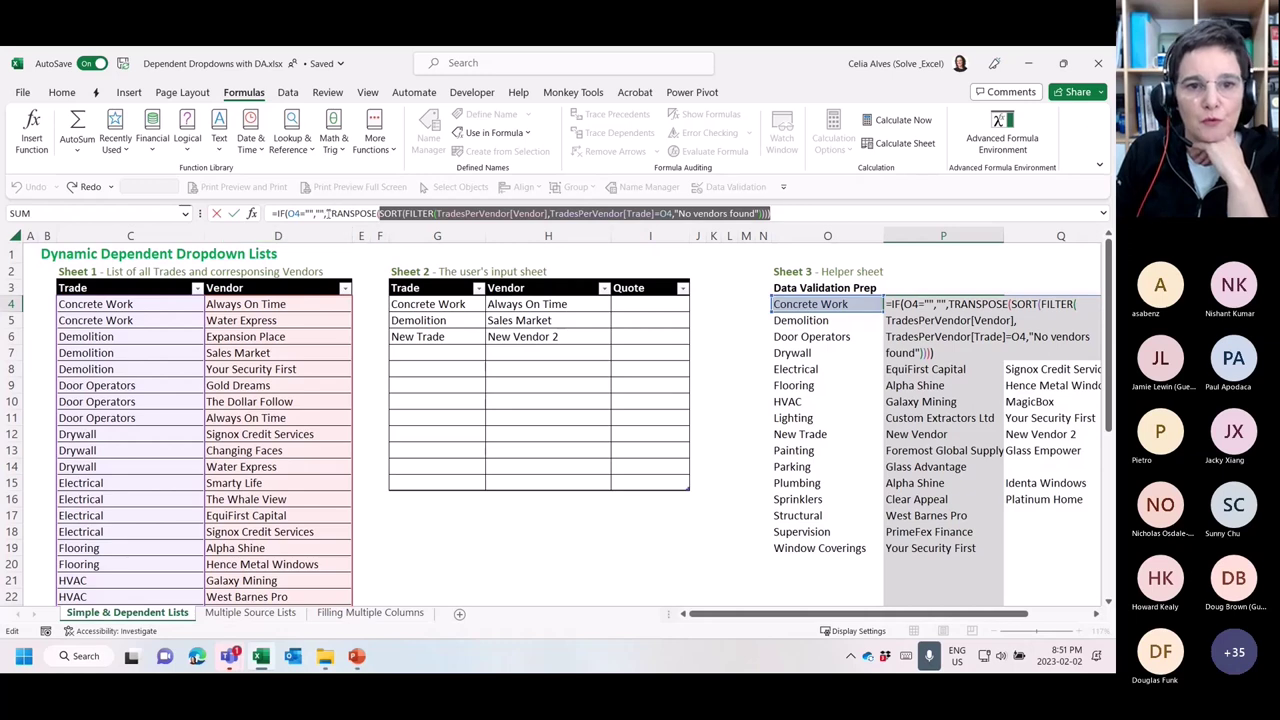
pyautogui.click(326, 213)
pyautogui.doubleClick(330, 213)
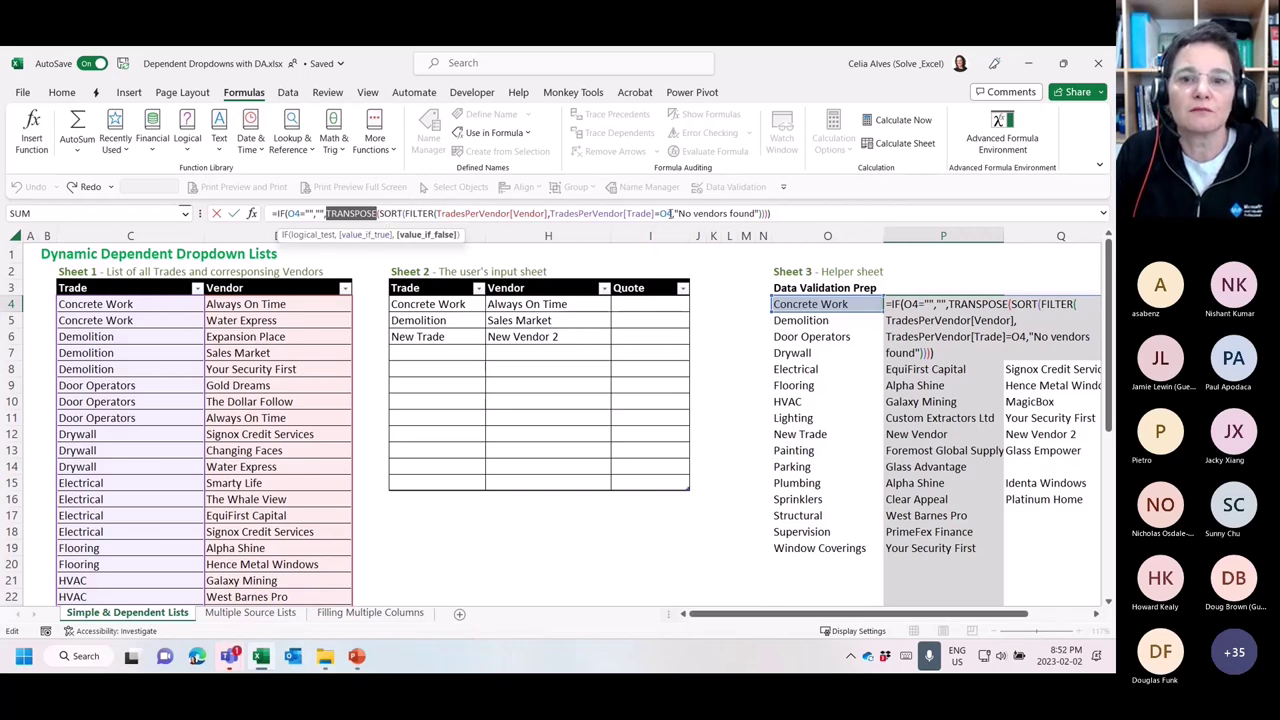
# Try the spill reference O4# as the trade criterion in the FILTER part of P4's formula
pyautogui.click(668, 213)
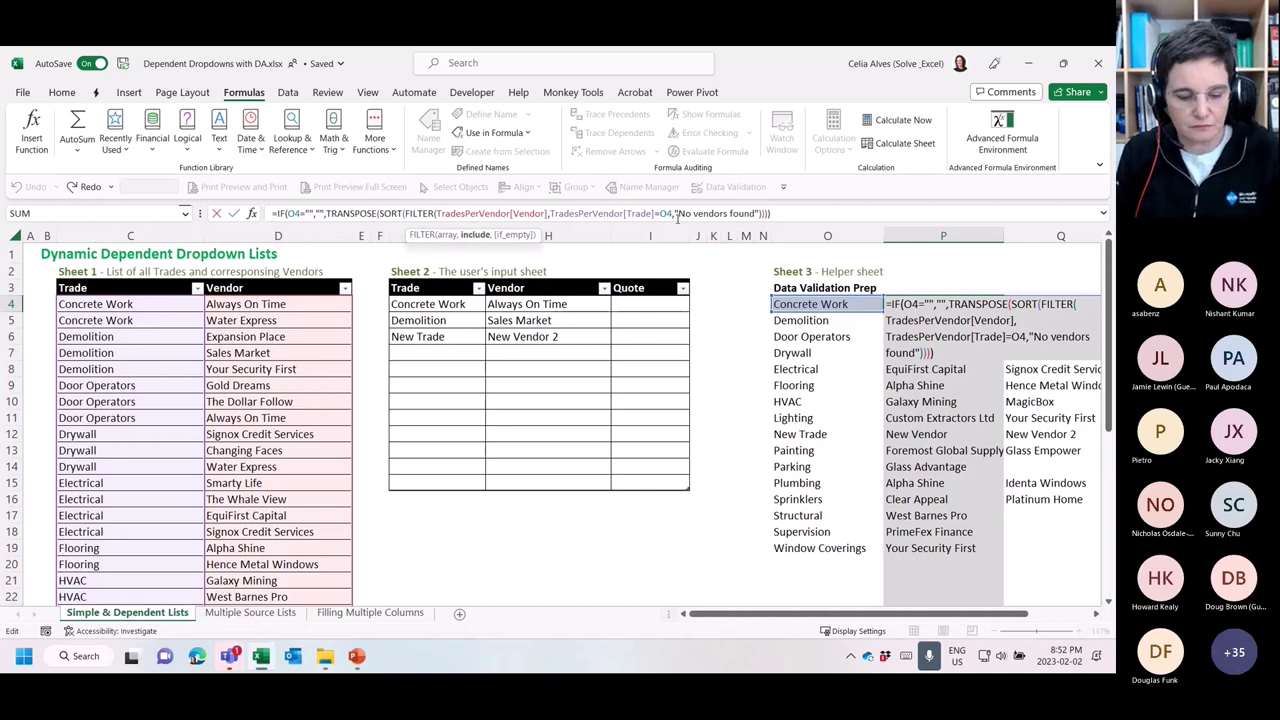
pyautogui.write('#')
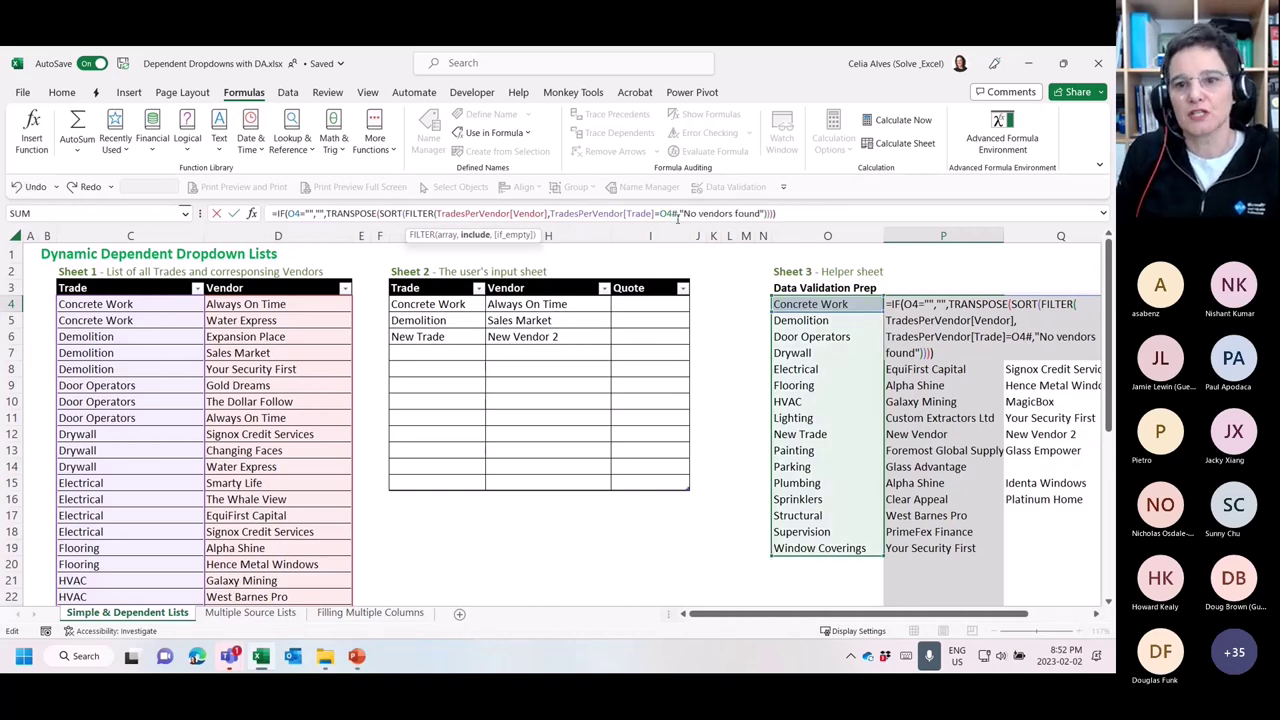
pyautogui.press('Return')
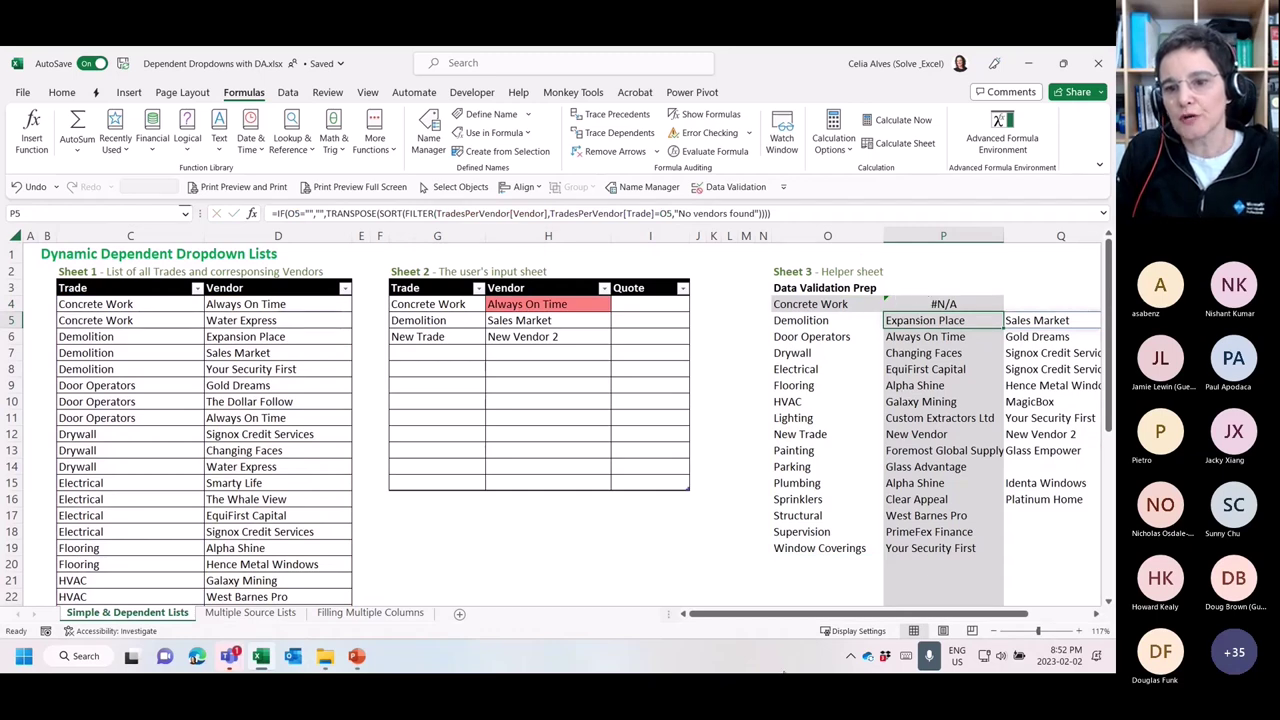
pyautogui.moveTo(818, 621); pyautogui.dragTo(880, 621)
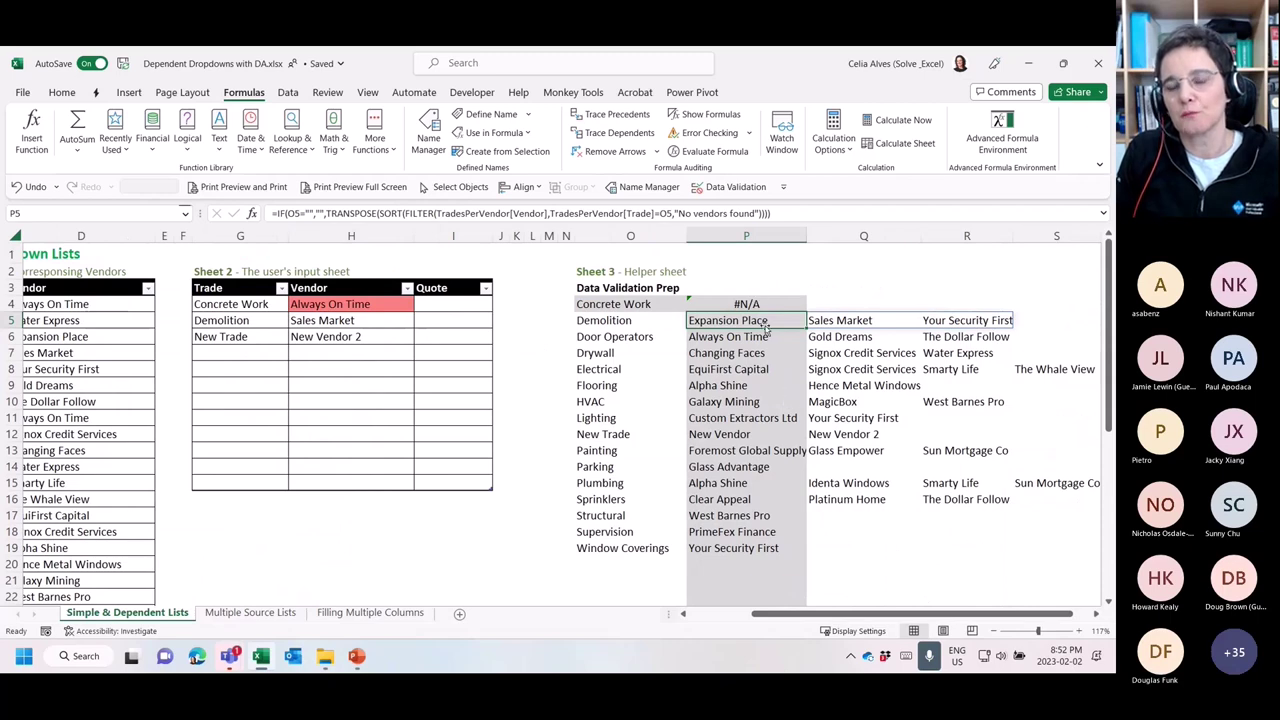
pyautogui.click(738, 305)
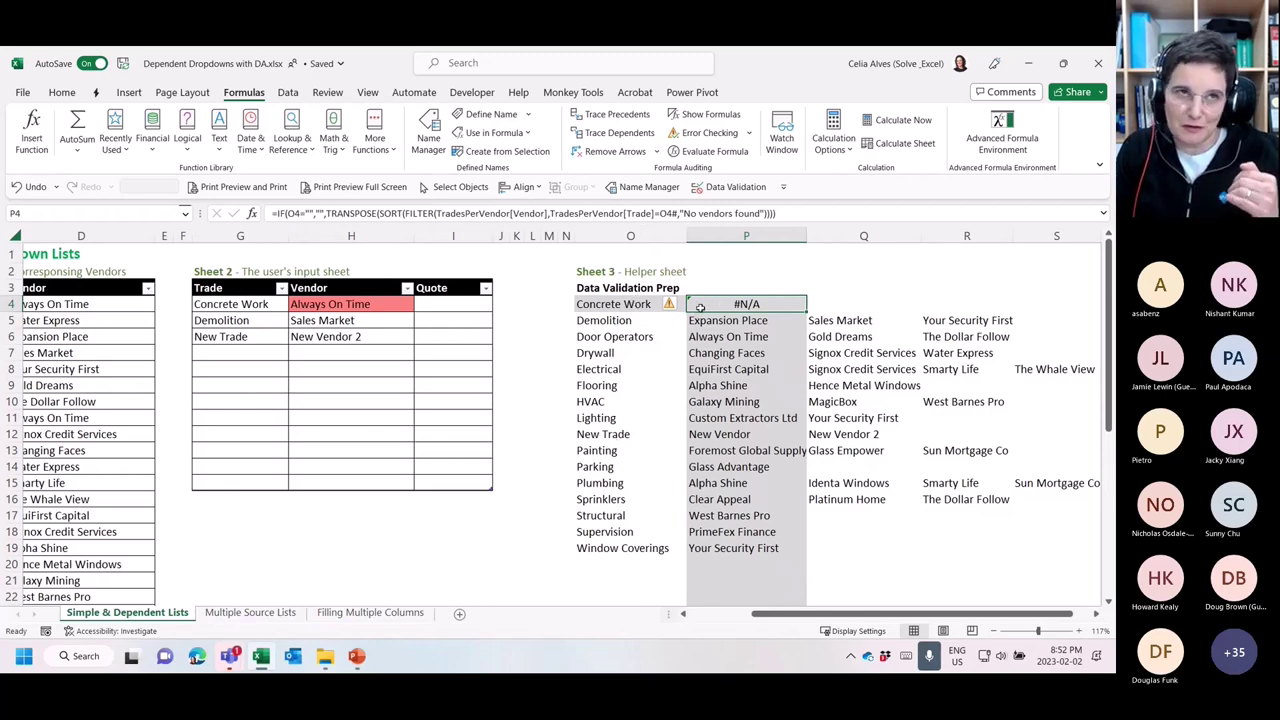
# Compare P4 with the spilled trade list in column O and undo the spill-reference change in P4's formula
pyautogui.click(632, 307)
pyautogui.moveTo(632, 304); pyautogui.dragTo(625, 558)
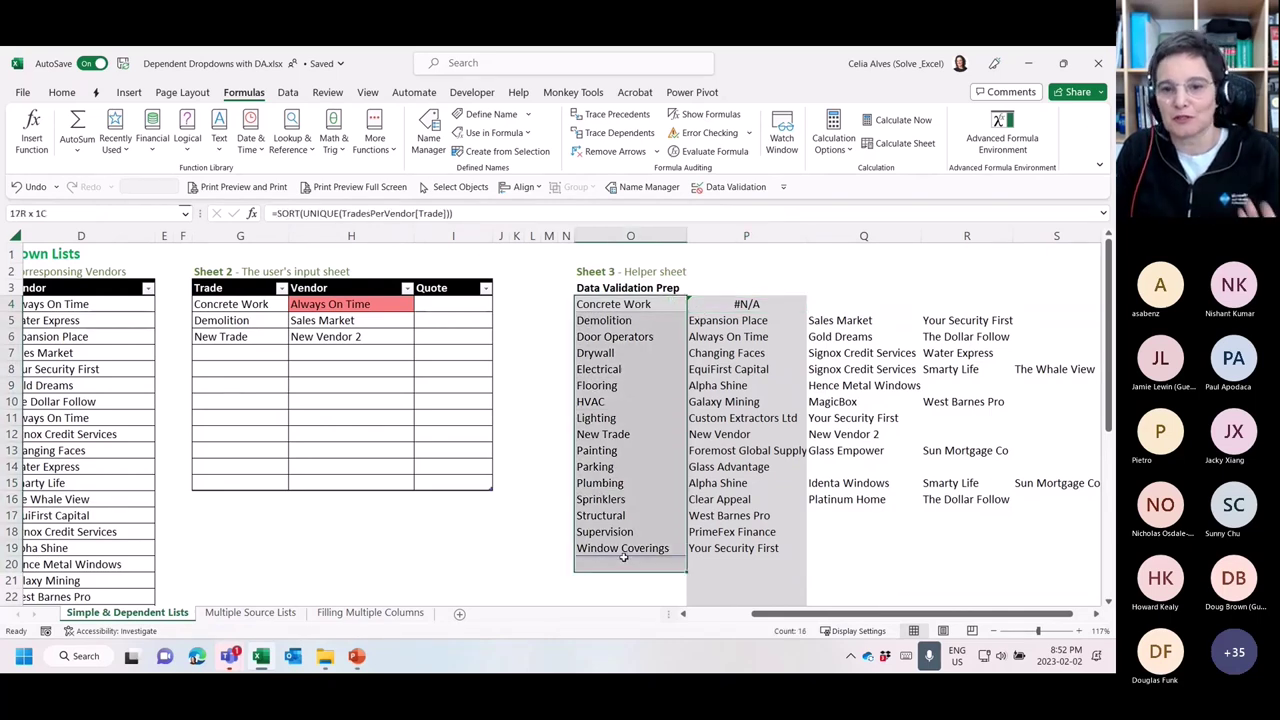
pyautogui.click(719, 307)
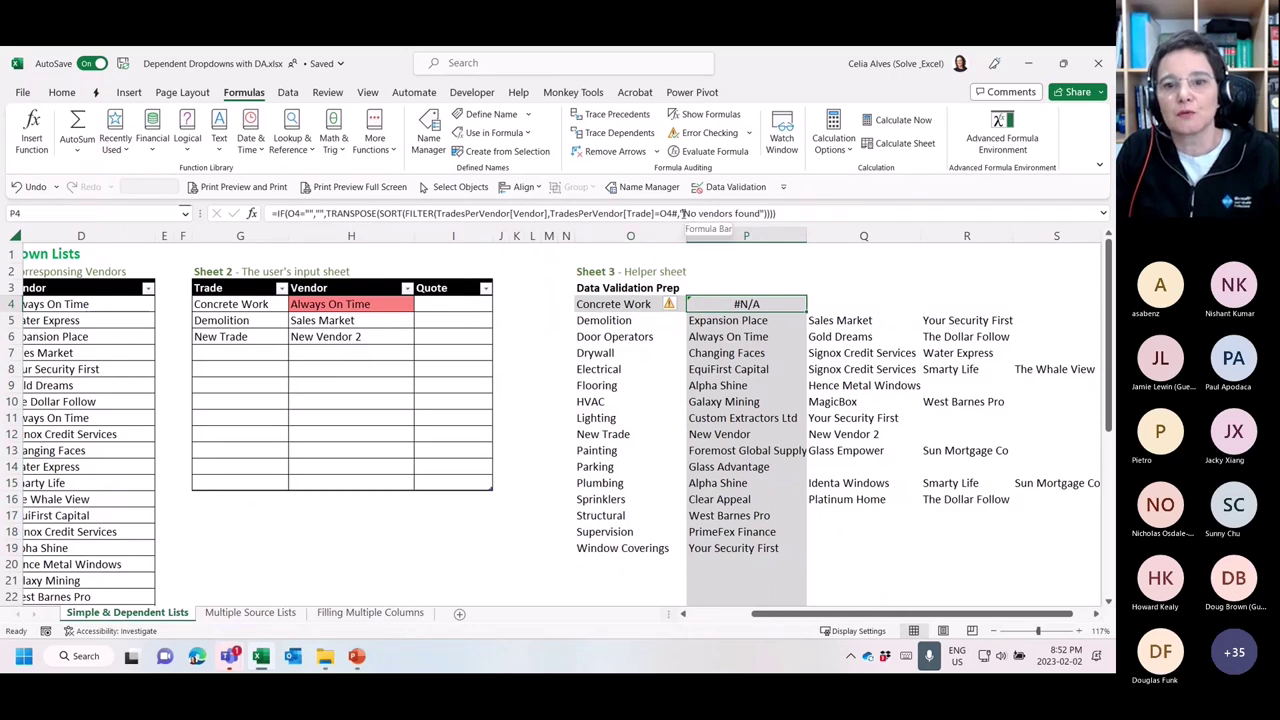
pyautogui.hotkey('ctrl', 'z')
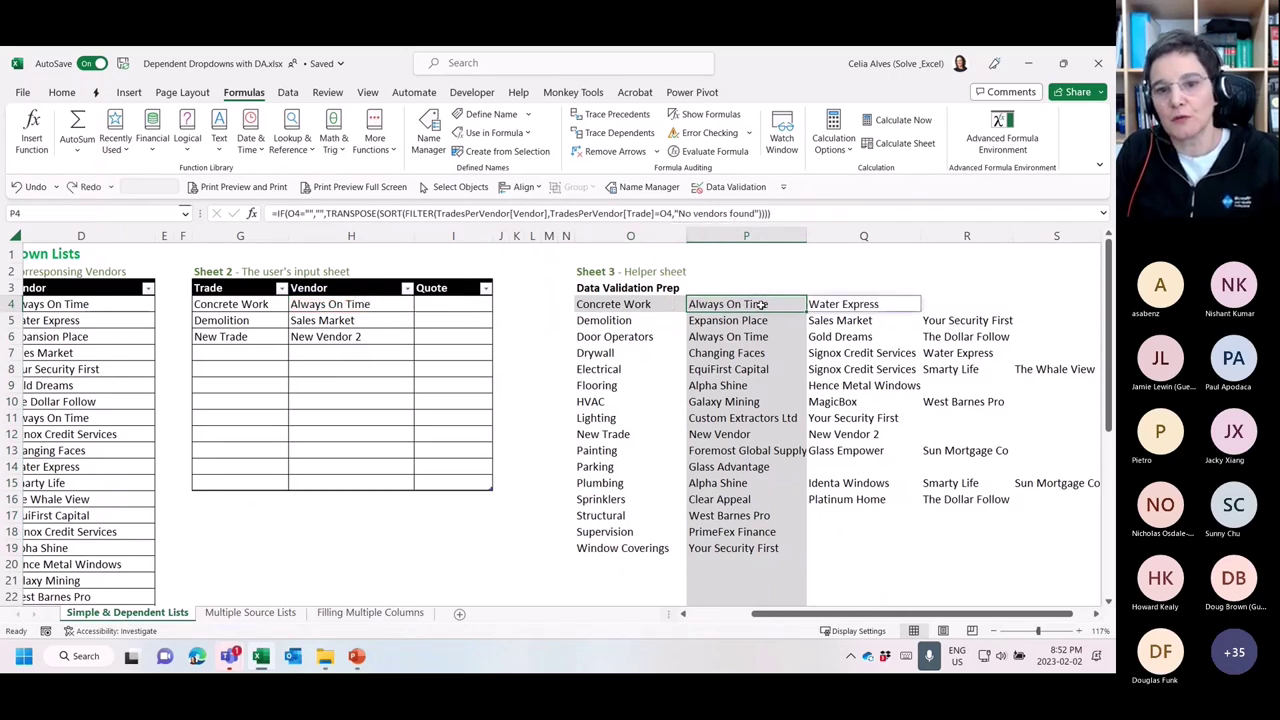
# Fill P4's vendor formula down the shaded cells of column P as far as the green cell
pyautogui.moveTo(707, 304); pyautogui.dragTo(852, 302)
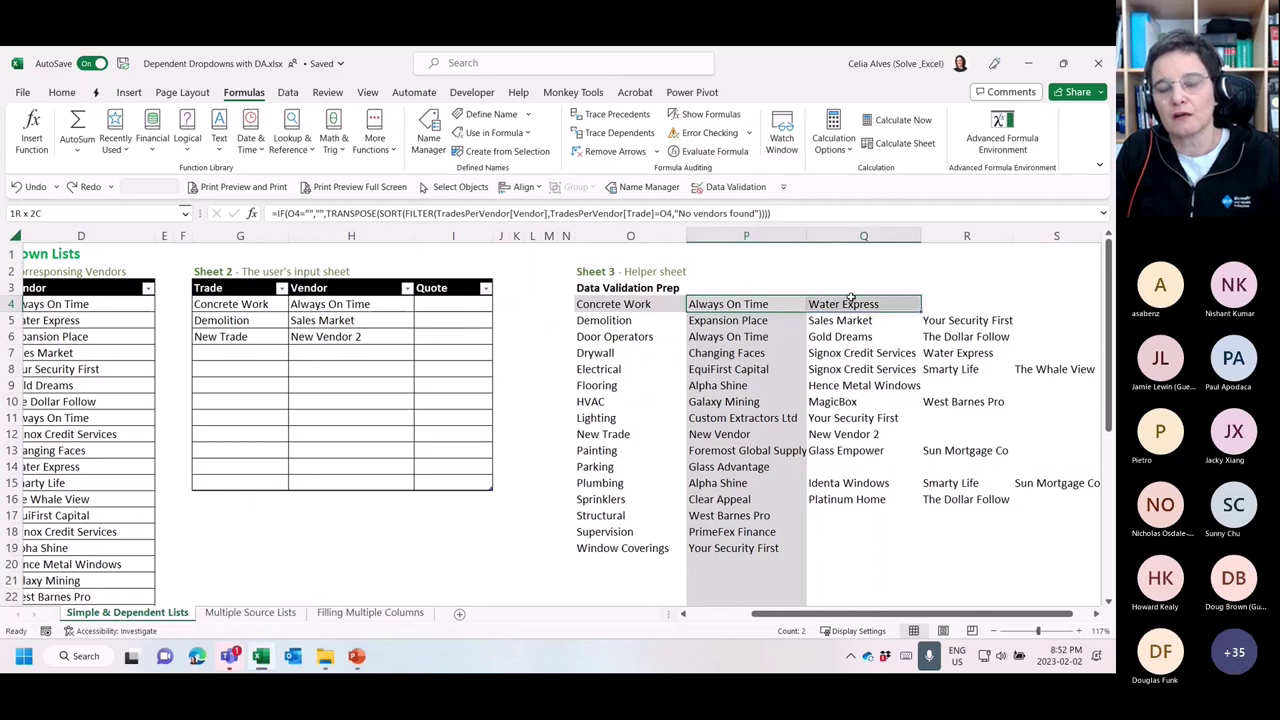
pyautogui.click(731, 304)
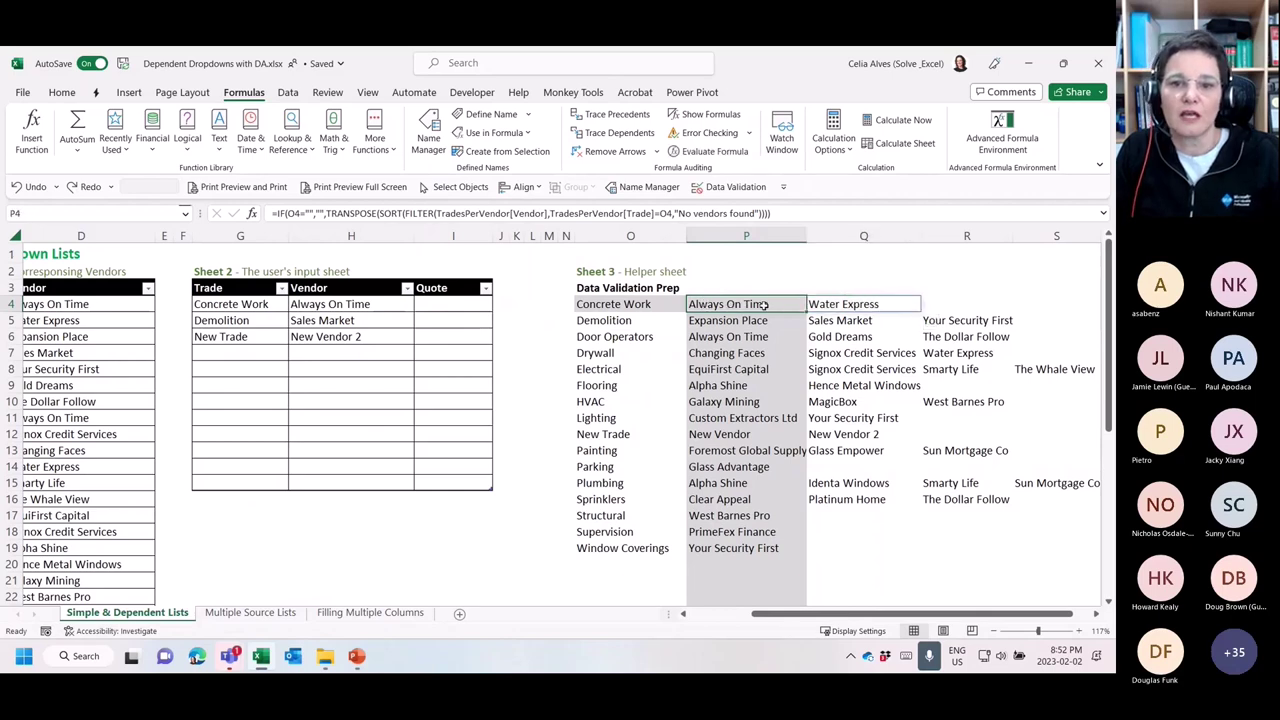
pyautogui.moveTo(806, 311); pyautogui.dragTo(803, 583)
pyautogui.click(789, 381)
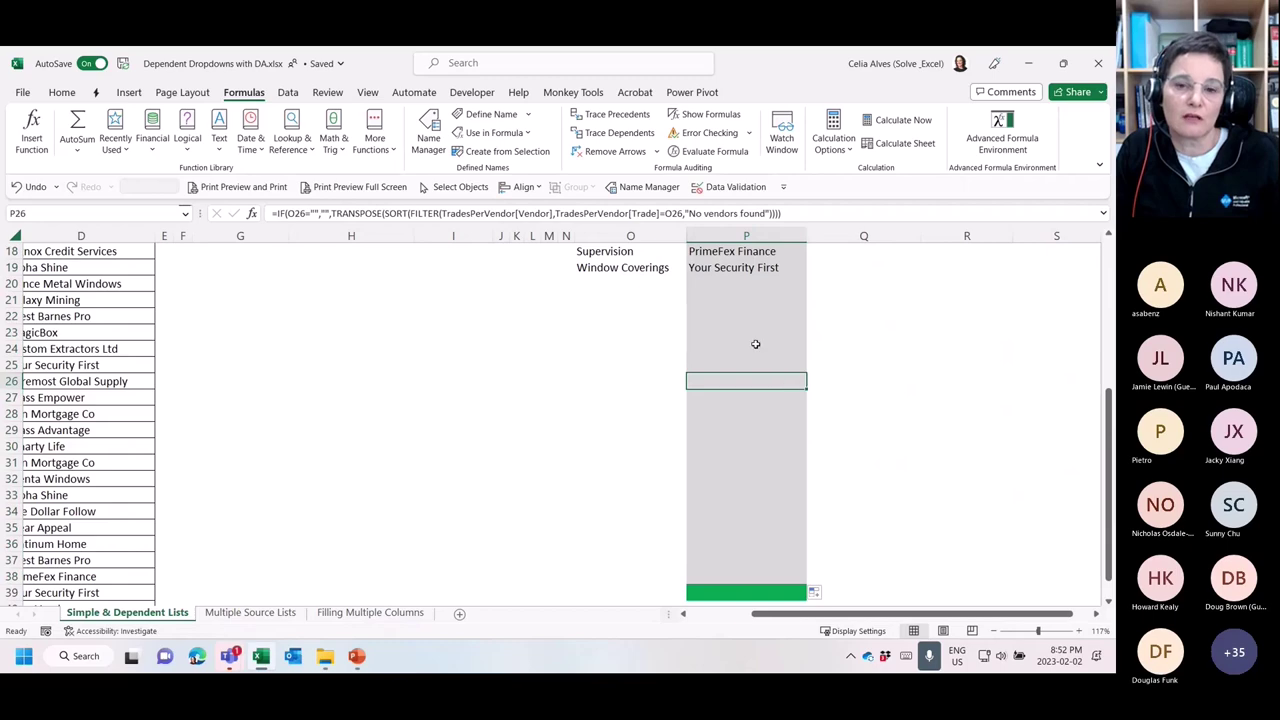
# Examine the empty rows beneath the helper trade list and the formula in O4 that generates the list
pyautogui.scroll(5, 754, 343)
pyautogui.scroll(1, 752, 337)
pyautogui.scroll(-4, 752, 337)
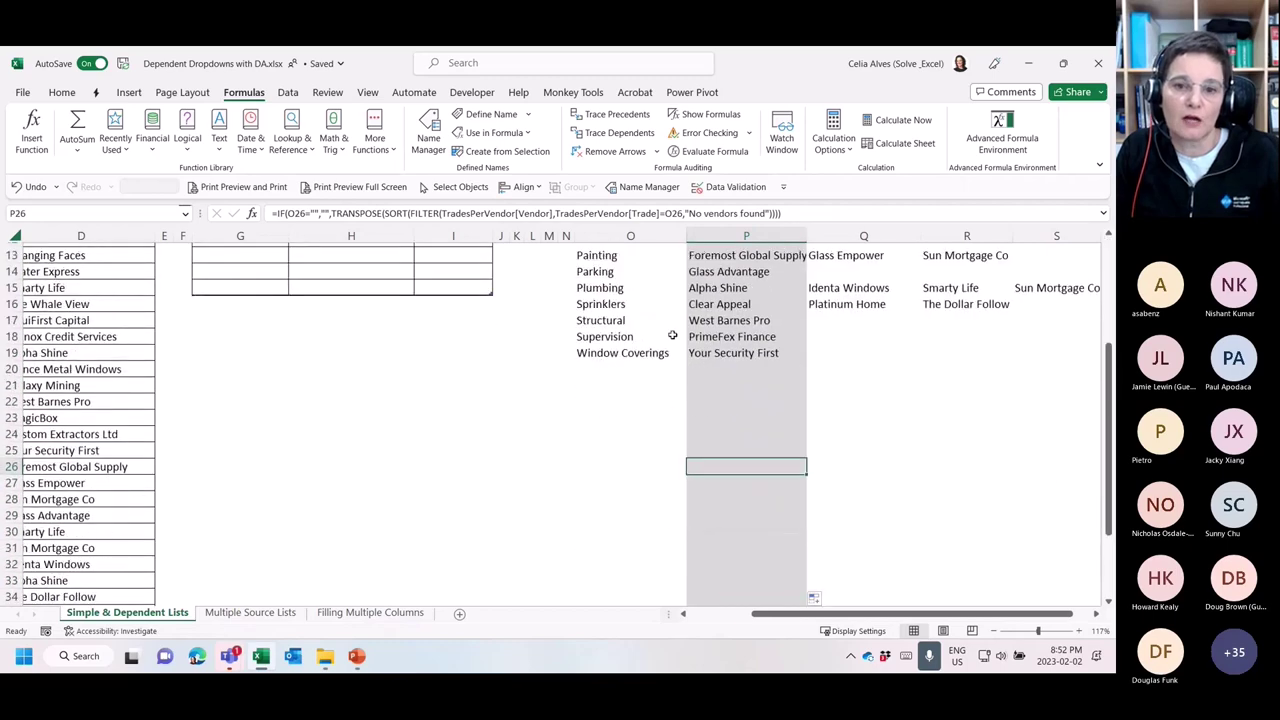
pyautogui.moveTo(640, 368); pyautogui.dragTo(614, 566)
pyautogui.scroll(4, 657, 420)
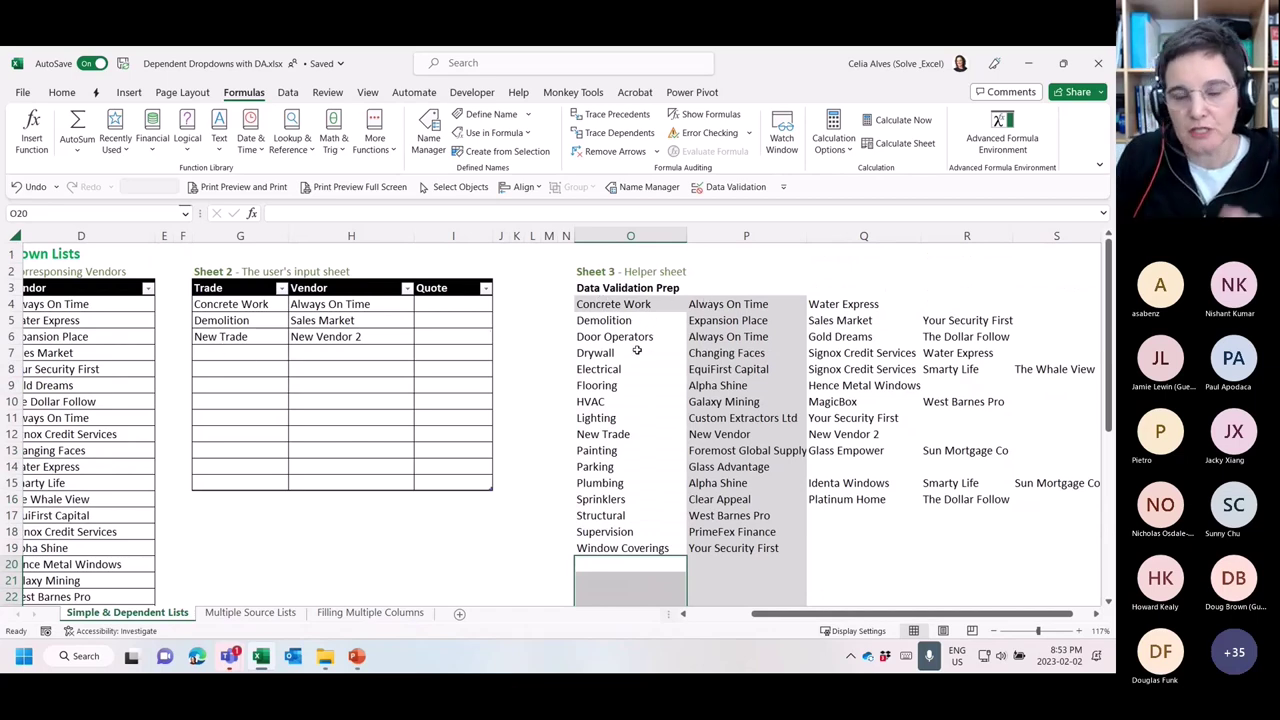
pyautogui.scroll(-4, 648, 336)
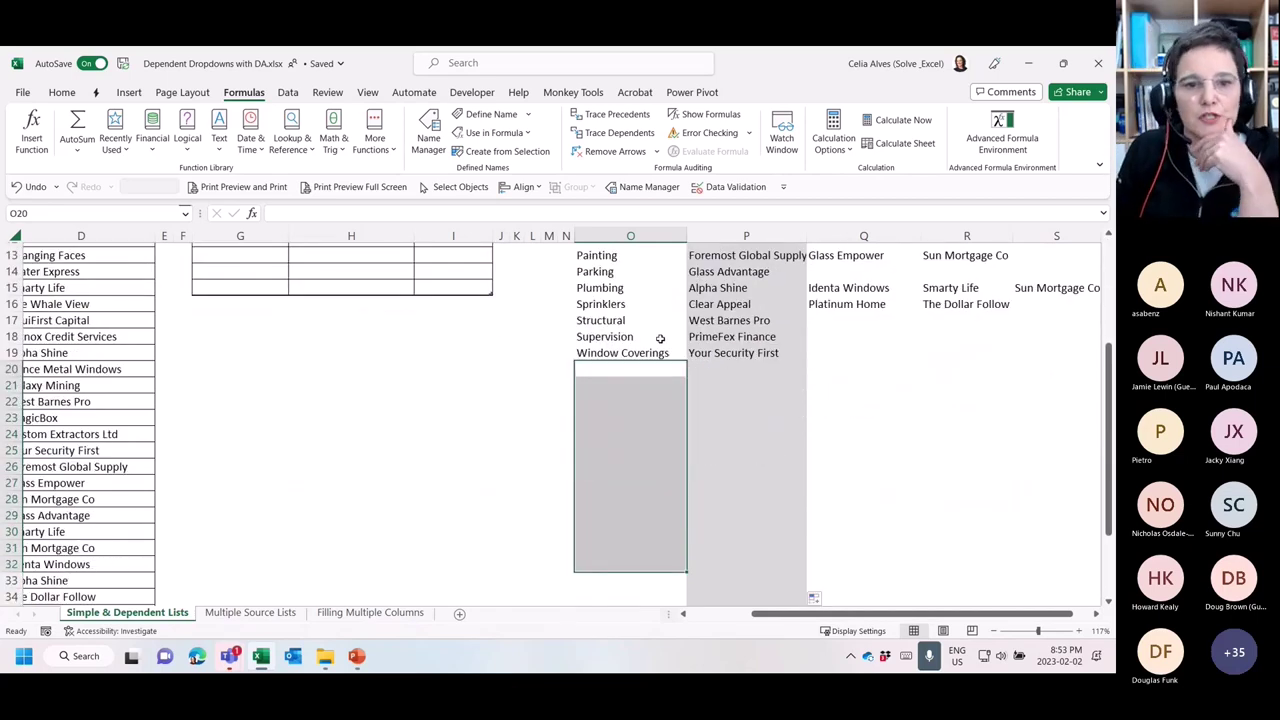
pyautogui.scroll(4, 655, 335)
pyautogui.click(626, 307)
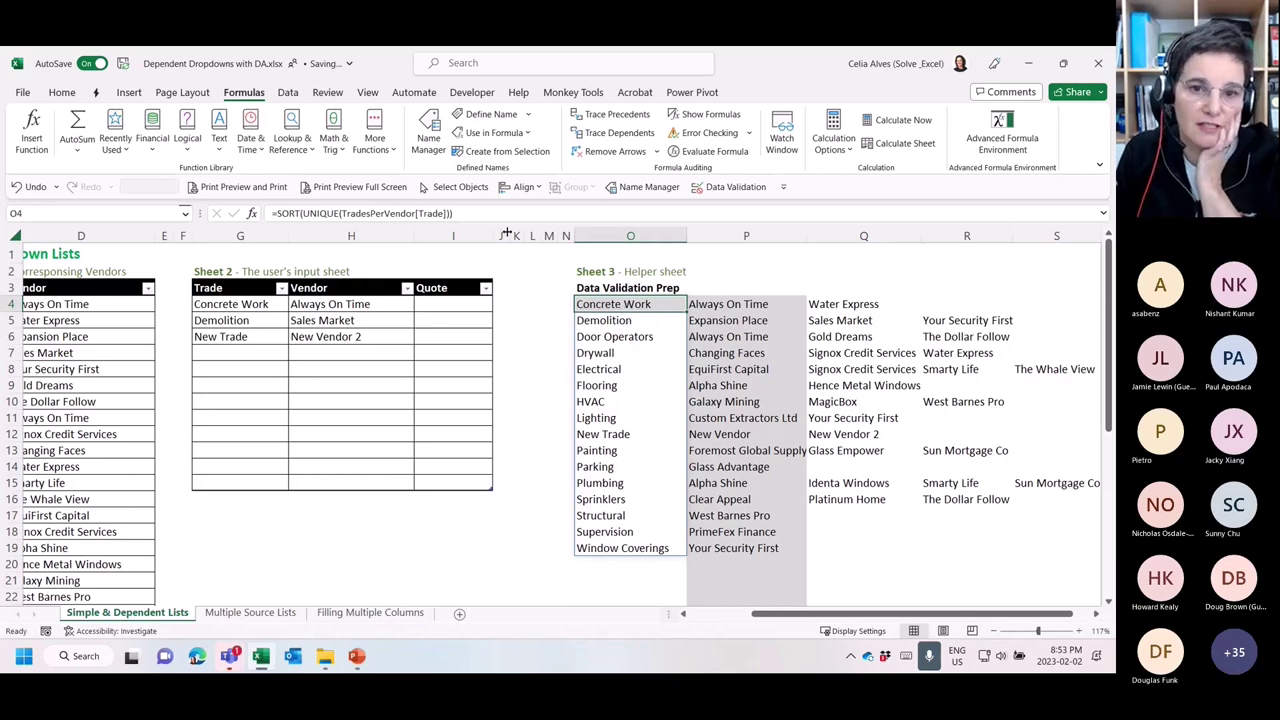
# Narrow the empty spacer columns J to N between the input table and the helper lists
pyautogui.moveTo(500, 235)
pyautogui.mouseDown()
pyautogui.moveTo(566, 235)
pyautogui.moveTo(505, 237)
pyautogui.mouseUp()
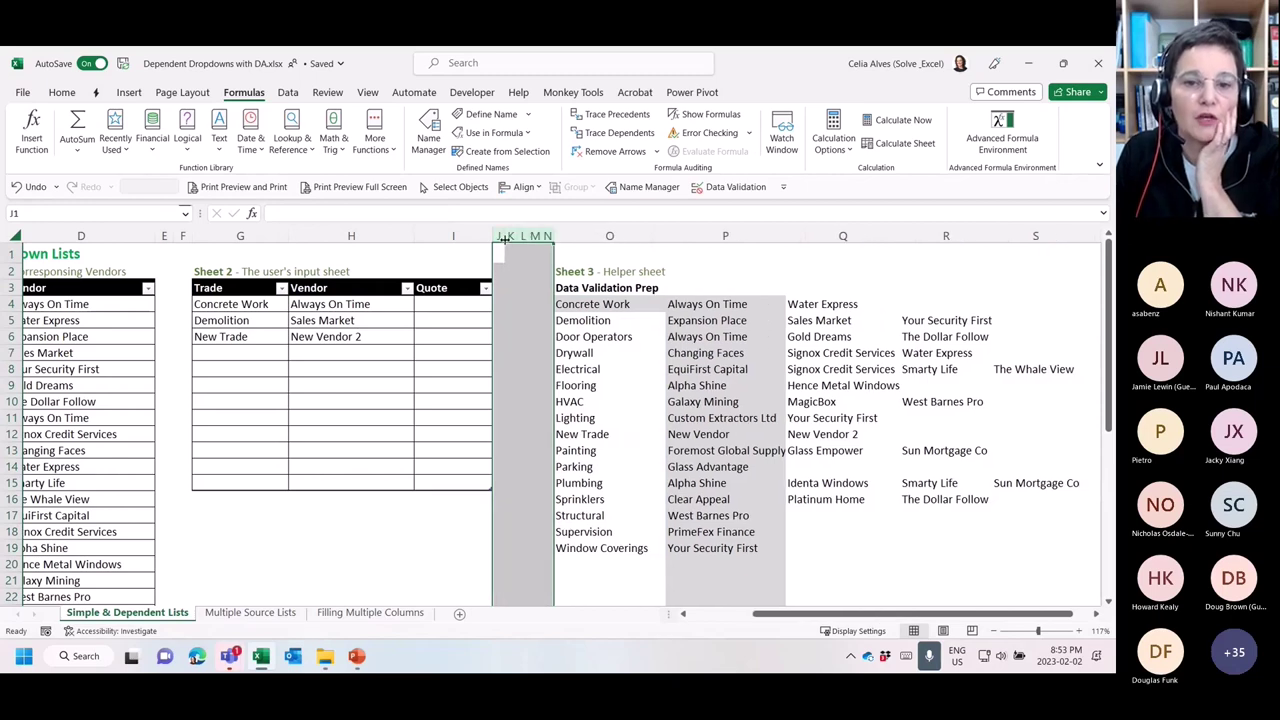
pyautogui.click(613, 306)
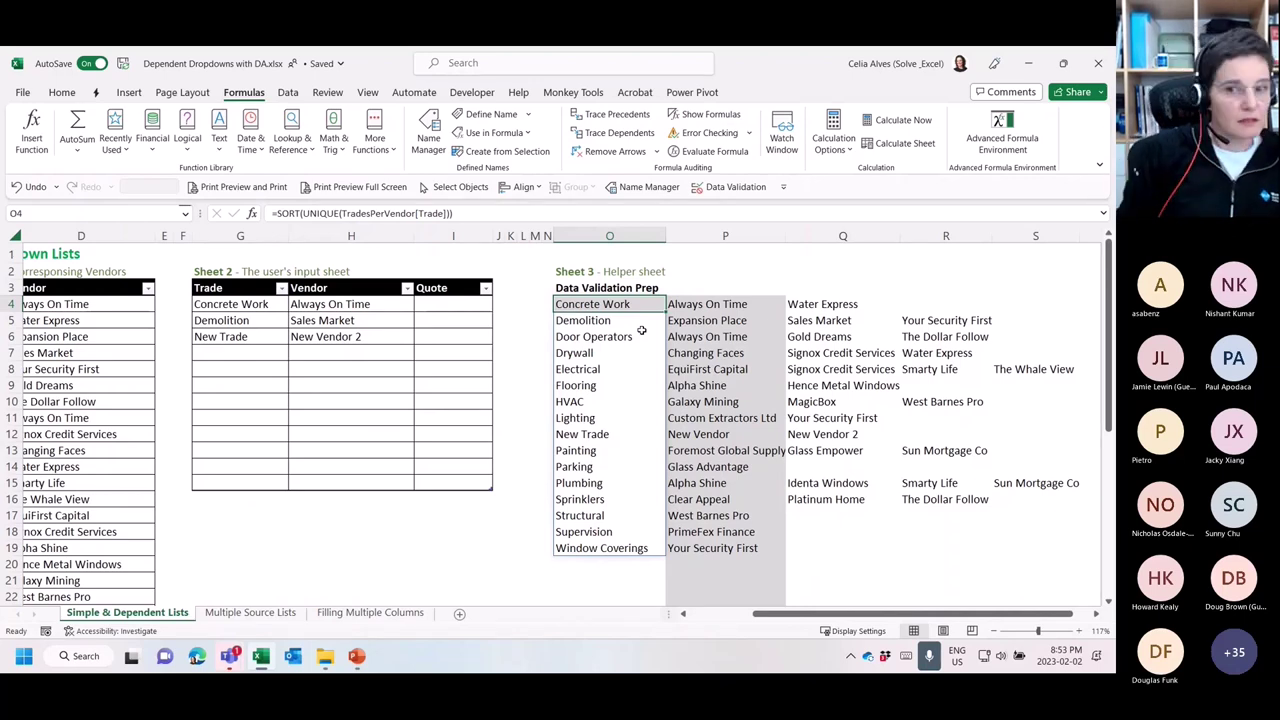
pyautogui.click(735, 305)
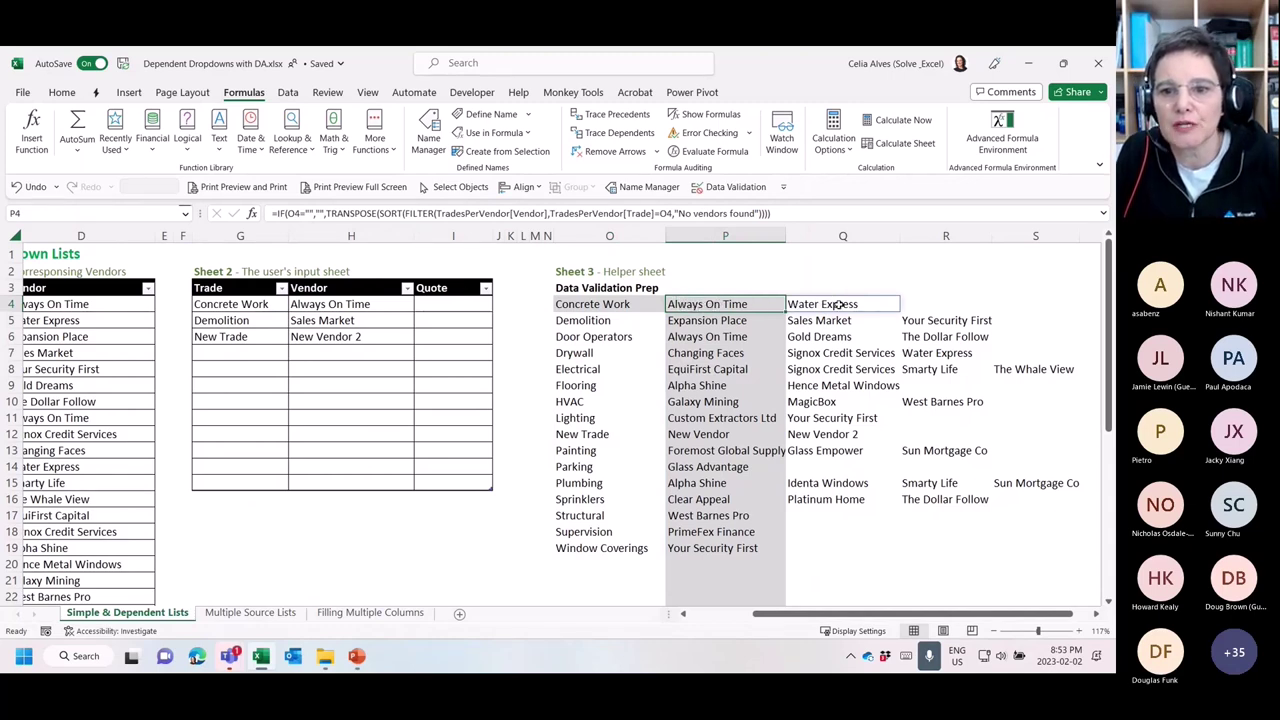
# Copy the sorted unique trade list formula from O4 into O27, below the existing helper list
pyautogui.click(618, 306)
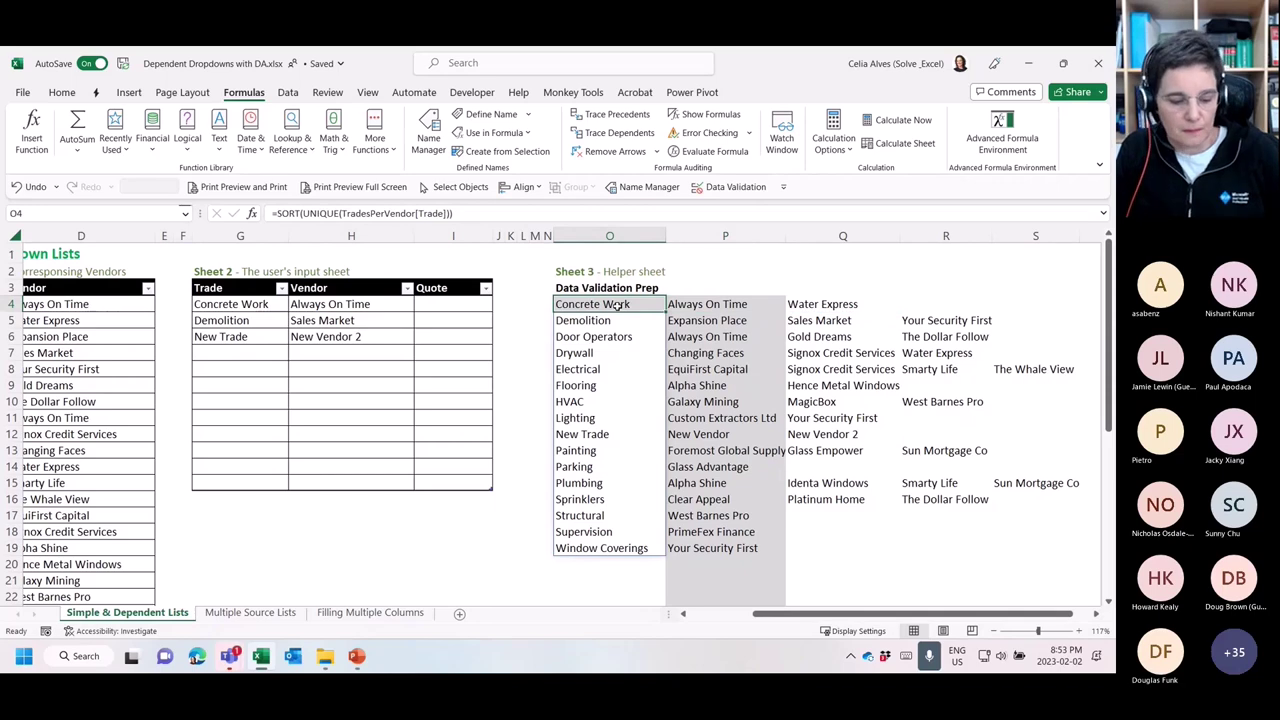
pyautogui.hotkey('ctrl', 'c')
pyautogui.moveTo(915, 614); pyautogui.dragTo(933, 600)
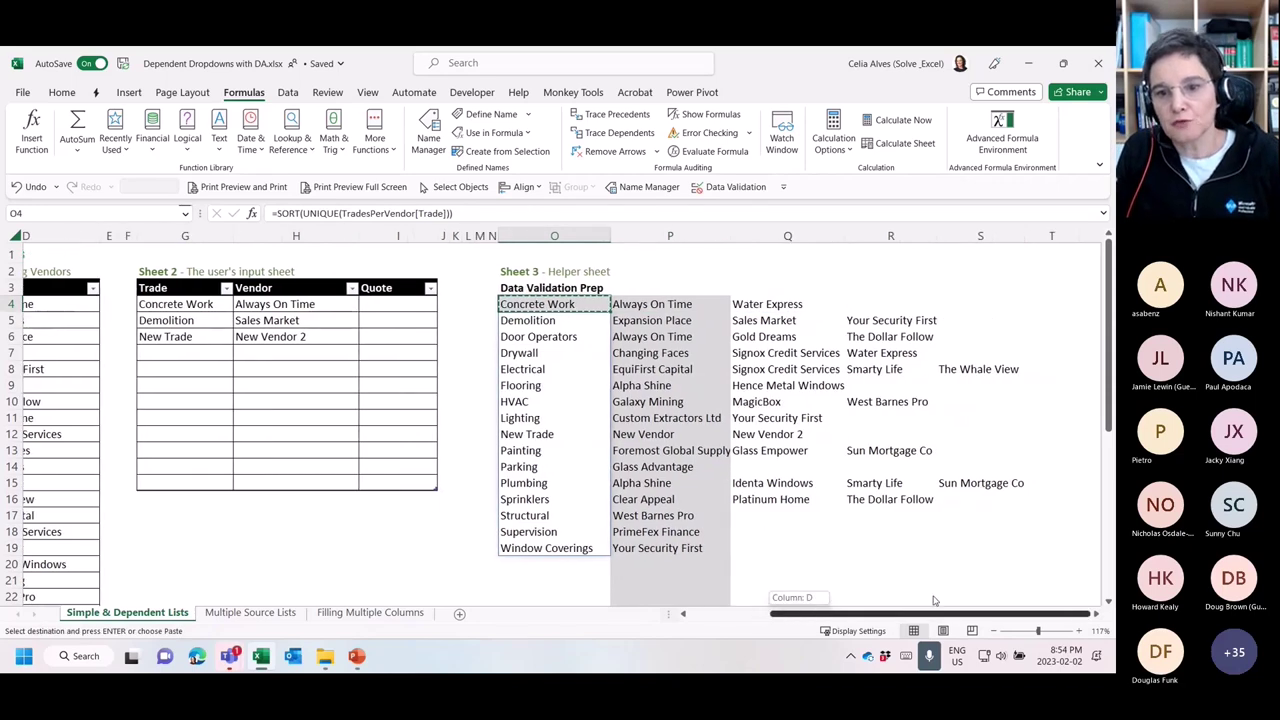
pyautogui.scroll(-4, 650, 560)
pyautogui.click(540, 480)
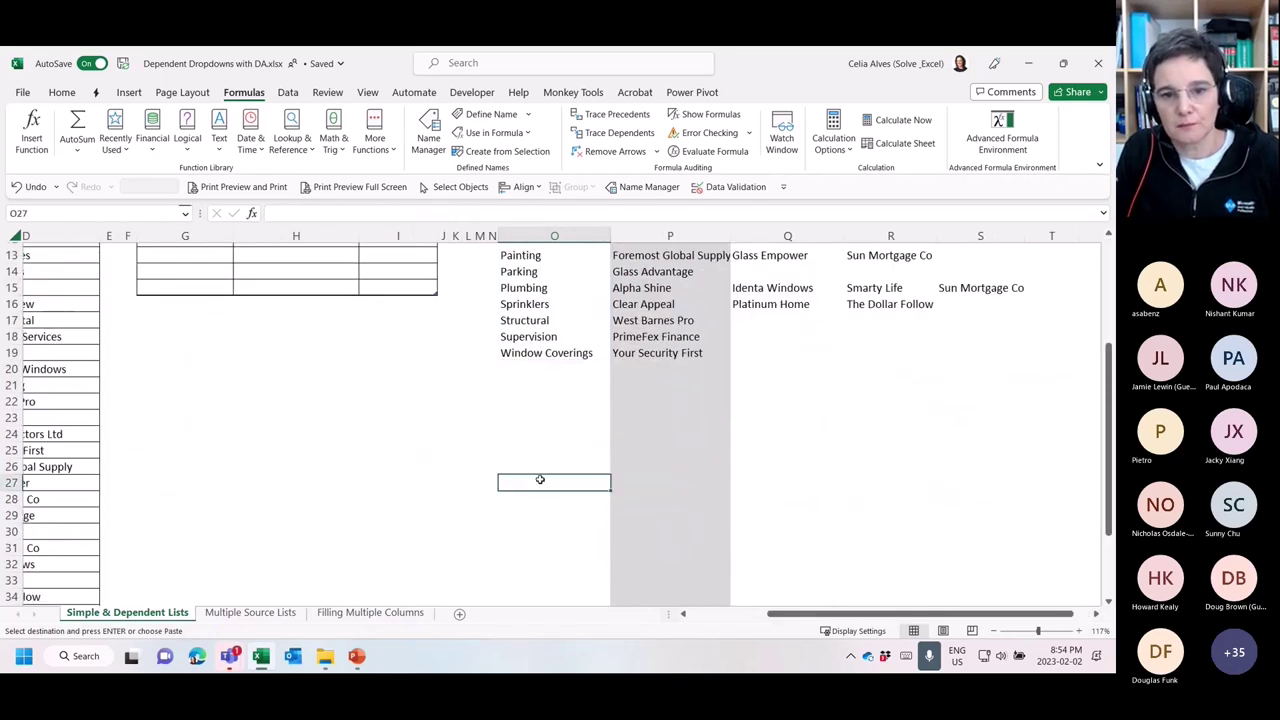
pyautogui.hotkey('ctrl', 'v')
pyautogui.scroll(-3, 545, 488)
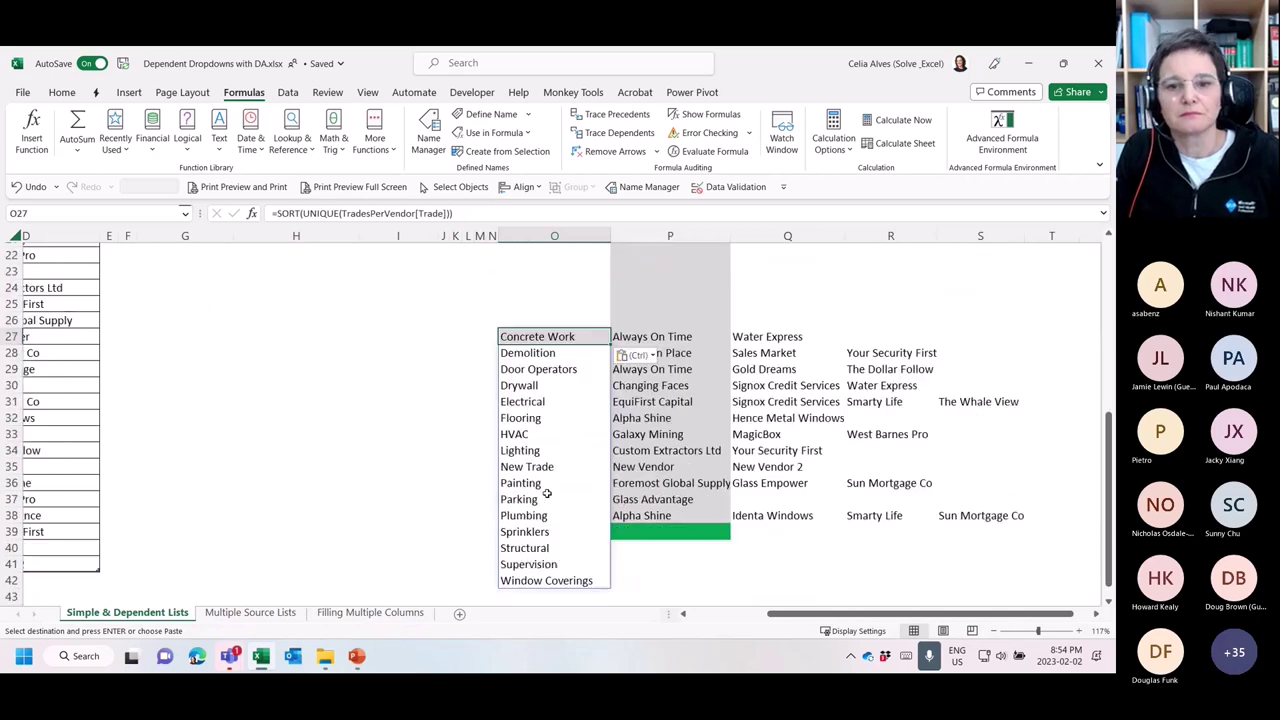
# Move the copied trade list formula from O27 to R26
pyautogui.click(655, 337)
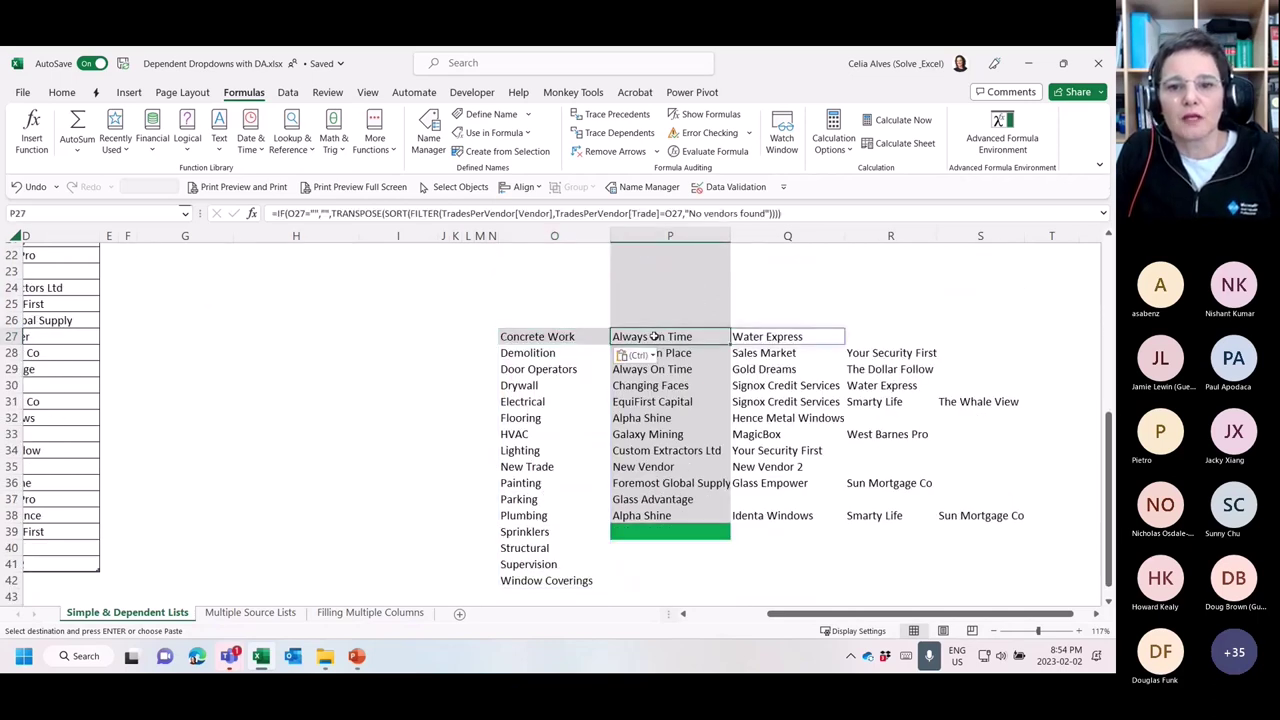
pyautogui.click(548, 340)
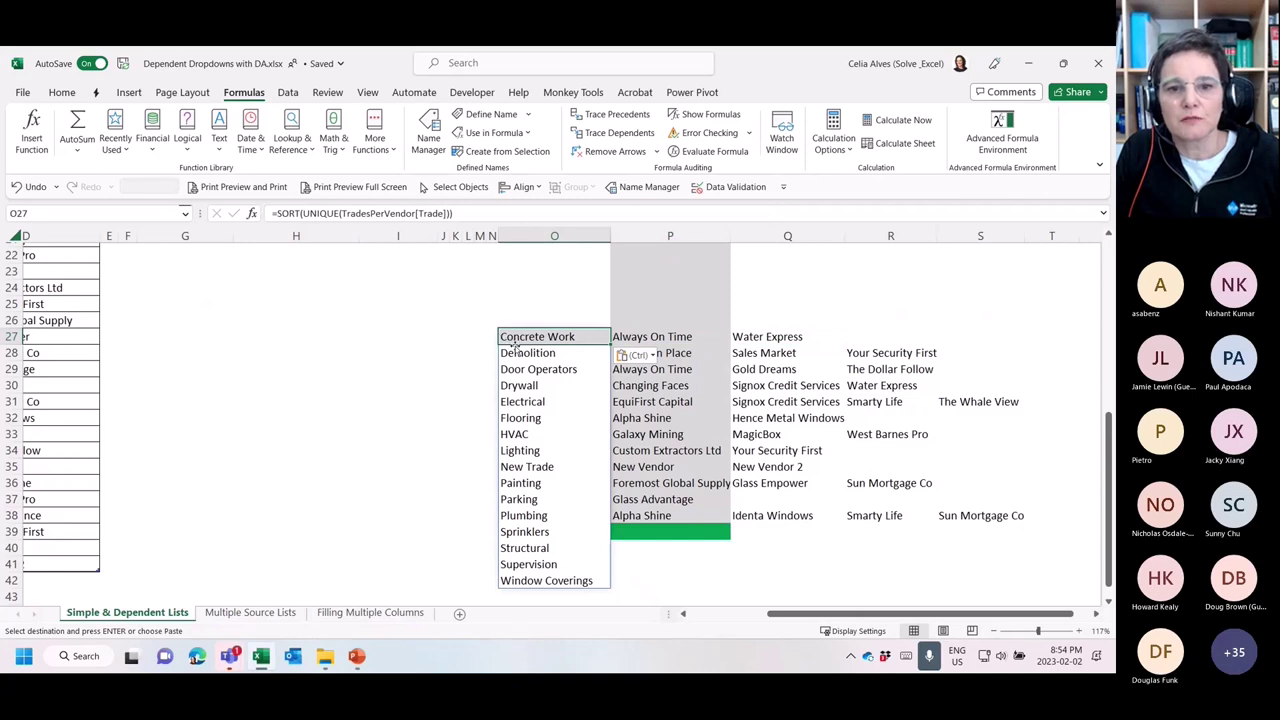
pyautogui.moveTo(515, 345); pyautogui.dragTo(865, 329)
# Review the SORT and FILTER part of P27's formula, delete the formula from P27 and undo the deletion
pyautogui.click(680, 338)
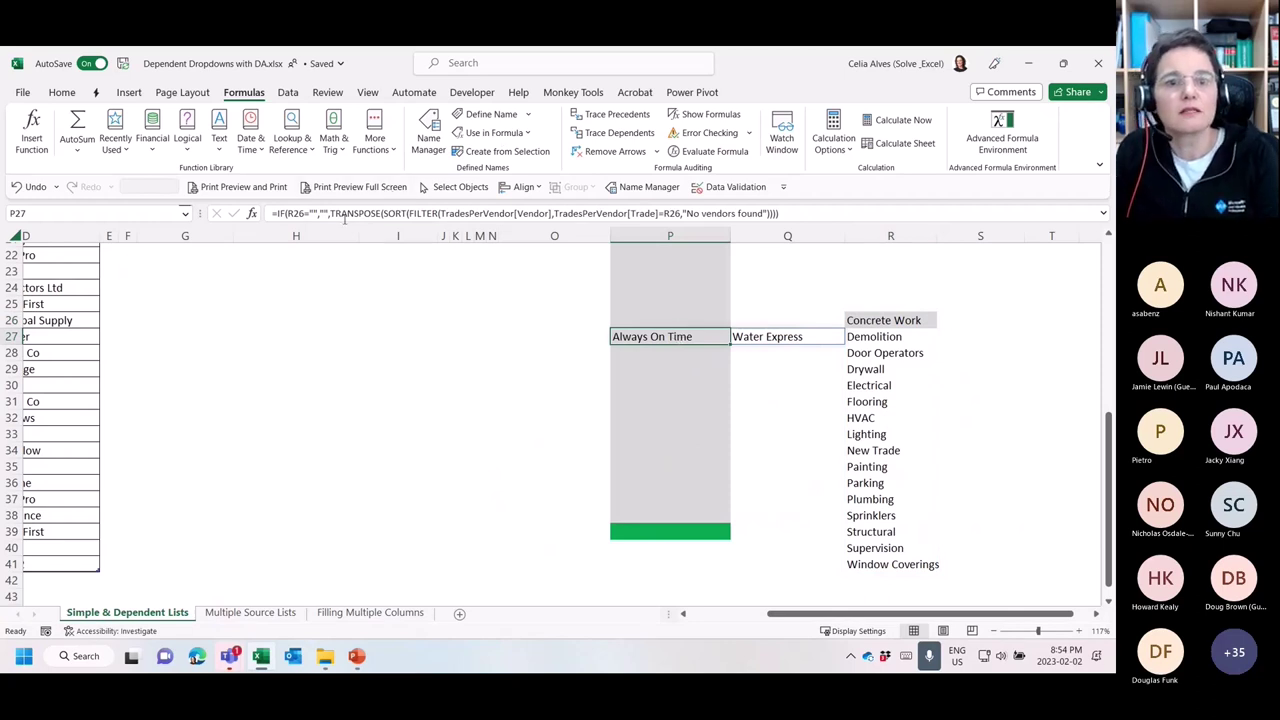
pyautogui.moveTo(383, 213); pyautogui.dragTo(770, 195)
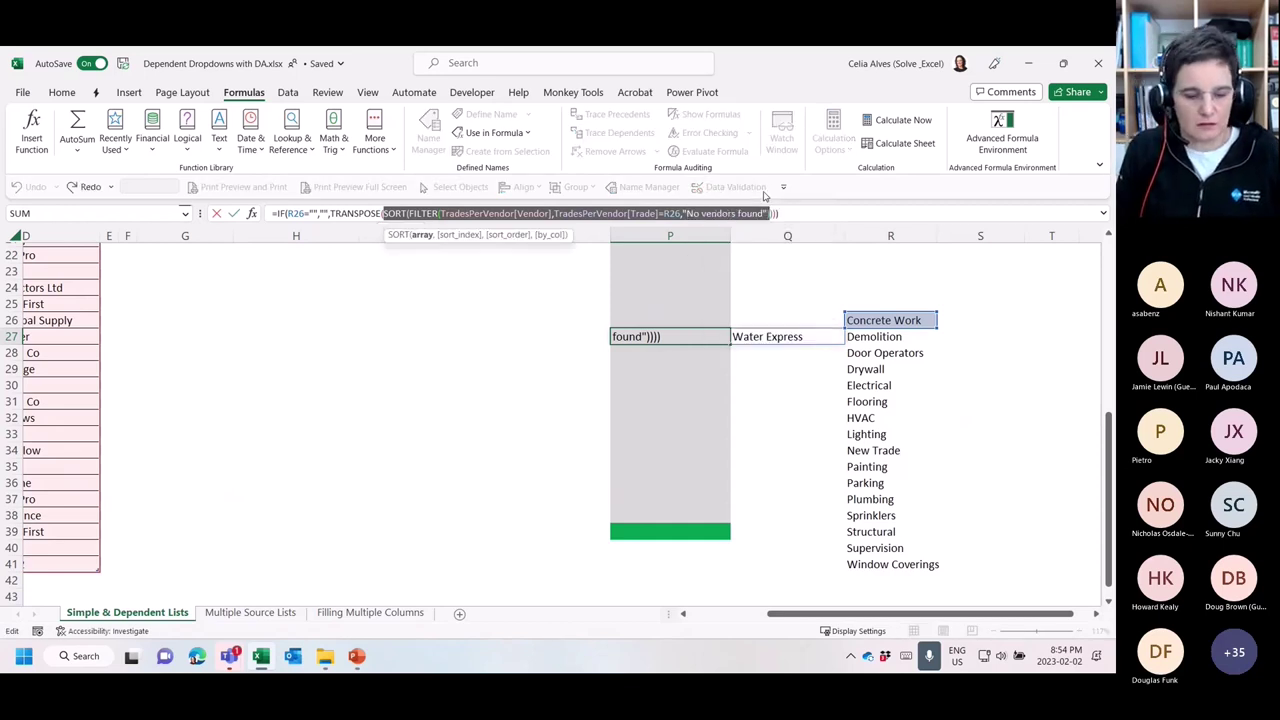
pyautogui.press('Escape')
pyautogui.press('Delete')
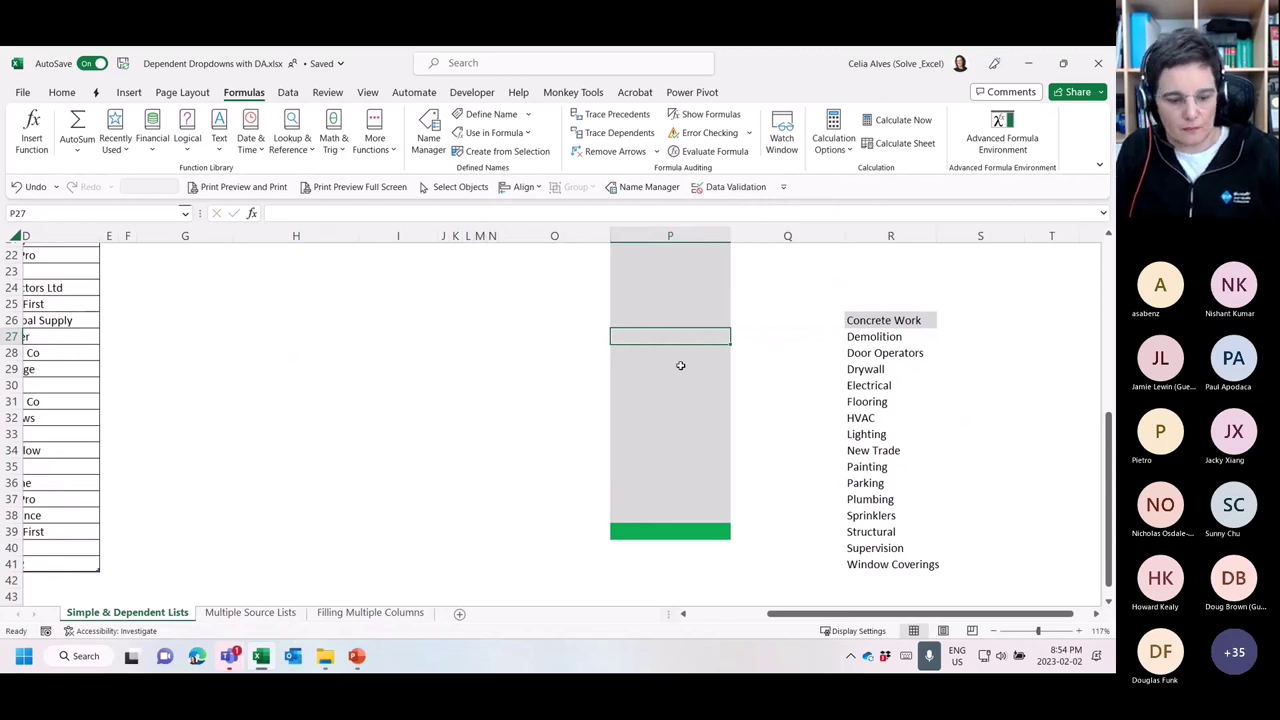
pyautogui.hotkey('ctrl', 'z')
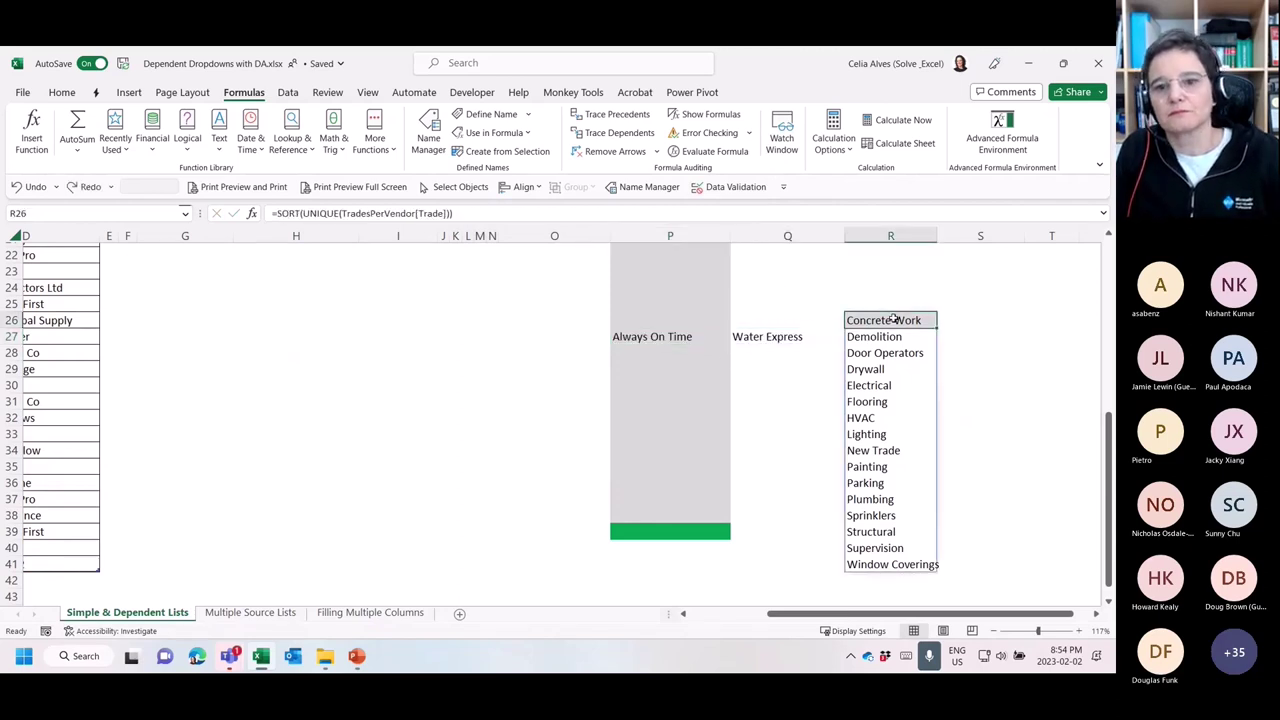
pyautogui.click(894, 318)
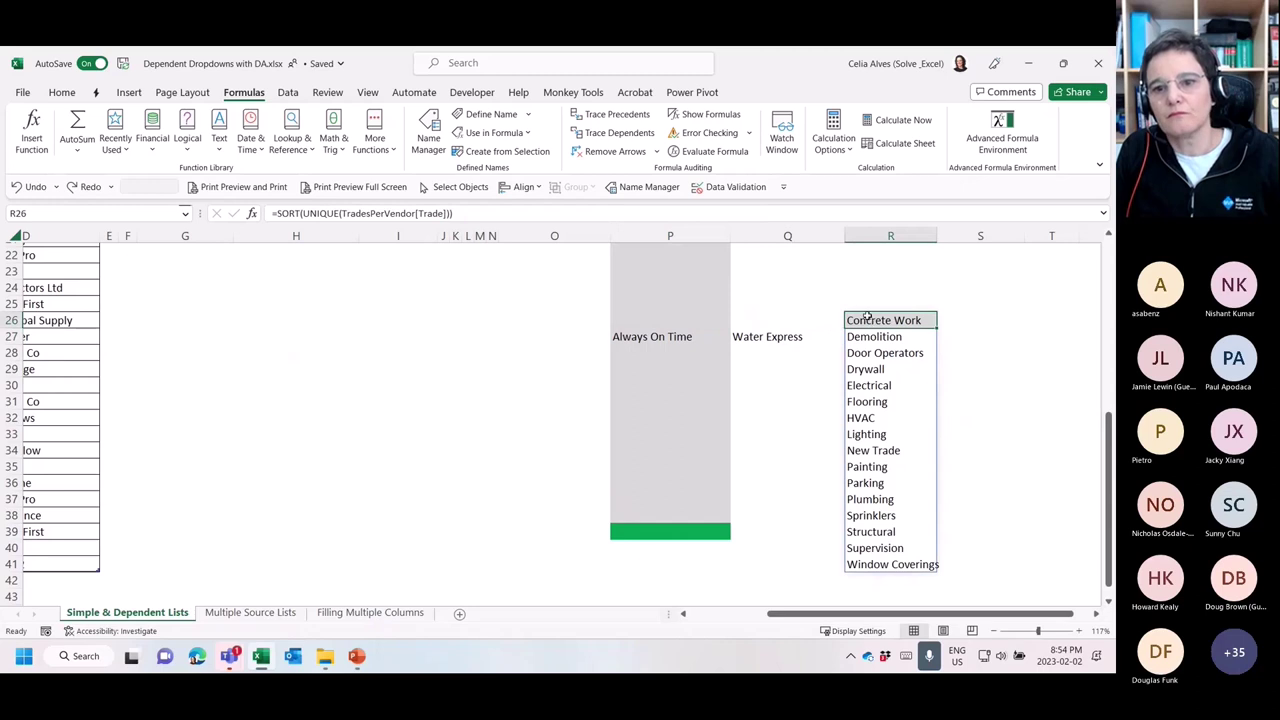
# Enter =SORT(FILTER(TradesPerVendor[Vendor],TradesPerVendor[Trade]=R26,"No vendors found")) in S26 and accept the suggested closing-parenthesis correction
pyautogui.click(944, 321)
pyautogui.click(423, 211)
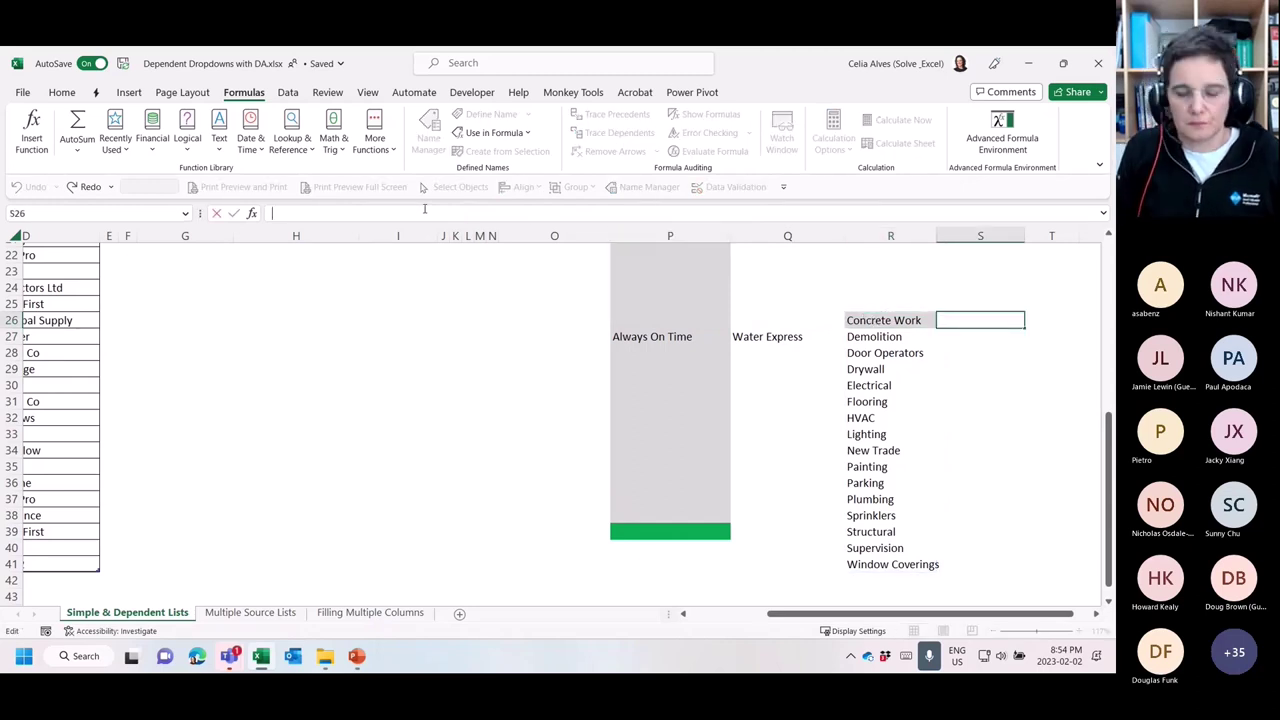
pyautogui.hotkey('ctrl', 'v')
pyautogui.press('Return')
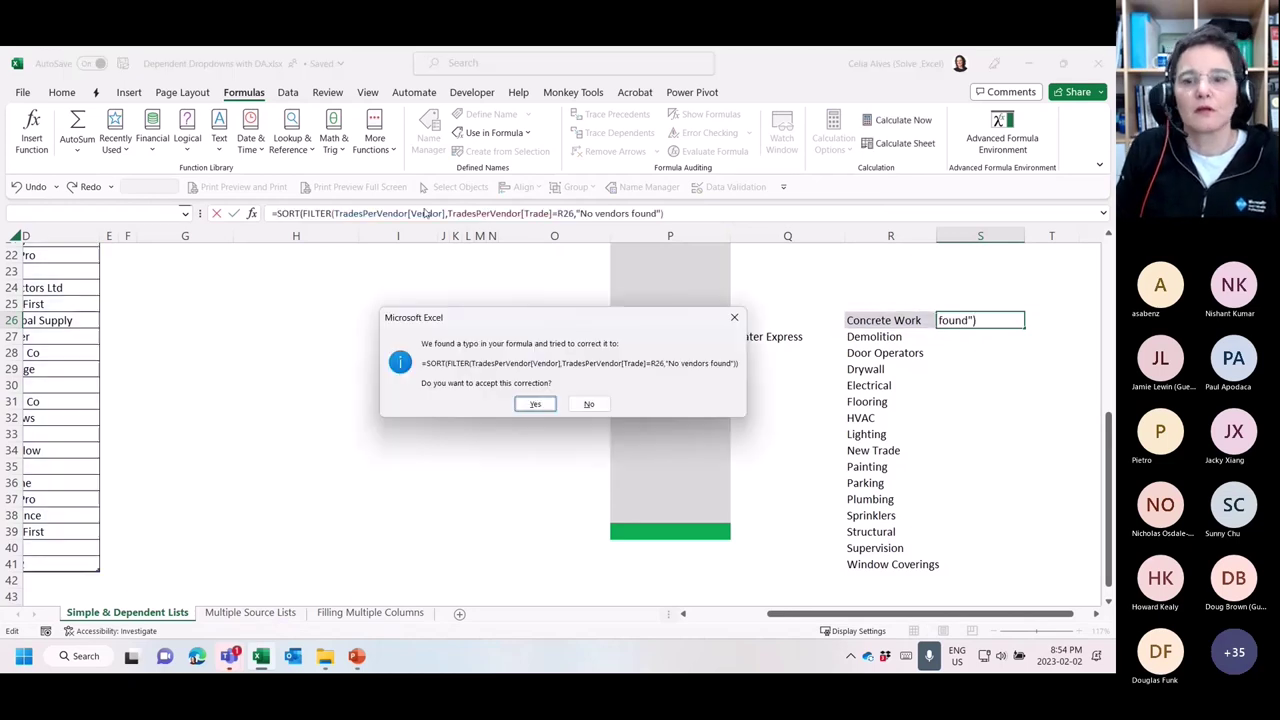
pyautogui.click(535, 404)
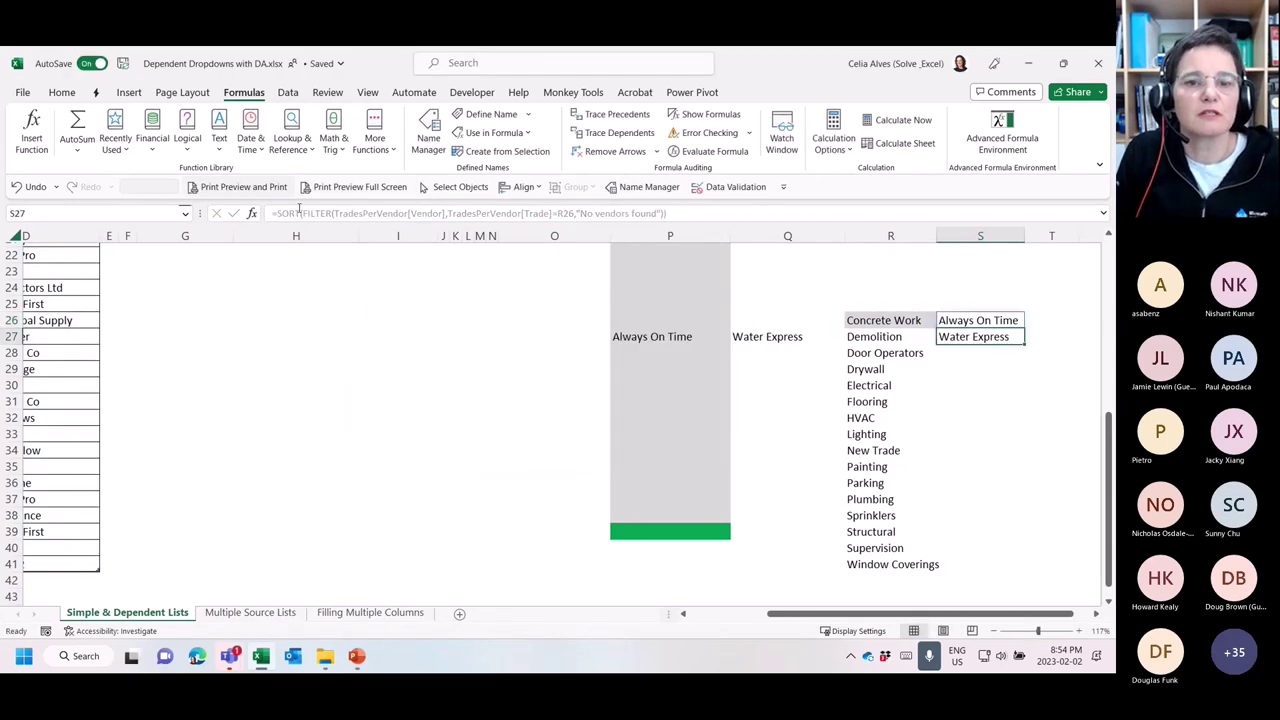
# Examine how the vendor list spilling down from S26 lines up with the Concrete Work and Demolition trades in R26 and R27
pyautogui.click(960, 322)
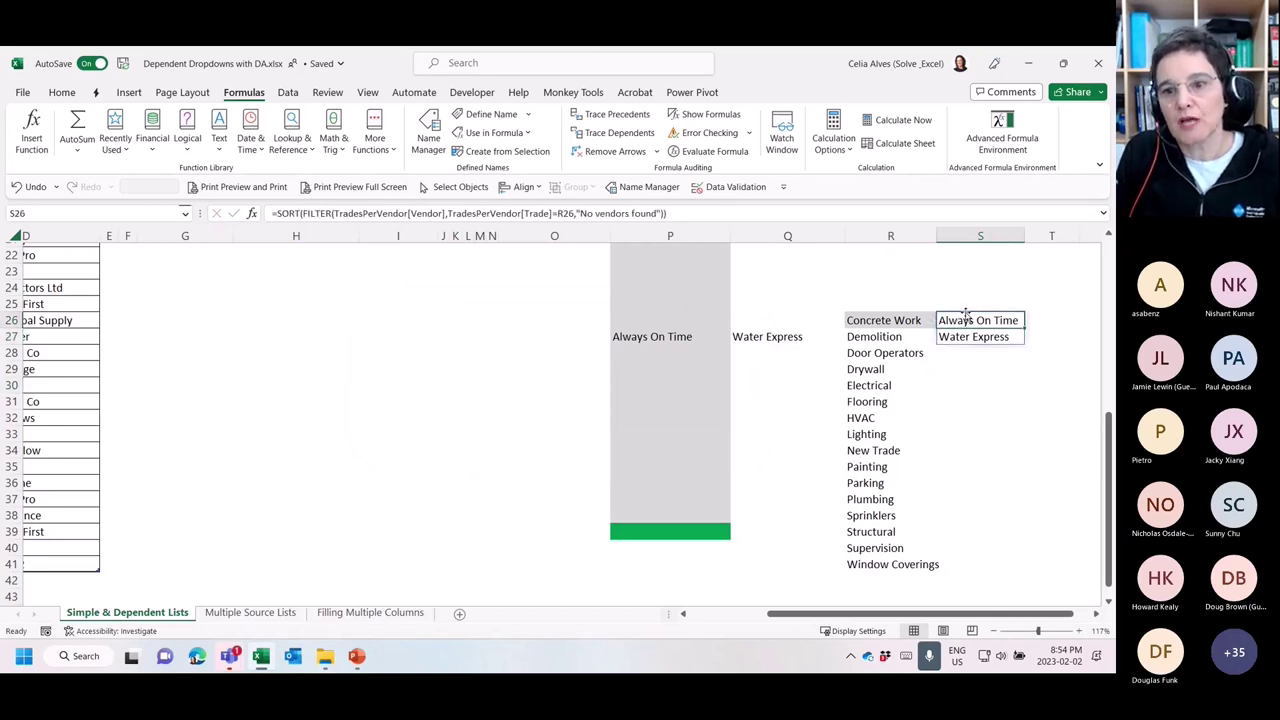
pyautogui.click(904, 341)
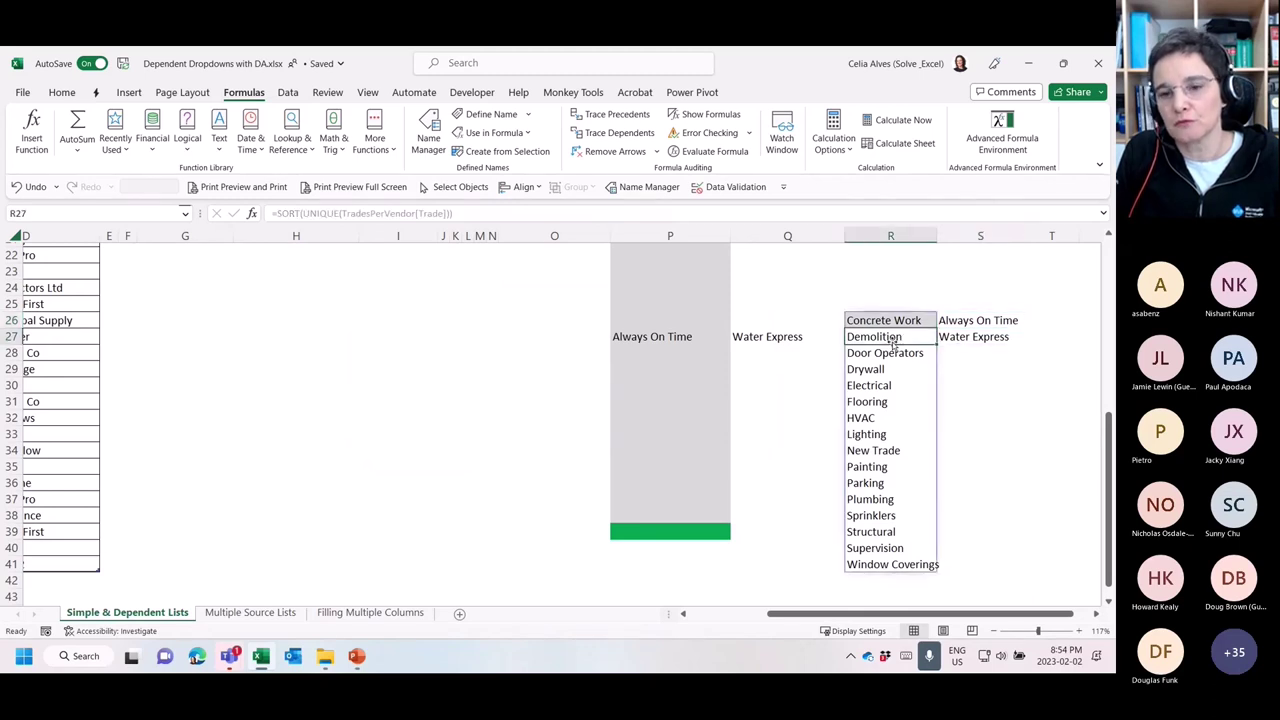
pyautogui.click(965, 338)
pyautogui.click(875, 341)
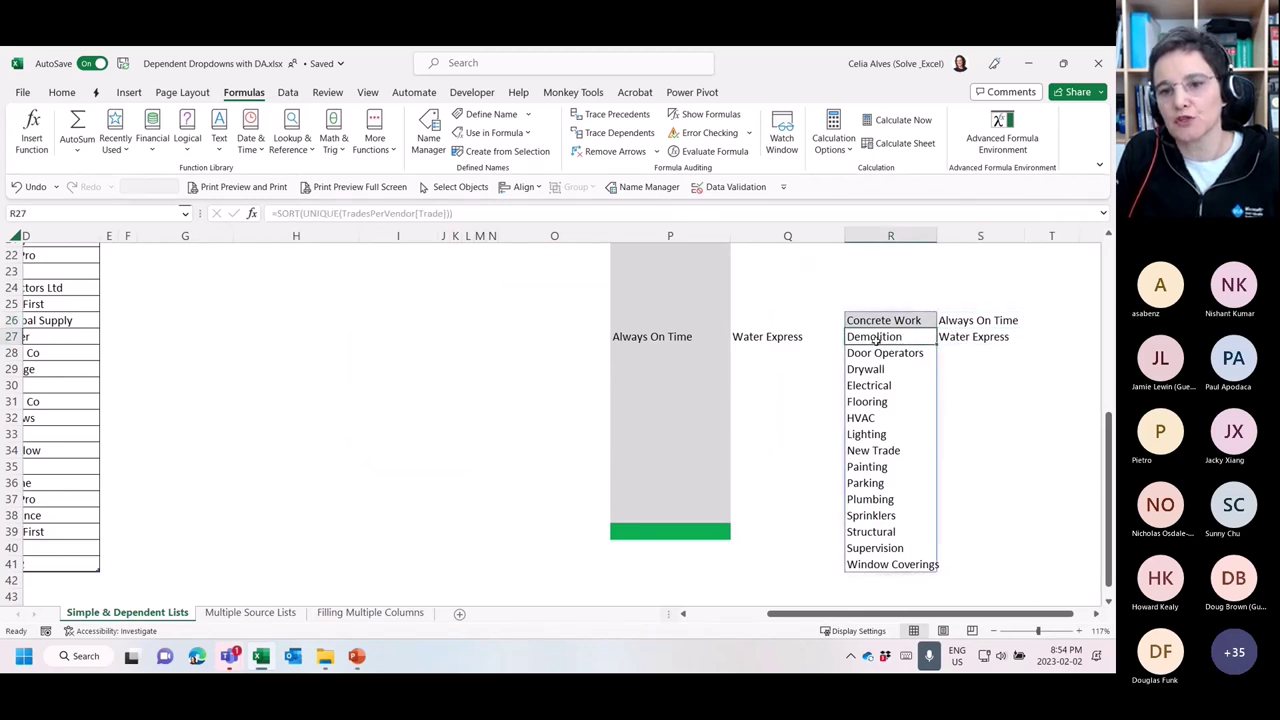
pyautogui.click(943, 320)
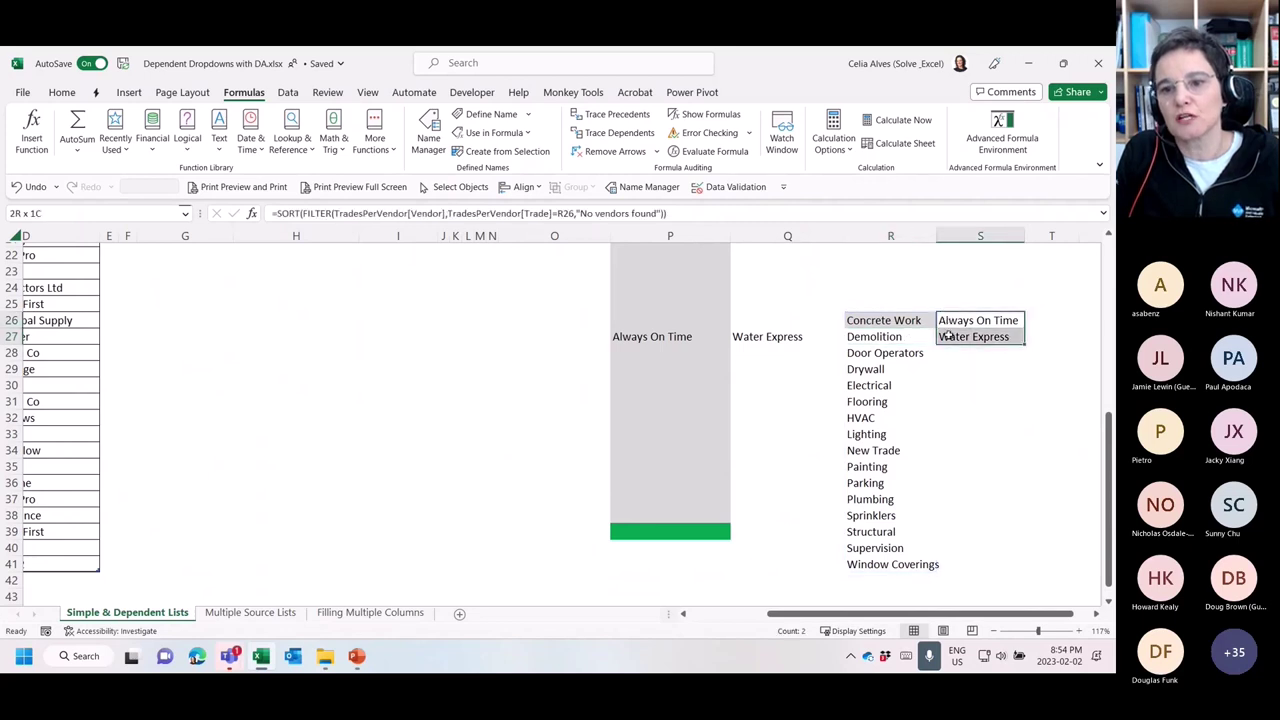
pyautogui.click(913, 320)
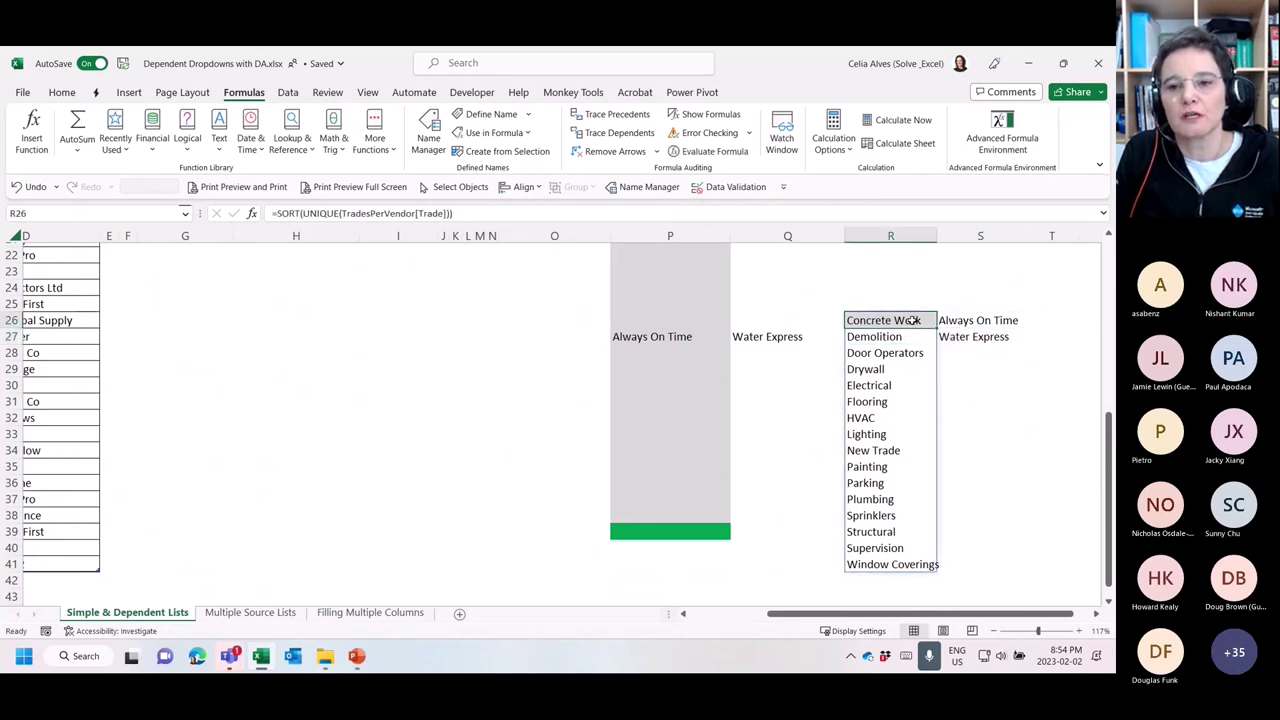
pyautogui.click(907, 337)
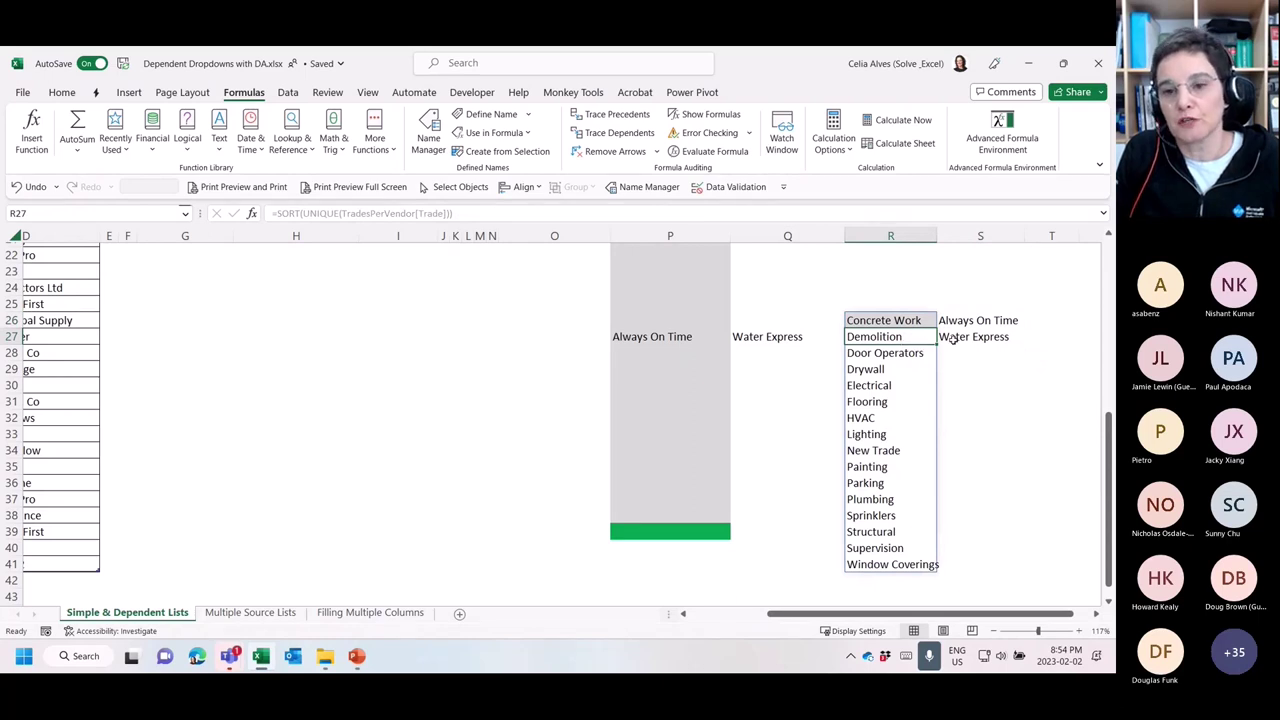
# Compare the vertical trade list from O4 with the horizontal vendor list from P4, and review the formulas in P5 and P6
pyautogui.scroll(7, 954, 357)
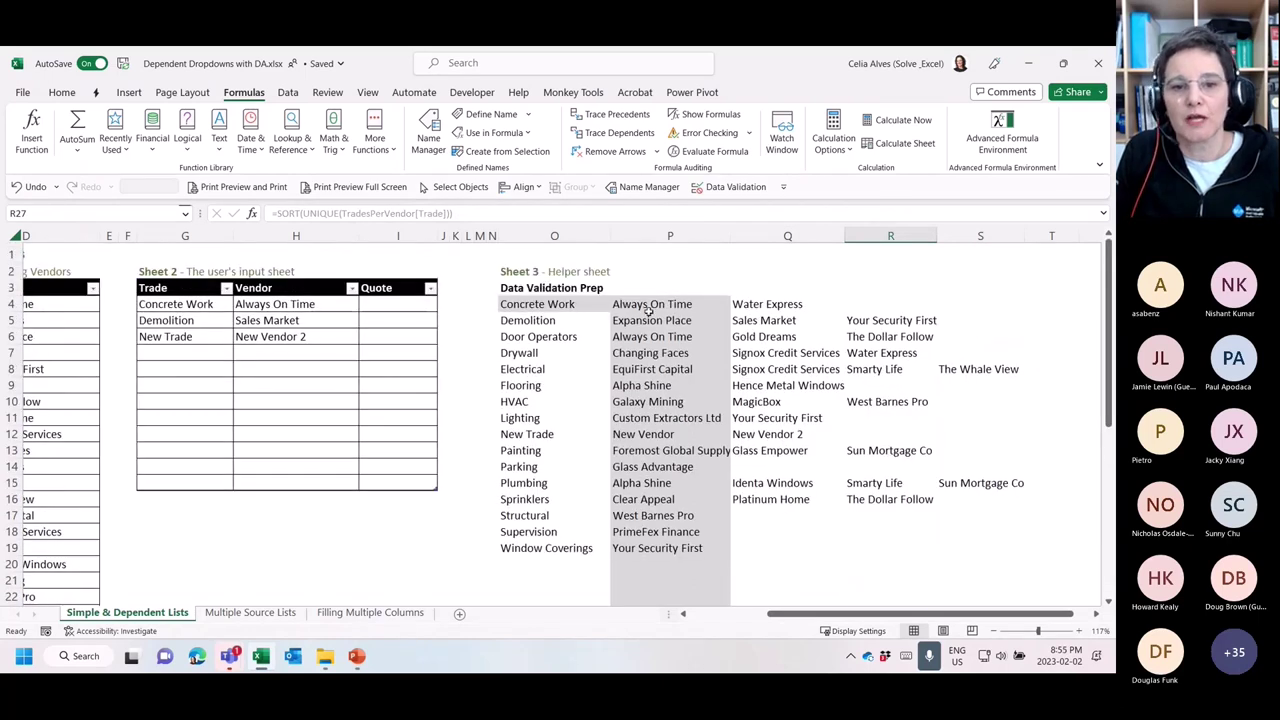
pyautogui.moveTo(568, 306); pyautogui.dragTo(527, 547)
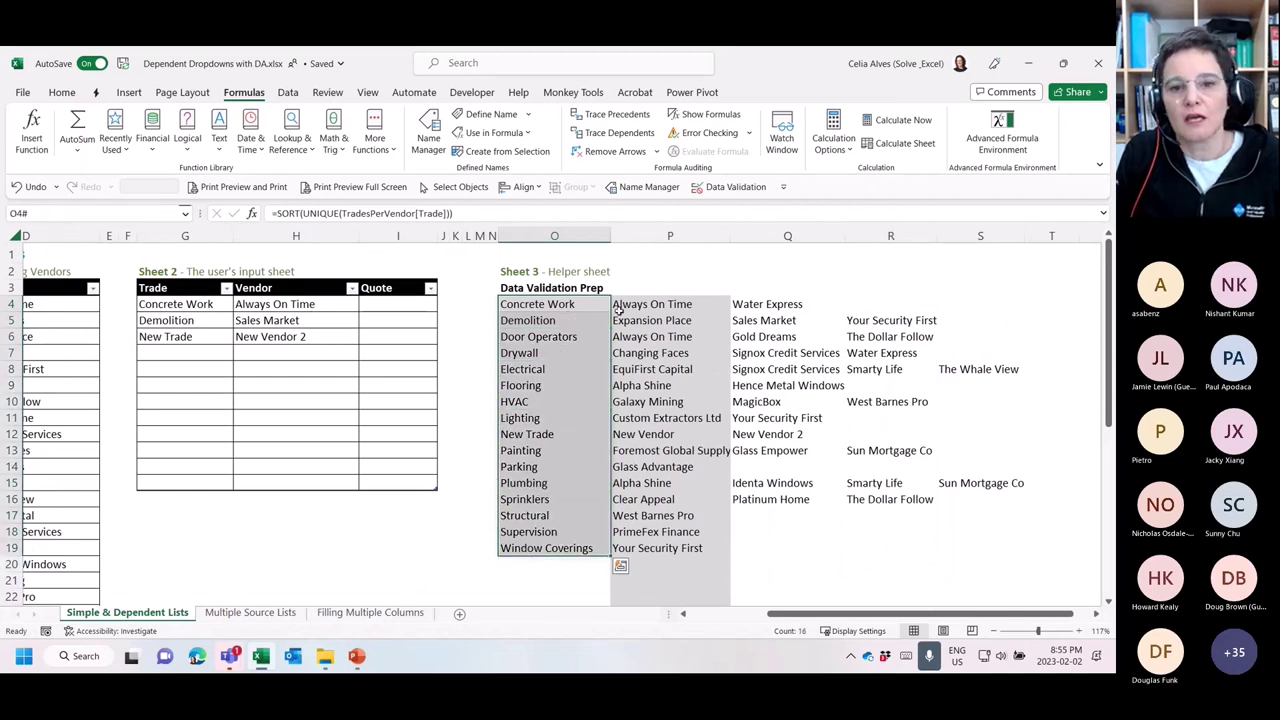
pyautogui.moveTo(616, 304); pyautogui.dragTo(1113, 300)
pyautogui.moveTo(976, 614); pyautogui.dragTo(700, 615)
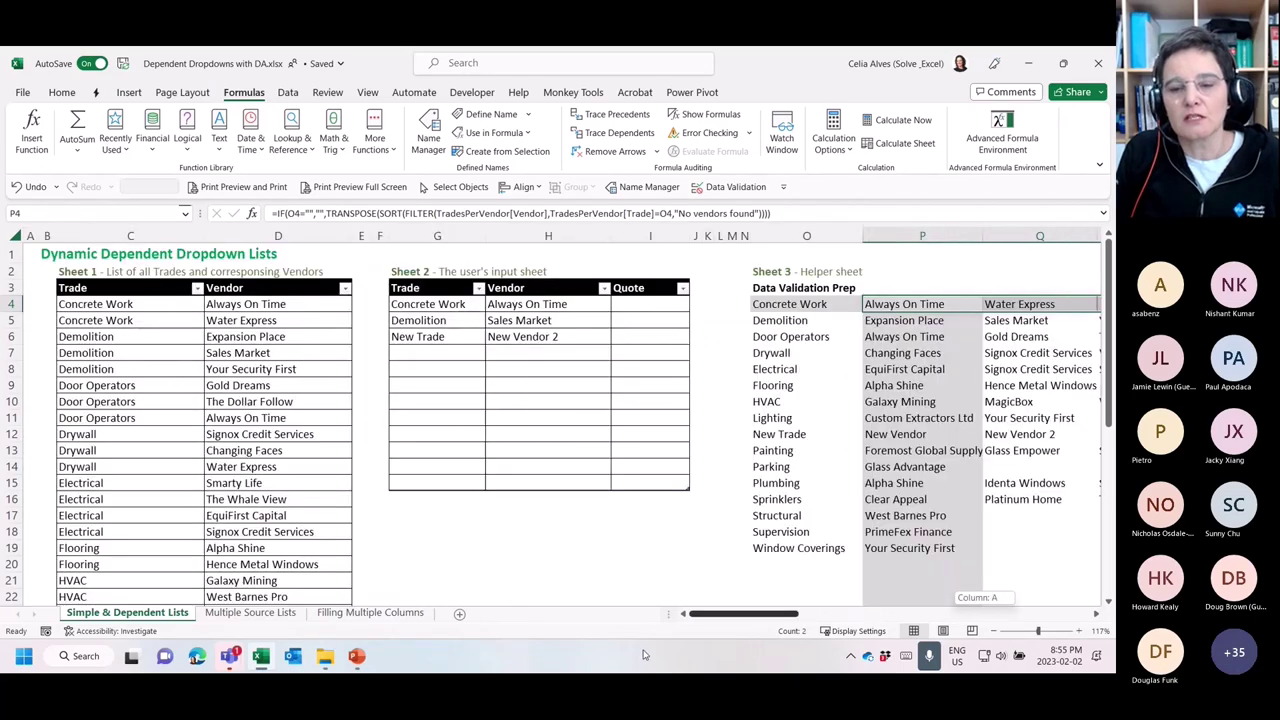
pyautogui.click(938, 305)
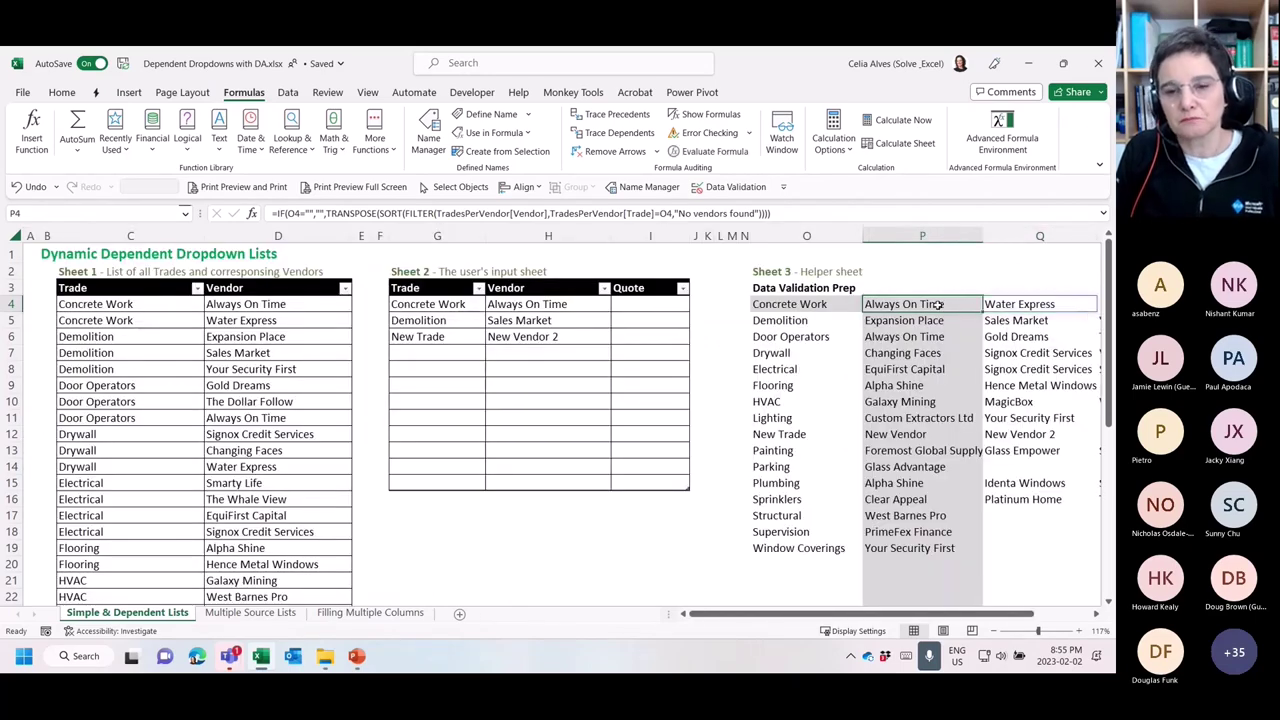
pyautogui.click(824, 320)
pyautogui.click(945, 320)
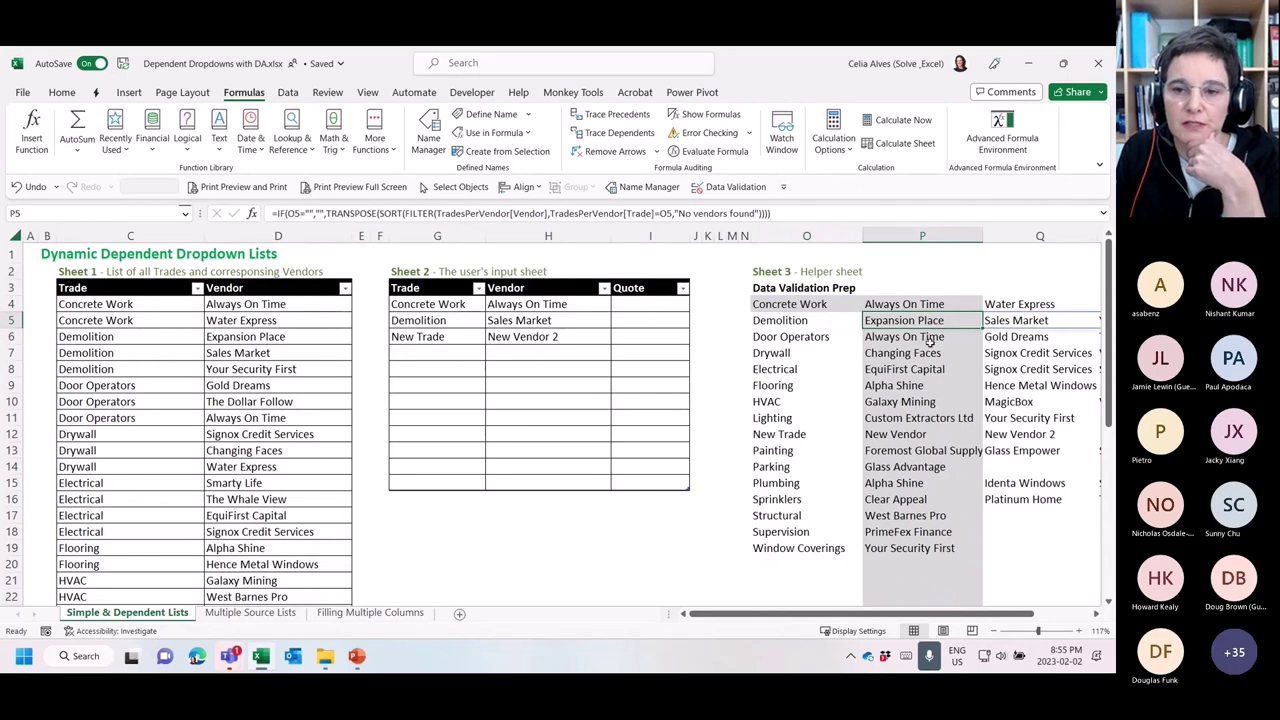
pyautogui.click(930, 340)
# Undo the test formulas entered below the helper lists and cancel the pending copy of O4
pyautogui.hscroll(3, 915, 581)
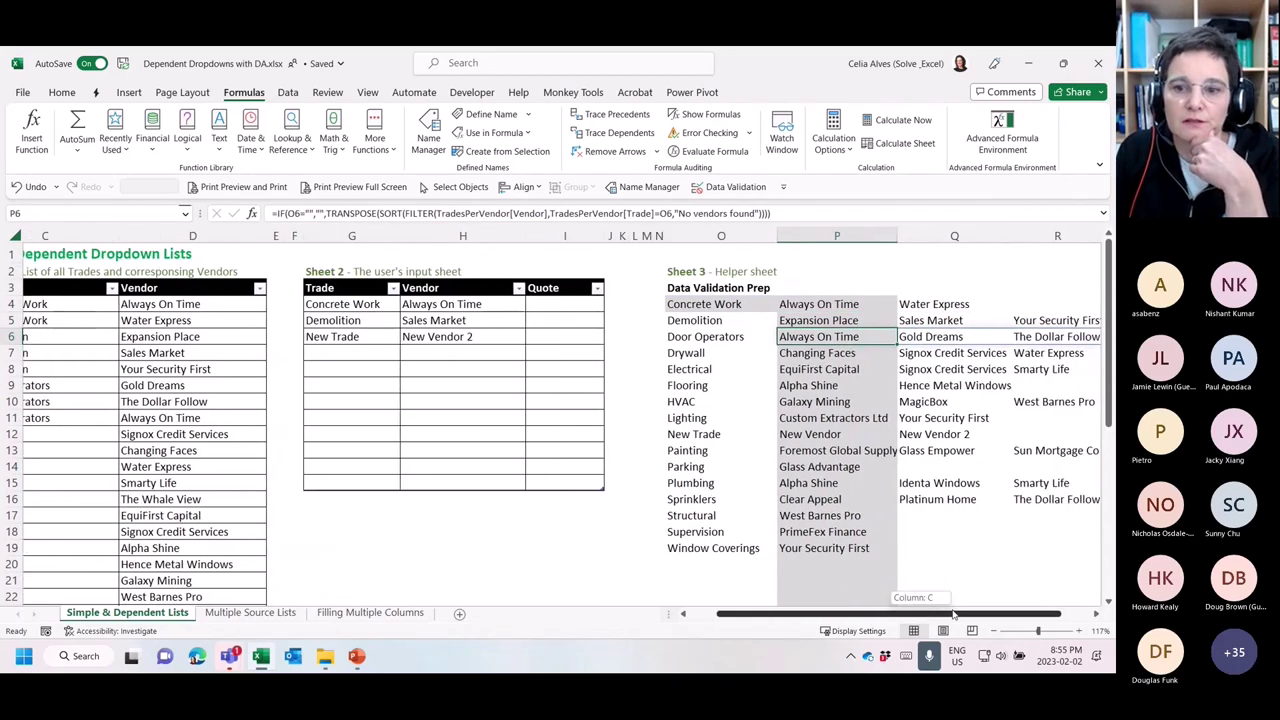
pyautogui.scroll(-1, 943, 476)
pyautogui.scroll(-1, 943, 476)
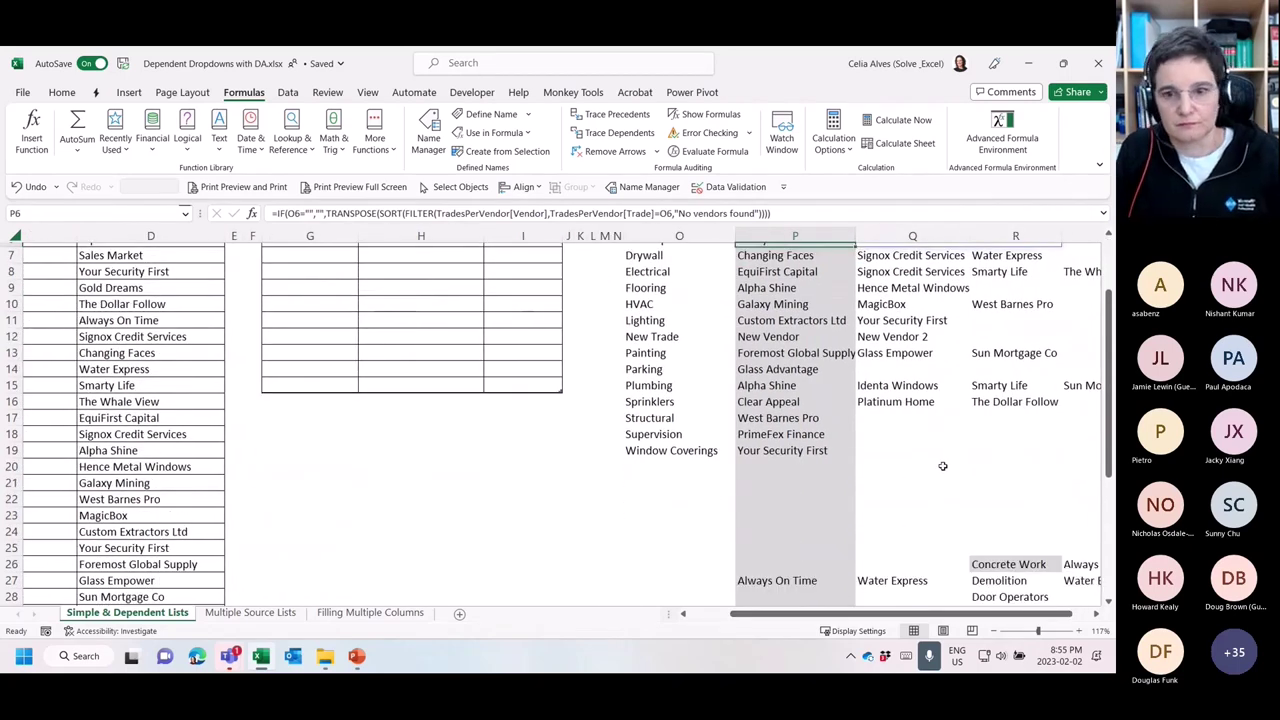
pyautogui.scroll(1, 942, 466)
pyautogui.hscroll(-1, 942, 466)
pyautogui.hotkey('ctrl', 'z')
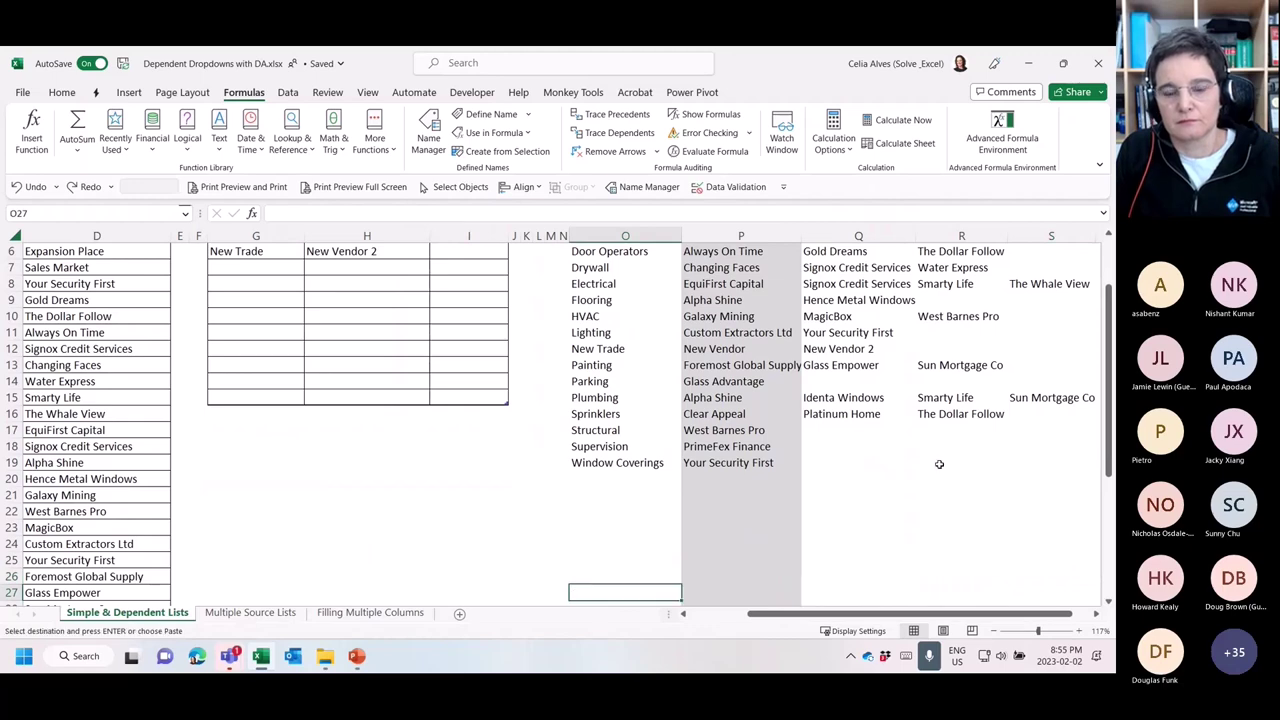
pyautogui.scroll(2, 938, 463)
pyautogui.scroll(-4, 880, 440)
pyautogui.scroll(-2, 872, 420)
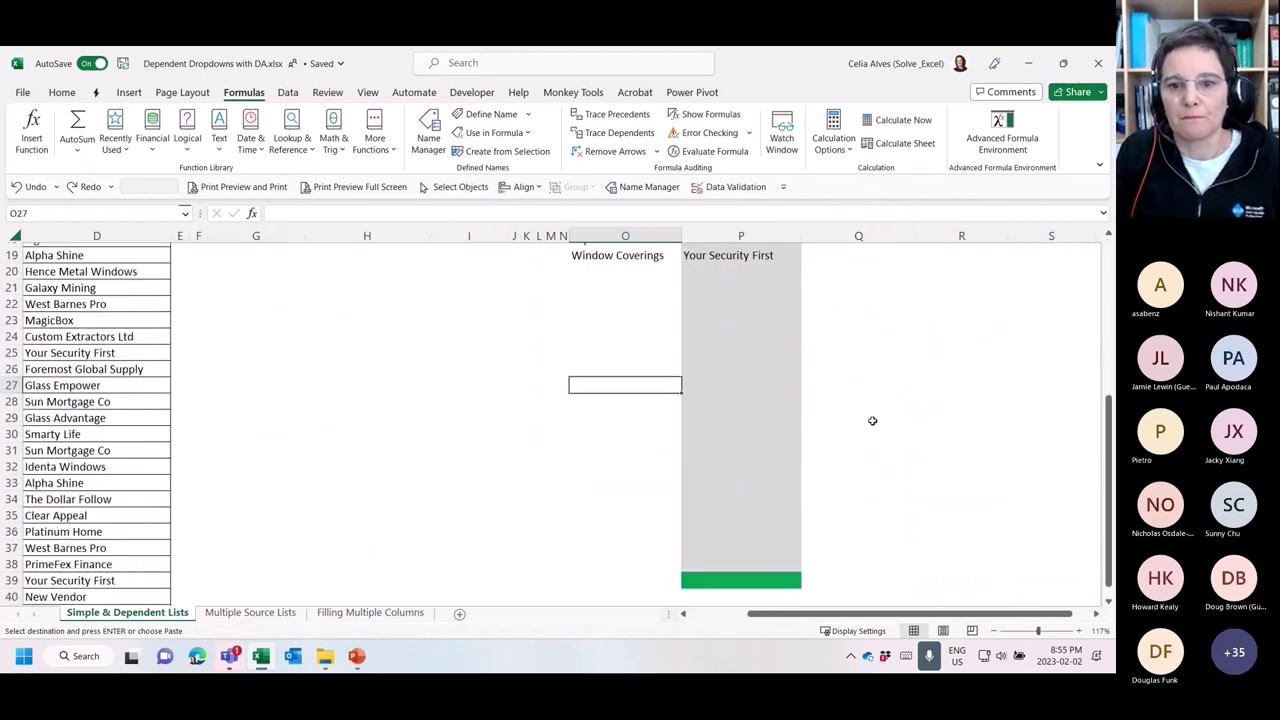
pyautogui.scroll(6, 872, 420)
pyautogui.press('Escape')
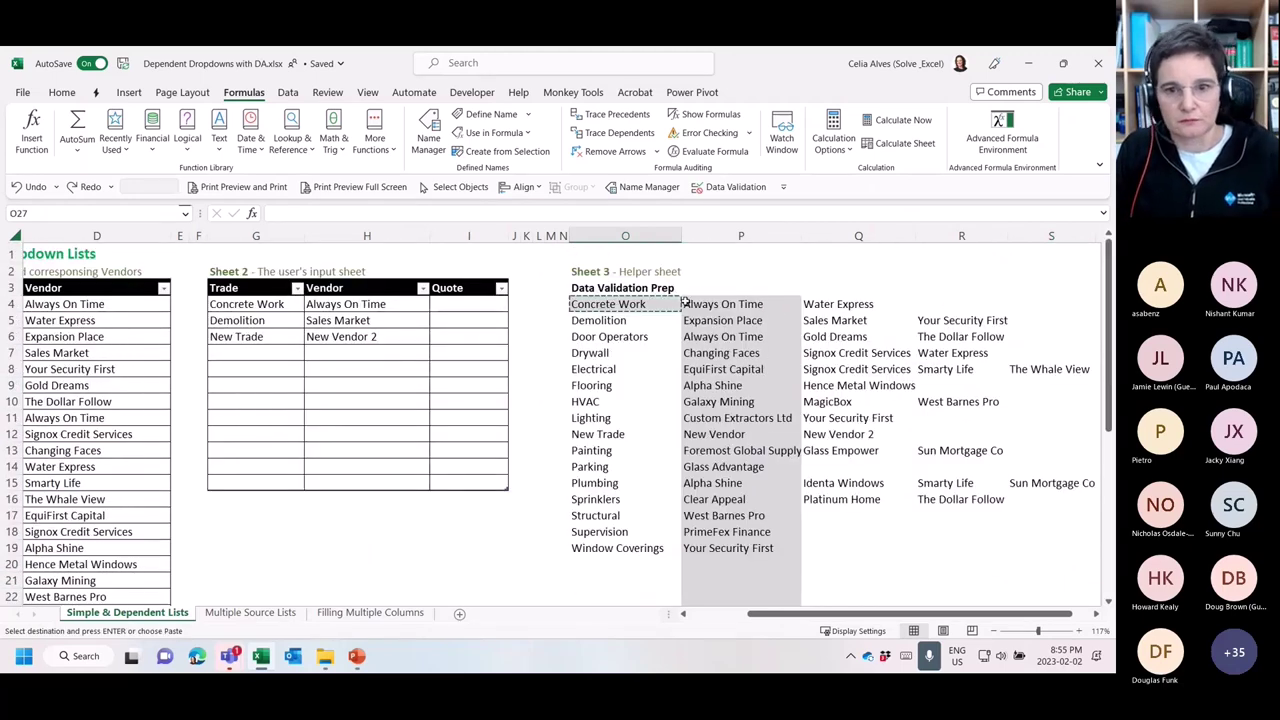
# Review the transposed vendor formulas in P4 through P9, checking which trade cell each one references
pyautogui.scroll(-4, 687, 305)
pyautogui.scroll(5, 688, 313)
pyautogui.click(688, 305)
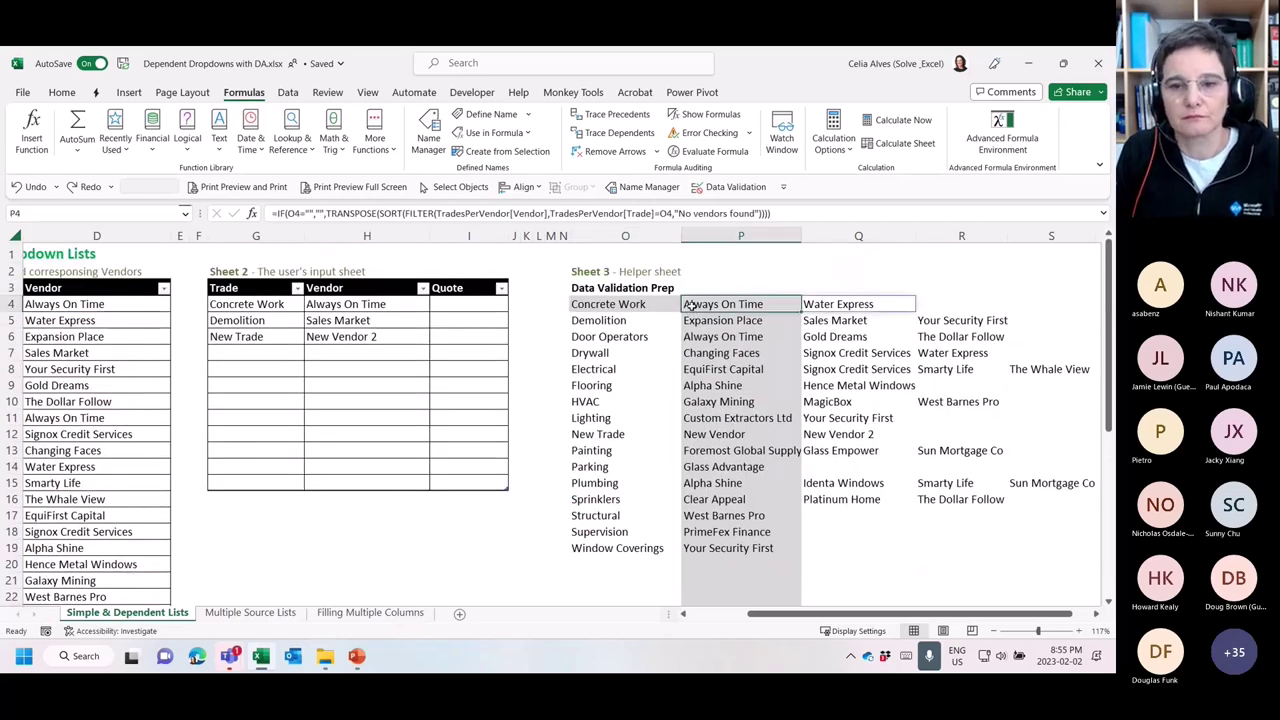
pyautogui.click(691, 322)
pyautogui.click(697, 348)
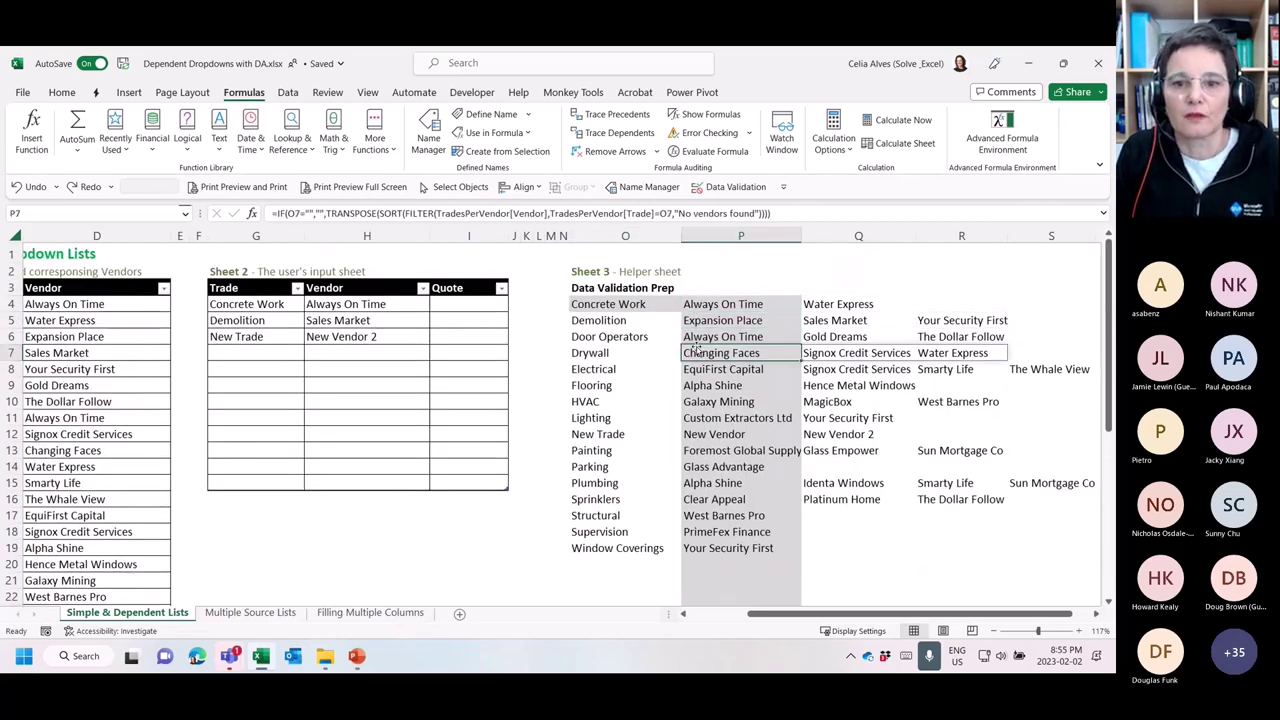
pyautogui.click(702, 337)
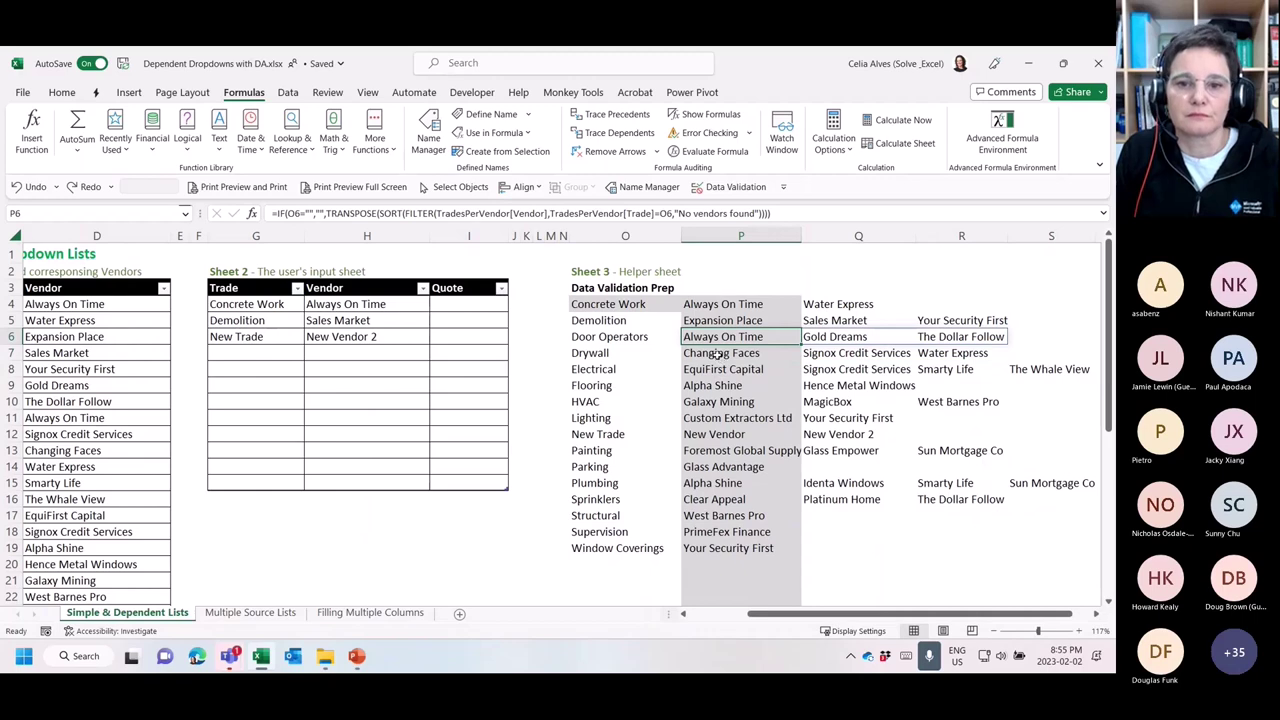
pyautogui.click(717, 354)
pyautogui.click(718, 369)
pyautogui.click(726, 388)
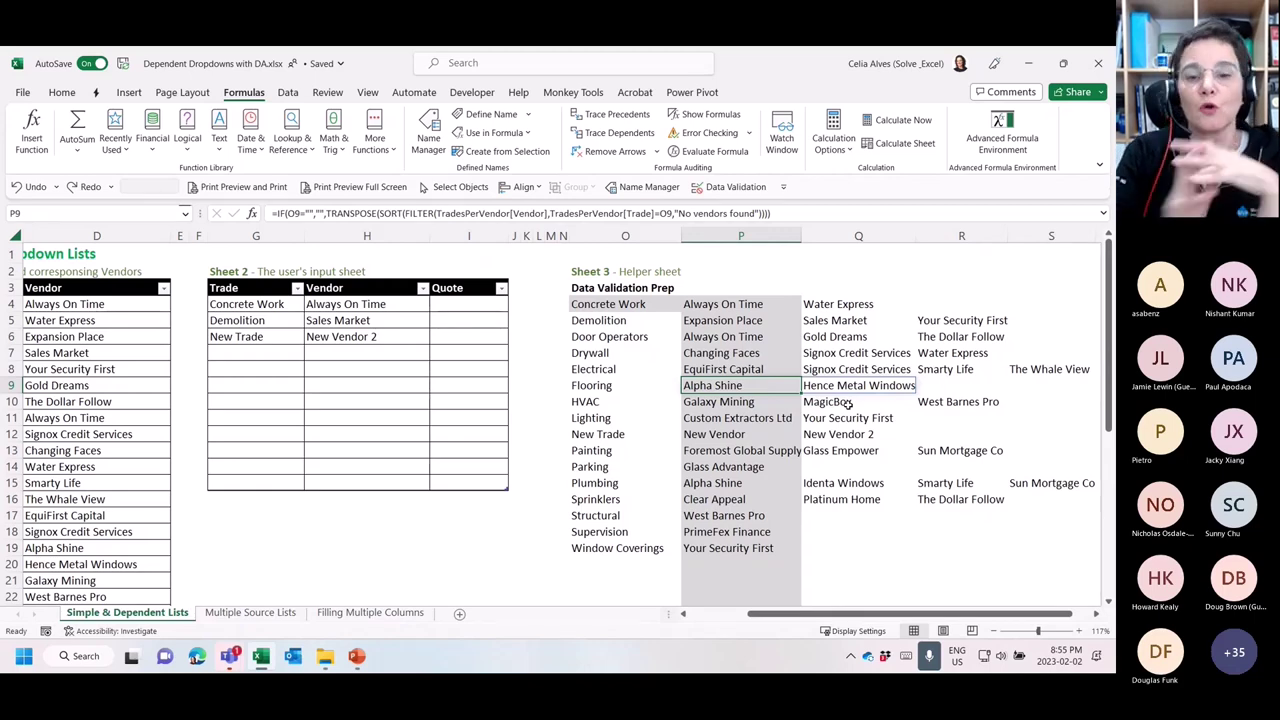
# Compare the trade list formula in O4 with the vendor formulas in P4 and P5, and examine the space across rows 4 and 5
pyautogui.click(607, 304)
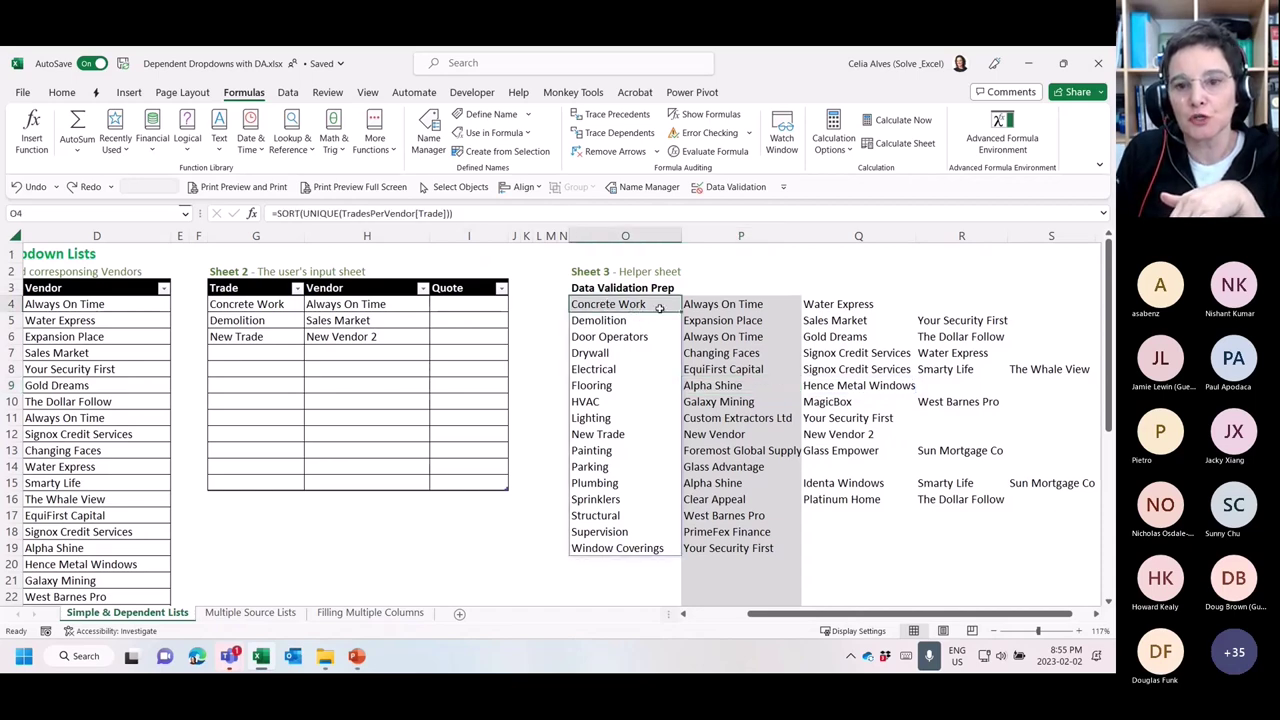
pyautogui.click(716, 305)
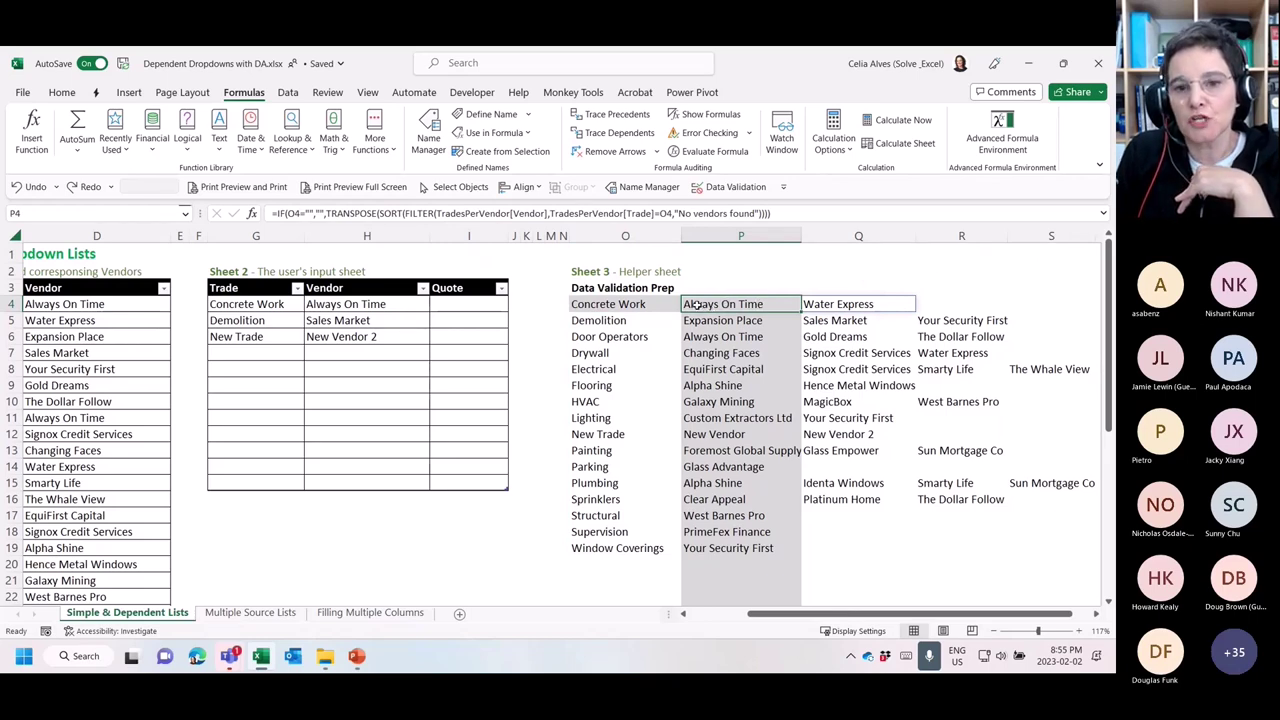
pyautogui.moveTo(703, 305)
pyautogui.mouseDown()
pyautogui.moveTo(1095, 290)
pyautogui.moveTo(897, 346)
pyautogui.moveTo(700, 337)
pyautogui.moveTo(690, 320)
pyautogui.mouseUp()
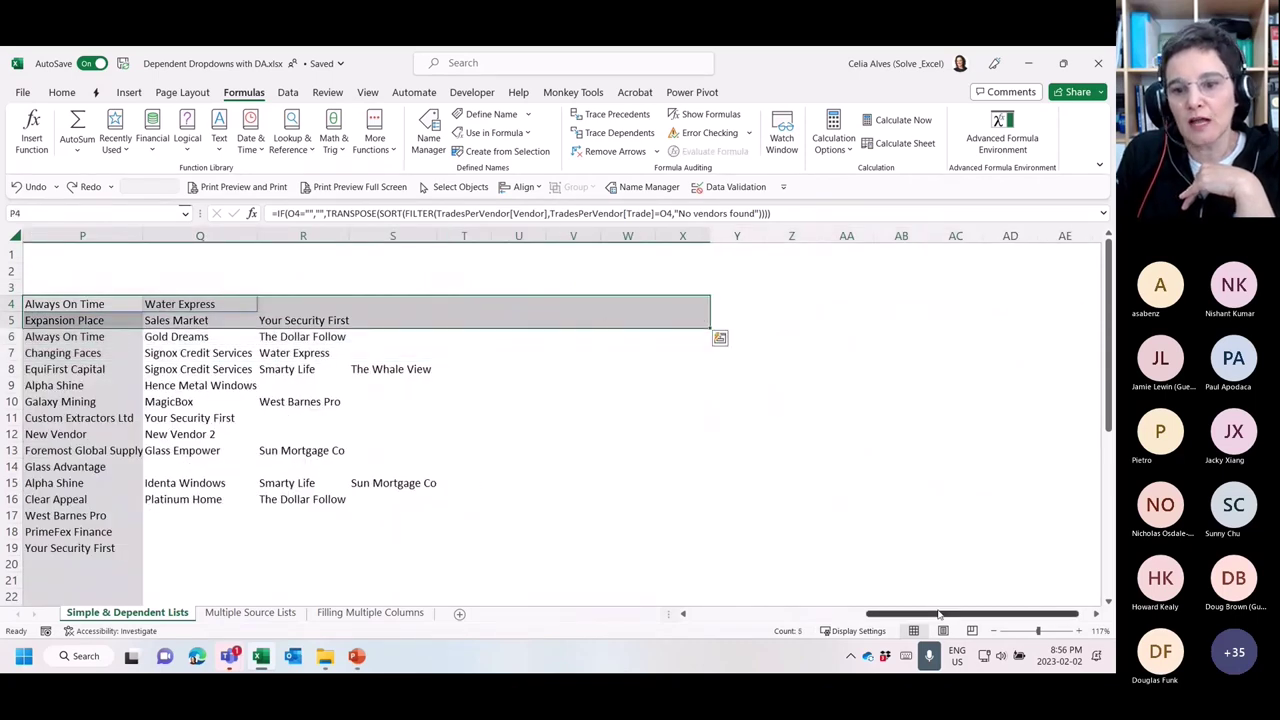
pyautogui.hscroll(-10, 960, 613)
pyautogui.click(884, 318)
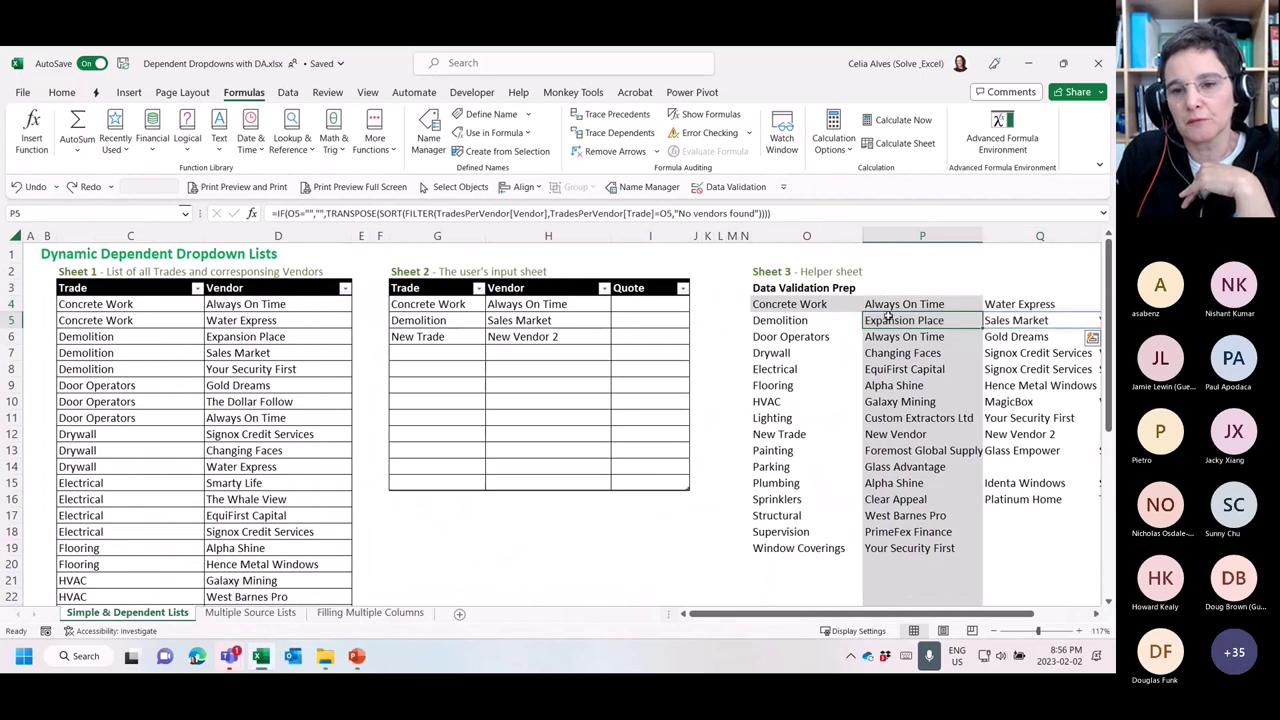
# Step through the spilled trades in O5 to O11 to examine how one formula fills the whole list
pyautogui.click(792, 320)
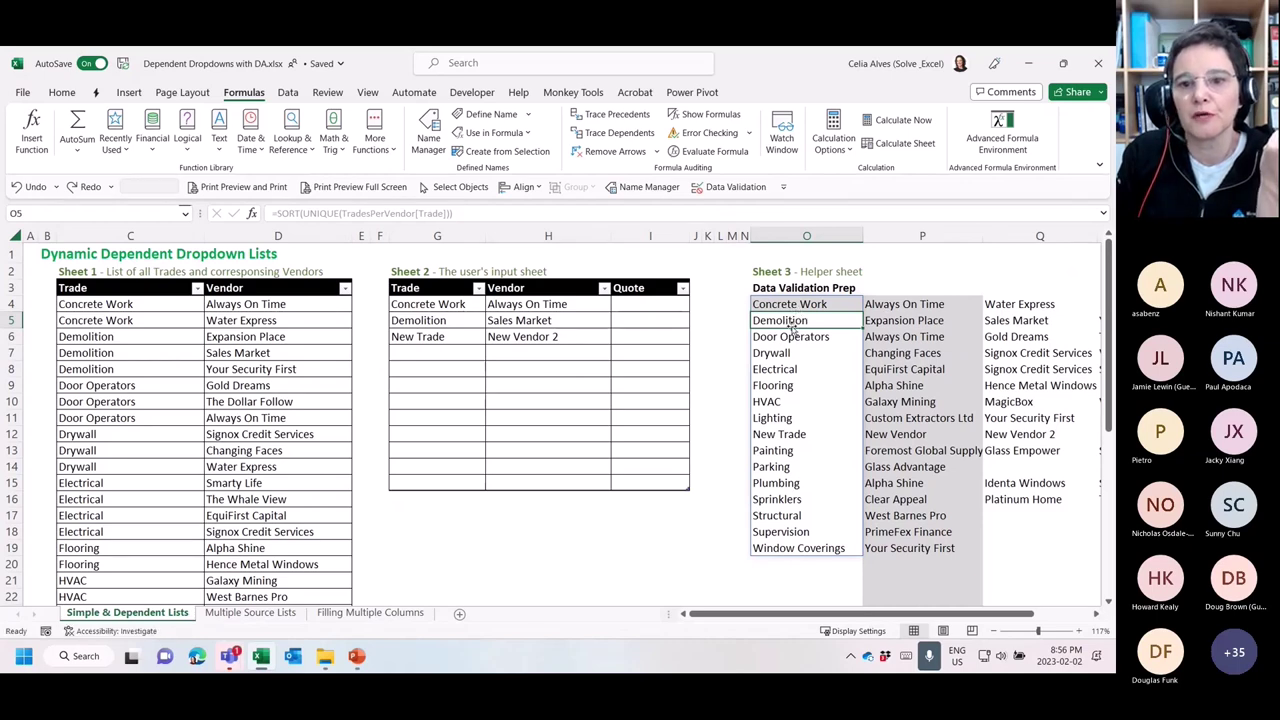
pyautogui.press('Down')
pyautogui.press('Down')
pyautogui.press('Down')
pyautogui.press('Down')
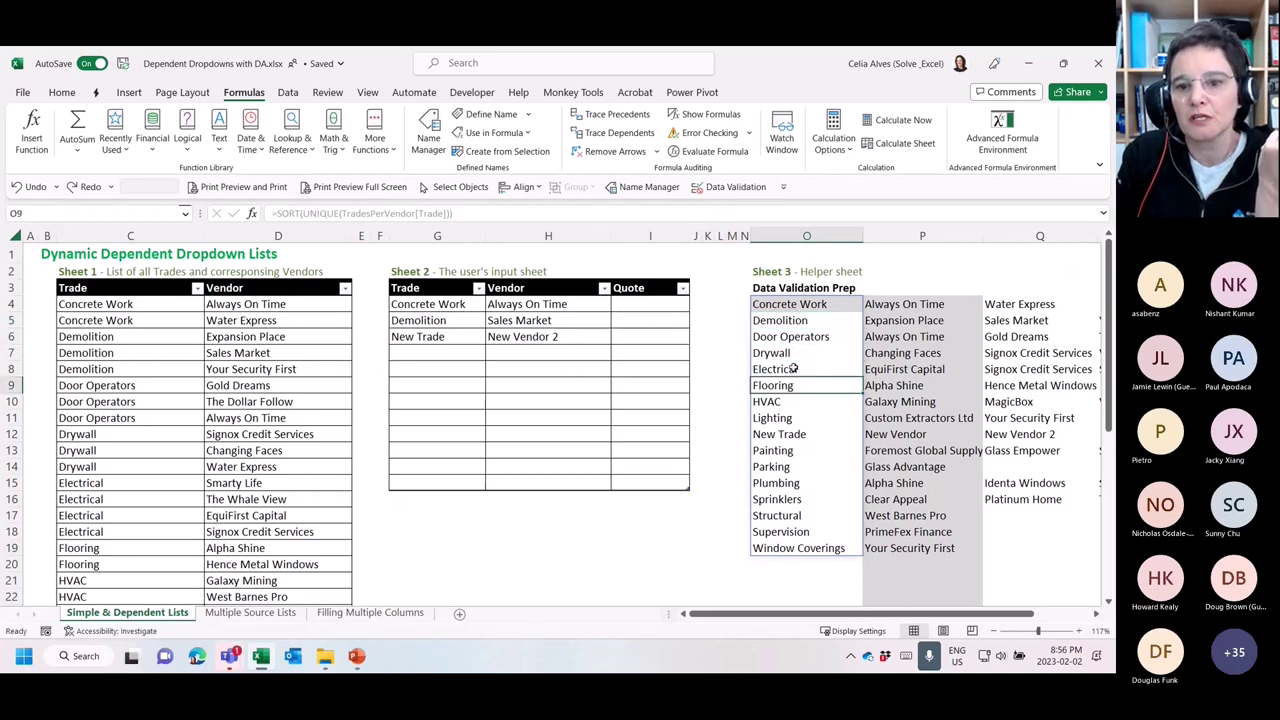
pyautogui.press('Up')
pyautogui.press('Down')
pyautogui.press('Down')
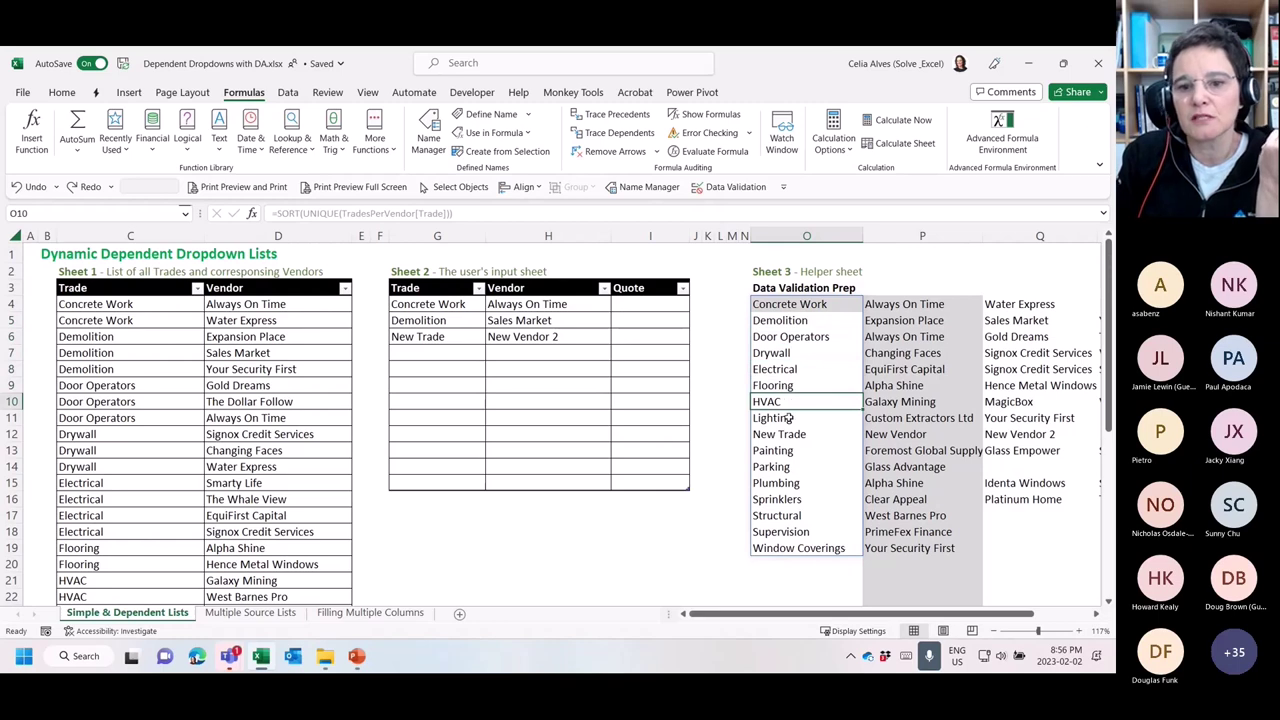
pyautogui.click(788, 418)
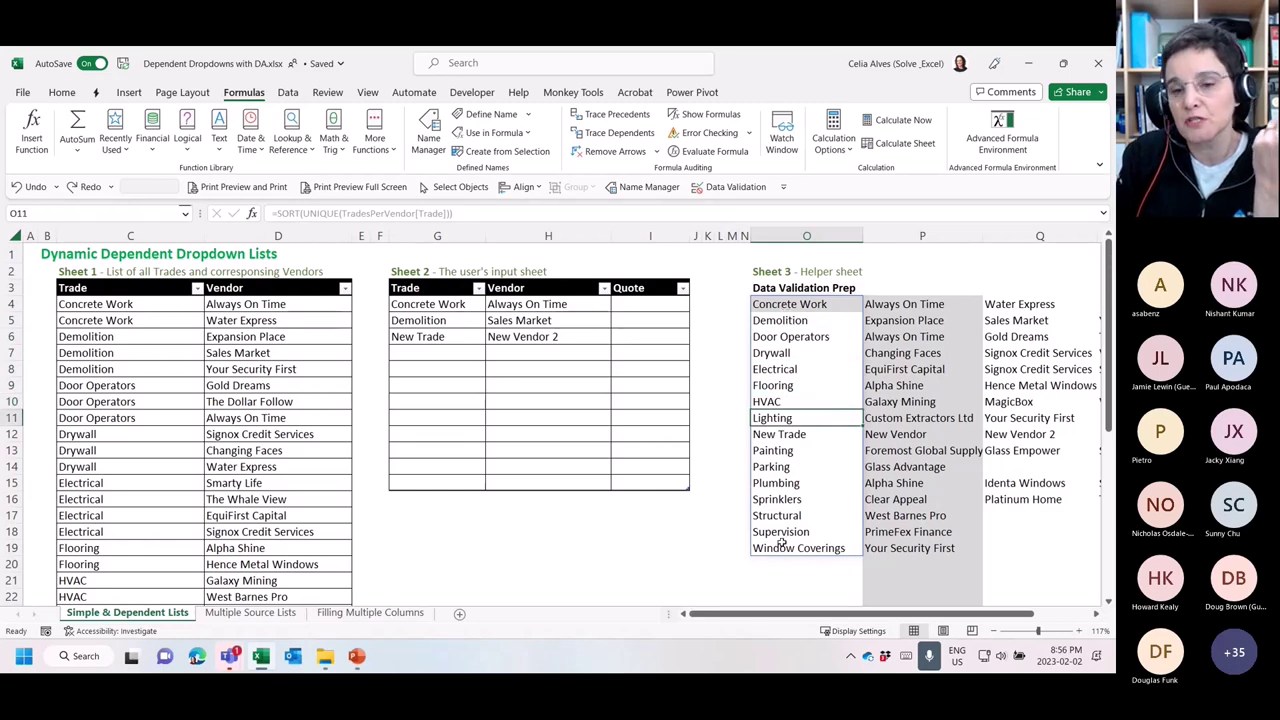
# Review P4's transposed vendor formula and its horizontal results, and check the first Demolition entry in the source trades table
pyautogui.click(893, 305)
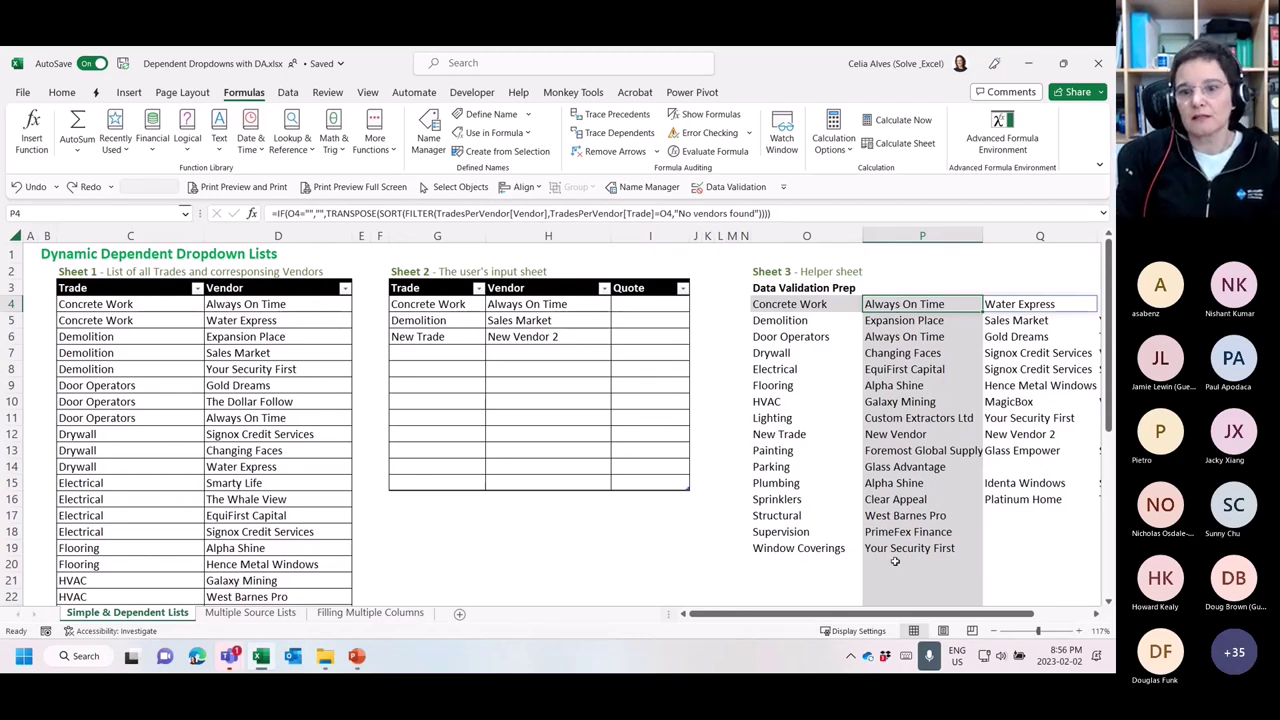
pyautogui.moveTo(874, 617); pyautogui.dragTo(935, 612)
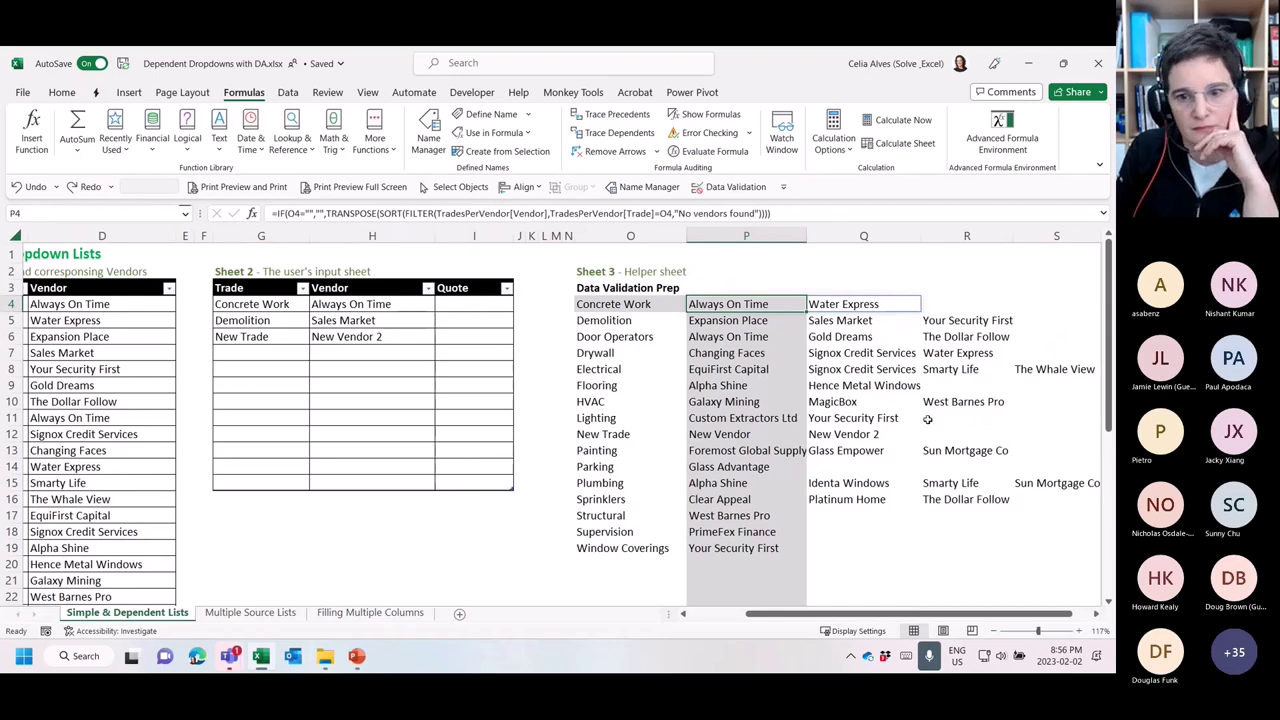
pyautogui.moveTo(877, 622); pyautogui.dragTo(822, 621)
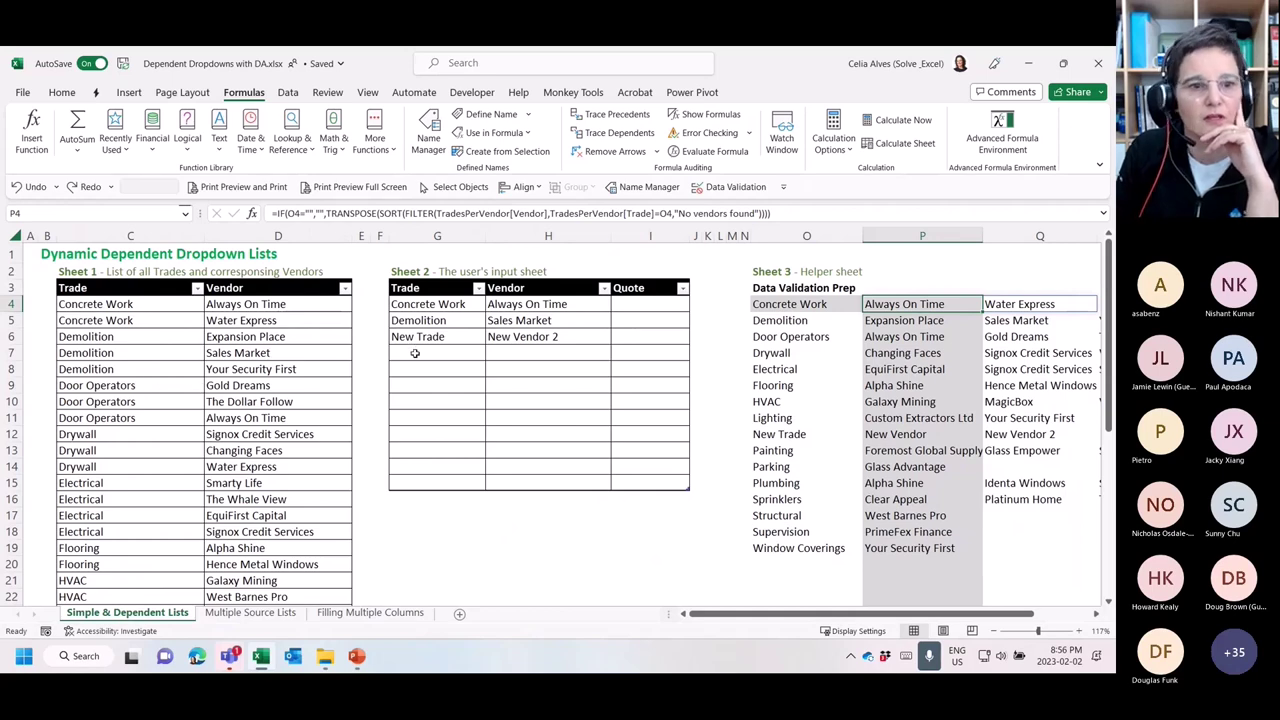
pyautogui.click(100, 336)
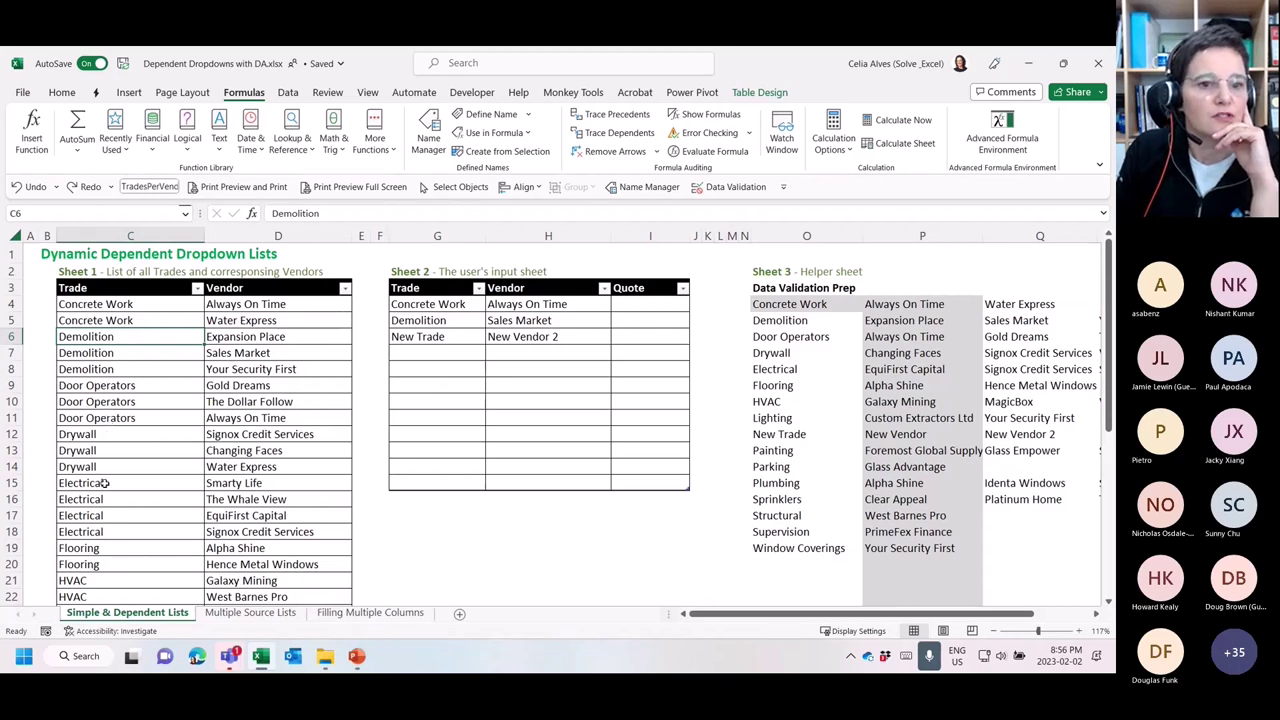
# Highlight the Electrical entries in the source trades table and choose Electrical as the trade in G7 of the input table
pyautogui.moveTo(105, 485); pyautogui.dragTo(103, 533)
pyautogui.click(420, 353)
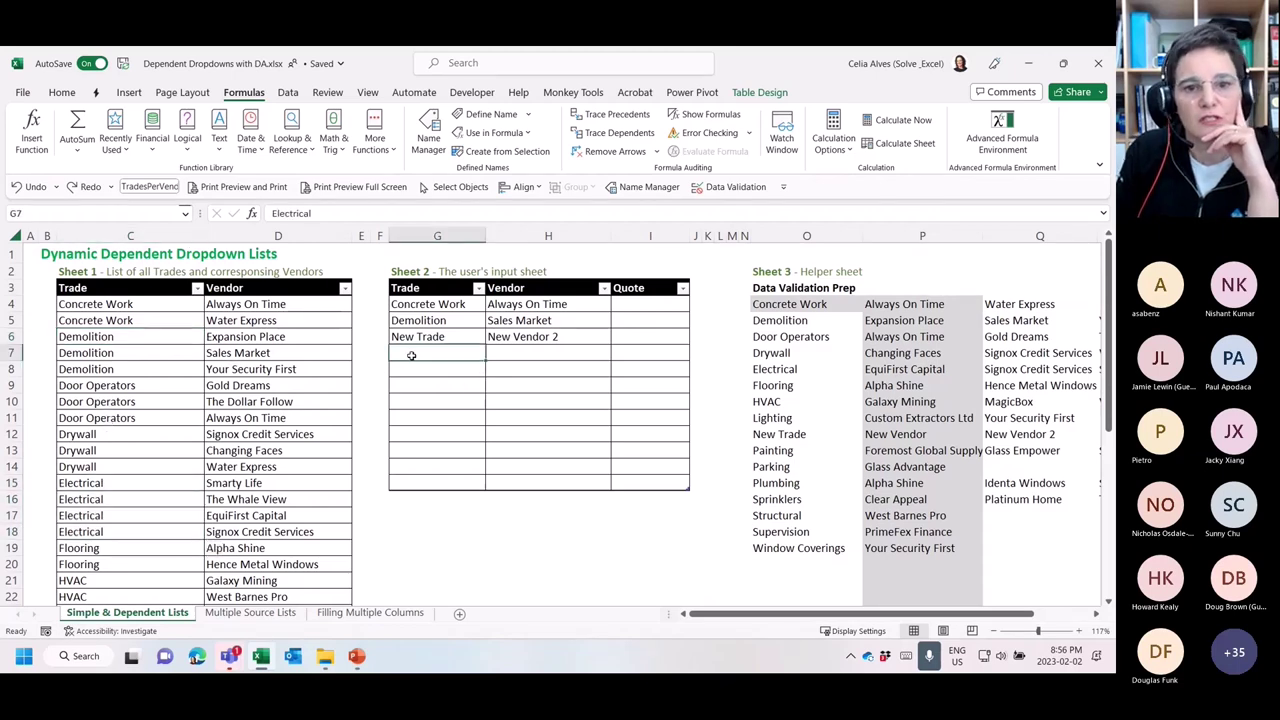
pyautogui.click(492, 354)
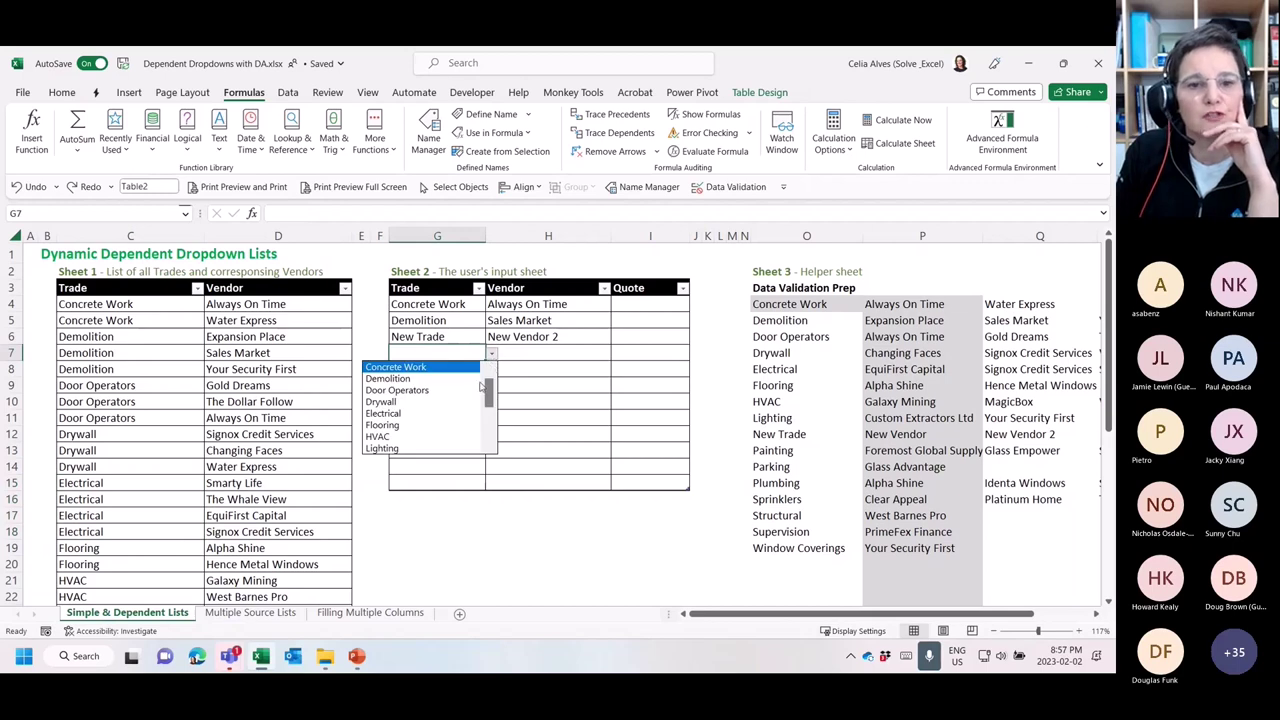
pyautogui.click(466, 412)
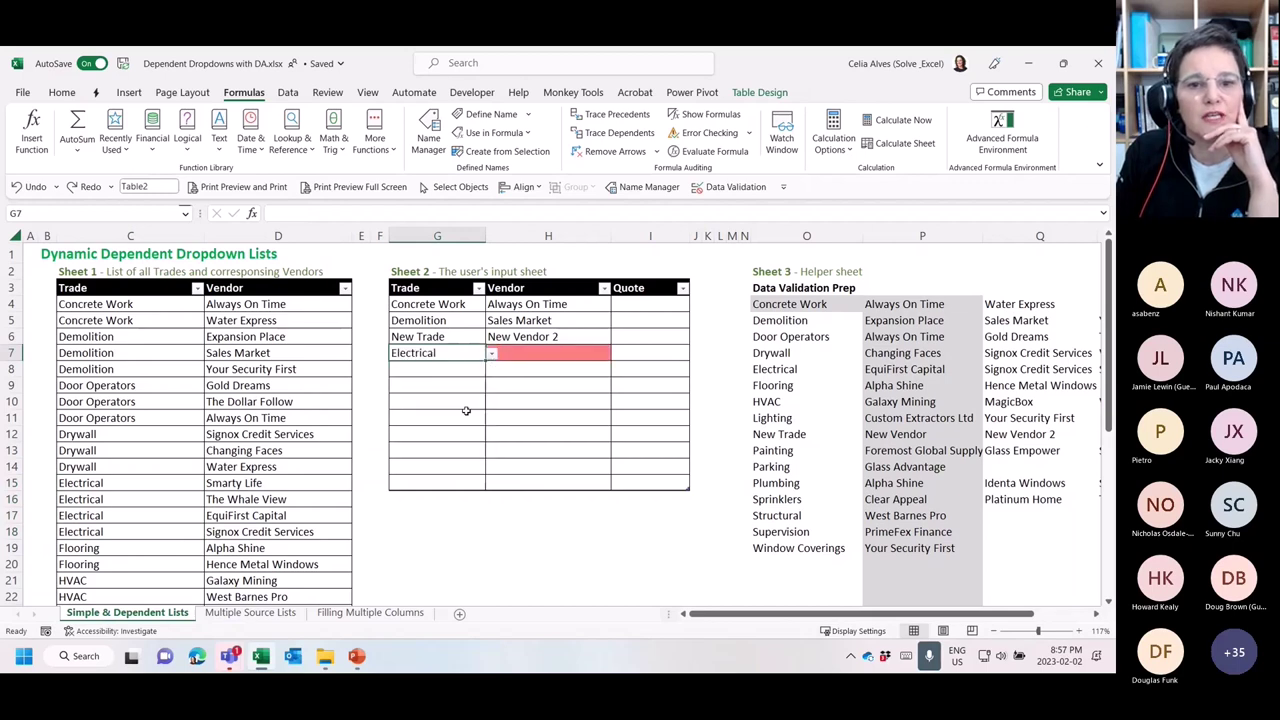
# Check the vendor dropdown options in H7 against the Electrical vendors in the source table, leaving the cell empty
pyautogui.click(520, 355)
pyautogui.click(617, 357)
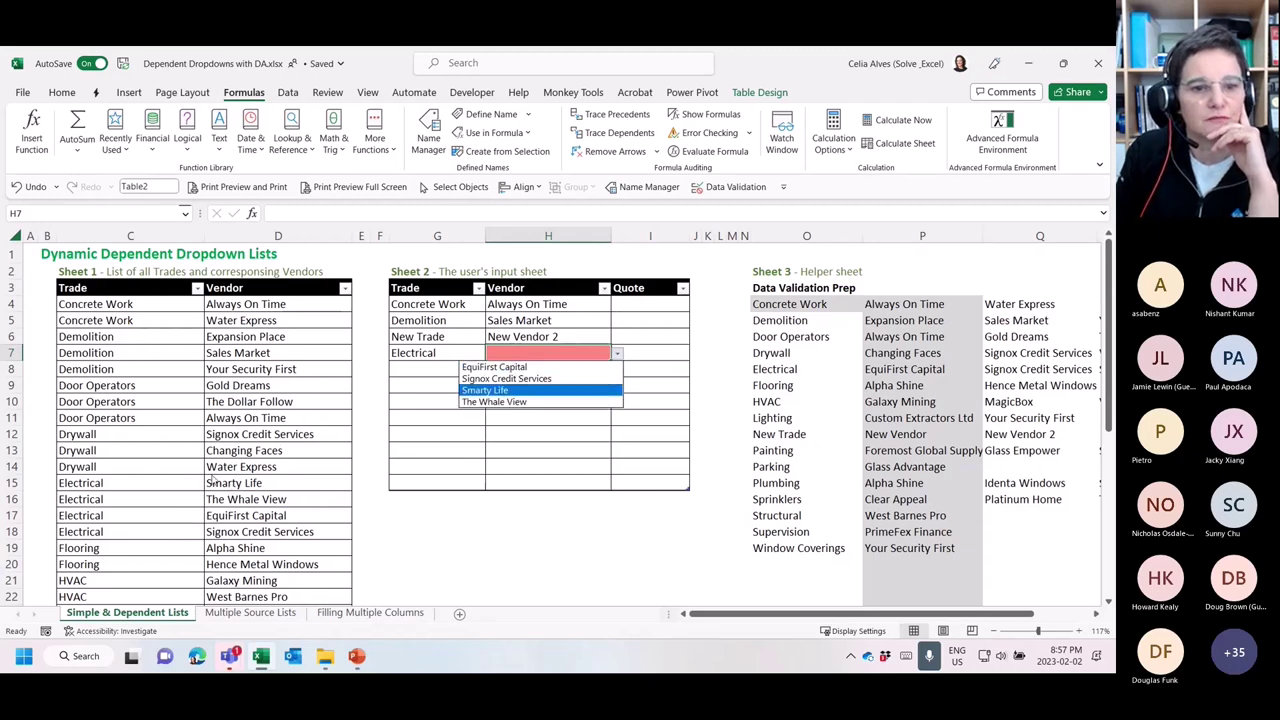
pyautogui.press('Escape')
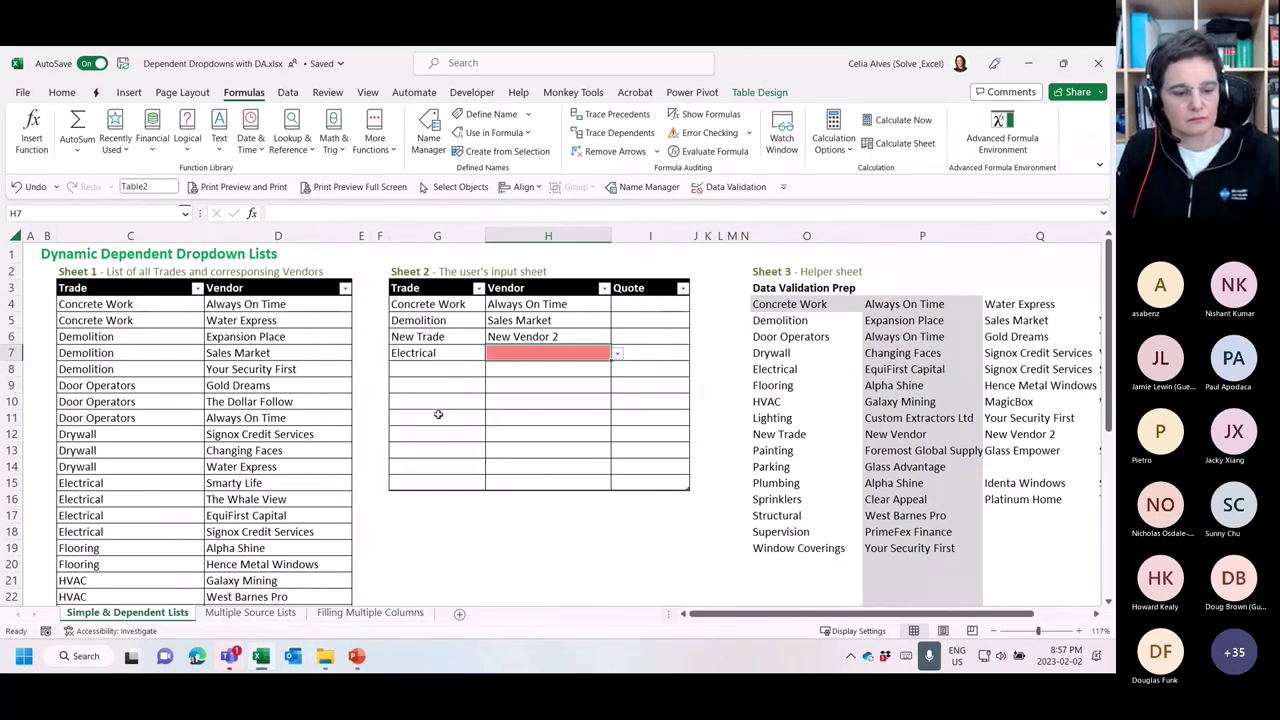
pyautogui.click(617, 354)
pyautogui.click(617, 355)
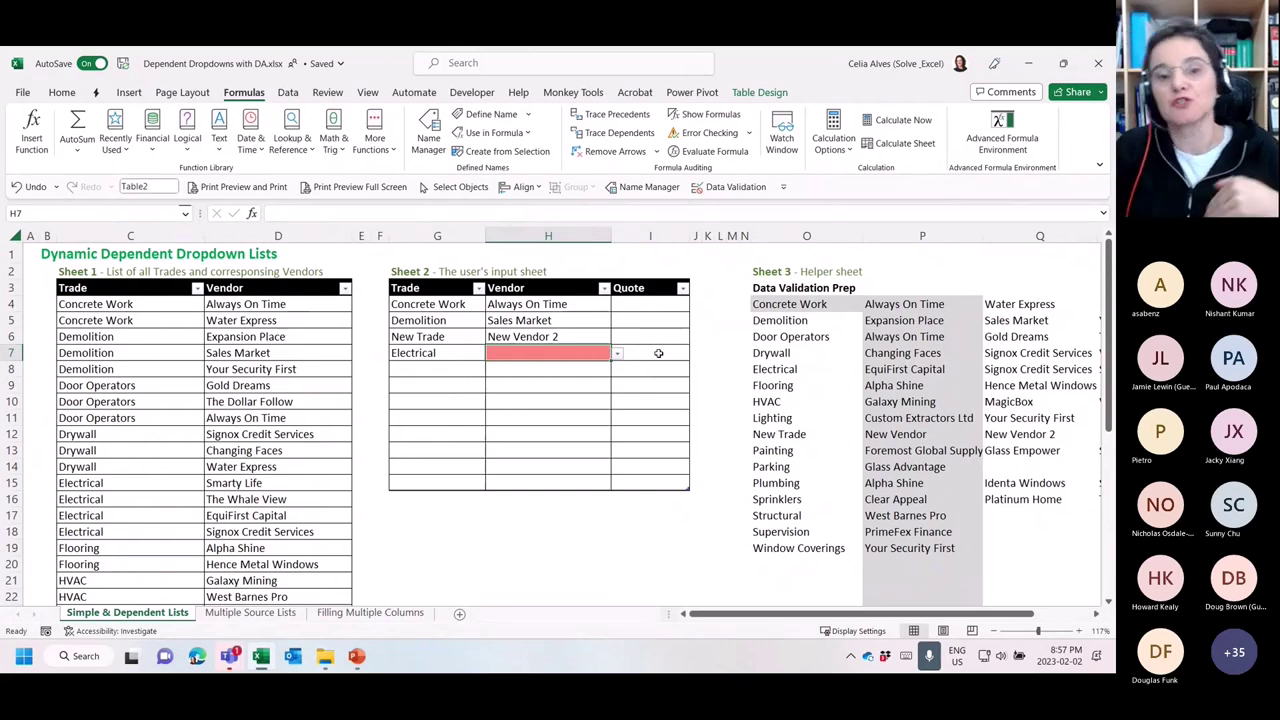
# Examine the Data Validation Prep area of the helper sheet, including the O4 trade formula and the space its vendor rows can spill into
pyautogui.moveTo(776, 620); pyautogui.dragTo(820, 616)
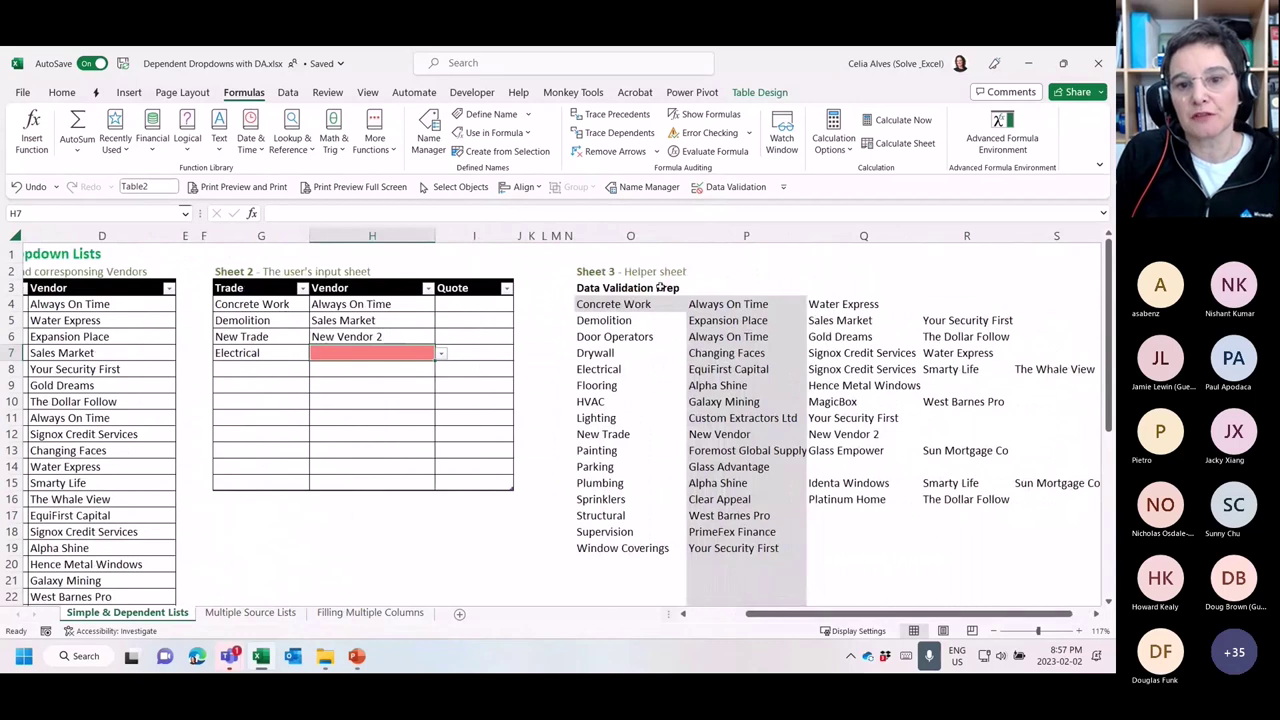
pyautogui.click(660, 289)
pyautogui.moveTo(660, 289); pyautogui.dragTo(760, 440)
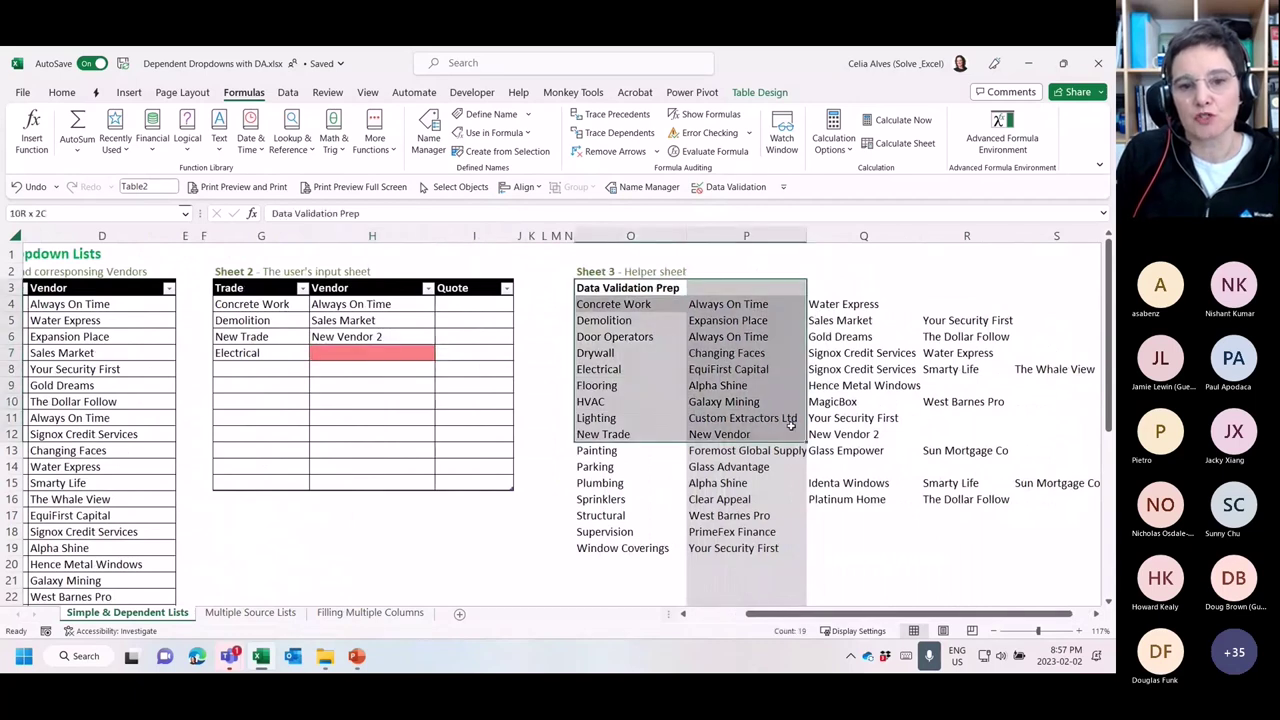
pyautogui.click(603, 287)
pyautogui.click(592, 304)
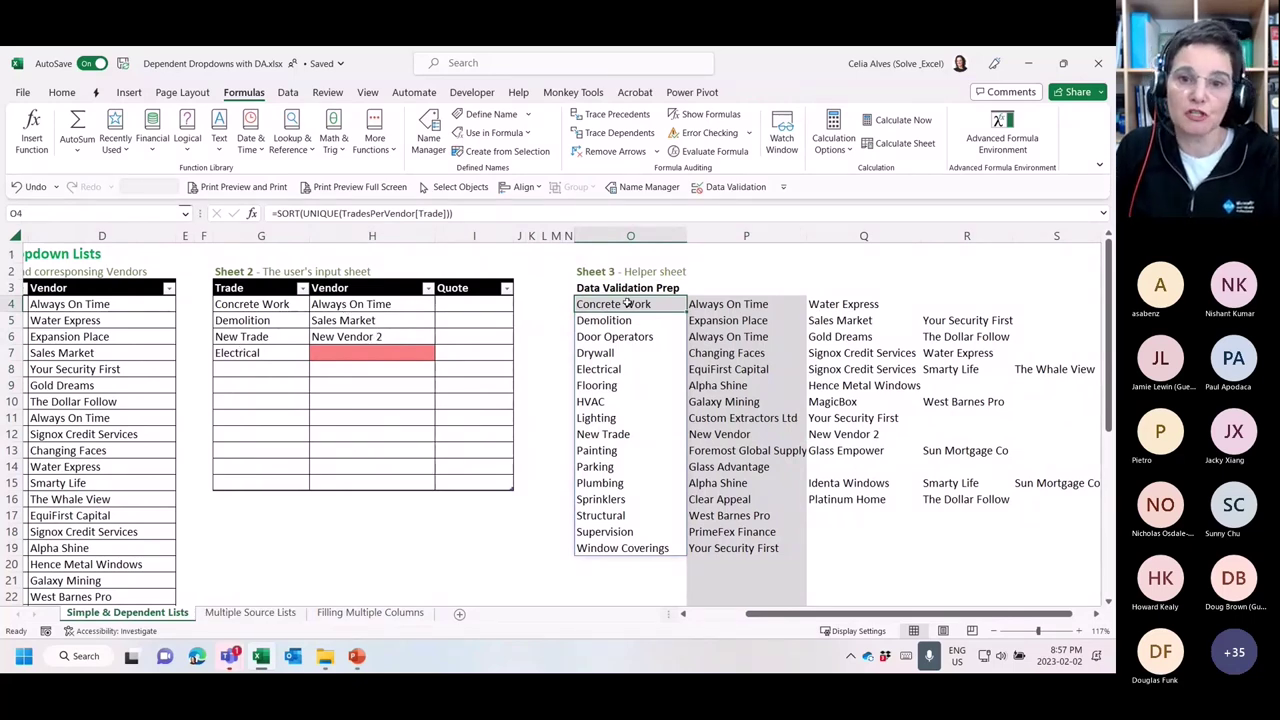
pyautogui.moveTo(627, 302); pyautogui.dragTo(983, 570)
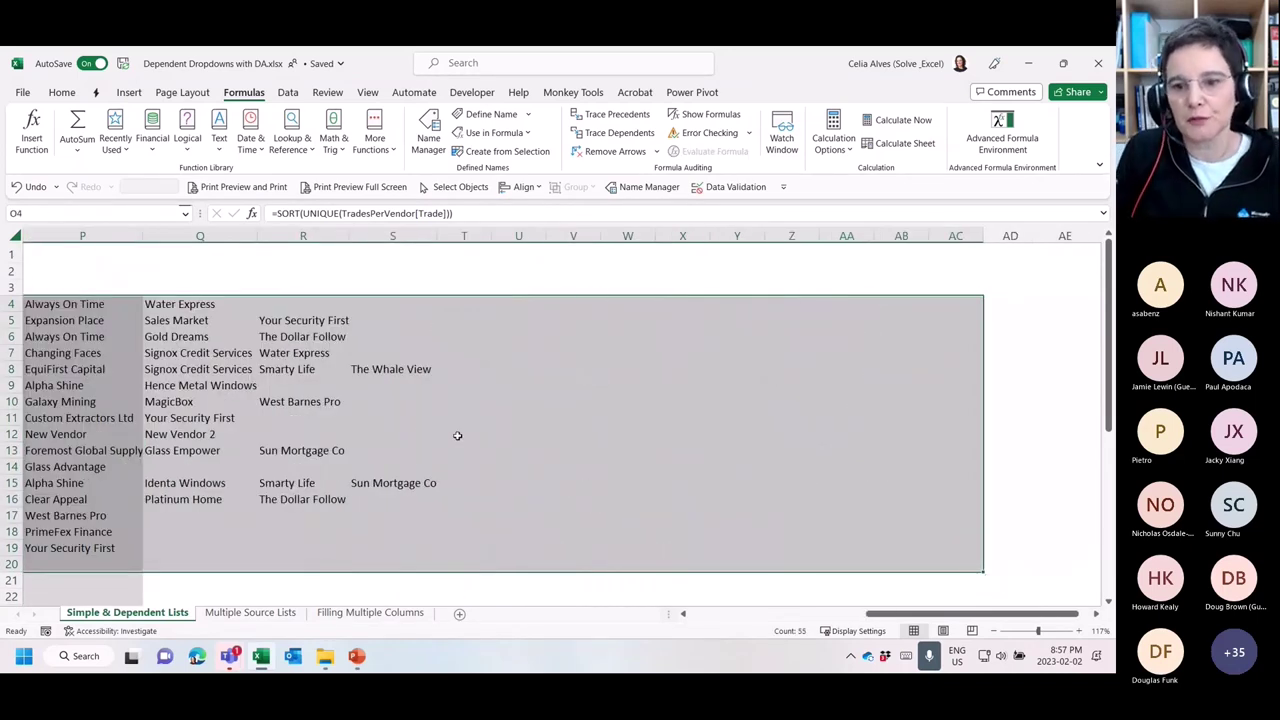
pyautogui.moveTo(878, 619); pyautogui.dragTo(695, 619)
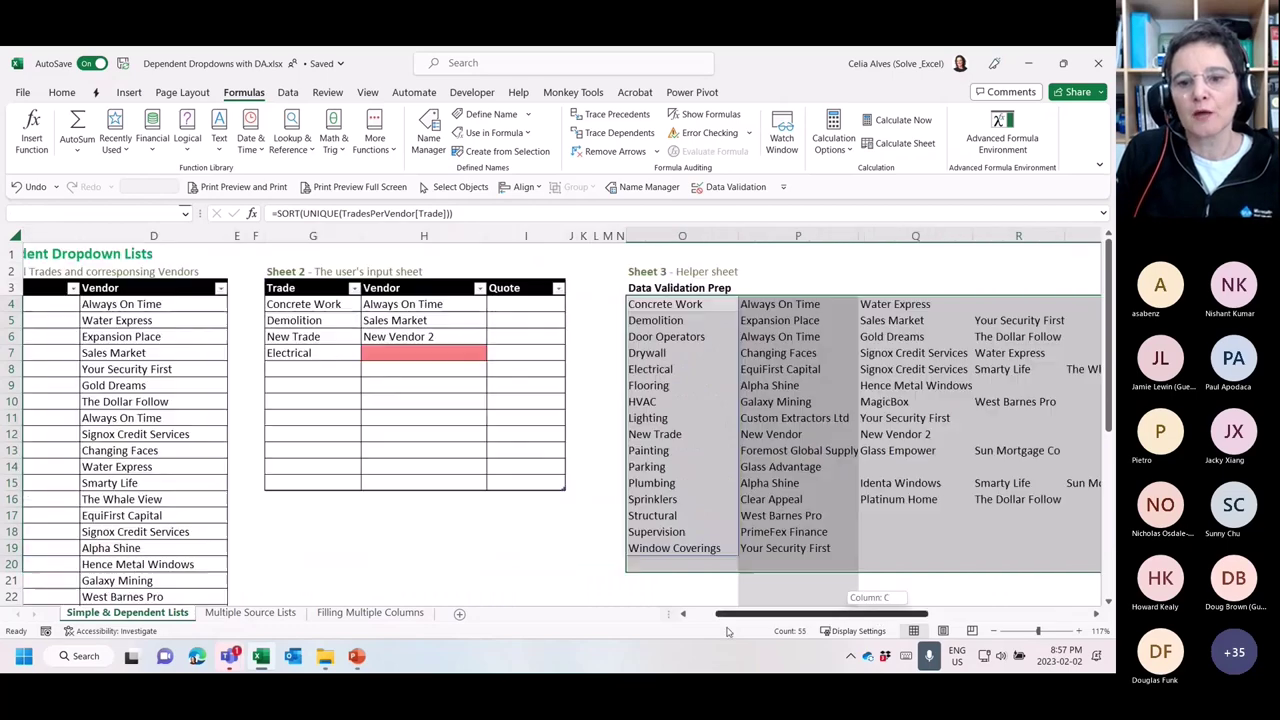
pyautogui.click(810, 305)
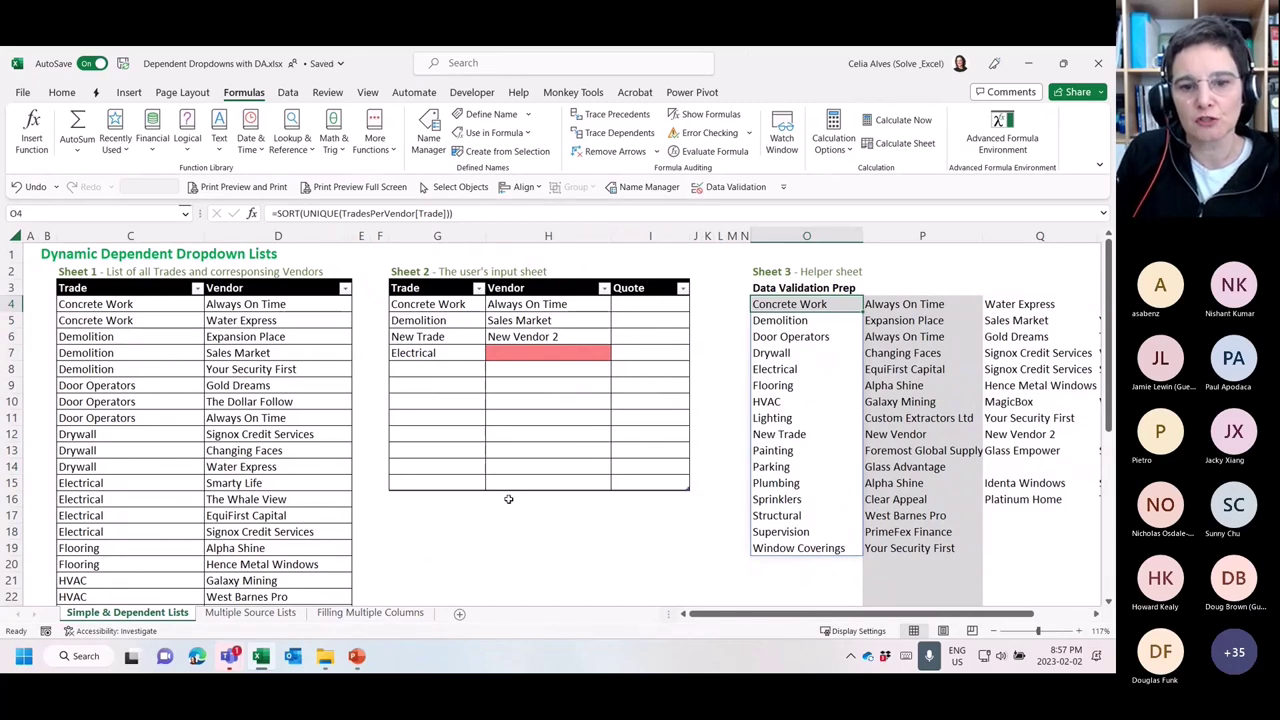
# Compare the three sections: the source trades and vendors table, the user's input table and the helper sheet
pyautogui.click(505, 530)
pyautogui.click(438, 512)
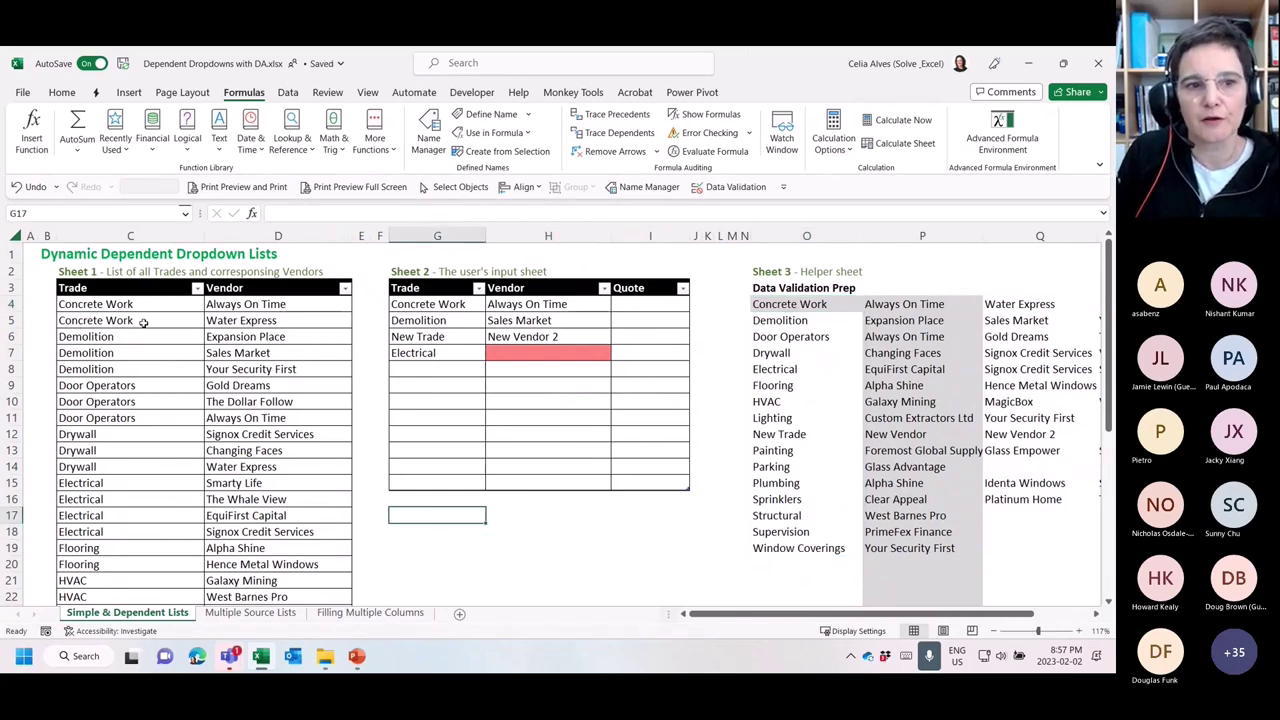
pyautogui.moveTo(115, 288); pyautogui.dragTo(244, 525)
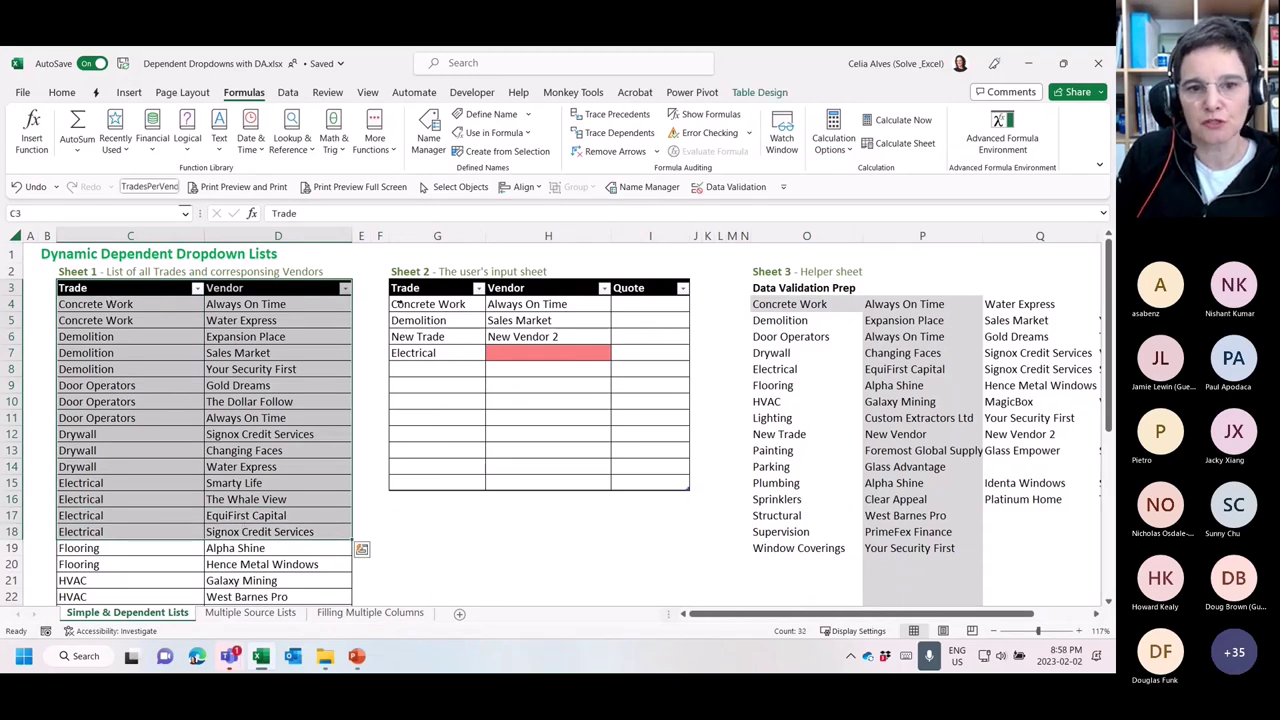
pyautogui.click(427, 275)
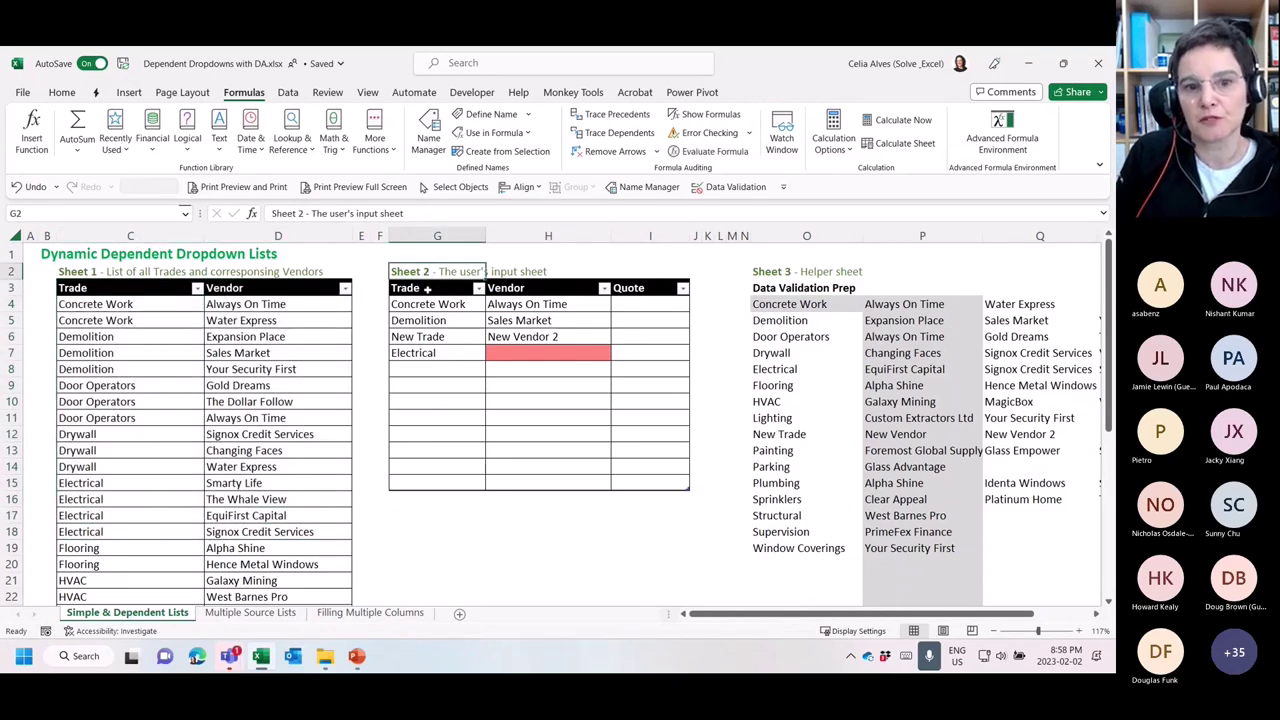
pyautogui.moveTo(430, 304); pyautogui.dragTo(634, 448)
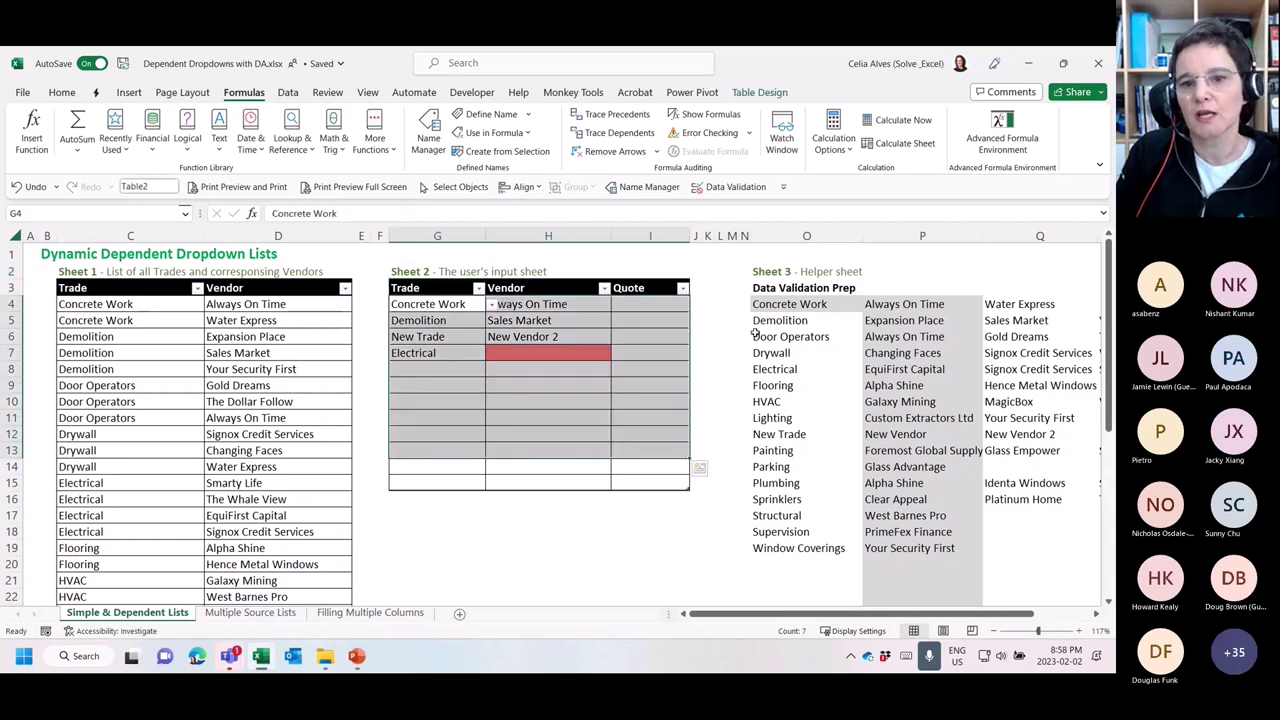
pyautogui.click(781, 276)
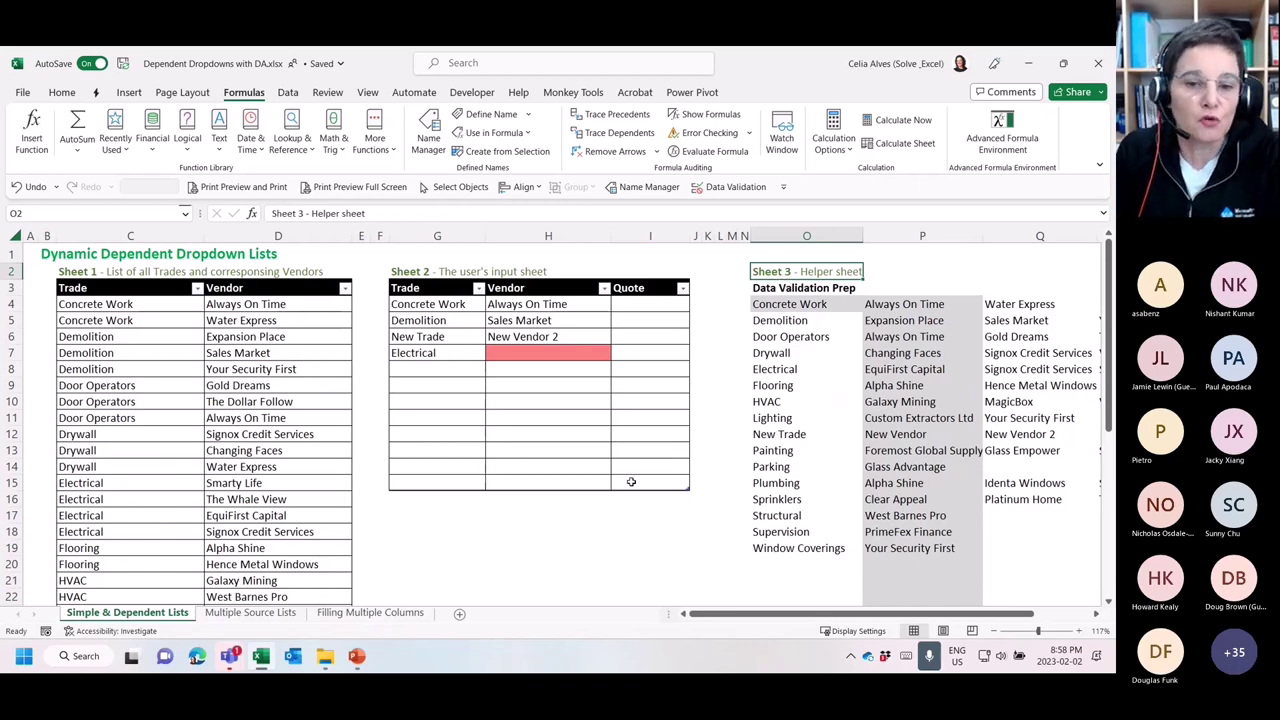
# Go to the Multiple Source Lists sheet and review the Team A and Team B tables and the score lookup formula in I5
pyautogui.click(250, 612)
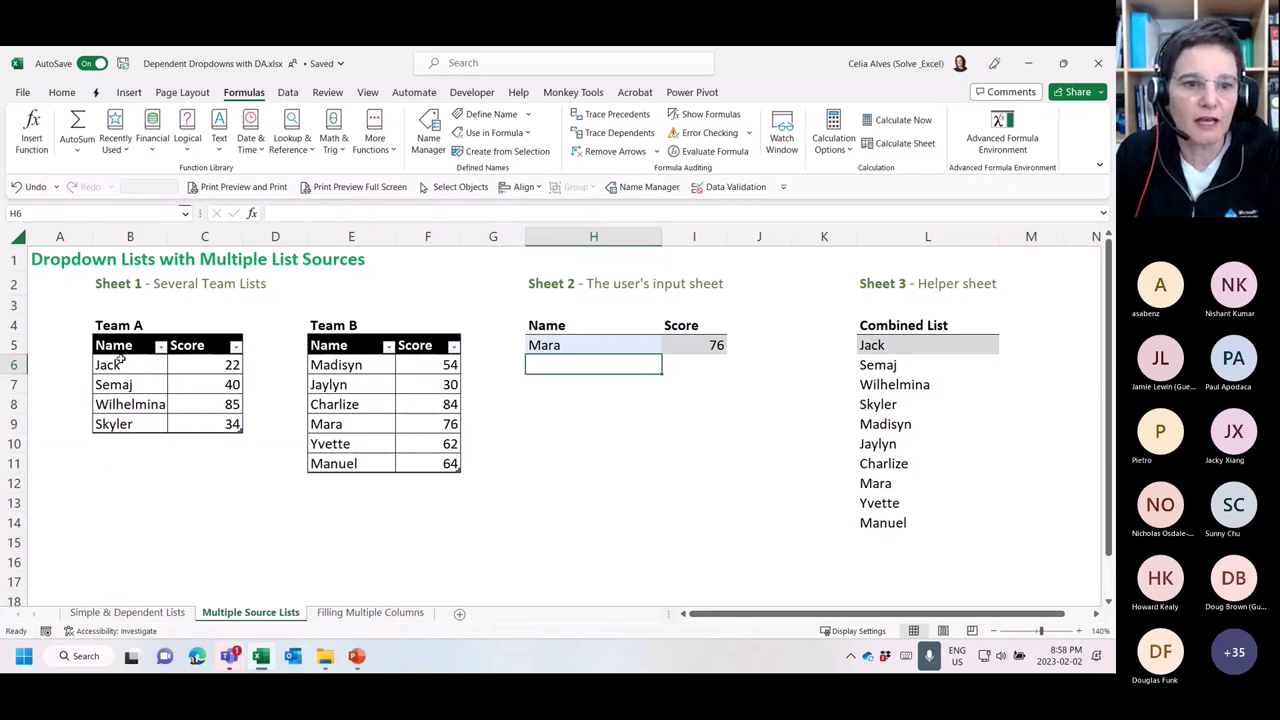
pyautogui.moveTo(110, 365); pyautogui.dragTo(200, 424)
pyautogui.moveTo(370, 365); pyautogui.dragTo(417, 463)
pyautogui.click(563, 350)
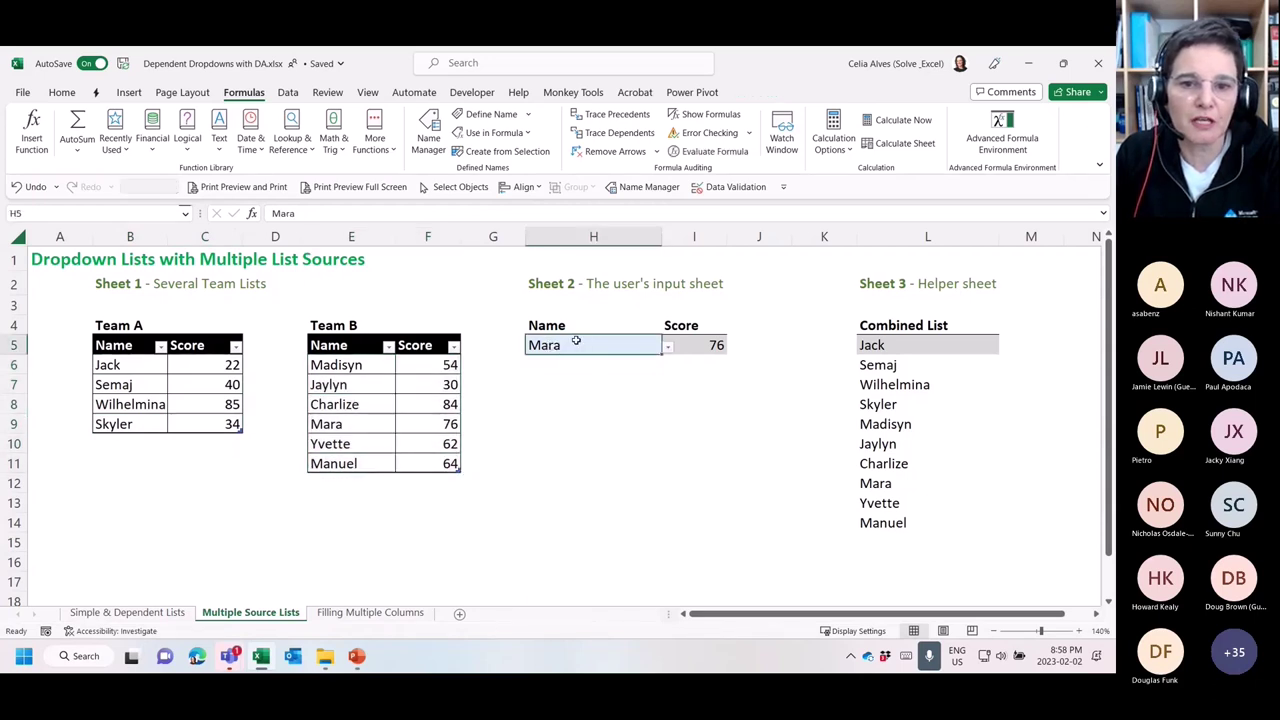
pyautogui.click(675, 348)
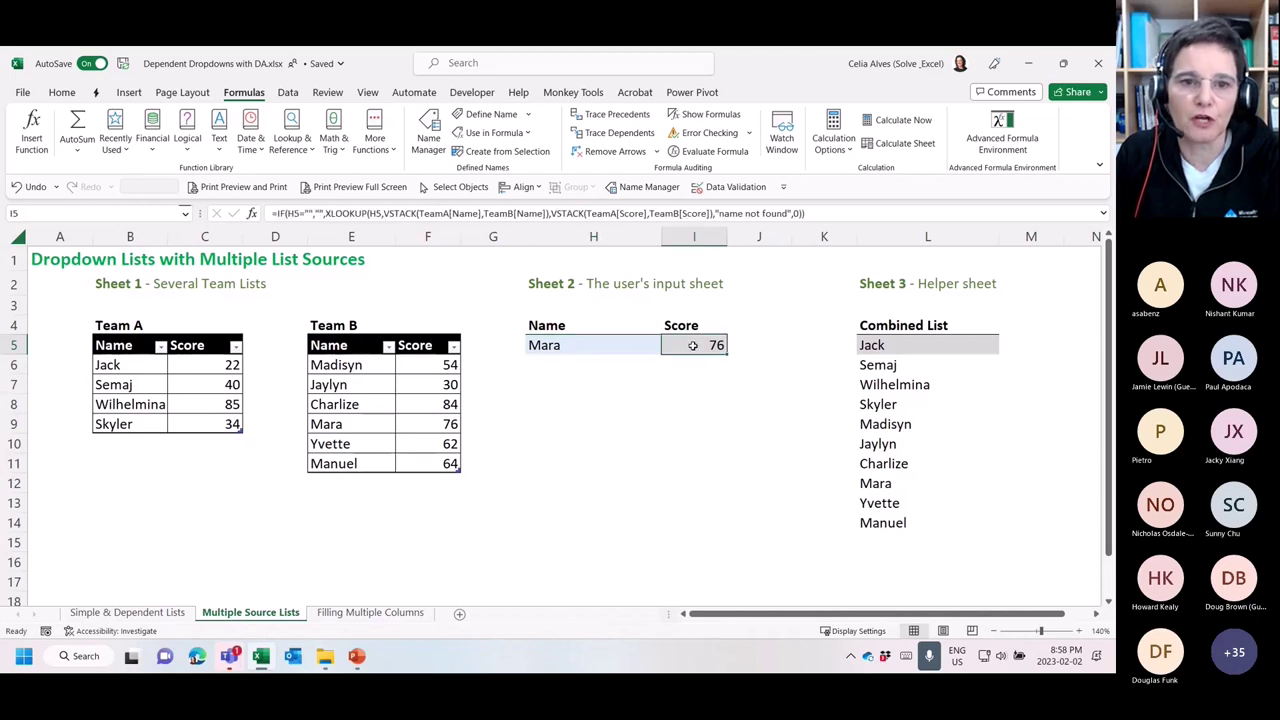
# Look through the names offered by the H5 dropdown in the user's input area without changing the selection
pyautogui.click(607, 347)
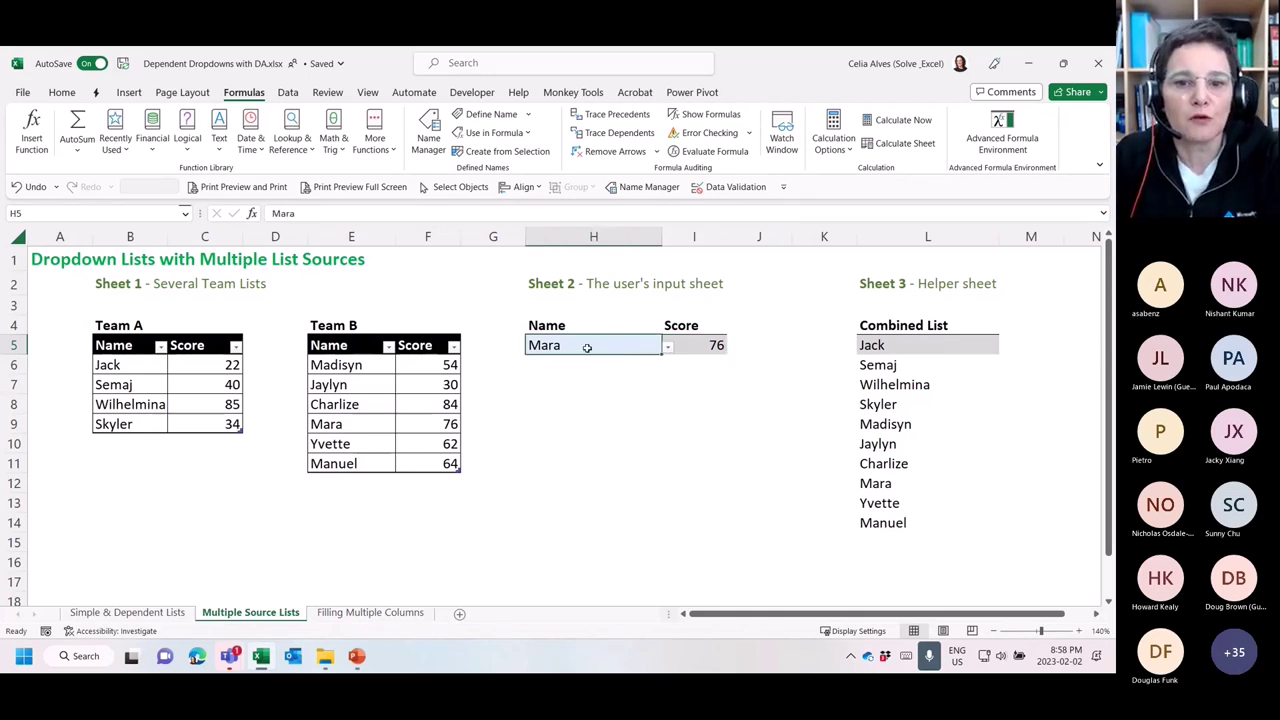
pyautogui.click(666, 347)
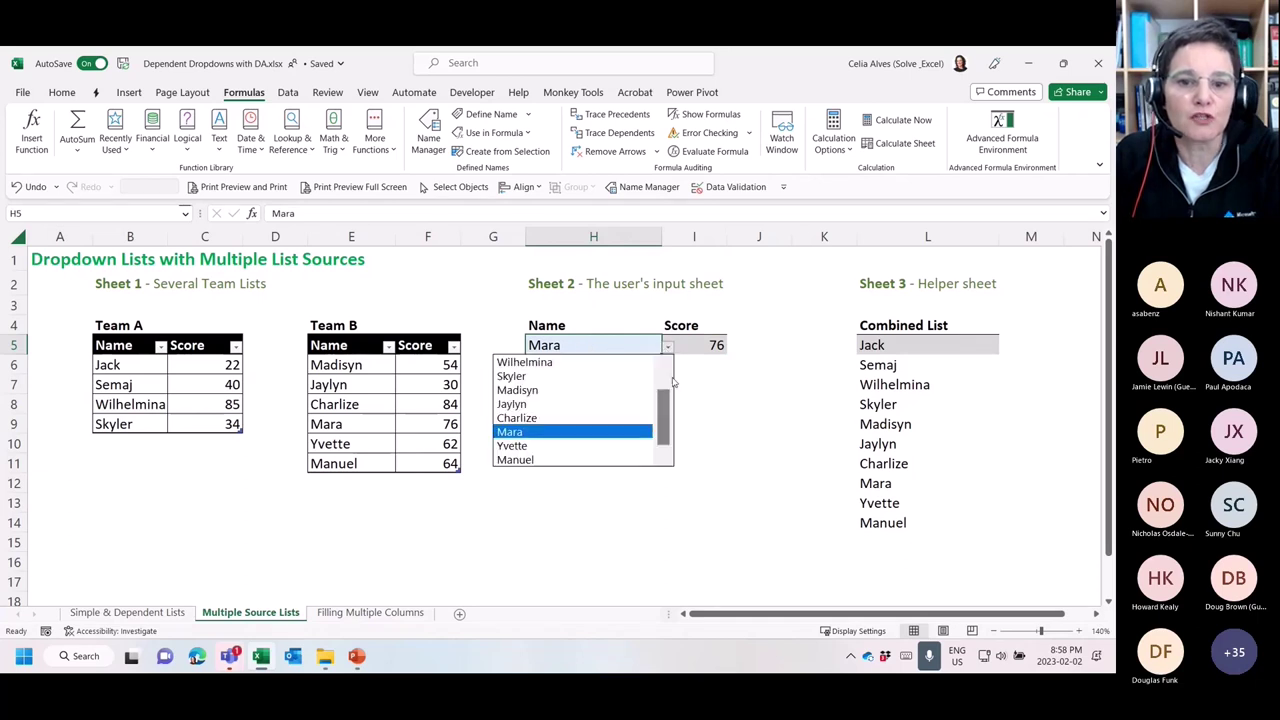
pyautogui.scroll(1, 665, 415)
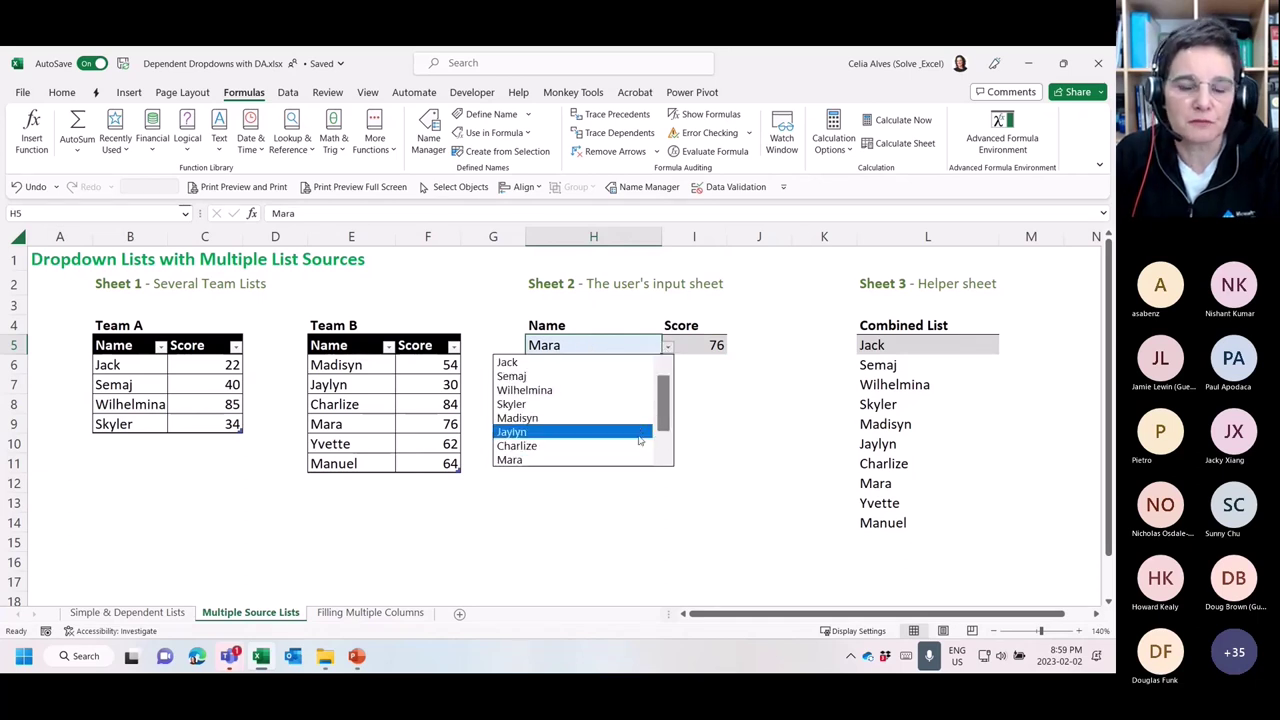
pyautogui.click(603, 354)
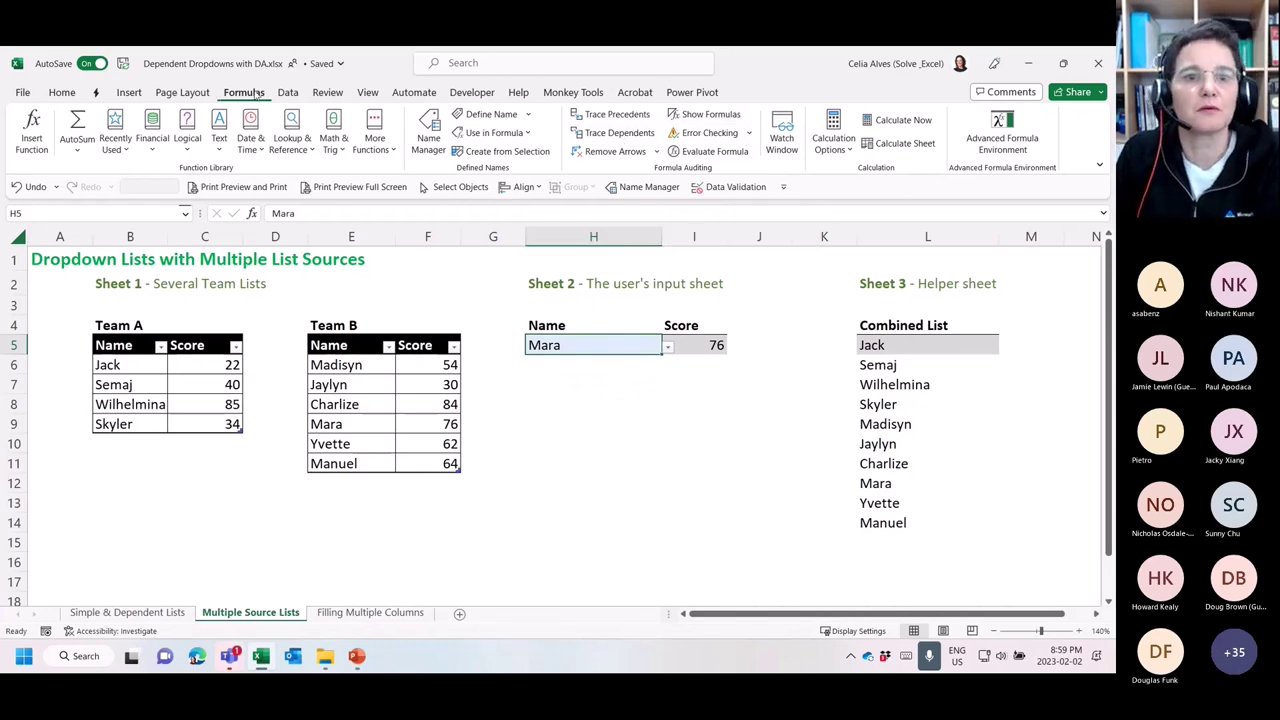
# Inspect the data validation settings of H5, focusing on the list source =CombinedLists#, and keep them as they are
pyautogui.click(288, 92)
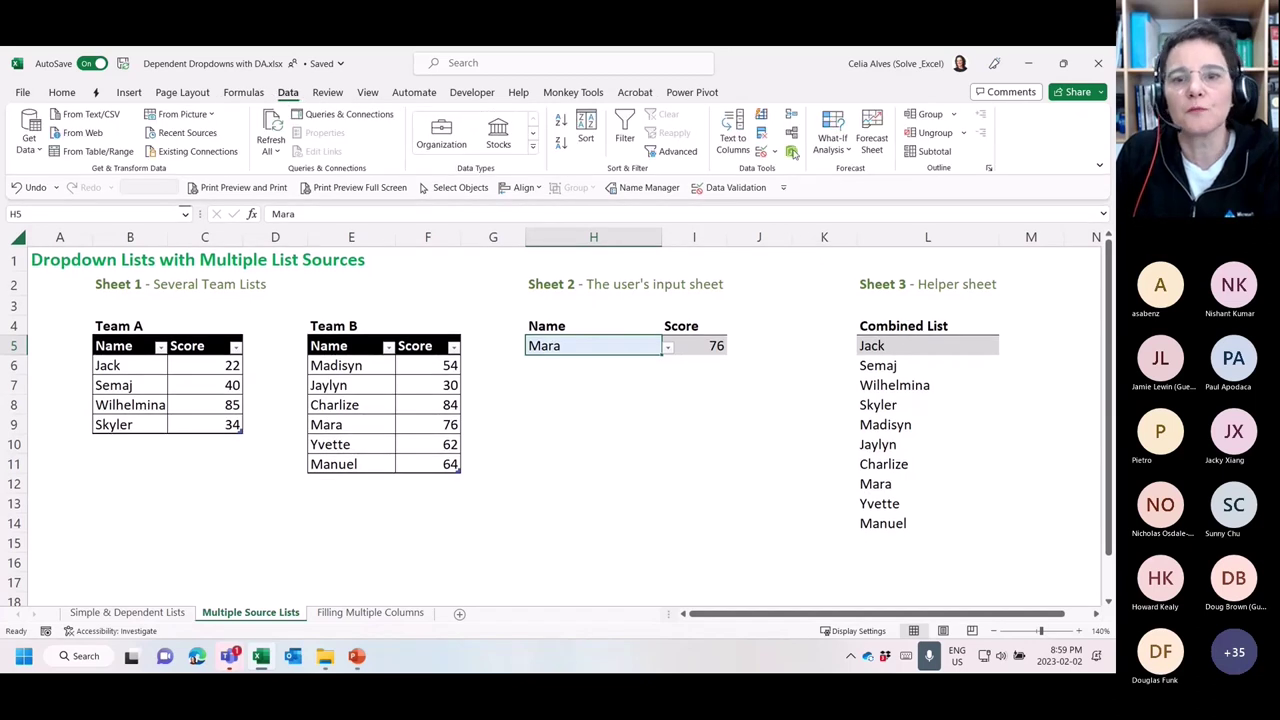
pyautogui.click(761, 150)
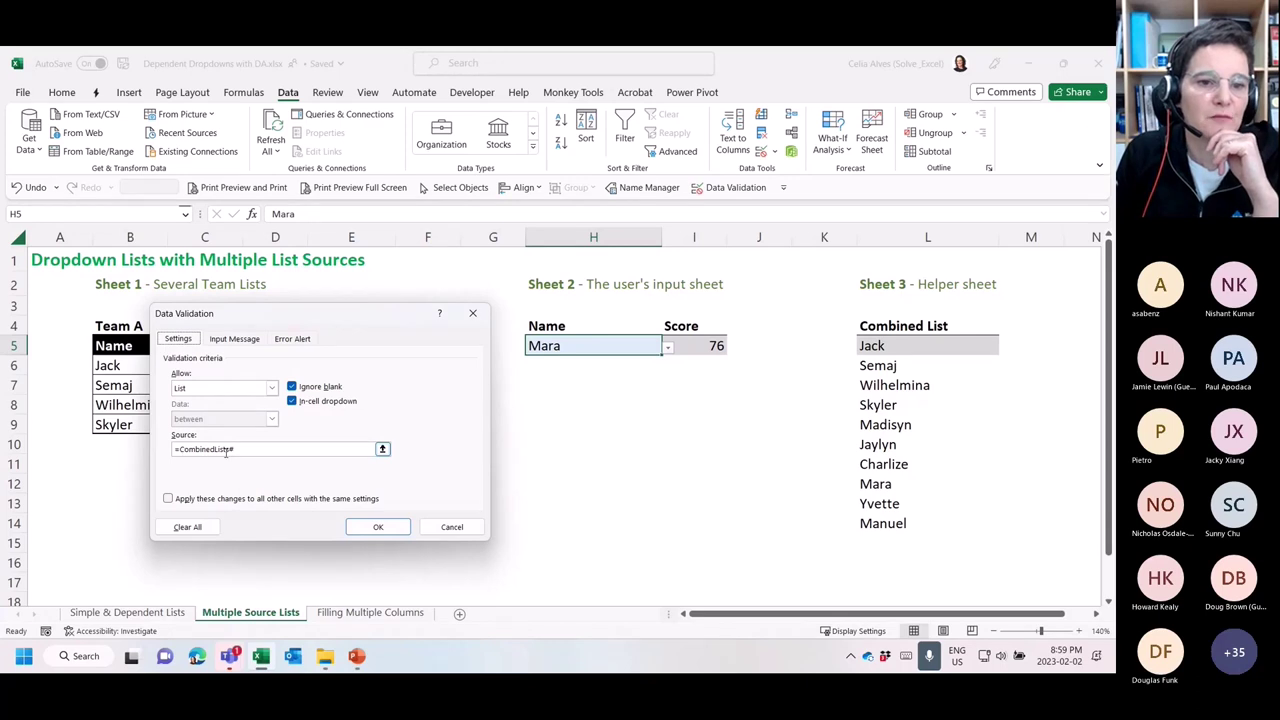
pyautogui.click(233, 450)
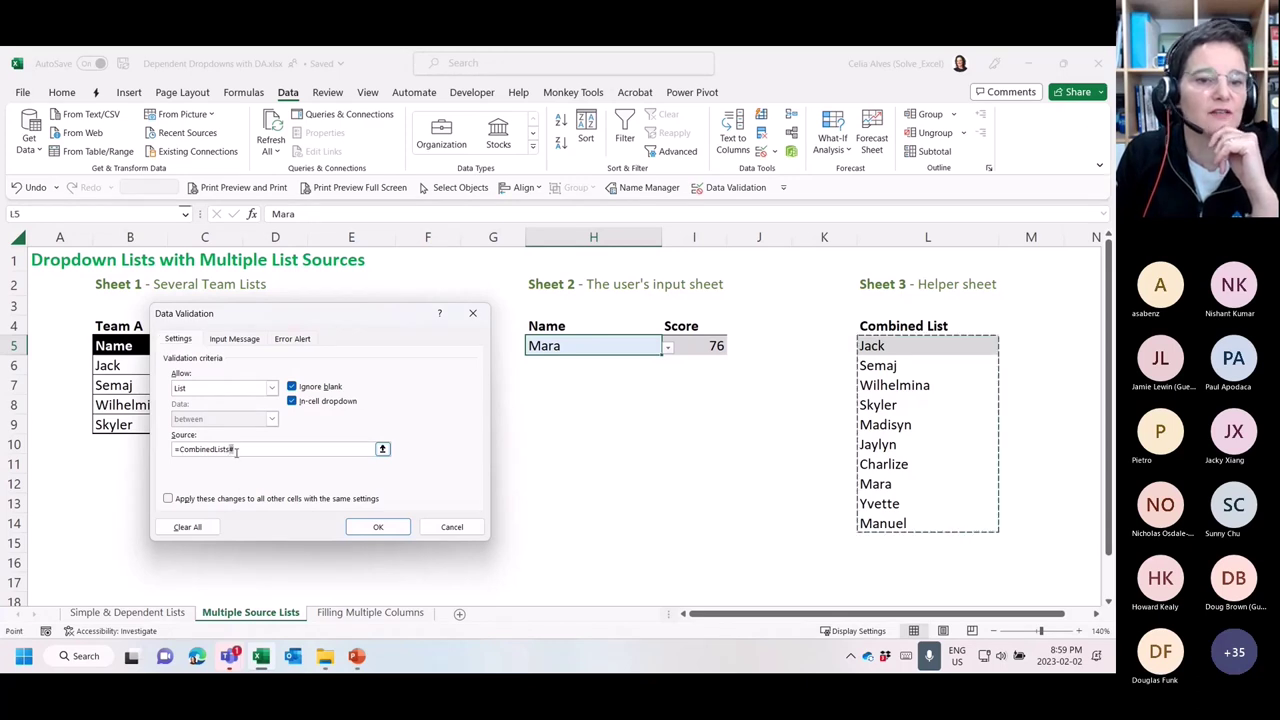
pyautogui.click(249, 450)
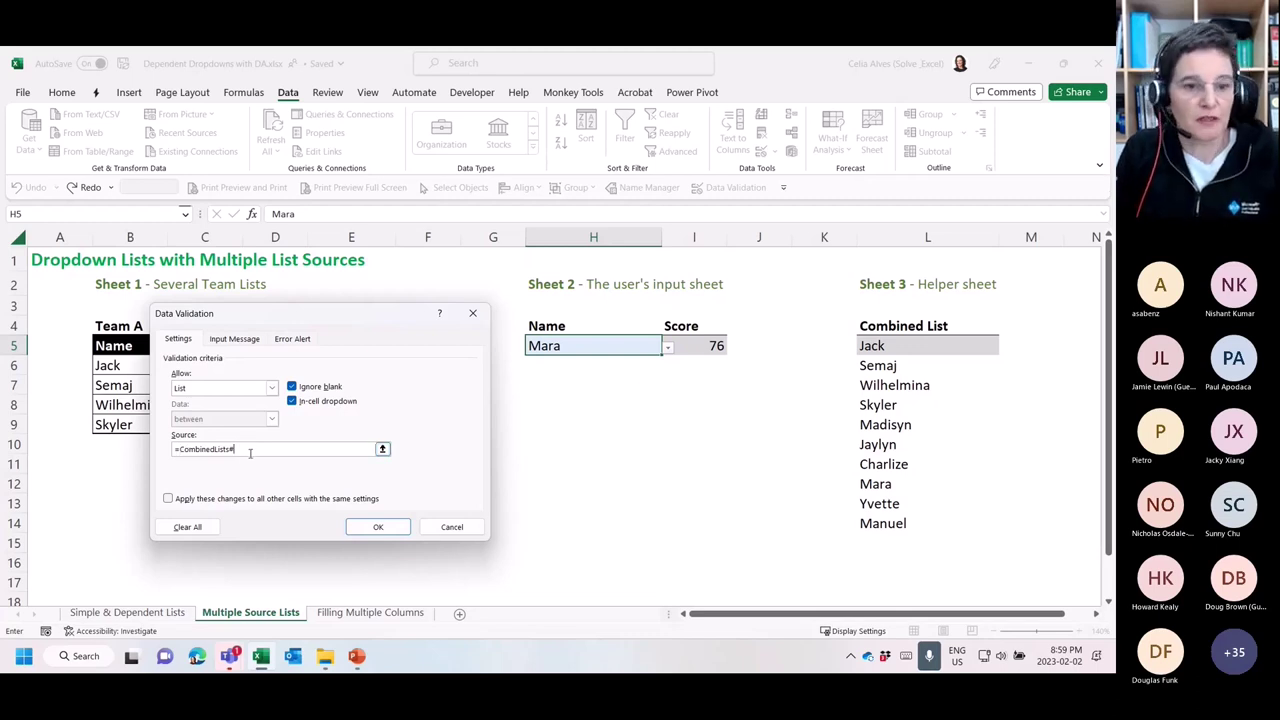
pyautogui.click(388, 527)
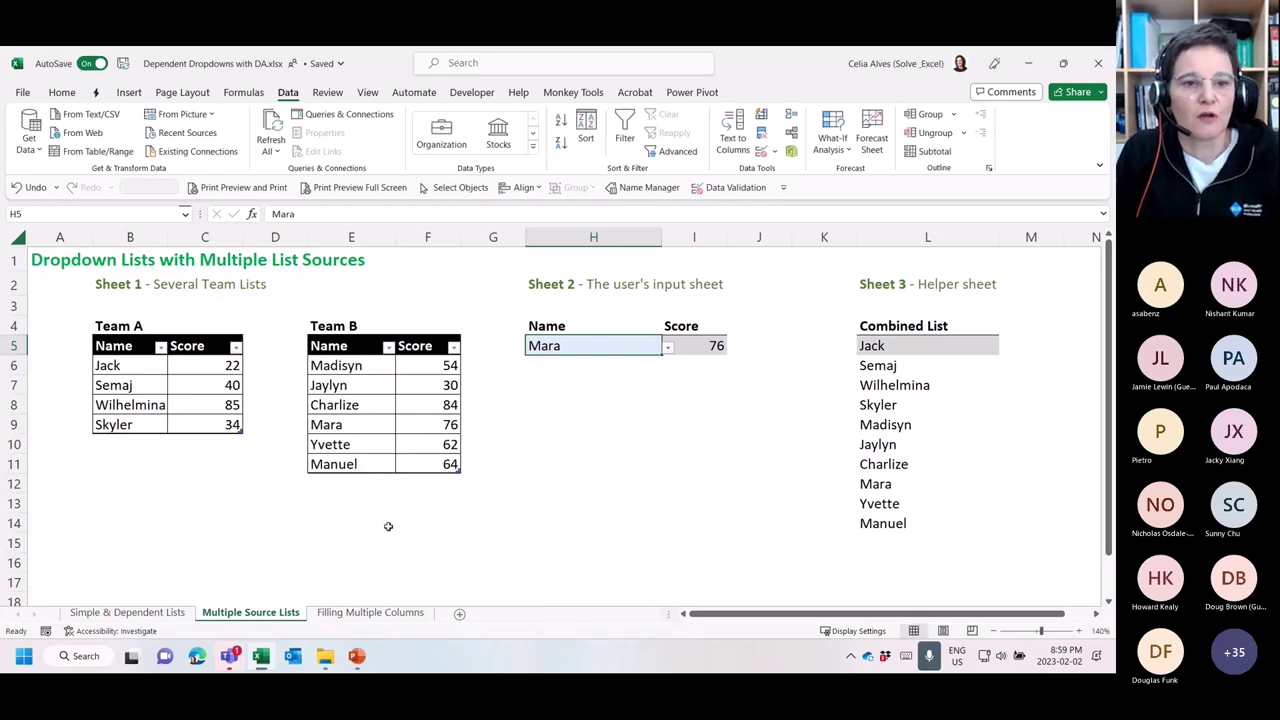
# Go to the CombinedLists named cell and examine its VSTACK formula that stacks the Name columns of TeamA and TeamB
pyautogui.click(69, 214)
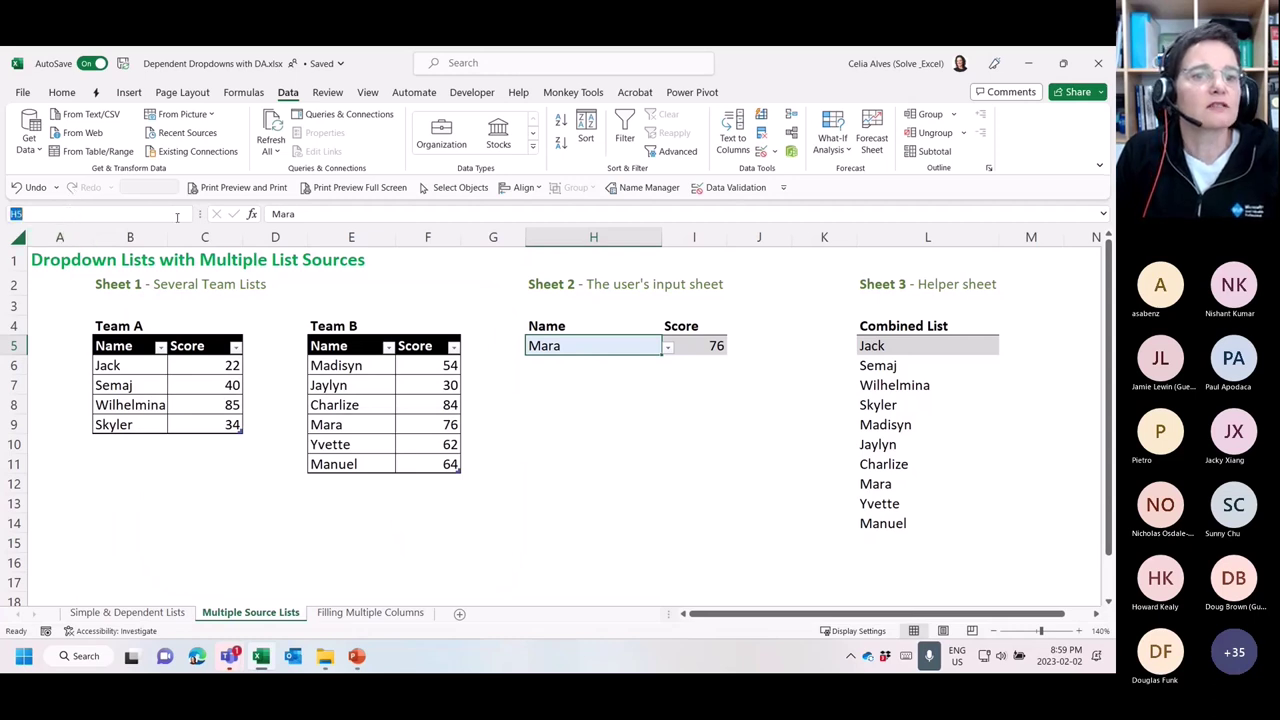
pyautogui.click(190, 214)
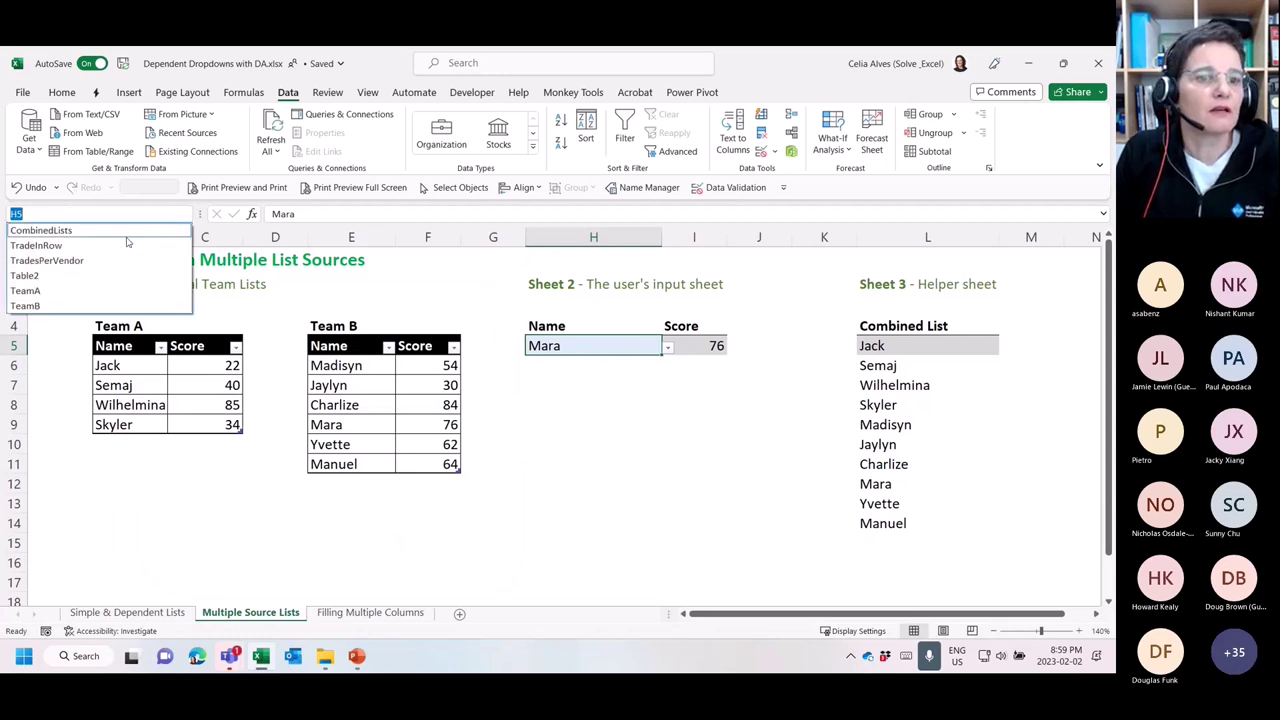
pyautogui.click(124, 231)
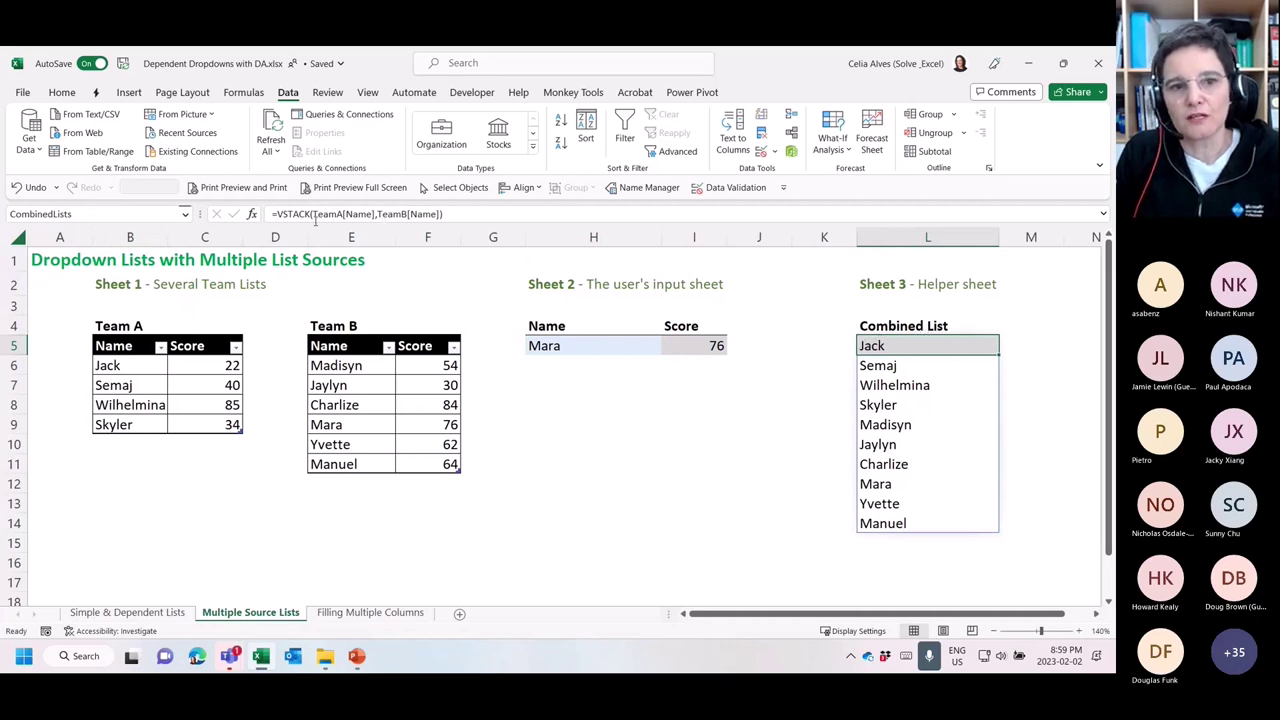
pyautogui.doubleClick(936, 349)
pyautogui.click(961, 370)
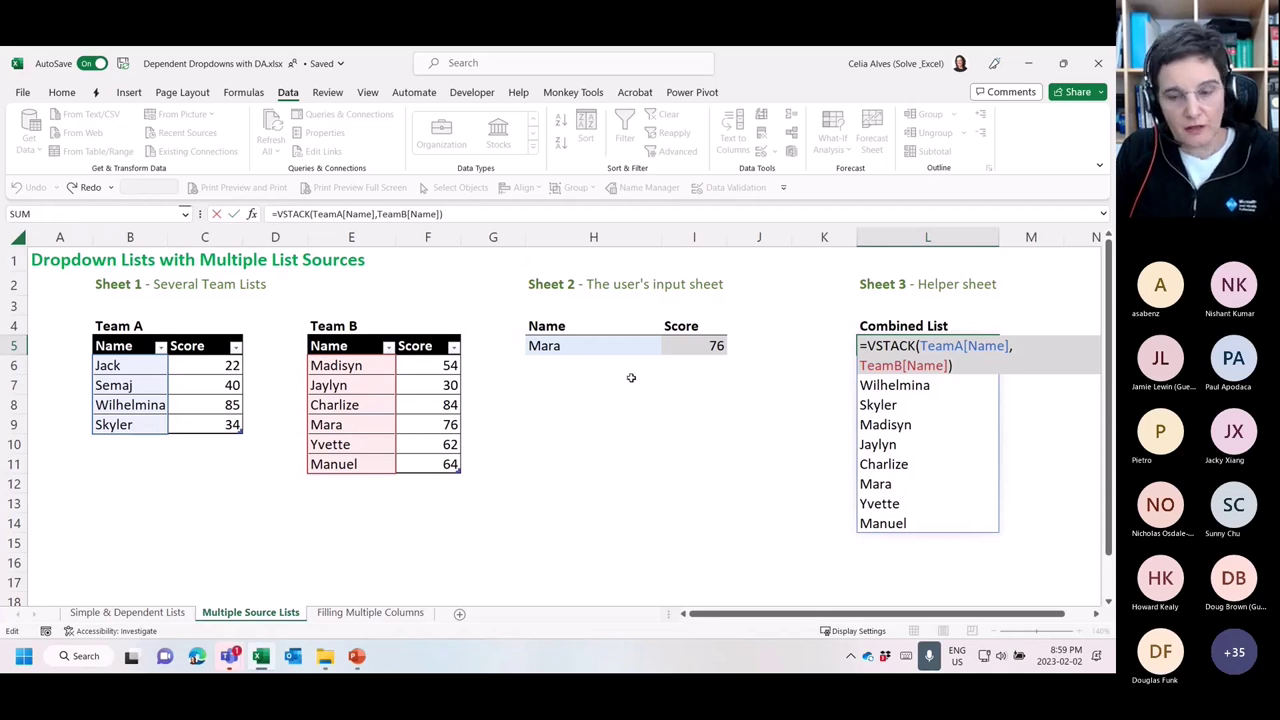
pyautogui.press('Return')
pyautogui.click(880, 345)
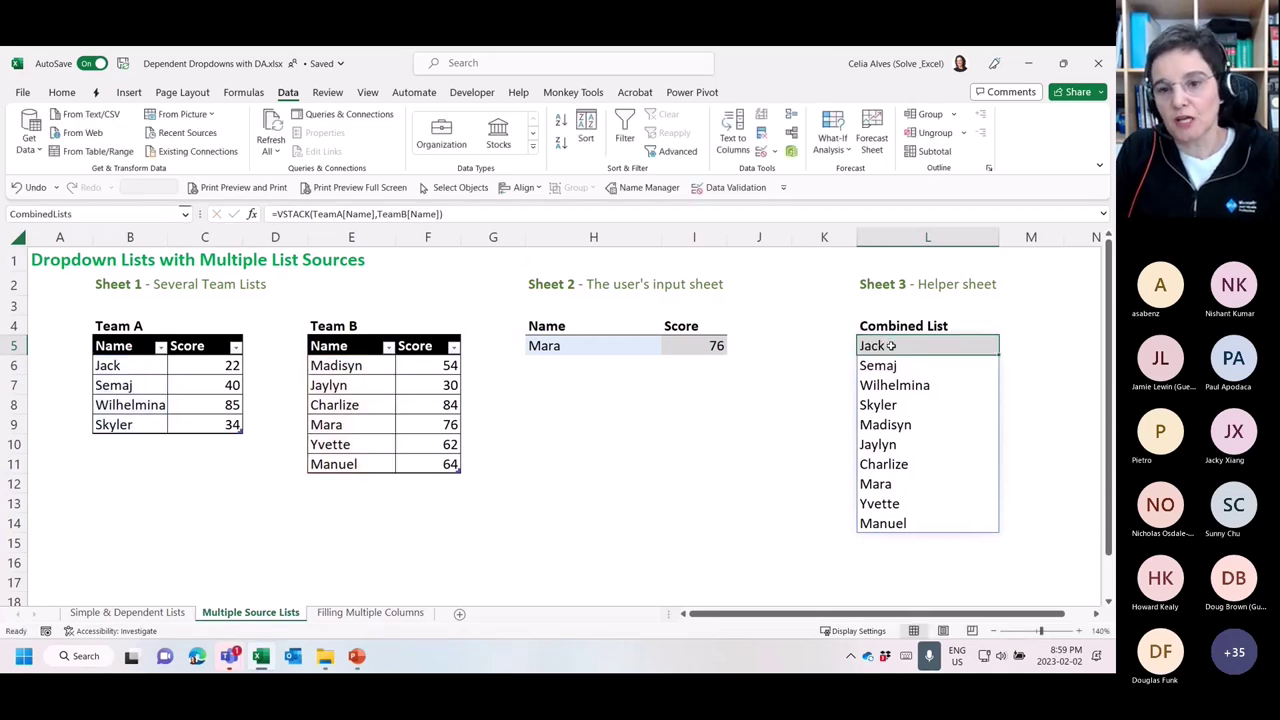
# Choose Team B's fifth name from the dropdown in H5
pyautogui.click(576, 348)
pyautogui.click(666, 349)
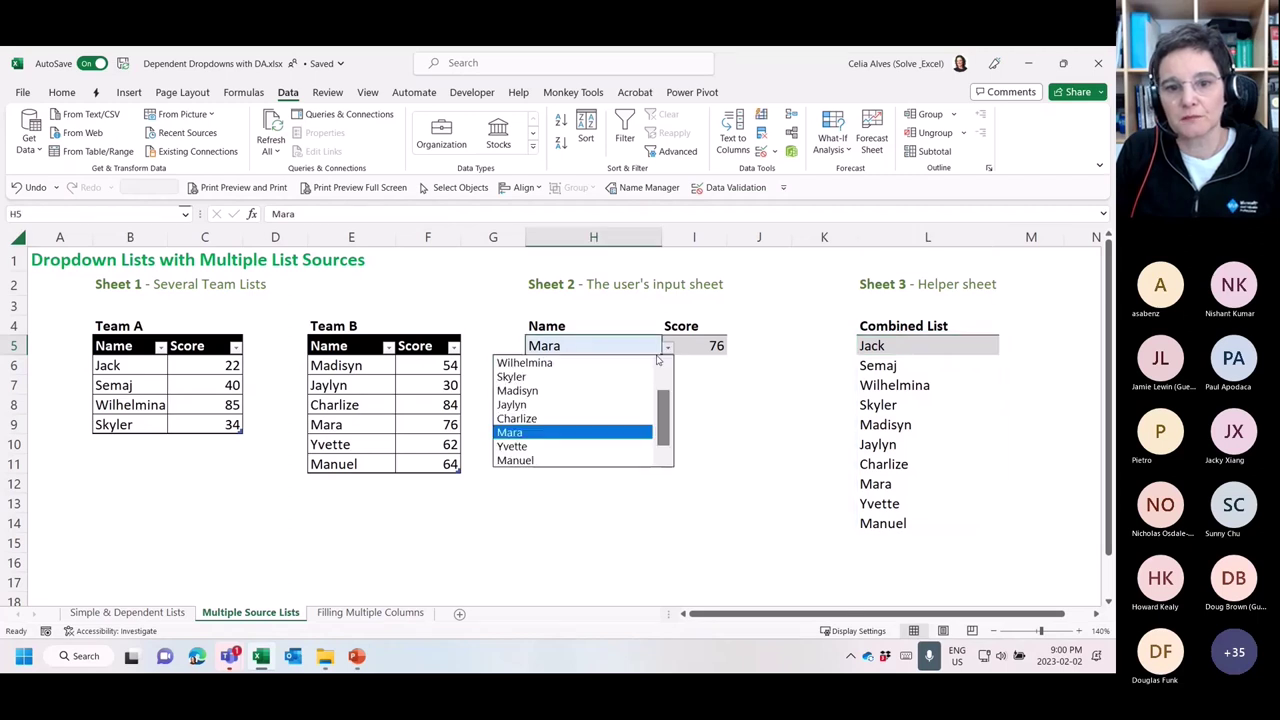
pyautogui.click(610, 444)
# Examine the XLOOKUP formula in I5, focusing on its VSTACK name and score arrays, and leave it as it is
pyautogui.click(684, 348)
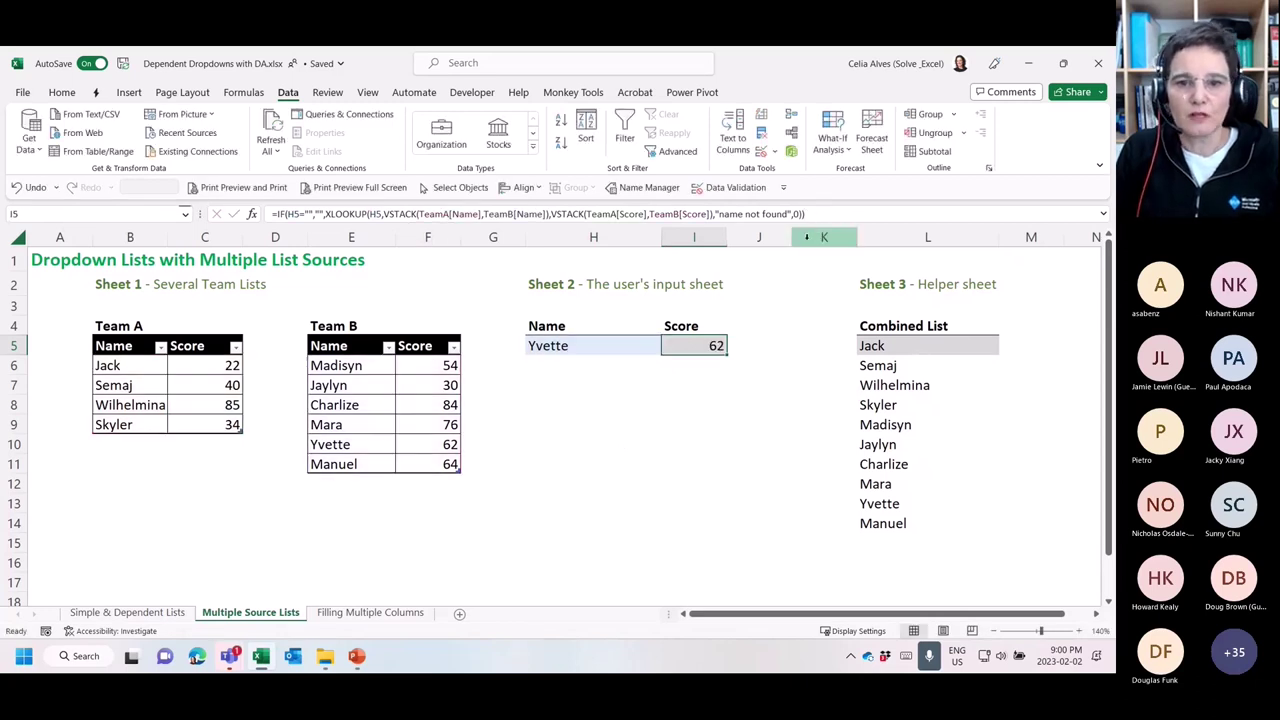
pyautogui.doubleClick(726, 346)
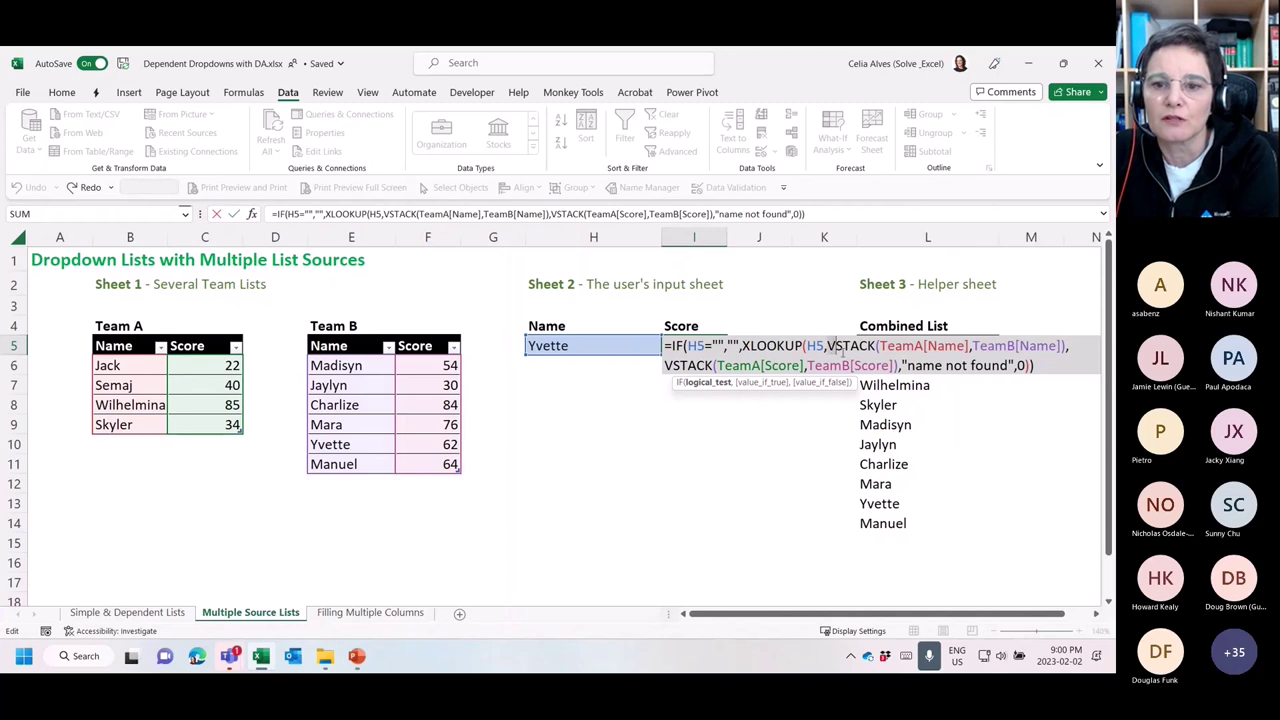
pyautogui.click(1061, 345)
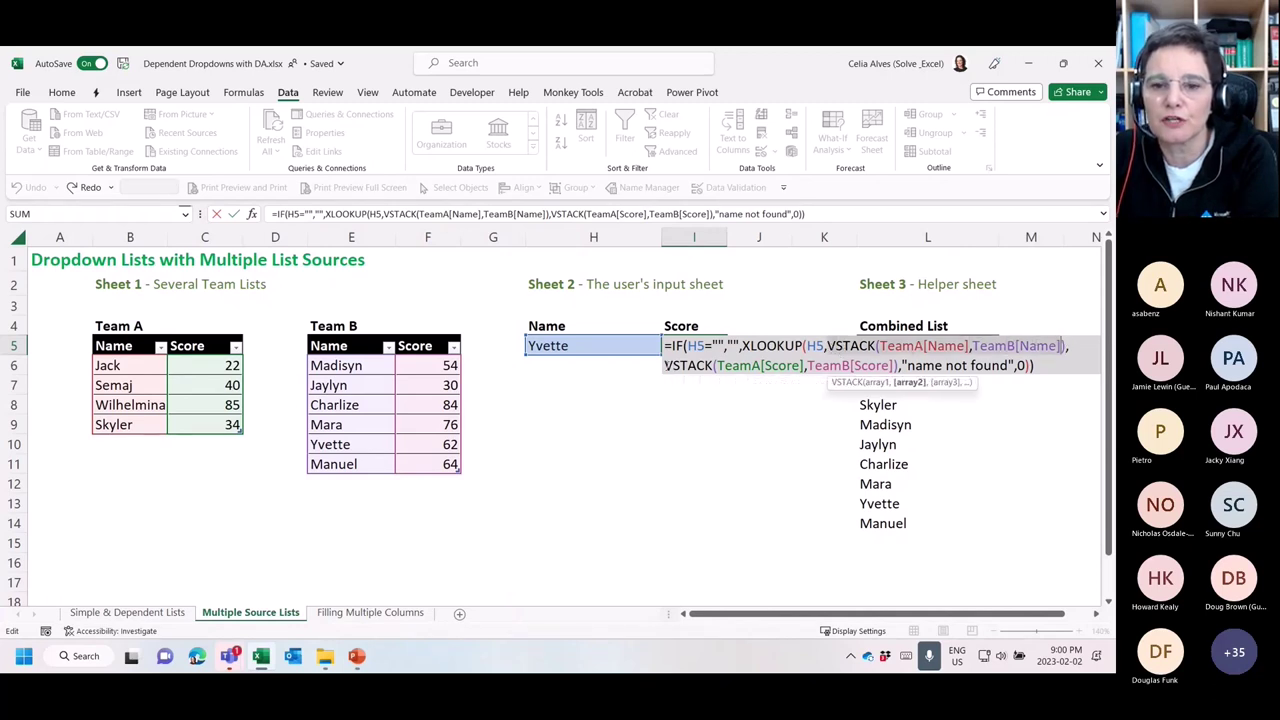
pyautogui.click(893, 365)
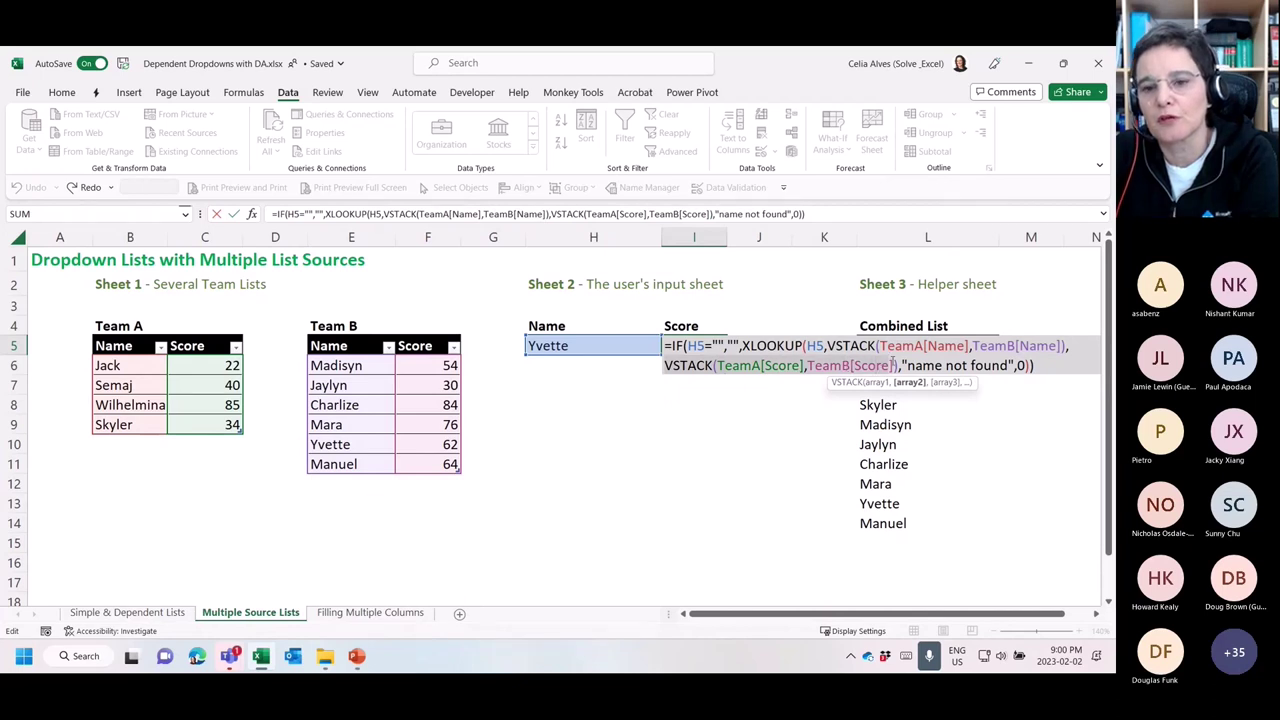
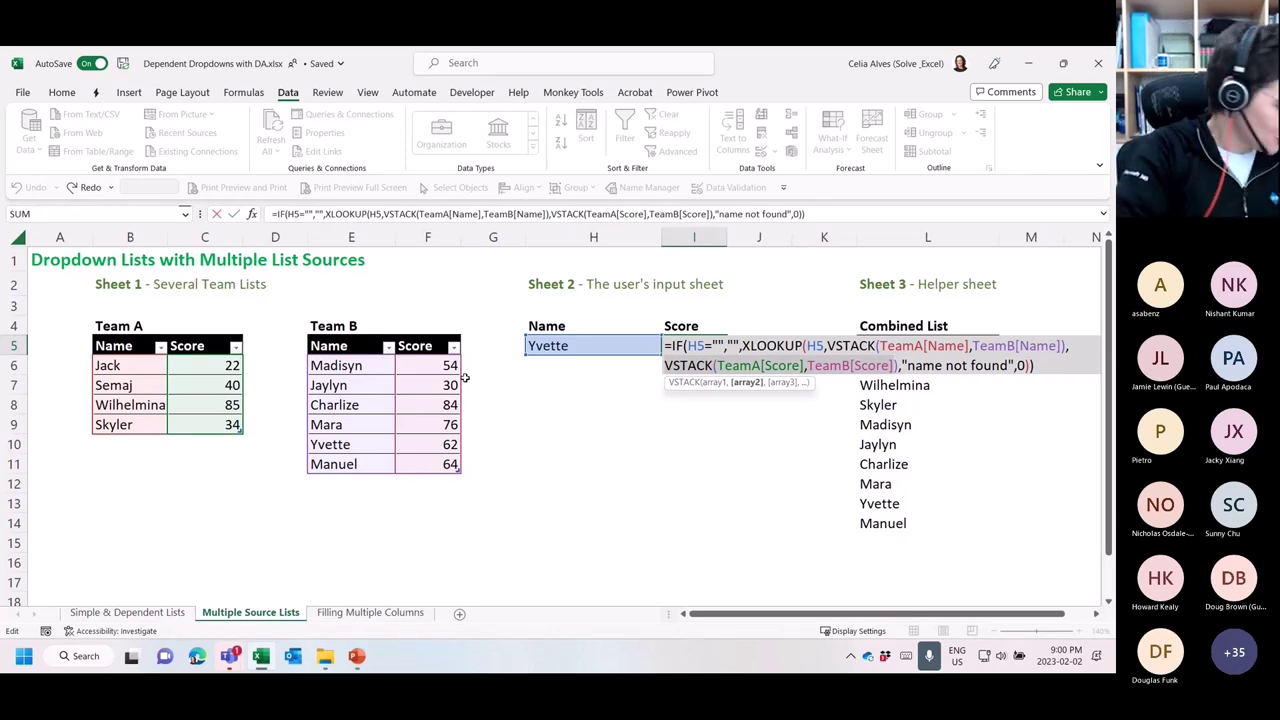
pyautogui.hotkey('ctrl', 'Return')
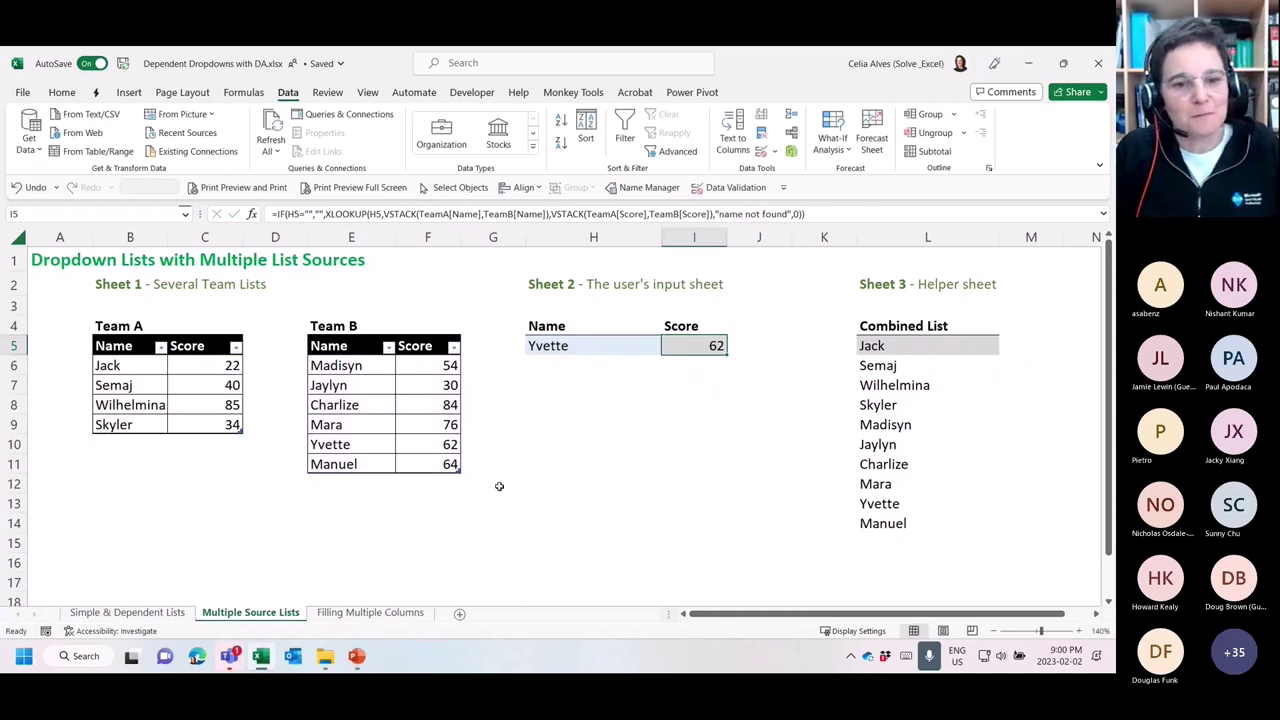
# Go to the Filling Multiple Columns sheet and open the DropDown - TEXTSPLIT2 workbook it refers to
pyautogui.click(365, 614)
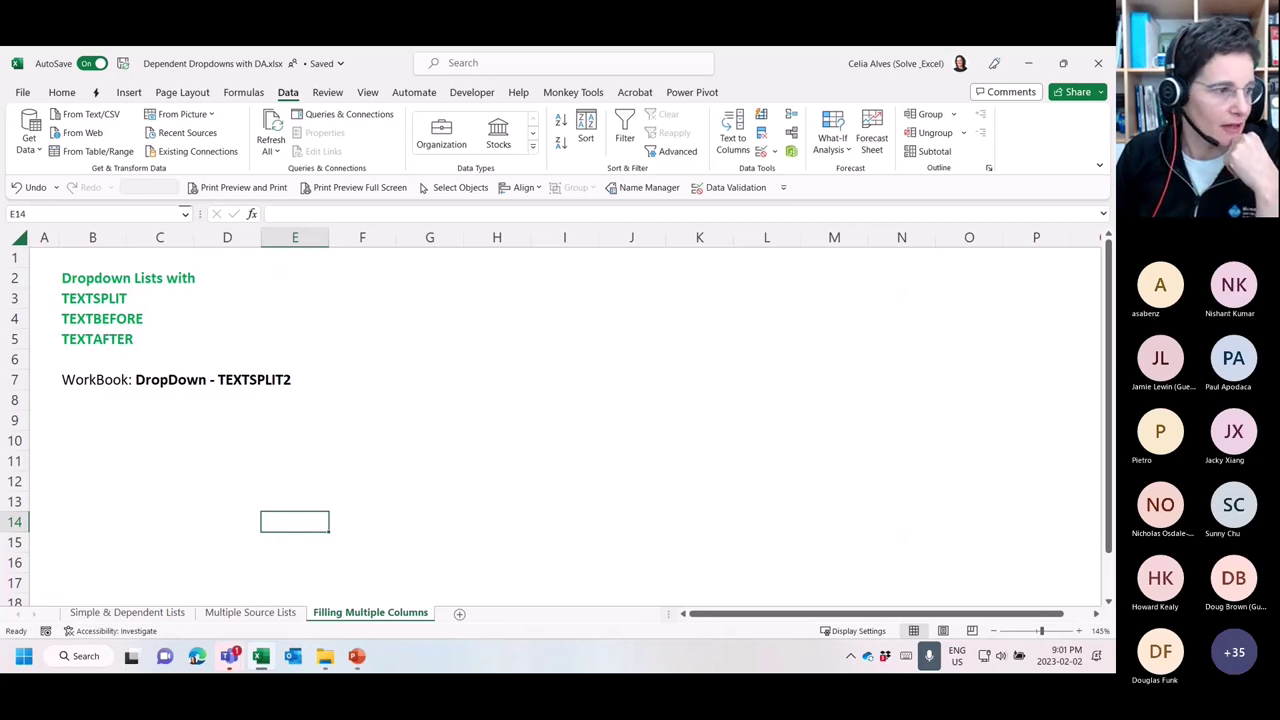
pyautogui.hotkey('alt', 'Tab')
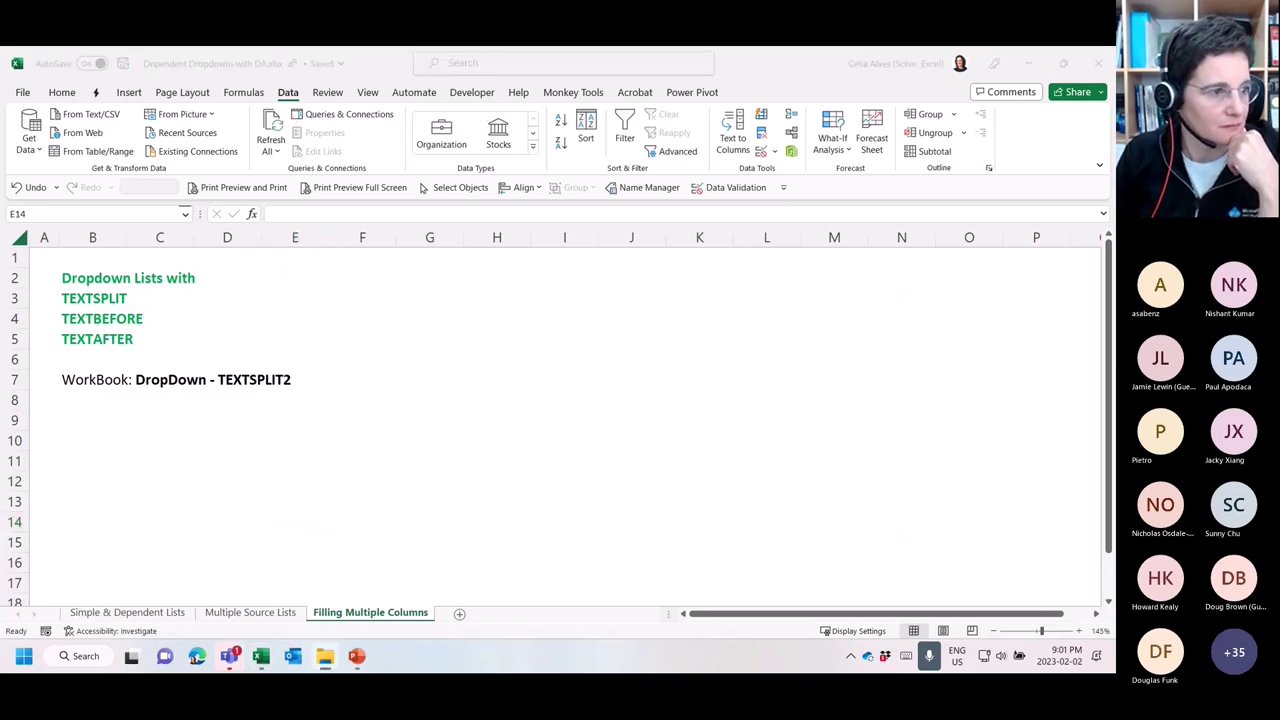
pyautogui.click(937, 91)
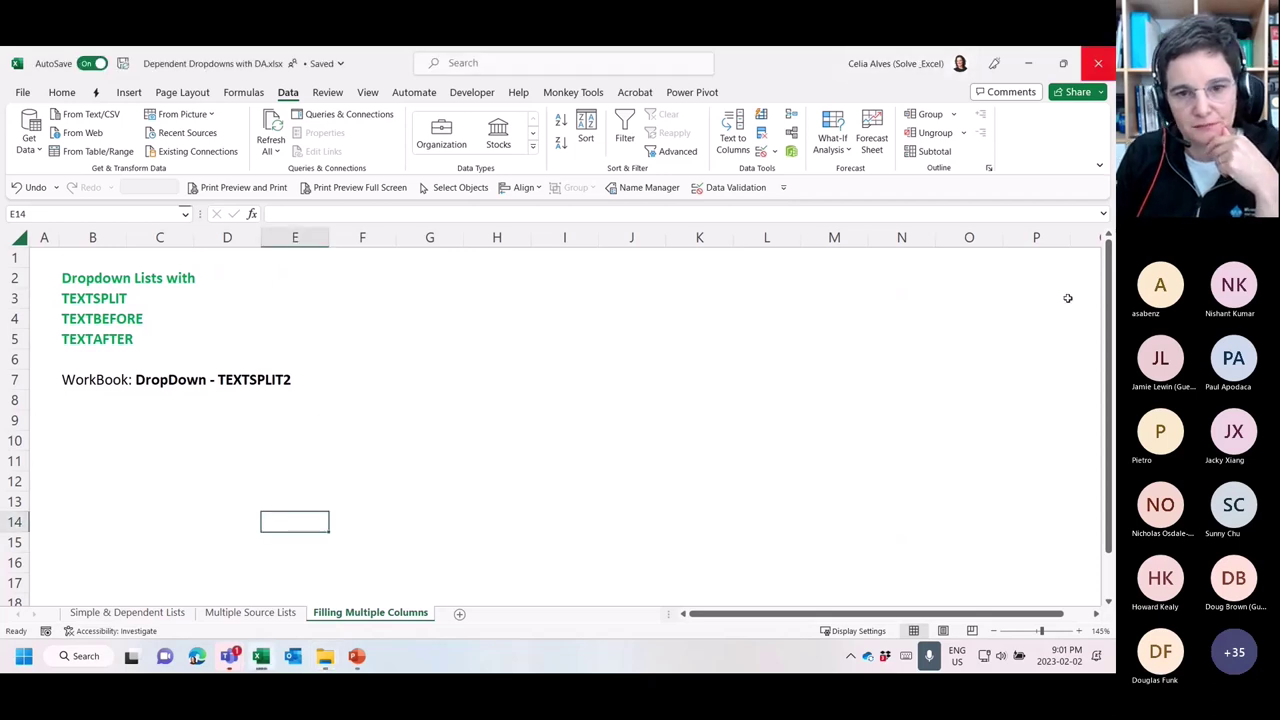
pyautogui.click(434, 440)
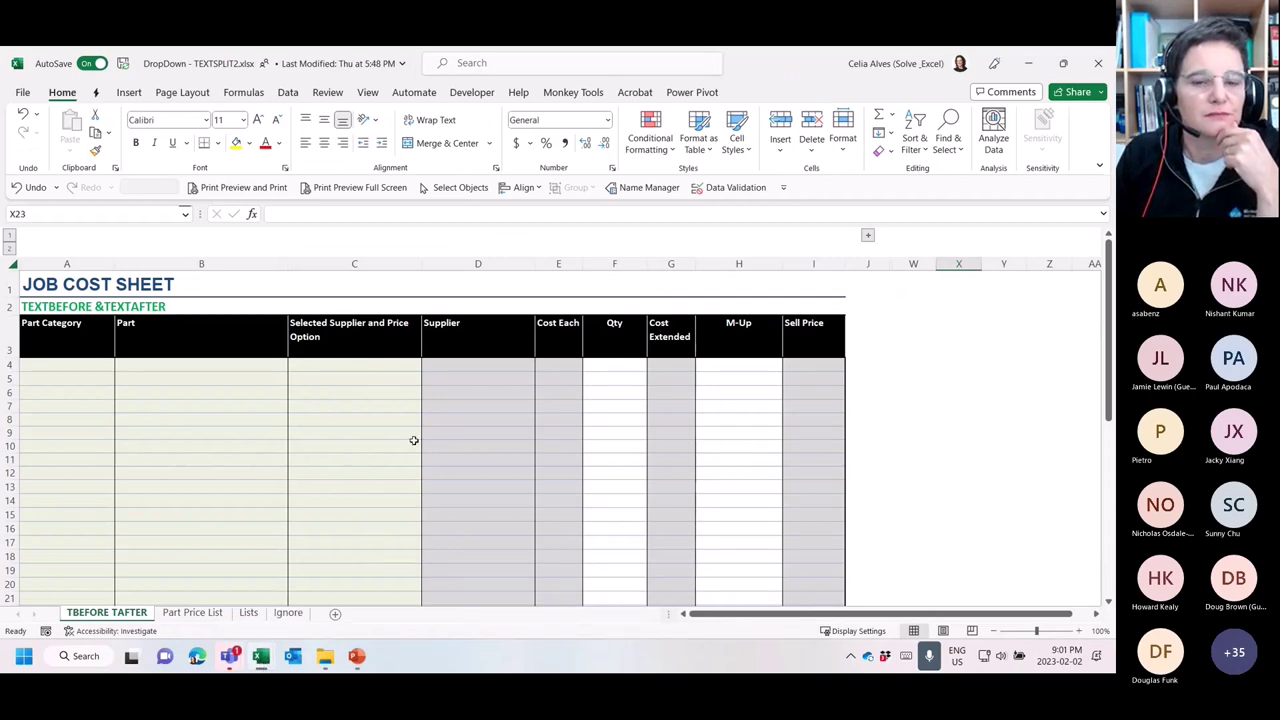
# Close the Dependent Dropdowns with DA workbook and display the DropDown - TEXTSPLIT2 workbook full screen
pyautogui.doubleClick(801, 65)
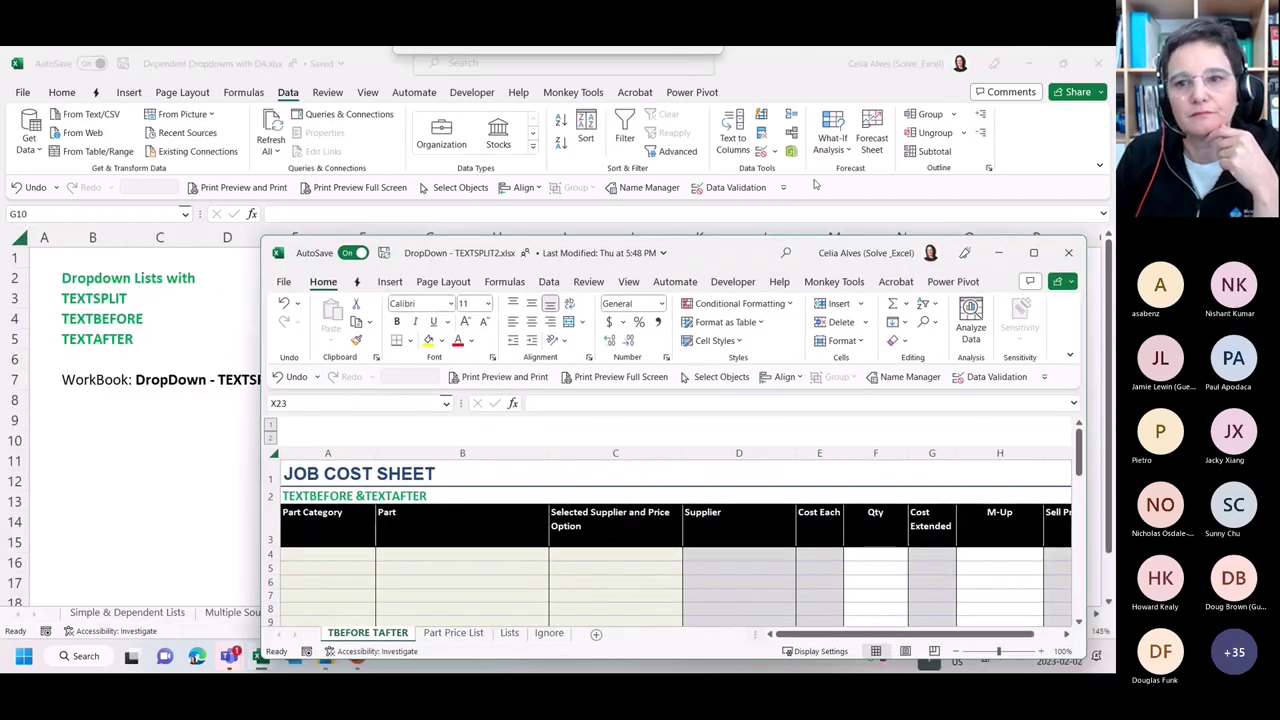
pyautogui.click(1085, 64)
pyautogui.click(1098, 63)
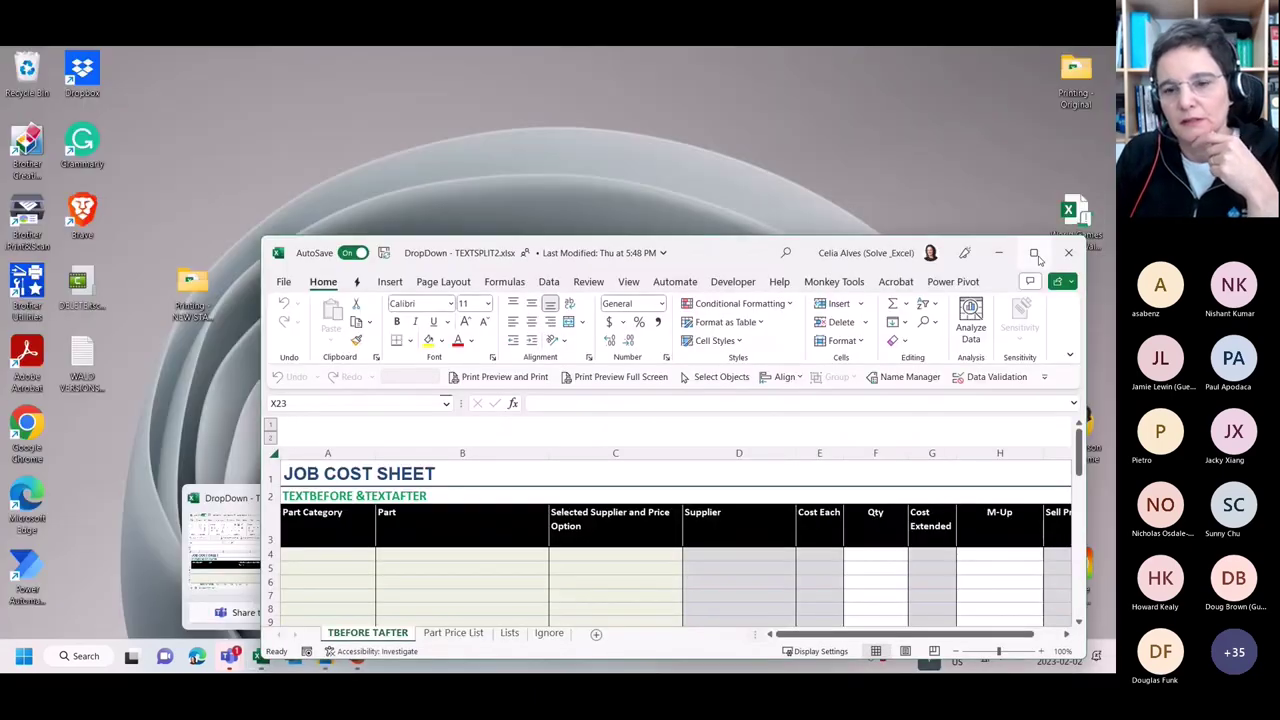
pyautogui.click(1035, 254)
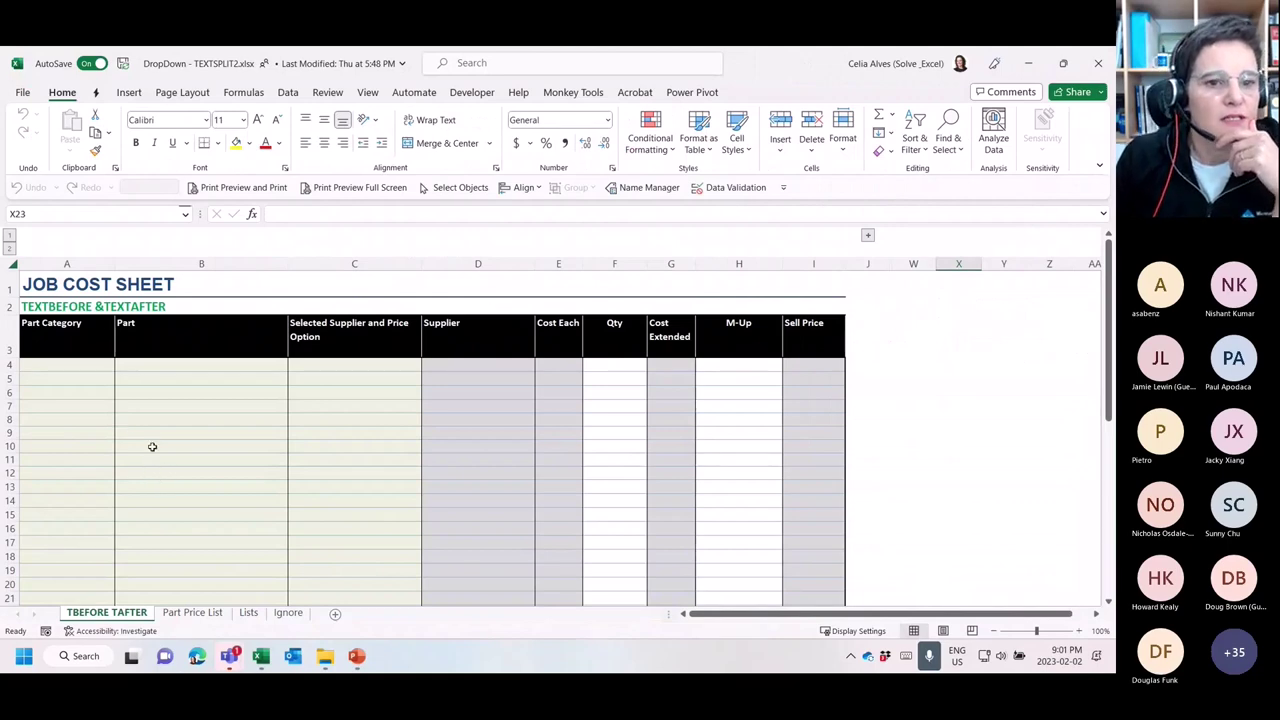
# Try Consumables as the first row's Part Category in the job cost sheet and look at the parts offered in B4
pyautogui.scroll(-1, 143, 412)
pyautogui.scroll(1, 143, 412)
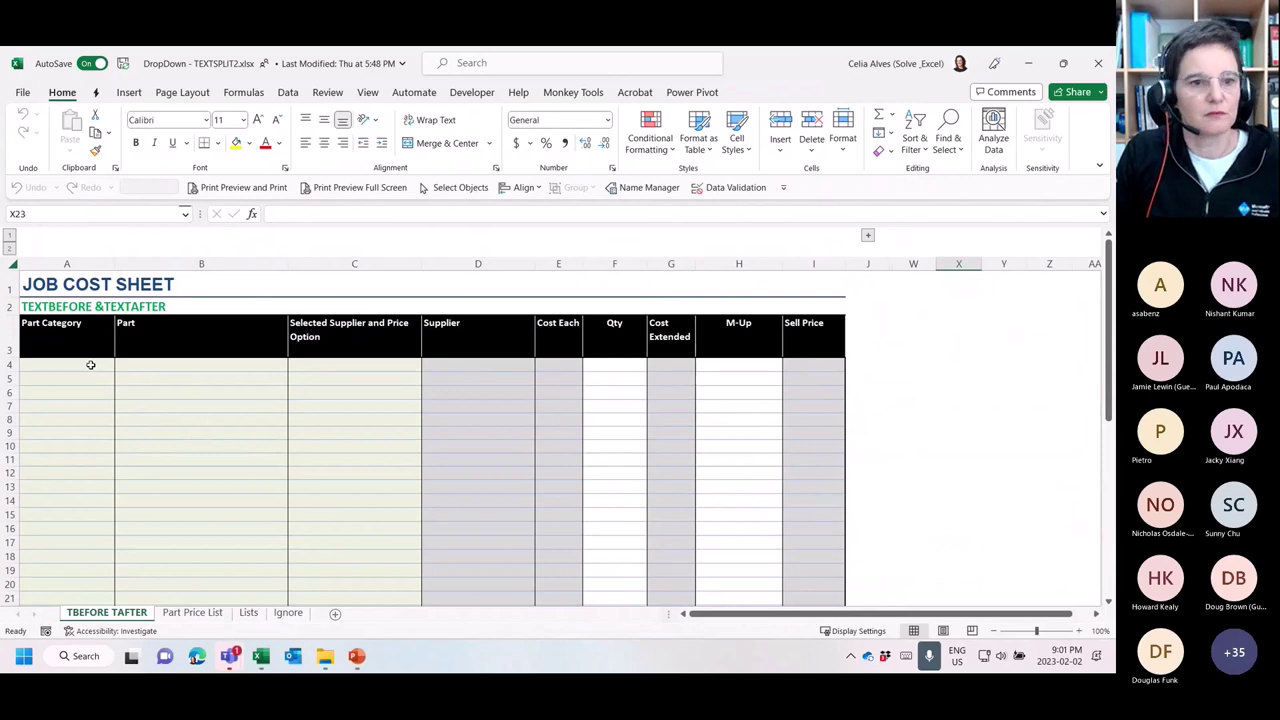
pyautogui.scroll(2, 291, 460)
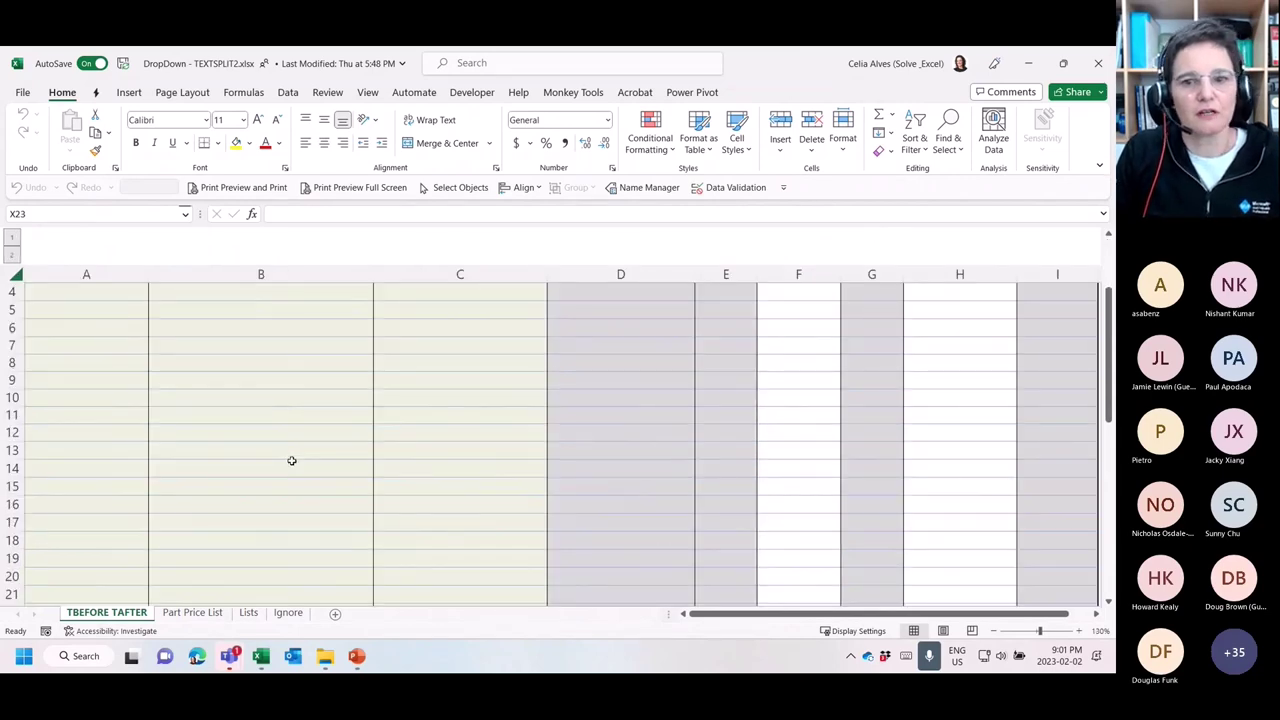
pyautogui.scroll(-1, 291, 460)
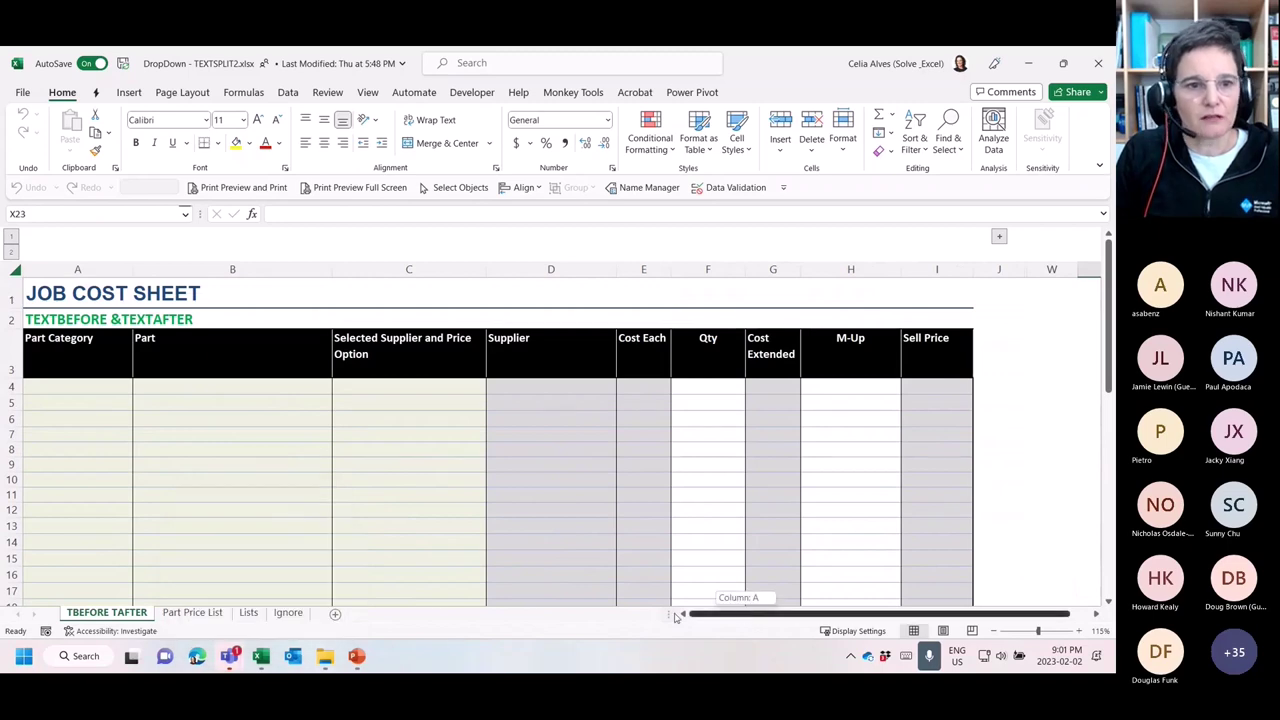
pyautogui.click(89, 387)
pyautogui.click(139, 388)
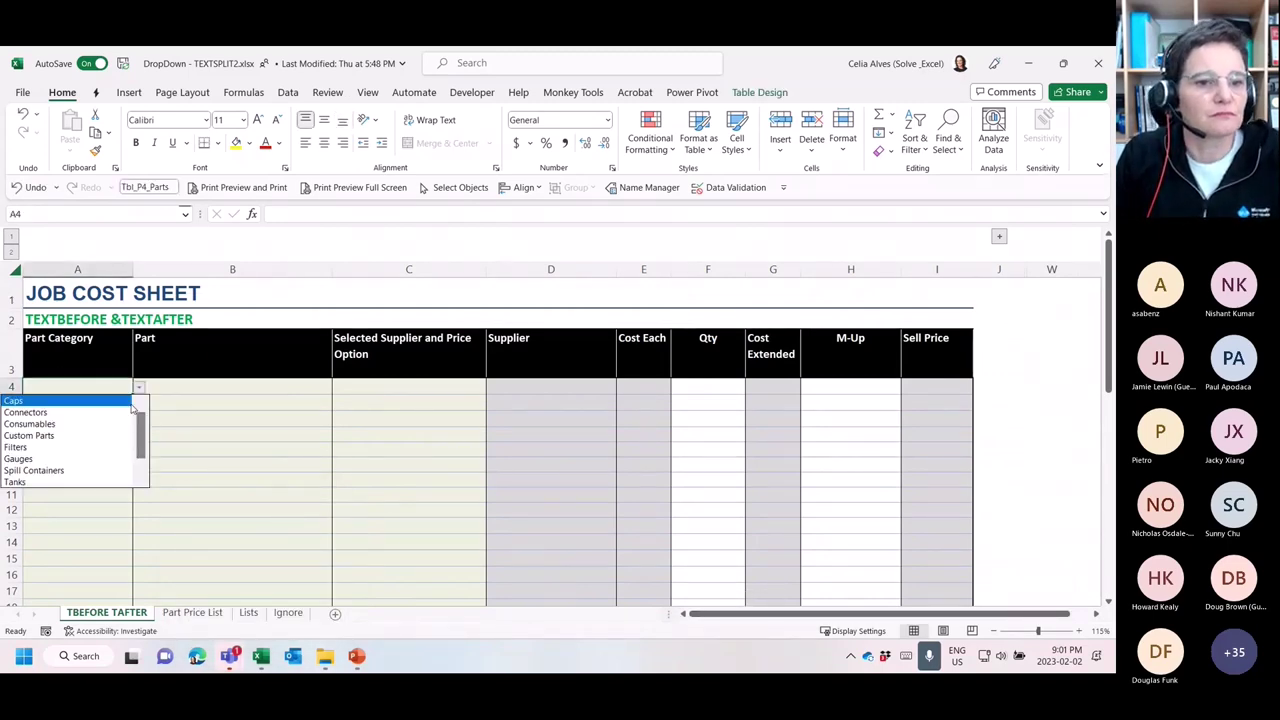
pyautogui.click(125, 428)
pyautogui.click(292, 390)
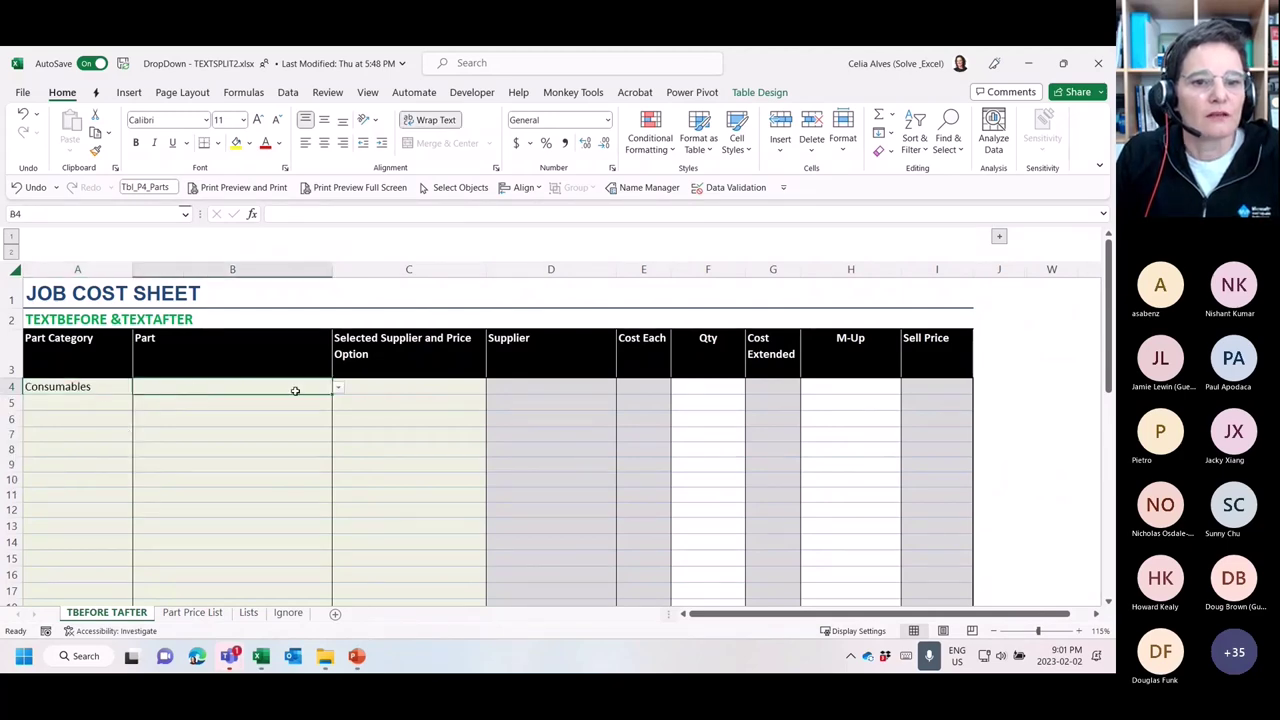
pyautogui.click(340, 392)
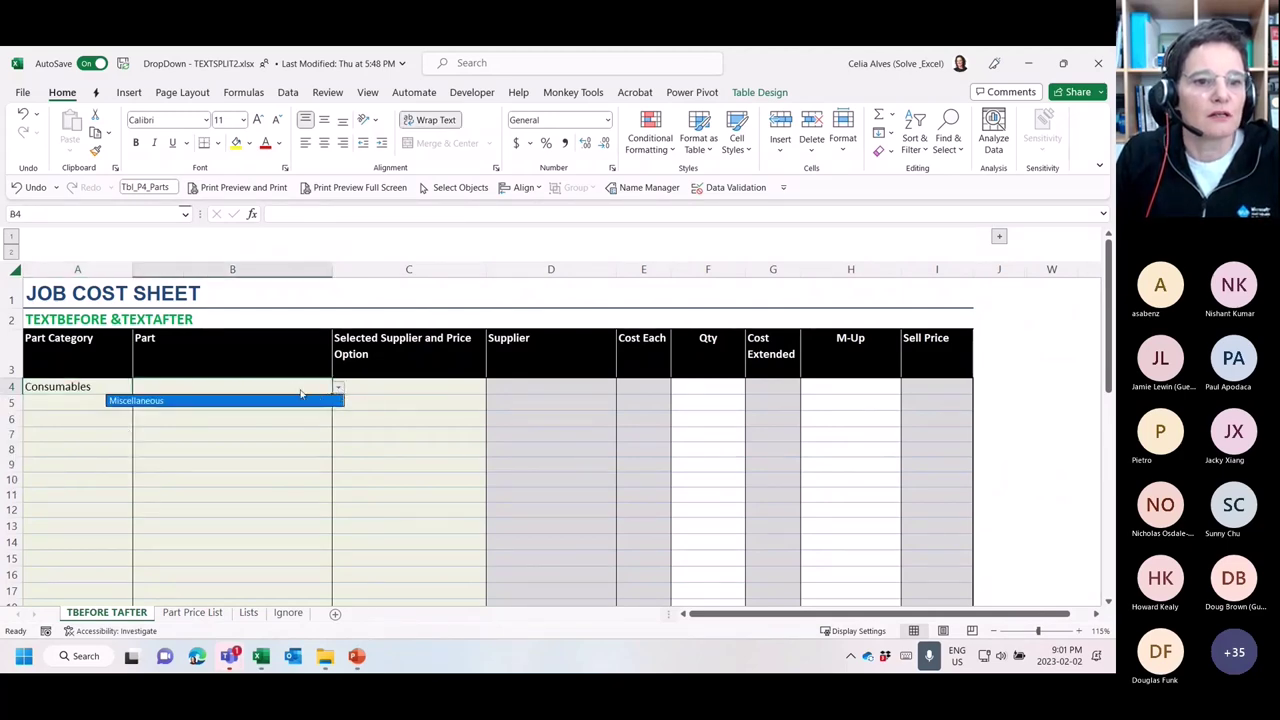
# Set the first row's Part Category to Caps and its Part to 2" VENT CAP
pyautogui.click(102, 386)
pyautogui.click(104, 386)
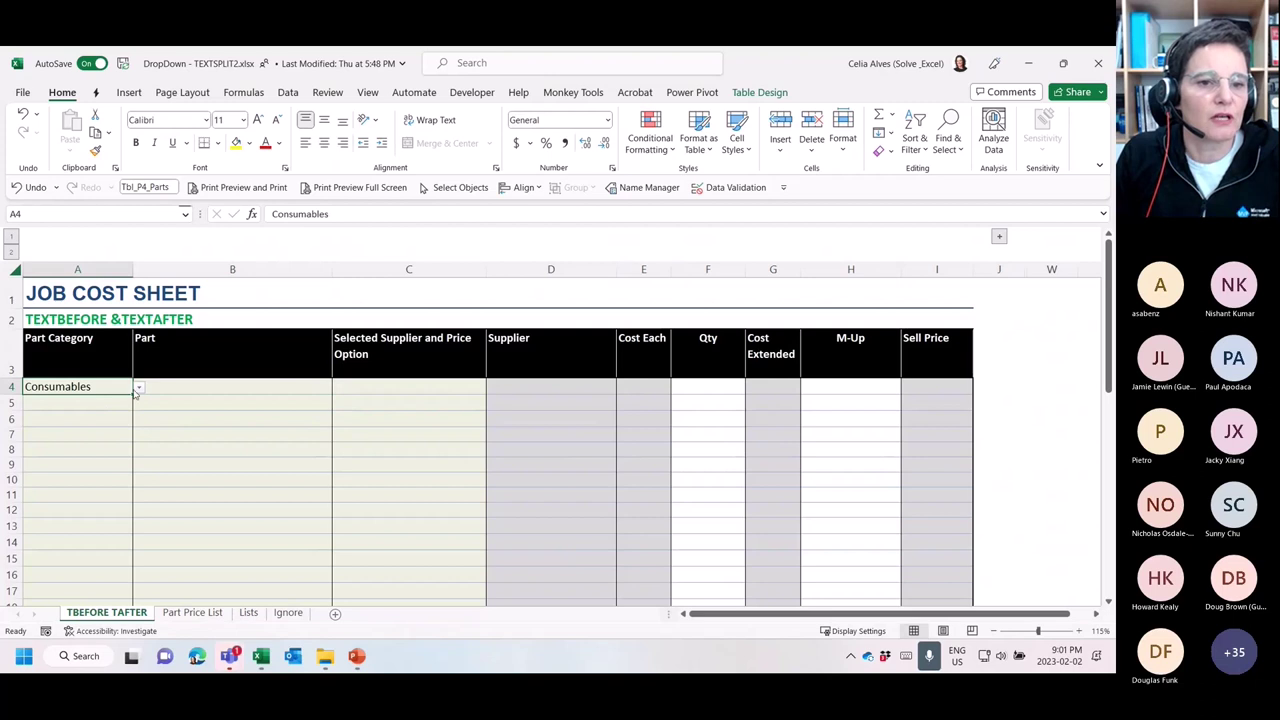
pyautogui.click(139, 388)
pyautogui.scroll(1, 148, 448)
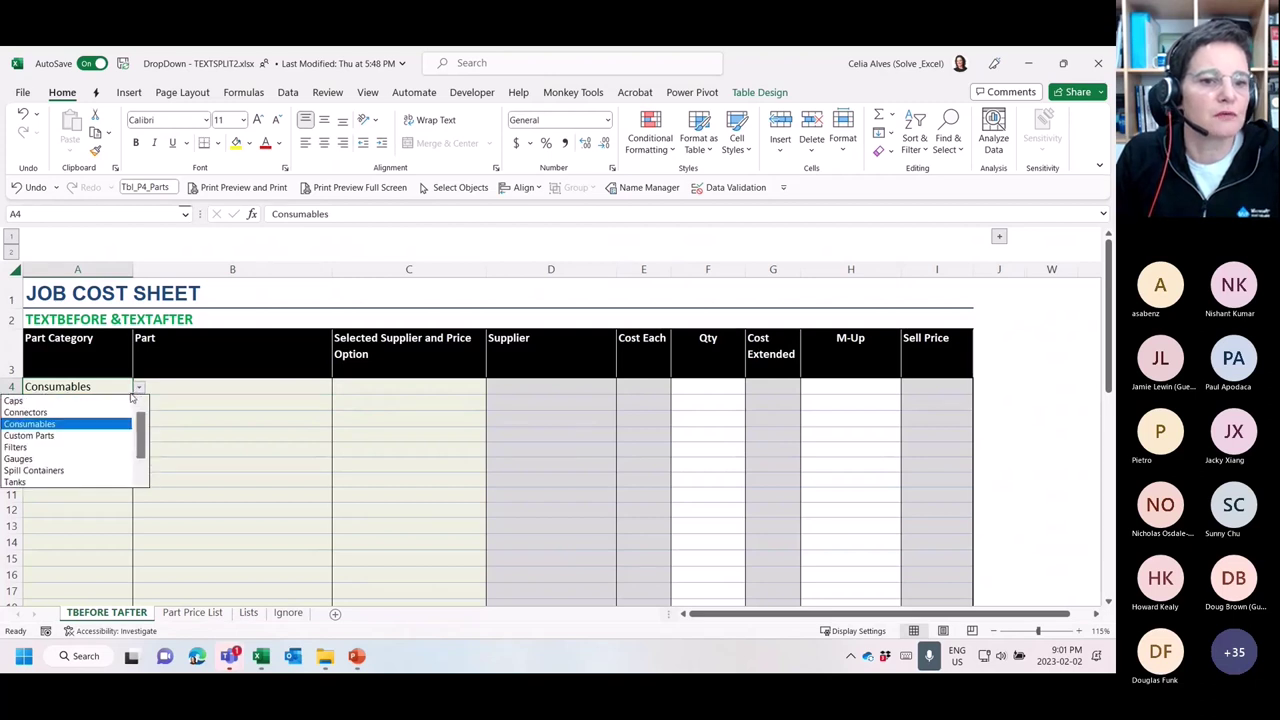
pyautogui.click(73, 401)
pyautogui.click(336, 392)
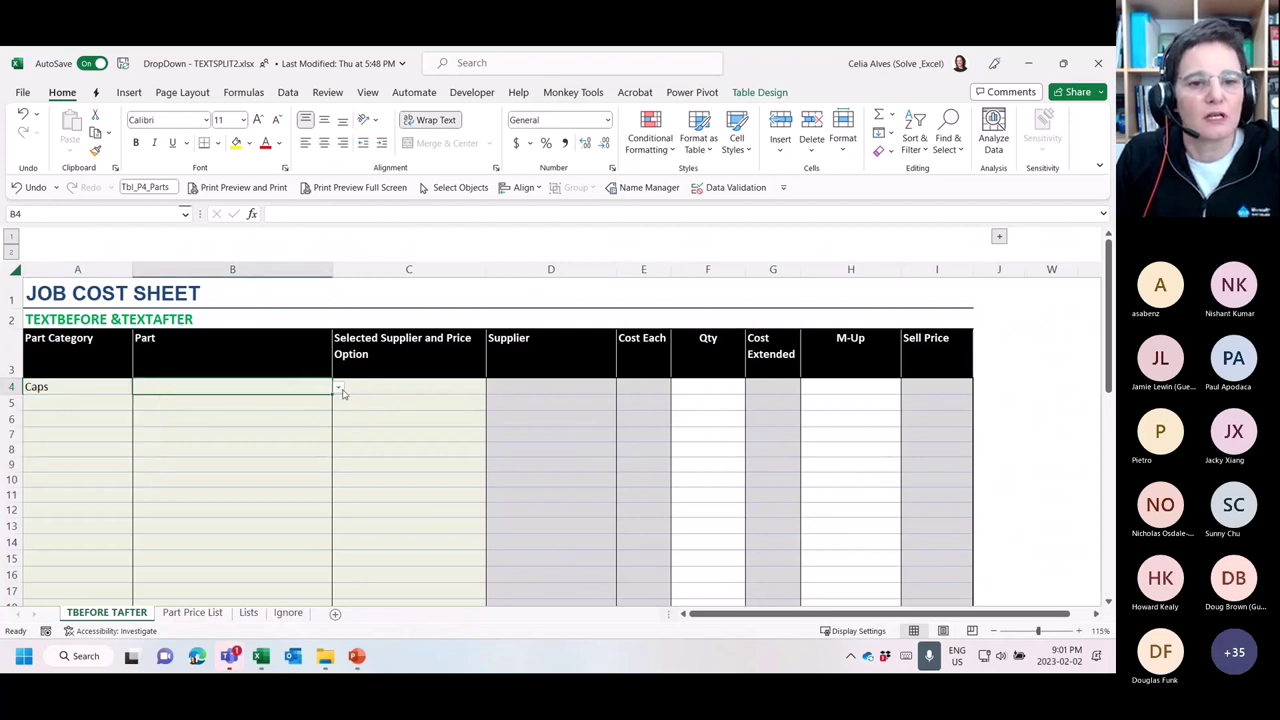
pyautogui.click(339, 391)
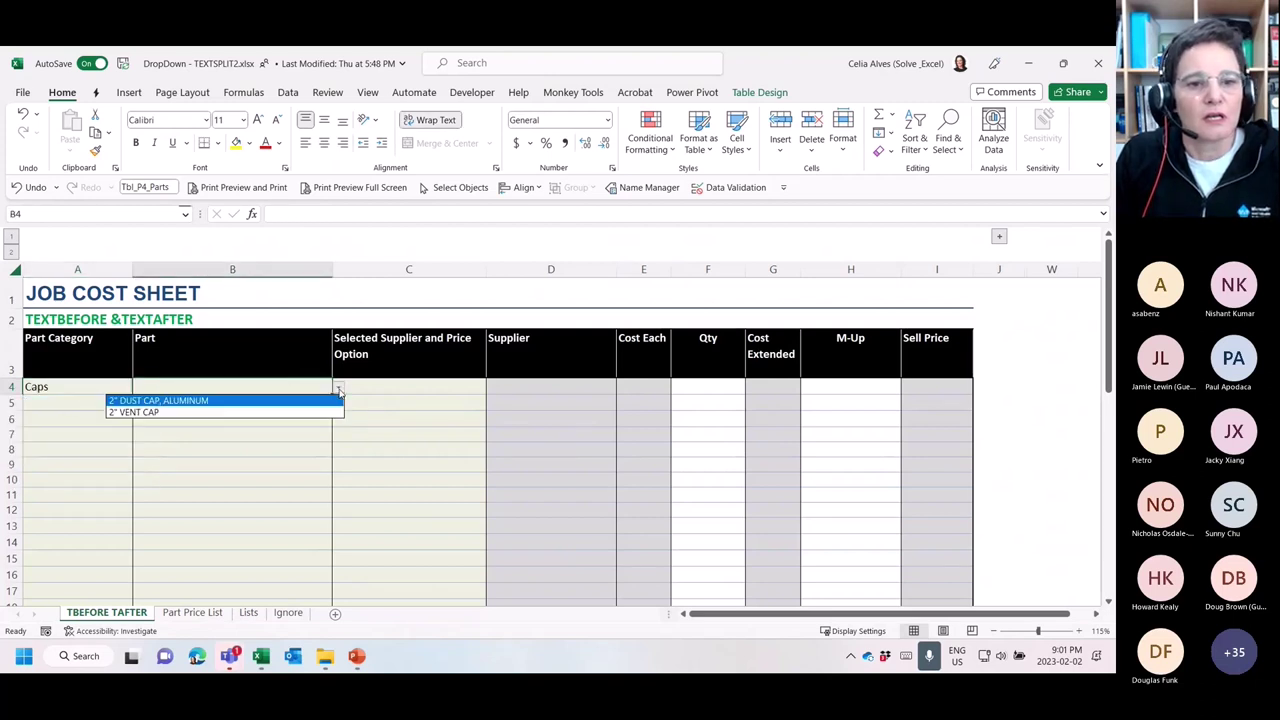
pyautogui.click(270, 413)
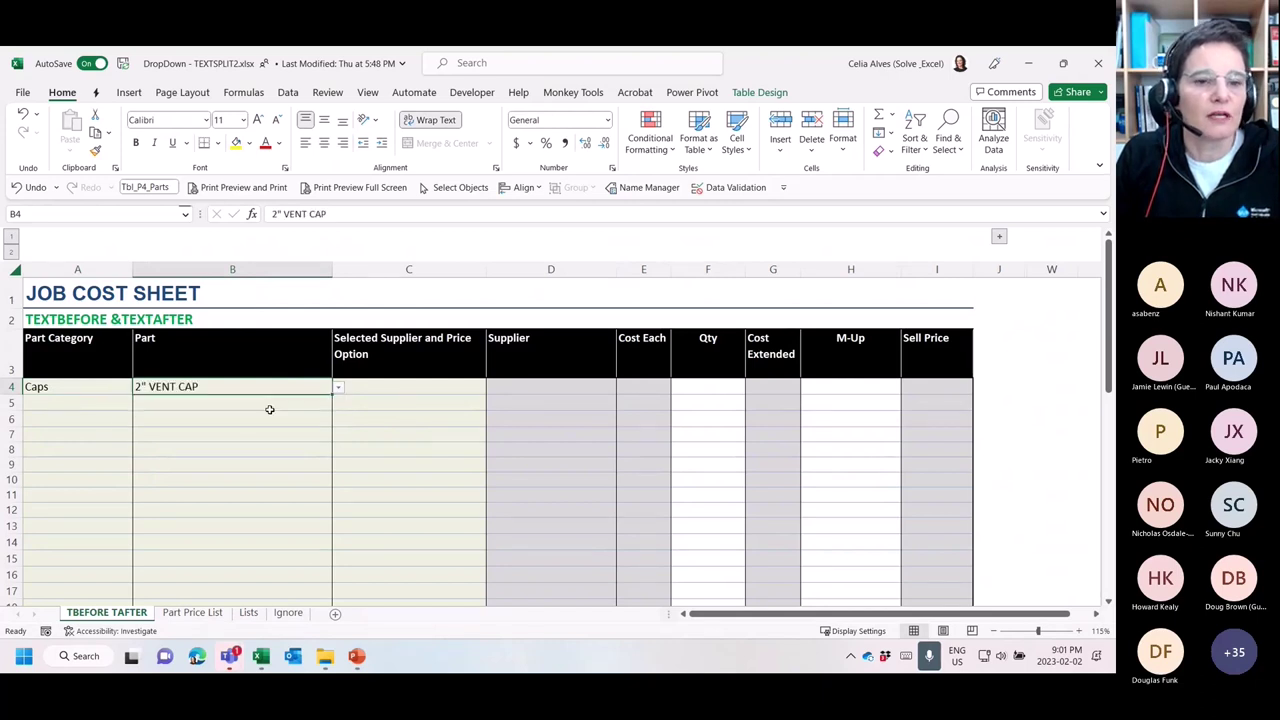
# Choose Walls > 17.31 as the Selected Supplier and Price Option in C4
pyautogui.click(379, 386)
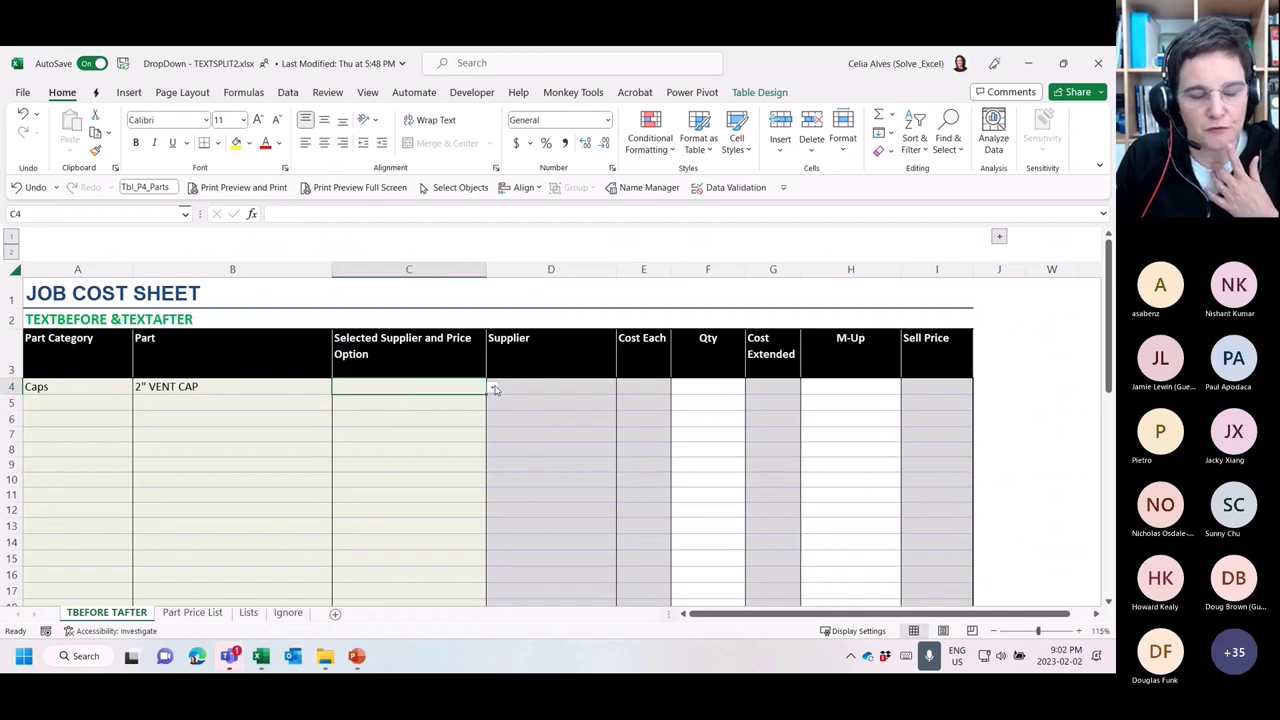
pyautogui.click(493, 389)
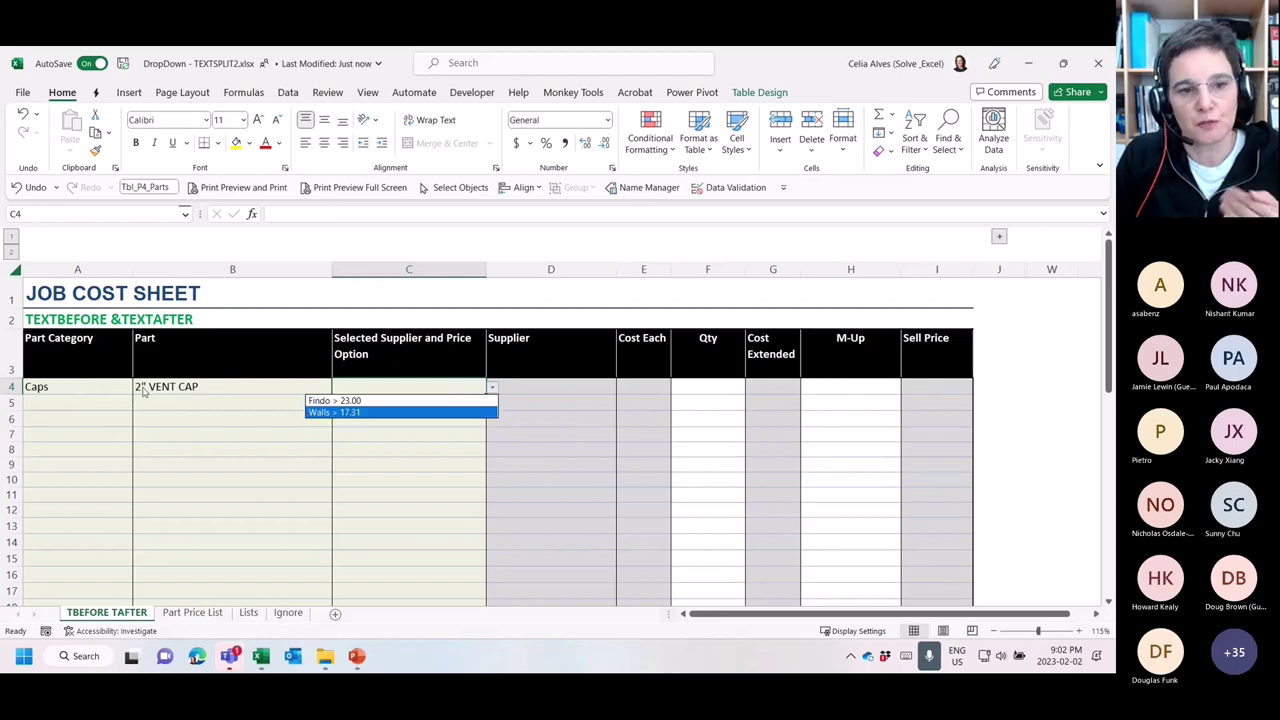
pyautogui.click(359, 413)
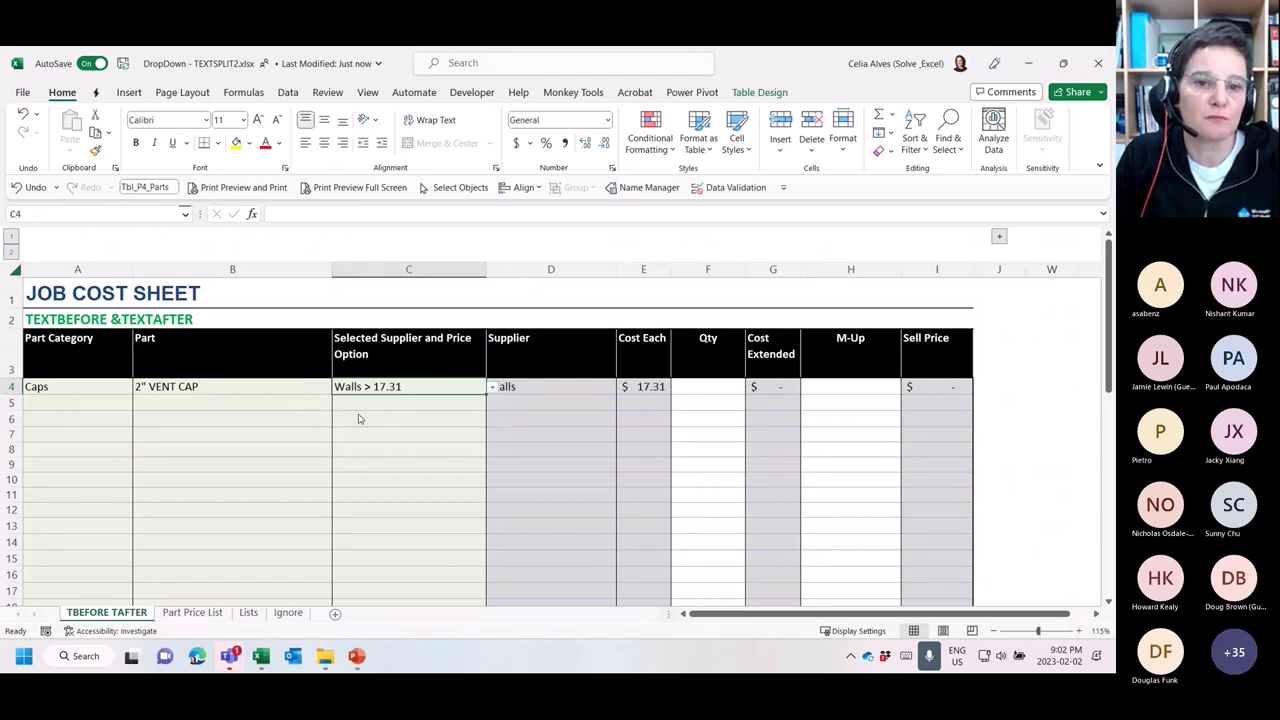
# Review how the Supplier and Cost Each formulas in row 4 split the selected supplier and price option
pyautogui.click(541, 387)
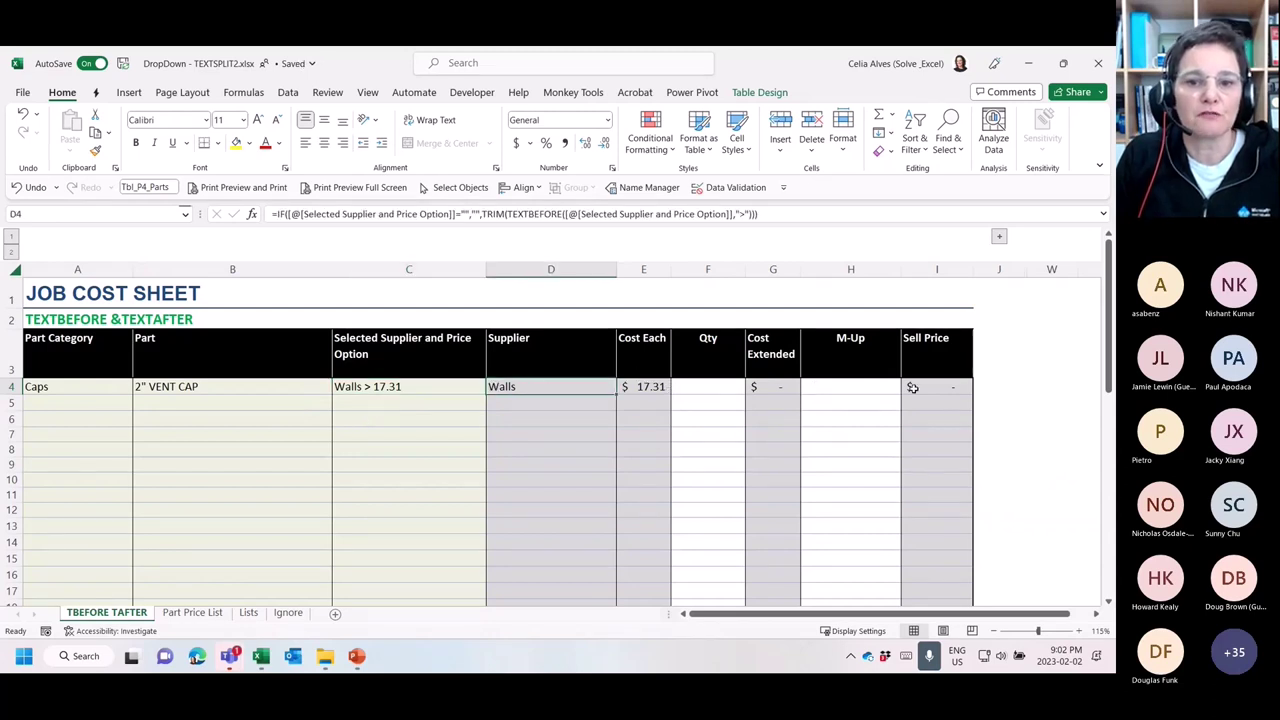
pyautogui.click(417, 392)
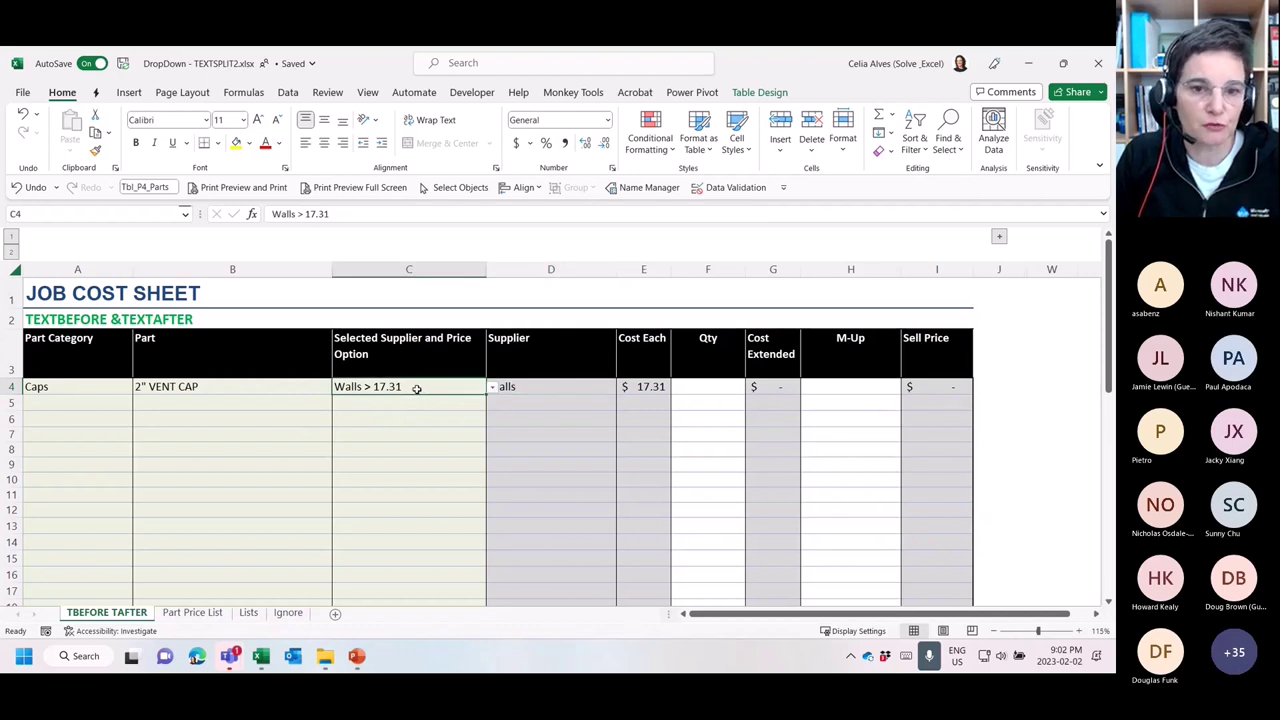
pyautogui.click(530, 386)
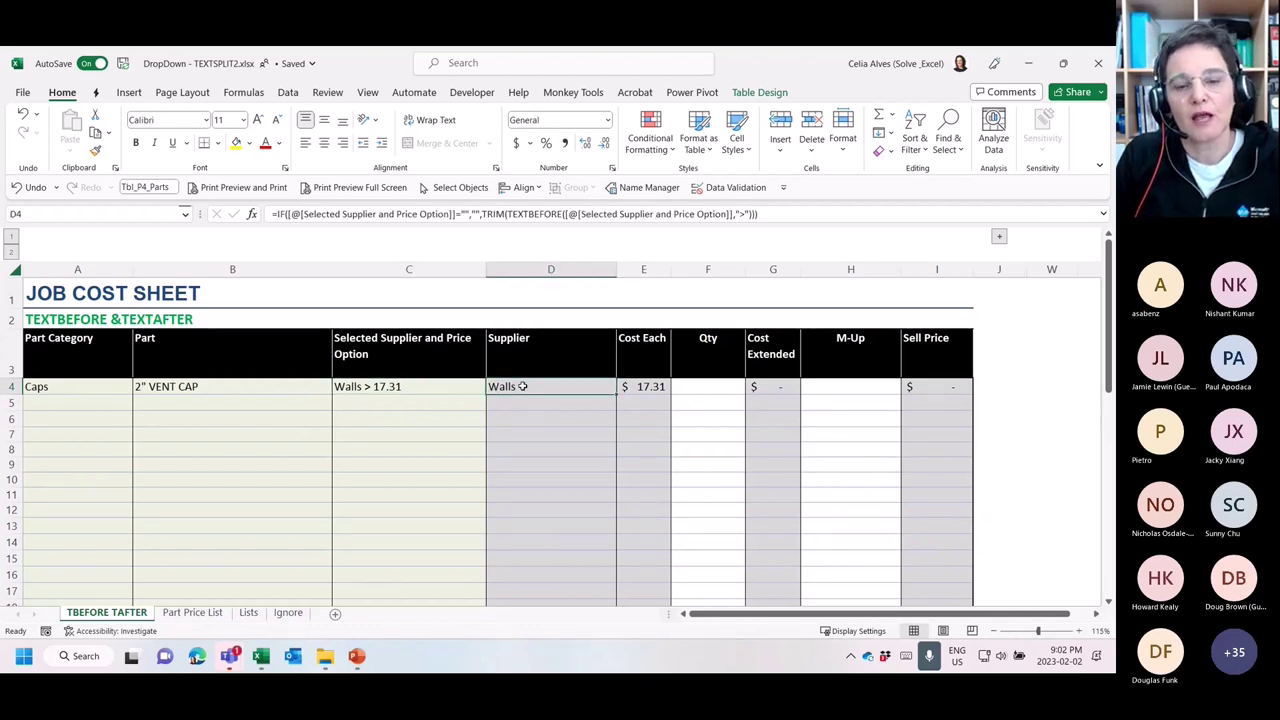
pyautogui.click(655, 388)
pyautogui.click(556, 390)
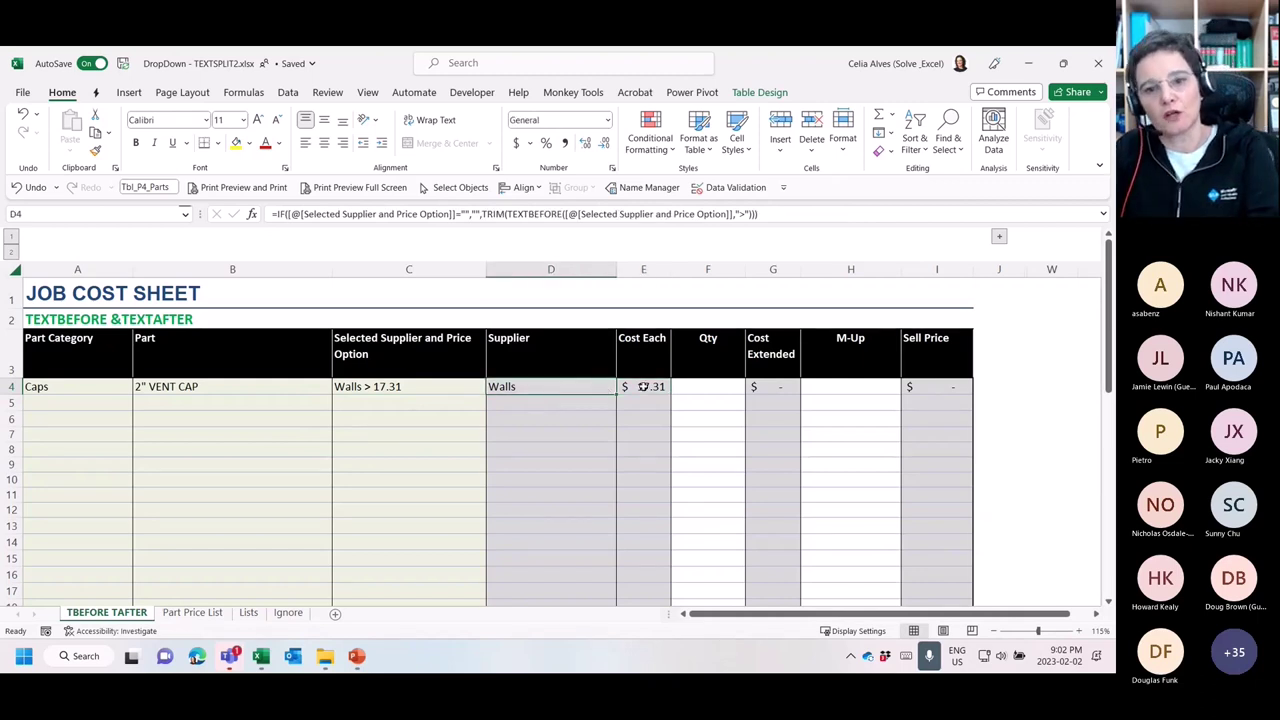
pyautogui.click(644, 386)
# Enter a quantity of 10 for the vent cap in F4
pyautogui.click(712, 386)
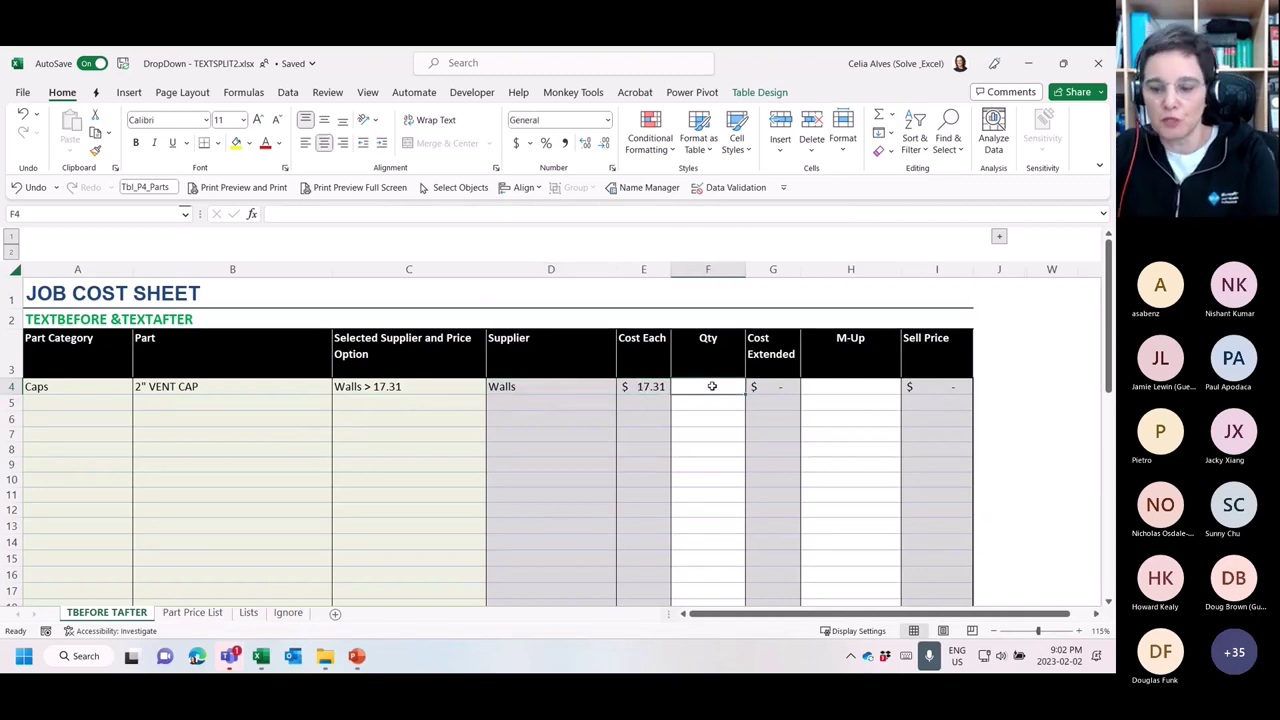
pyautogui.write('10')
pyautogui.press('Return')
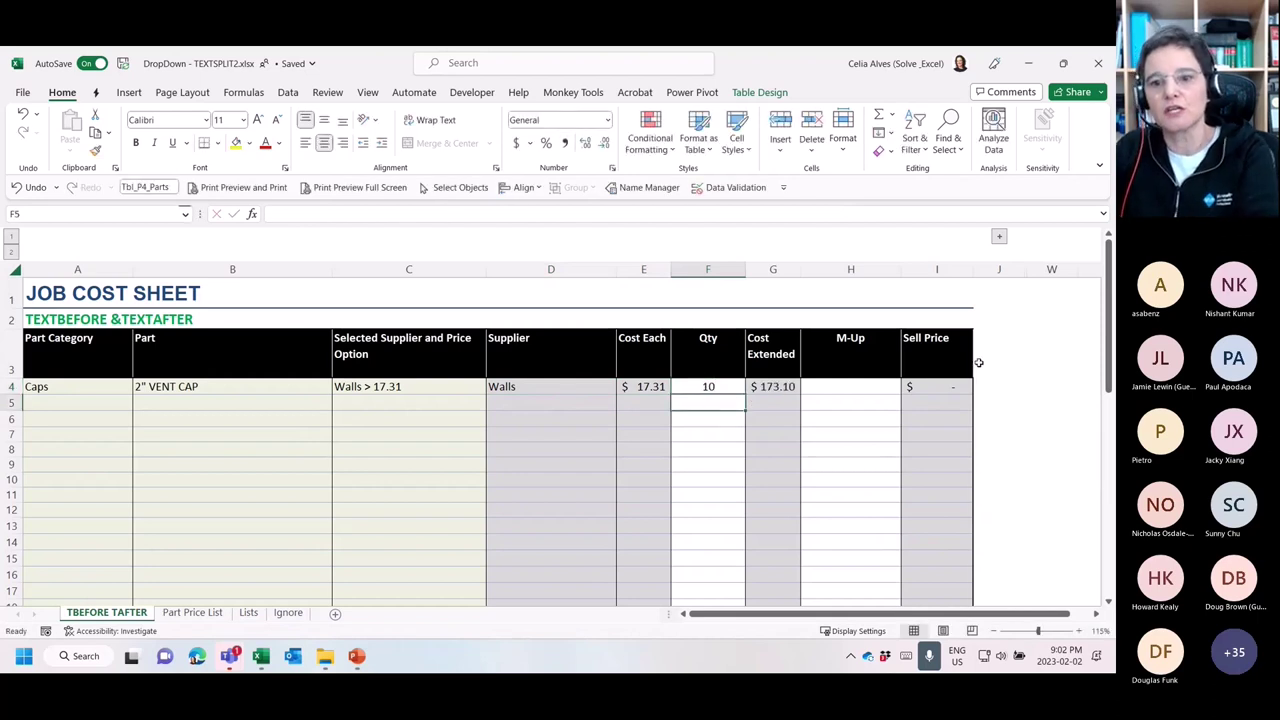
# Review the Part Category, Part Description, Supplier, Price and combined Supplier and Price columns on the Part Price List sheet
pyautogui.click(548, 390)
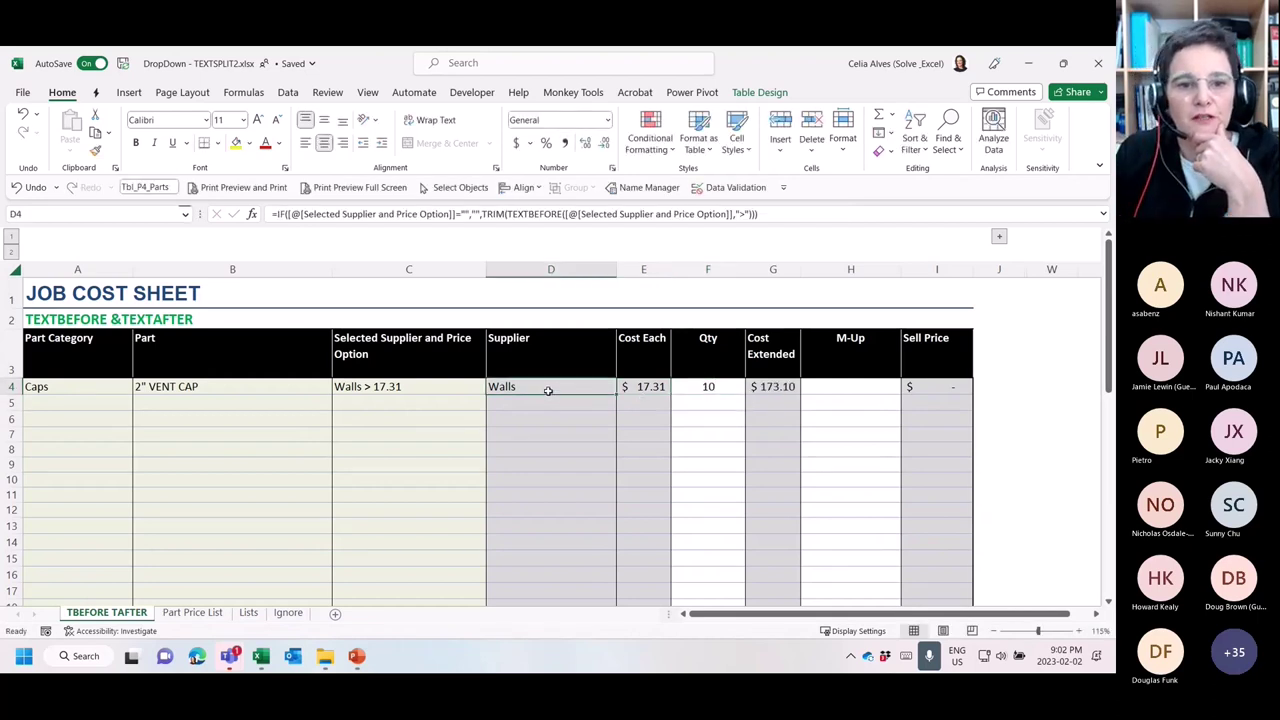
pyautogui.click(190, 613)
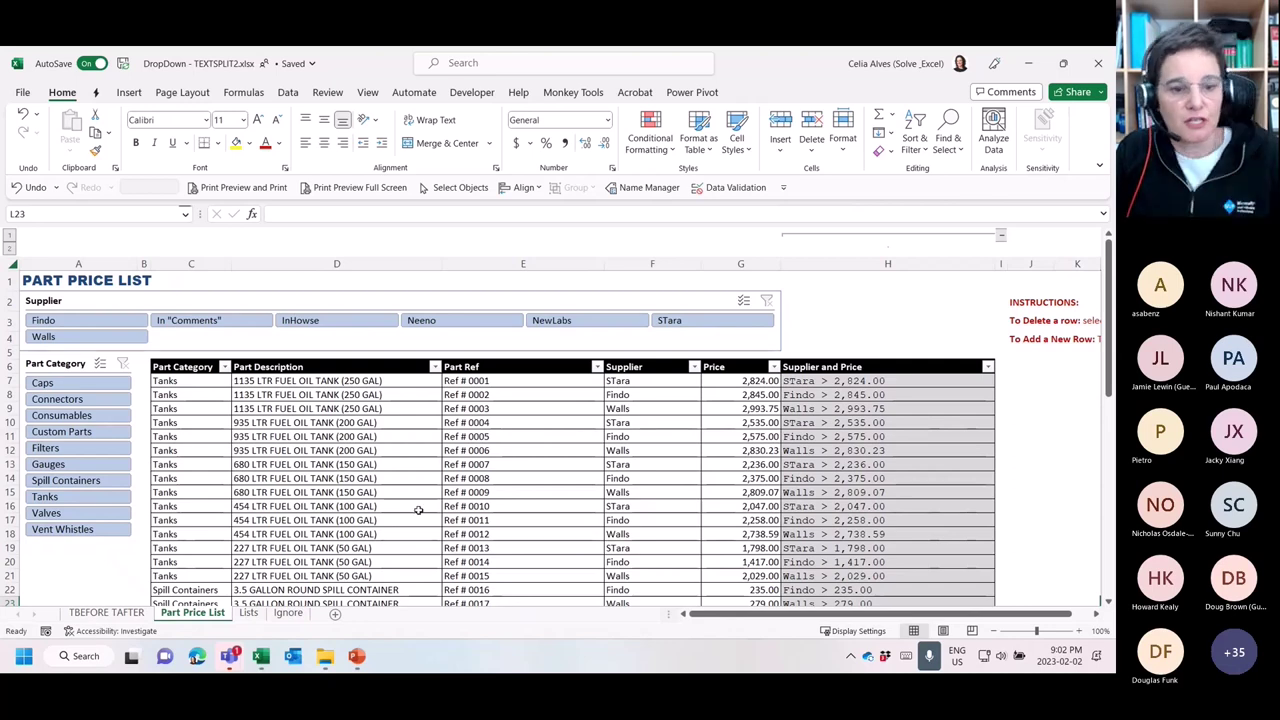
pyautogui.scroll(1, 458, 462)
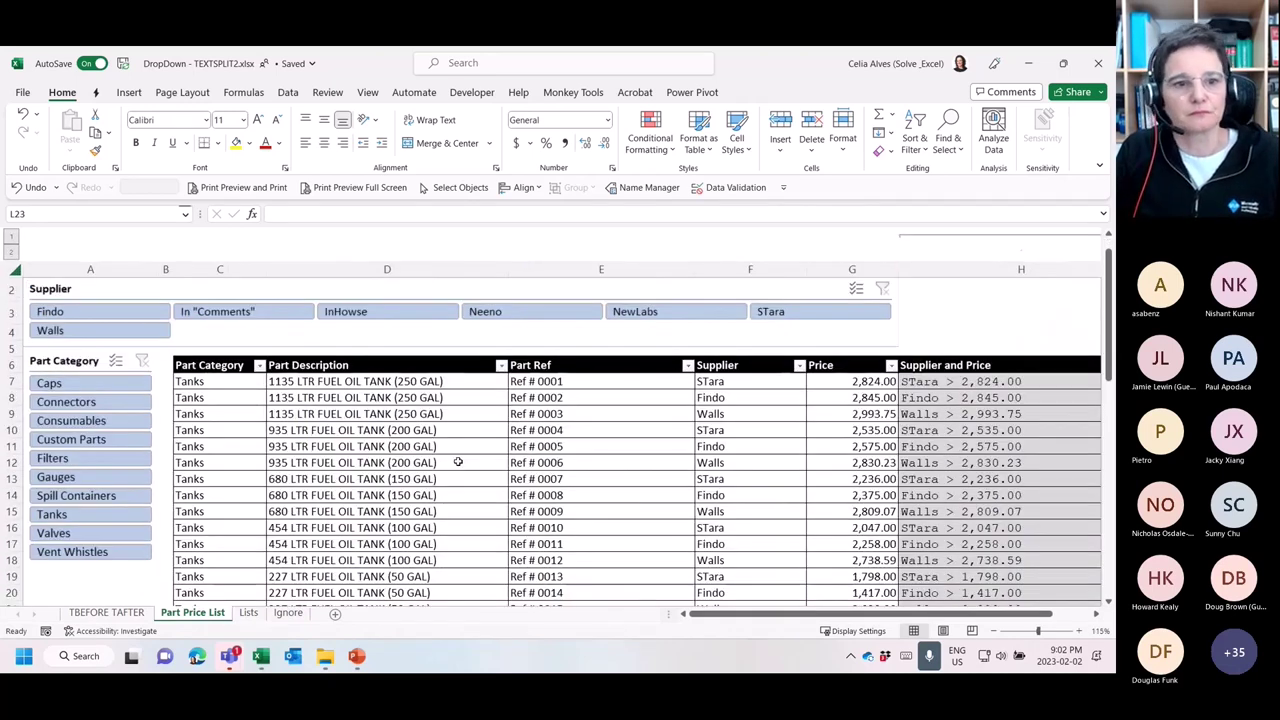
pyautogui.moveTo(714, 618); pyautogui.dragTo(714, 618)
pyautogui.click(219, 368)
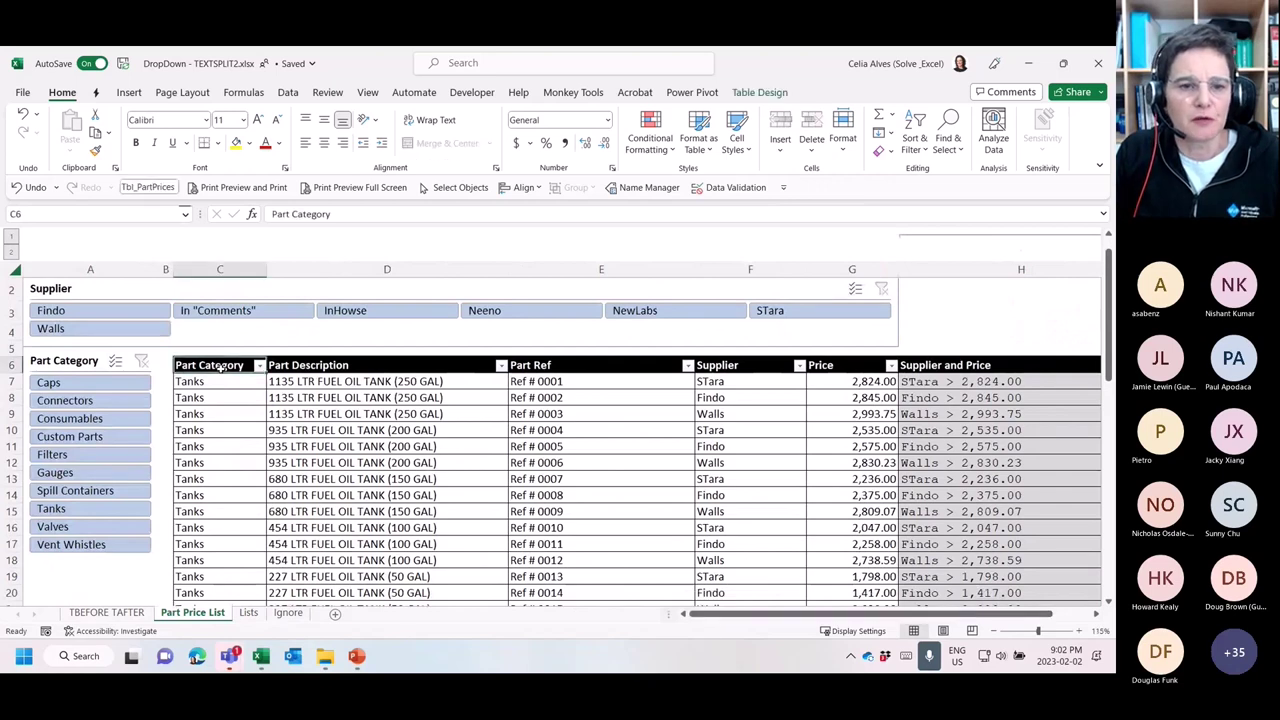
pyautogui.click(354, 370)
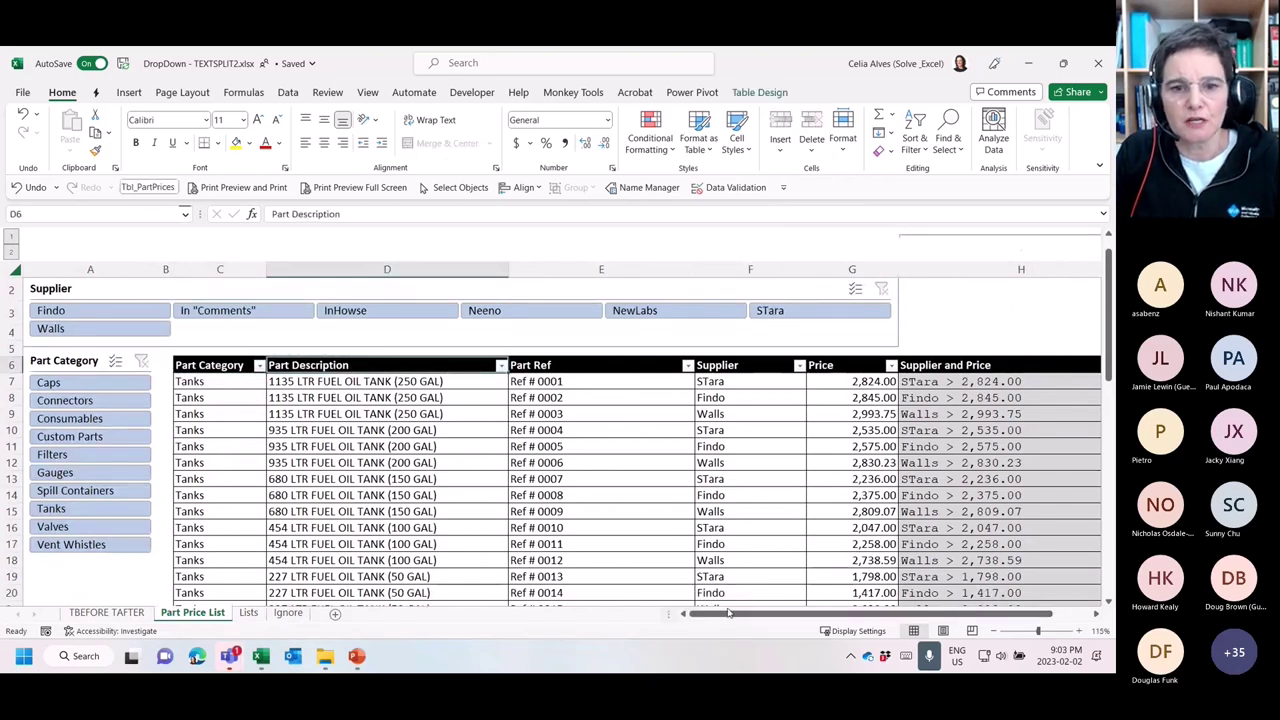
pyautogui.moveTo(729, 614); pyautogui.dragTo(789, 618)
pyautogui.click(634, 368)
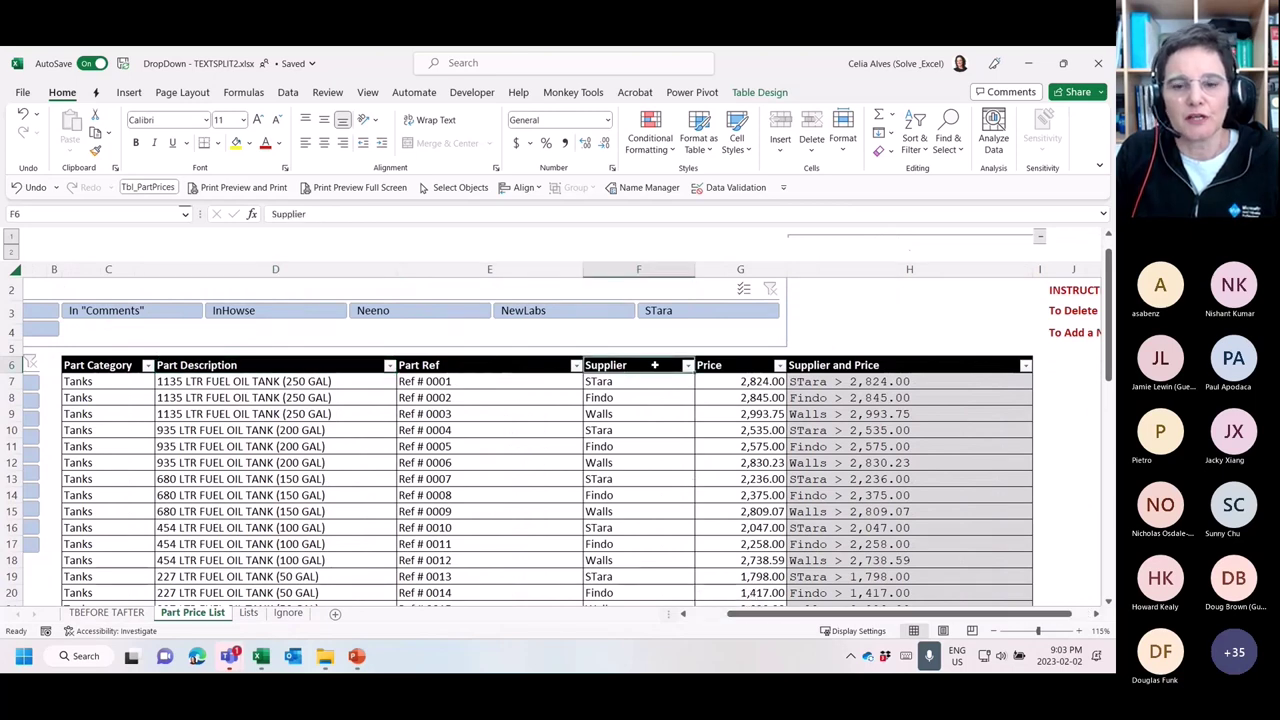
pyautogui.click(734, 368)
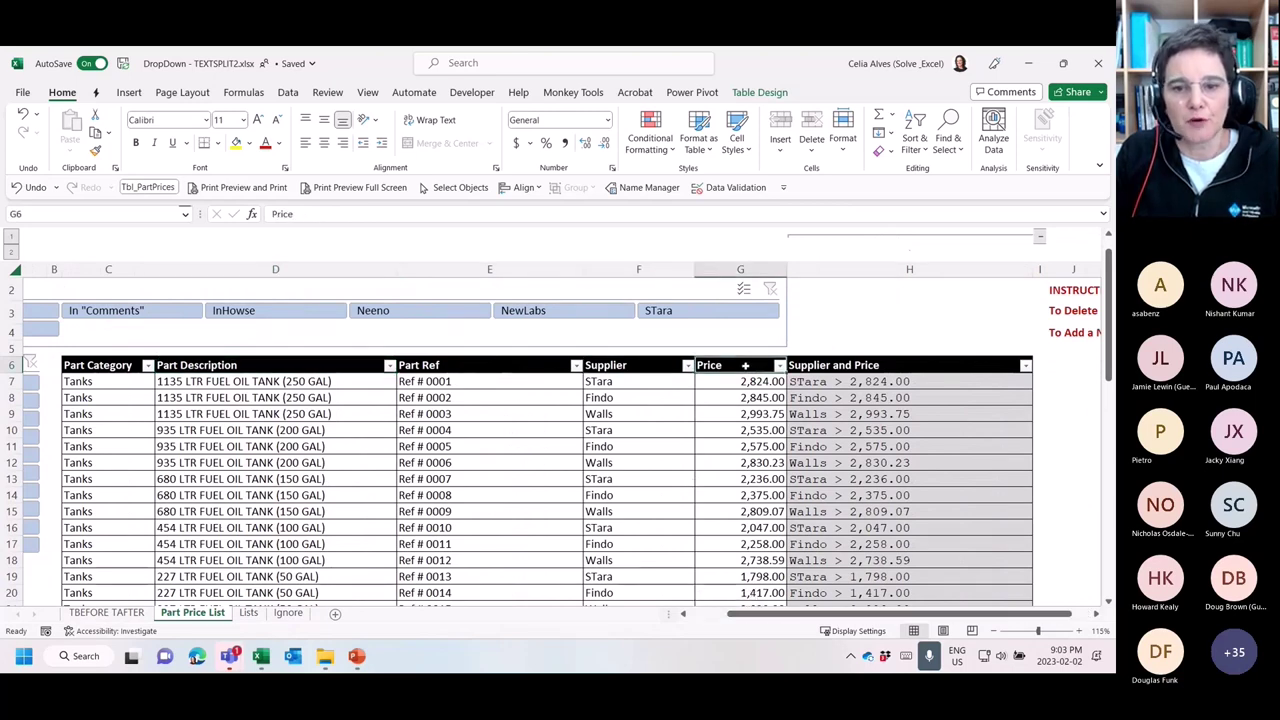
pyautogui.click(841, 365)
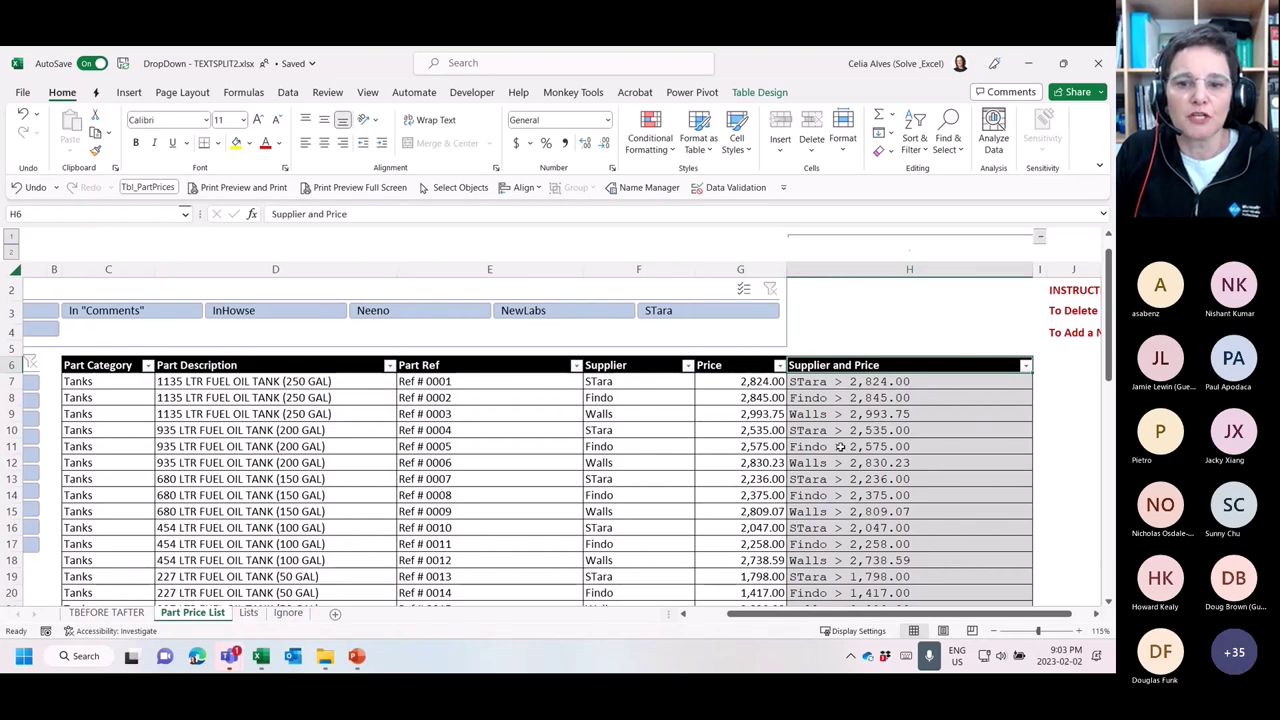
# Examine the TEXTJOIN formula in H7 that combines the supplier with the formatted price, leaving it unedited
pyautogui.click(818, 382)
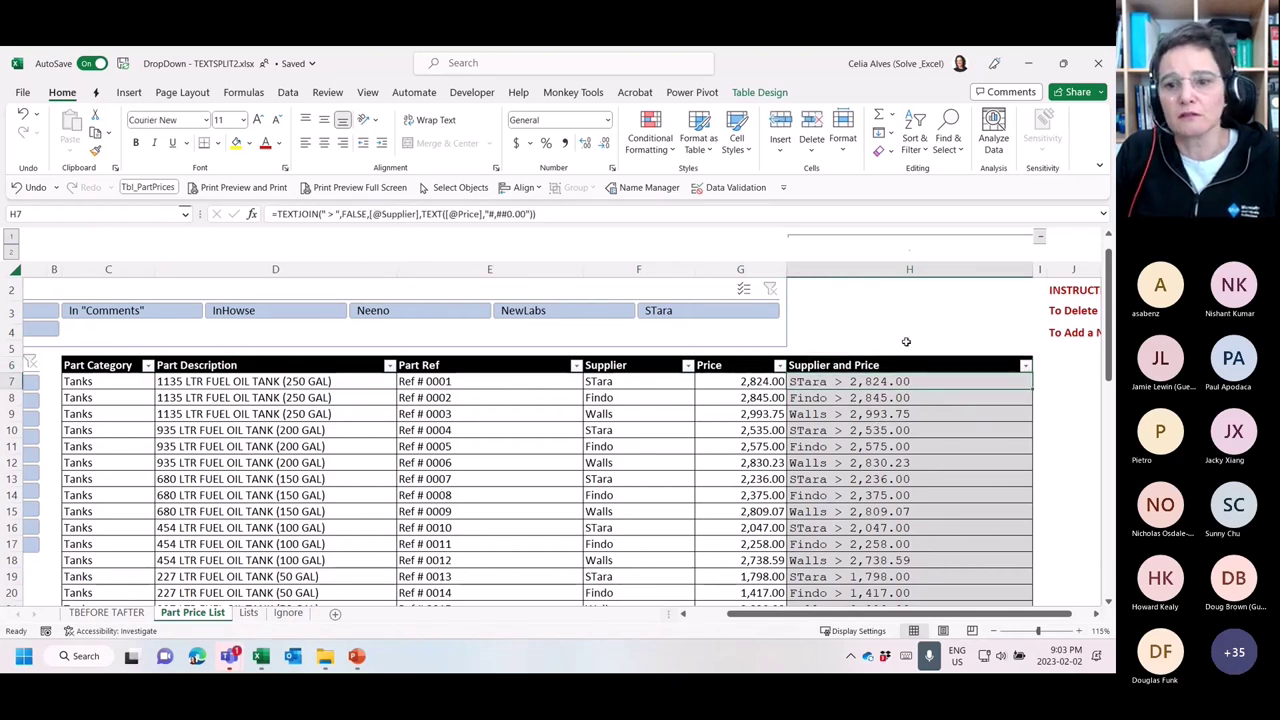
pyautogui.doubleClick(928, 383)
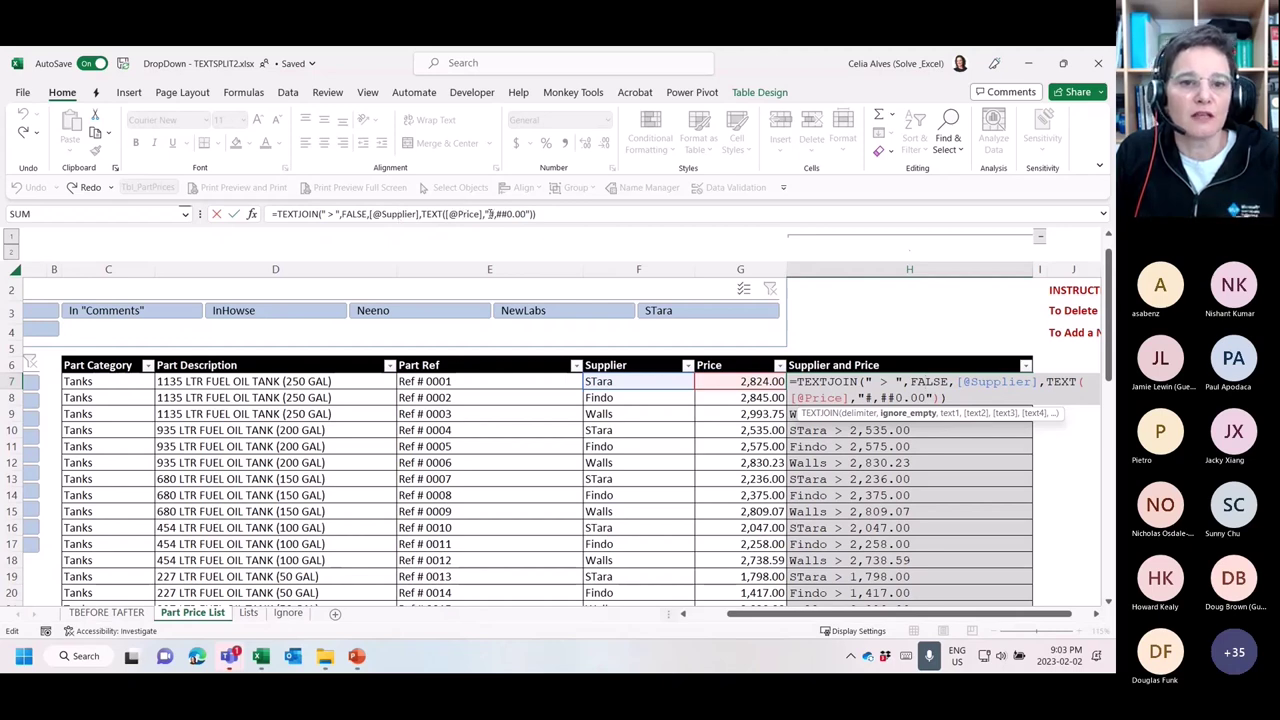
pyautogui.click(351, 213)
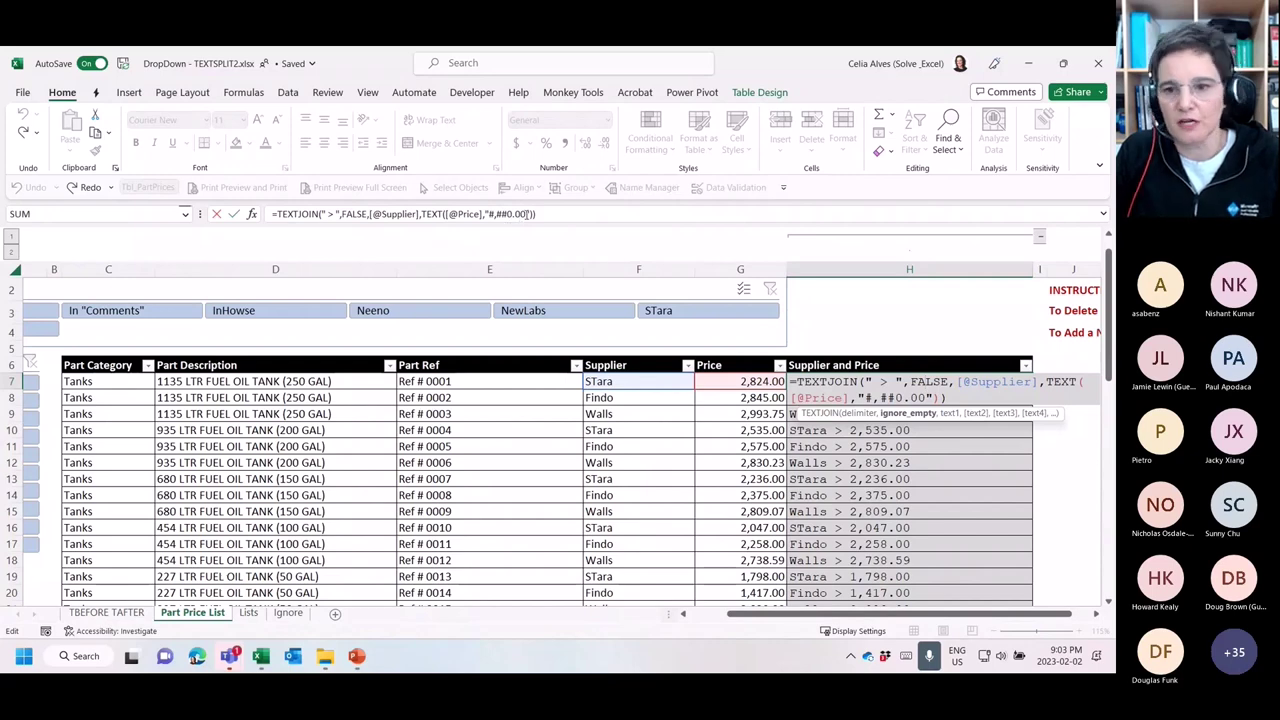
pyautogui.press('Escape')
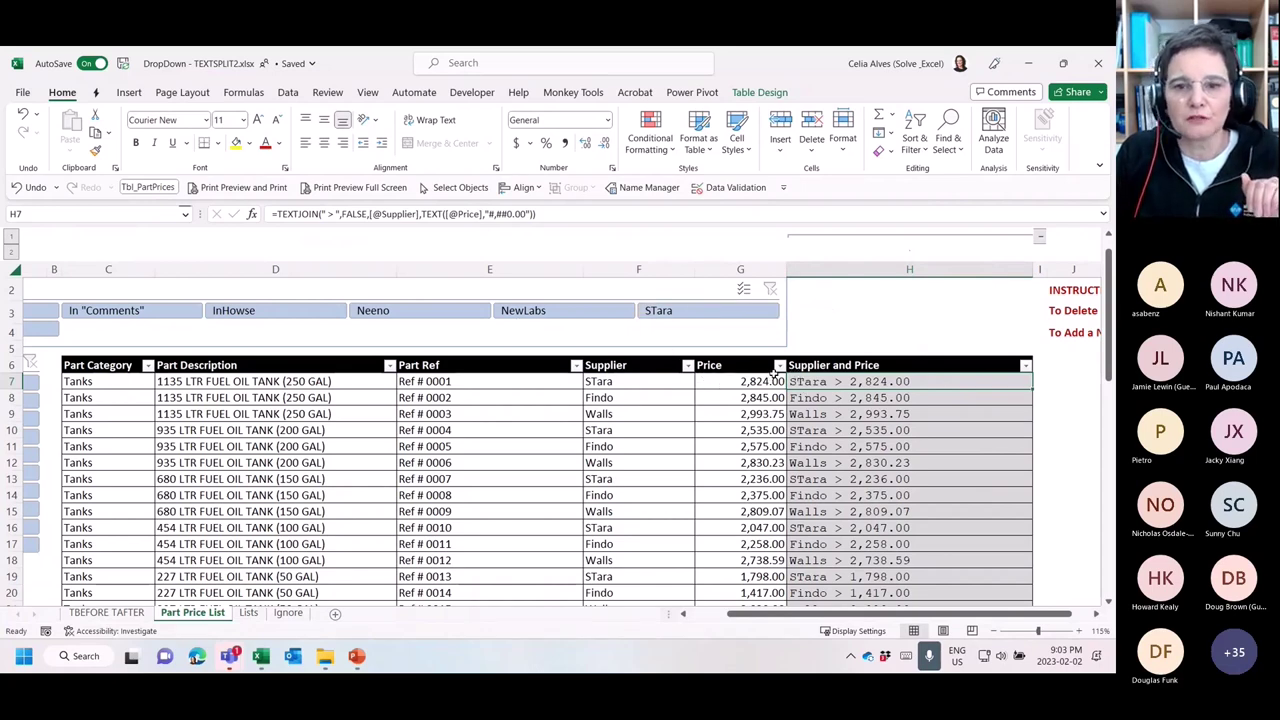
# Check the data validation source of C4 on the TBEFORE TAFTER sheet and compare it with the price list's Supplier and Price column
pyautogui.click(107, 613)
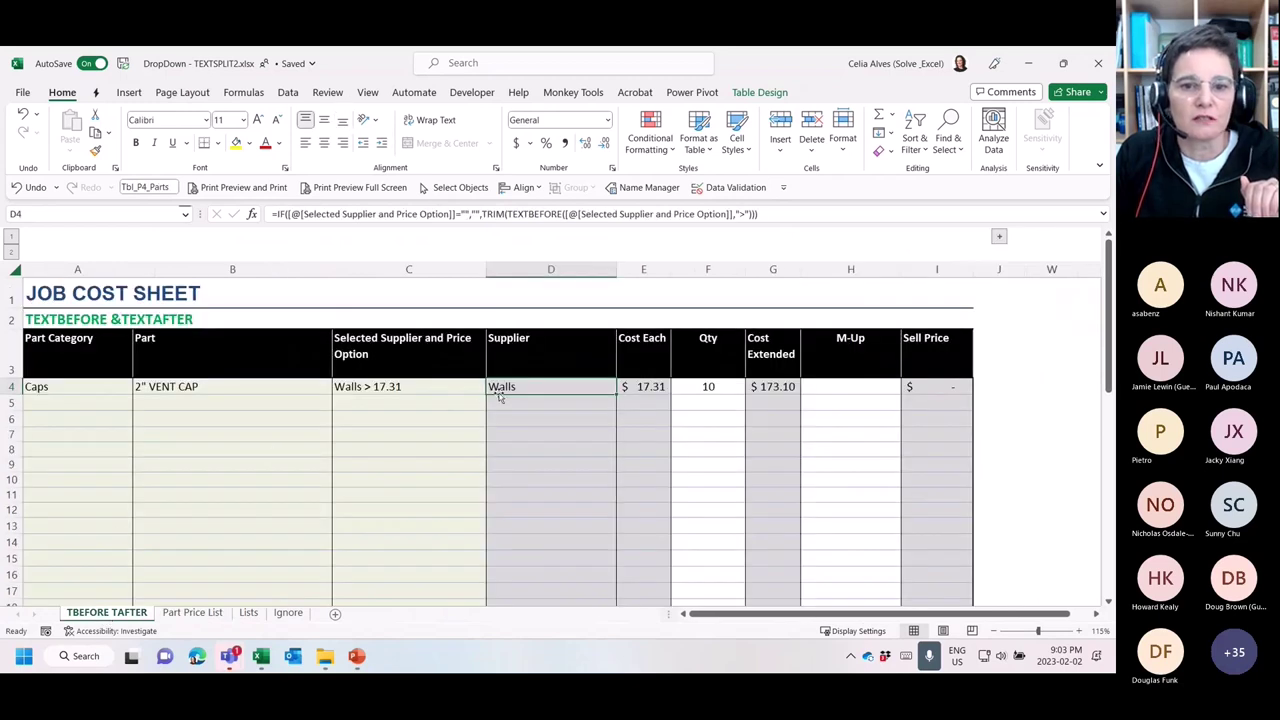
pyautogui.click(399, 390)
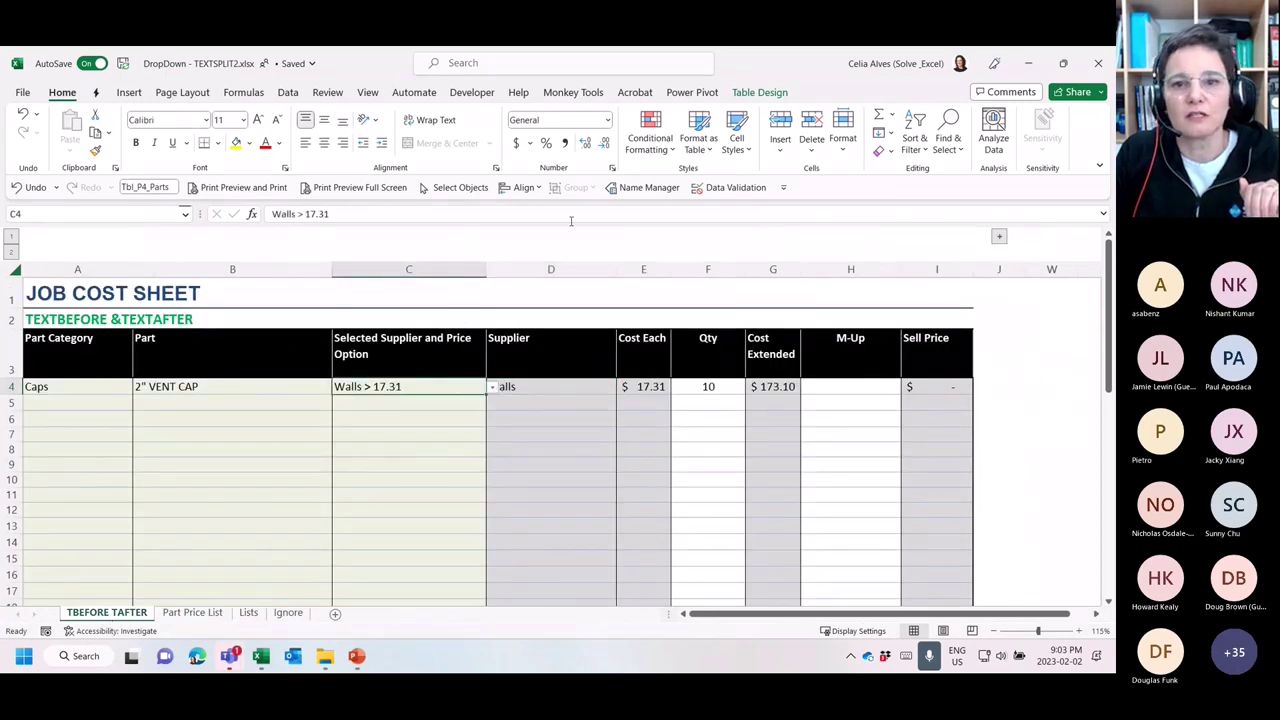
pyautogui.click(709, 189)
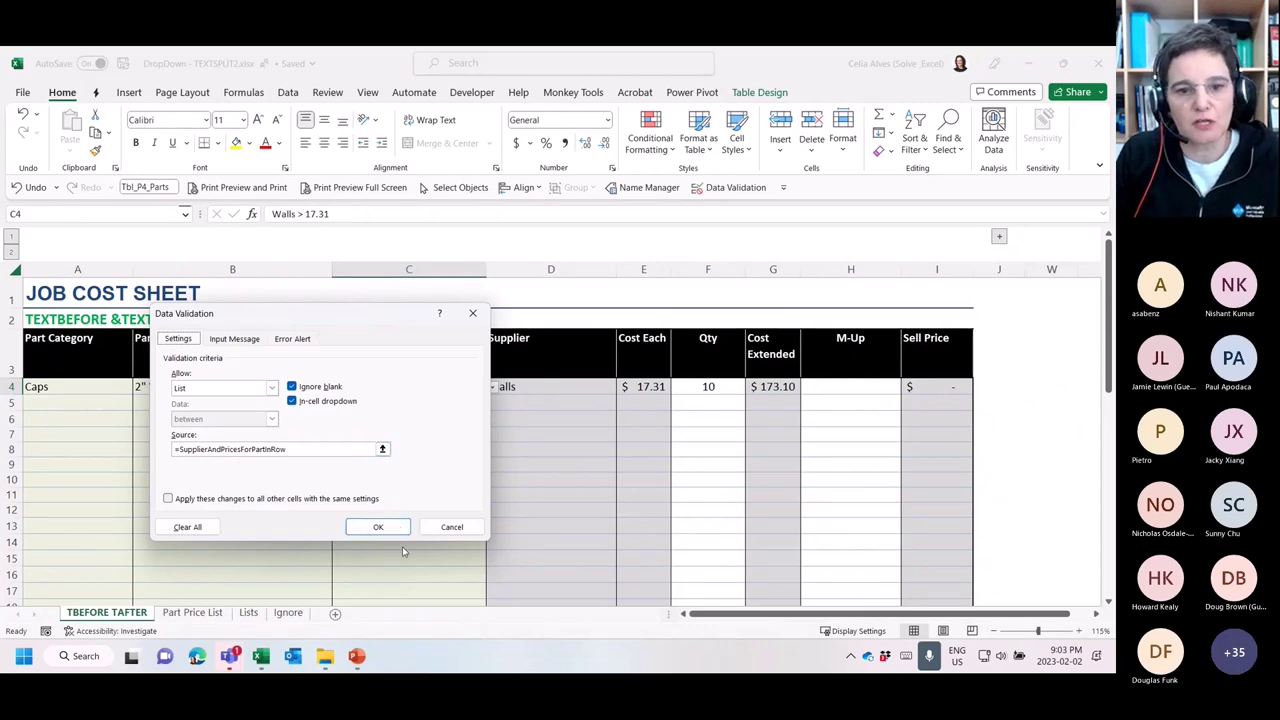
pyautogui.click(440, 536)
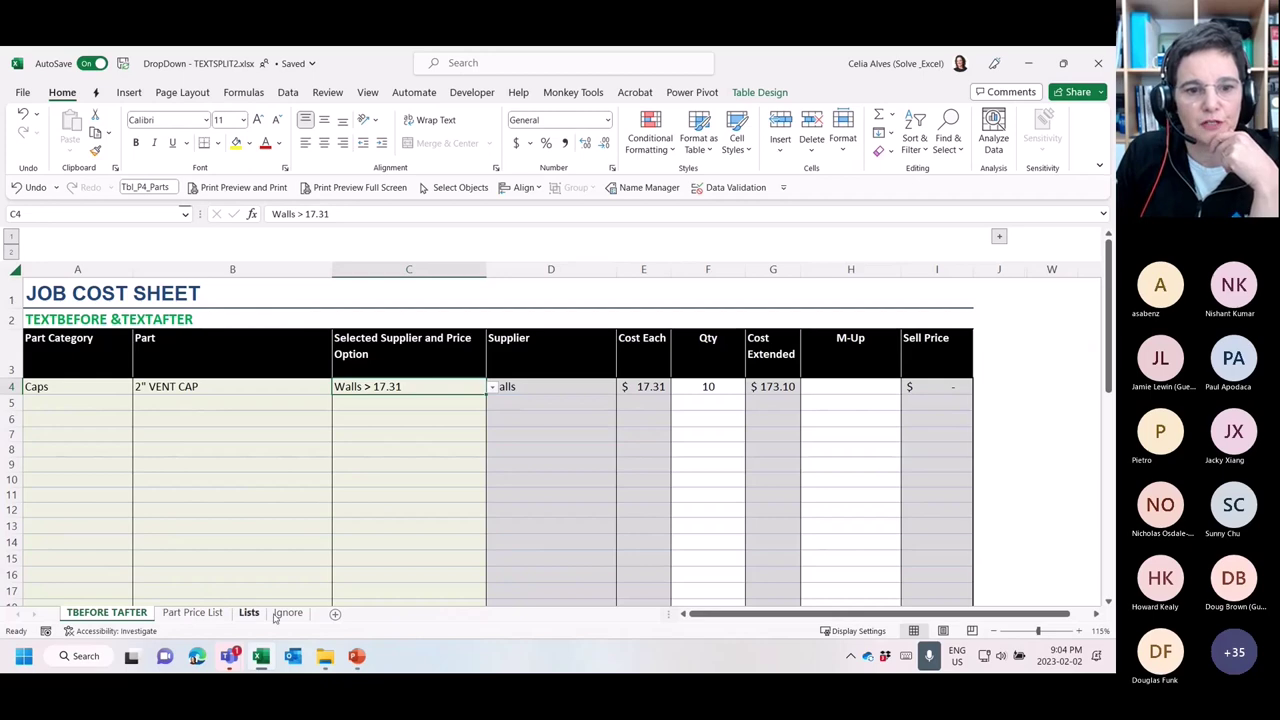
pyautogui.click(190, 614)
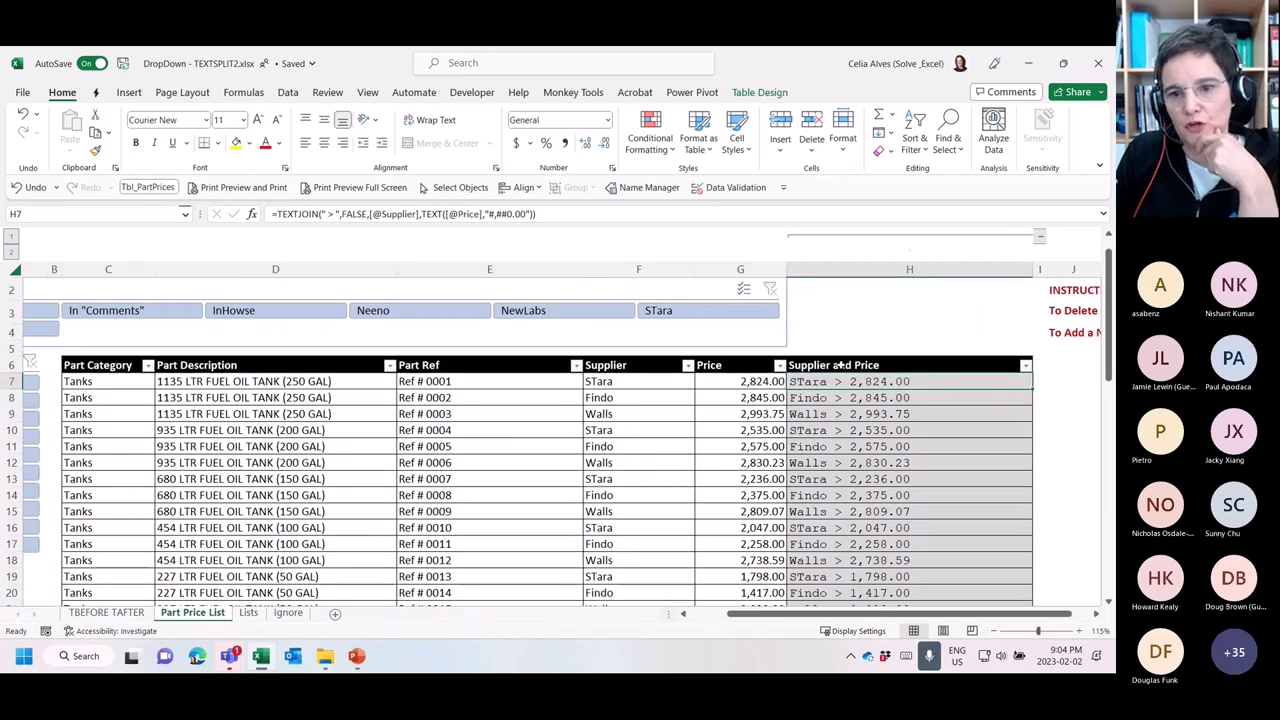
pyautogui.click(140, 614)
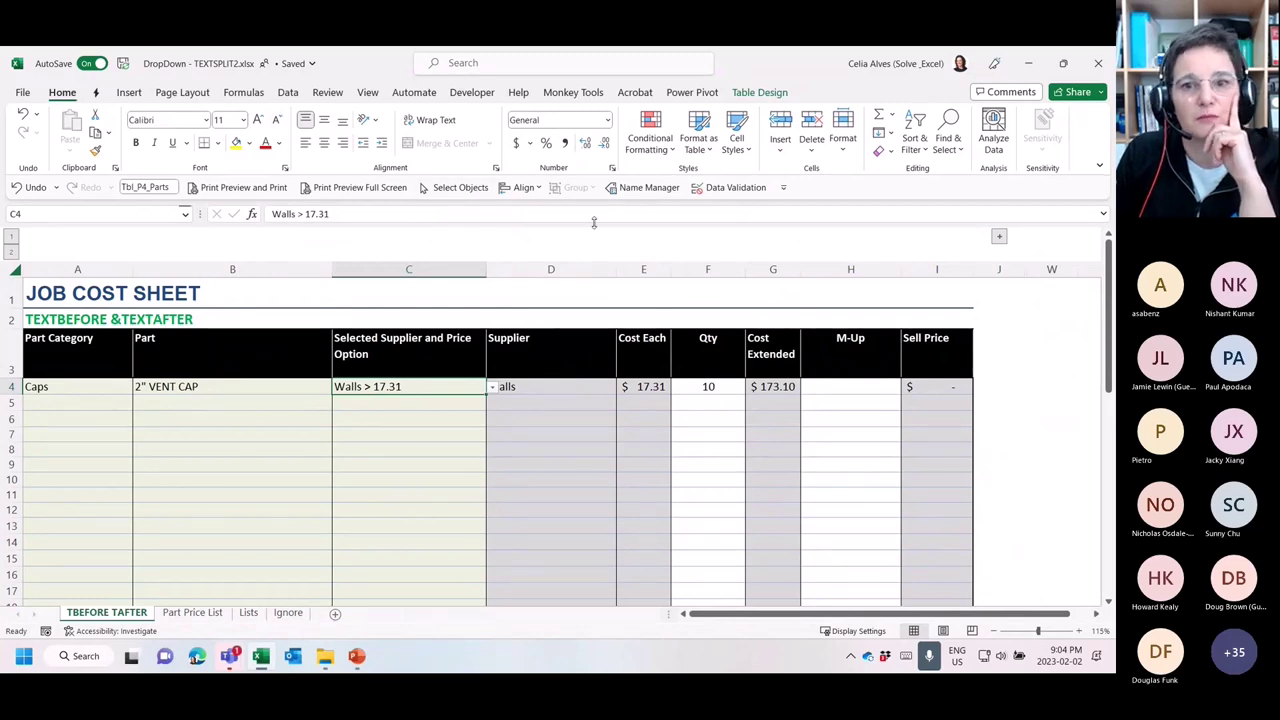
# Look over the workbook's defined names and recheck which one feeds the dropdown in C4
pyautogui.click(644, 188)
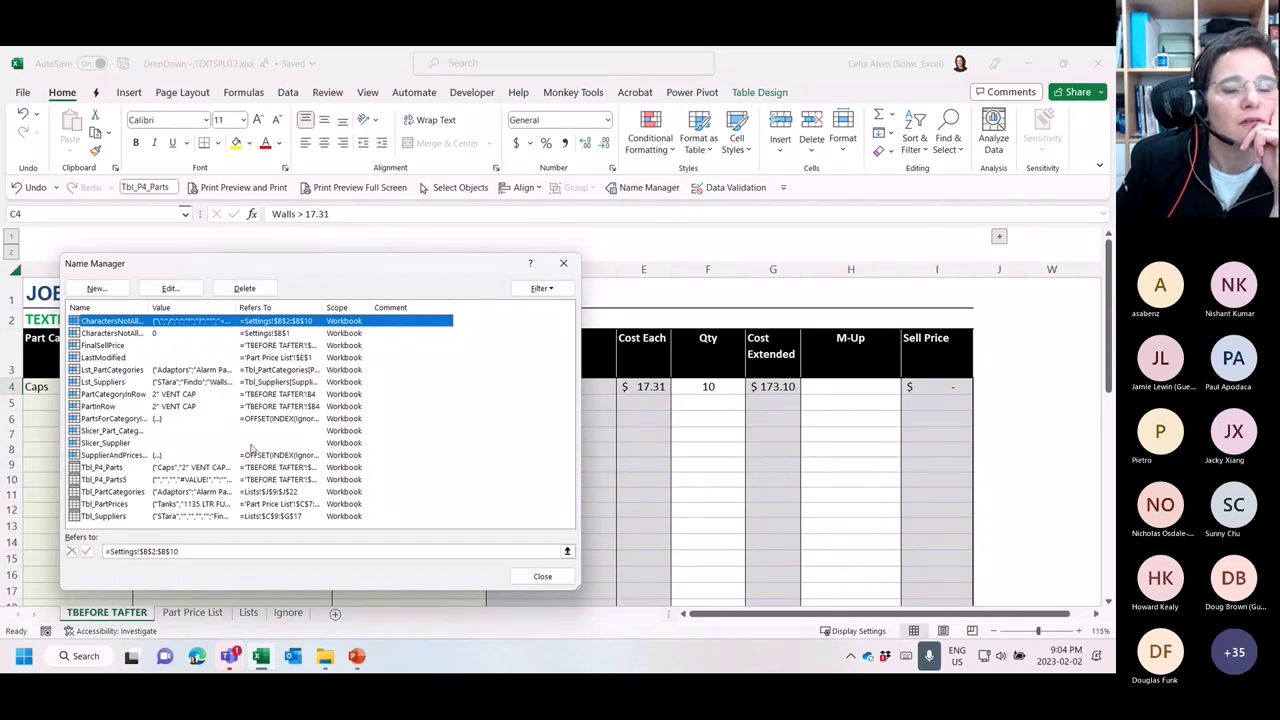
pyautogui.click(542, 576)
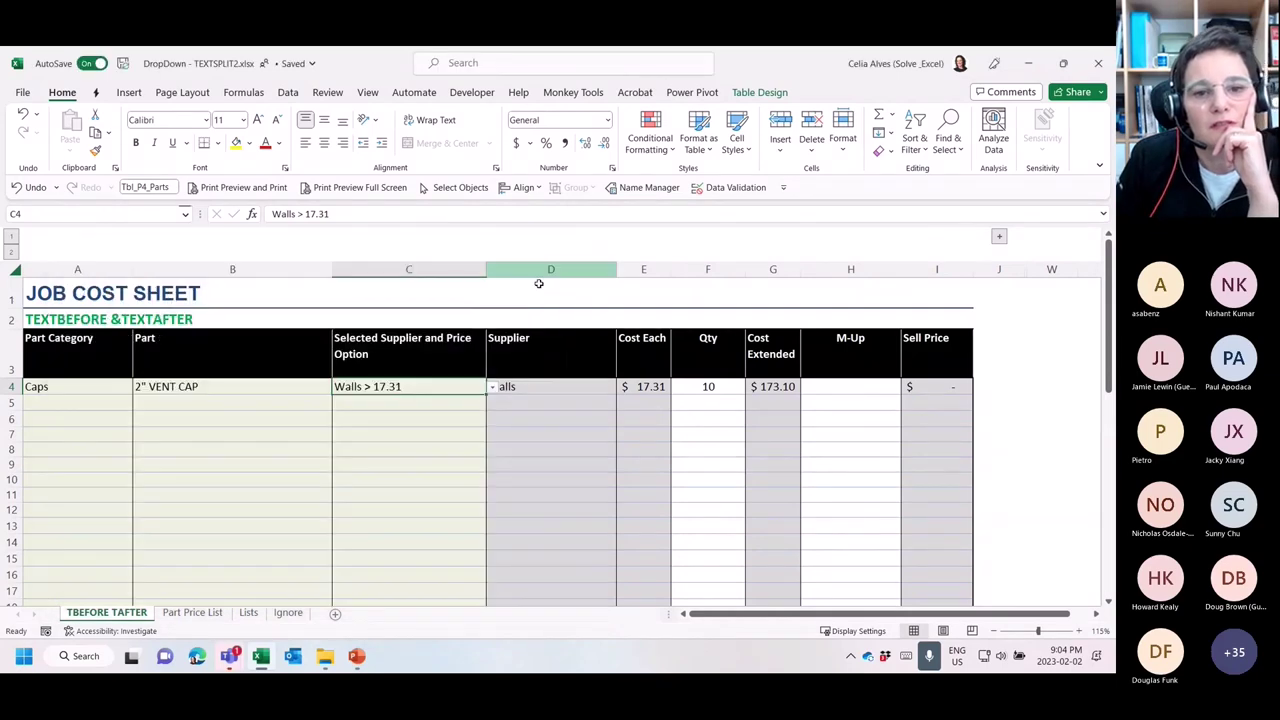
pyautogui.click(730, 188)
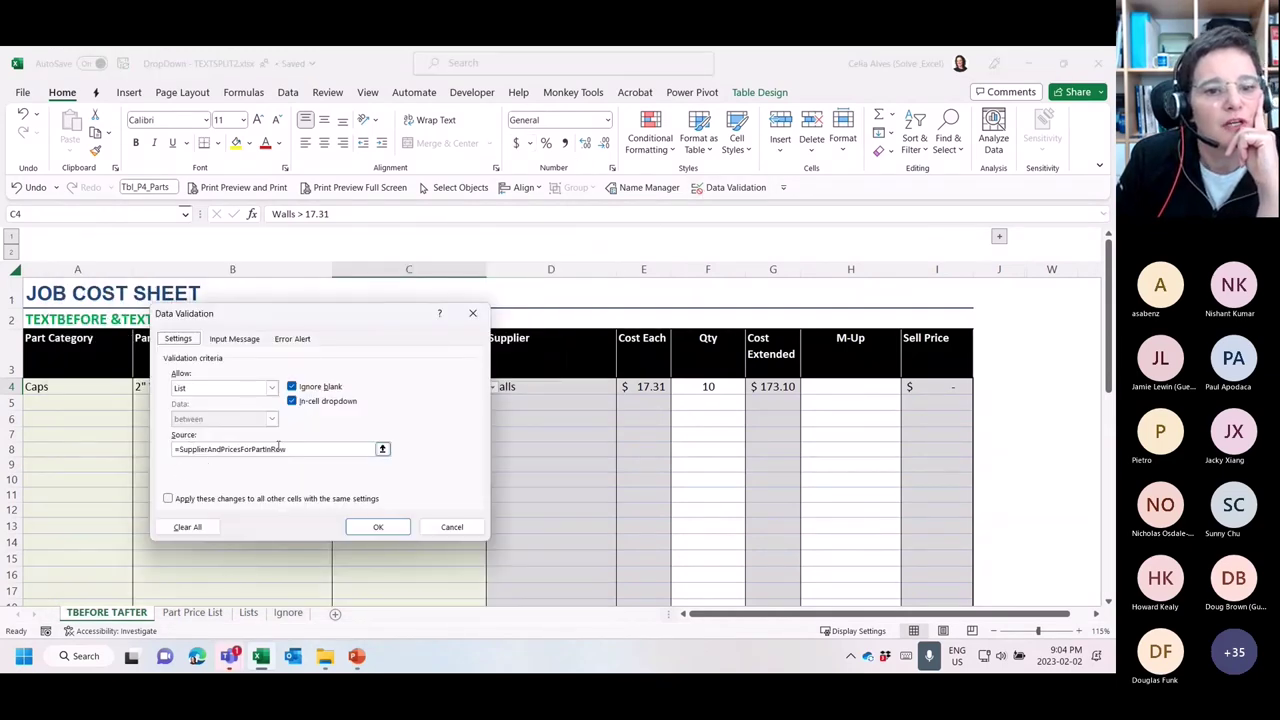
pyautogui.click(445, 528)
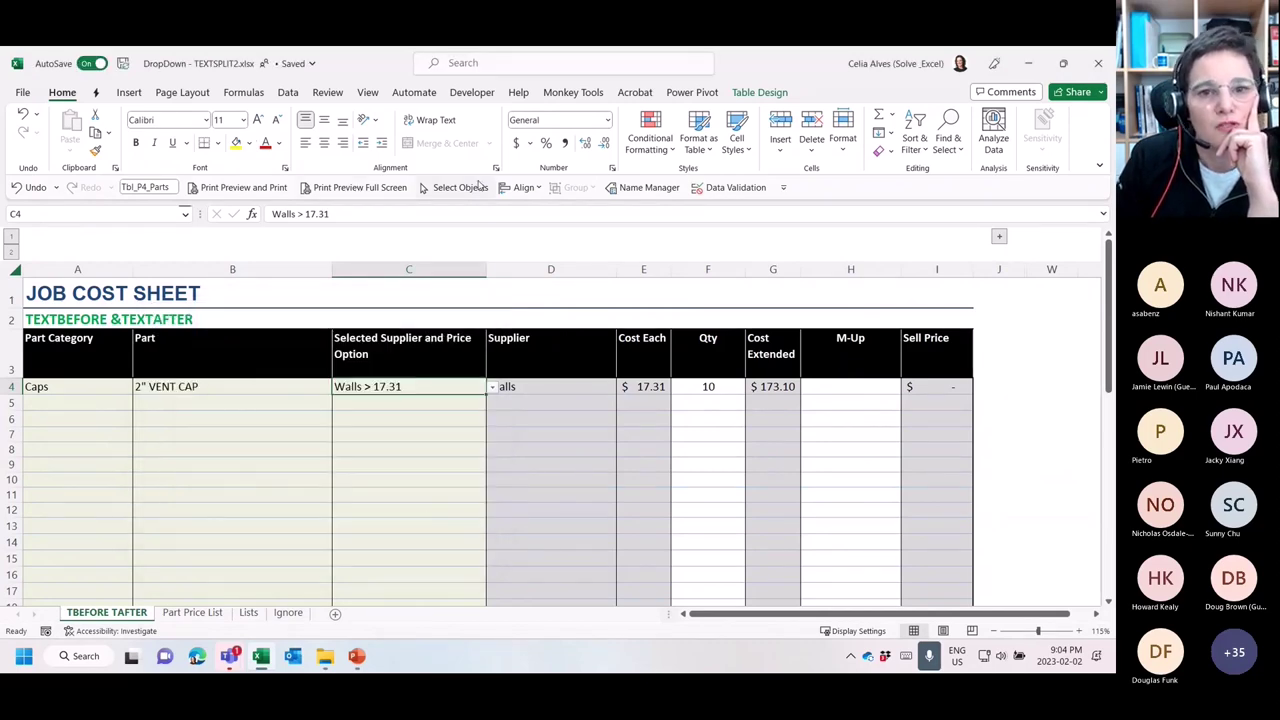
# Inspect the reference formula of the defined name SupplierAndPricesForPartInRow, widening the Name column to read the full names
pyautogui.click(634, 188)
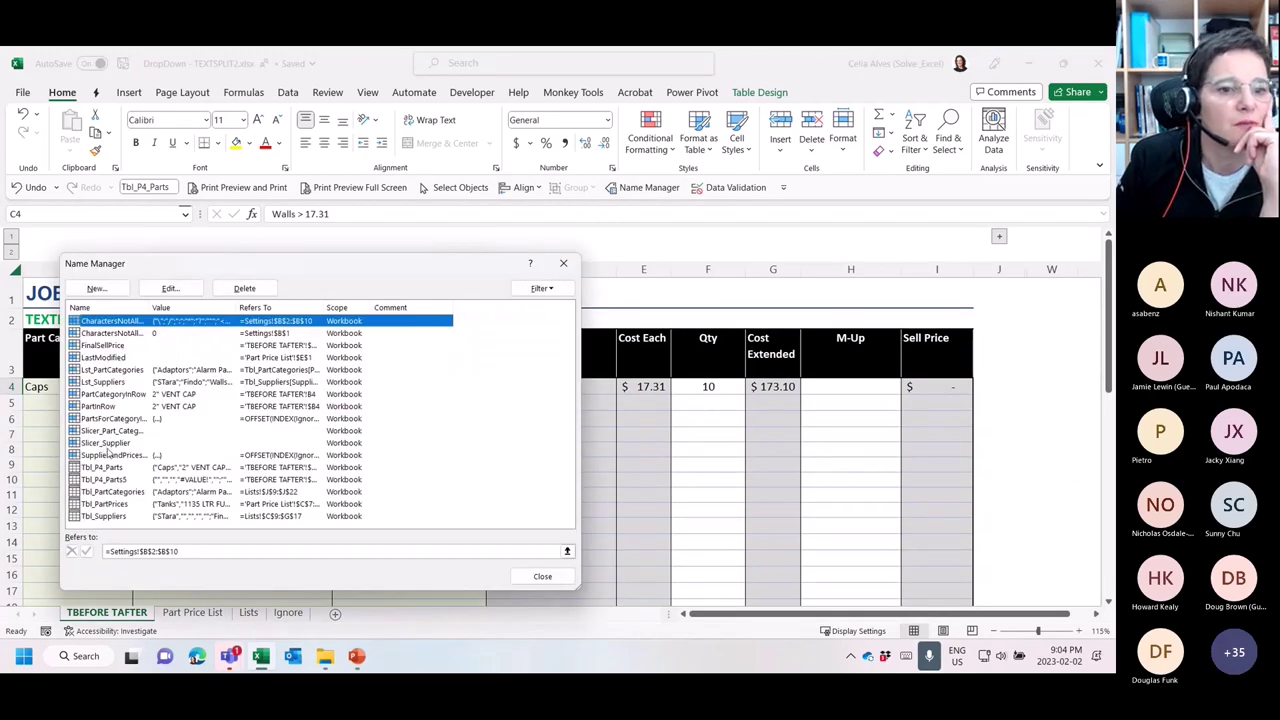
pyautogui.click(107, 457)
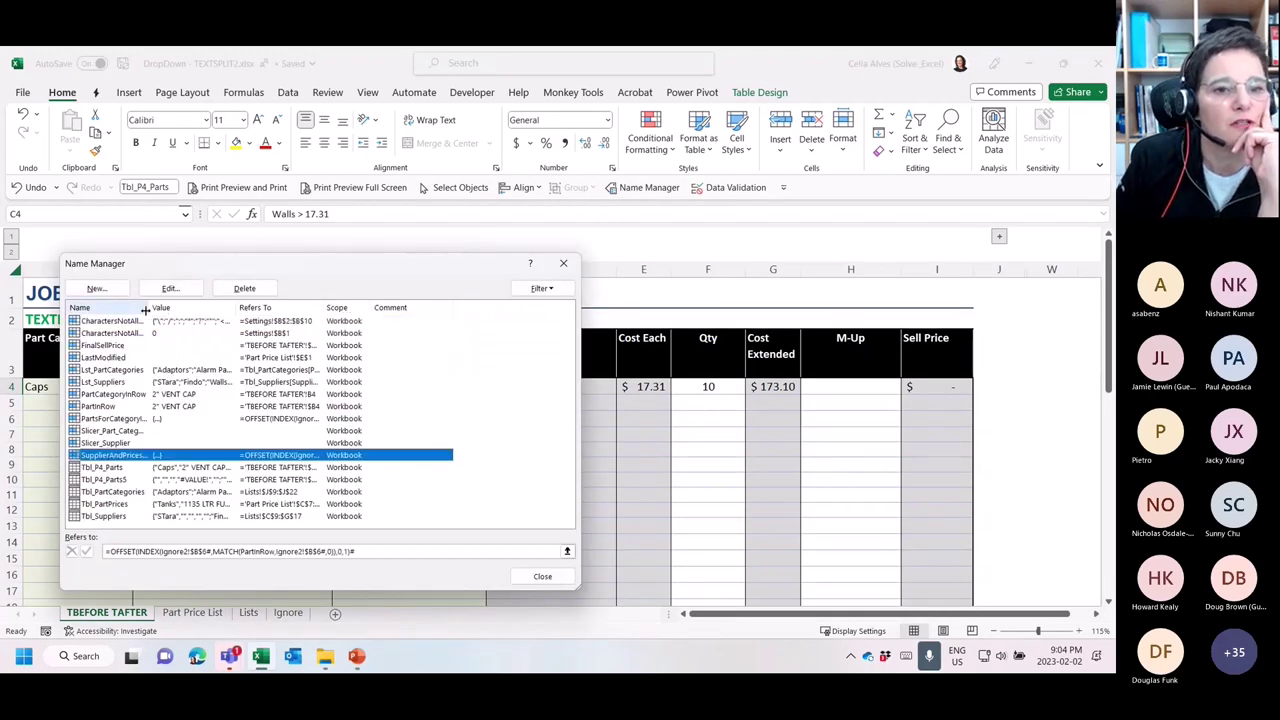
pyautogui.moveTo(148, 307); pyautogui.dragTo(212, 308)
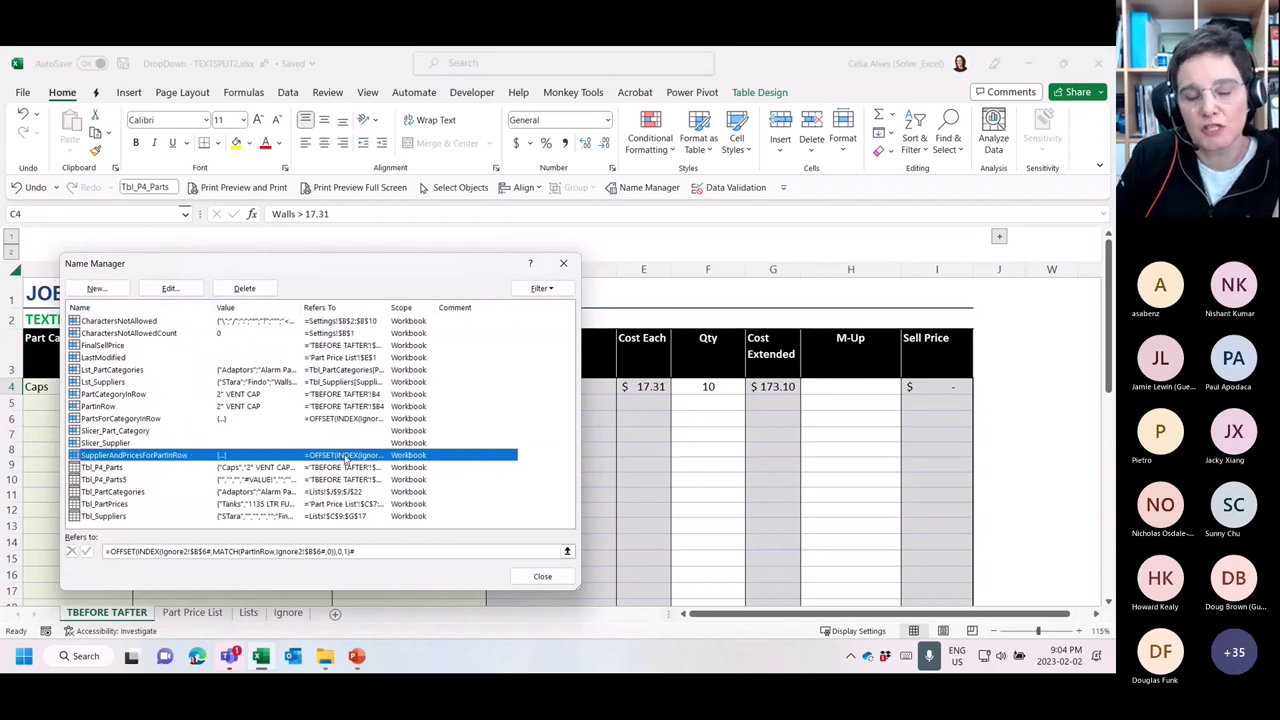
pyautogui.click(128, 551)
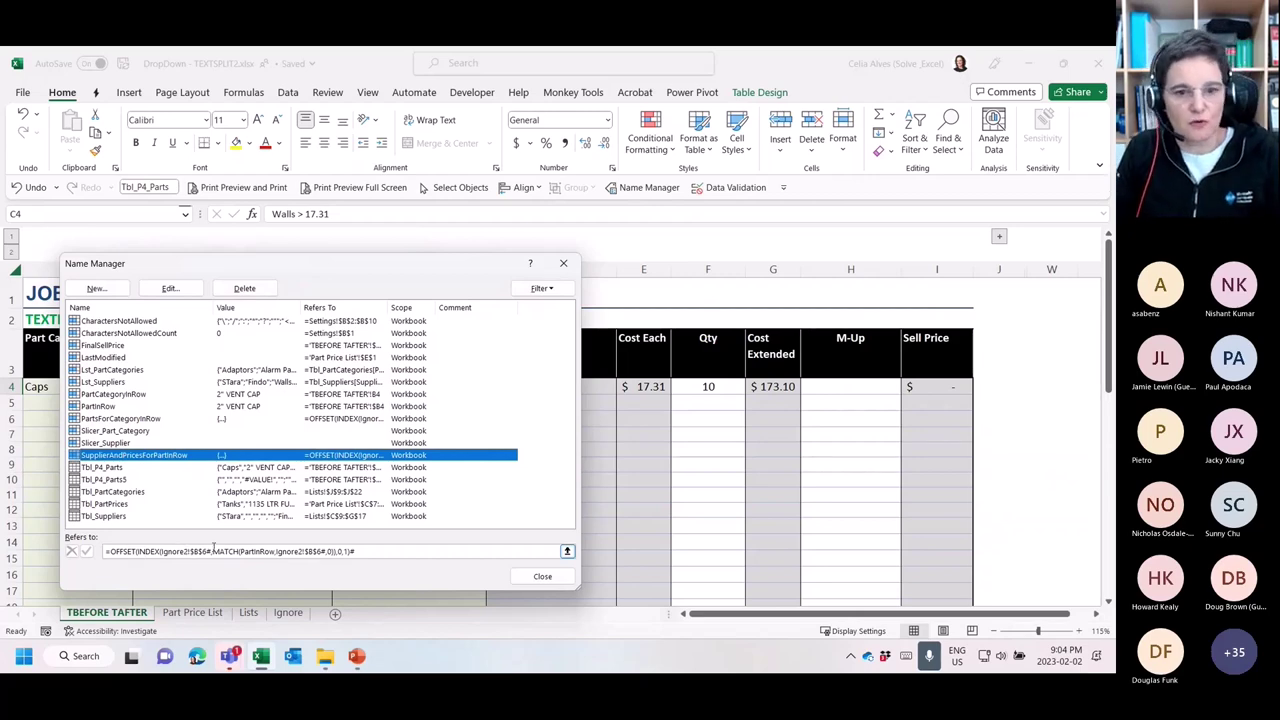
pyautogui.press('Escape')
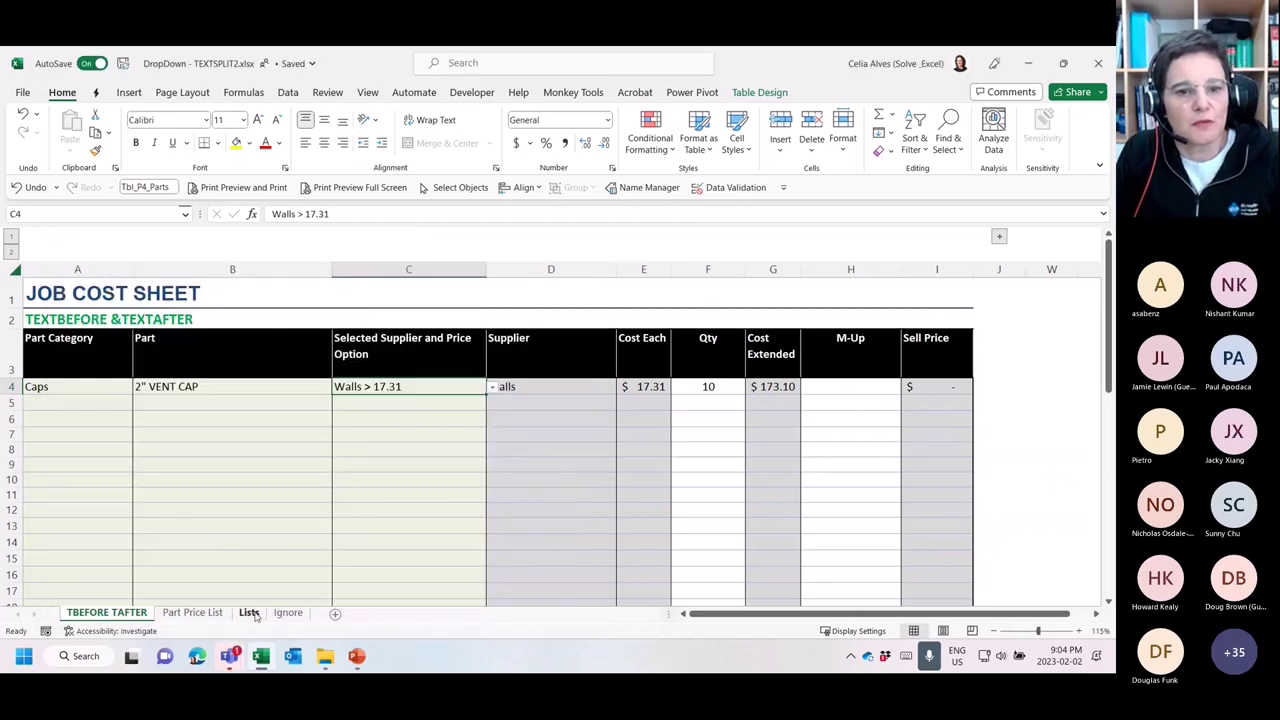
# Look through the Lists and Ignore sheets for the helper lists behind the dropdowns
pyautogui.click(252, 613)
pyautogui.scroll(-2, 543, 511)
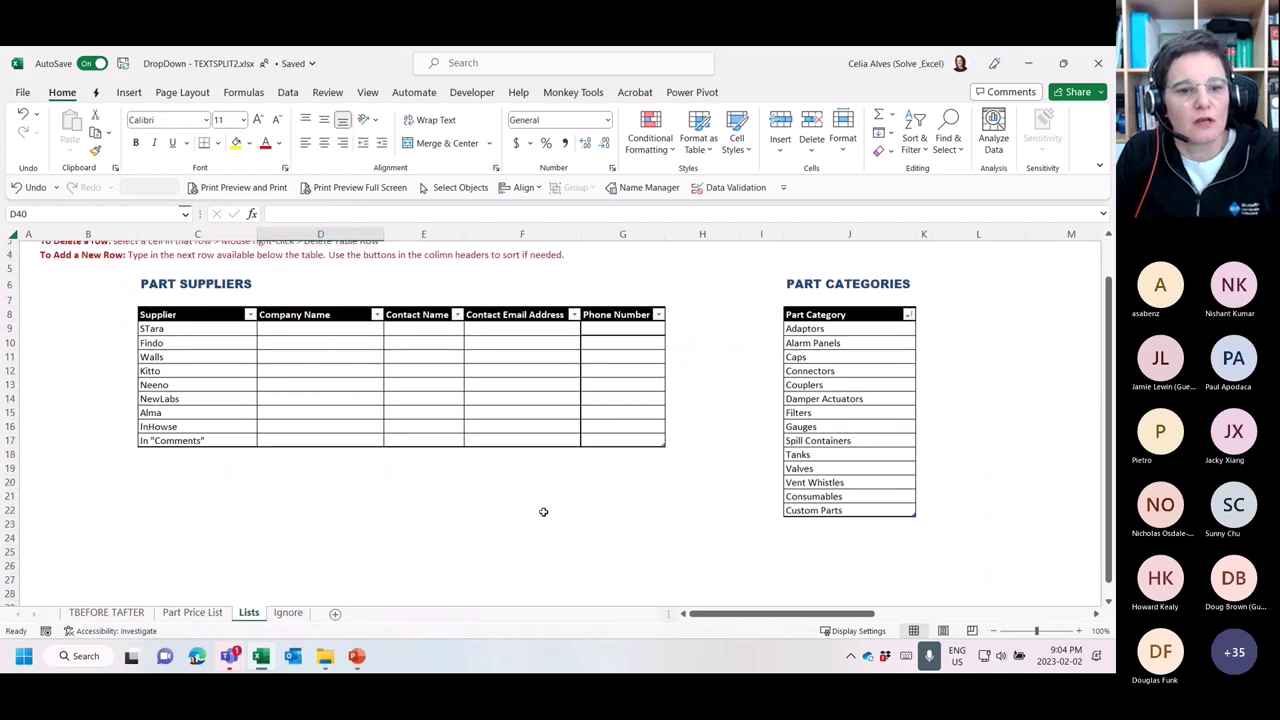
pyautogui.scroll(1, 543, 511)
pyautogui.click(288, 612)
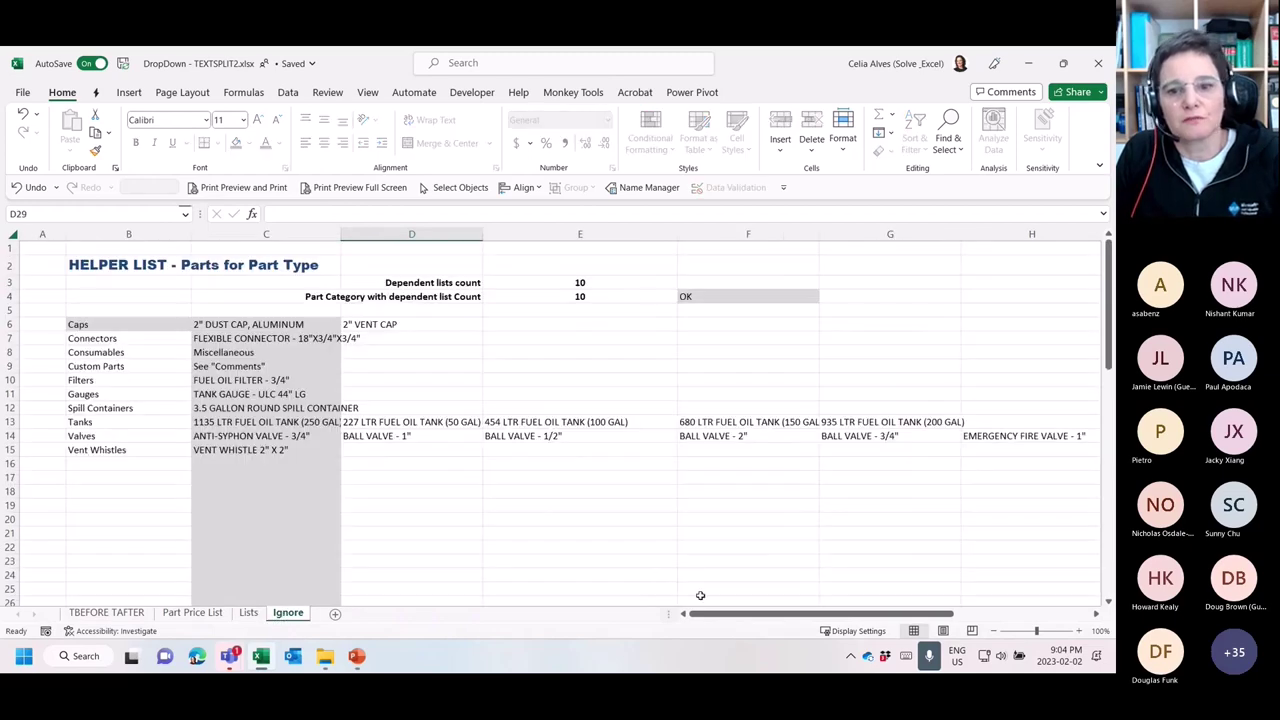
pyautogui.moveTo(713, 617); pyautogui.dragTo(618, 621)
pyautogui.scroll(-9, 297, 511)
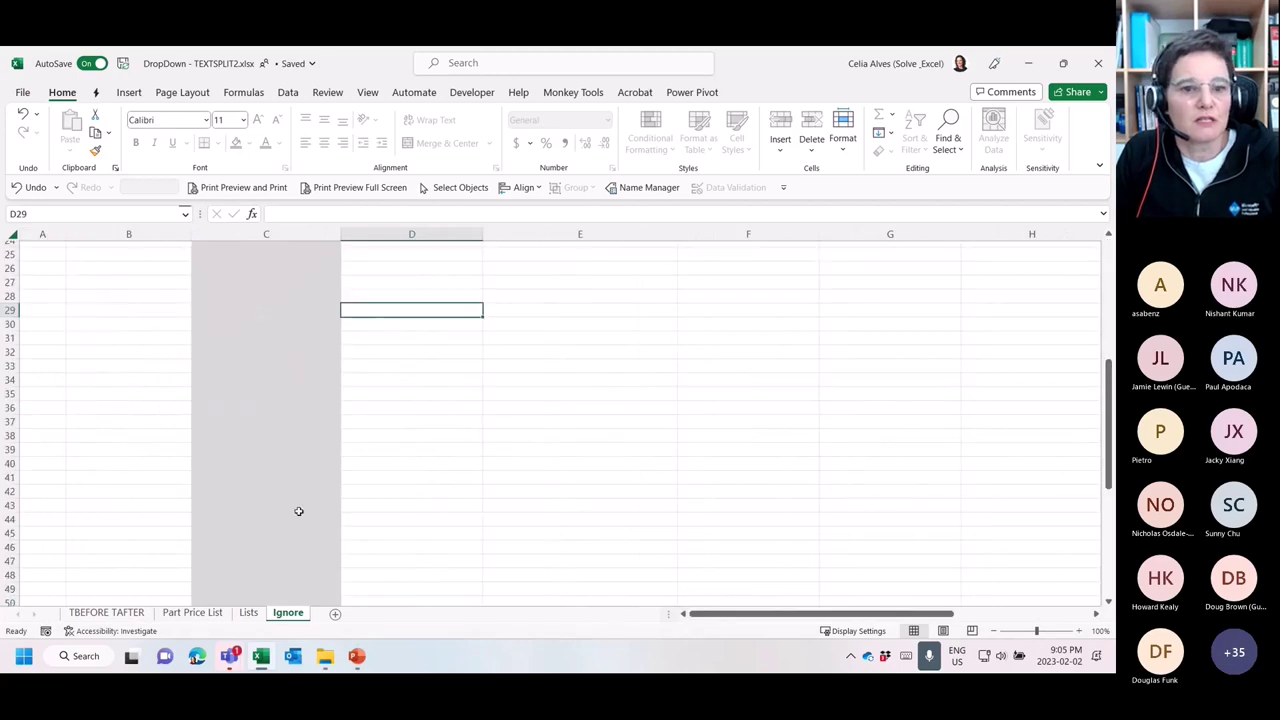
pyautogui.scroll(9, 297, 511)
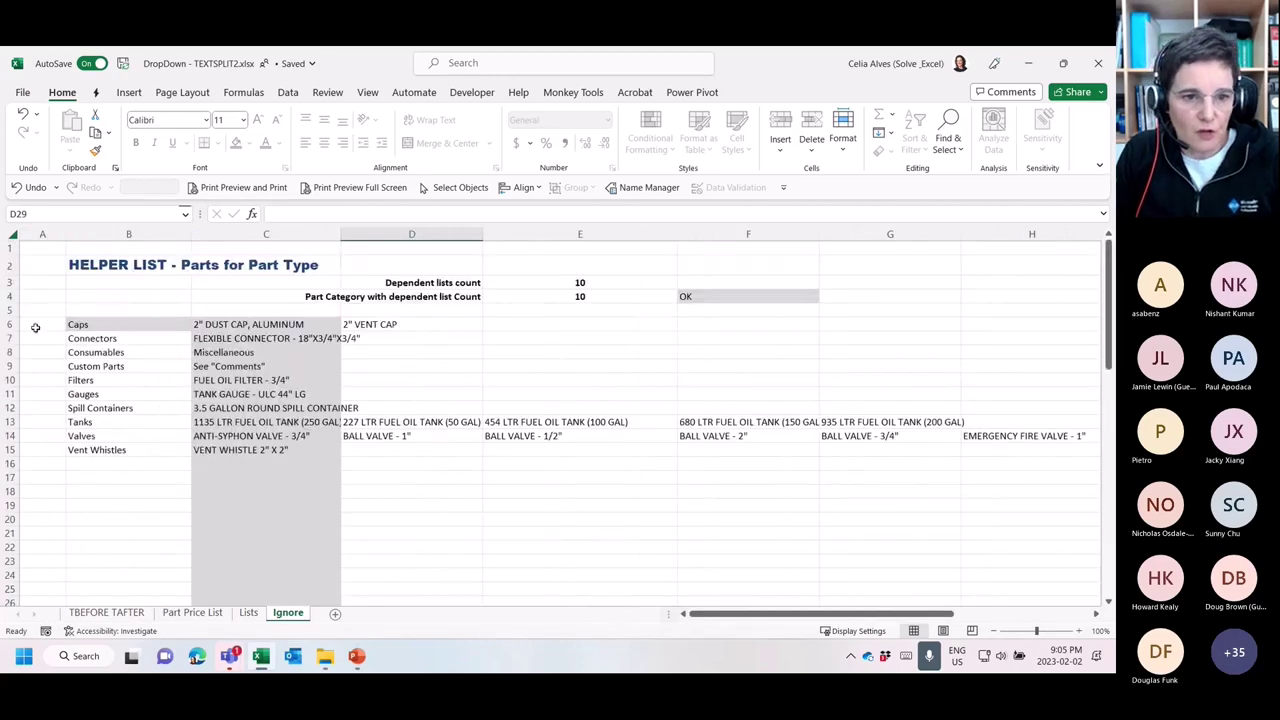
# Examine the helper list formulas in B6, C6 and C7 that produce the part categories and each category's parts
pyautogui.click(97, 326)
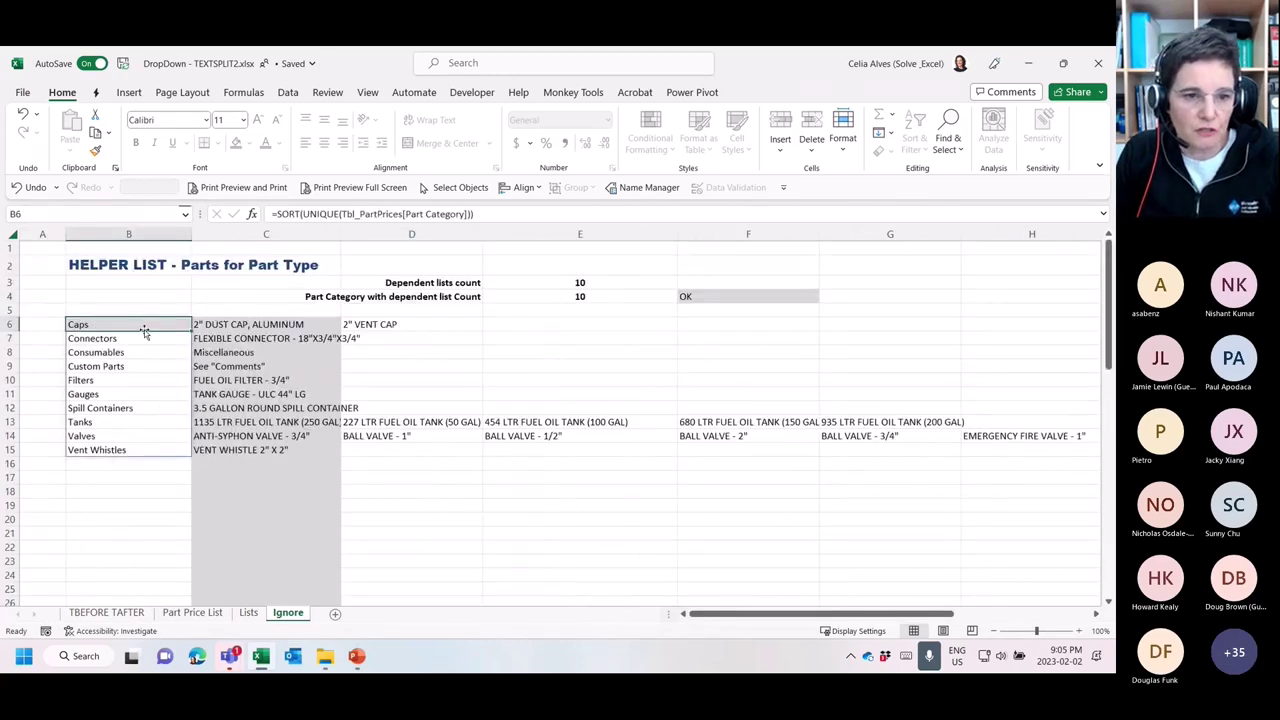
pyautogui.click(243, 324)
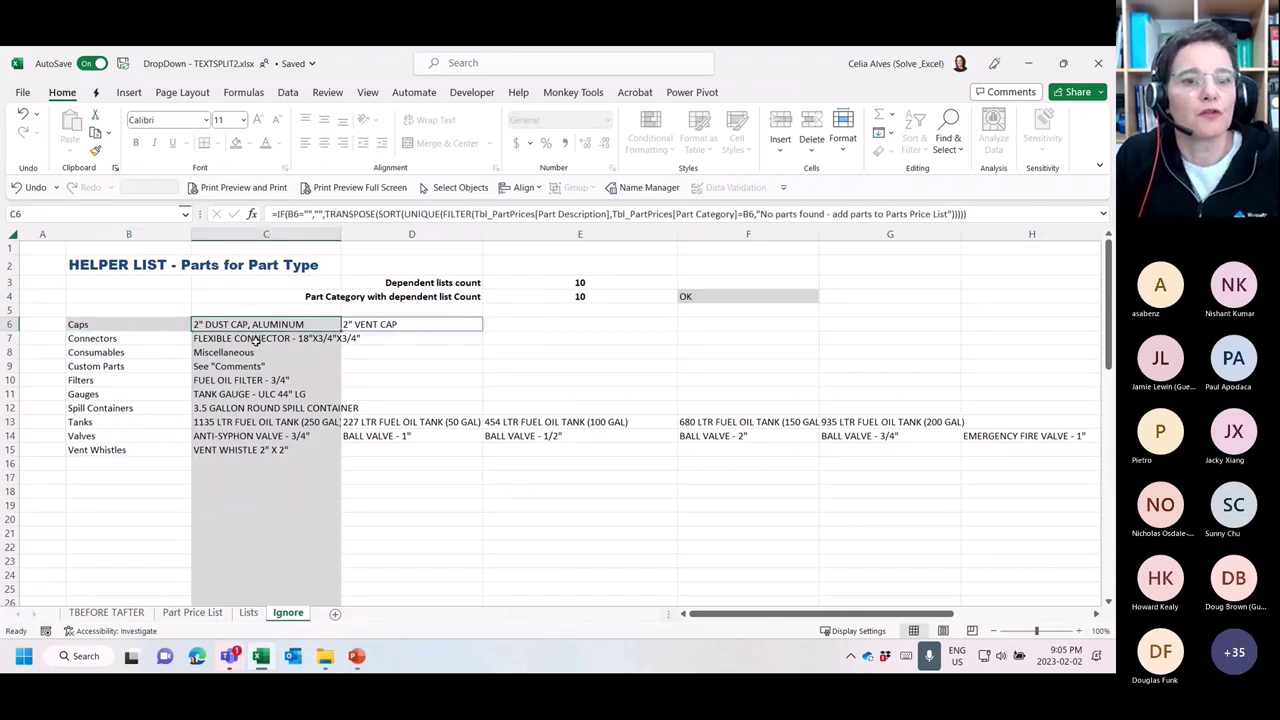
pyautogui.click(258, 340)
pyautogui.scroll(-7, 262, 396)
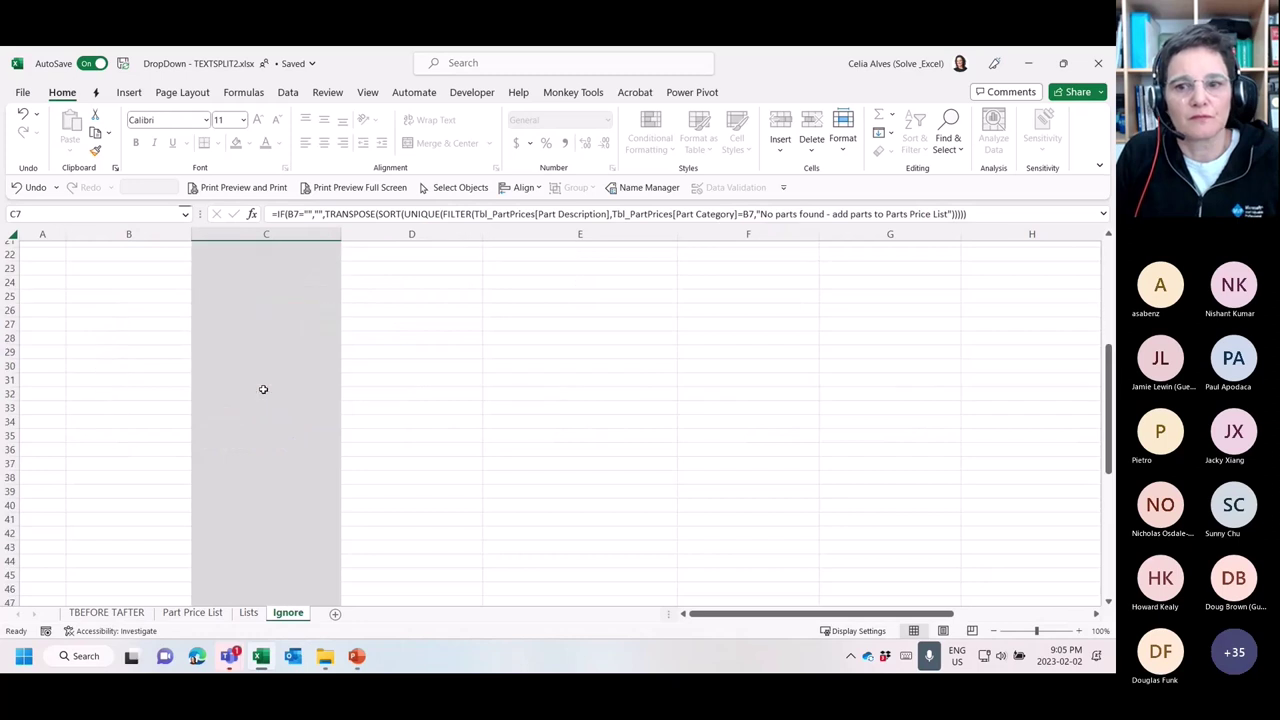
pyautogui.scroll(7, 260, 389)
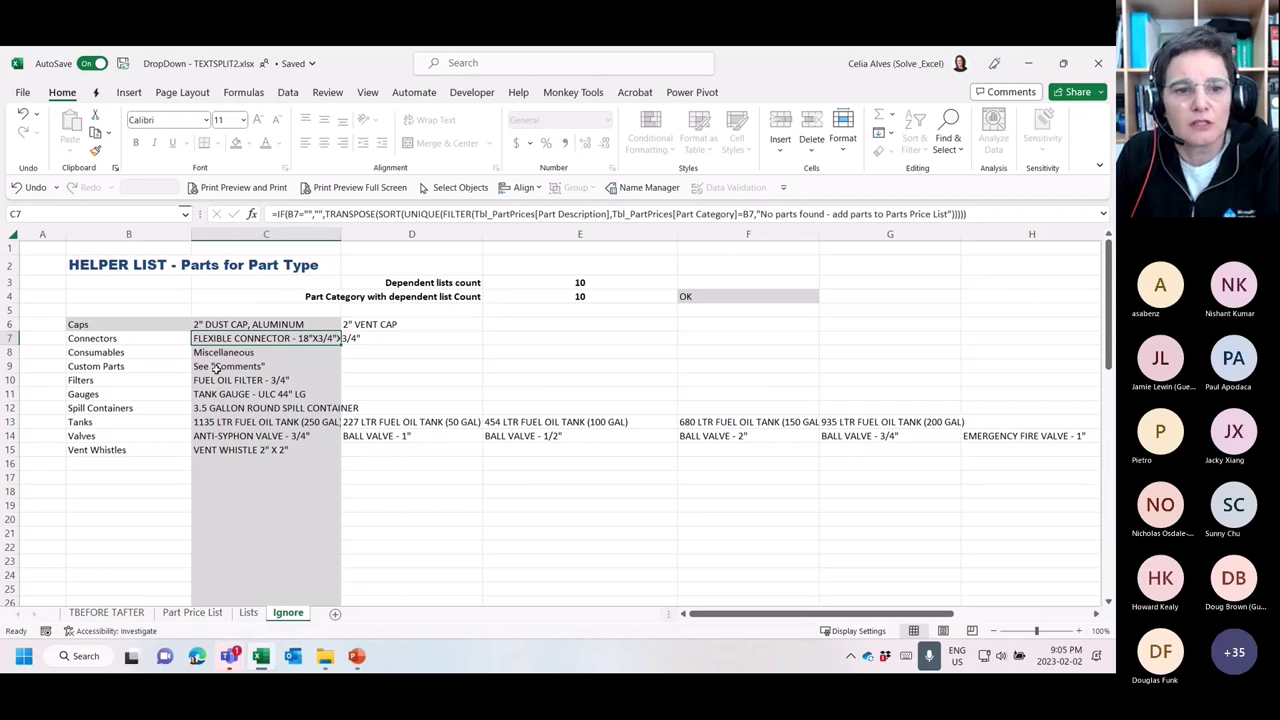
# Return to the TBEFORE TAFTER sheet and examine the TEXTBEFORE formula that extracts the supplier in D4
pyautogui.click(248, 613)
pyautogui.click(198, 613)
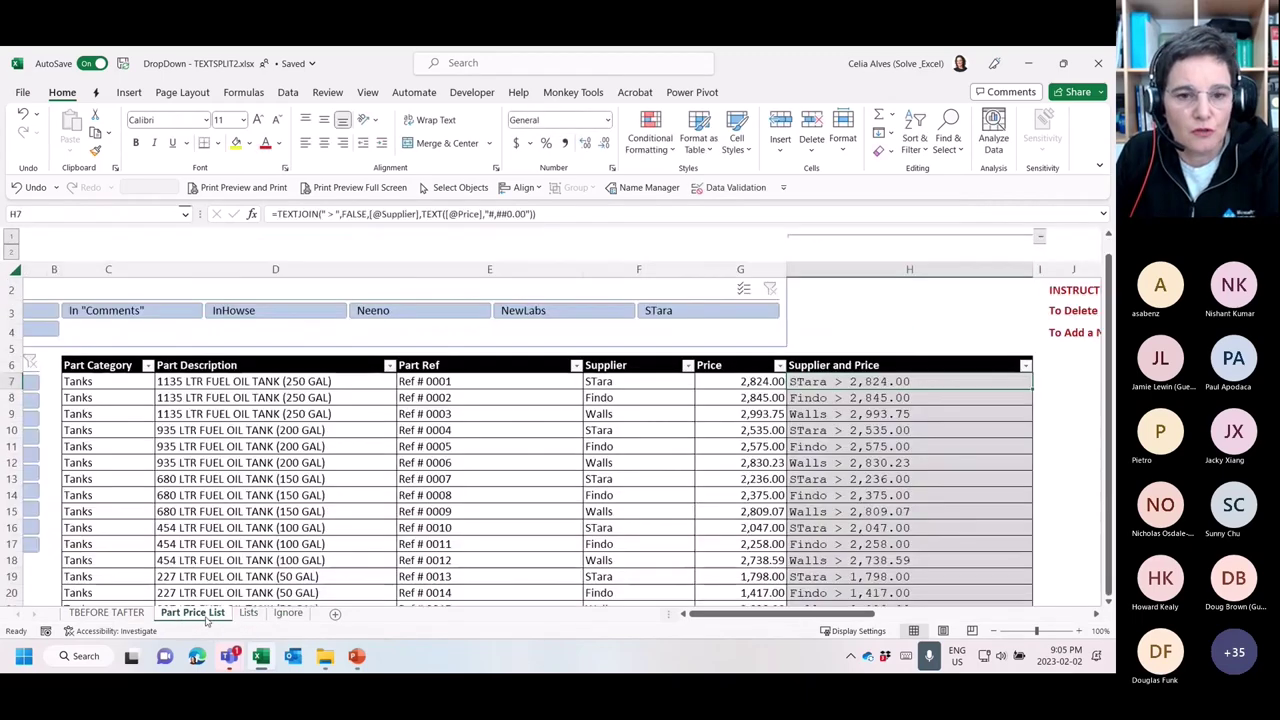
pyautogui.click(104, 613)
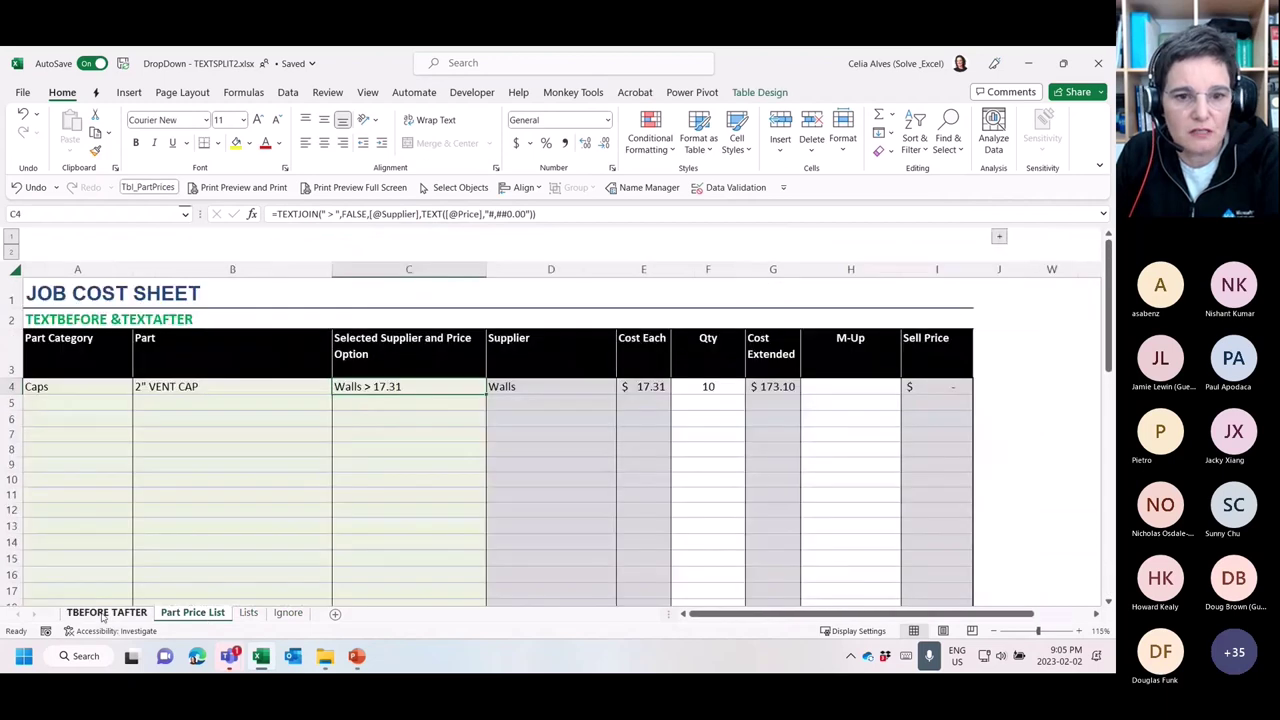
pyautogui.click(556, 386)
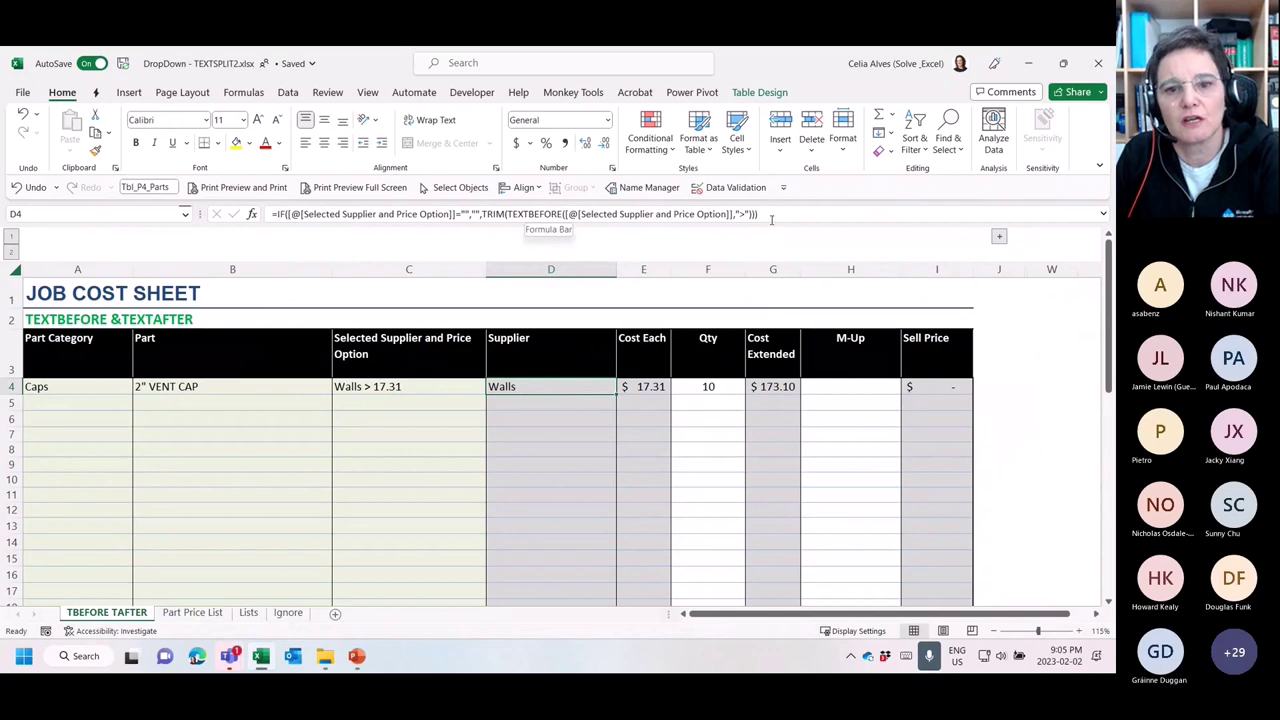
pyautogui.doubleClick(555, 385)
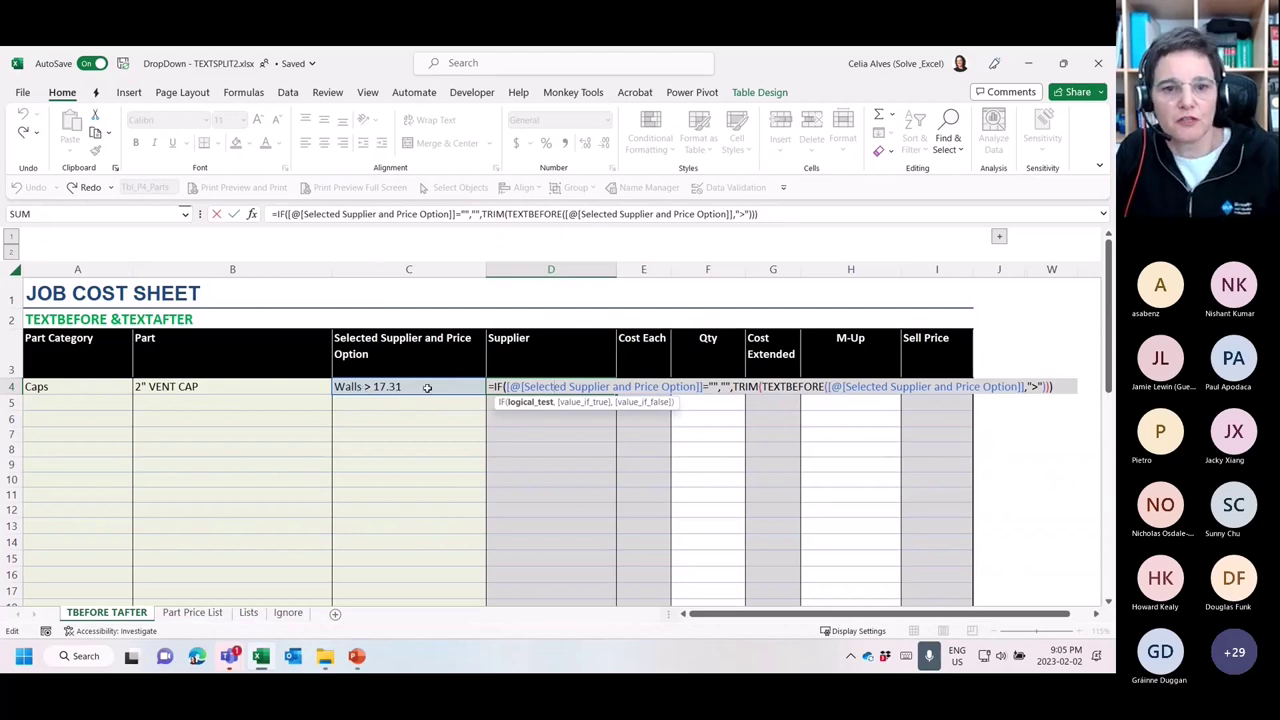
pyautogui.press('Escape')
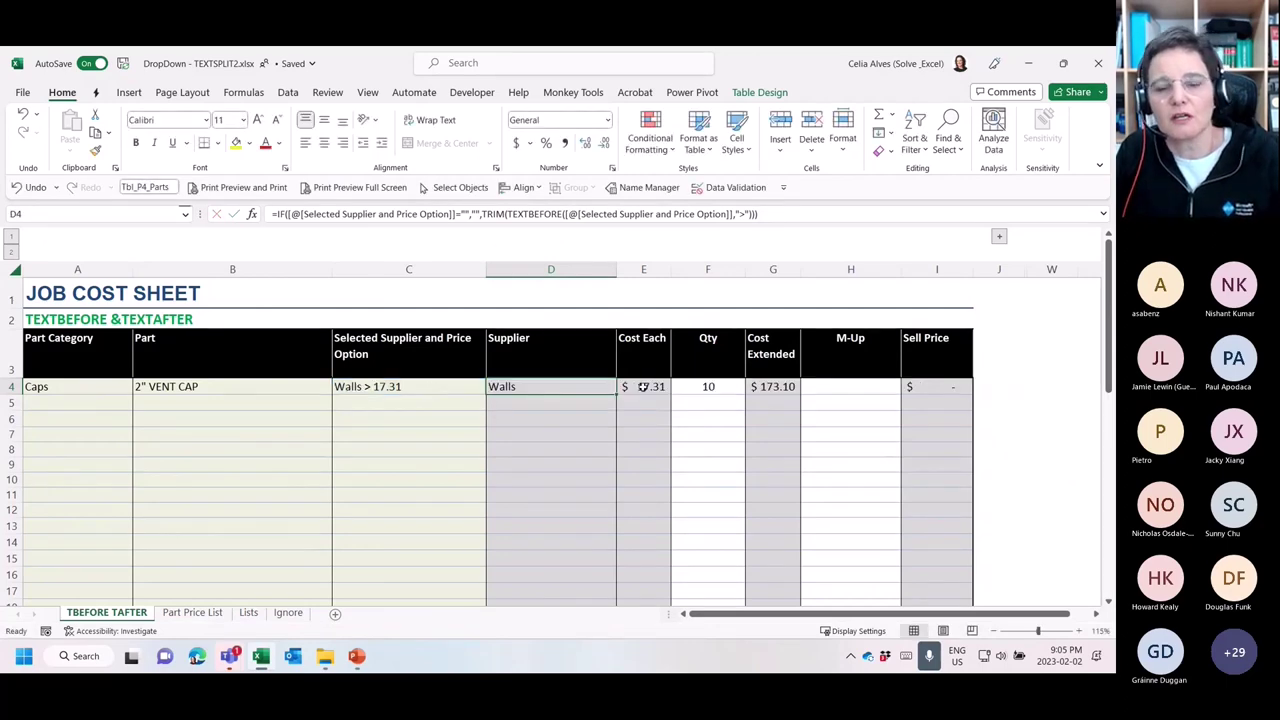
# Examine the TEXTAFTER formula behind Cost Each in E4 and the Cost Extended formula in G4
pyautogui.click(642, 386)
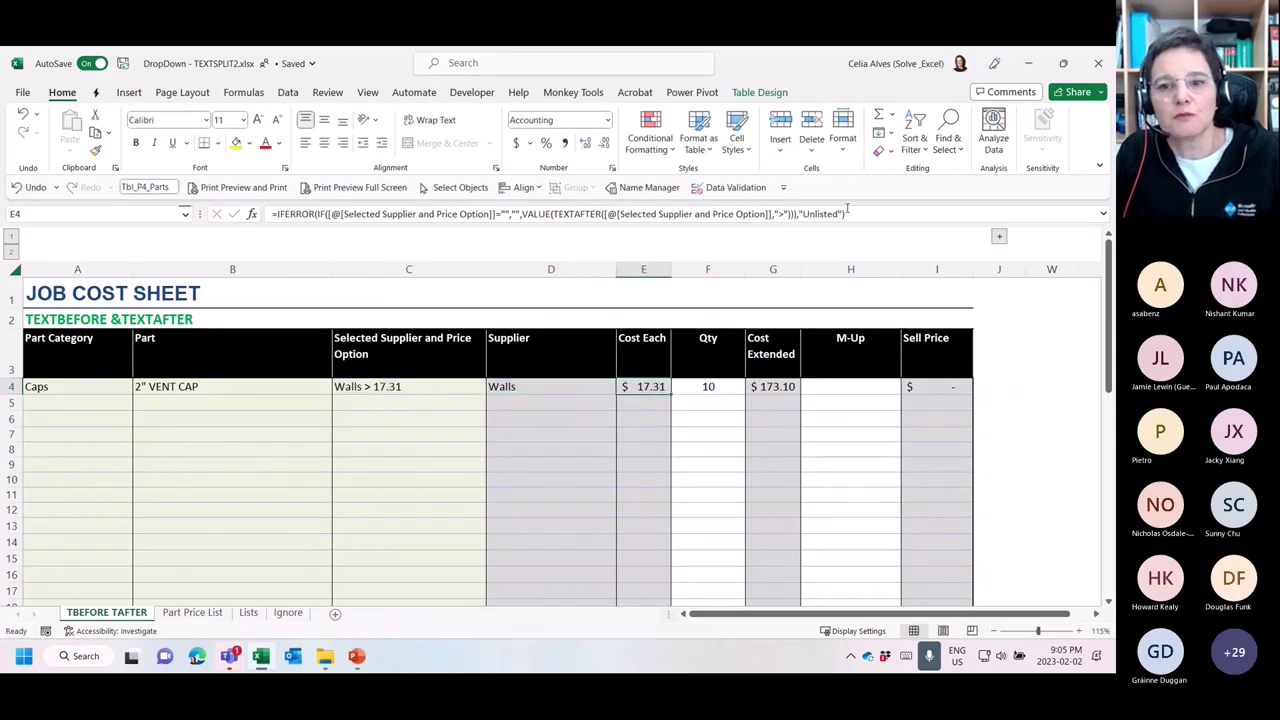
pyautogui.doubleClick(650, 387)
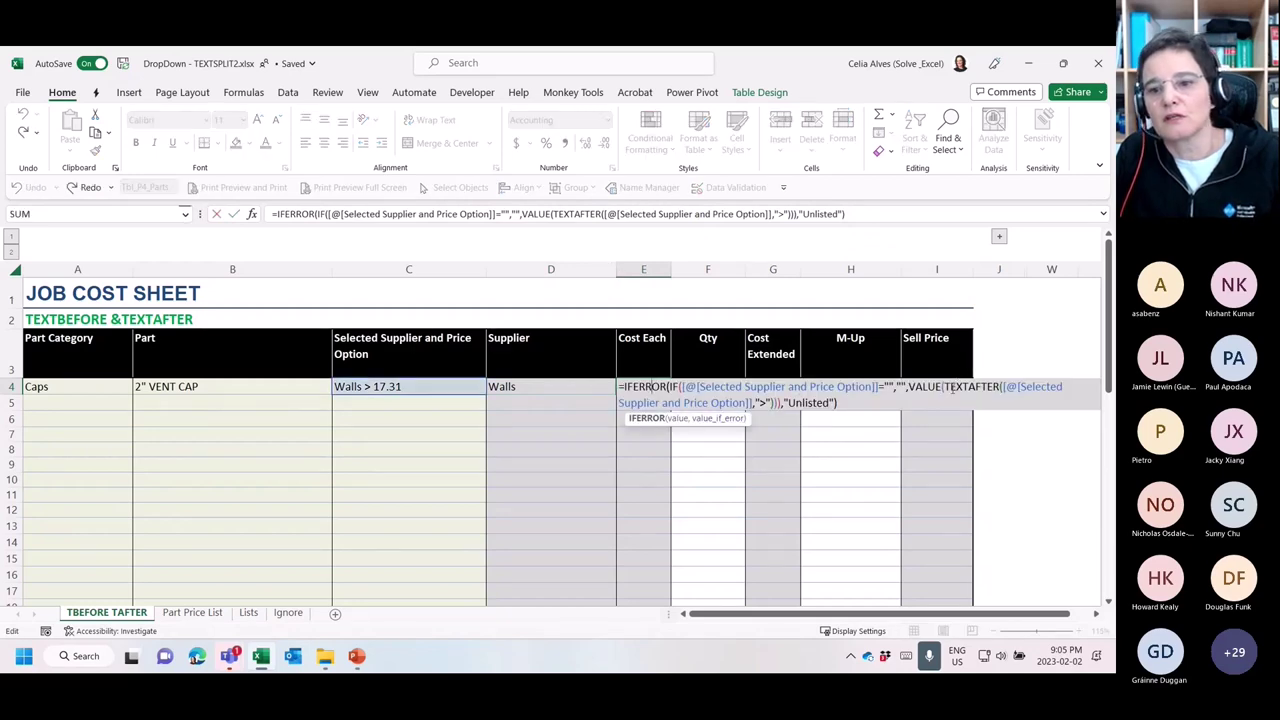
pyautogui.click(994, 389)
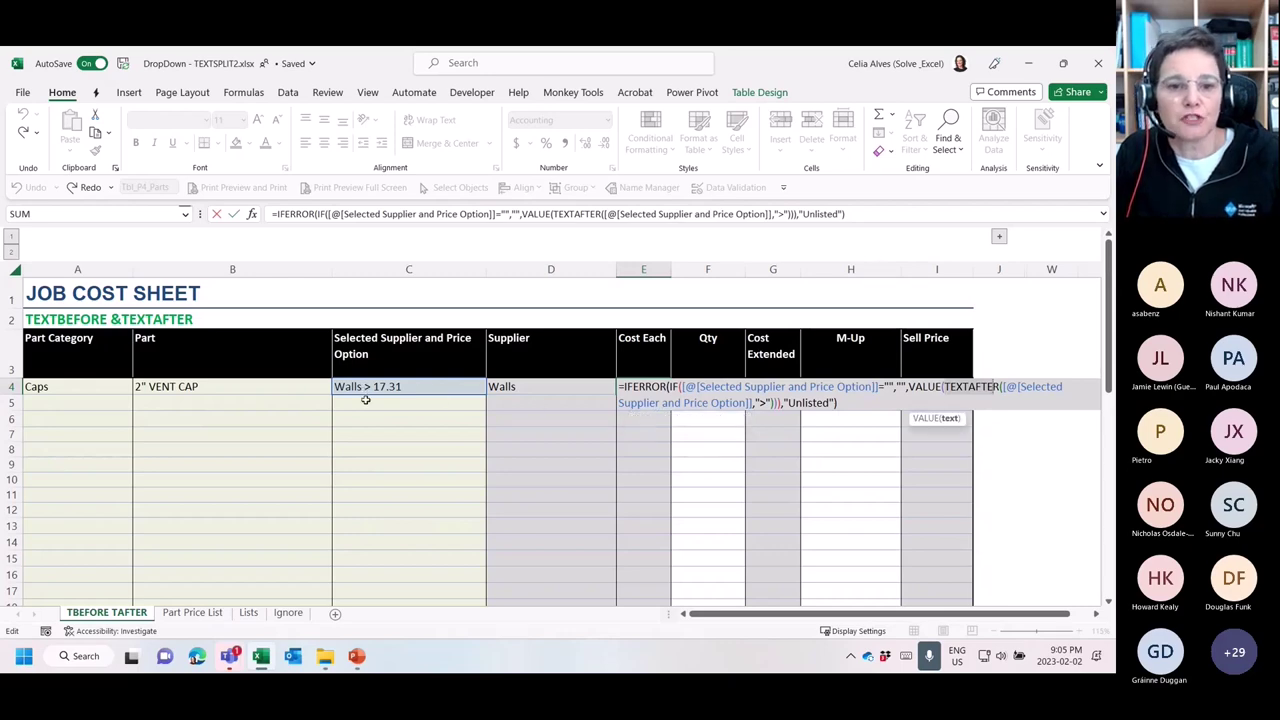
pyautogui.hotkey('ctrl', 'Return')
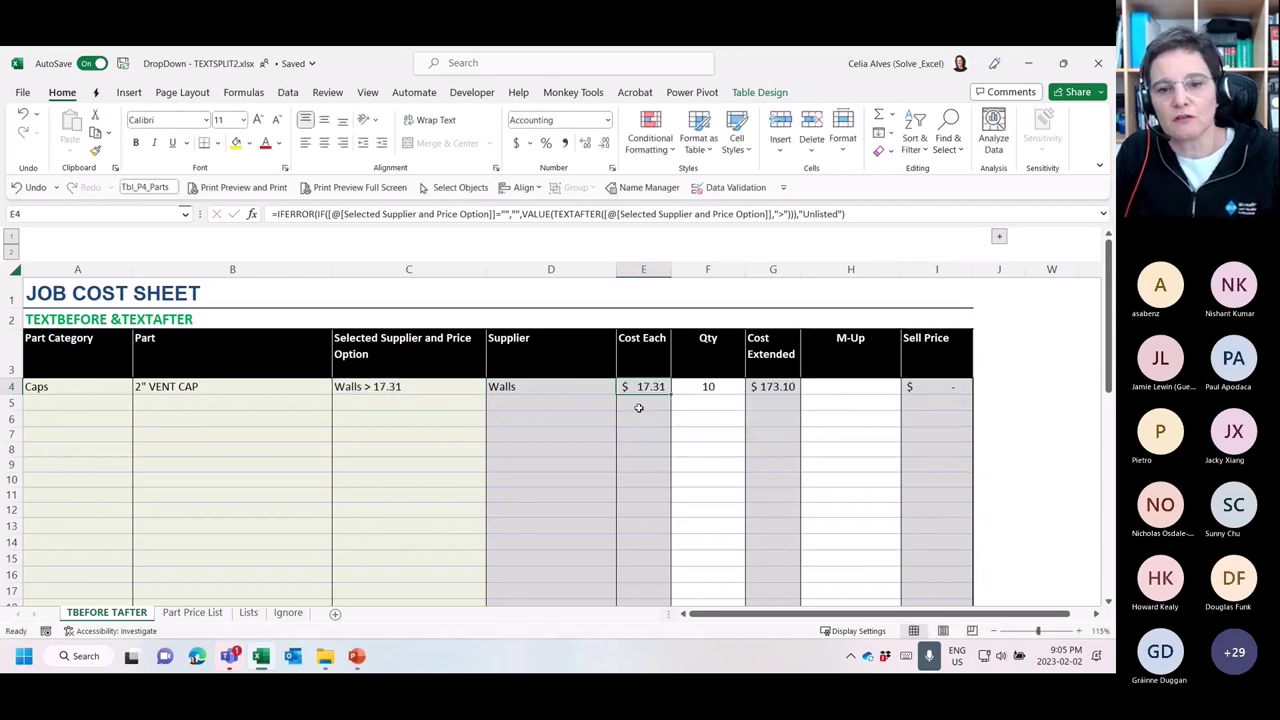
pyautogui.click(716, 386)
pyautogui.click(763, 386)
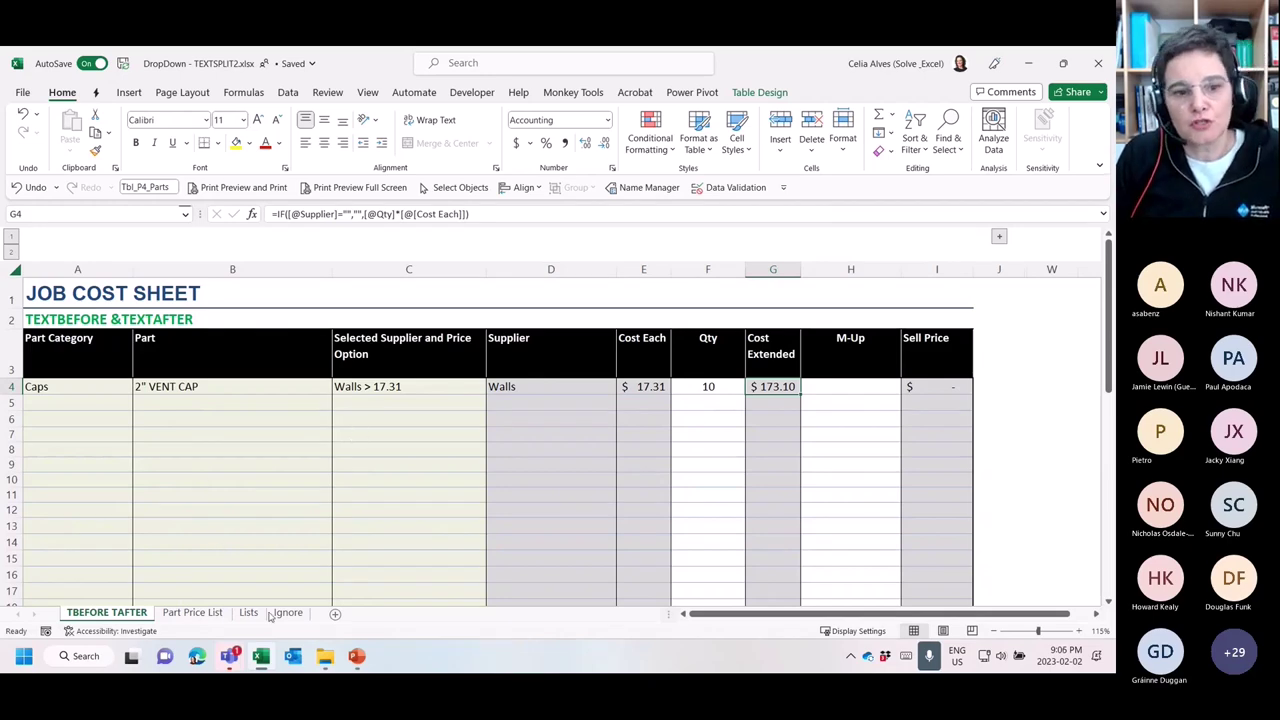
# Look through the Part Price List, Lists and Ignore sheets again and return to the TBEFORE TAFTER job cost sheet
pyautogui.click(189, 607)
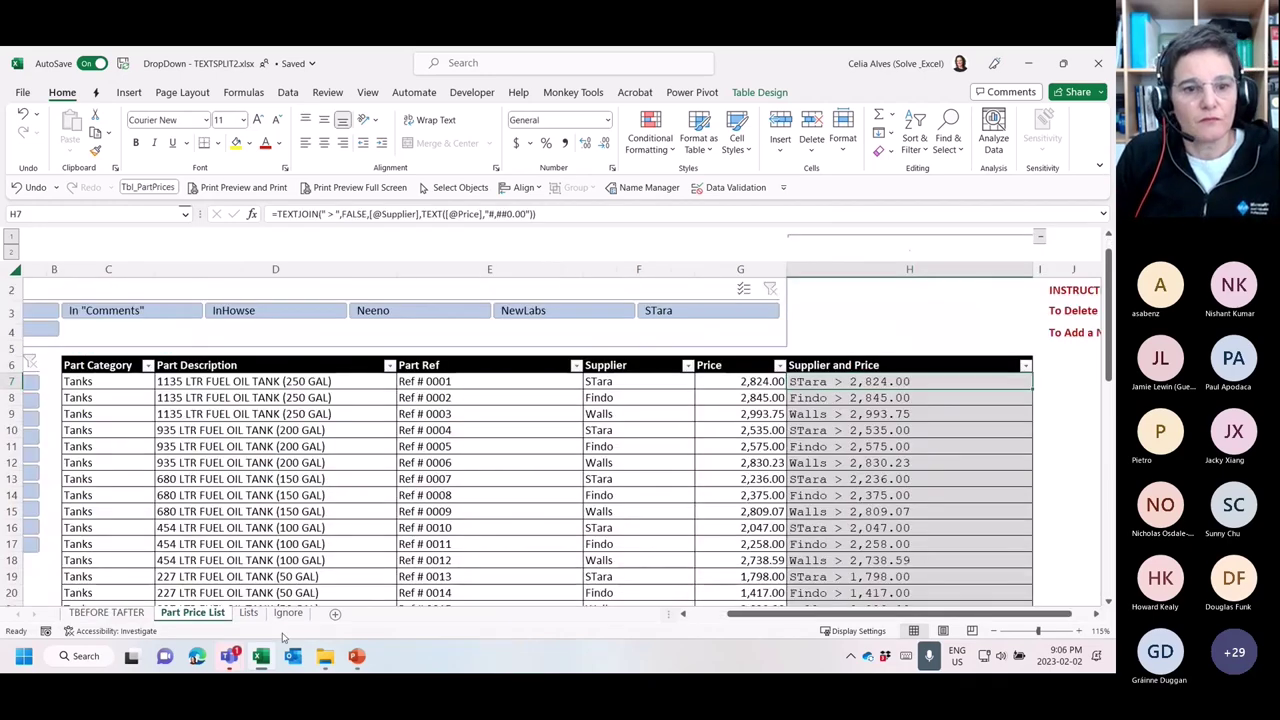
pyautogui.click(250, 613)
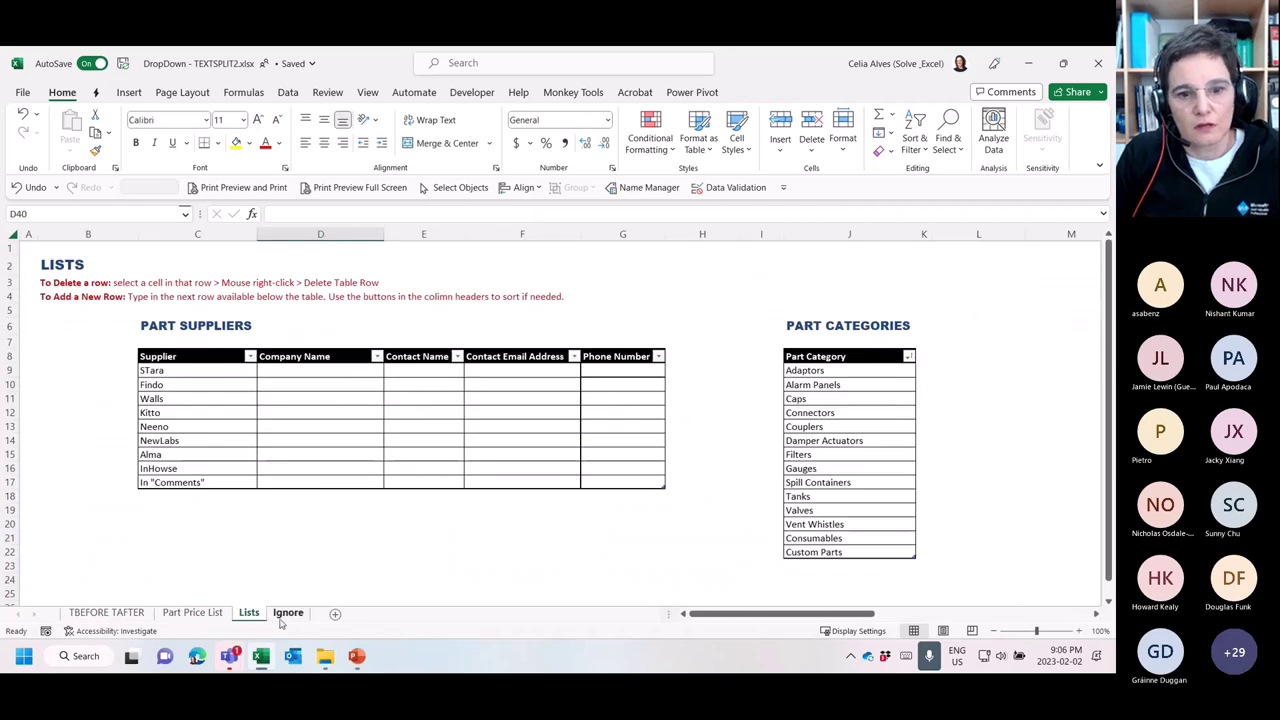
pyautogui.click(287, 613)
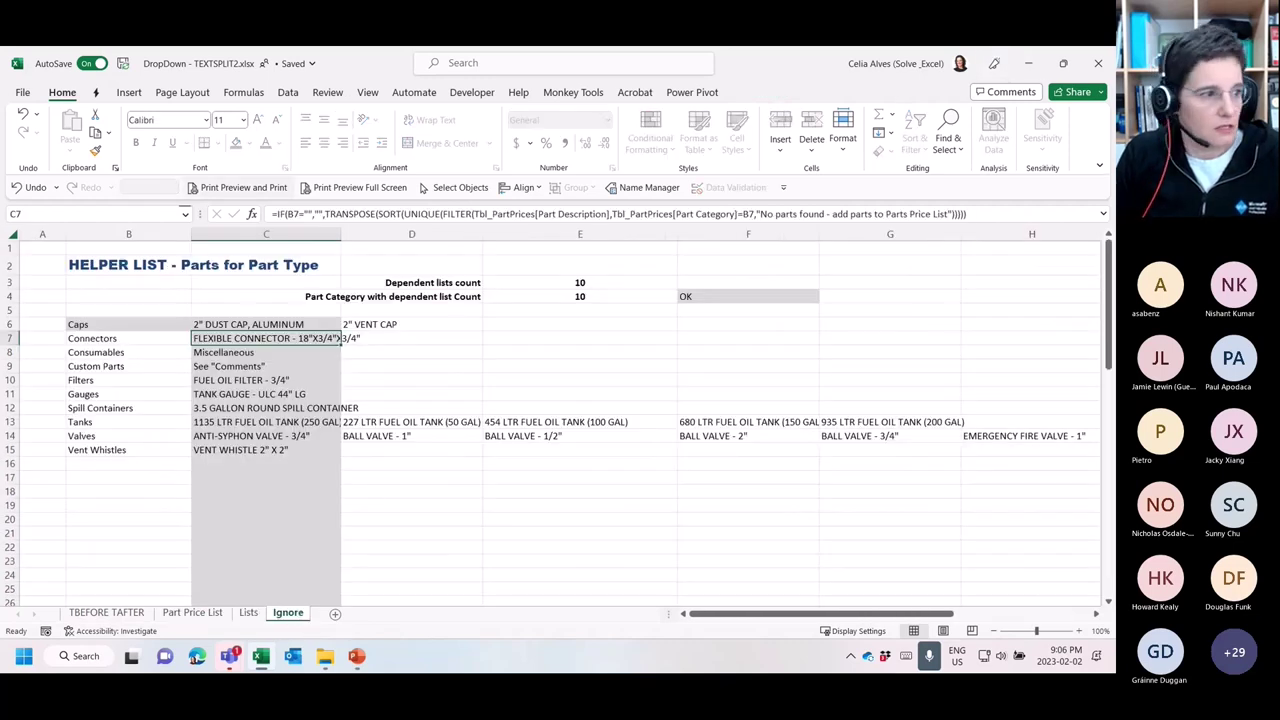
pyautogui.hotkey('alt', 'Tab')
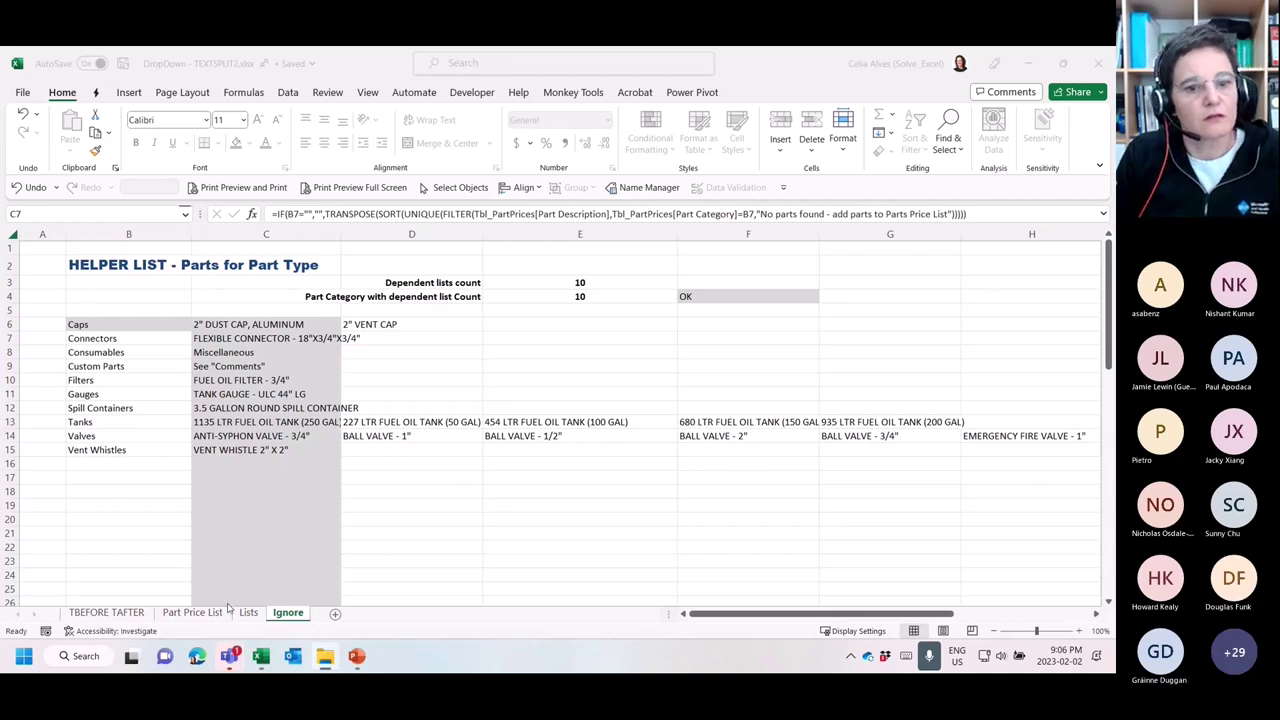
pyautogui.hotkey('alt', 'Tab')
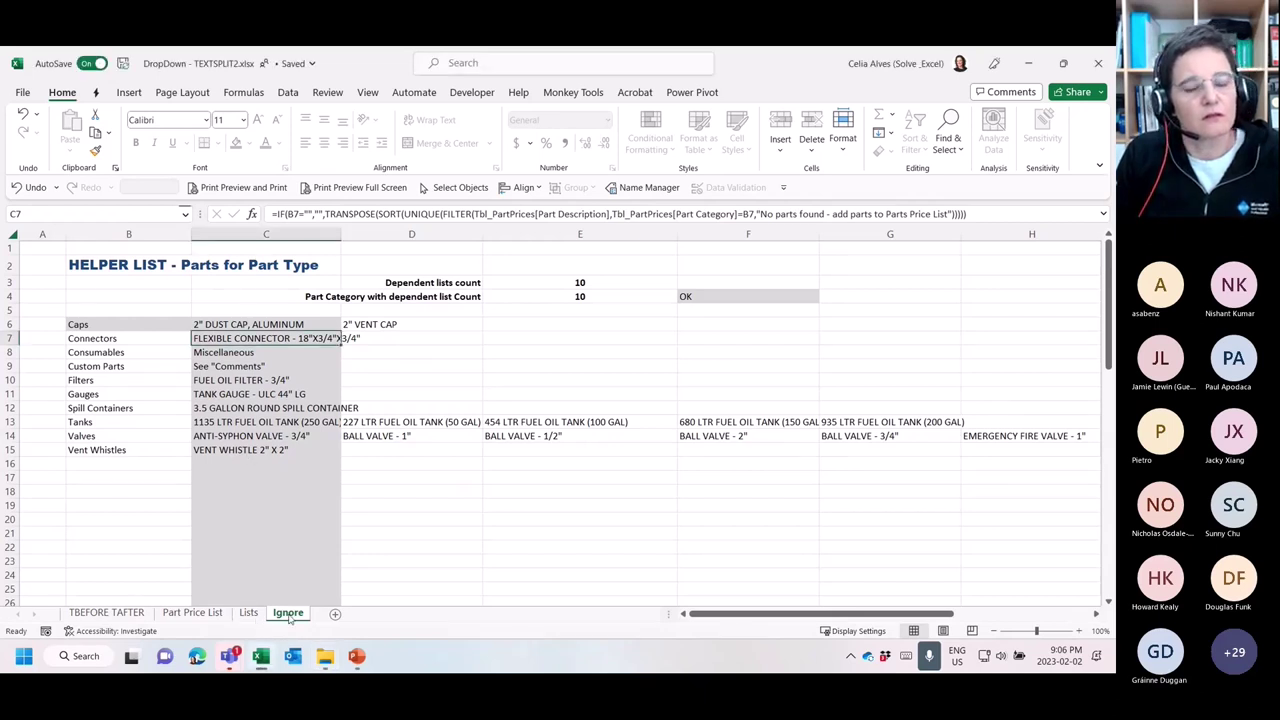
pyautogui.click(128, 610)
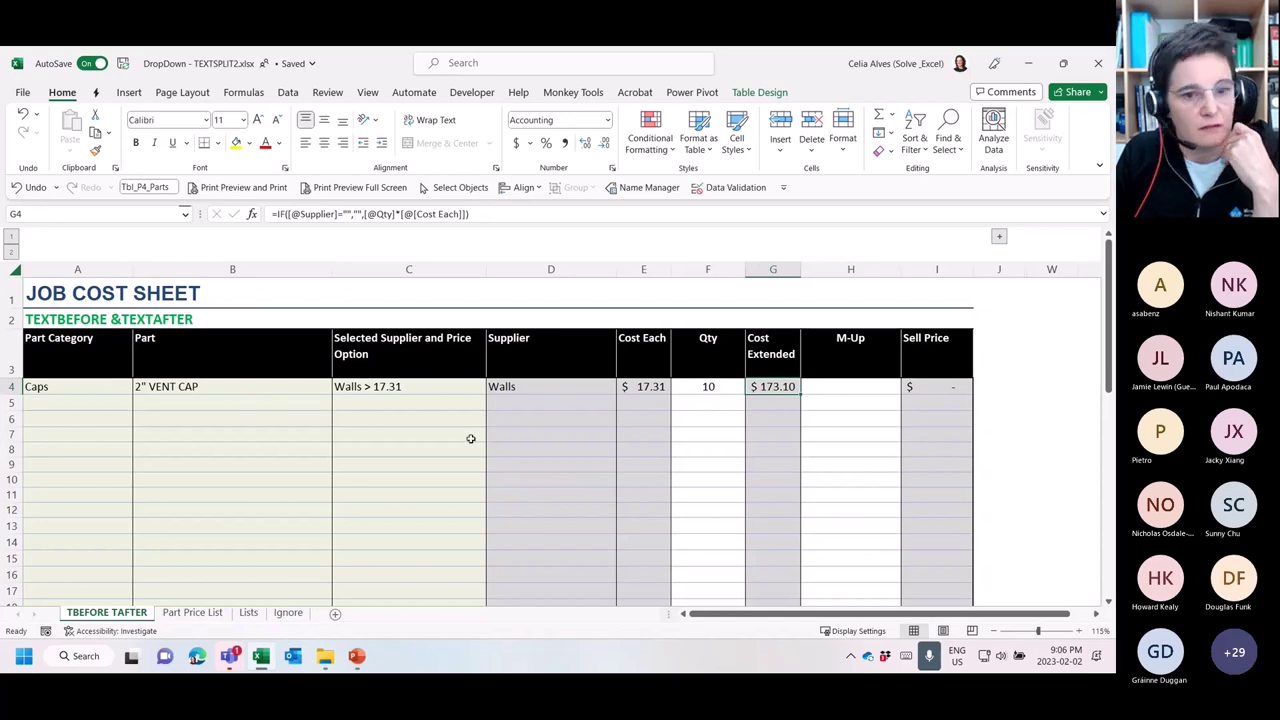
pyautogui.click(214, 610)
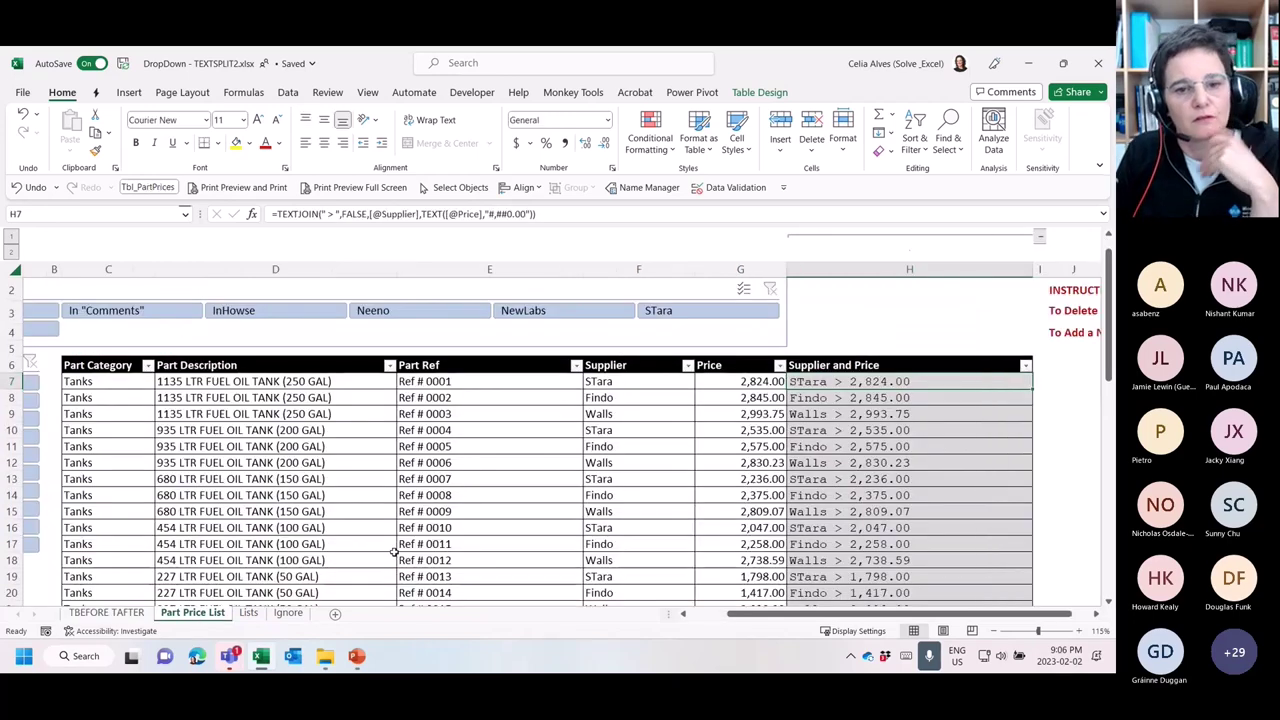
pyautogui.scroll(1, 390, 546)
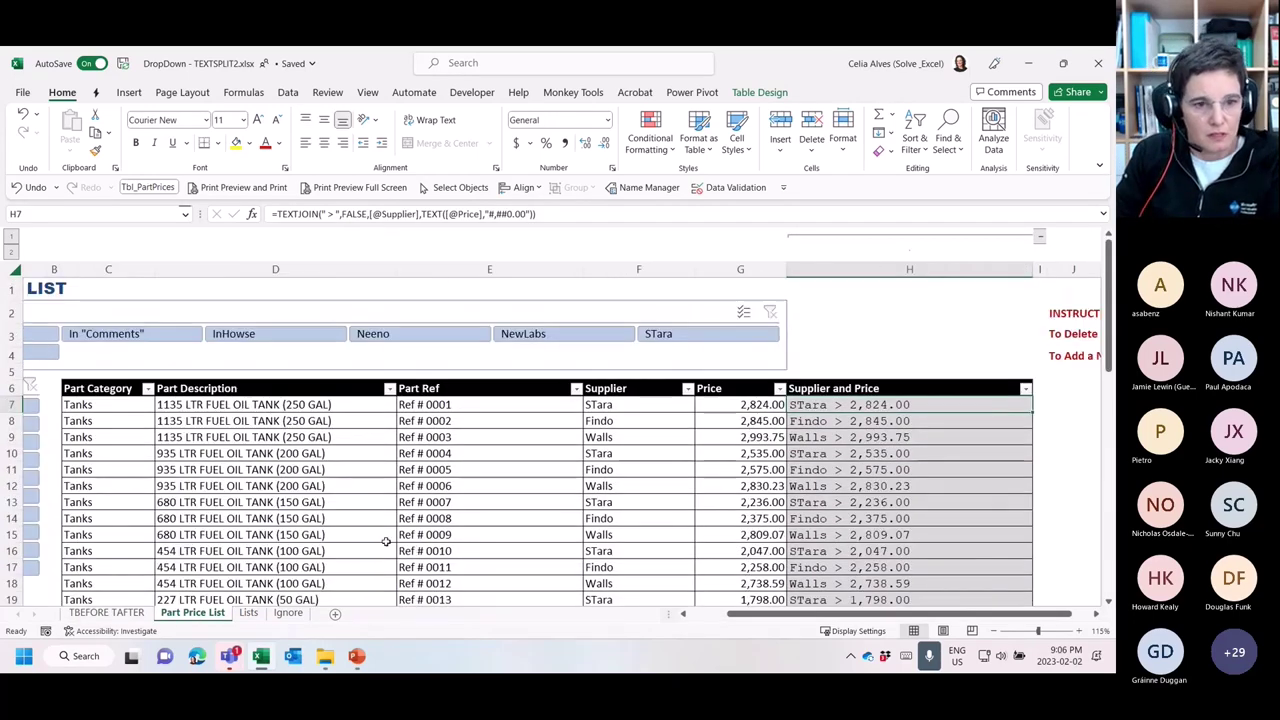
pyautogui.moveTo(729, 614); pyautogui.dragTo(626, 630)
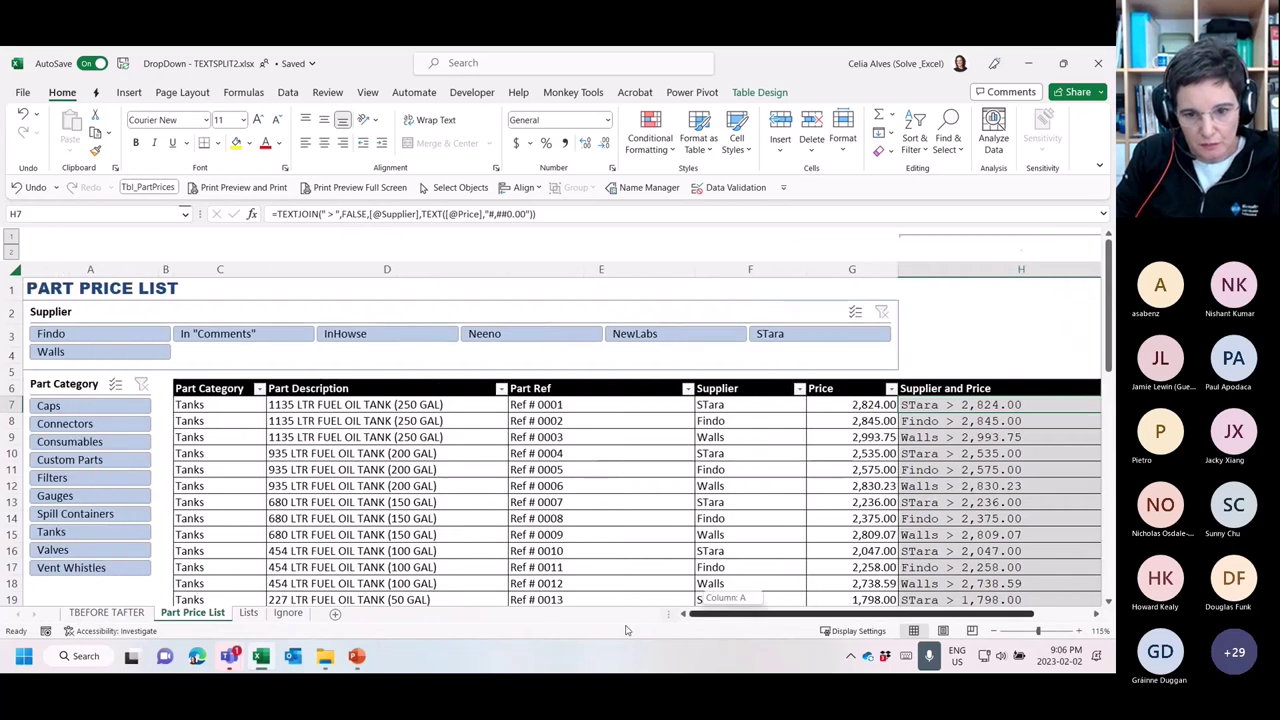
pyautogui.click(108, 612)
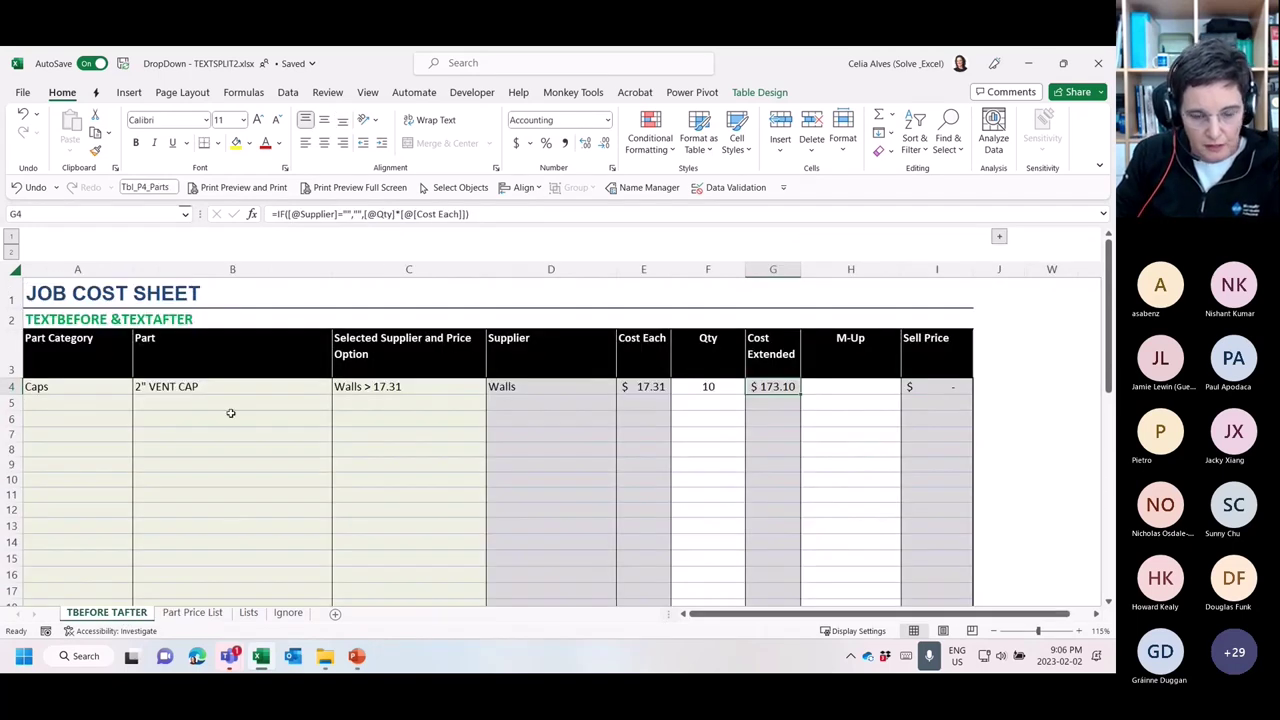
# Replace the Supplier formula in D4 with =TEXTSPLIT([@[Selected Supplier and Price Option]]," > ")
pyautogui.click(512, 387)
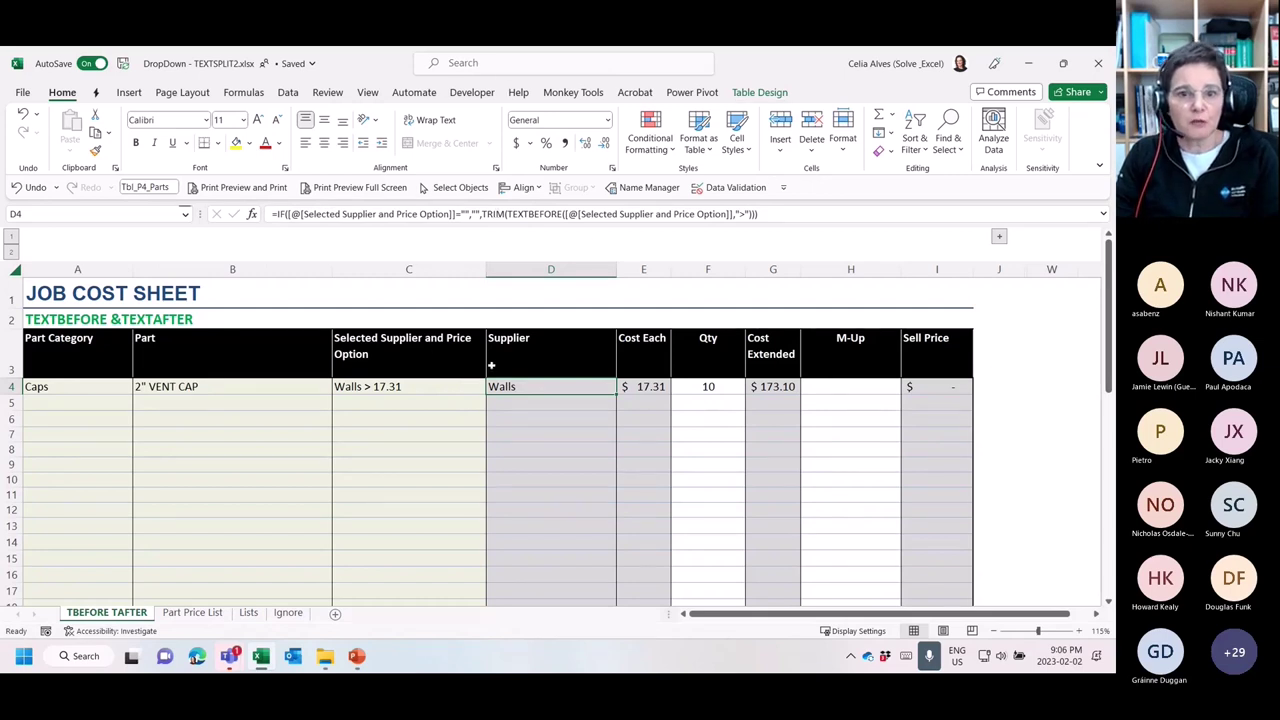
pyautogui.click(517, 404)
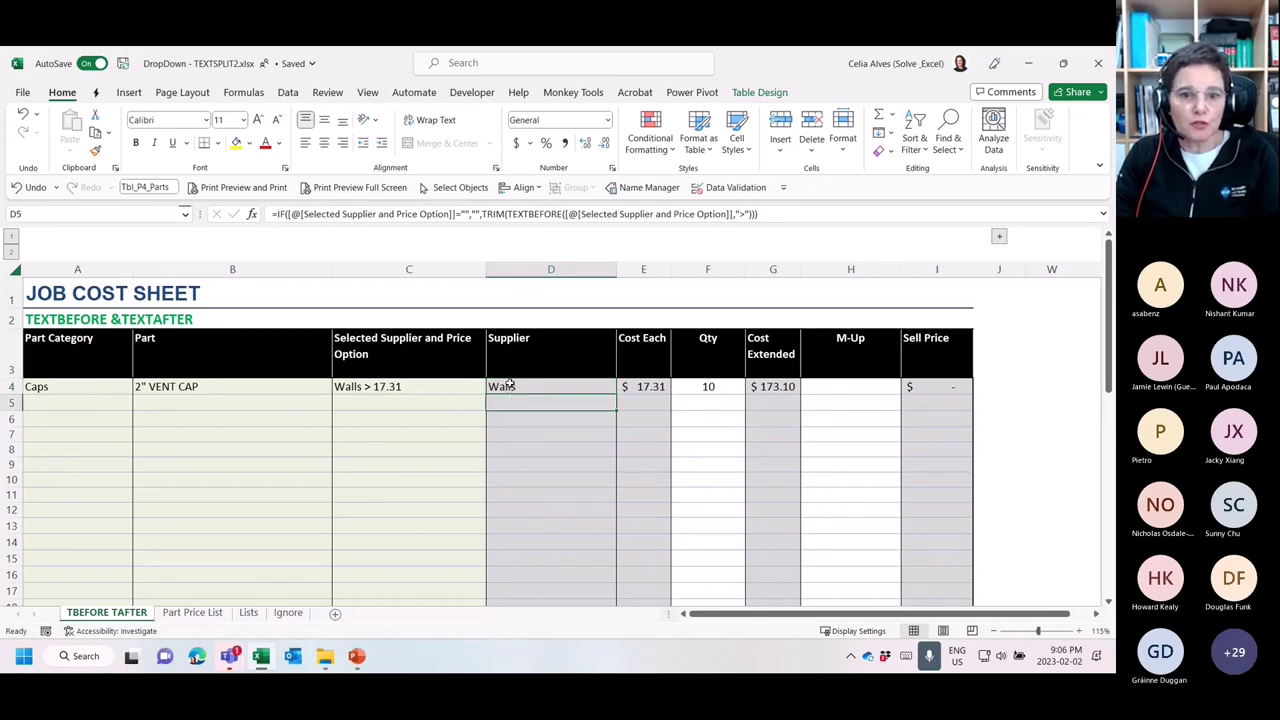
pyautogui.click(510, 384)
pyautogui.moveTo(272, 216); pyautogui.dragTo(769, 186)
pyautogui.write('=')
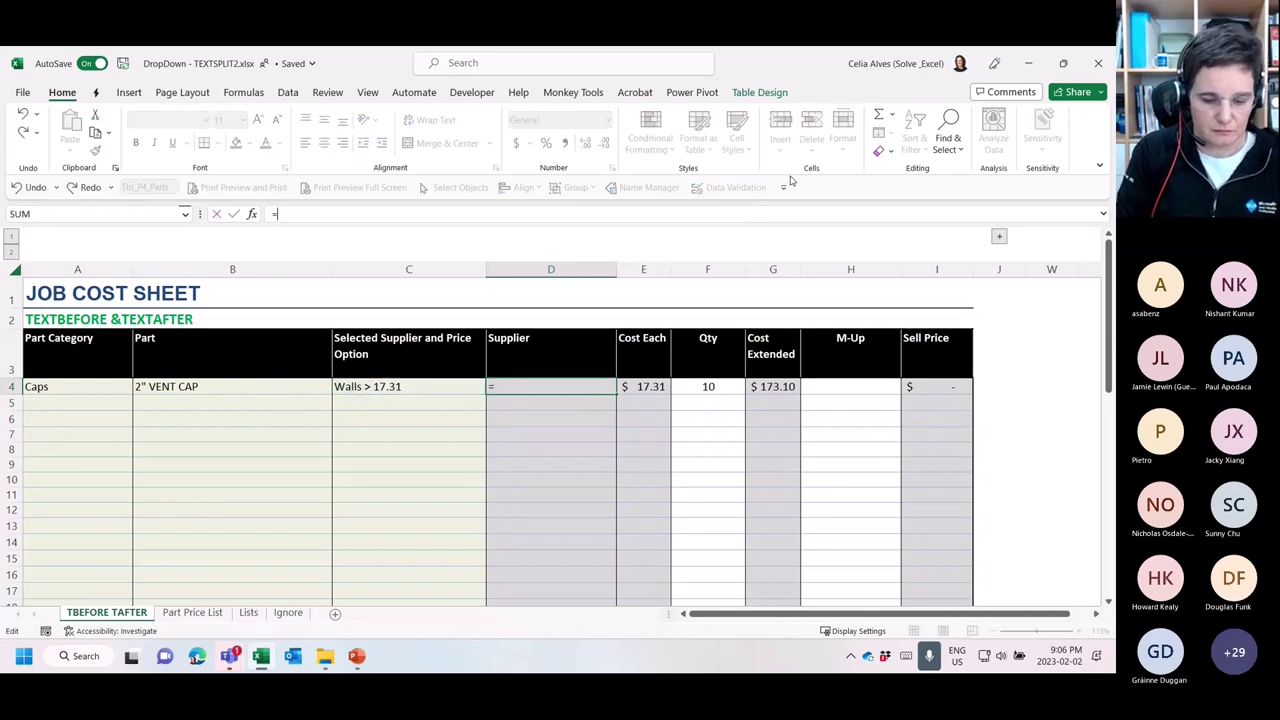
pyautogui.write('textsplit')
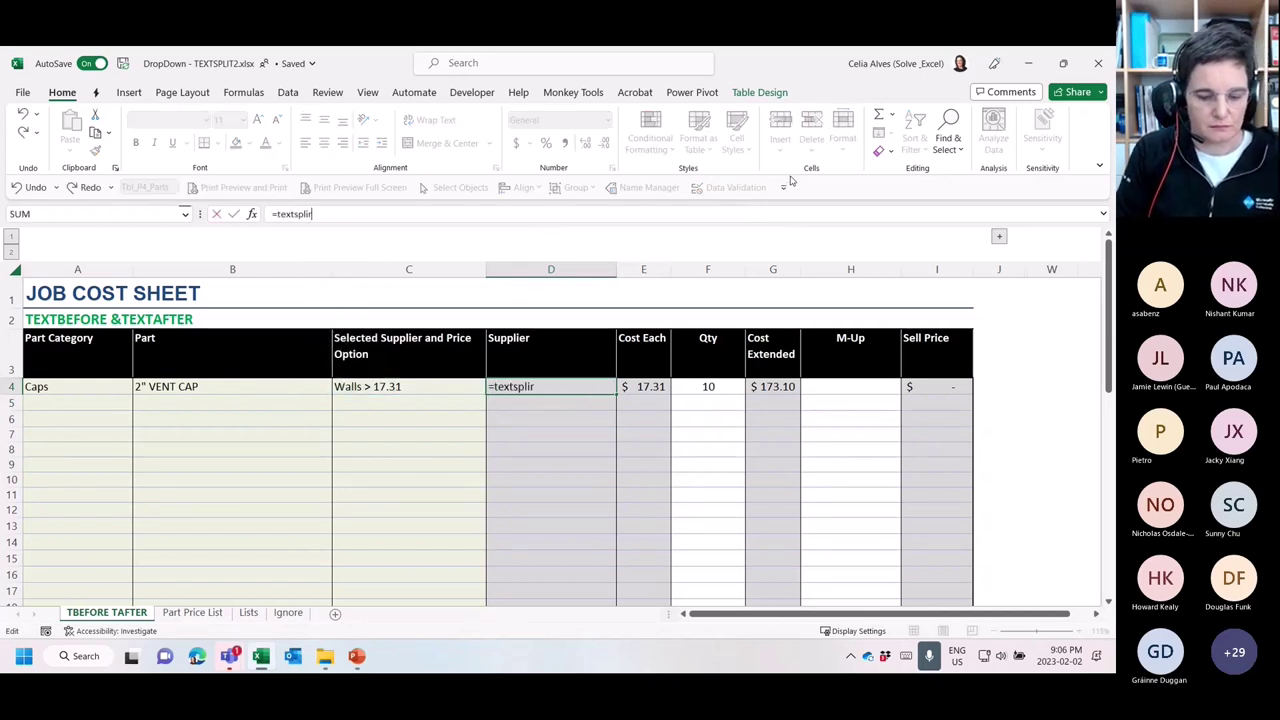
pyautogui.press('Tab')
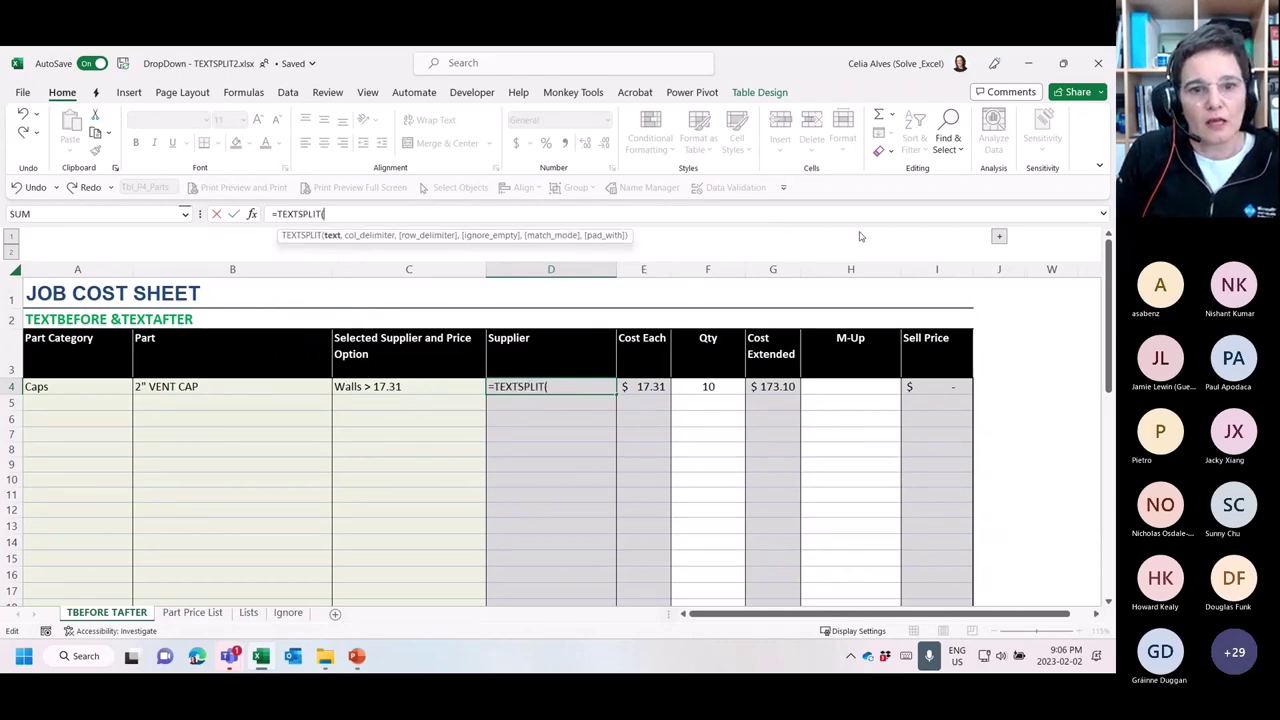
pyautogui.click(423, 389)
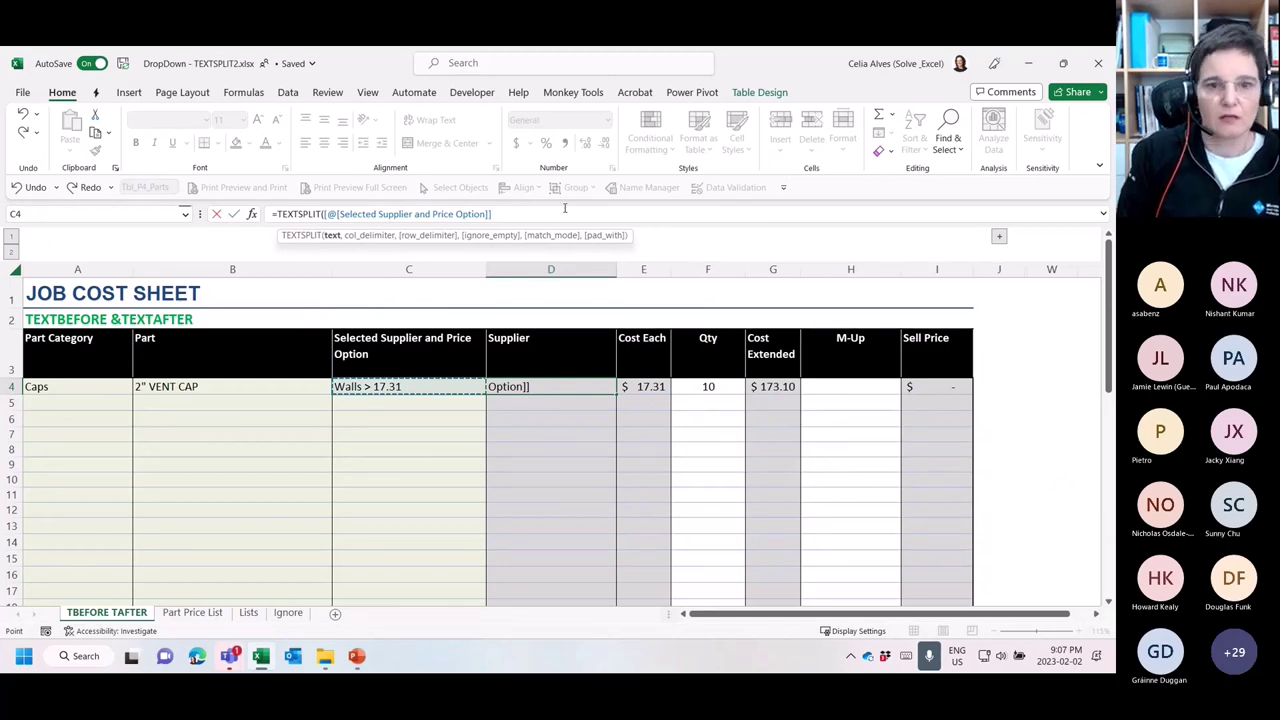
pyautogui.write(',')
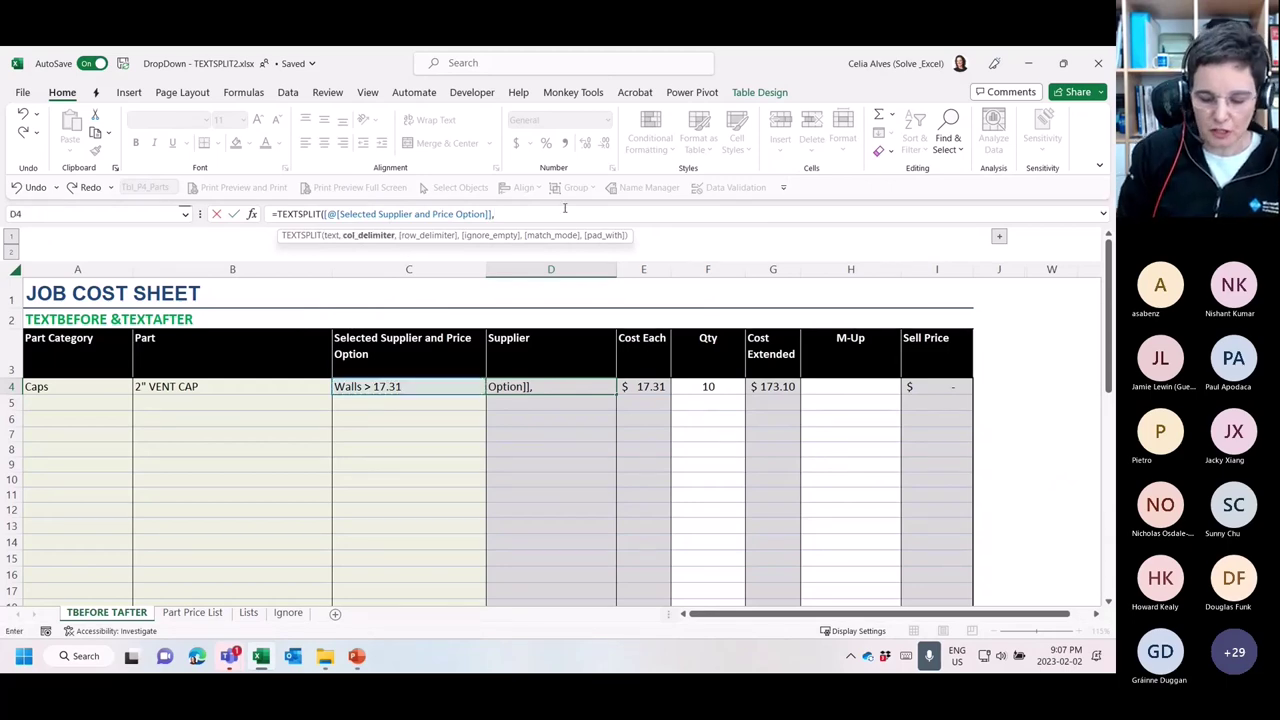
pyautogui.write('"')
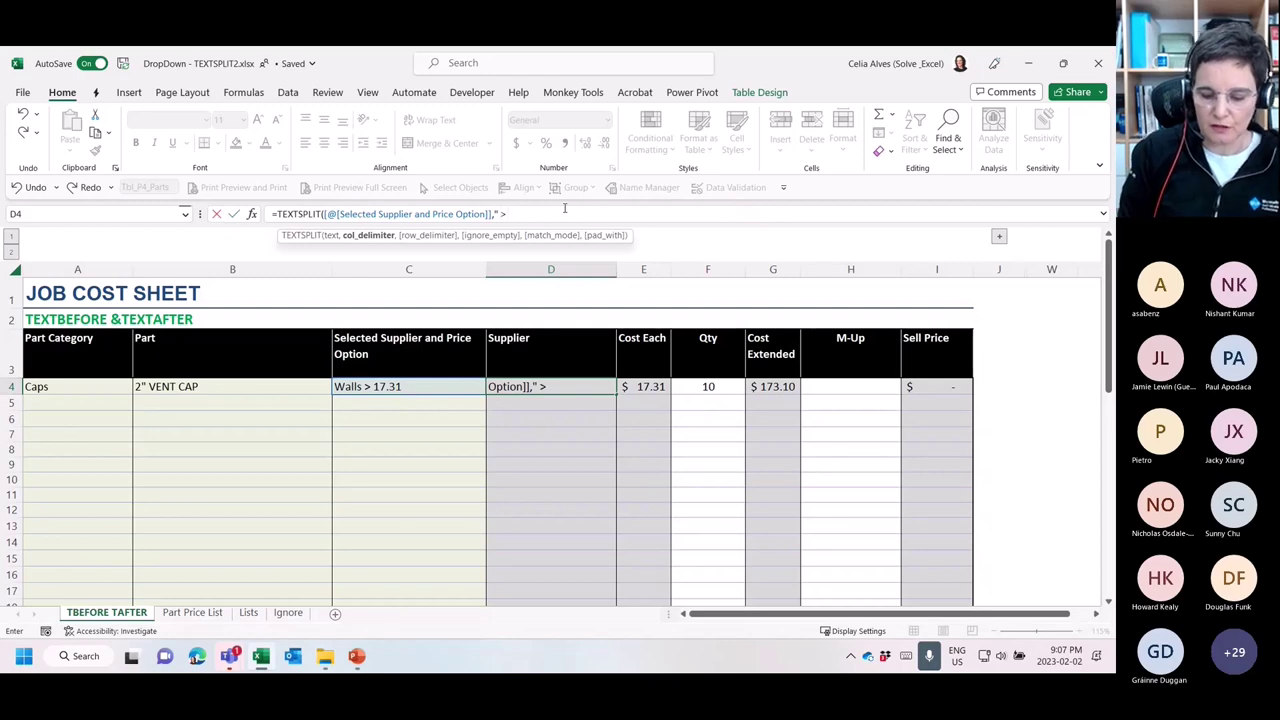
pyautogui.write(' > ")')
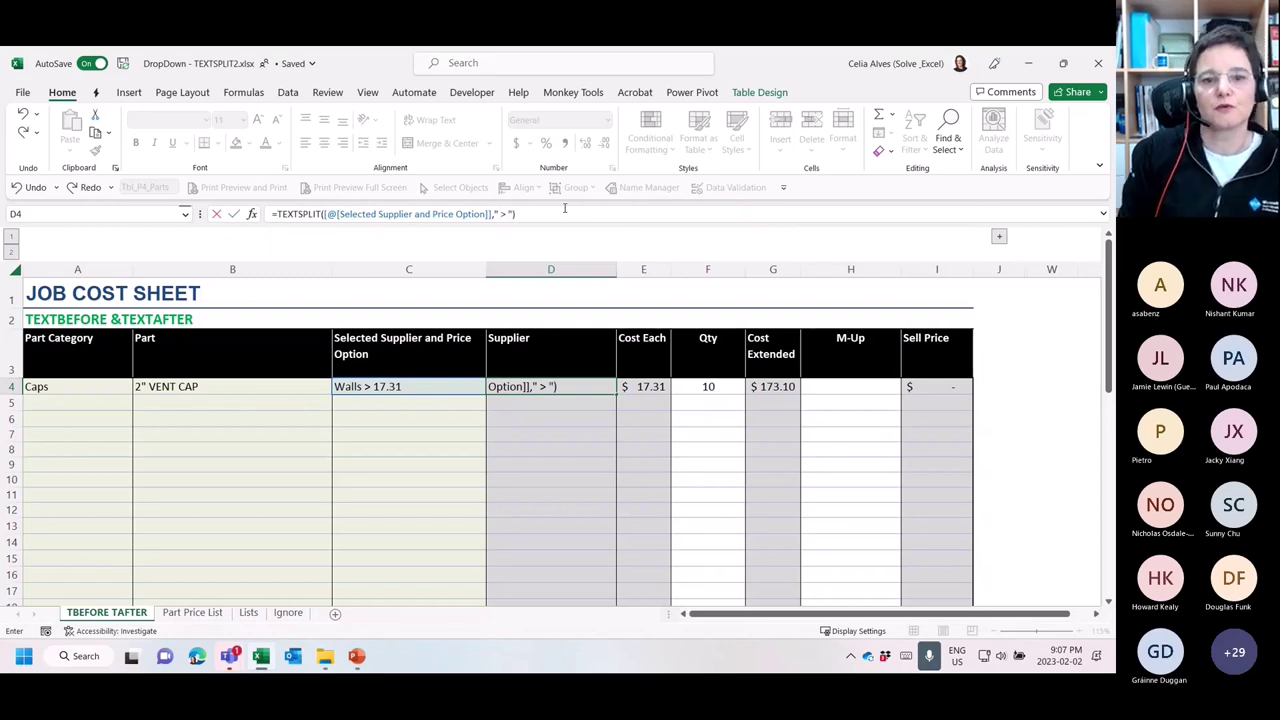
pyautogui.press('Return')
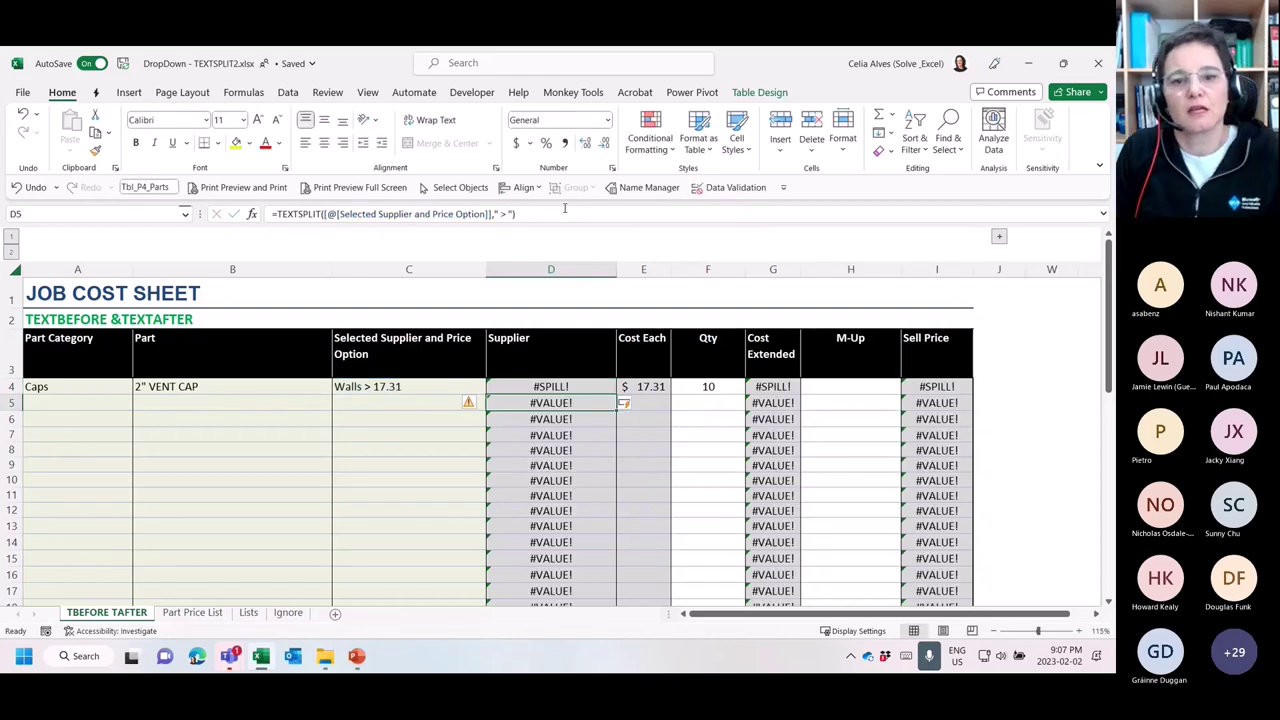
# Try clearing the Cost Each cell E4 to make room for the TEXTSPLIT result, and recheck the formula in D4
pyautogui.click(632, 386)
pyautogui.press('Delete')
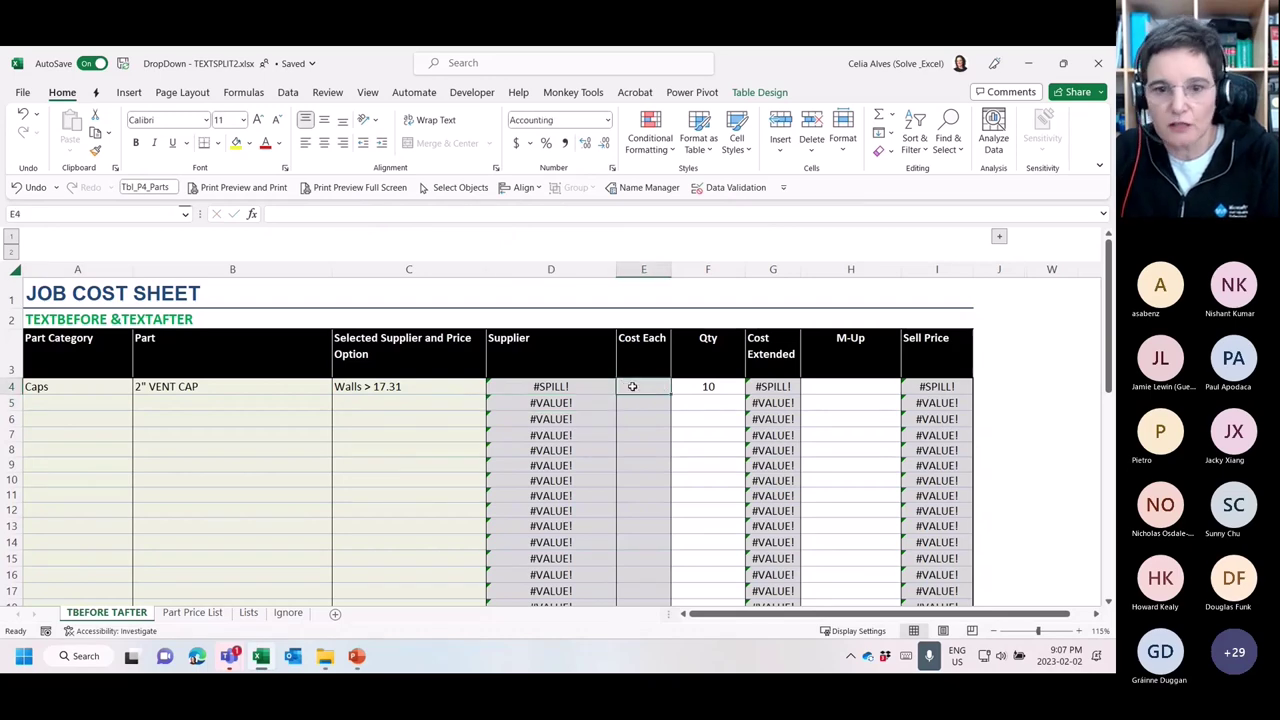
pyautogui.click(552, 386)
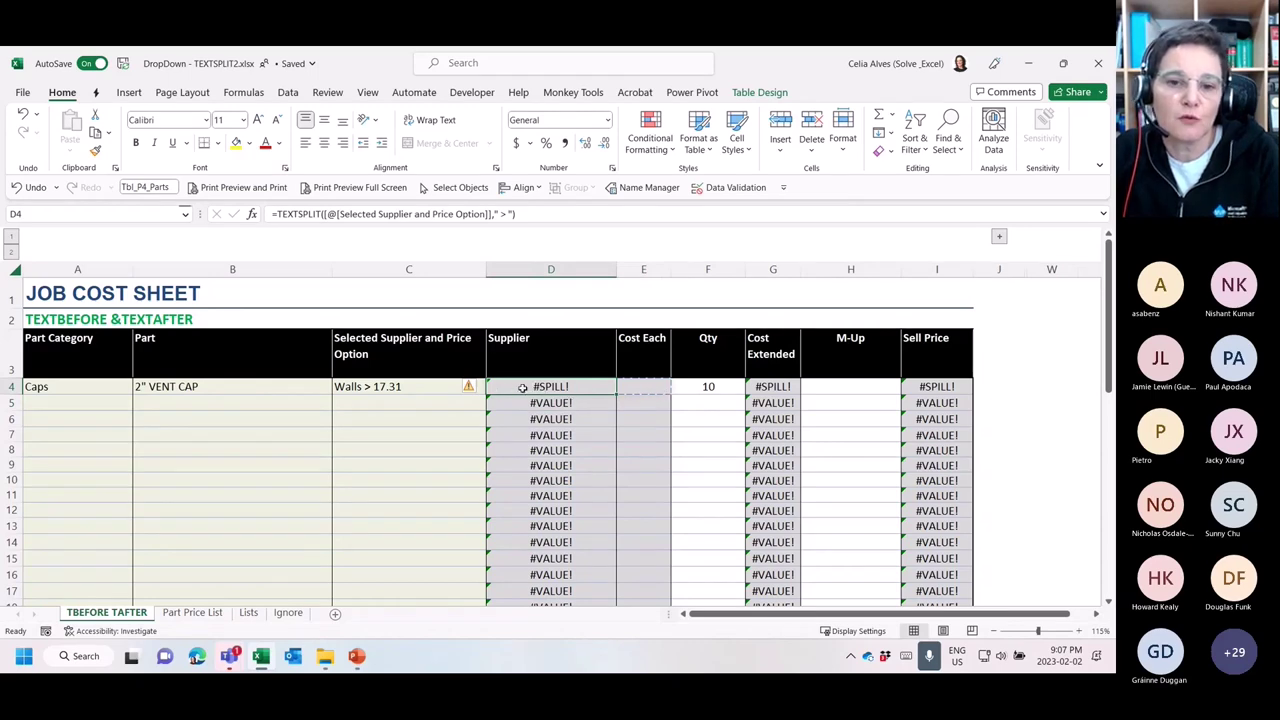
pyautogui.moveTo(508, 389); pyautogui.dragTo(655, 379)
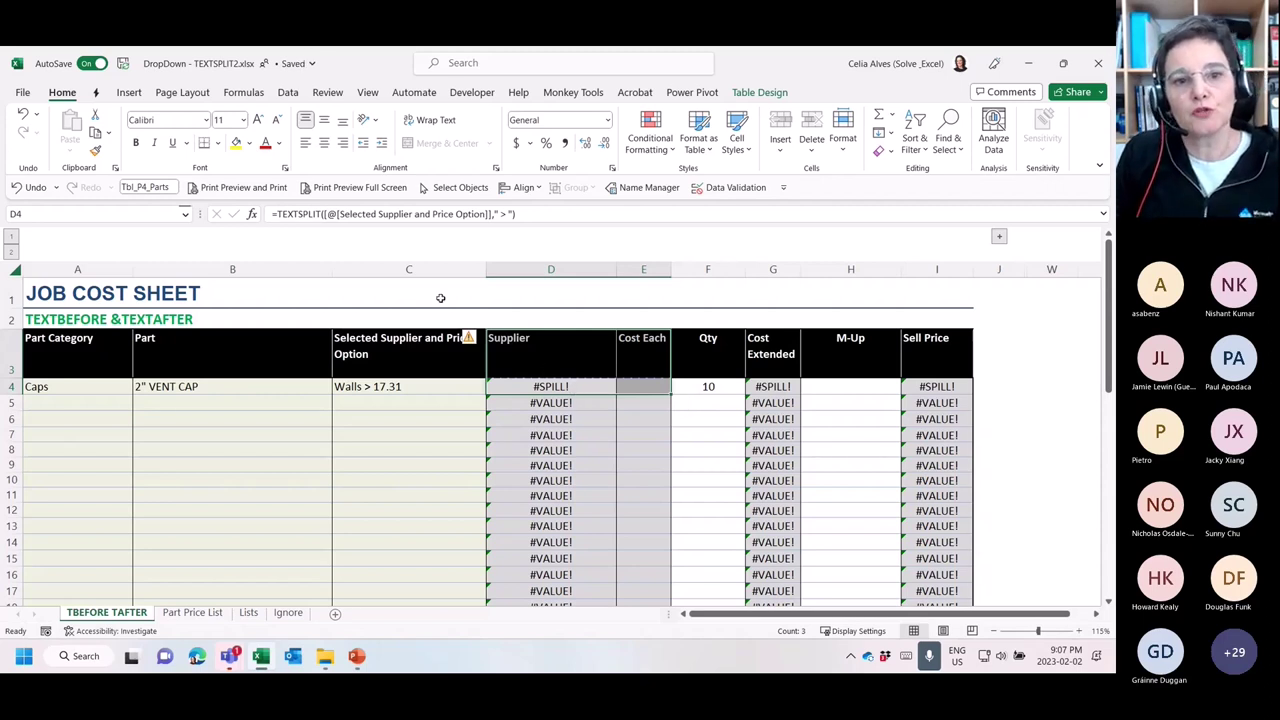
pyautogui.doubleClick(595, 386)
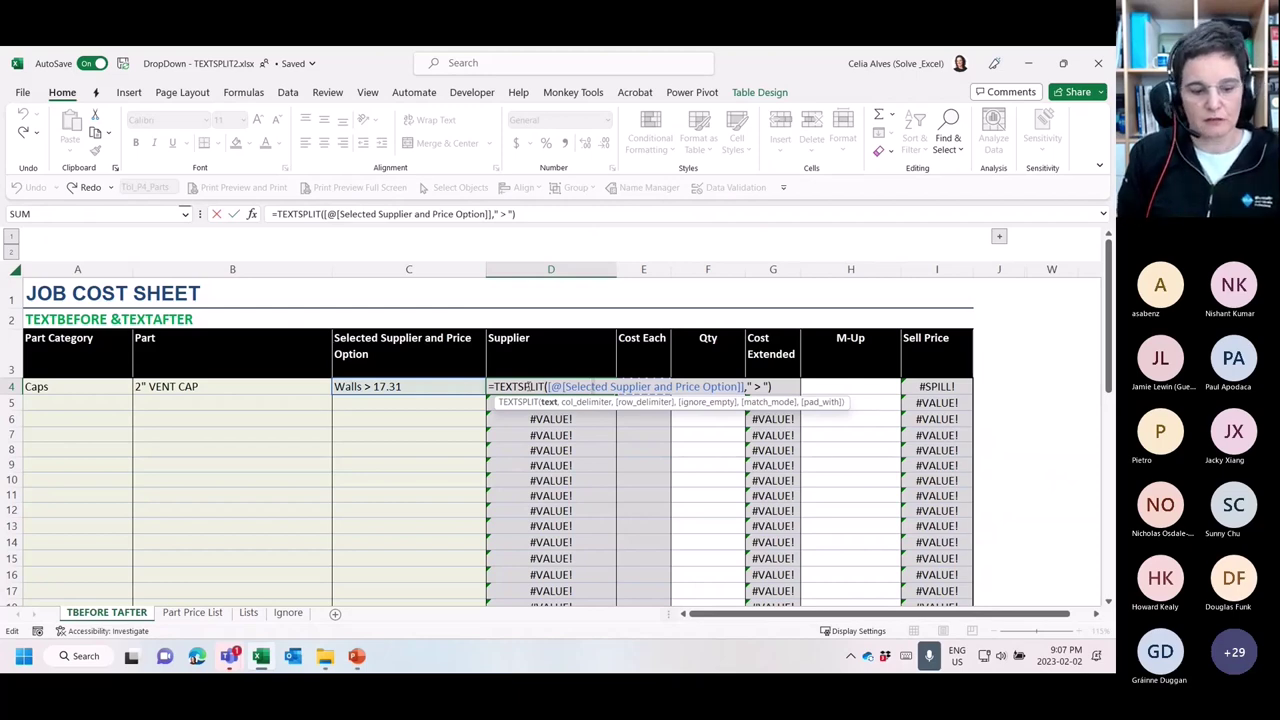
pyautogui.press('Tab')
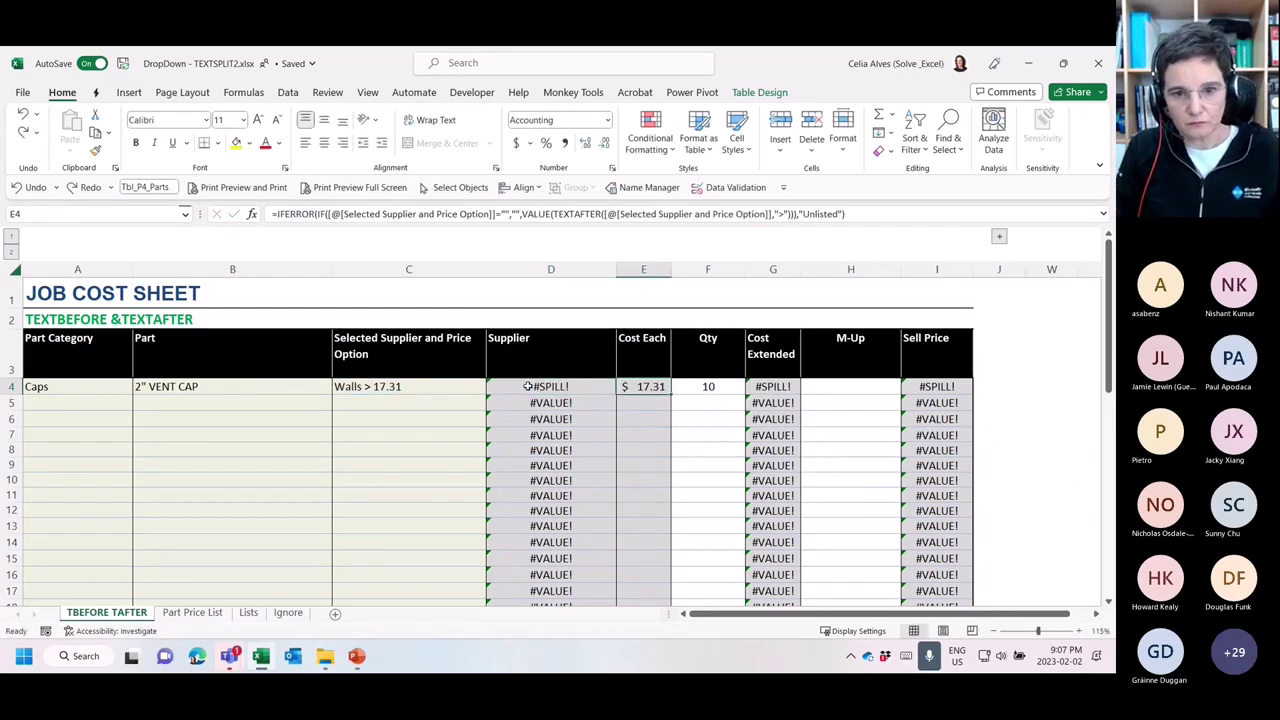
# Undo the TEXTSPLIT formula in the Supplier column so D4 uses TRIM with TEXTBEFORE again
pyautogui.click(527, 386)
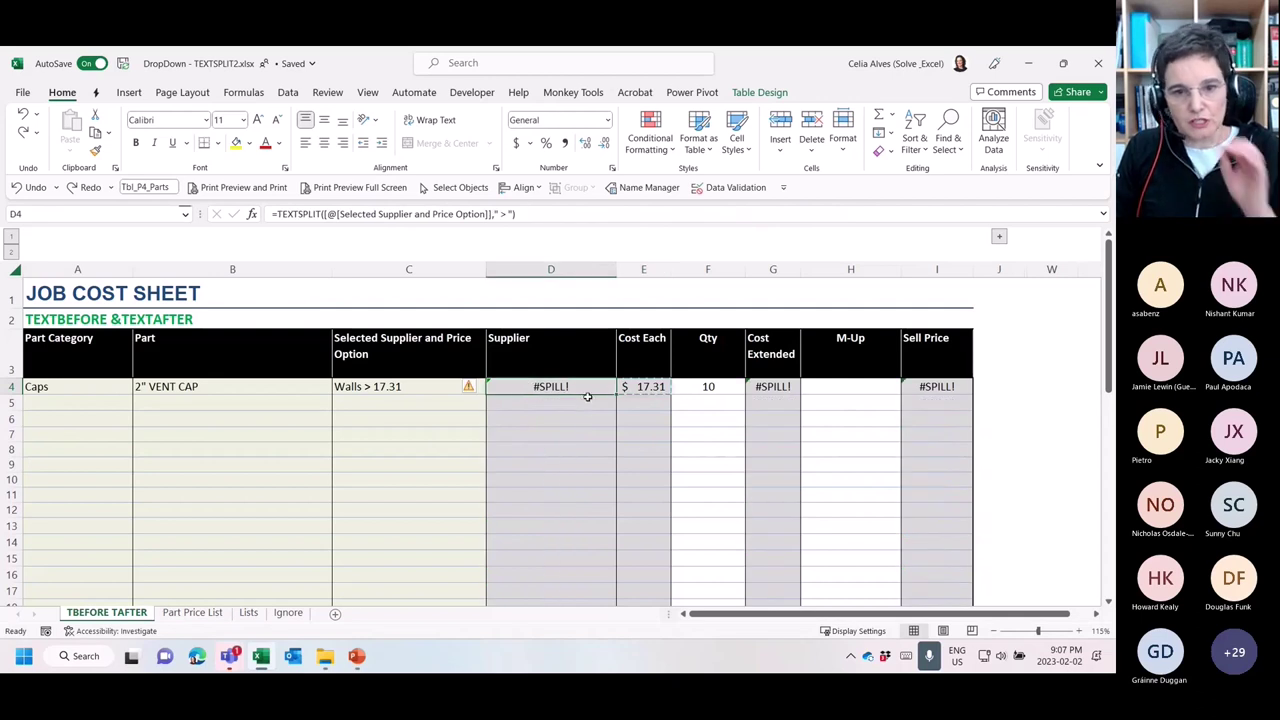
pyautogui.hotkey('ctrl', 'z')
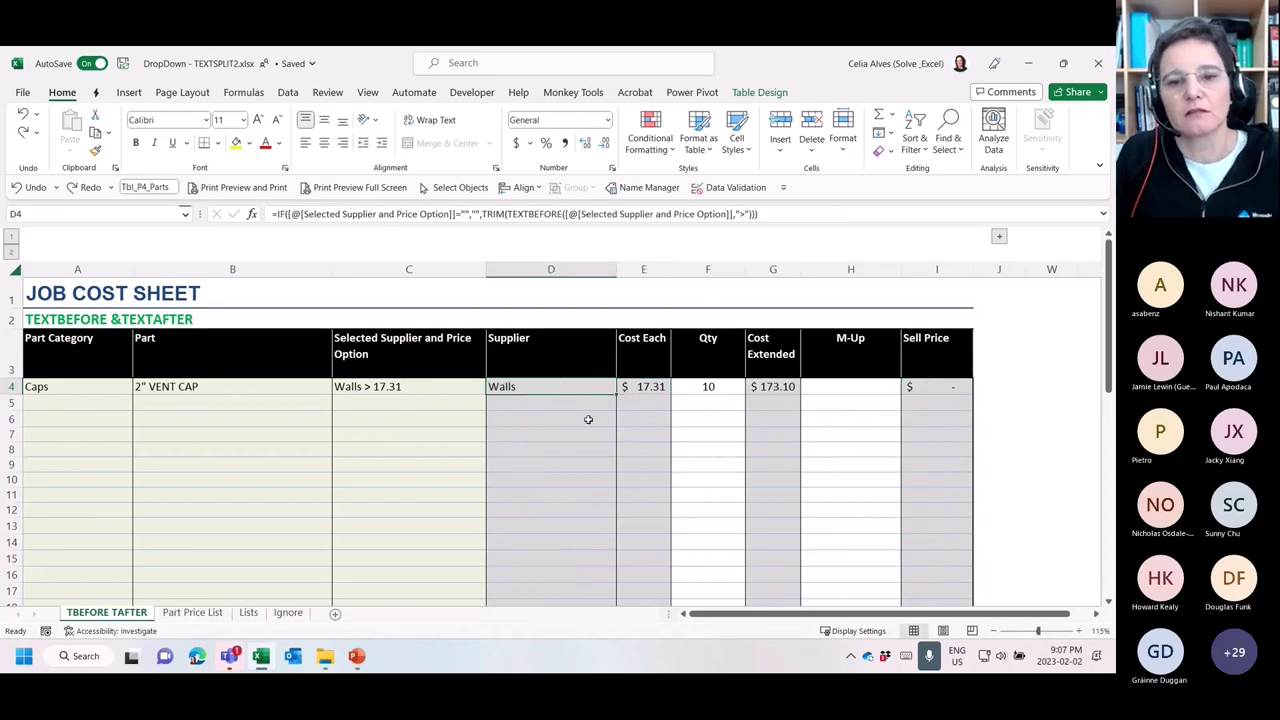
pyautogui.click(590, 424)
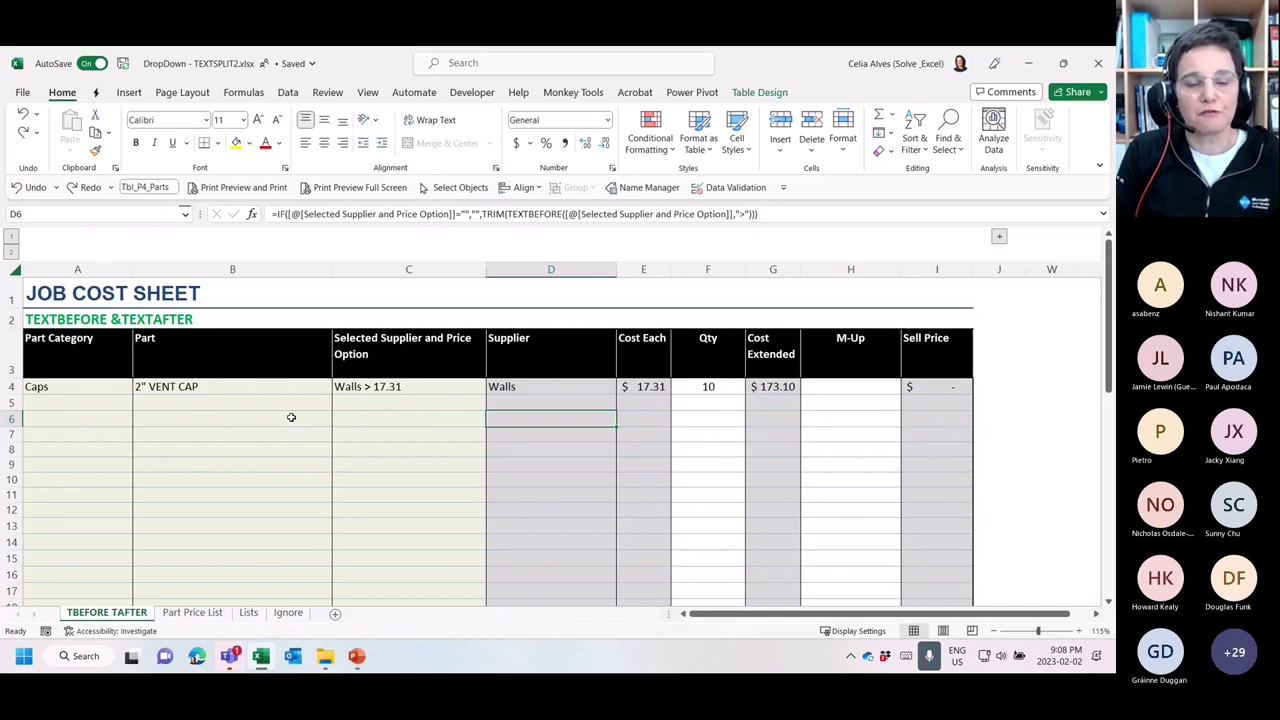
pyautogui.click(270, 385)
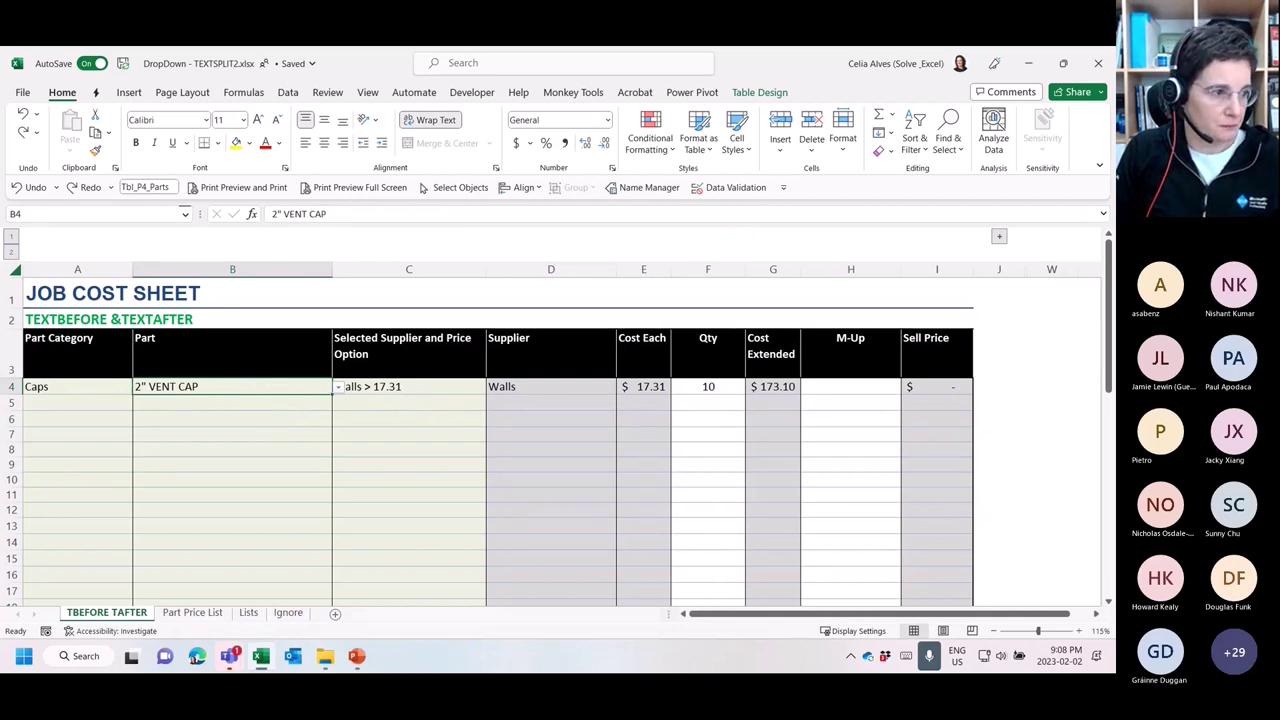
# Close the DropDown - TEXTSPLIT2.xlsx workbook and switch to the Dropdown Lists slide in PowerPoint
pyautogui.hotkey('alt', 'Tab')
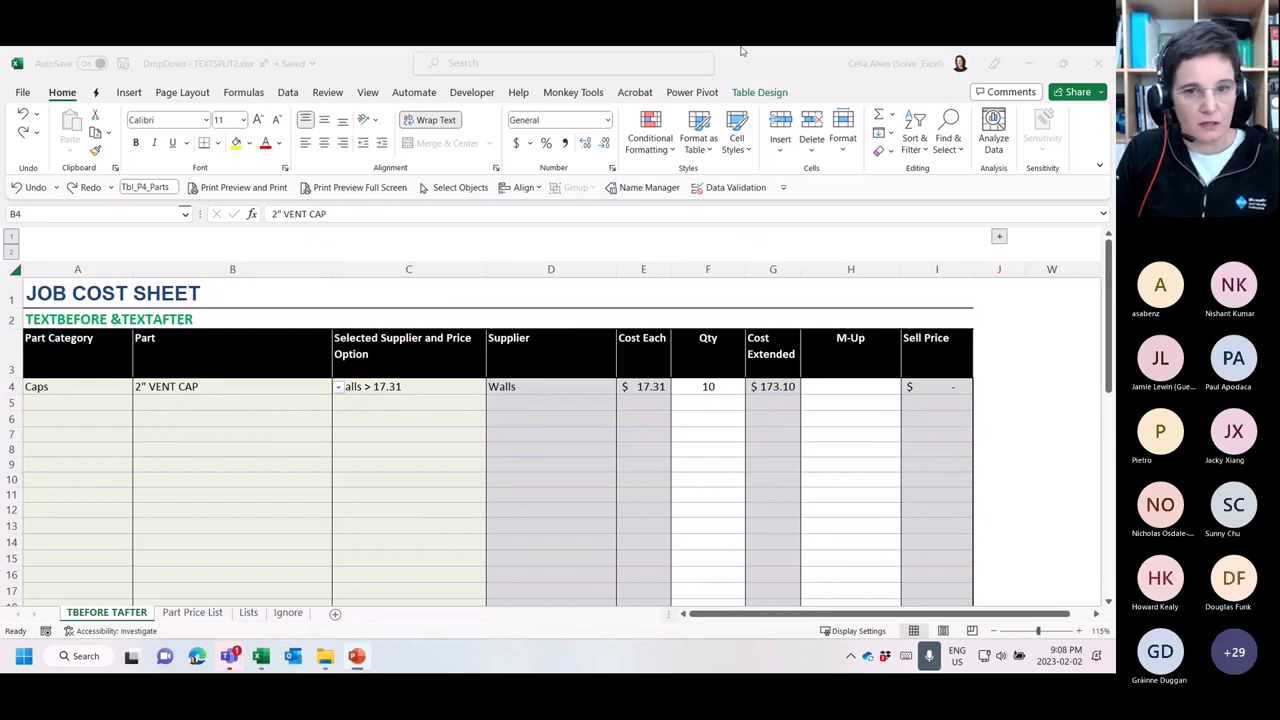
pyautogui.click(810, 63)
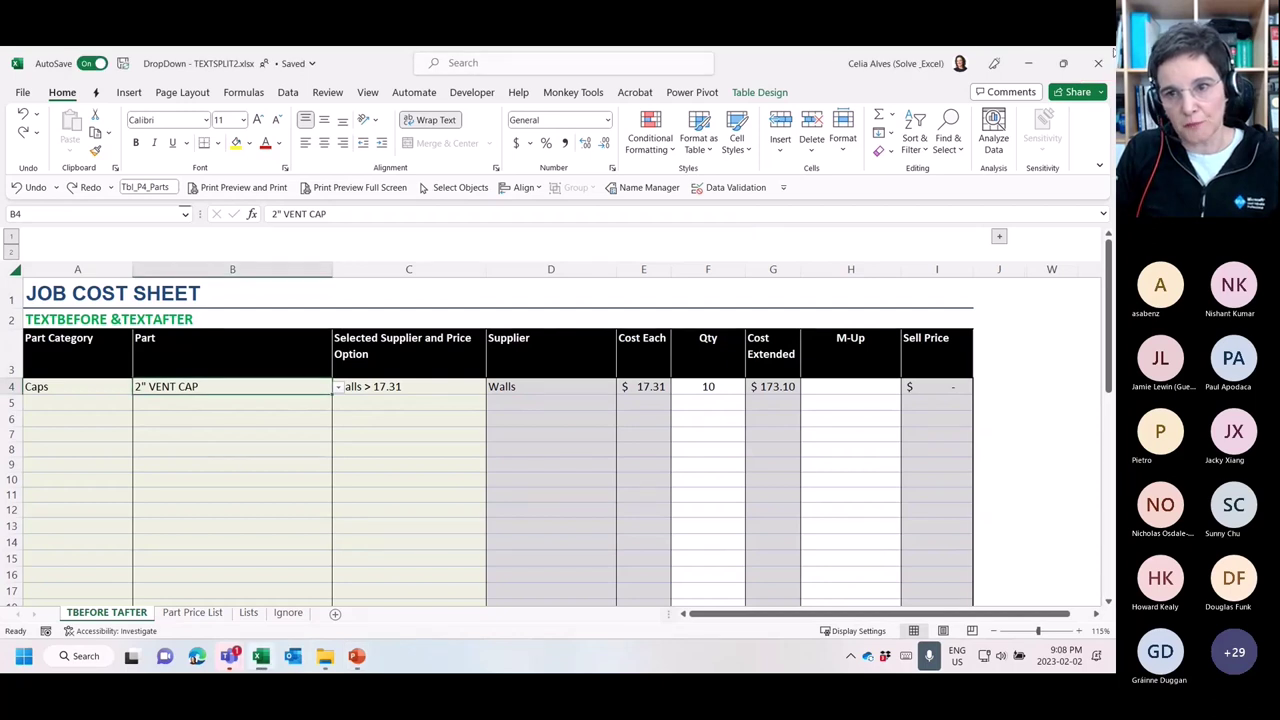
pyautogui.click(1100, 66)
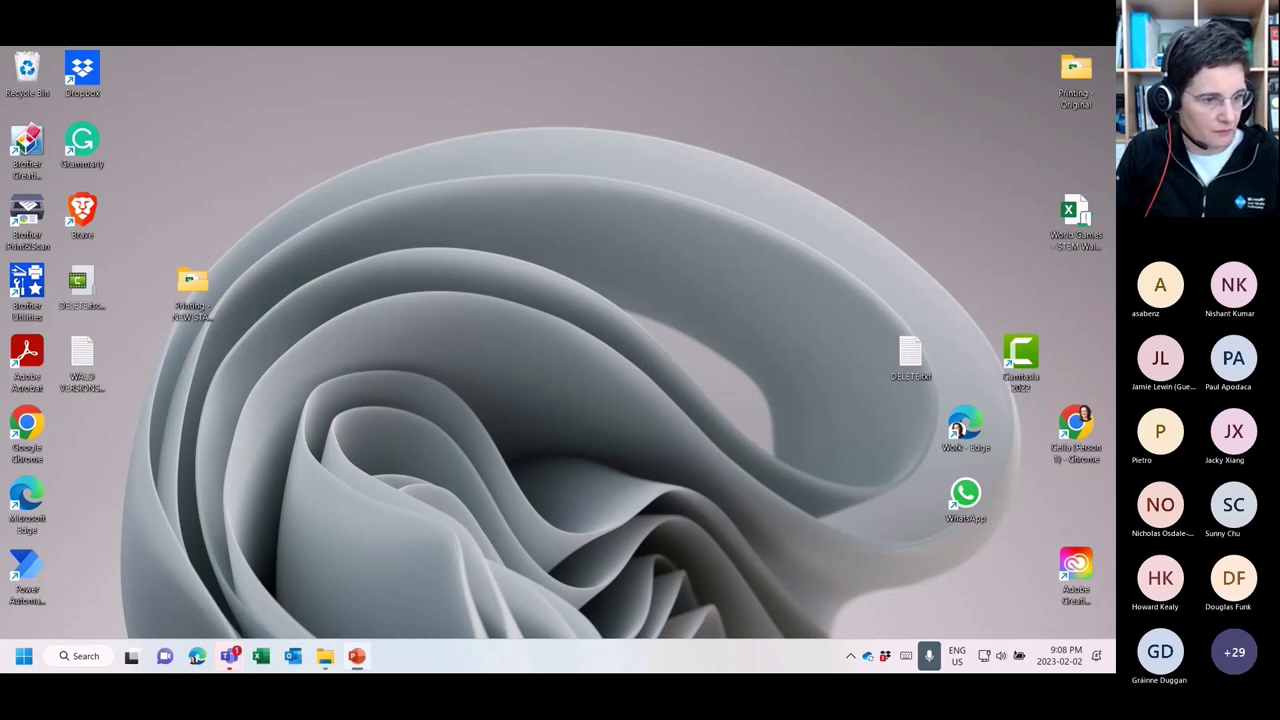
pyautogui.hotkey('alt', 'Tab')
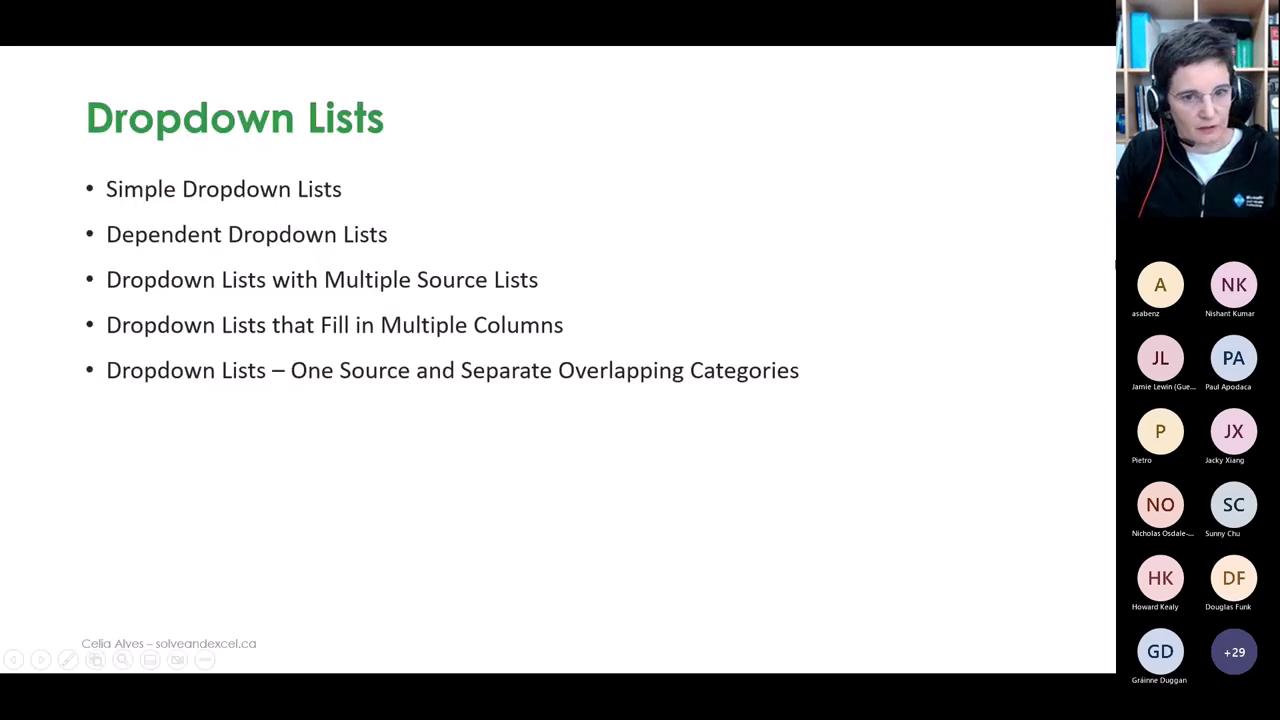
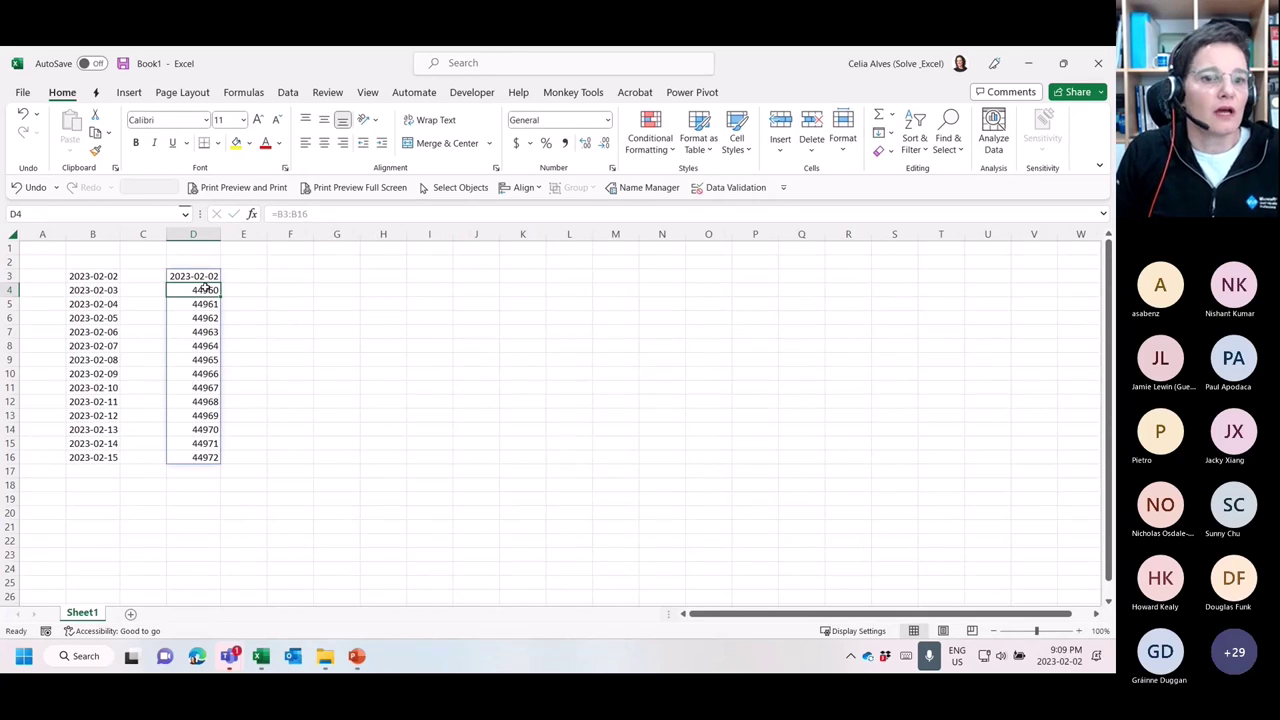
# Examine the =B3:B16 spill formula in D3 and the number formats of the spilled cells below it
pyautogui.moveTo(205, 289); pyautogui.dragTo(196, 457)
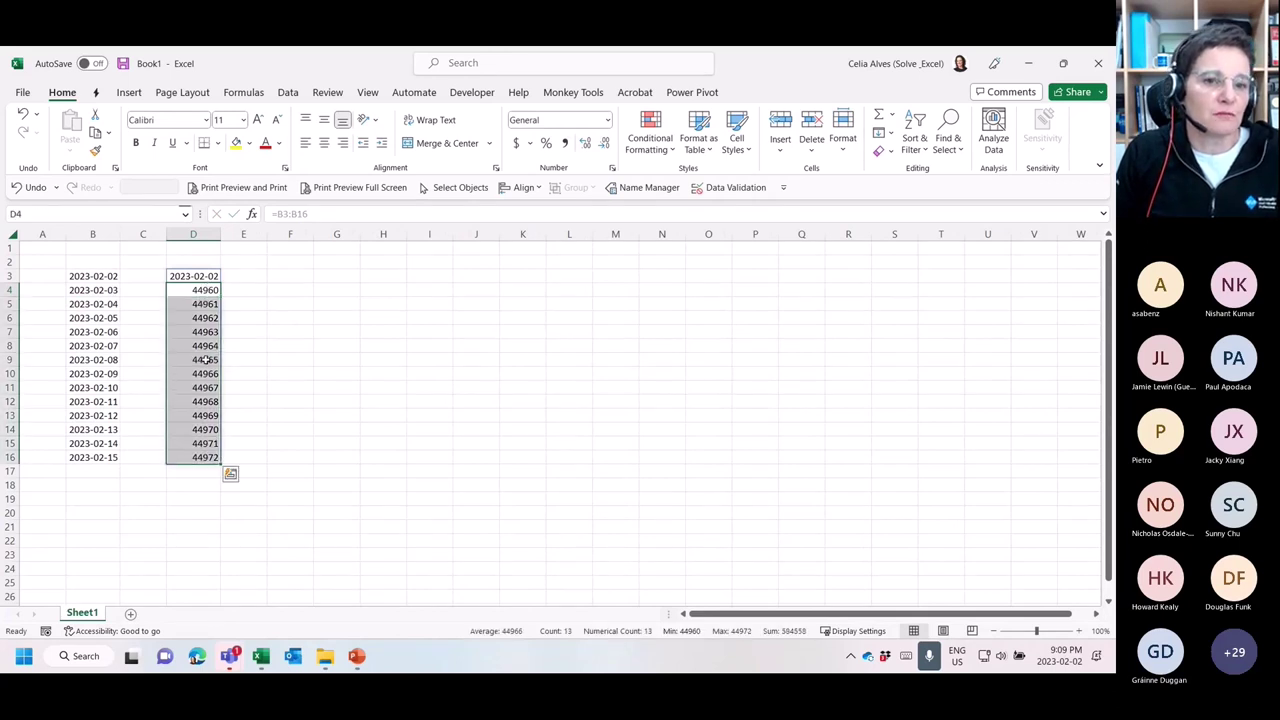
pyautogui.click(203, 277)
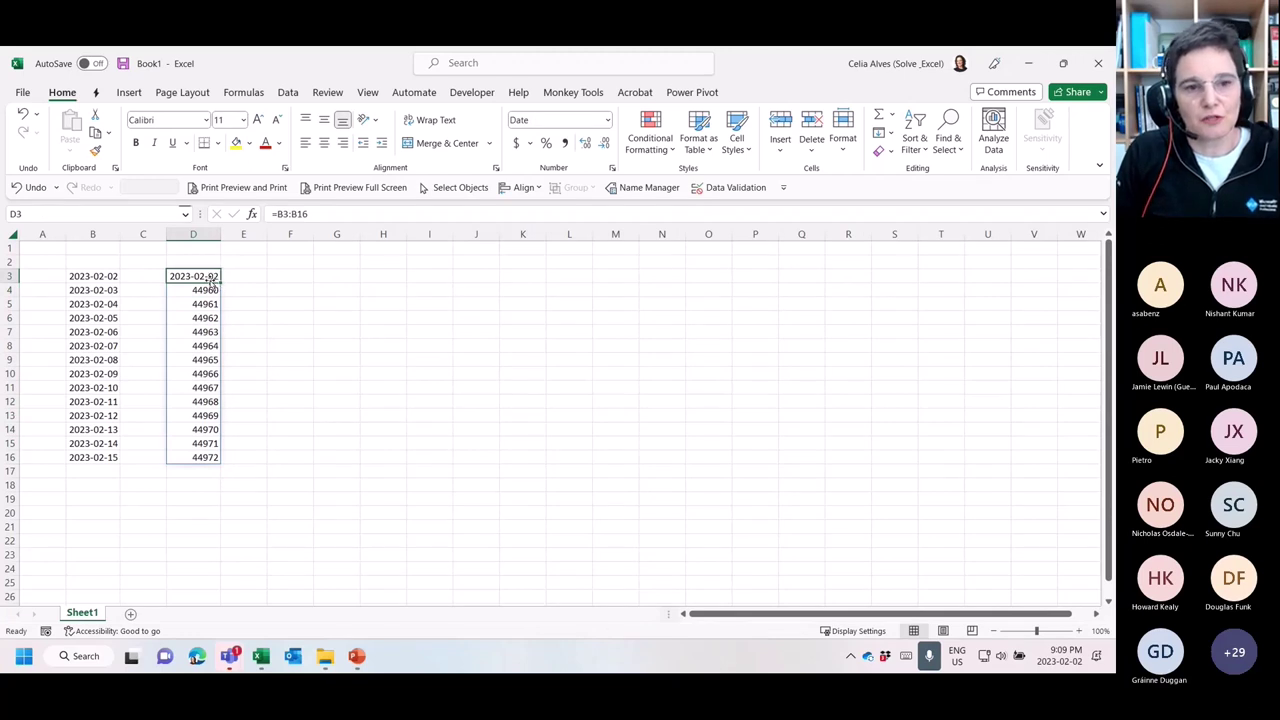
pyautogui.click(203, 290)
pyautogui.click(206, 318)
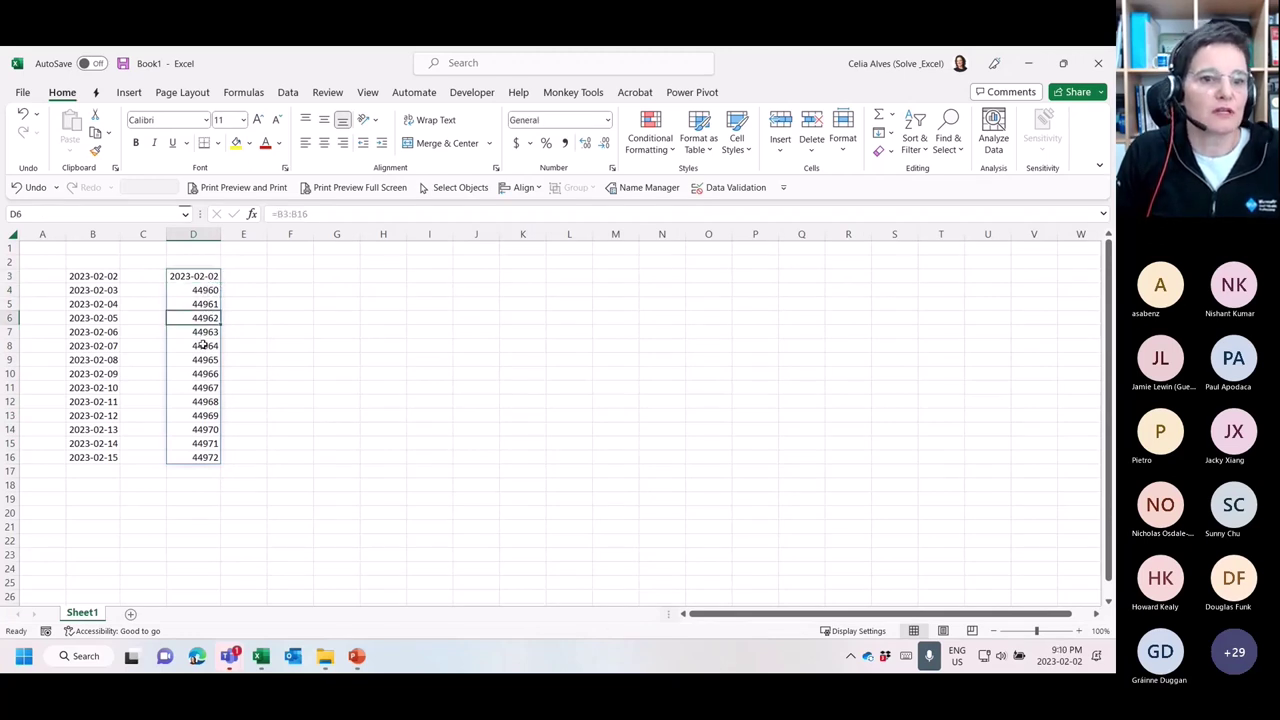
pyautogui.moveTo(202, 346); pyautogui.dragTo(200, 372)
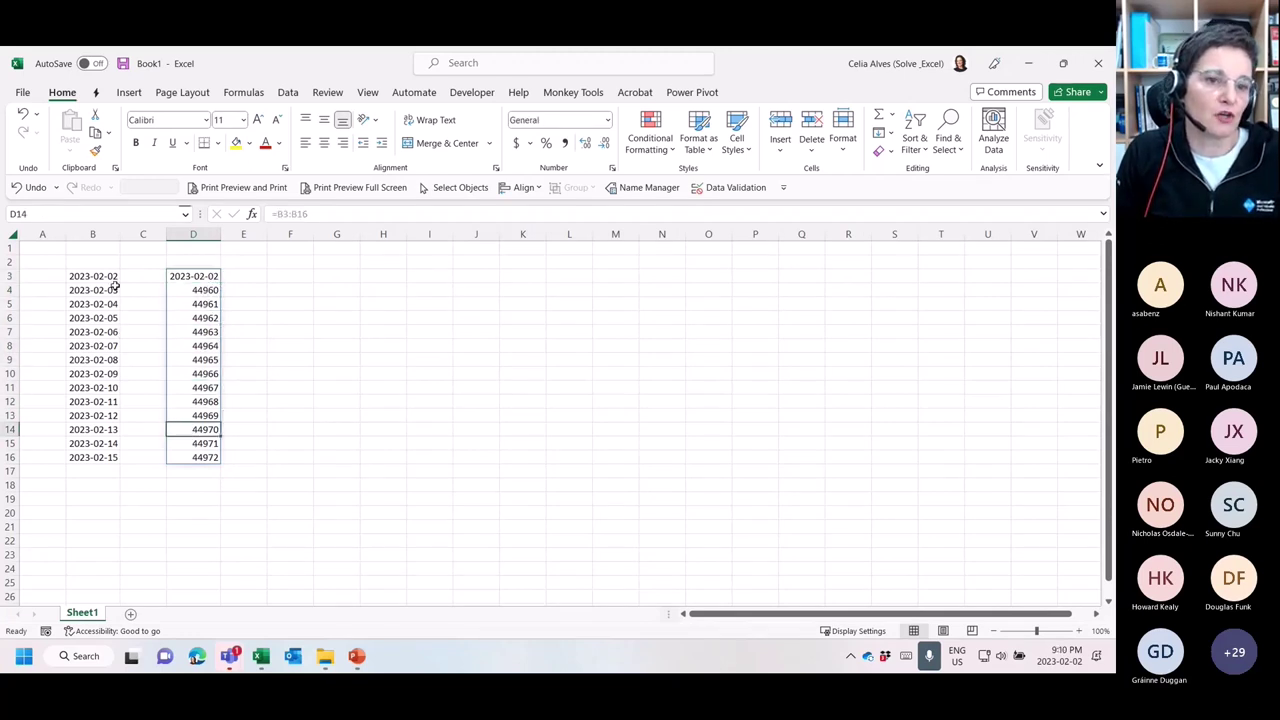
# Check the source dates in B3:B16 and clear the formula in D3 that spills them
pyautogui.moveTo(110, 280); pyautogui.dragTo(104, 453)
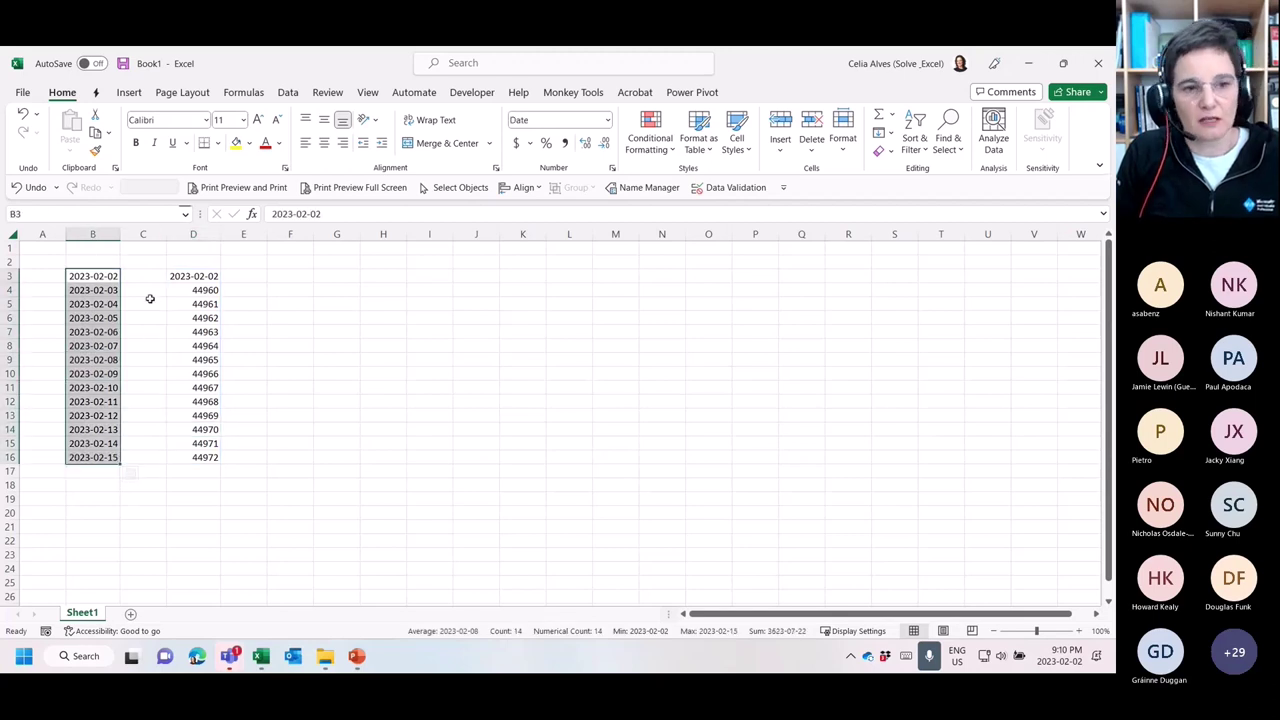
pyautogui.click(198, 278)
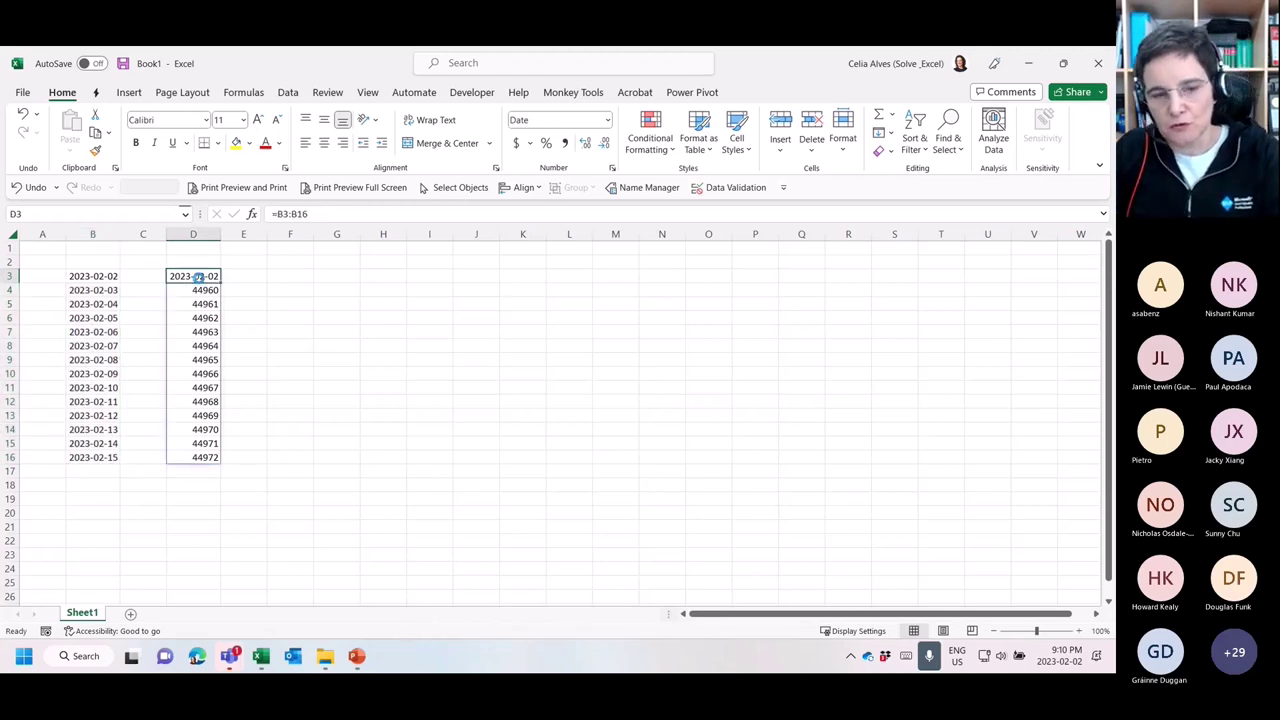
pyautogui.press('Delete')
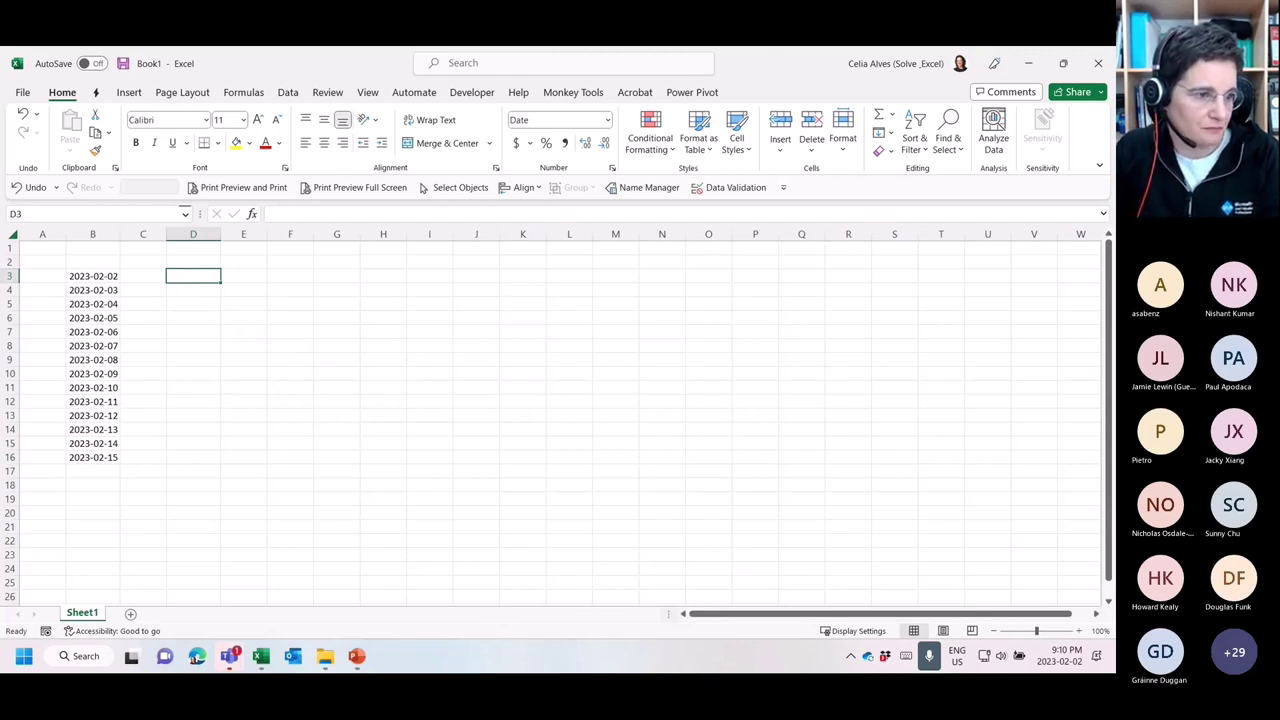
# Switch to the PowerPoint slideshow and advance to the Job Cost Summary Sheet slide
pyautogui.hotkey('alt', 'Tab')
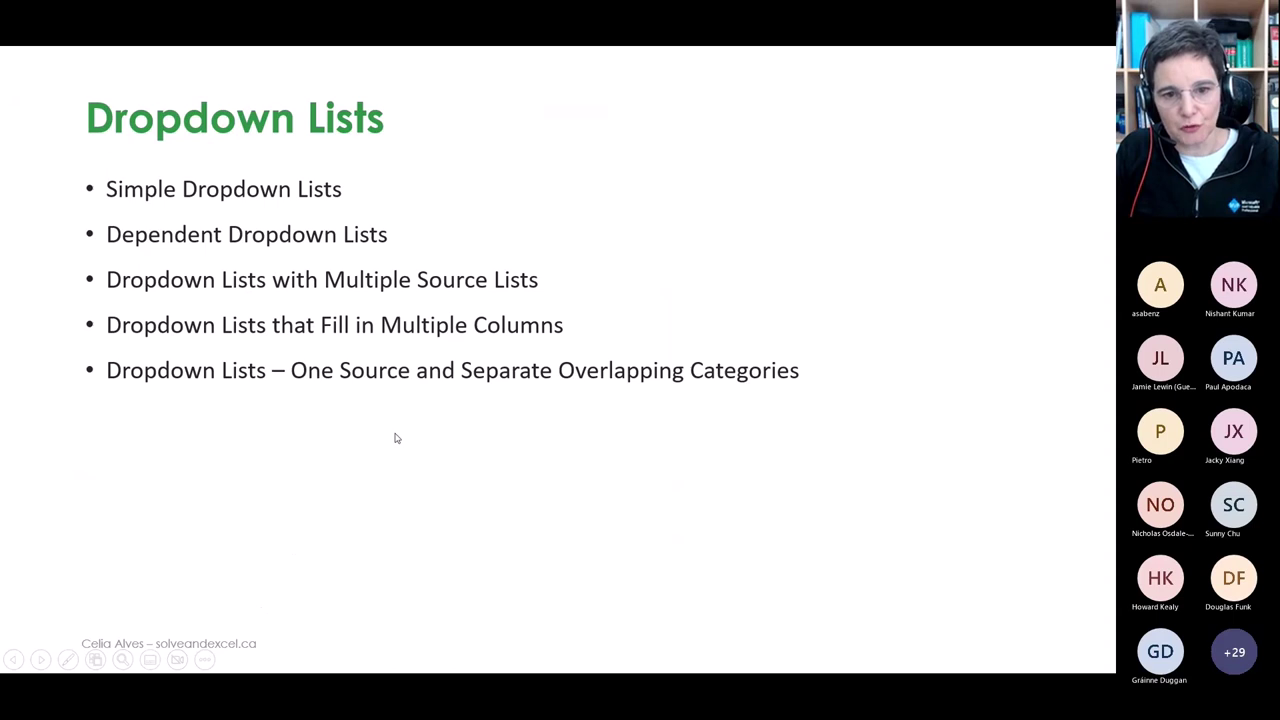
pyautogui.click(437, 556)
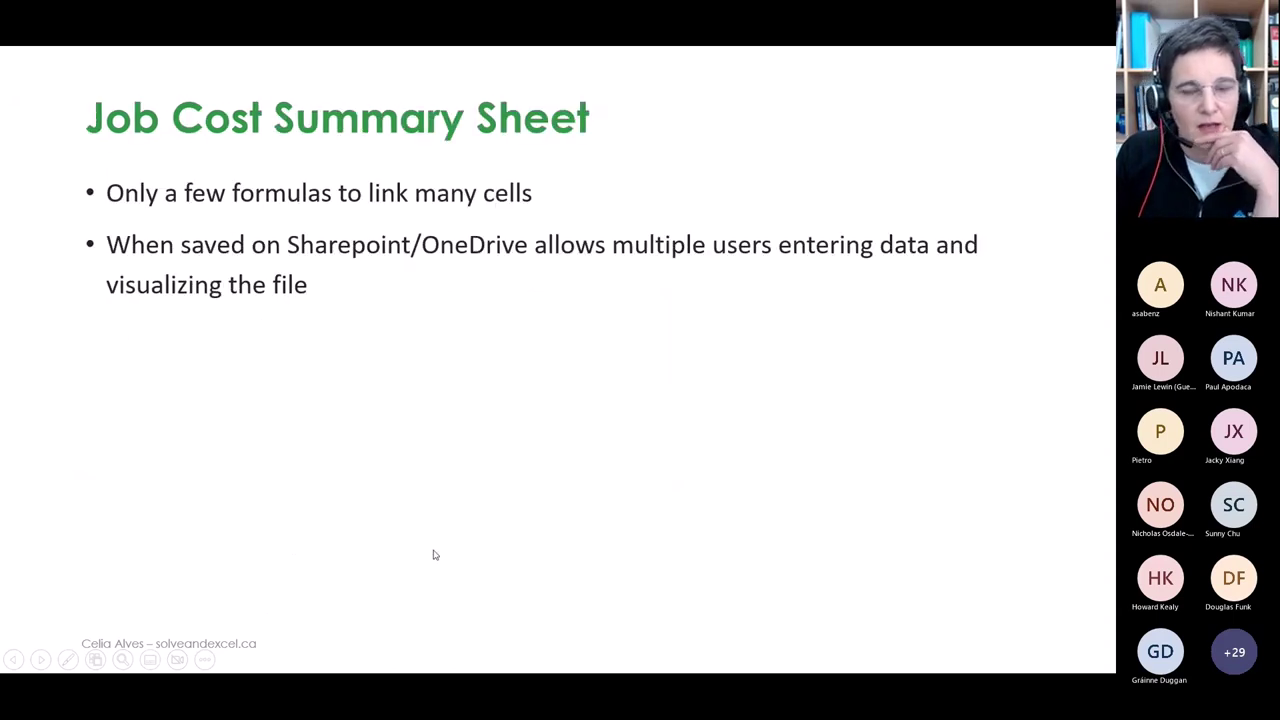
# Minimize the Book1 workbook and bring up Estimator Tool_v04.3.xlsx in Excel
pyautogui.hotkey('alt', 'Tab')
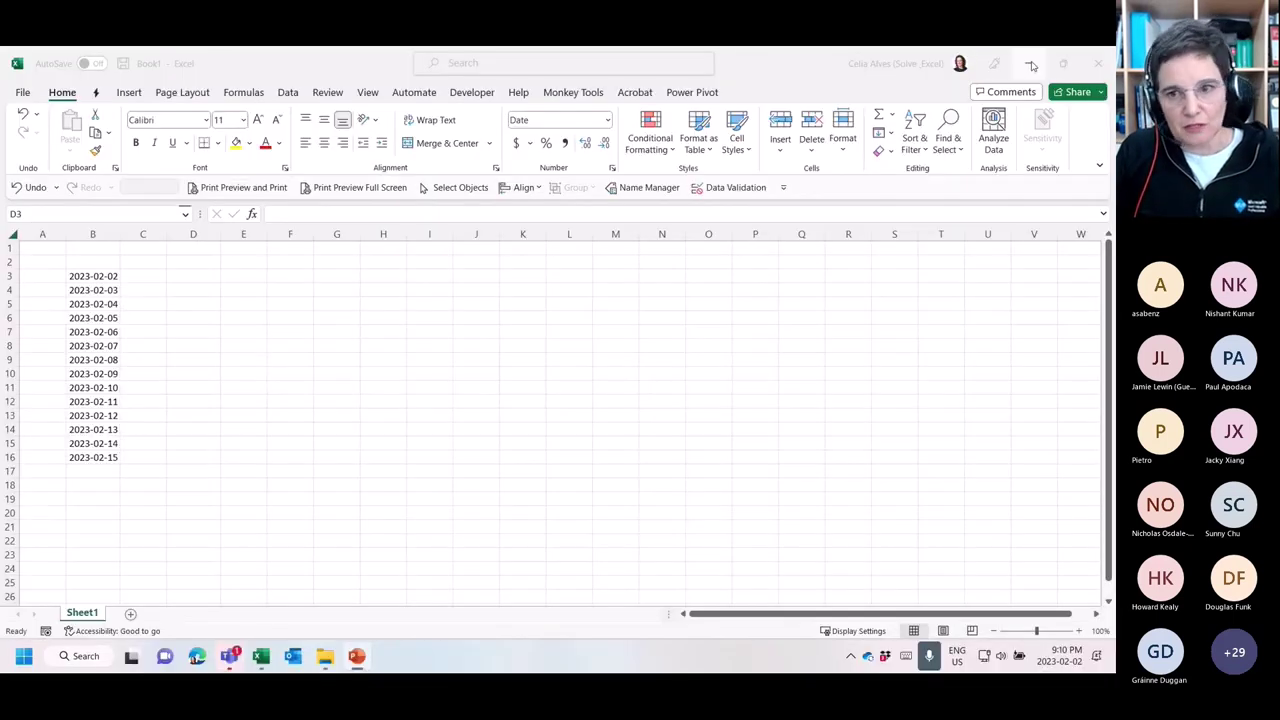
pyautogui.click(1027, 66)
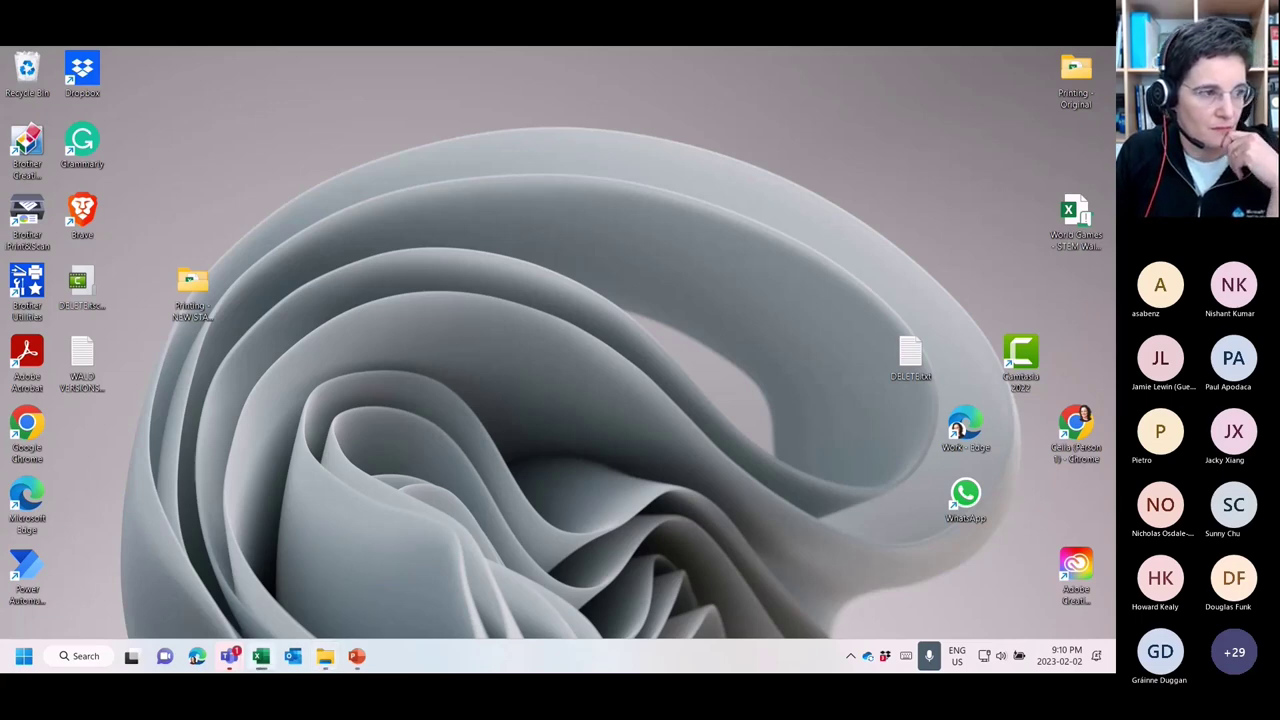
pyautogui.click(261, 656)
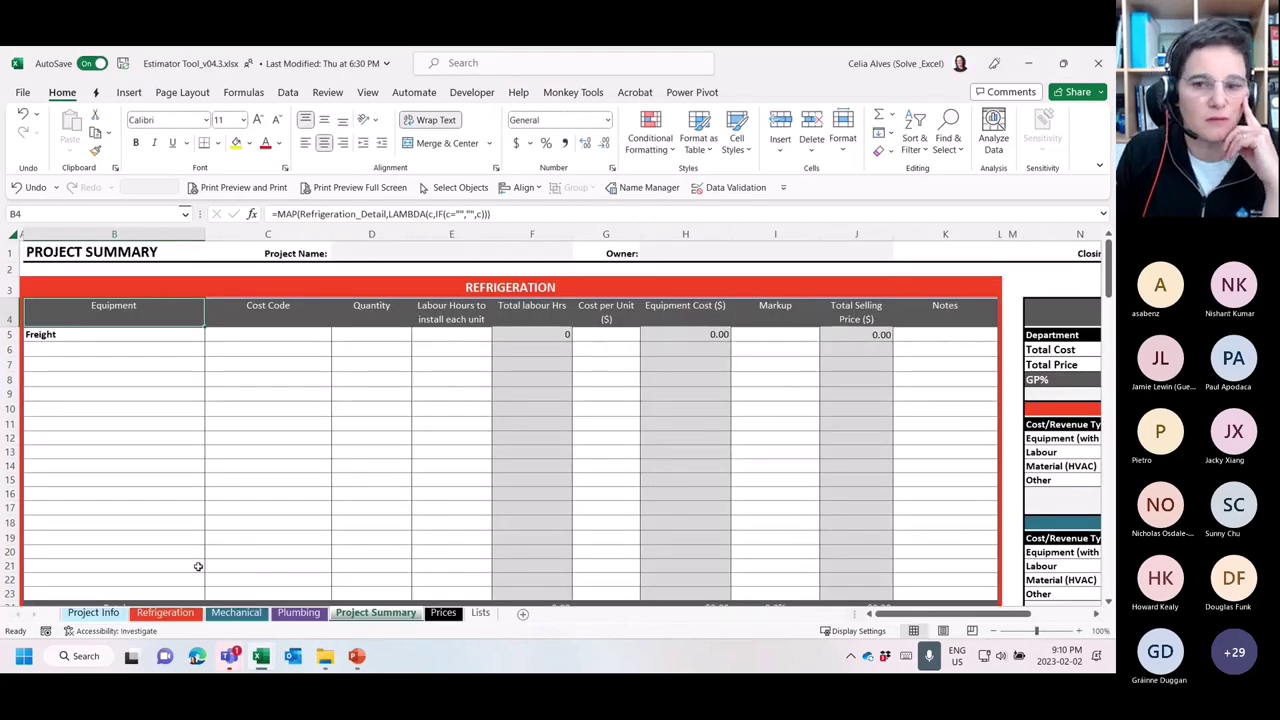
# Look through the Project Info, Refrigeration, Mechanical and Plumbing sheets, including the material and labour calculator and the equipment tables
pyautogui.click(114, 615)
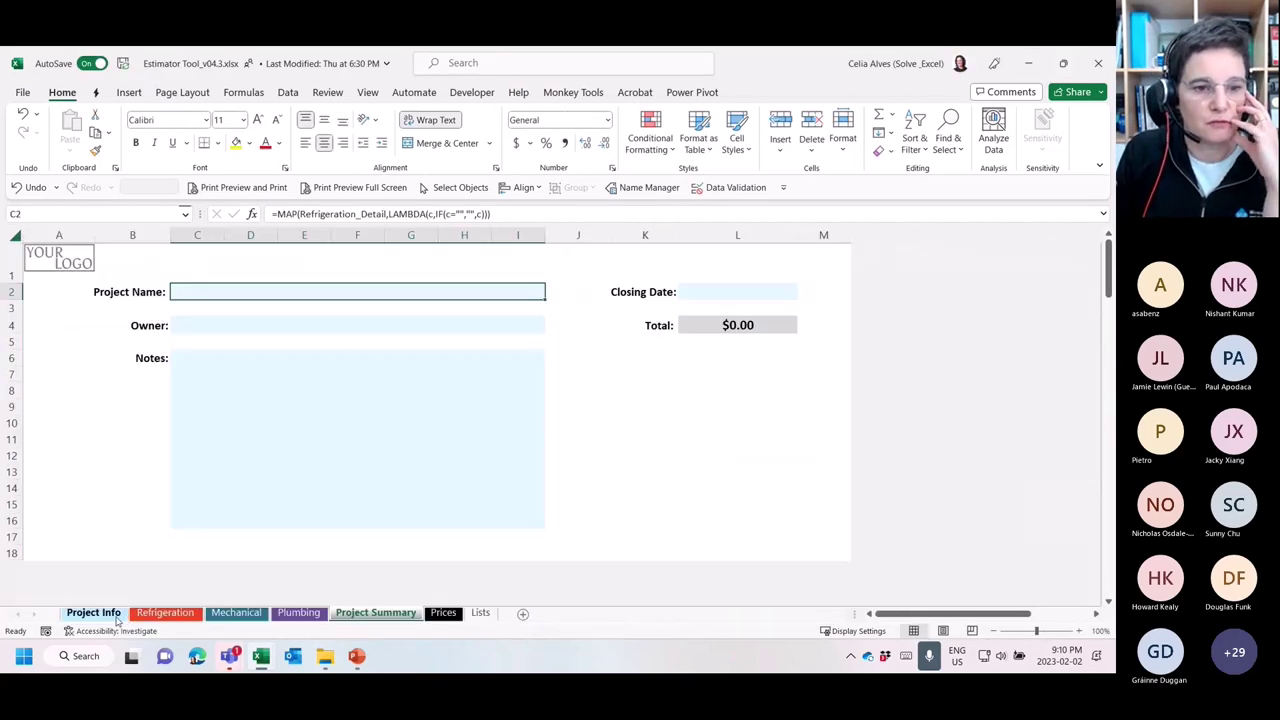
pyautogui.click(158, 614)
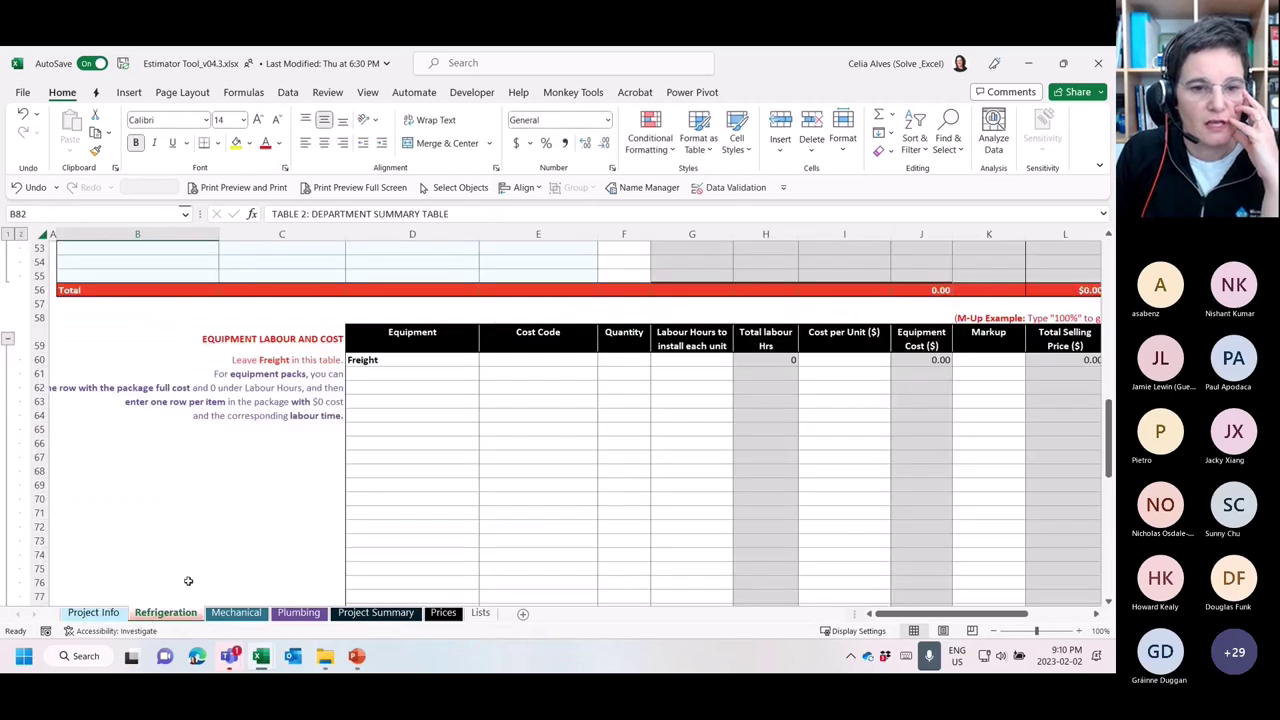
pyautogui.scroll(2, 561, 477)
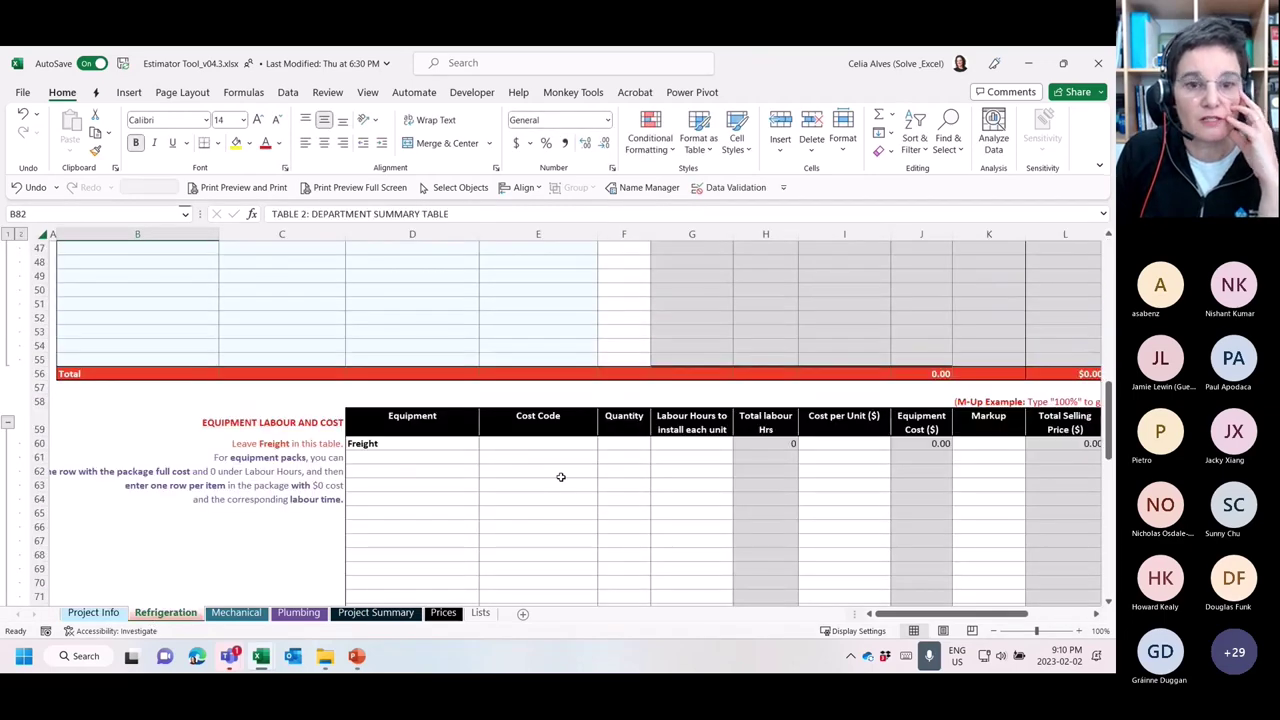
pyautogui.scroll(15, 561, 477)
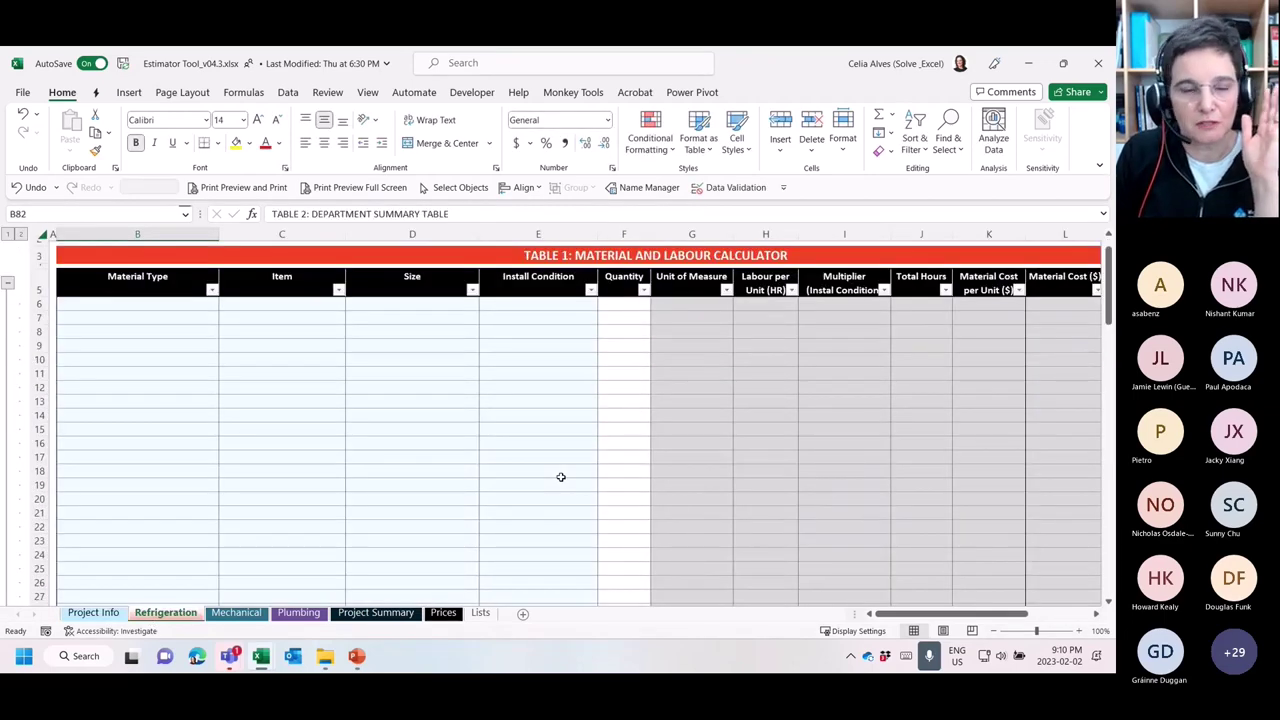
pyautogui.scroll(-1, 561, 477)
pyautogui.scroll(2, 561, 477)
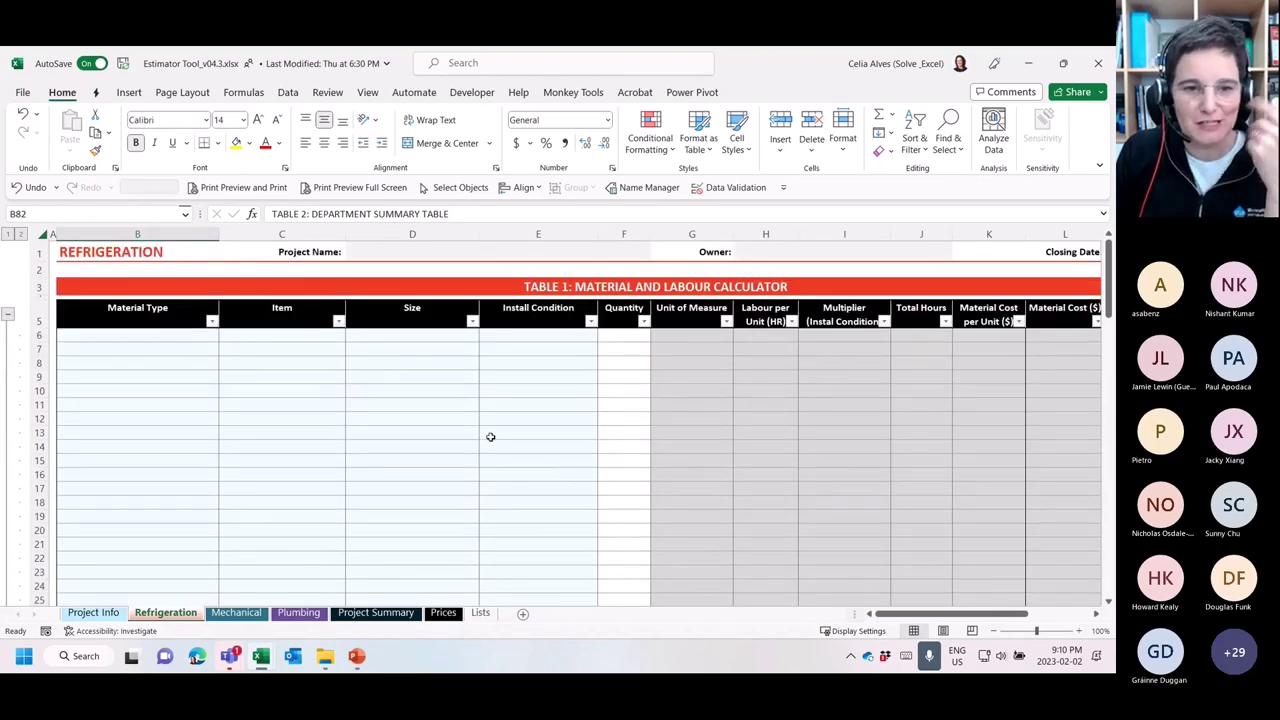
pyautogui.scroll(-2, 479, 430)
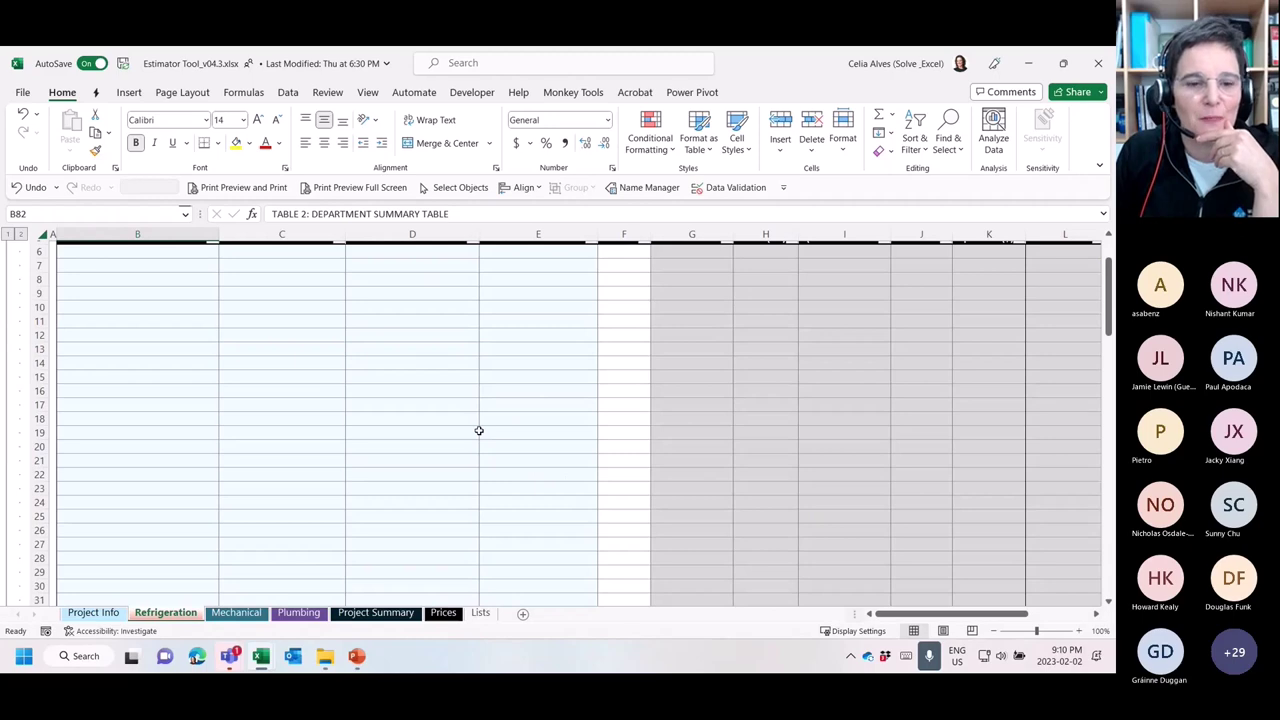
pyautogui.scroll(2, 479, 430)
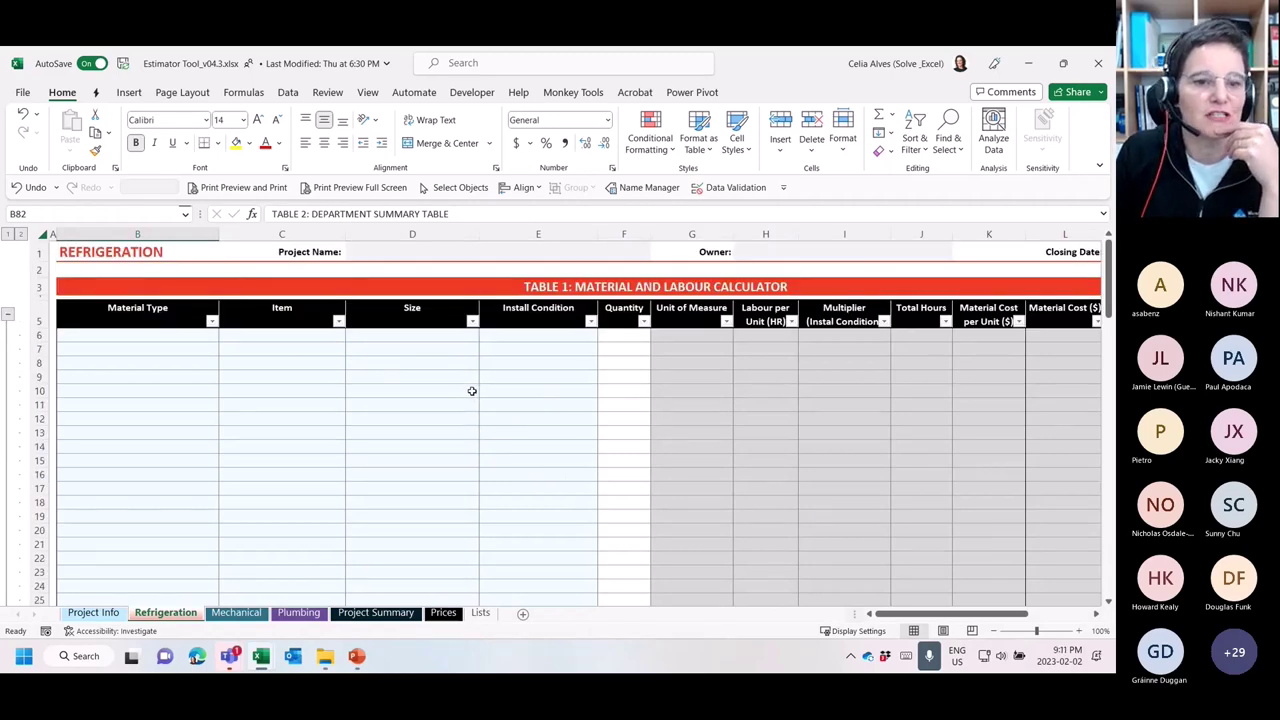
pyautogui.click(221, 613)
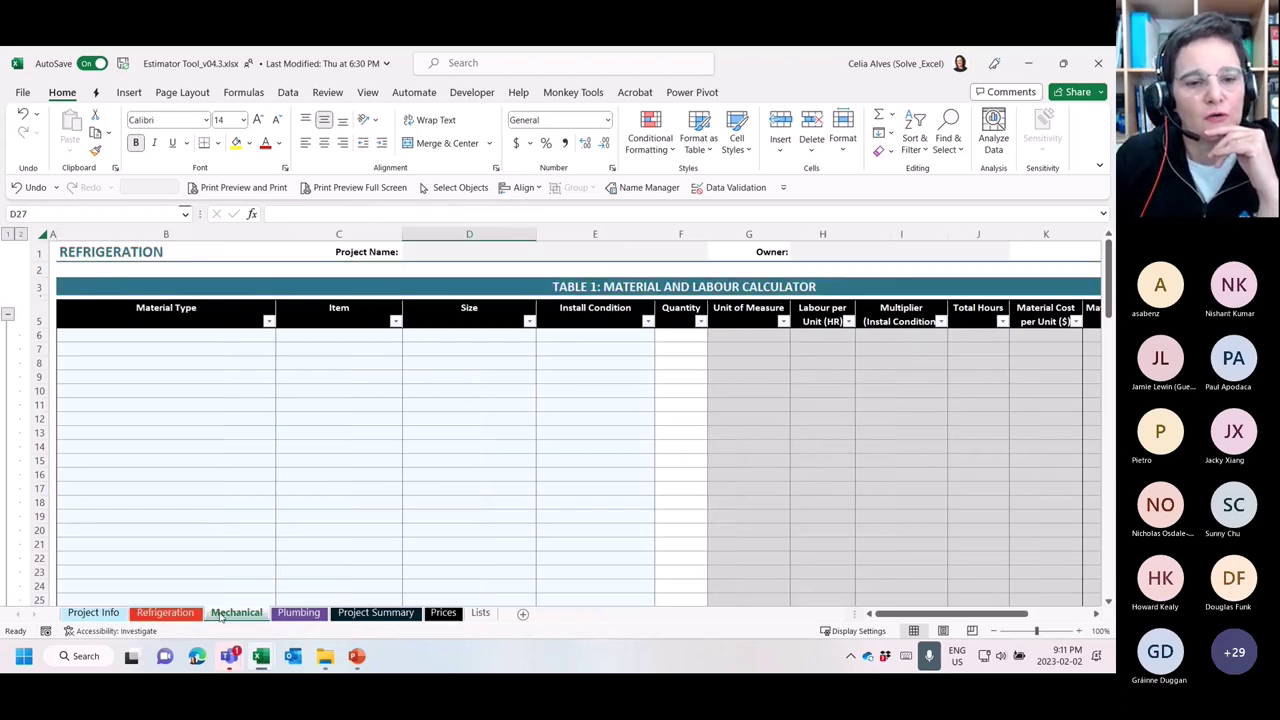
pyautogui.click(299, 613)
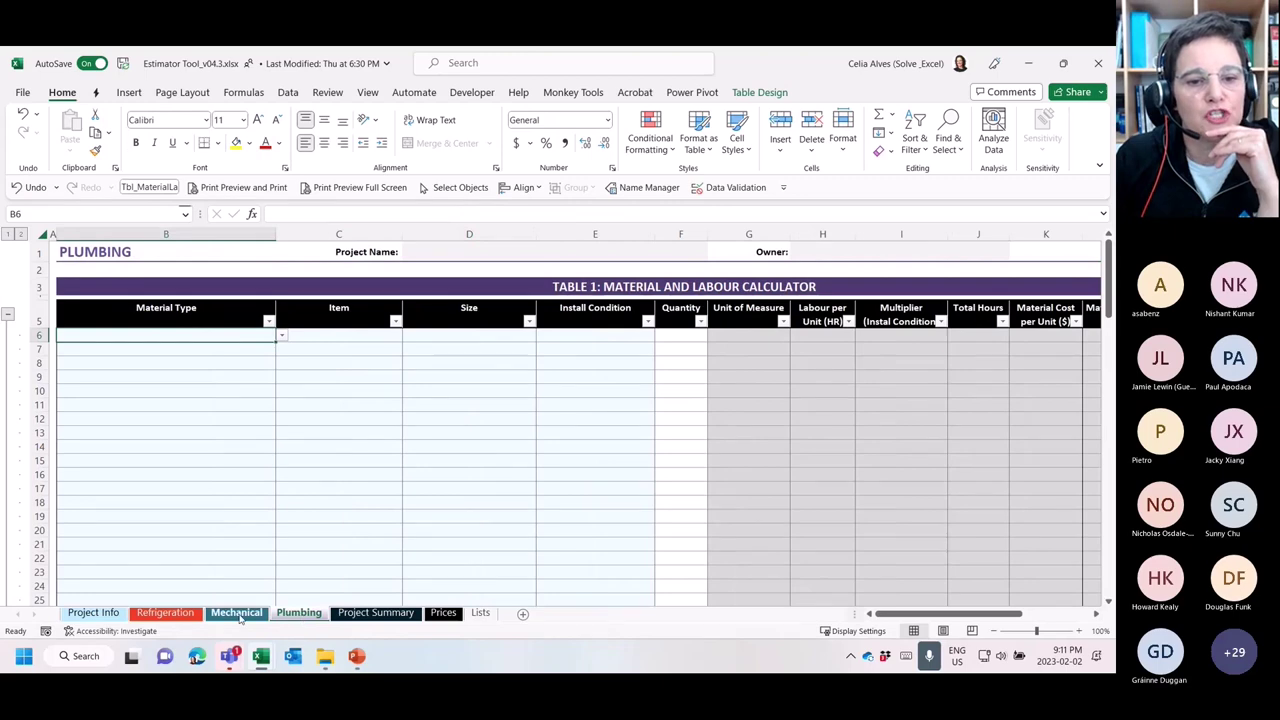
# On the Refrigeration sheet, choose Aramflex as the Material Type in the first row of Table 1
pyautogui.click(187, 612)
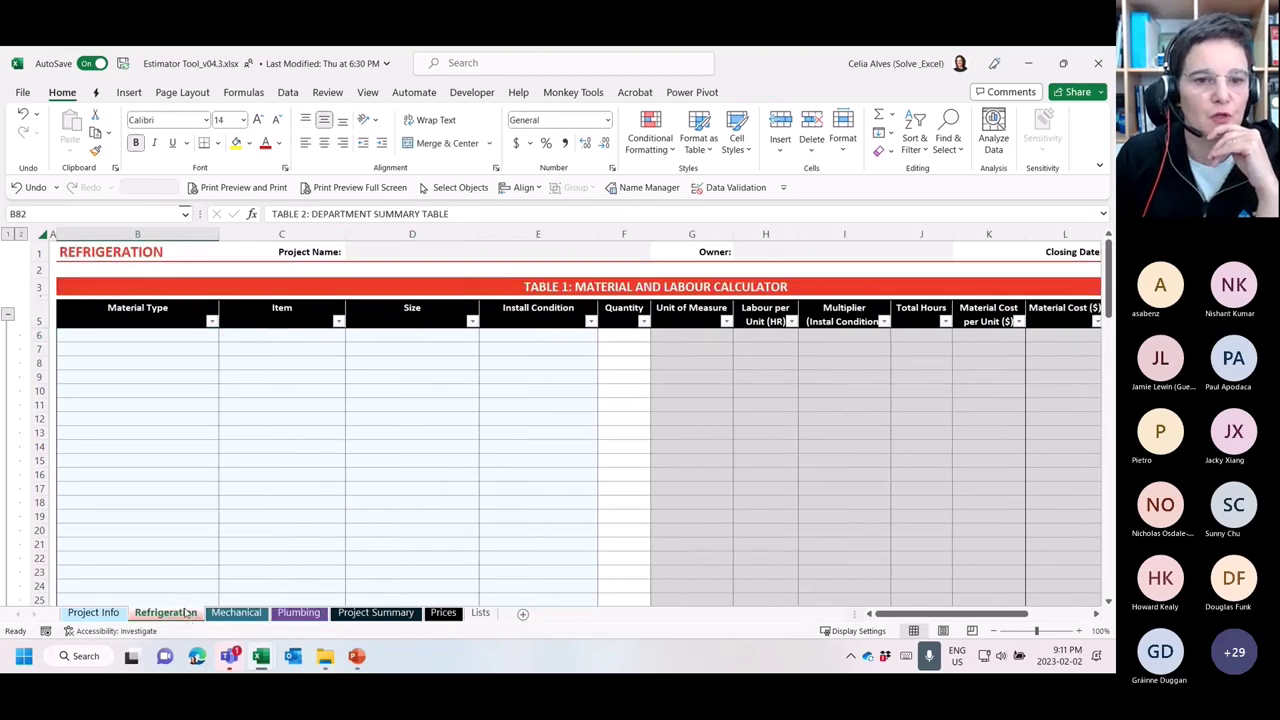
pyautogui.click(193, 337)
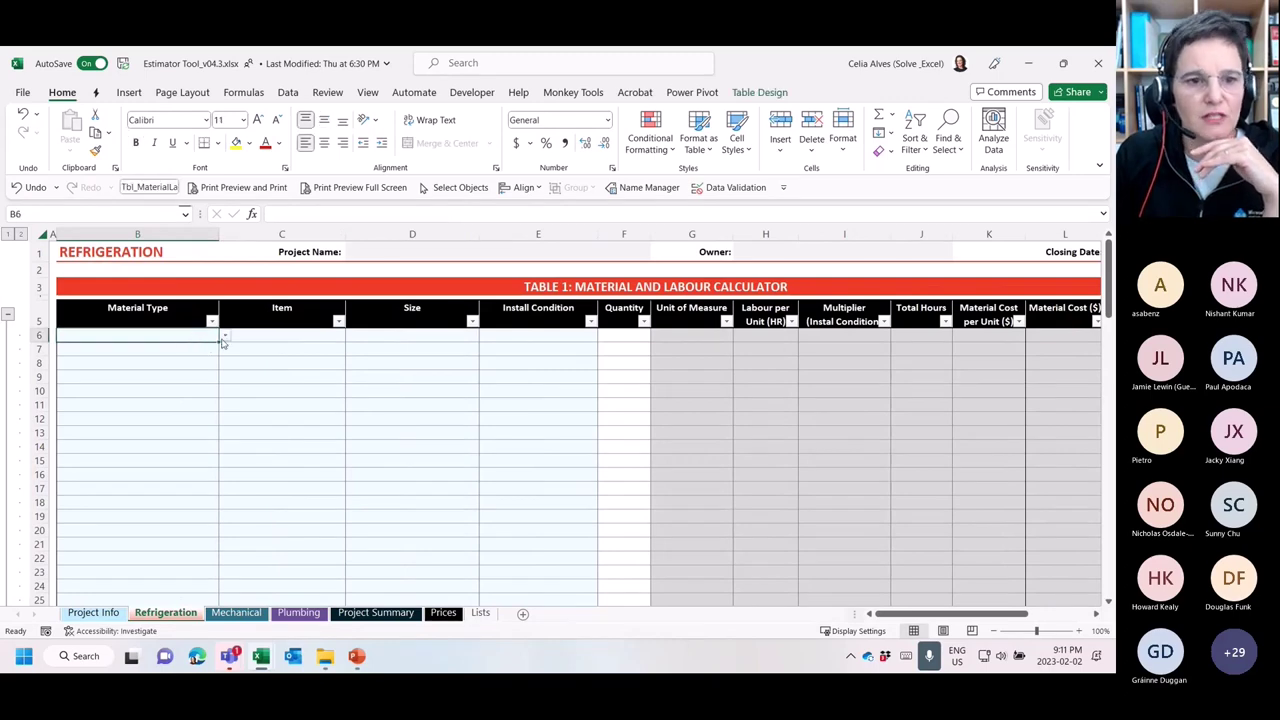
pyautogui.click(225, 336)
pyautogui.click(200, 368)
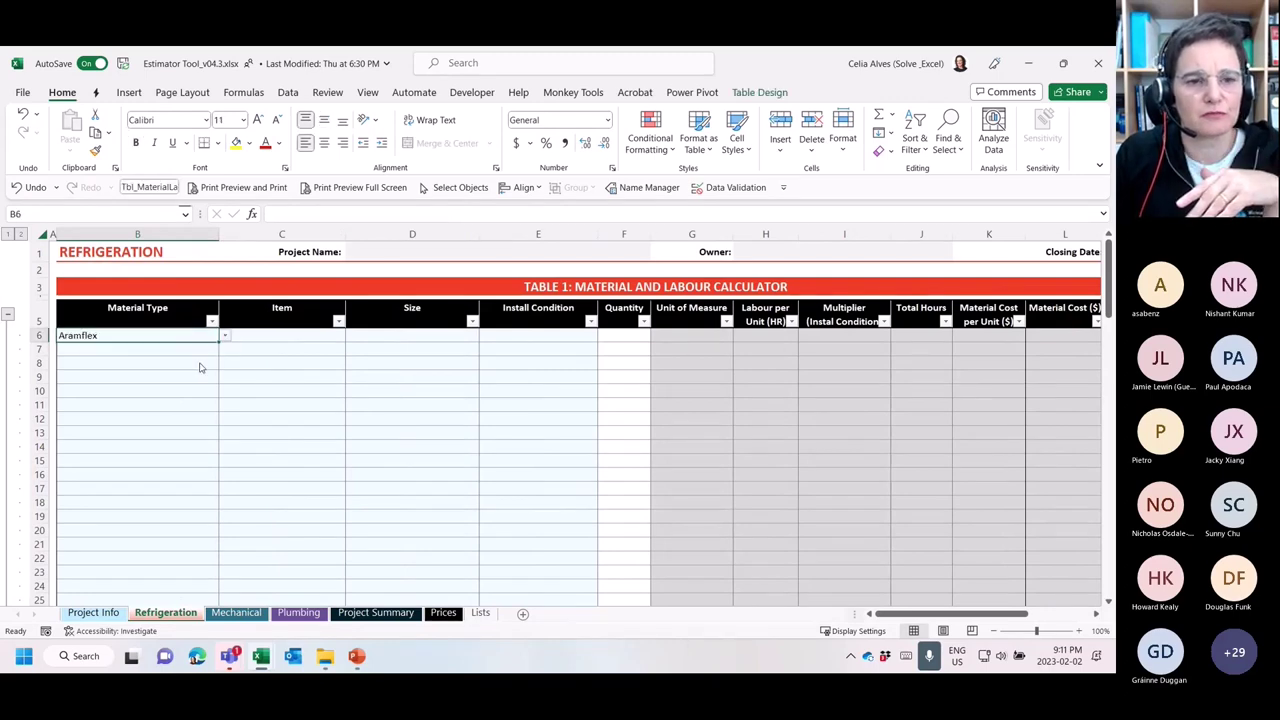
pyautogui.click(200, 365)
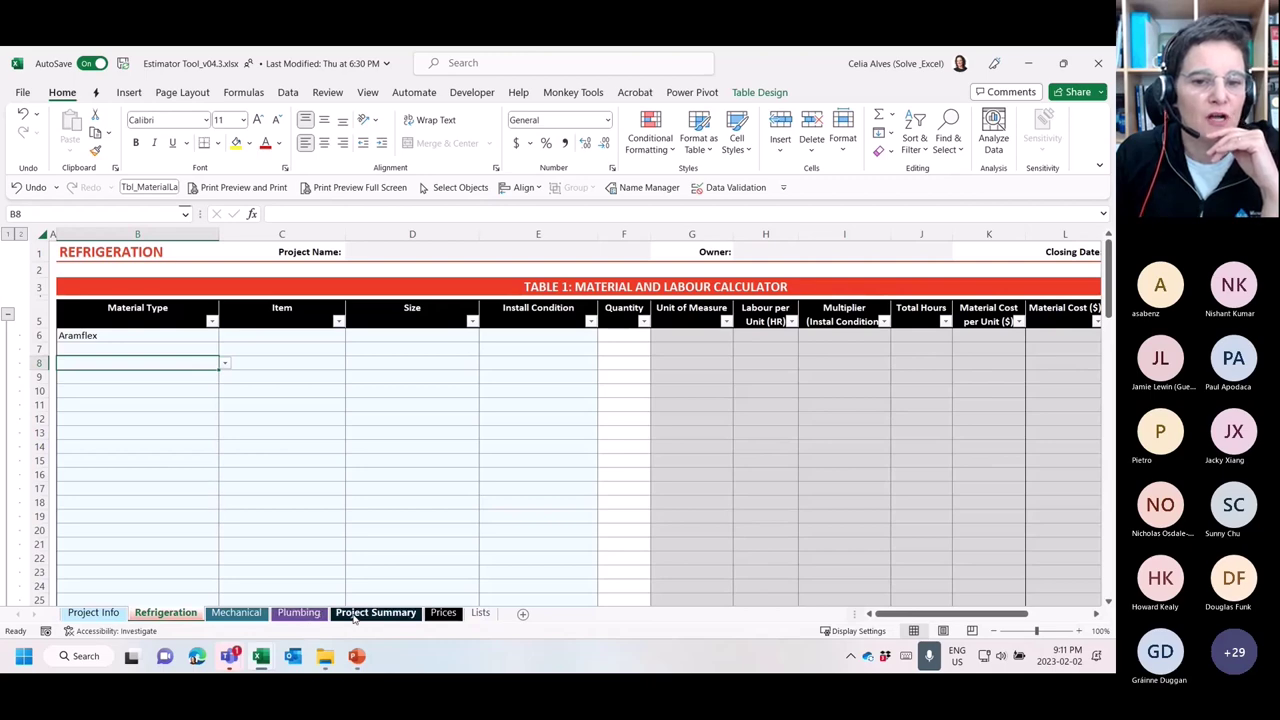
# Look through the Prices sheet's table of materials, items, sizes, labour per unit and item costs
pyautogui.click(443, 612)
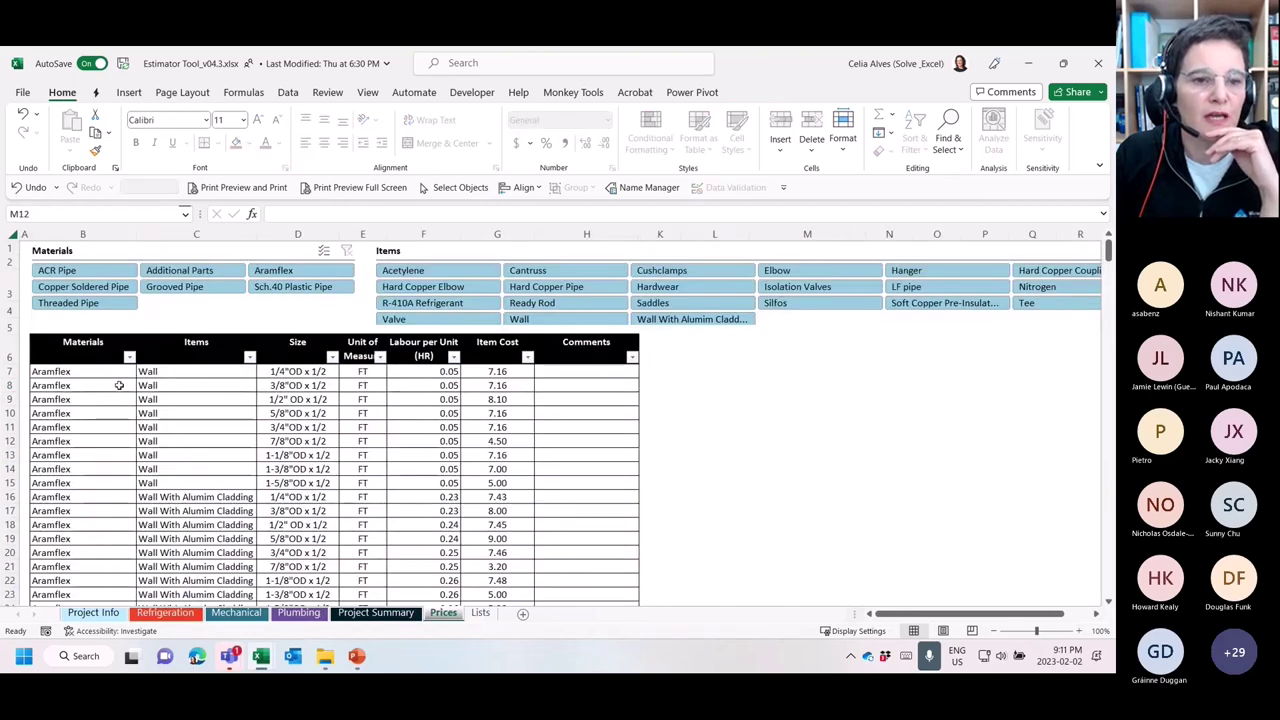
pyautogui.scroll(-11, 410, 460)
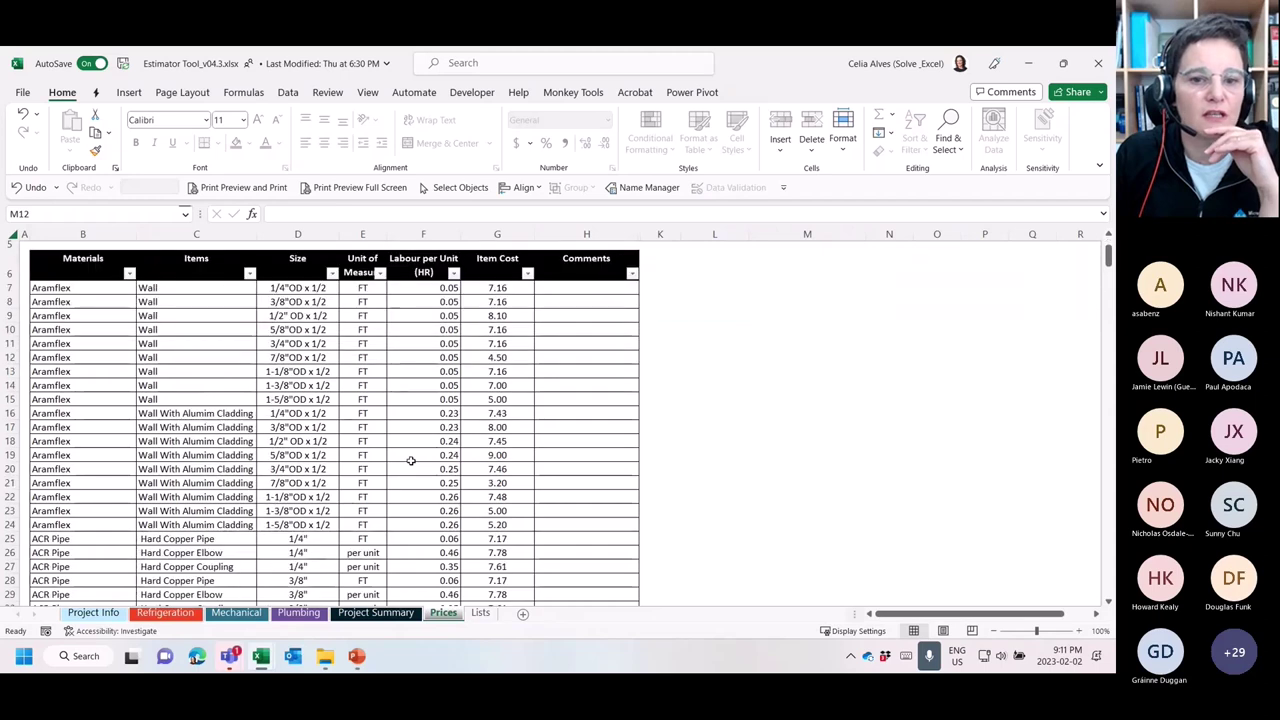
pyautogui.scroll(-4, 410, 460)
pyautogui.scroll(17, 410, 460)
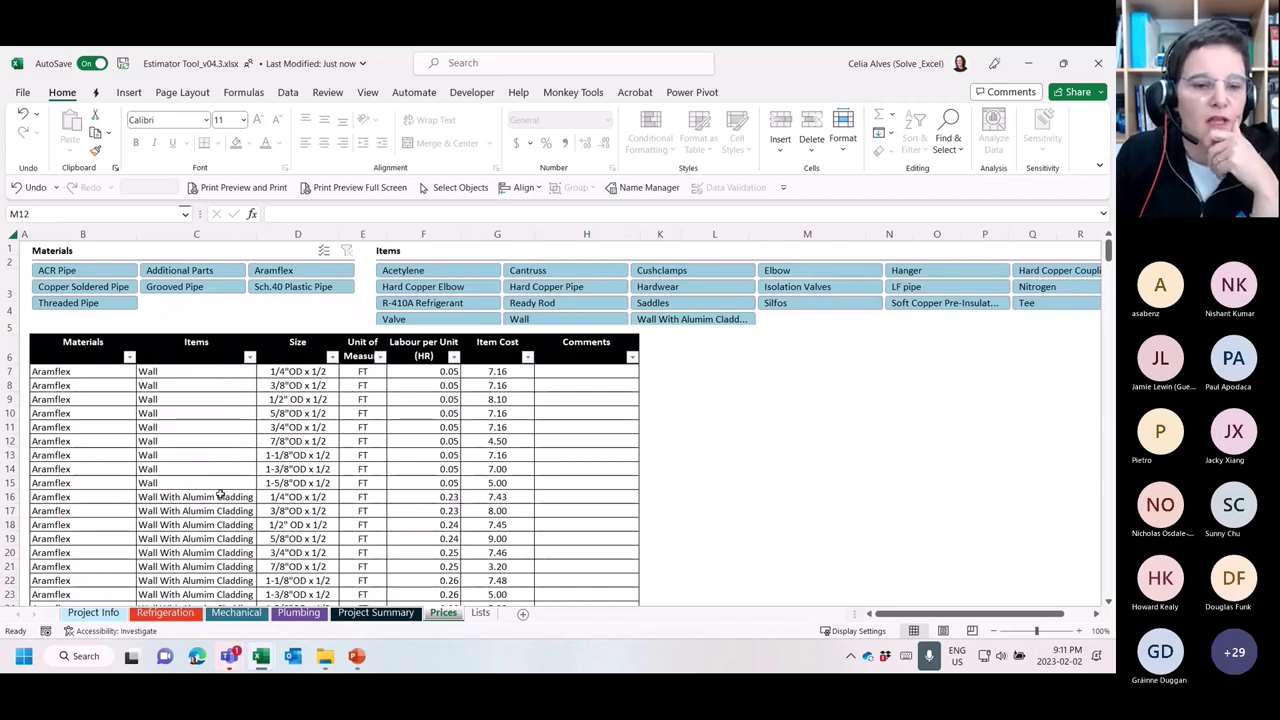
# On the Refrigeration sheet, change the first row's Material Type to Additional Parts and review the dropdown's options
pyautogui.click(166, 613)
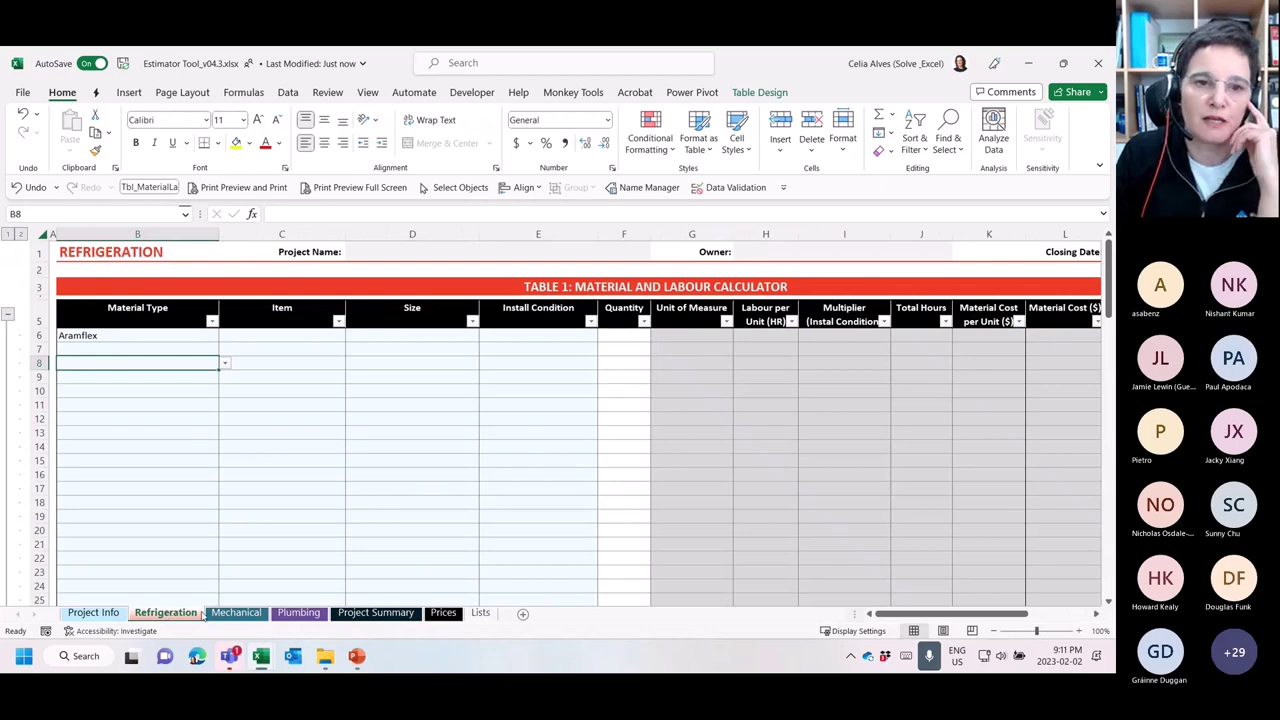
pyautogui.click(199, 335)
pyautogui.click(225, 335)
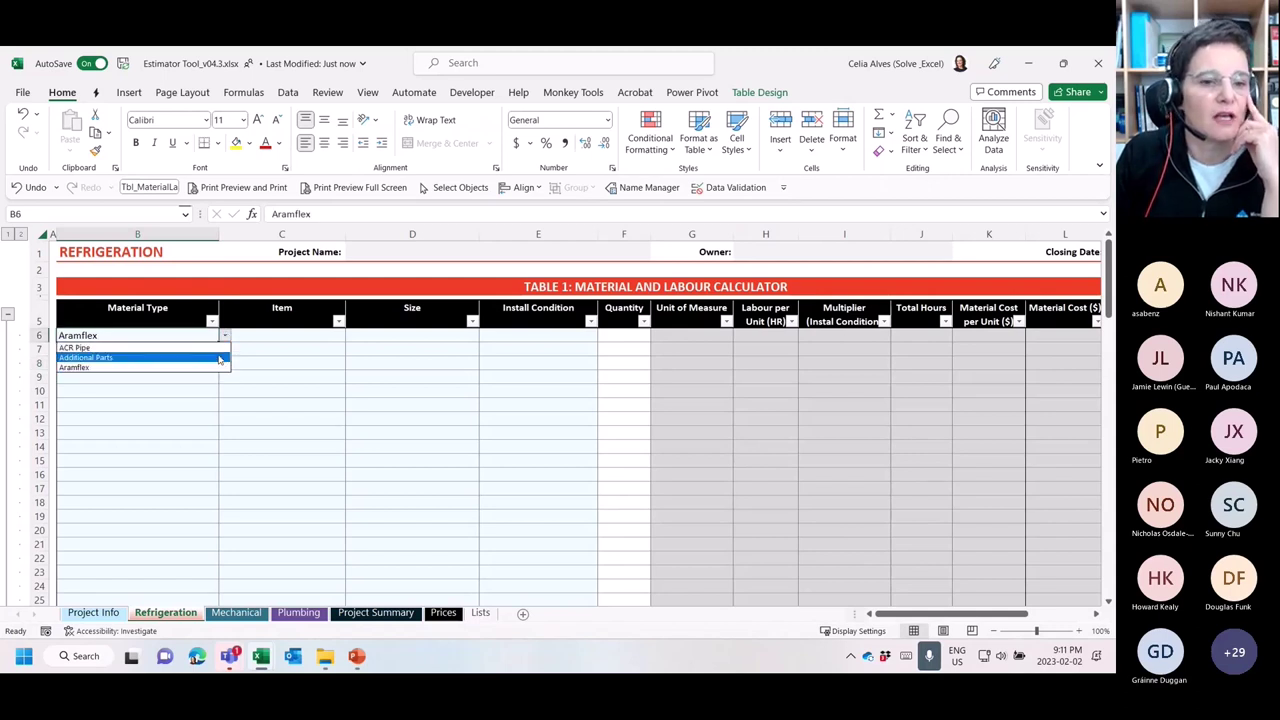
pyautogui.click(219, 358)
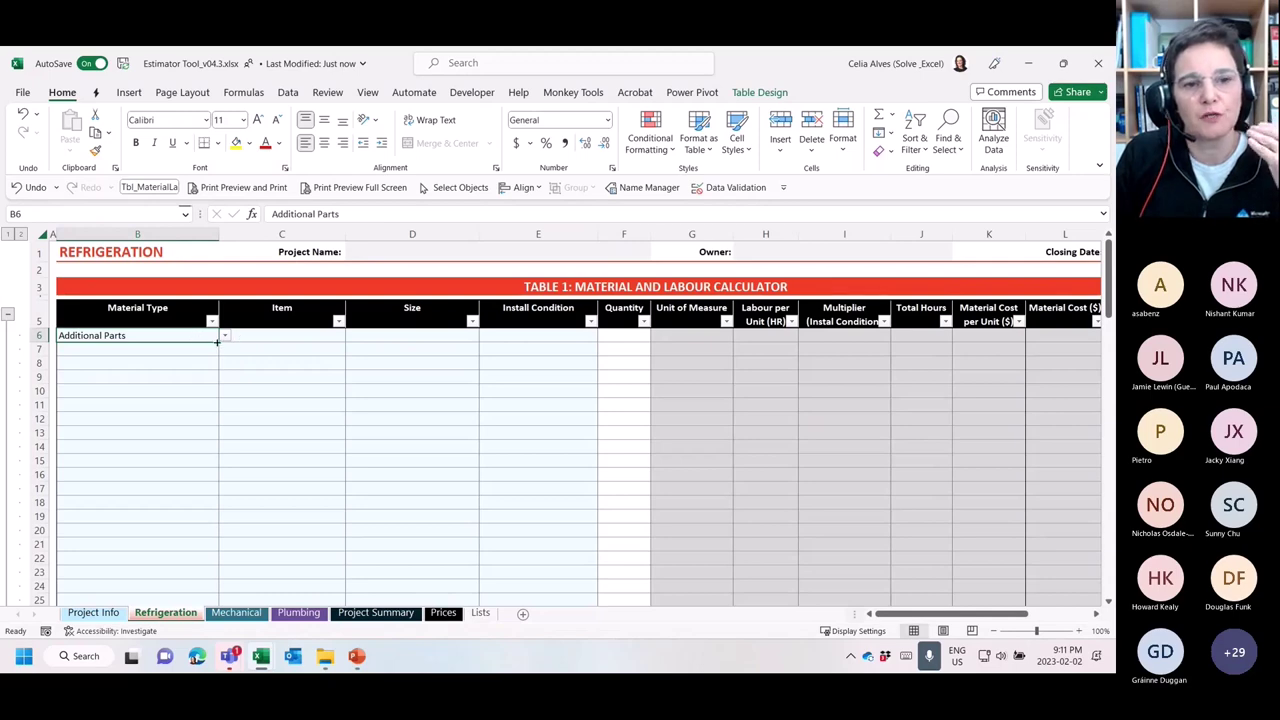
pyautogui.click(225, 337)
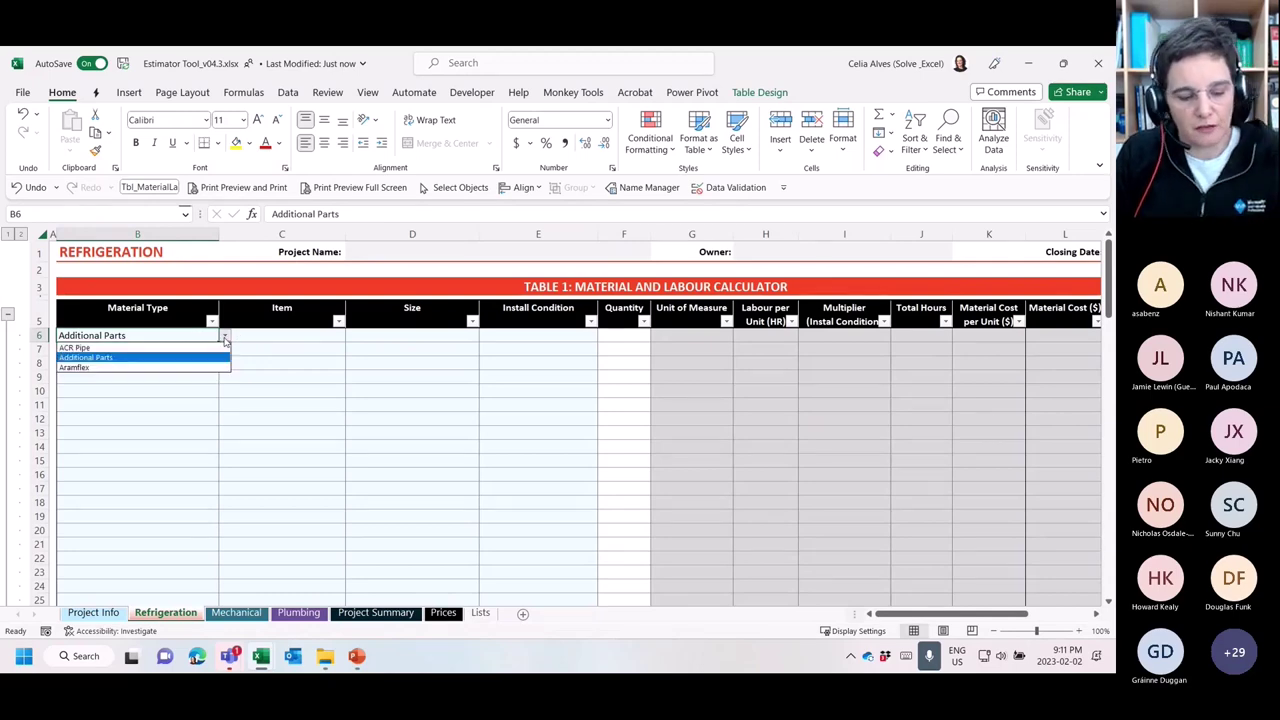
pyautogui.click(225, 338)
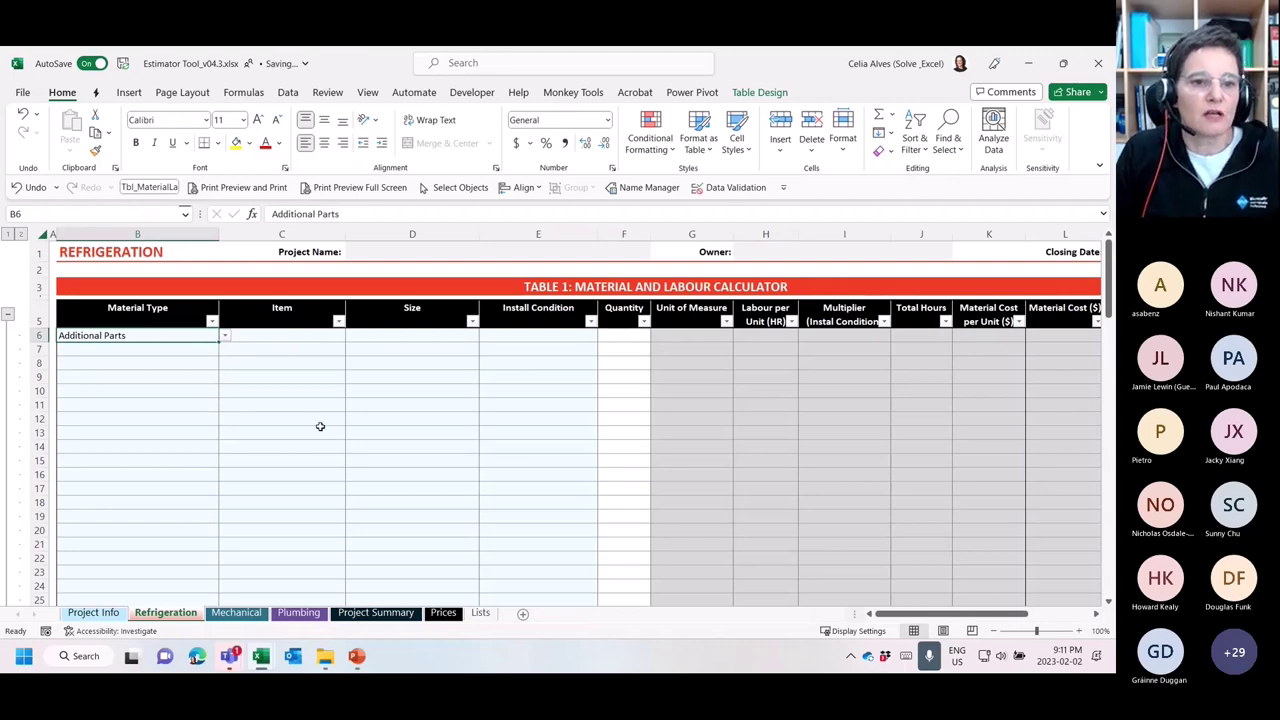
pyautogui.keyDown('ctrl'); pyautogui.scroll(1, 320, 426); pyautogui.keyUp('ctrl')
pyautogui.scroll(1, 320, 426)
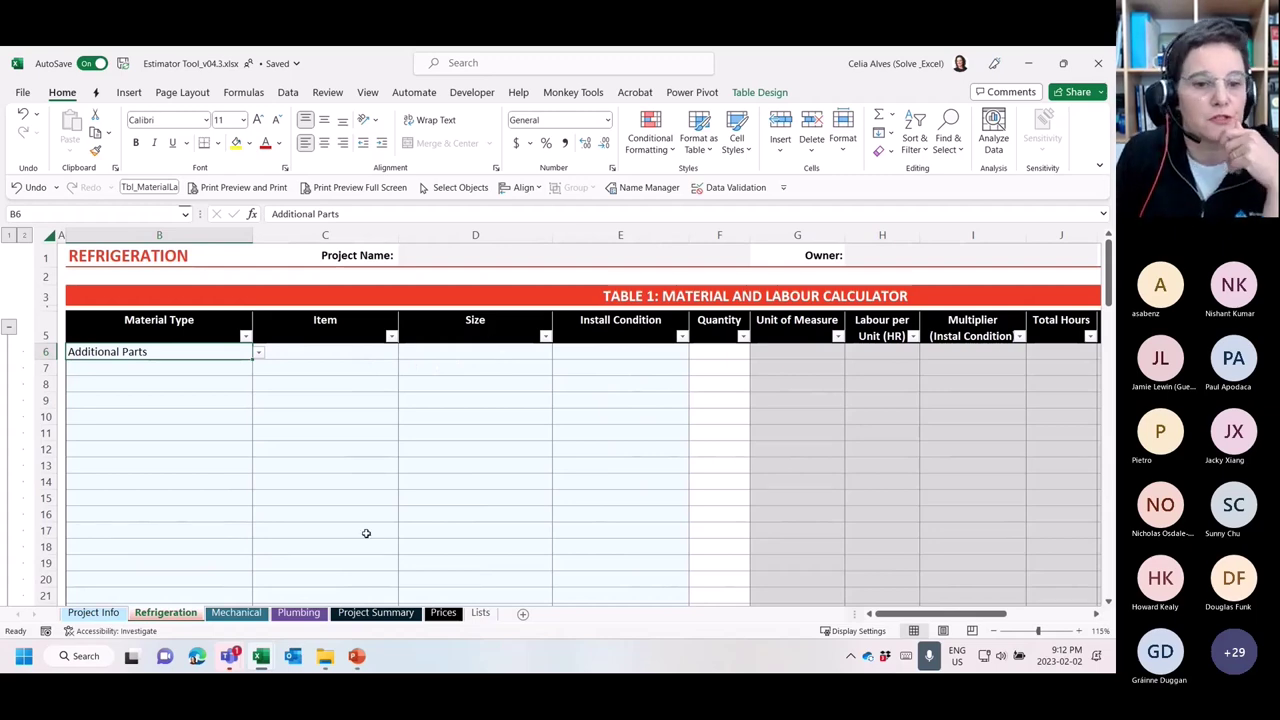
# Examine the Lists sheet's Materials table, including the "x" marks assigning materials to Refrigeration, Mechanical and Plumbing
pyautogui.click(368, 612)
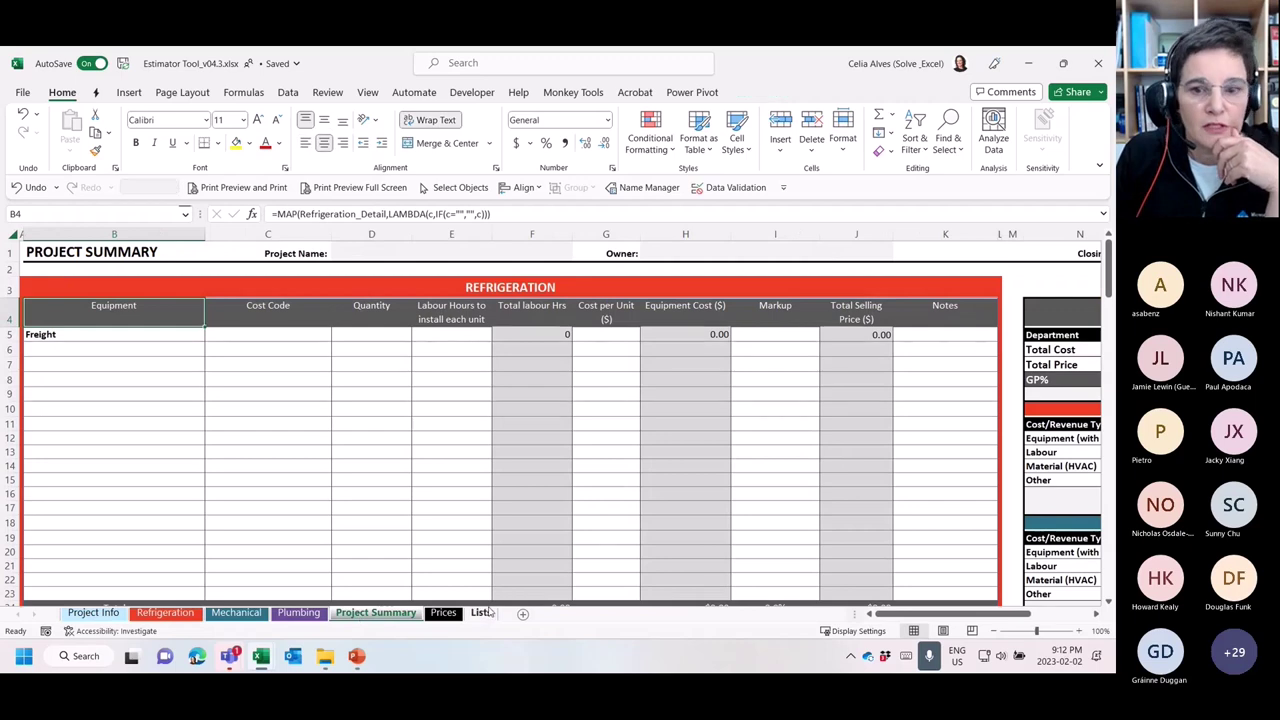
pyautogui.click(444, 613)
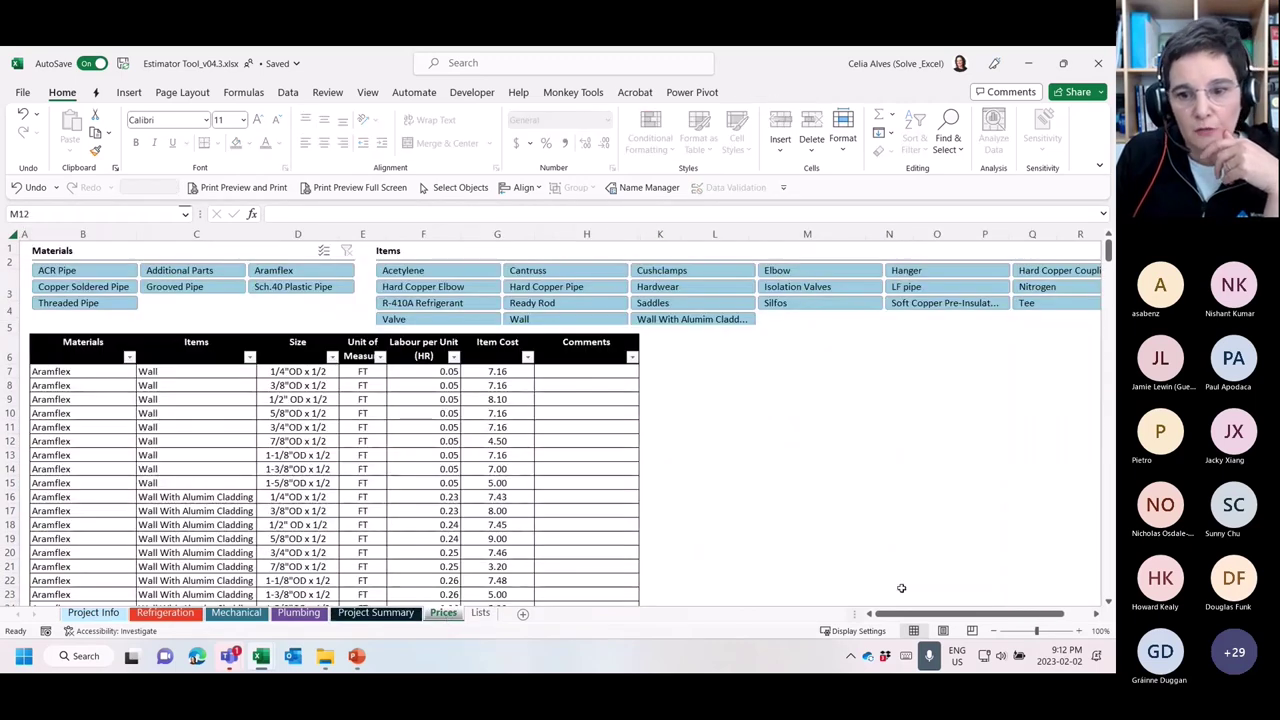
pyautogui.click(480, 612)
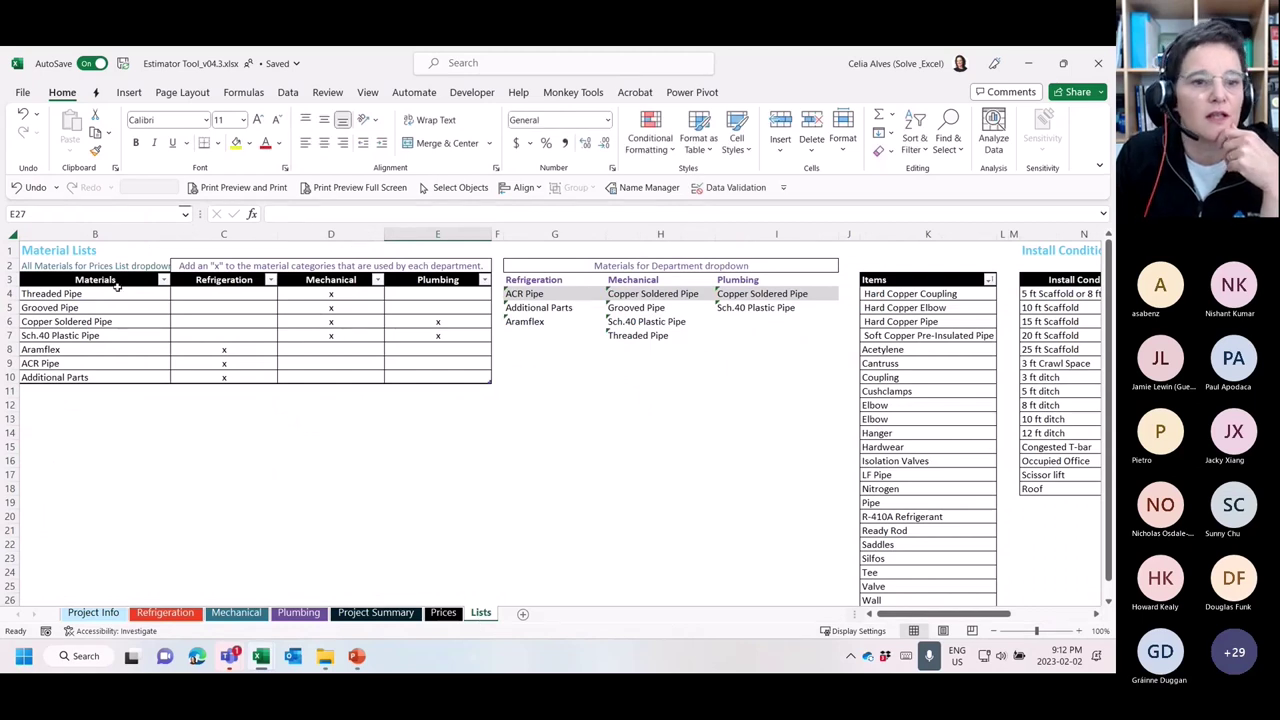
pyautogui.moveTo(222, 286); pyautogui.dragTo(440, 373)
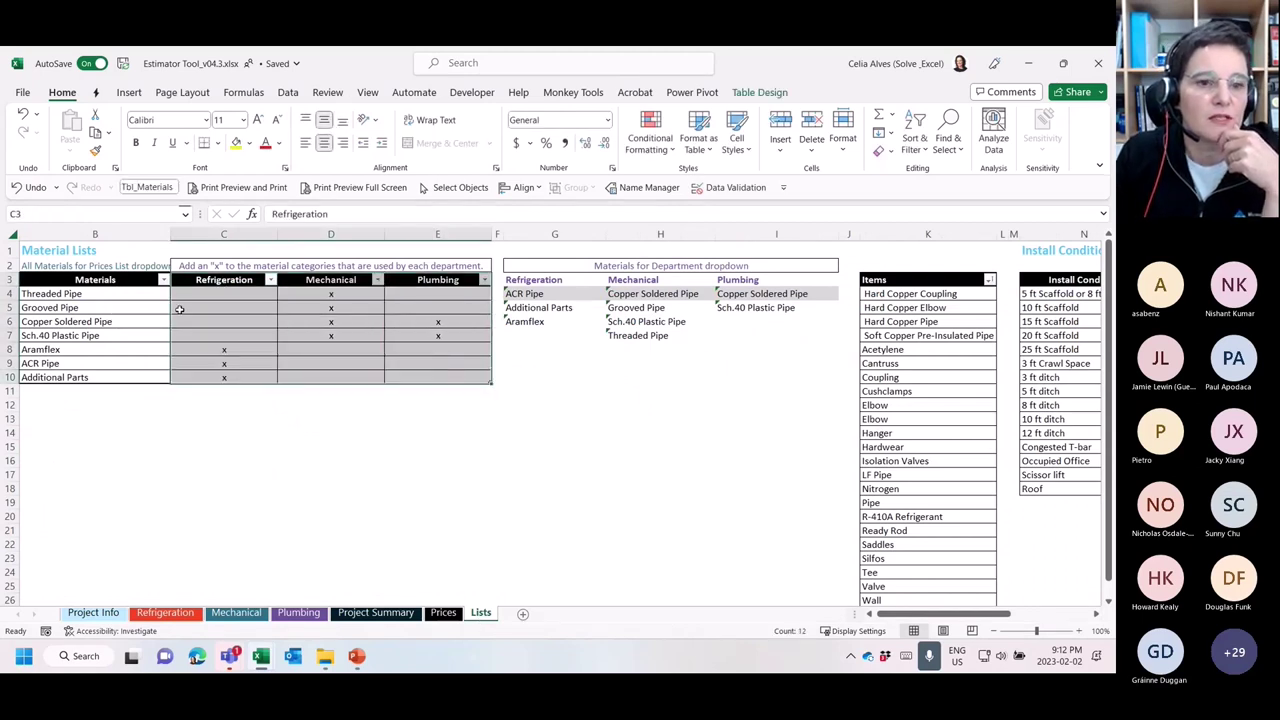
pyautogui.moveTo(103, 294); pyautogui.dragTo(100, 378)
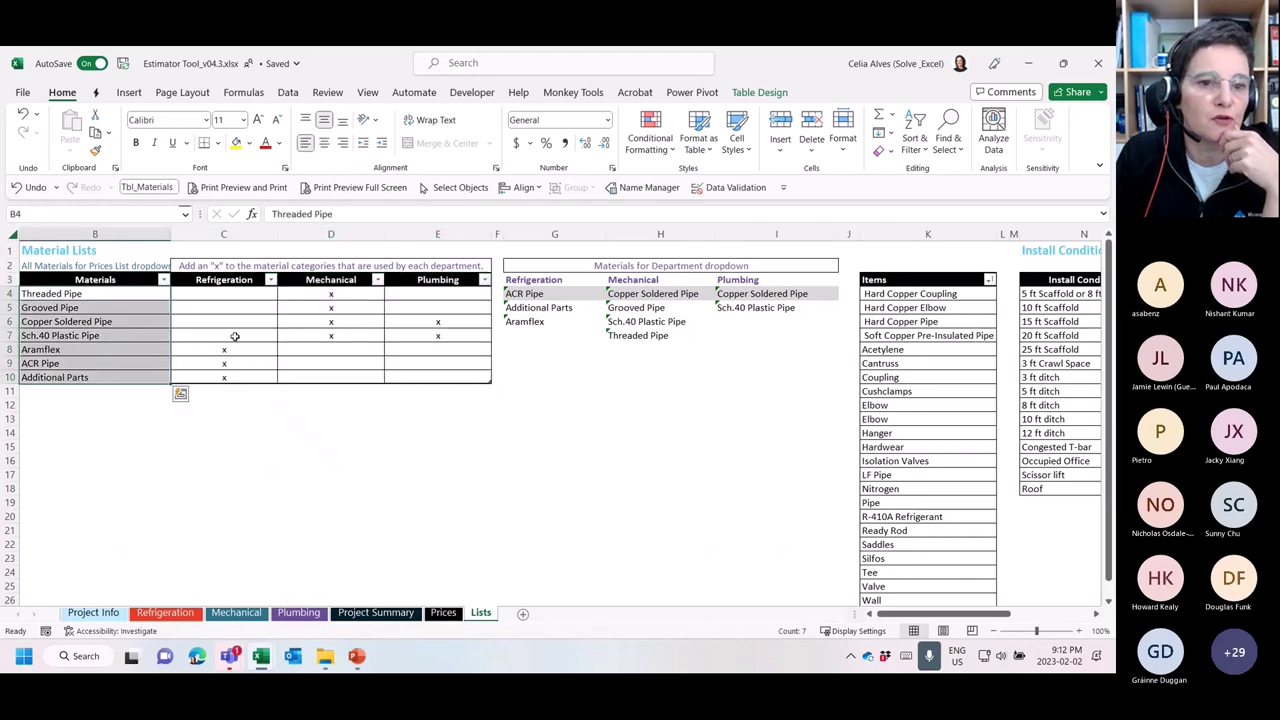
pyautogui.click(232, 350)
pyautogui.click(232, 363)
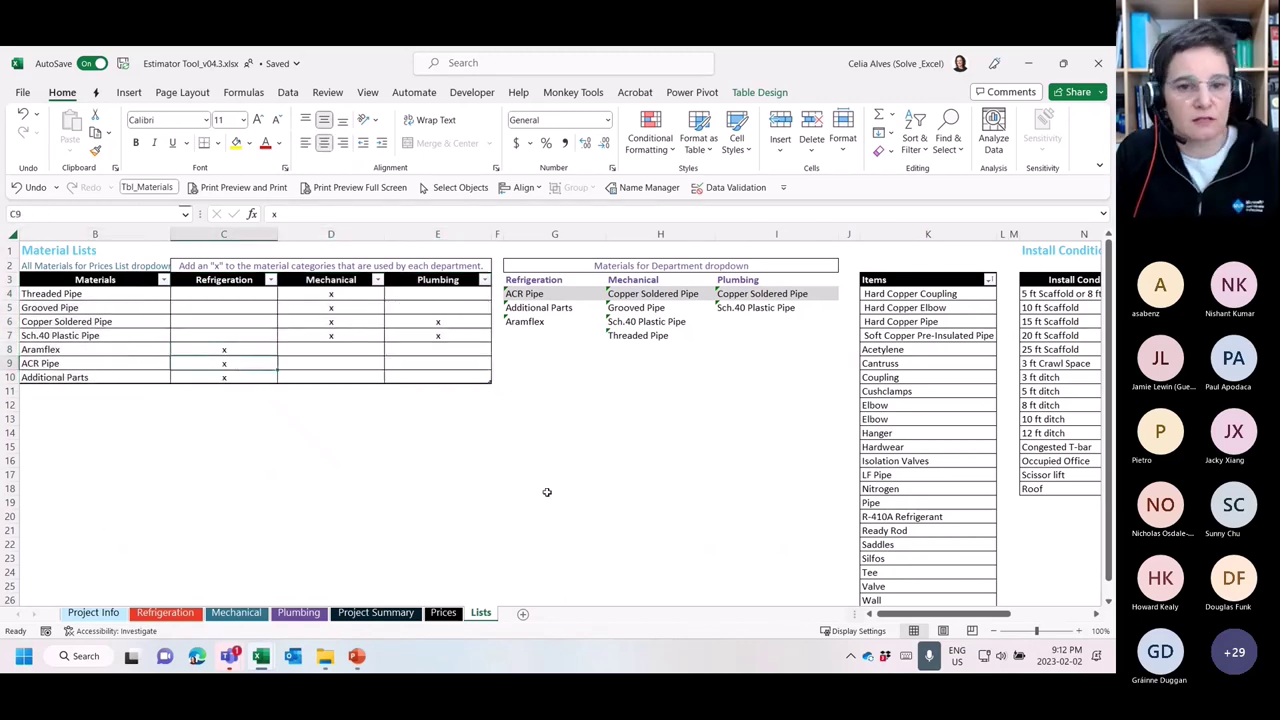
pyautogui.scroll(1, 547, 487)
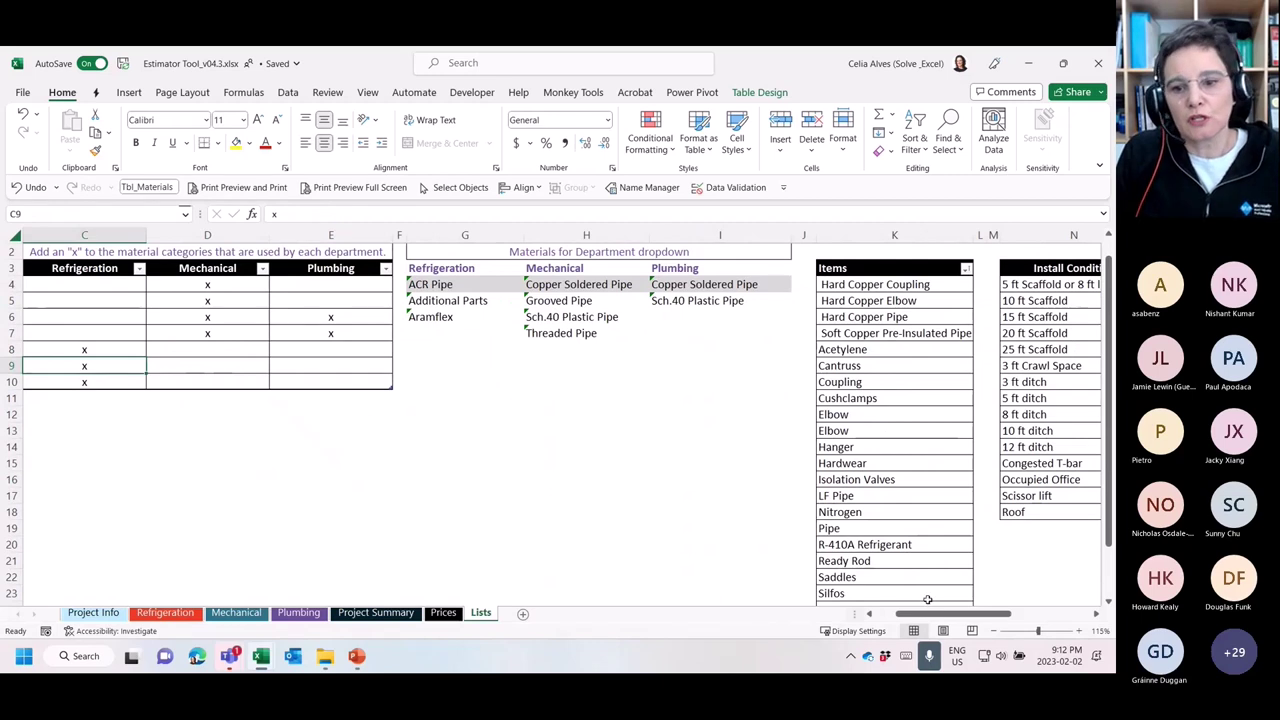
pyautogui.moveTo(922, 621); pyautogui.dragTo(897, 621)
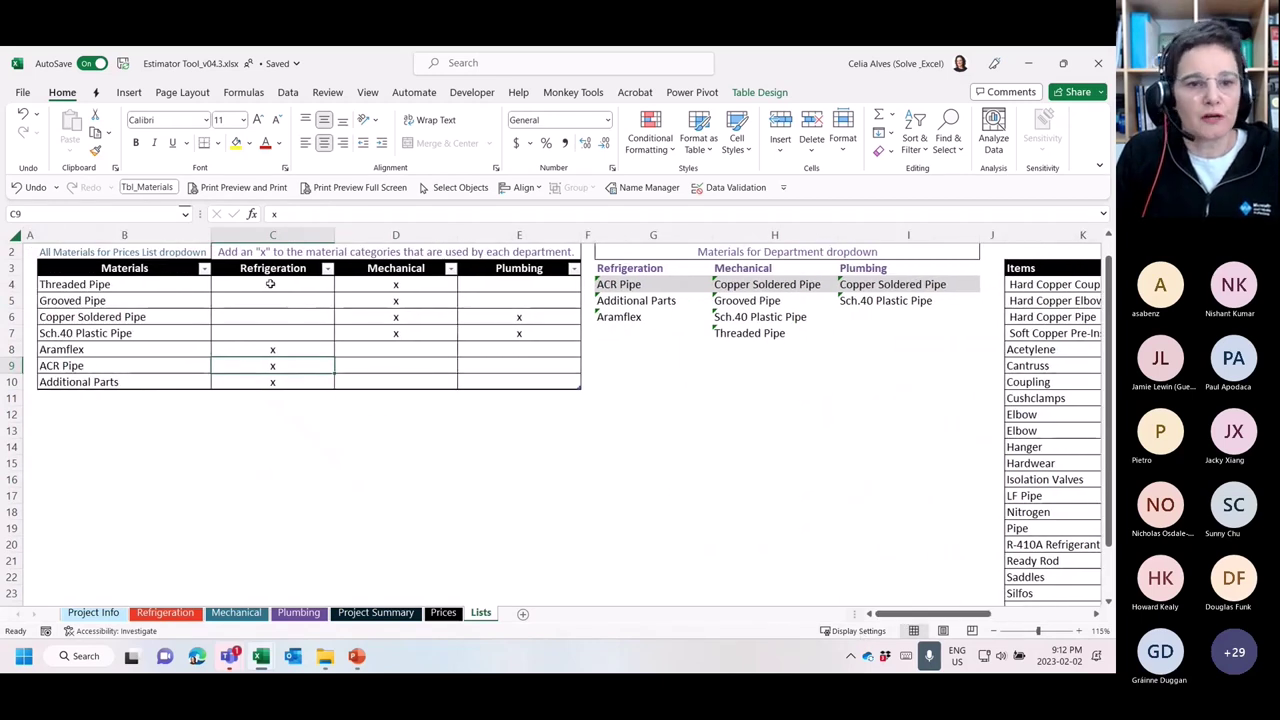
# Inspect the Refrigeration and Plumbing formulas in the Materials for Department dropdown lists against the Refrigeration column of the Materials table
pyautogui.click(628, 285)
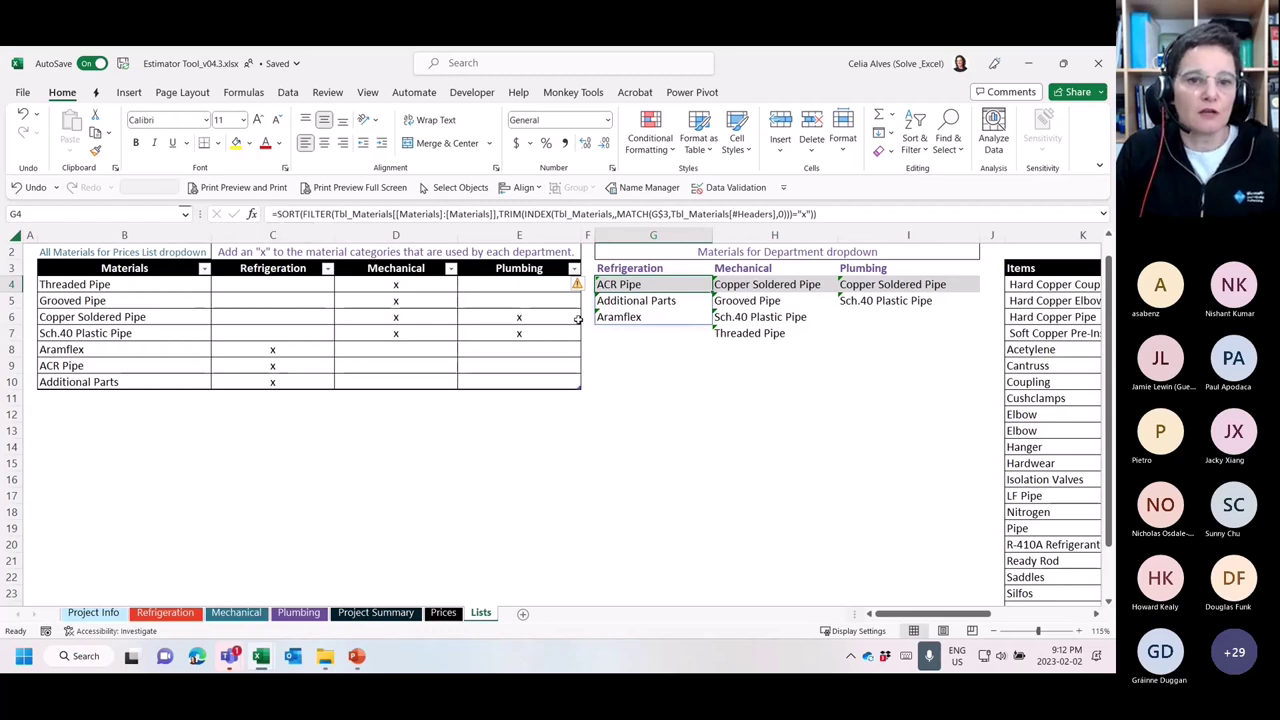
pyautogui.moveTo(282, 268); pyautogui.dragTo(277, 382)
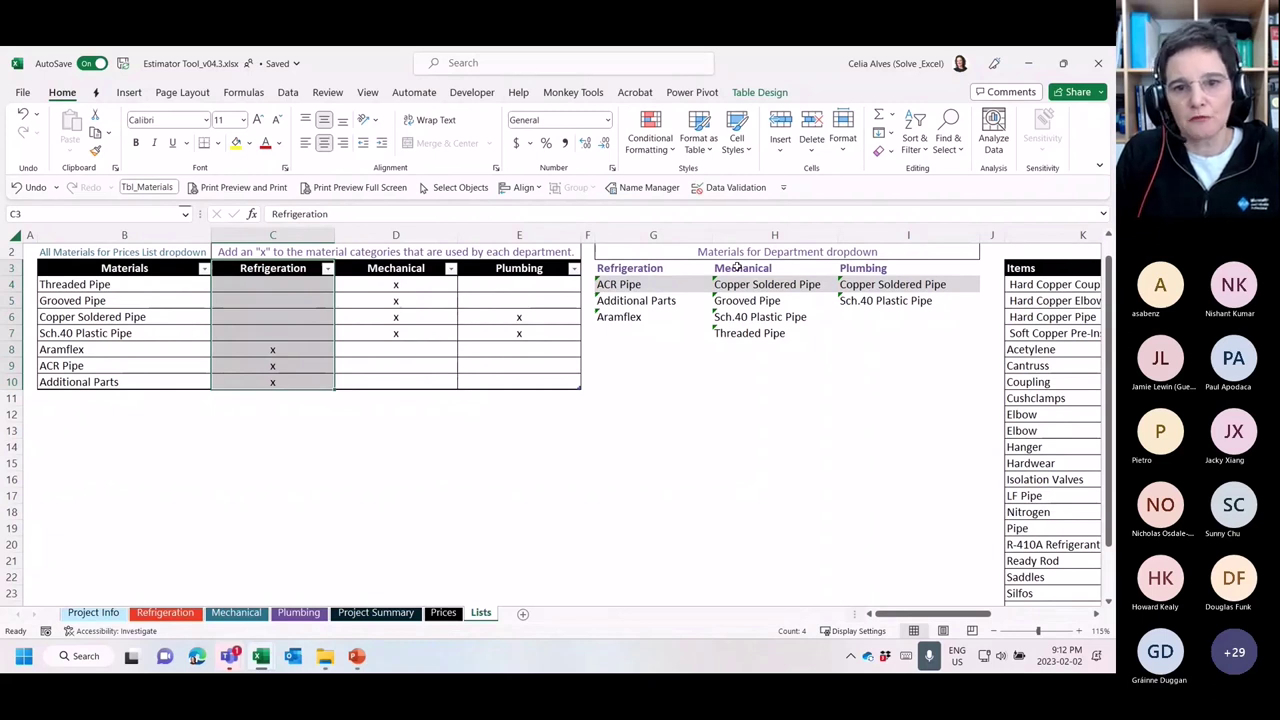
pyautogui.click(845, 285)
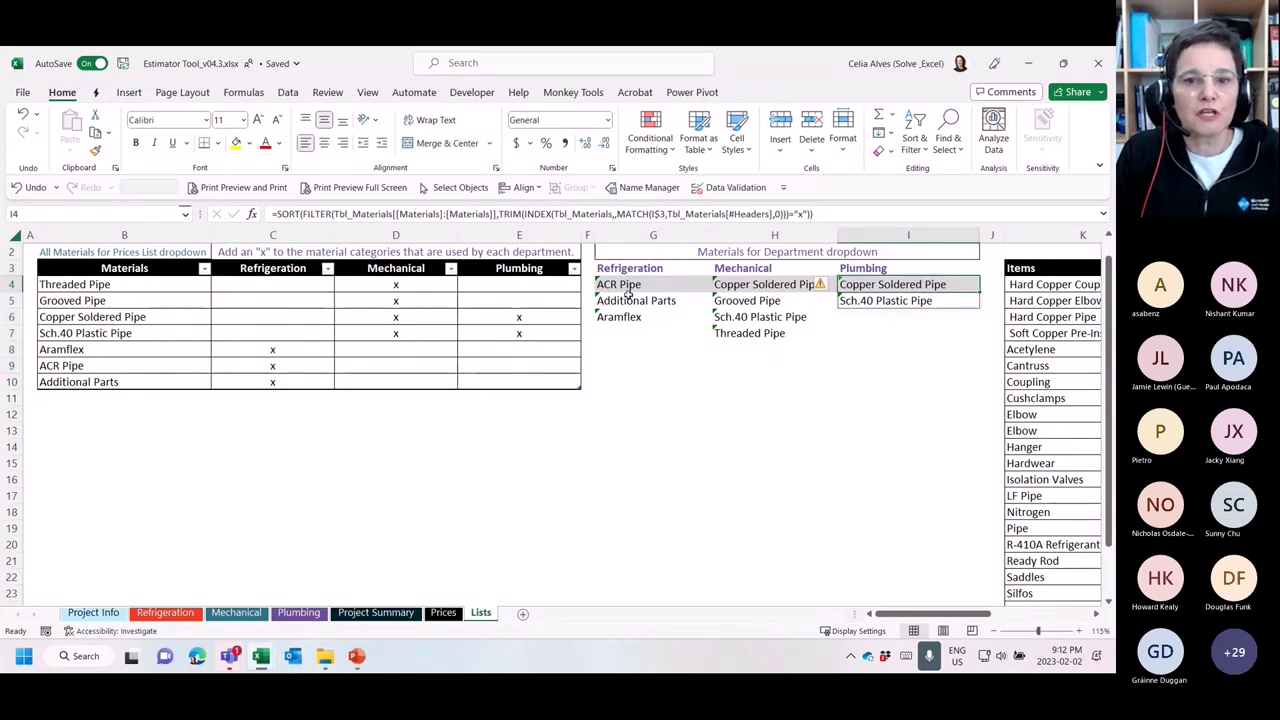
# Check the options in the Material Type dropdown of the Refrigeration sheet's first row
pyautogui.click(166, 612)
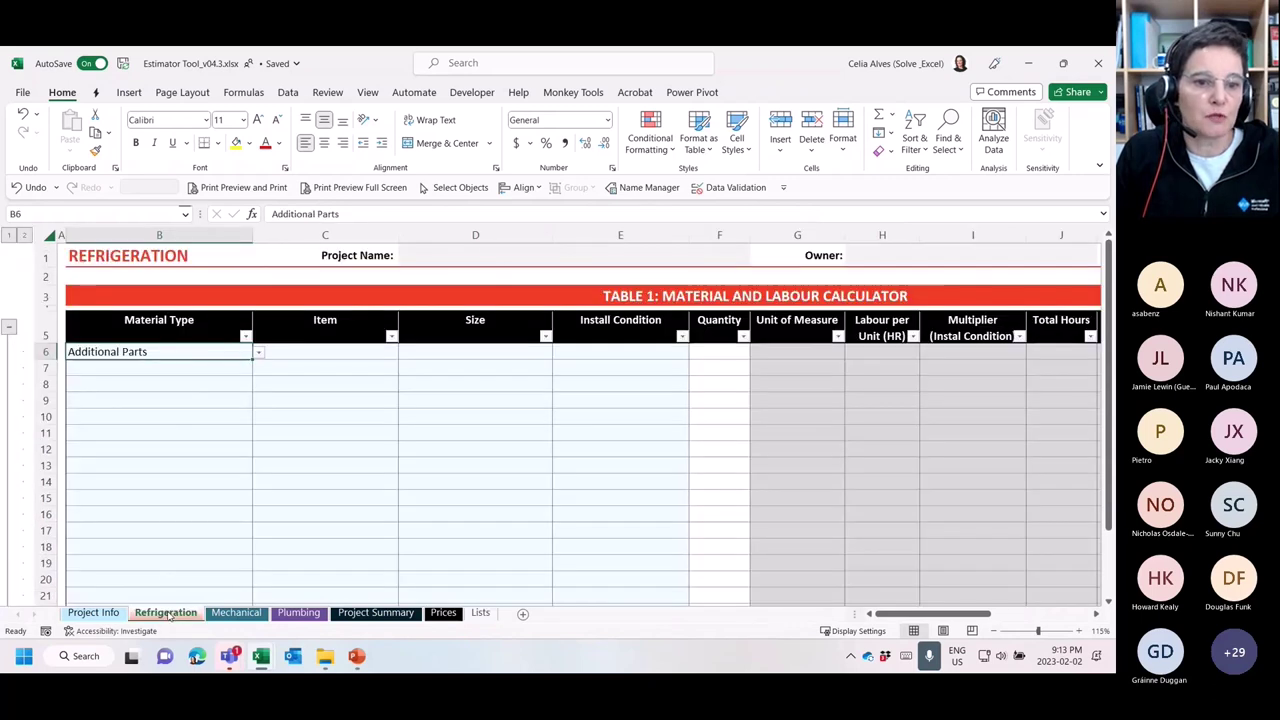
pyautogui.click(258, 353)
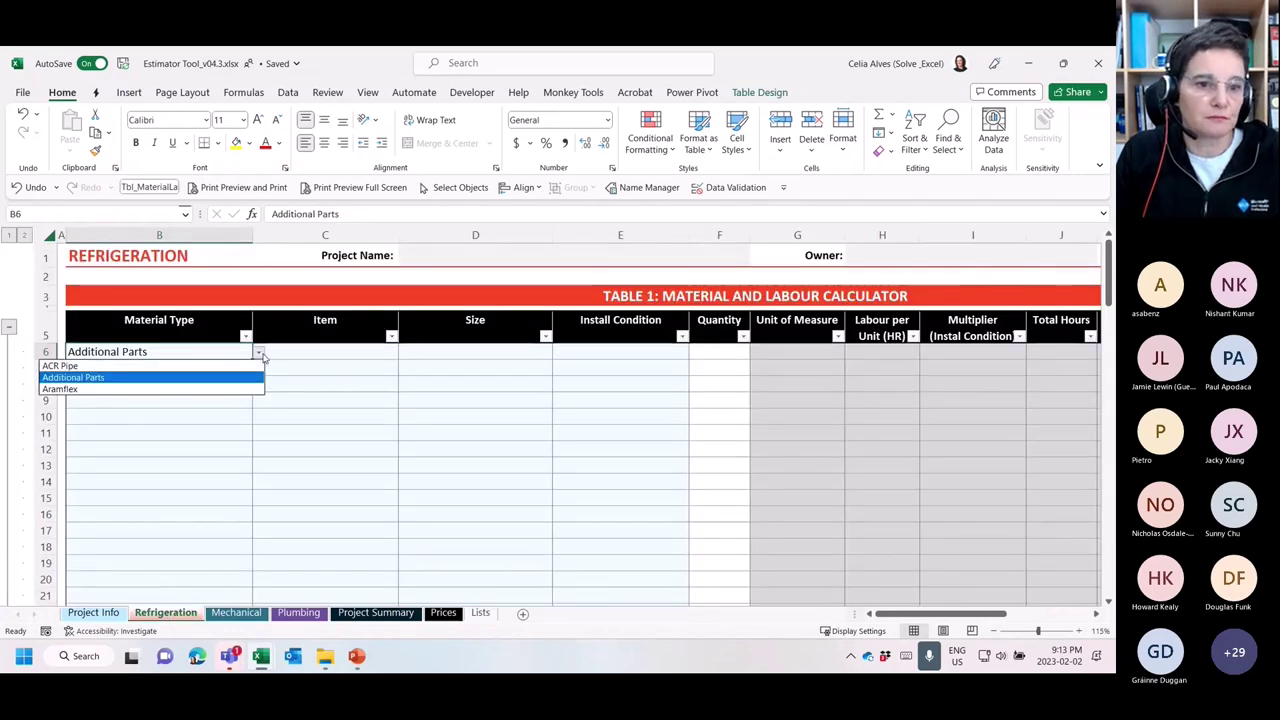
pyautogui.click(258, 353)
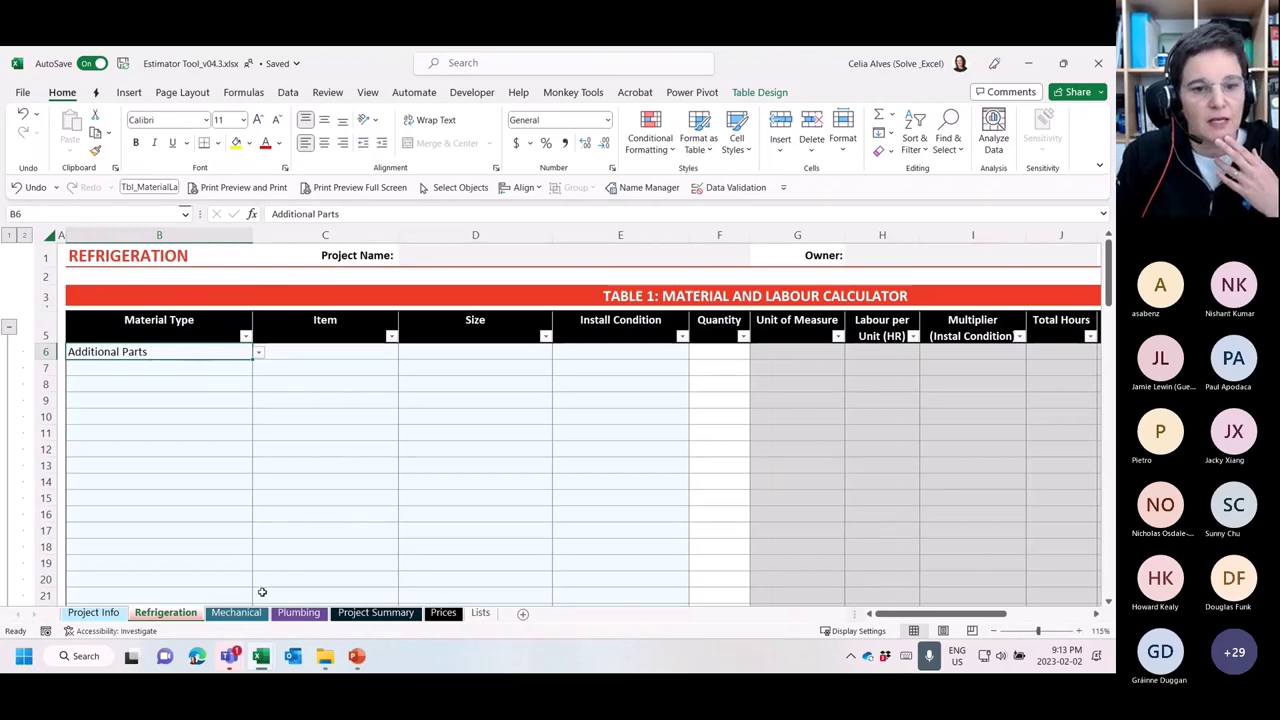
# Look through the Project Summary sheet's Refrigeration and Mechanical sections
pyautogui.click(351, 617)
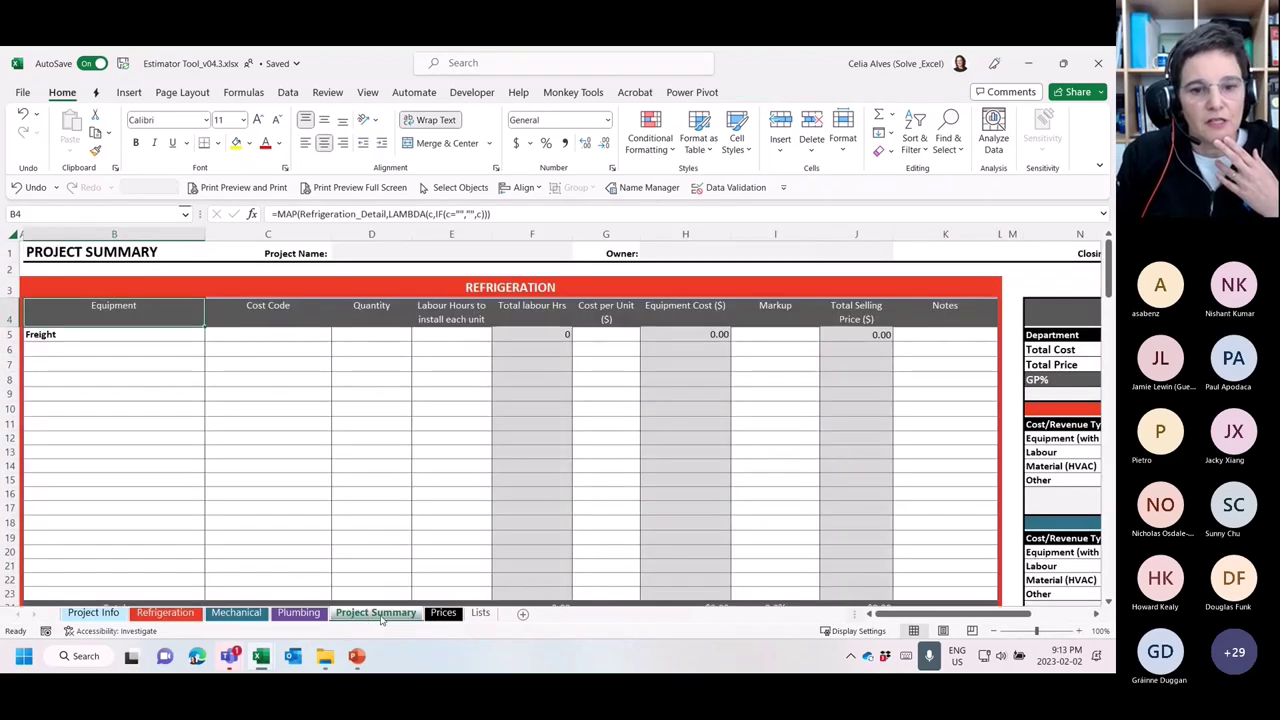
pyautogui.scroll(-2, 366, 475)
pyautogui.scroll(-5, 366, 475)
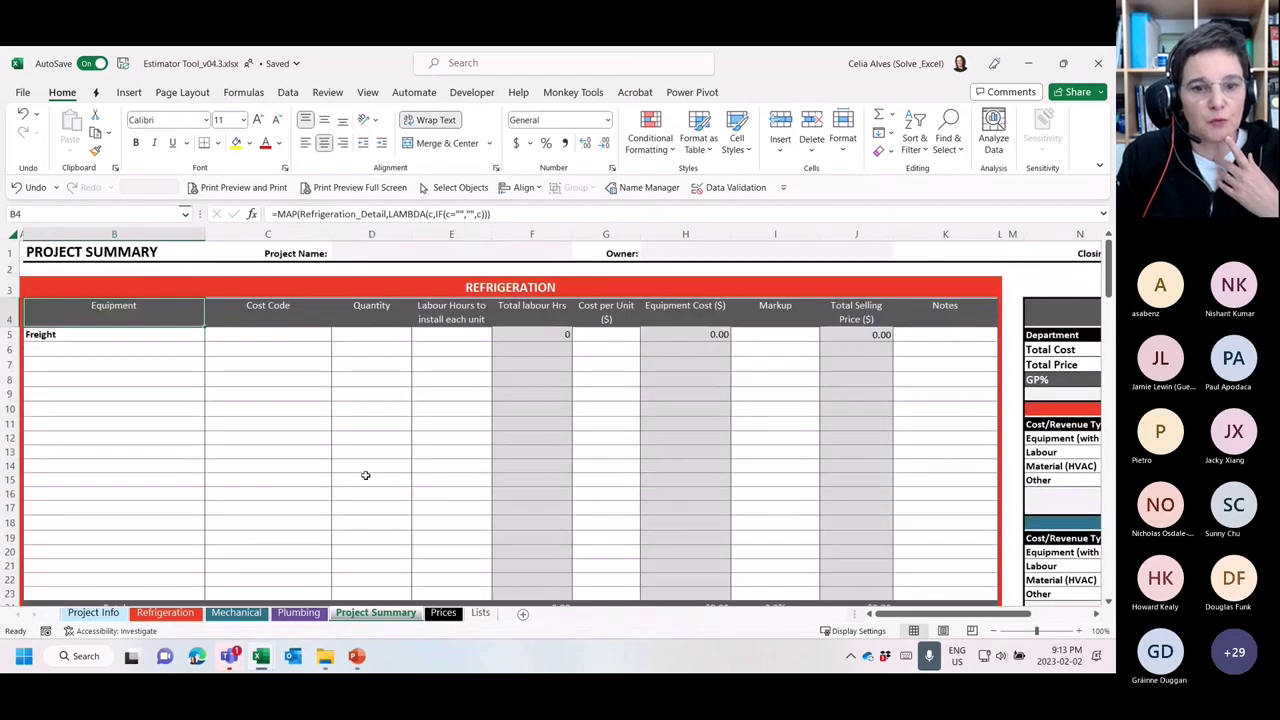
pyautogui.scroll(-14, 366, 475)
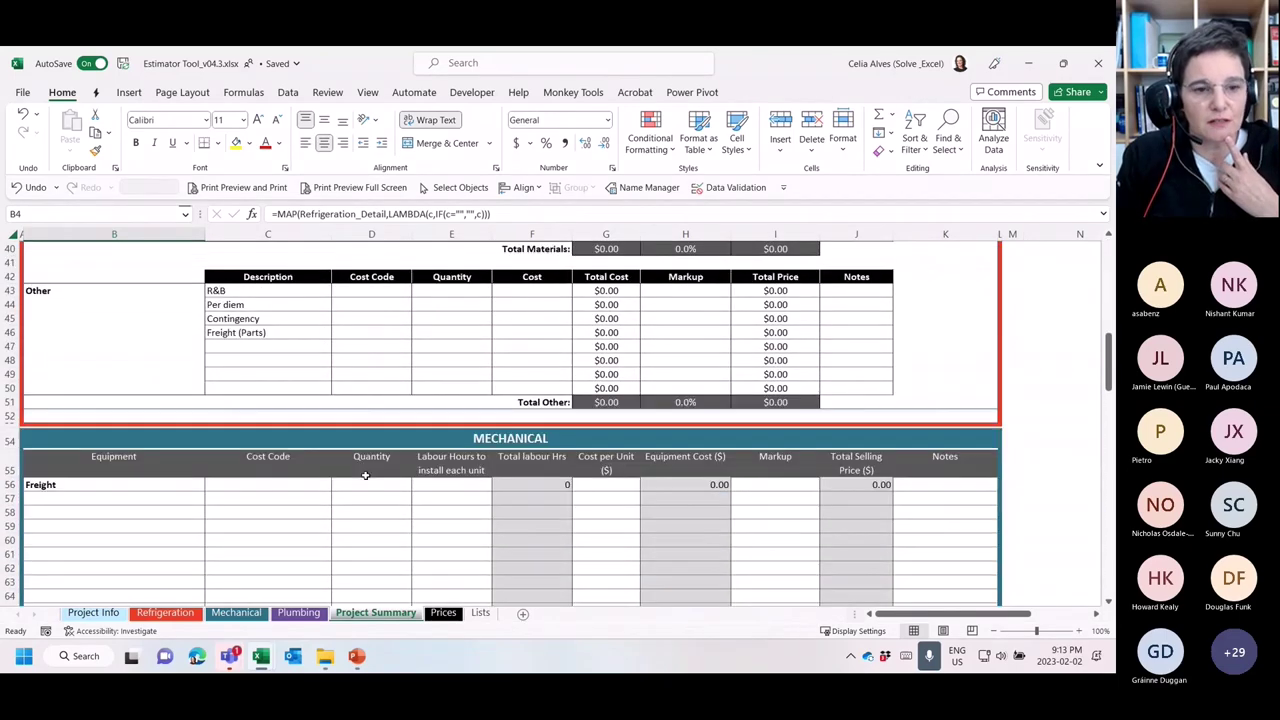
pyautogui.scroll(12, 366, 475)
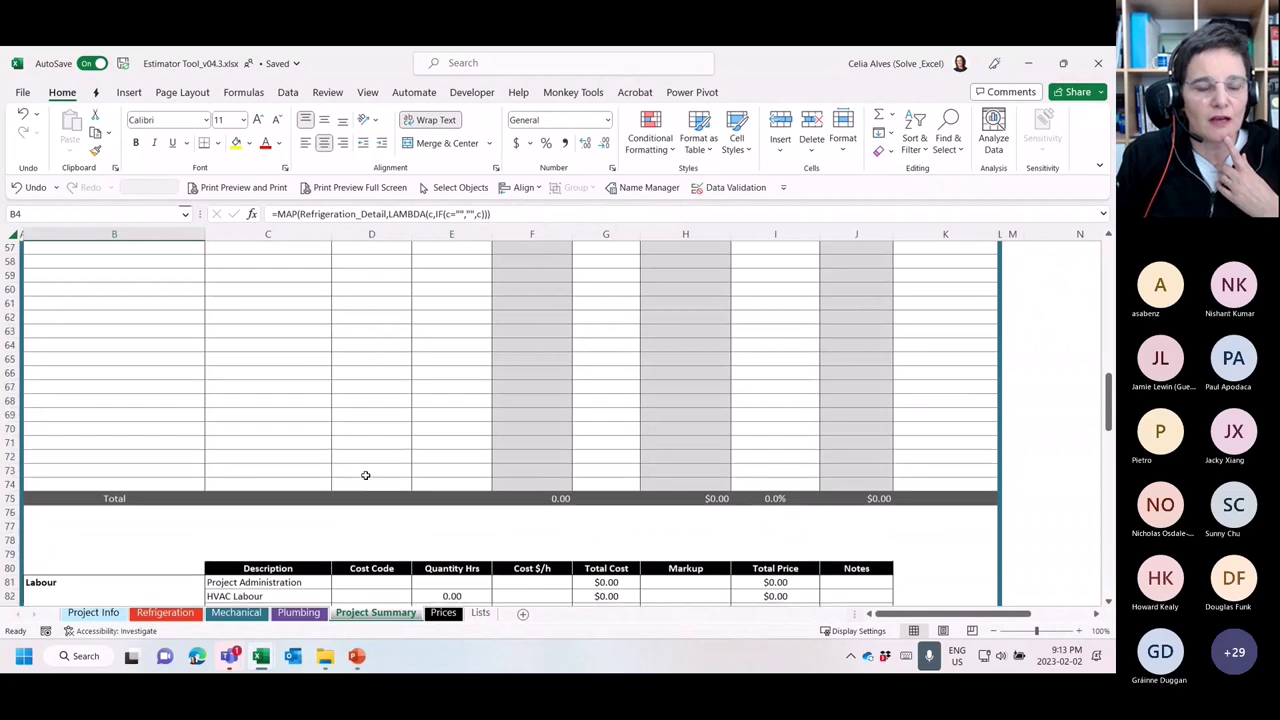
pyautogui.scroll(8, 366, 475)
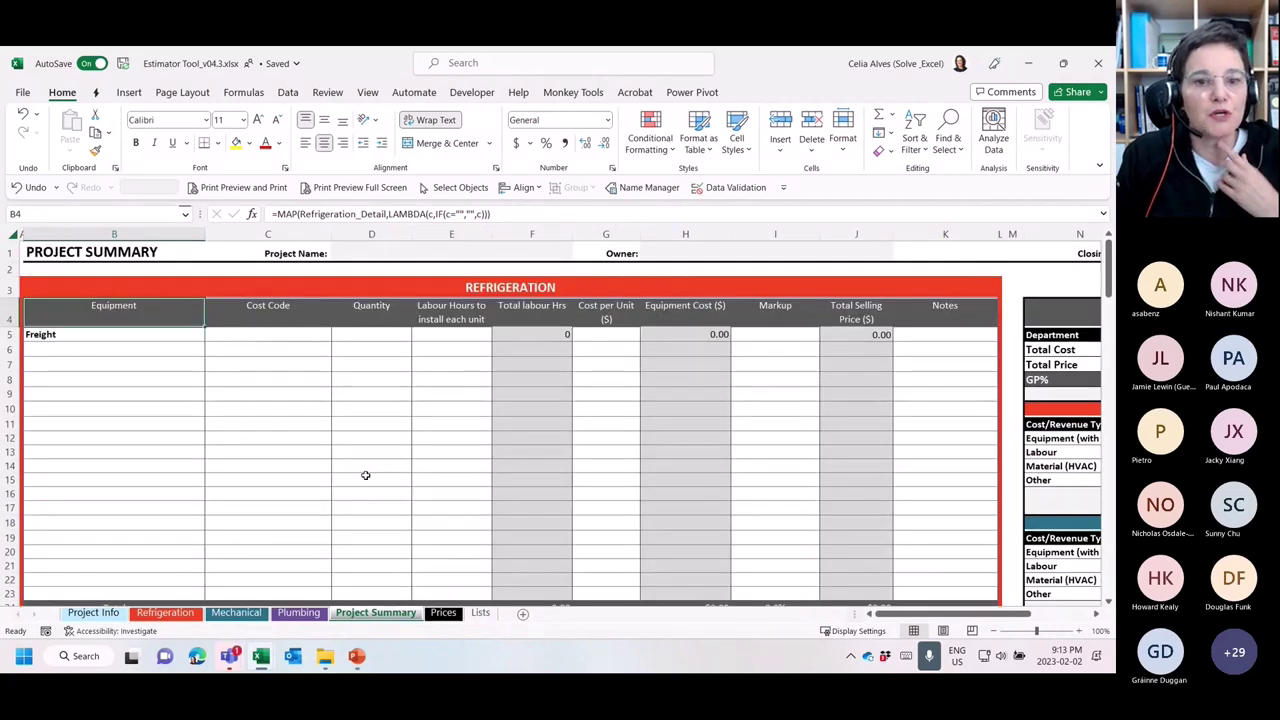
# View the Refrigeration, Mechanical and Plumbing sheets in turn and return to the Refrigeration calculator's Install Condition column
pyautogui.click(163, 614)
pyautogui.click(234, 613)
pyautogui.click(296, 613)
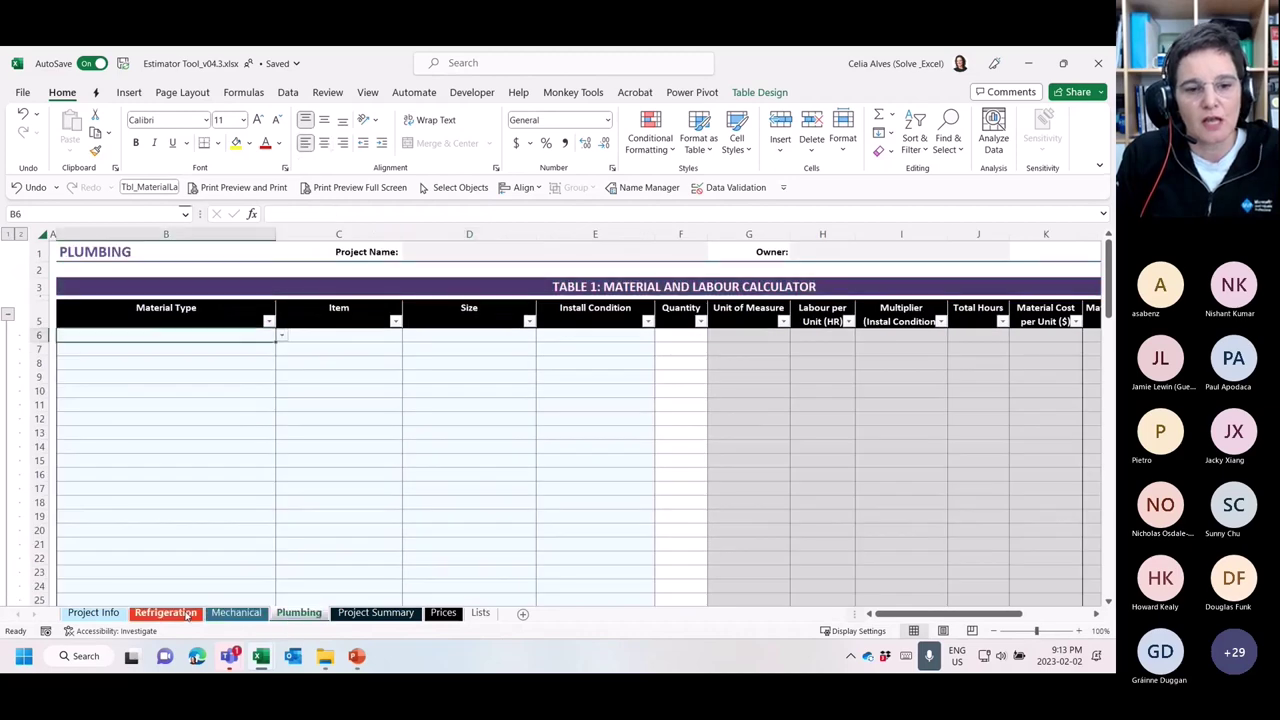
pyautogui.click(165, 613)
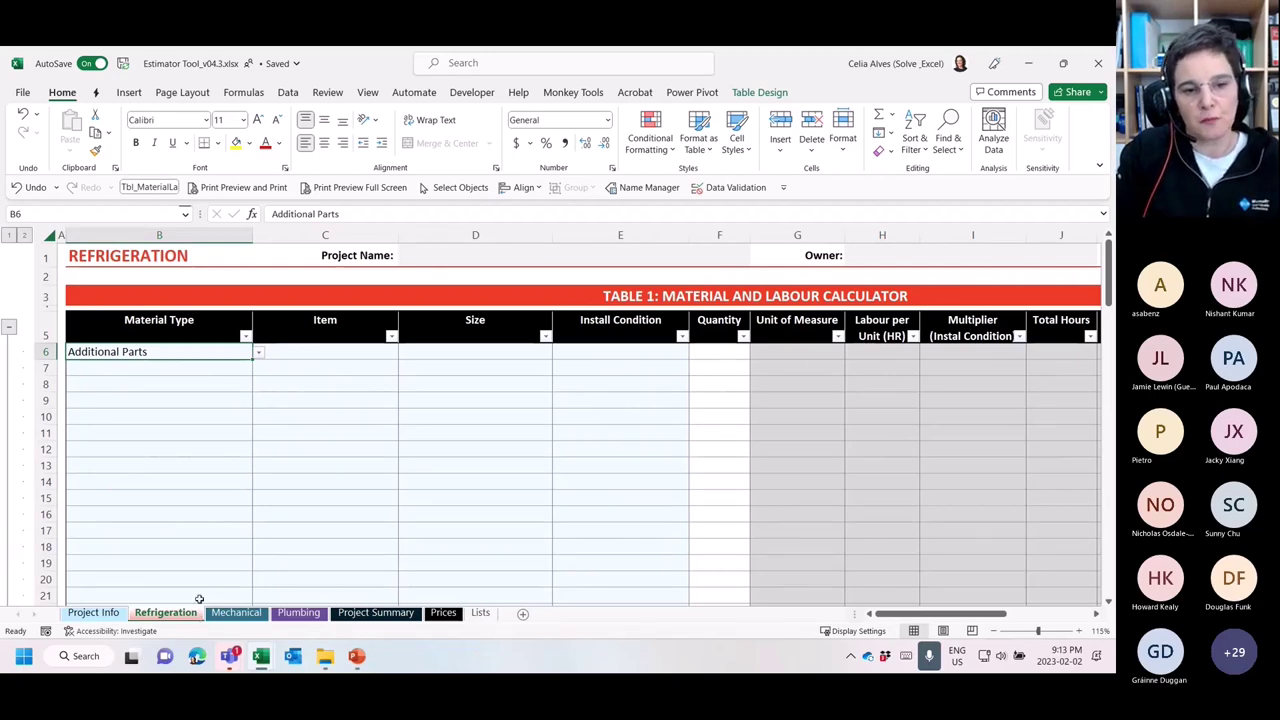
pyautogui.click(621, 414)
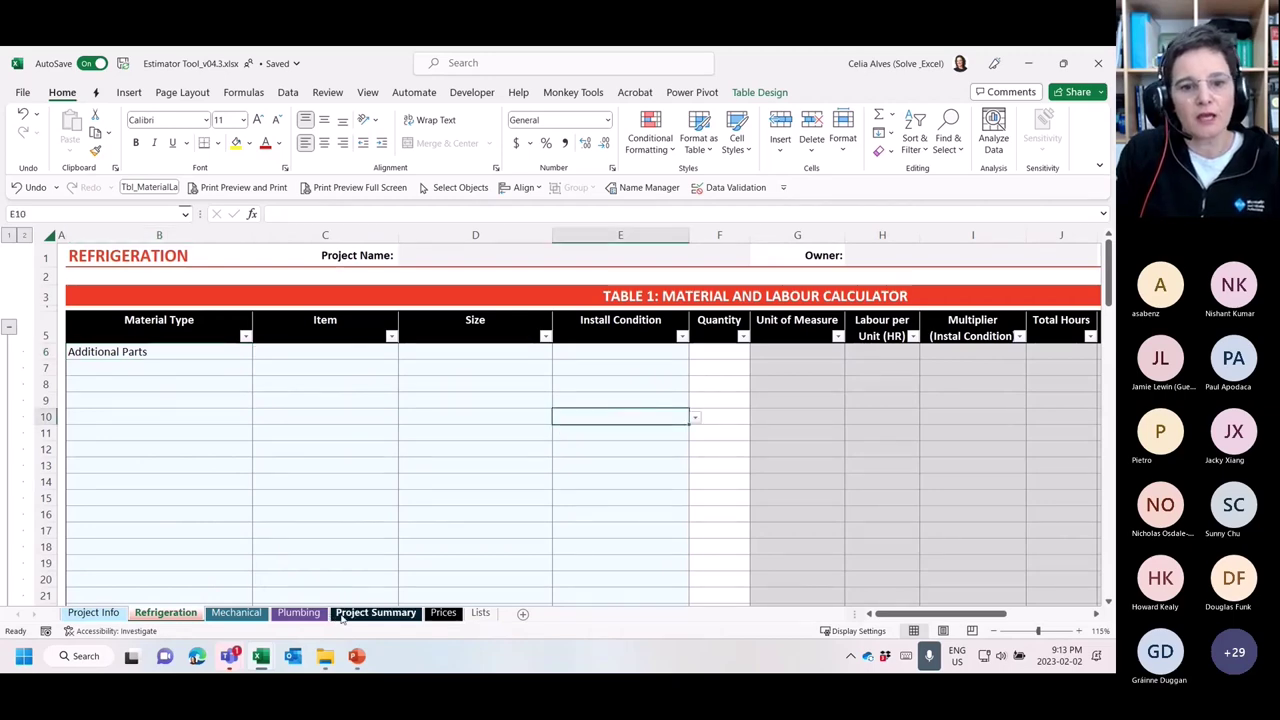
# Look through the Refrigeration, Mechanical and Plumbing sections of the Project Summary sheet and return to its first rows
pyautogui.click(376, 612)
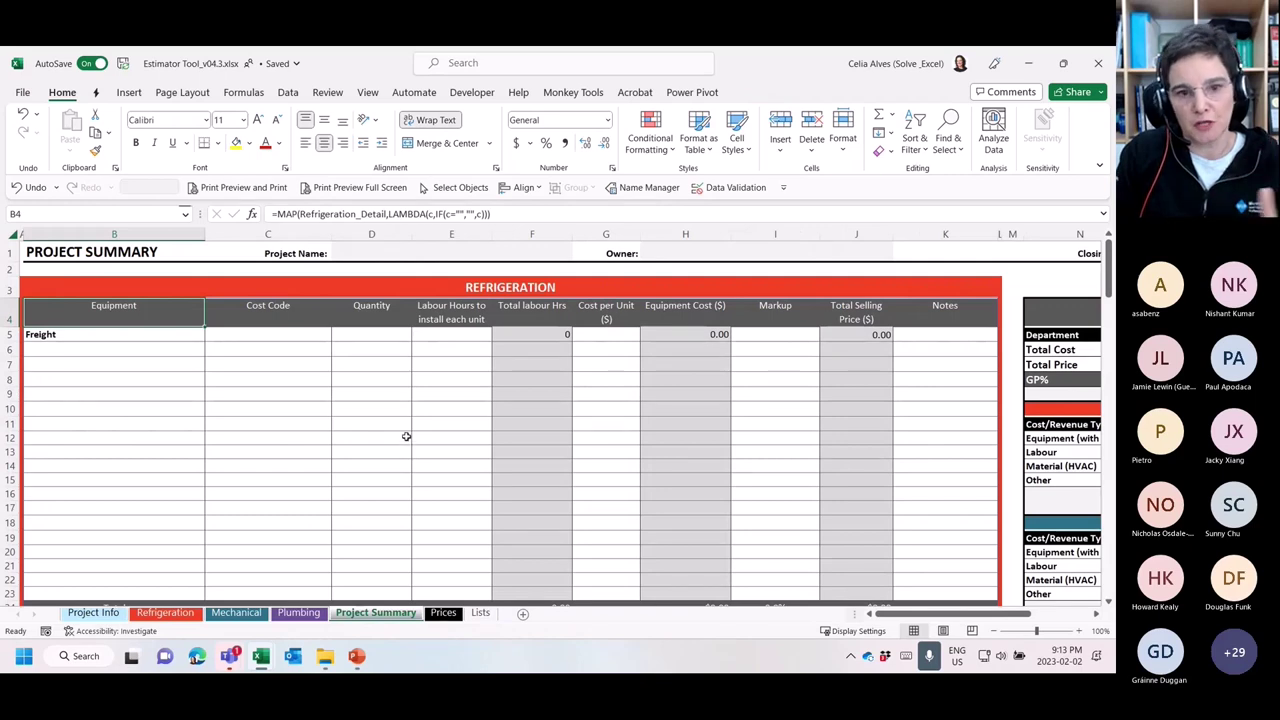
pyautogui.click(166, 334)
pyautogui.scroll(-6, 266, 398)
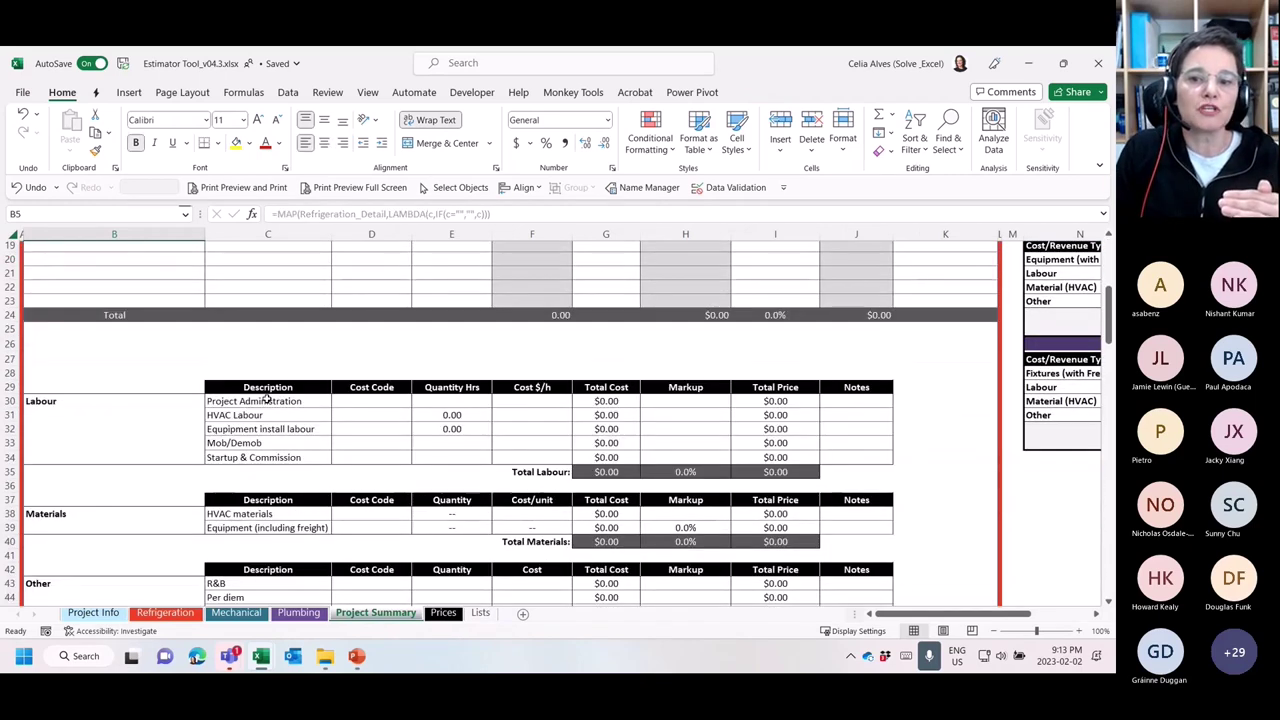
pyautogui.scroll(-10, 266, 398)
pyautogui.scroll(20, 266, 398)
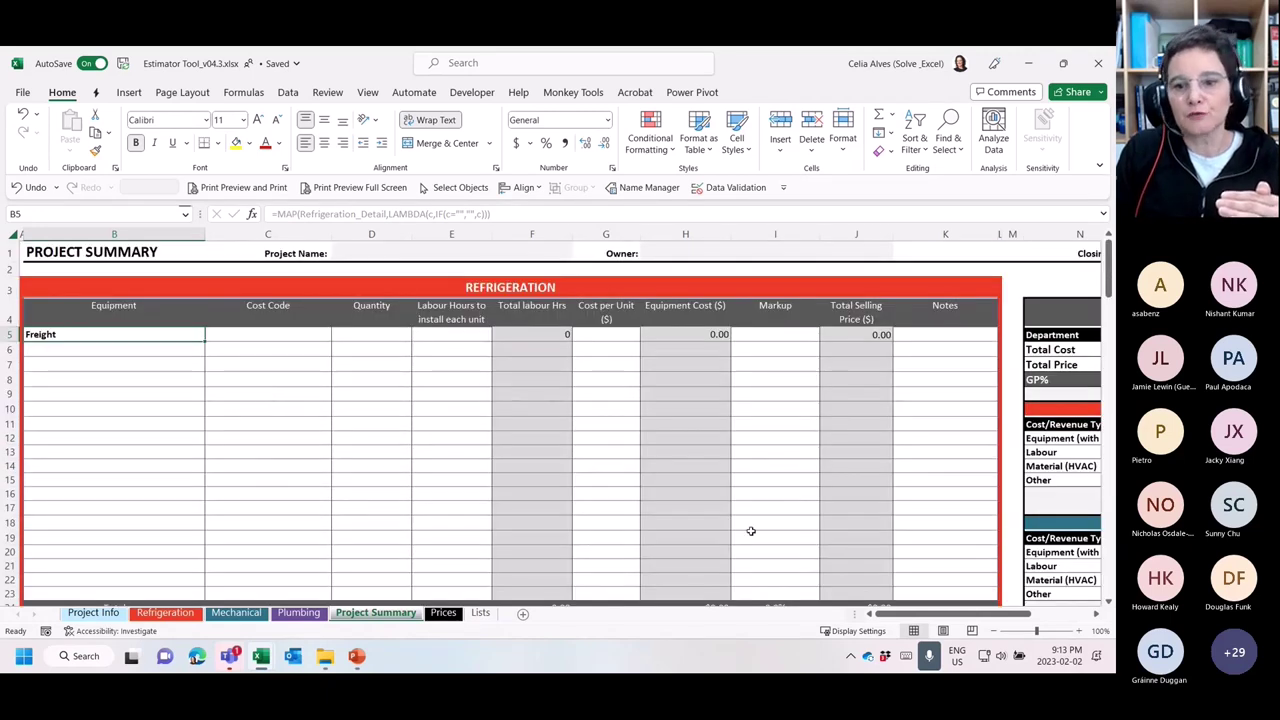
pyautogui.moveTo(976, 616)
pyautogui.mouseDown()
pyautogui.moveTo(1038, 617)
pyautogui.moveTo(978, 617)
pyautogui.mouseUp()
pyautogui.scroll(-4, 174, 403)
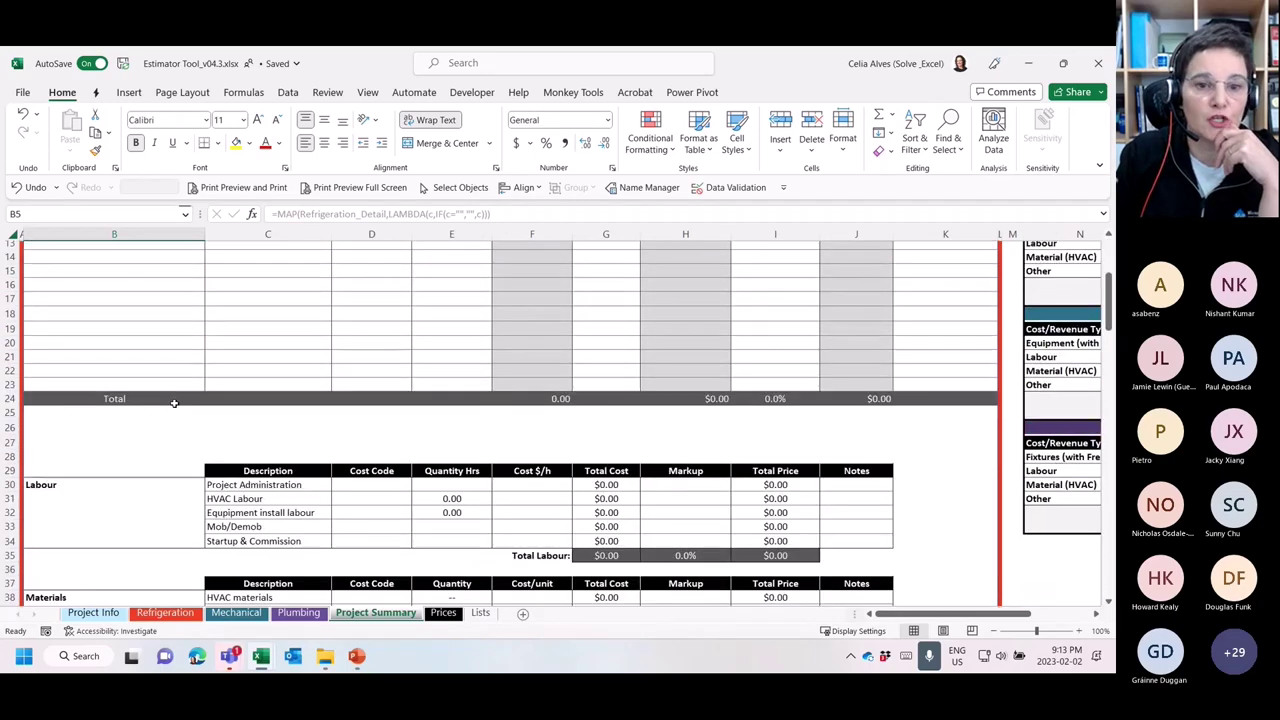
pyautogui.scroll(-20, 174, 403)
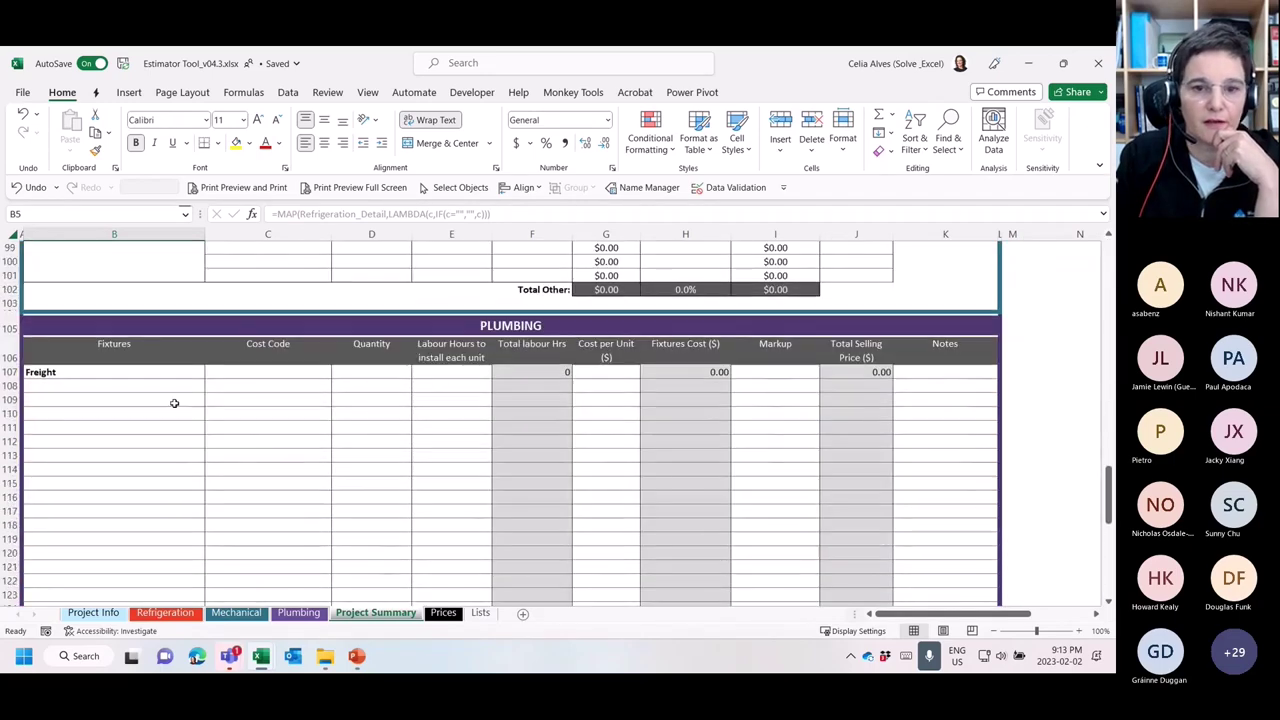
pyautogui.scroll(-12, 174, 403)
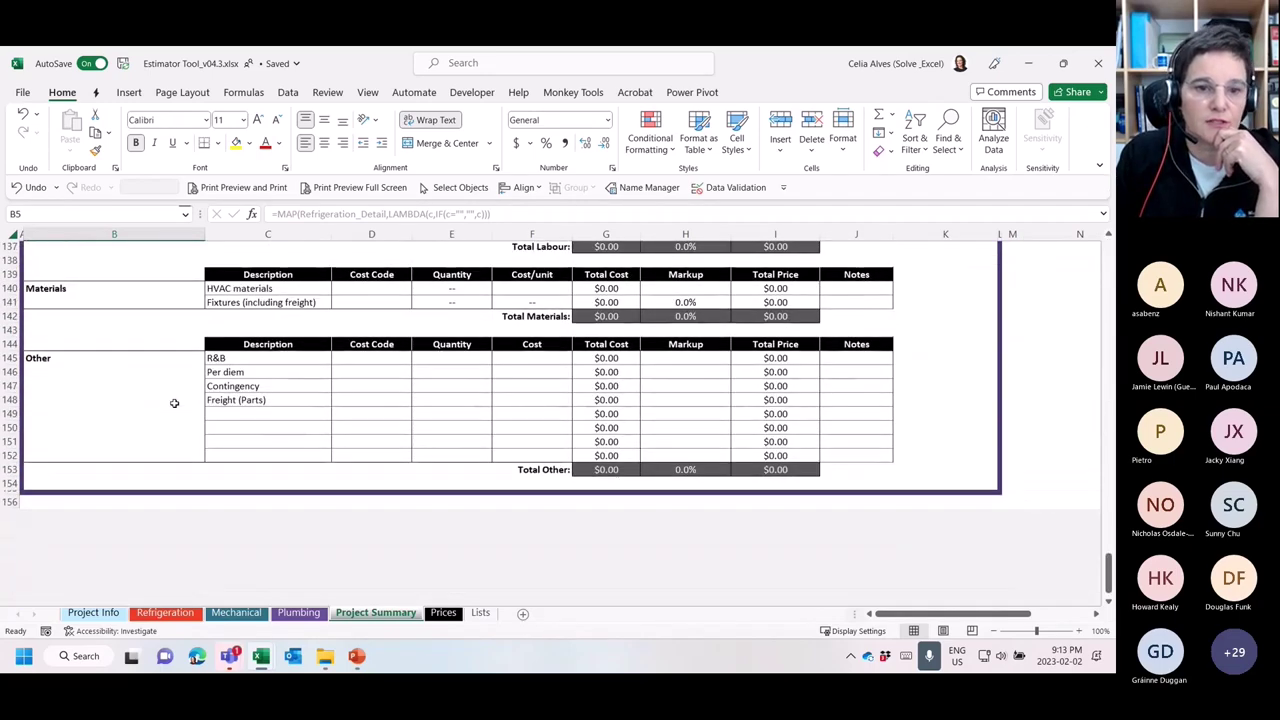
pyautogui.scroll(20, 174, 403)
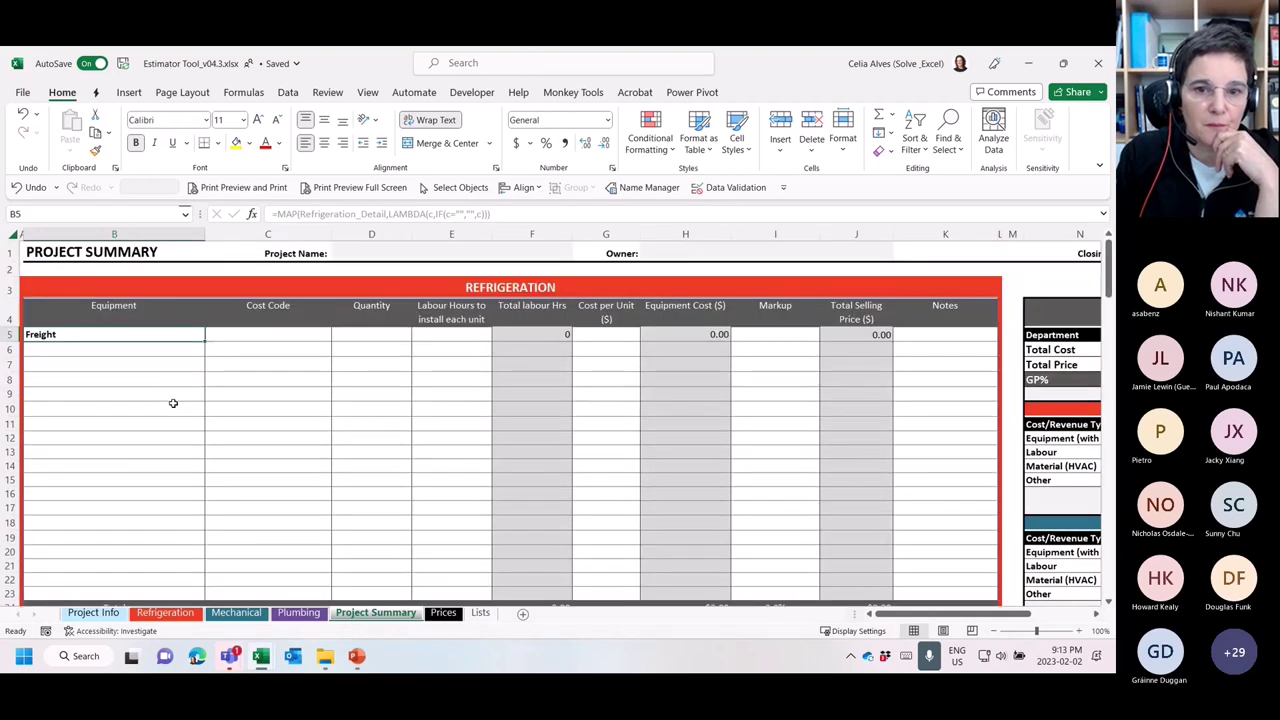
# Select all formula cells on the Project Summary sheet with Go To Special and fill them yellow
pyautogui.click(157, 376)
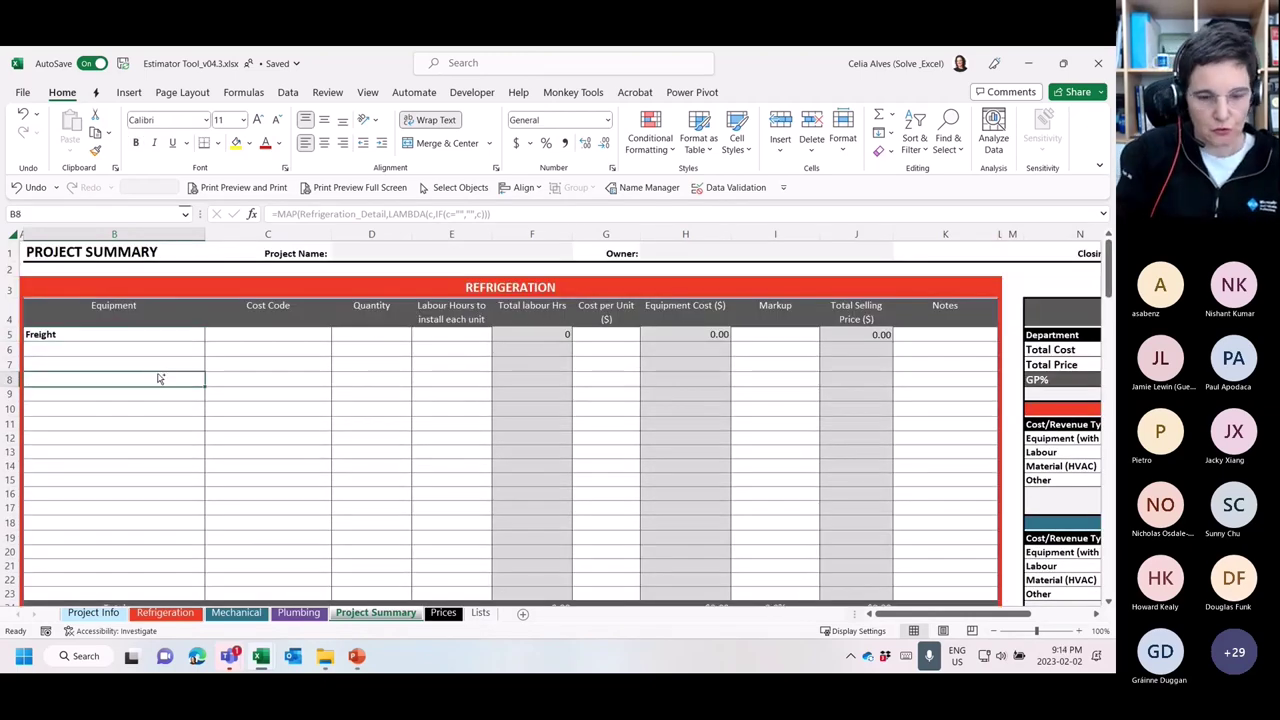
pyautogui.hotkey('ctrl', 'g')
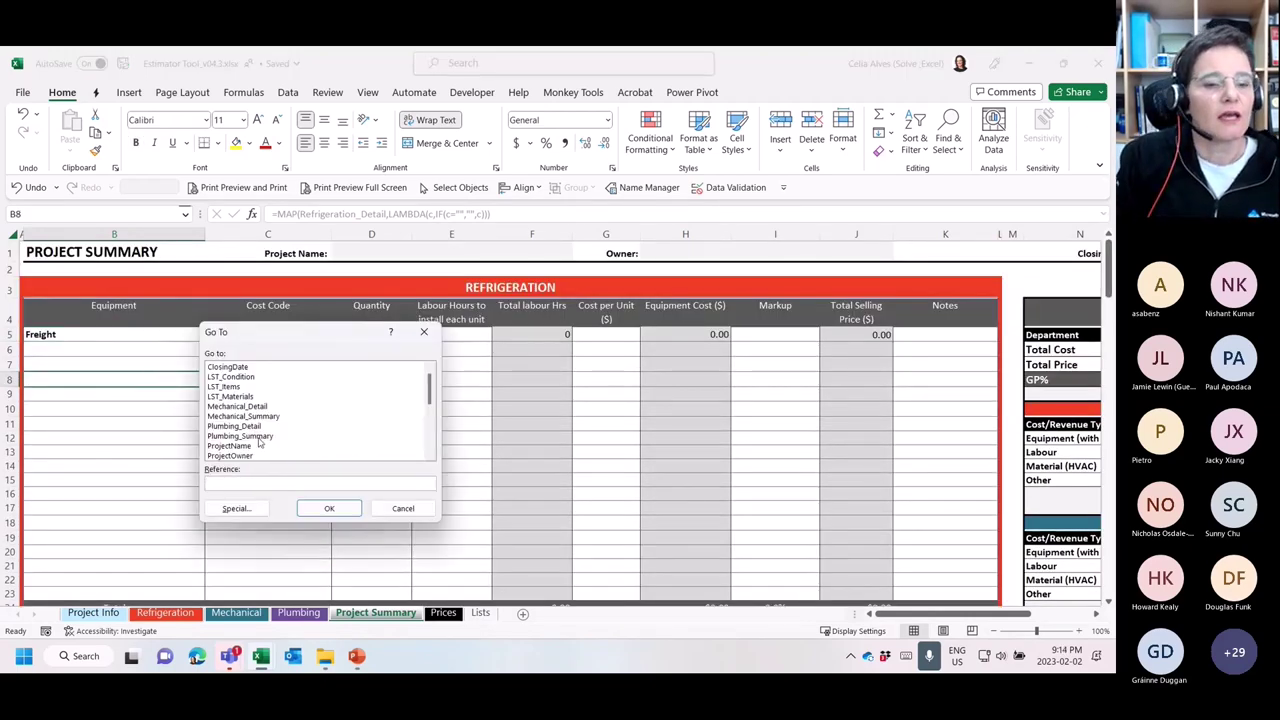
pyautogui.click(235, 508)
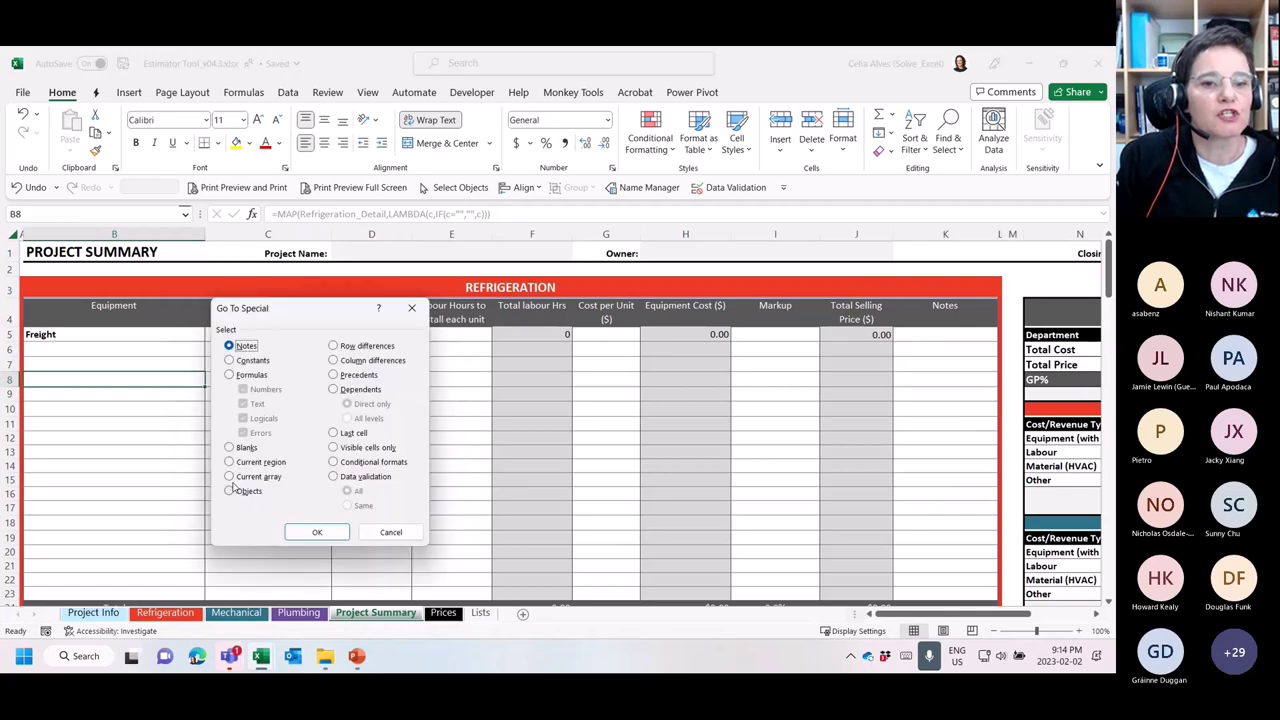
pyautogui.click(230, 375)
pyautogui.click(318, 533)
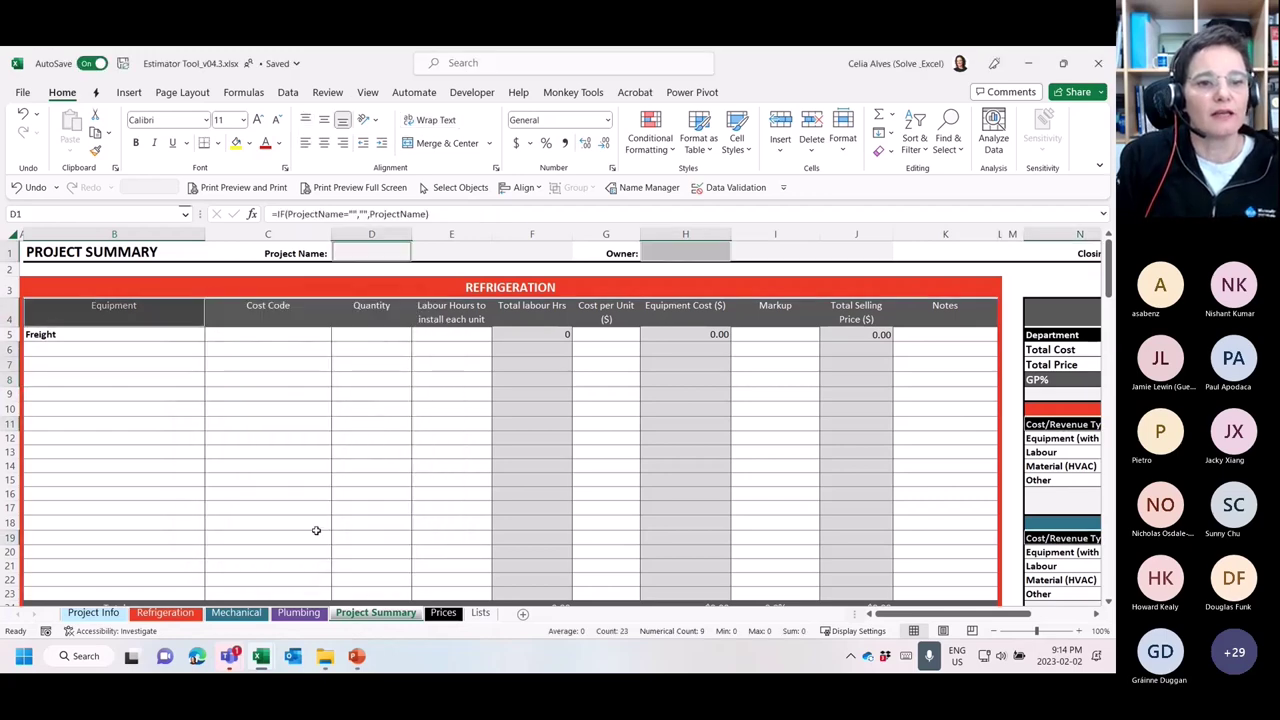
pyautogui.click(238, 142)
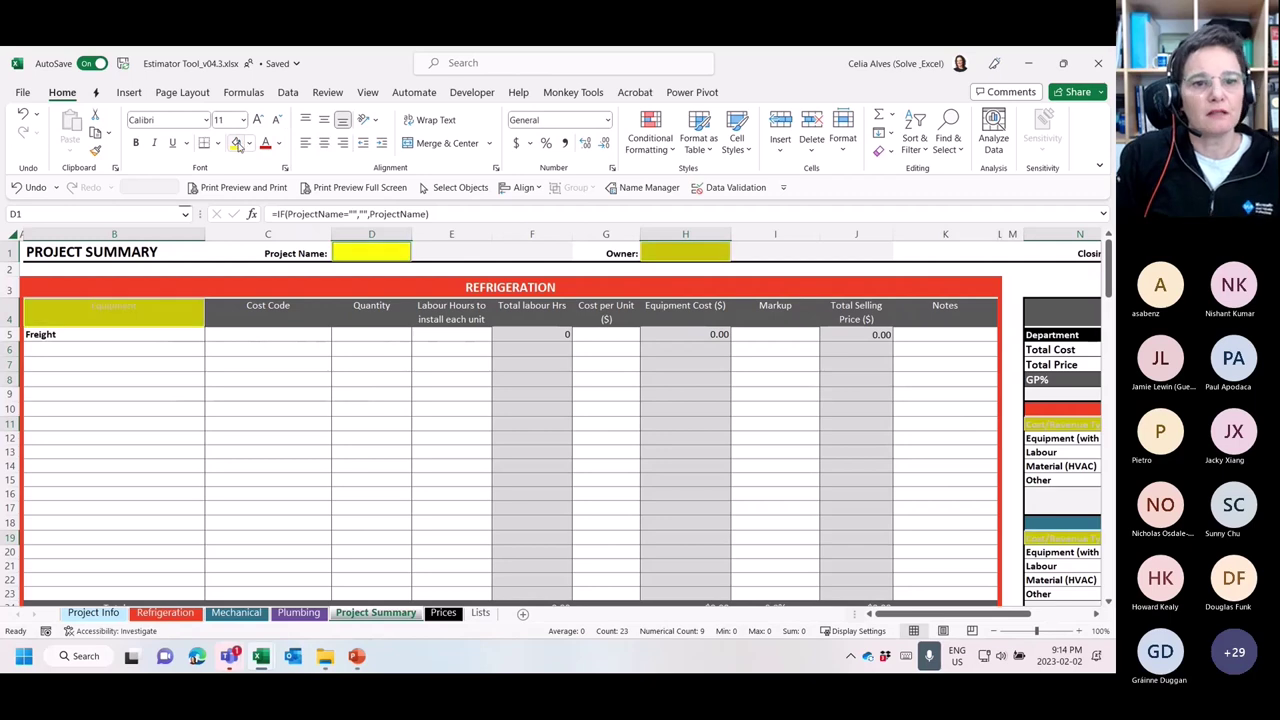
# Scan the Project Summary sheet's department sections for cells highlighted as formulas
pyautogui.scroll(-1, 416, 411)
pyautogui.scroll(-15, 416, 411)
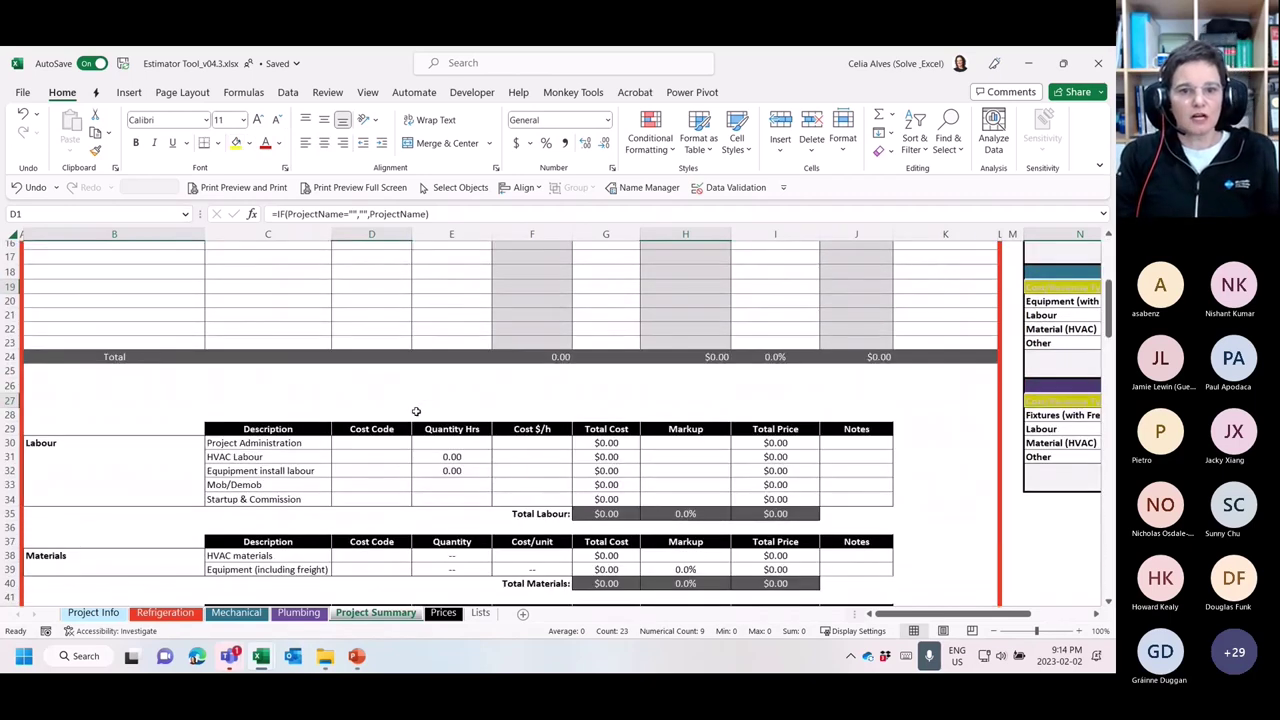
pyautogui.scroll(-17, 416, 411)
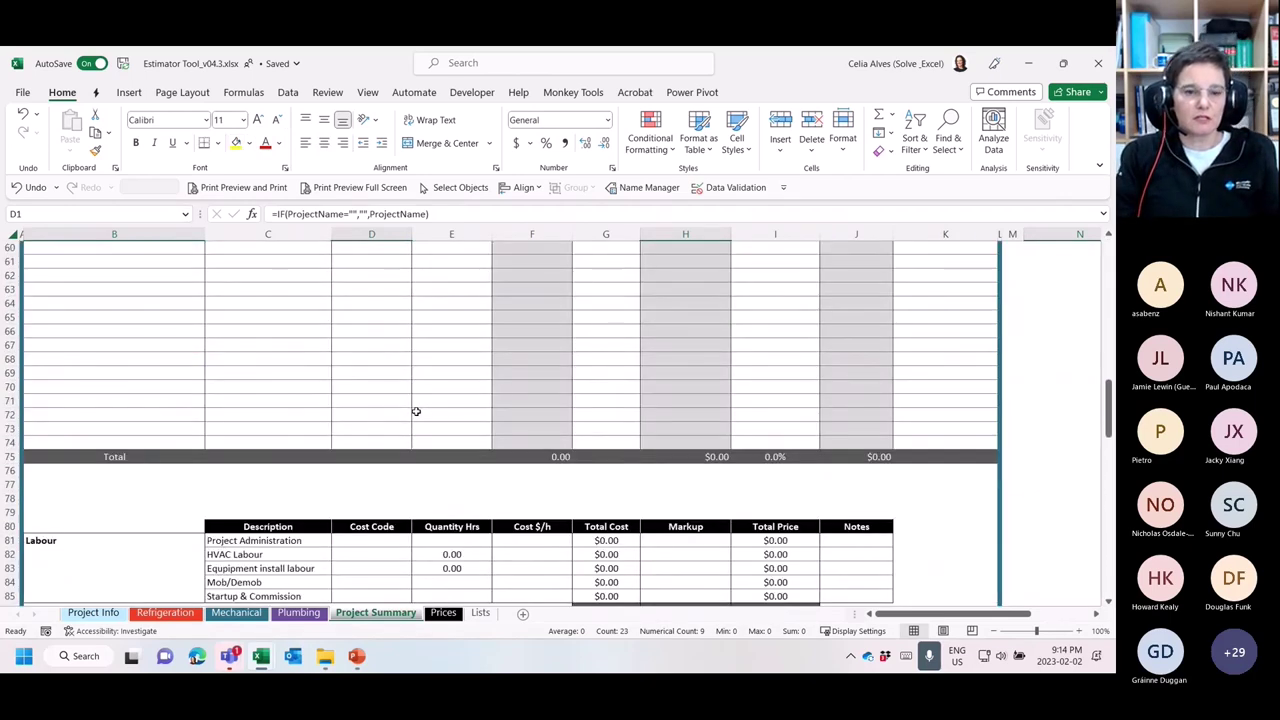
pyautogui.scroll(7, 416, 411)
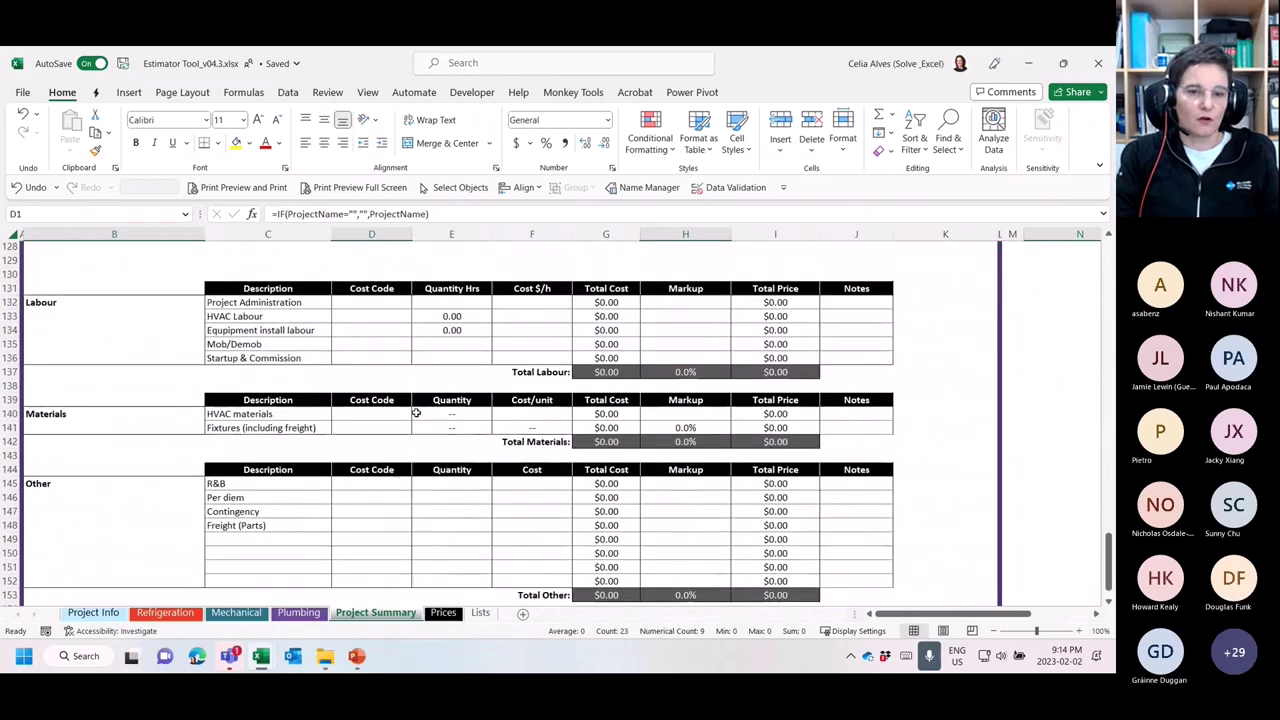
pyautogui.scroll(-3, 416, 411)
pyautogui.scroll(4, 416, 411)
pyautogui.scroll(-6, 416, 411)
pyautogui.scroll(20, 416, 411)
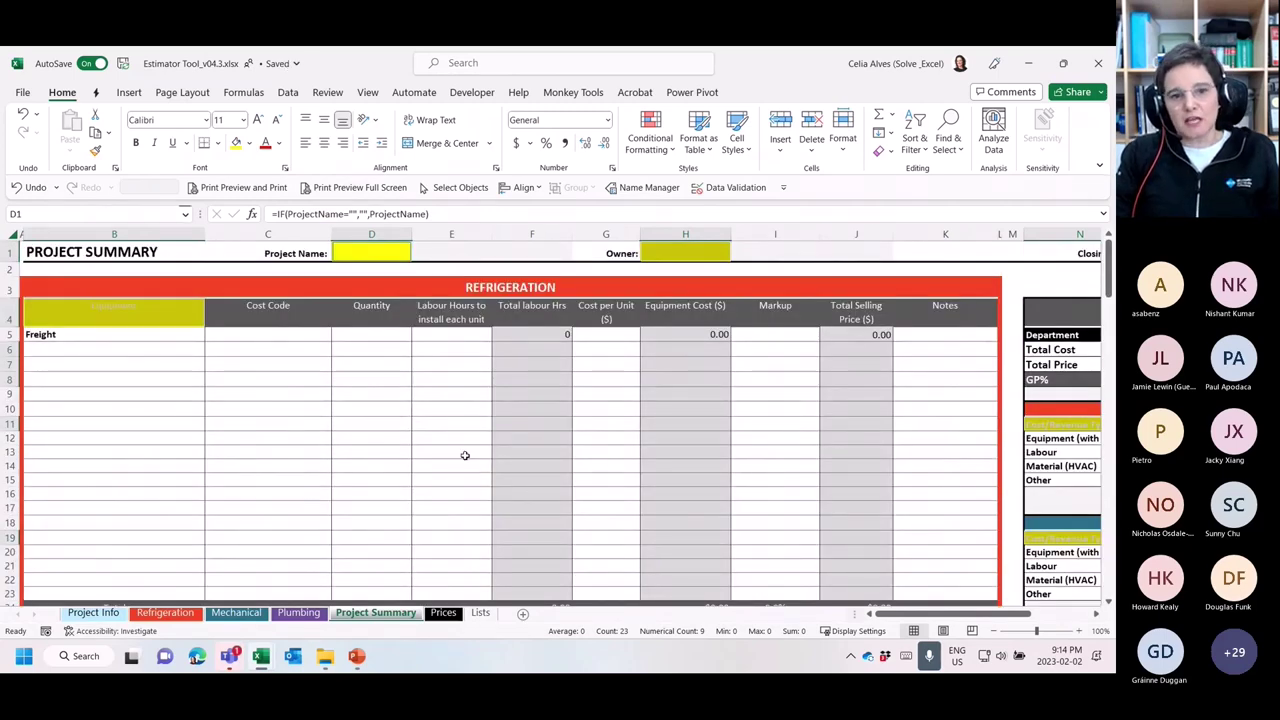
# Inspect the highlighted Project Name, Owner and Equipment header formulas, and view the Profitability Estimate Summary
pyautogui.click(371, 253)
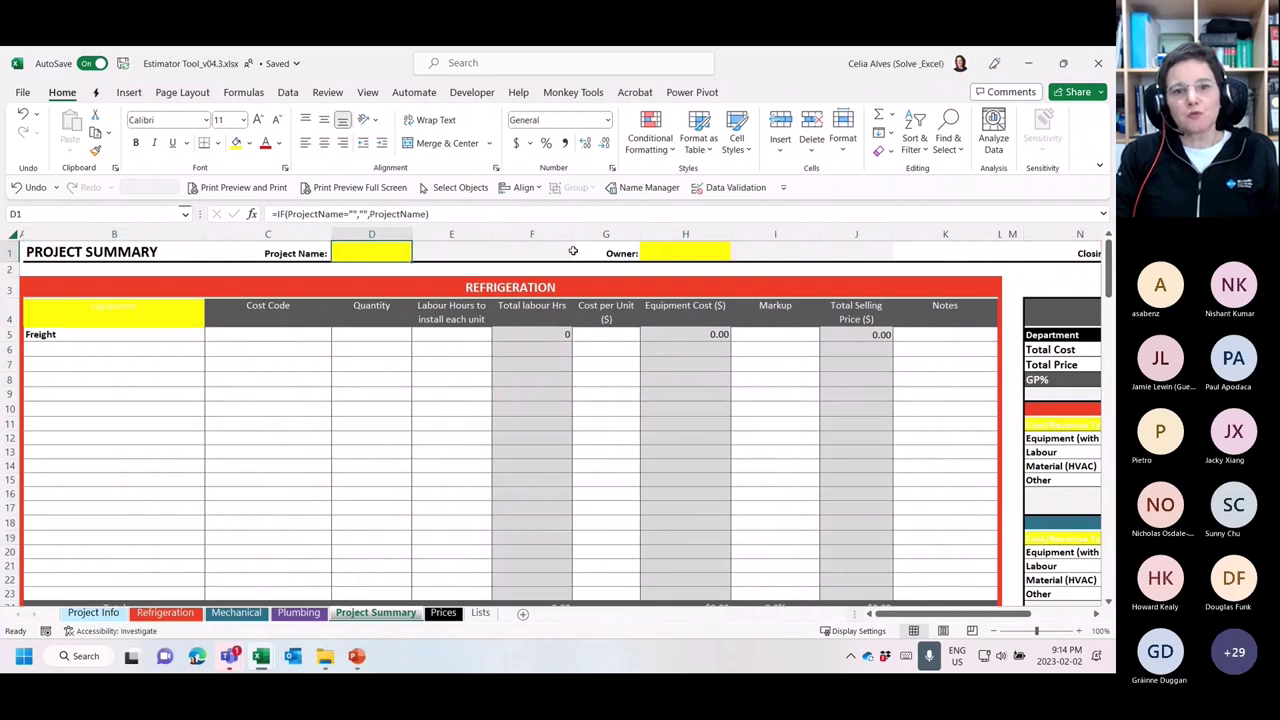
pyautogui.click(669, 248)
pyautogui.moveTo(918, 620); pyautogui.dragTo(975, 620)
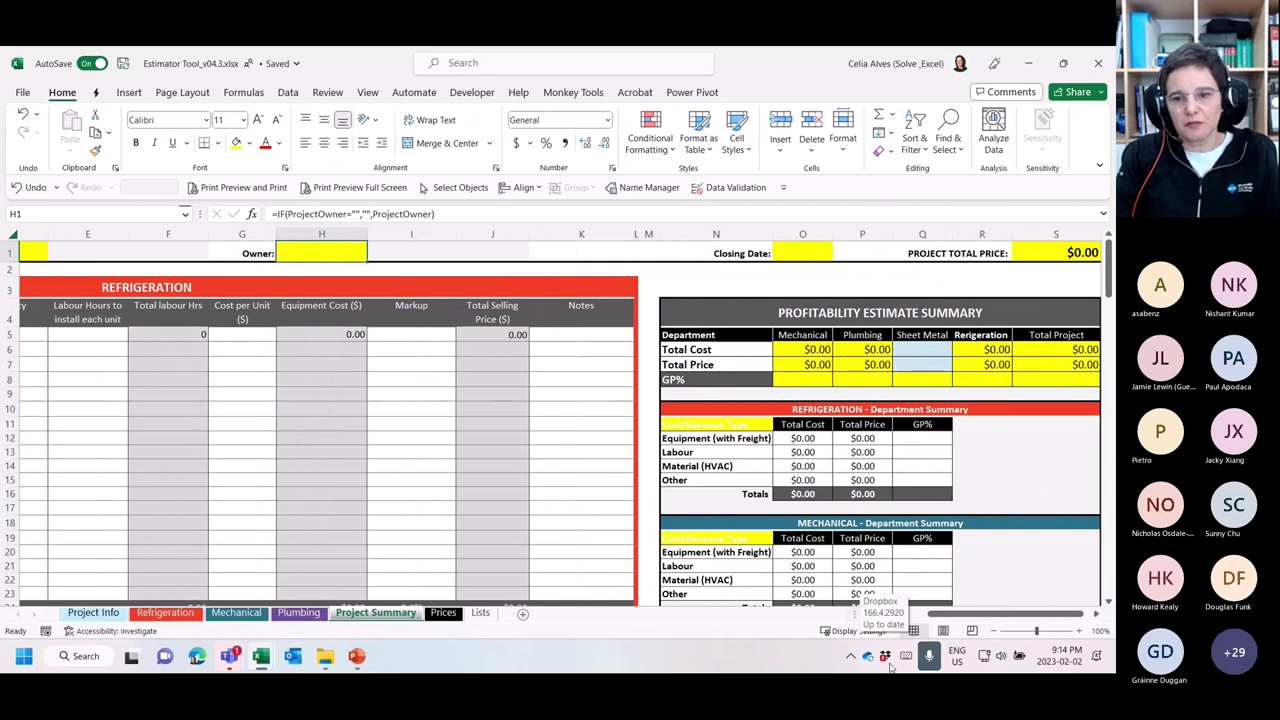
pyautogui.moveTo(968, 617); pyautogui.dragTo(912, 617)
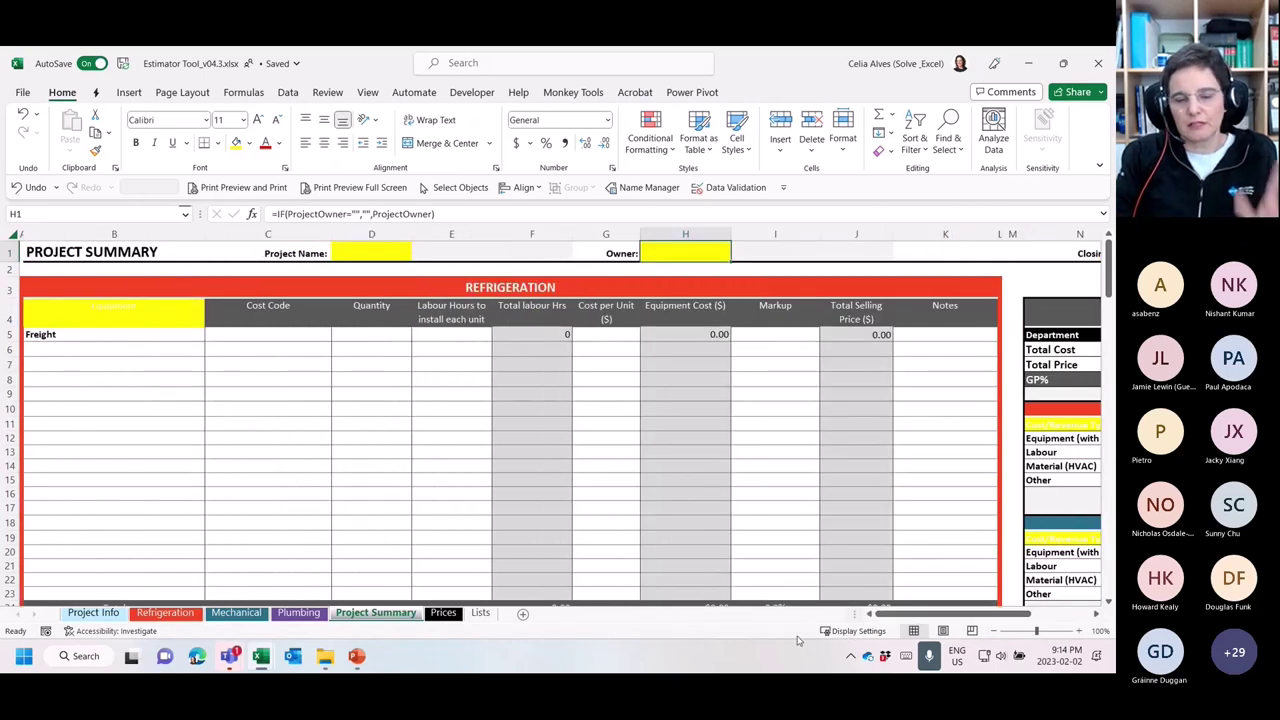
pyautogui.click(222, 354)
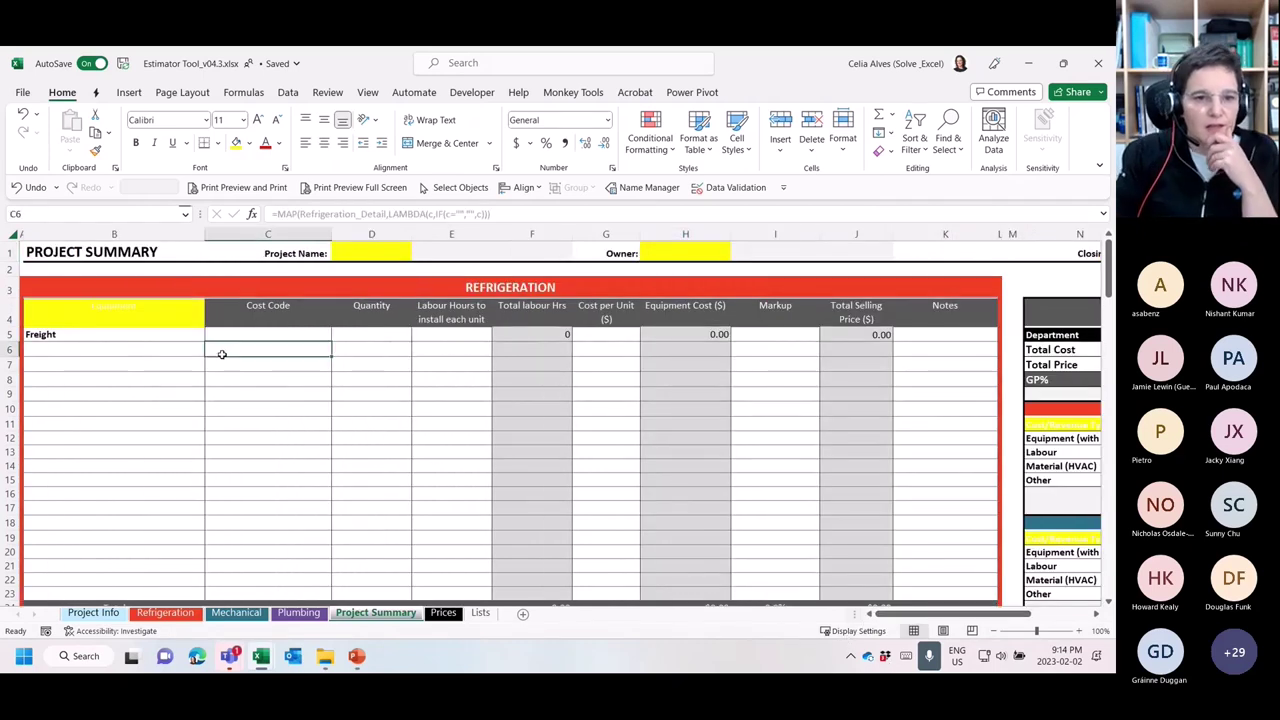
pyautogui.click(130, 307)
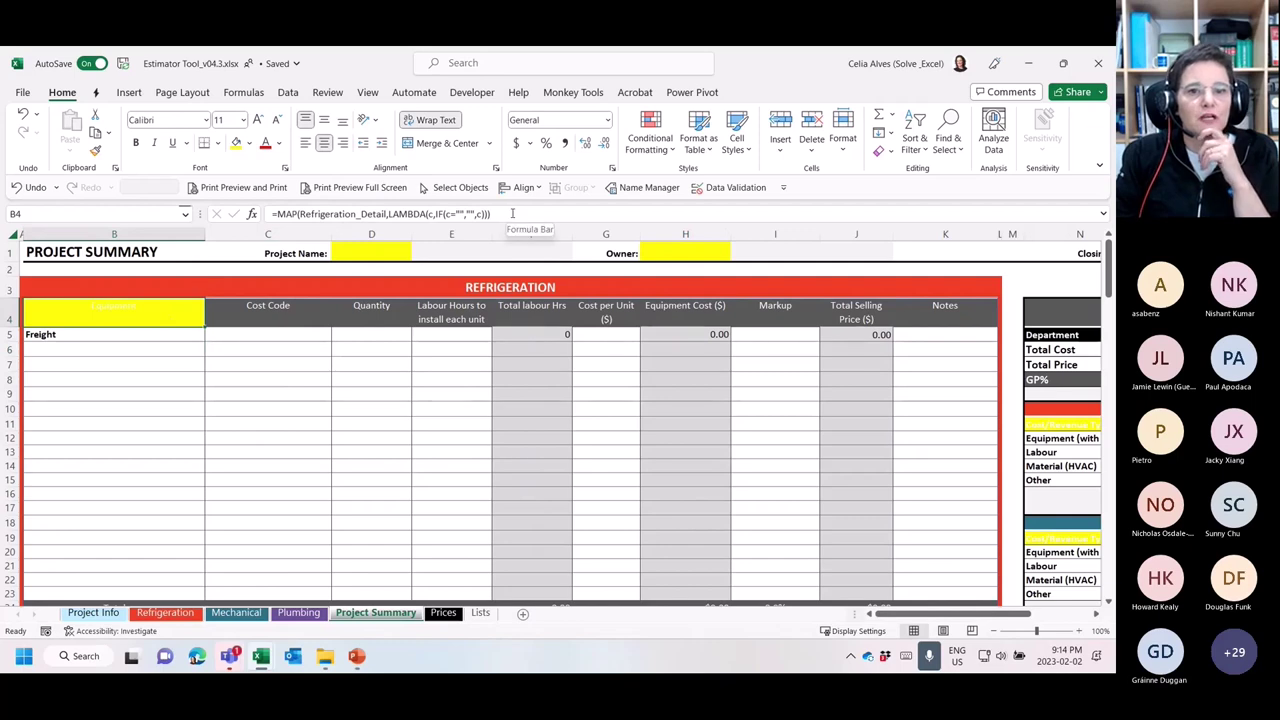
# Leave the Equipment header formula unedited and undo the yellow fill on the Project Summary formula cells
pyautogui.doubleClick(130, 316)
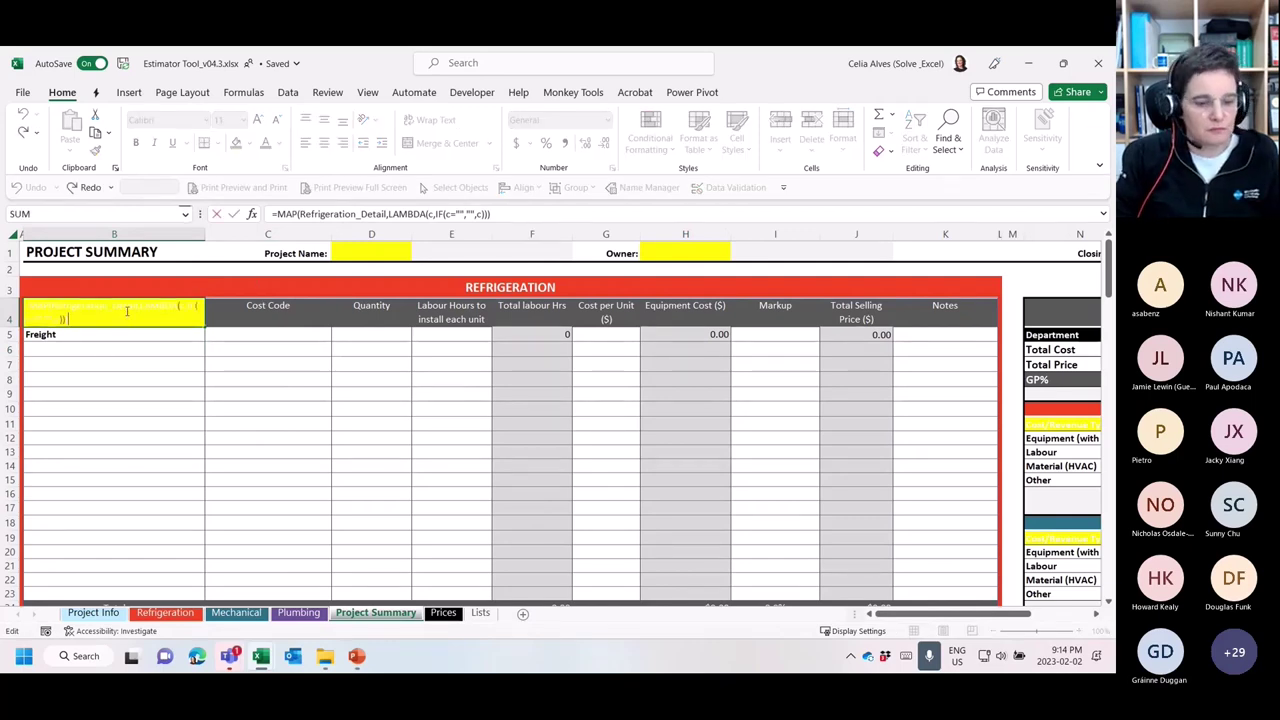
pyautogui.press('Escape')
pyautogui.hotkey('ctrl', 'z')
pyautogui.hotkey('ctrl', 'z')
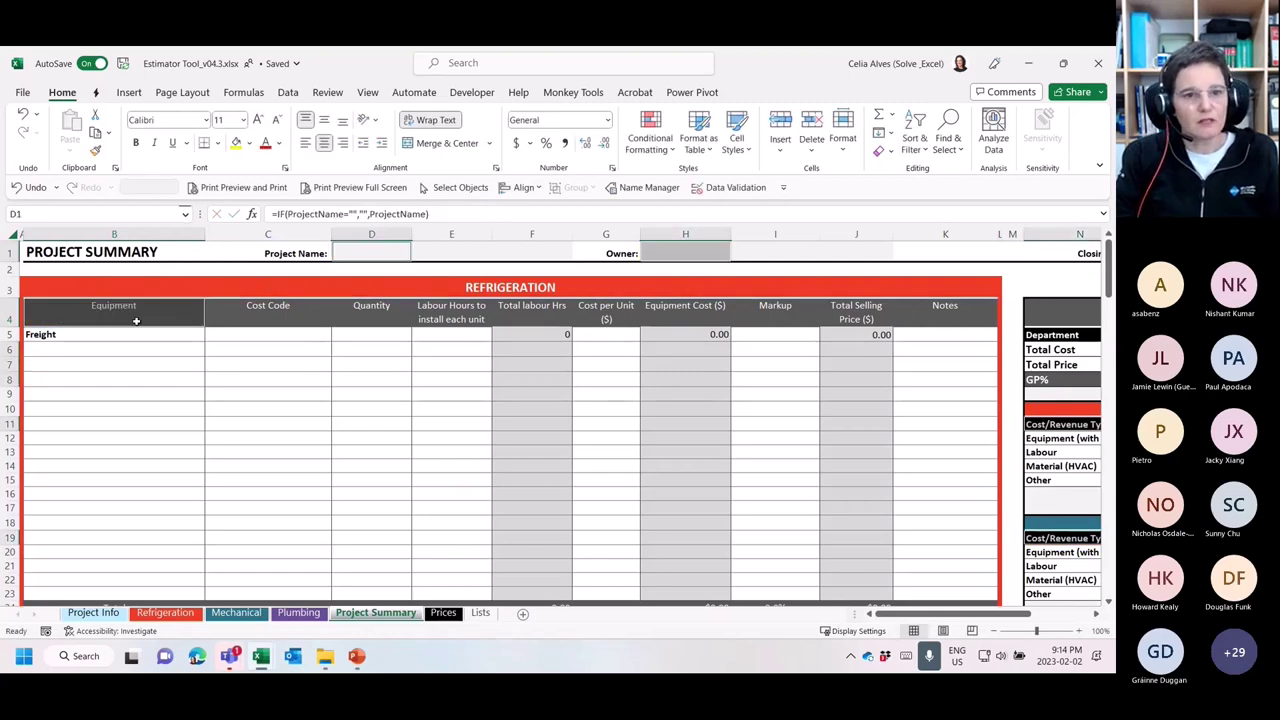
# Examine the MAP formula in cell B4 of the Project Summary, highlighting its Refrigeration_Detail argument, without editing it
pyautogui.doubleClick(131, 317)
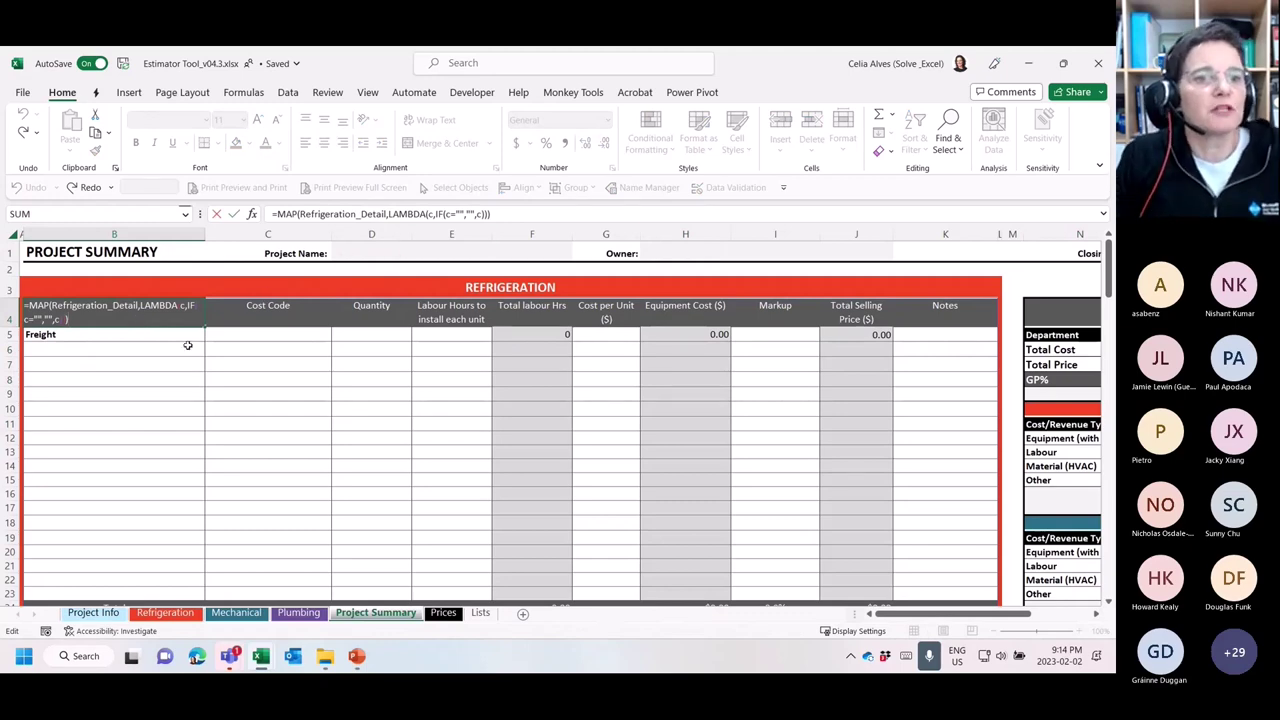
pyautogui.press('Escape')
pyautogui.scroll(4, 195, 360)
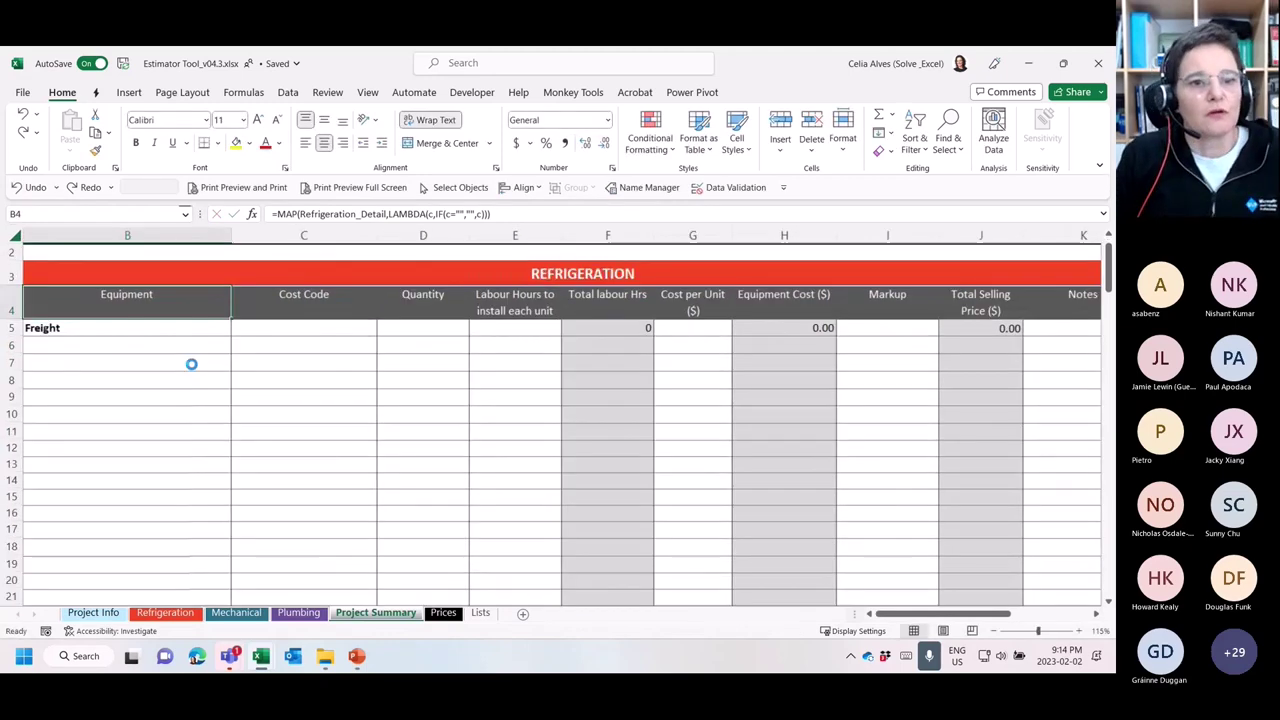
pyautogui.doubleClick(201, 362)
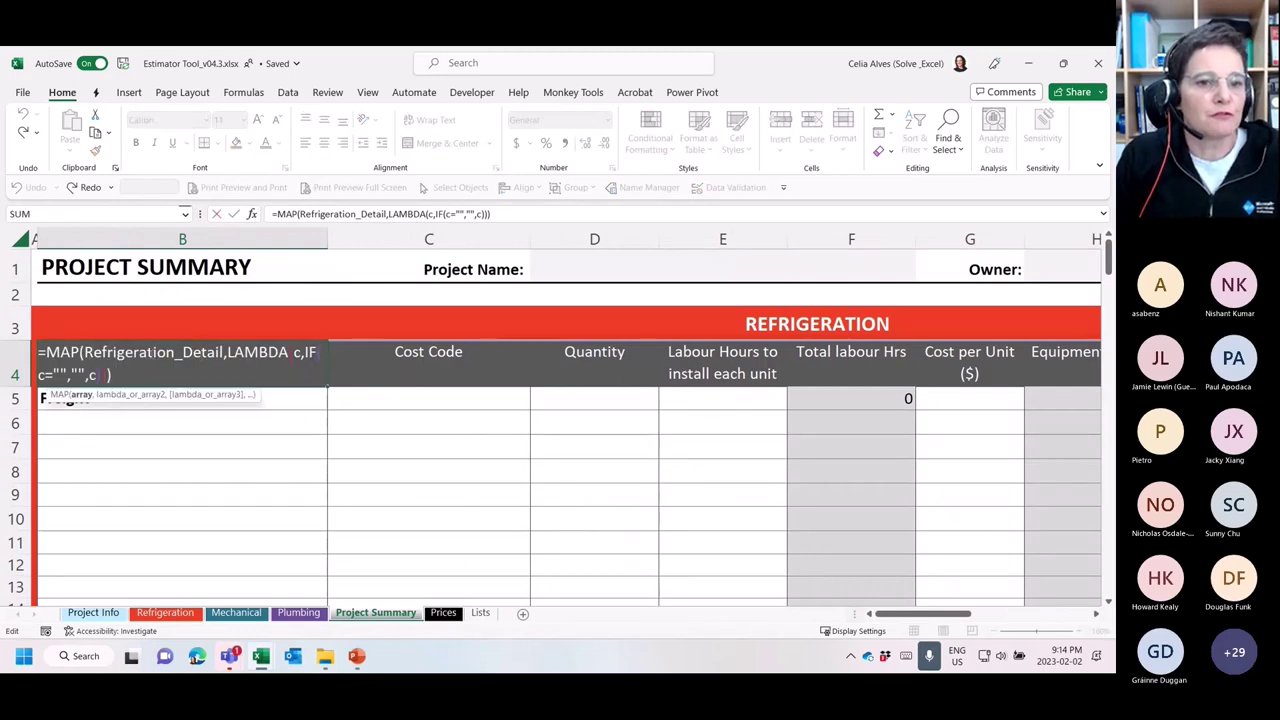
pyautogui.moveTo(84, 352); pyautogui.dragTo(224, 362)
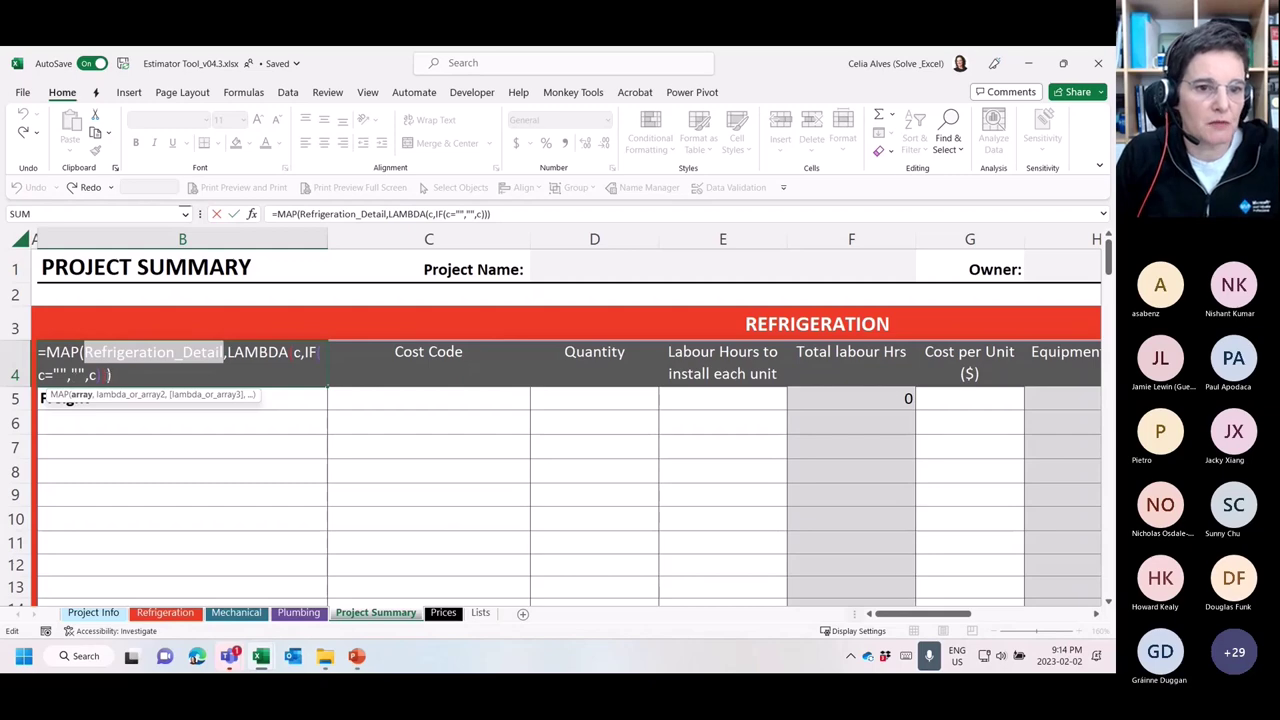
pyautogui.press('Escape')
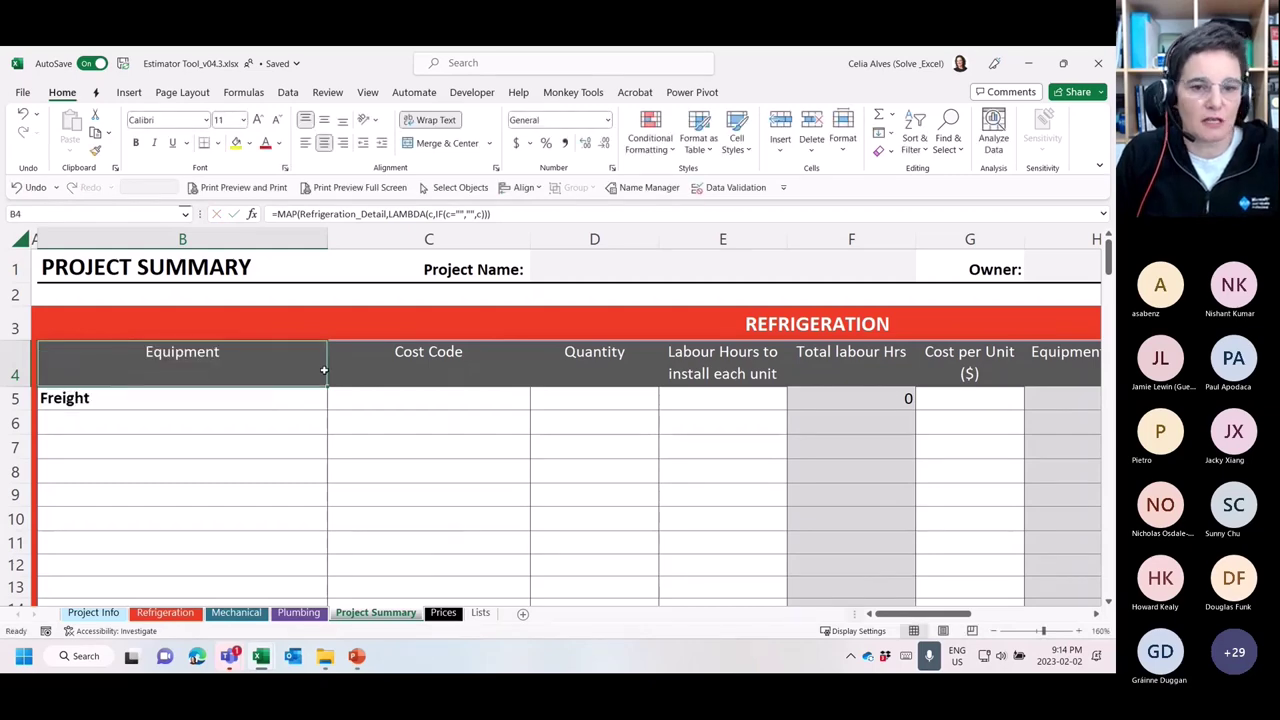
# Go to the Refrigeration_Detail named range and view the equipment and department summary tables it covers
pyautogui.keyDown('ctrl'); pyautogui.scroll(-6, 444, 423); pyautogui.keyUp('ctrl')
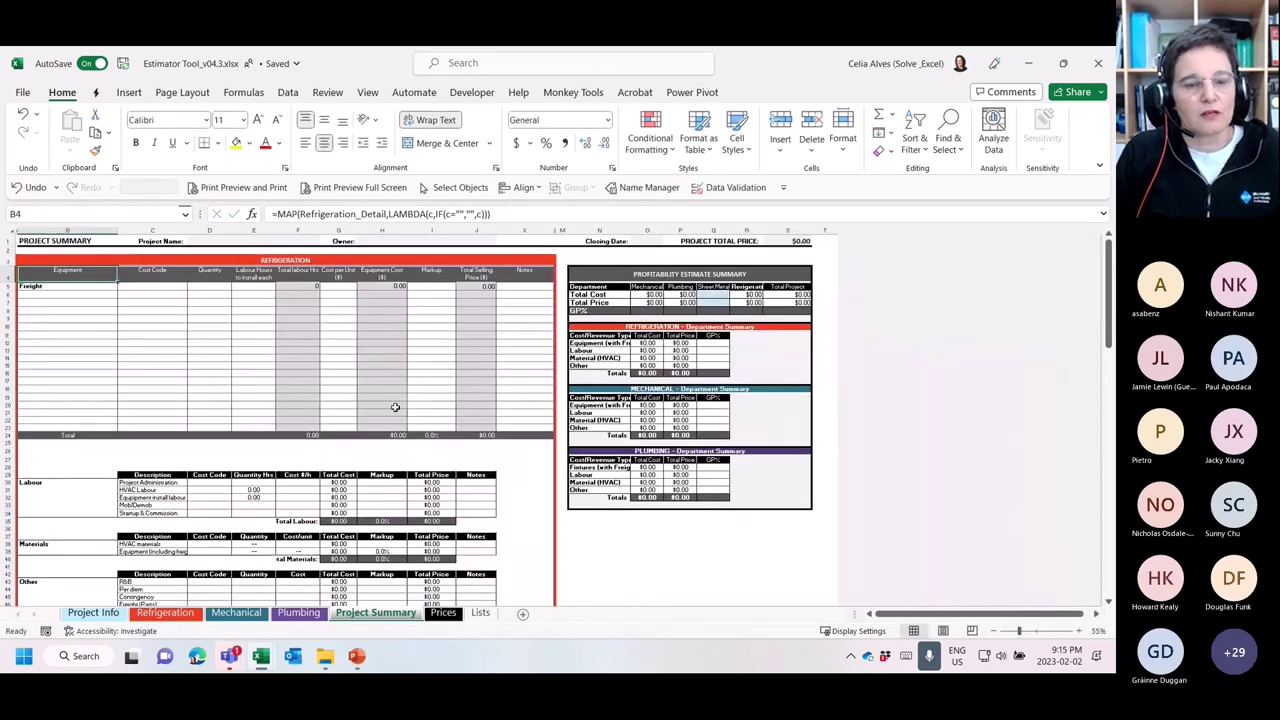
pyautogui.scroll(2, 300, 363)
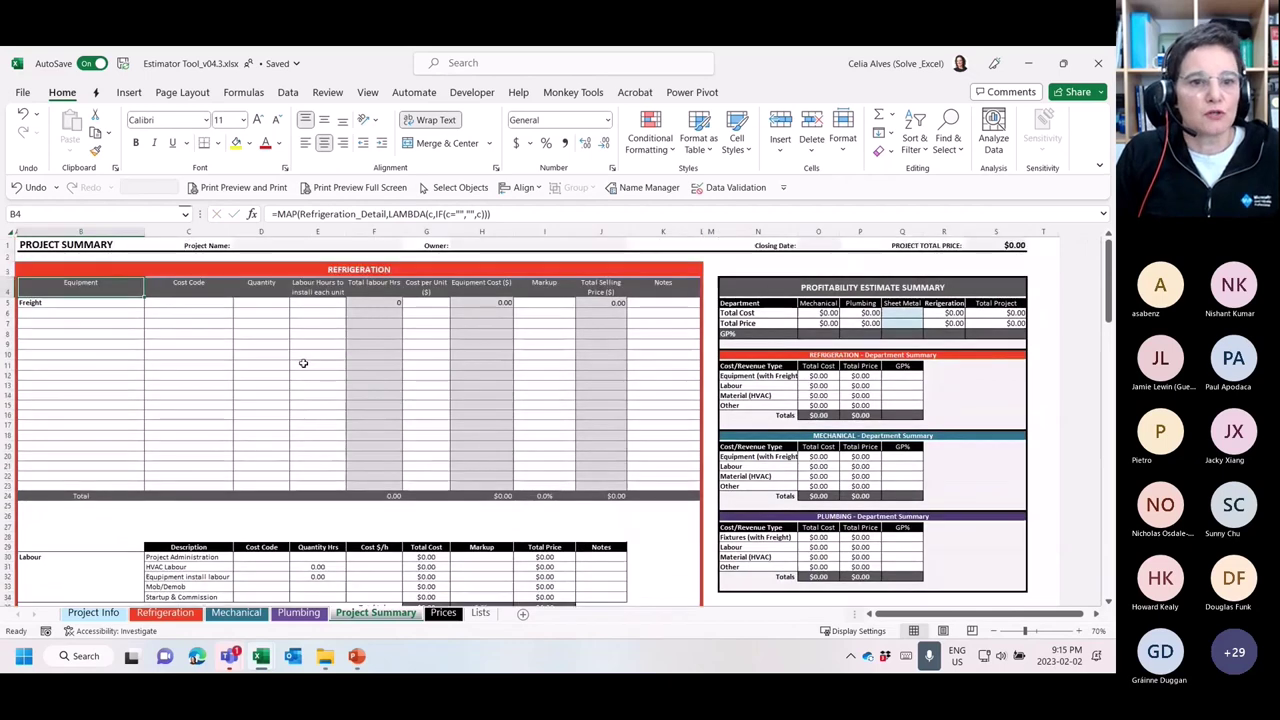
pyautogui.click(72, 215)
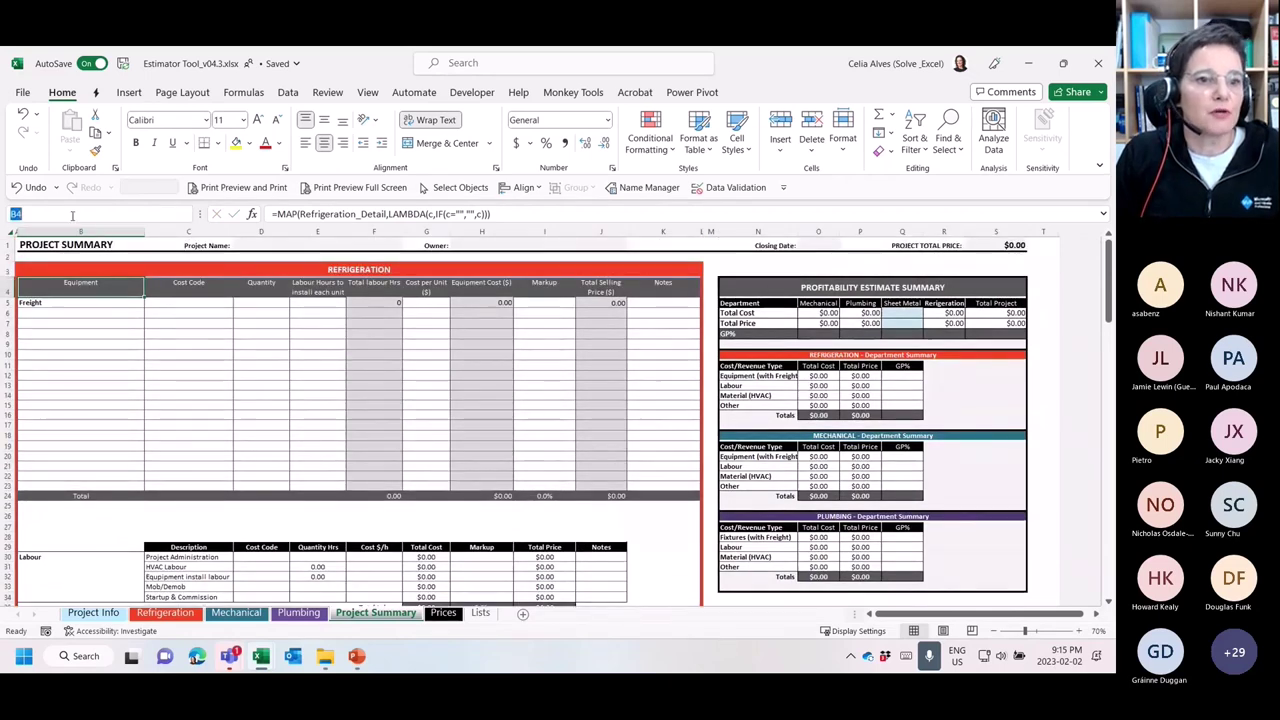
pyautogui.click(127, 210)
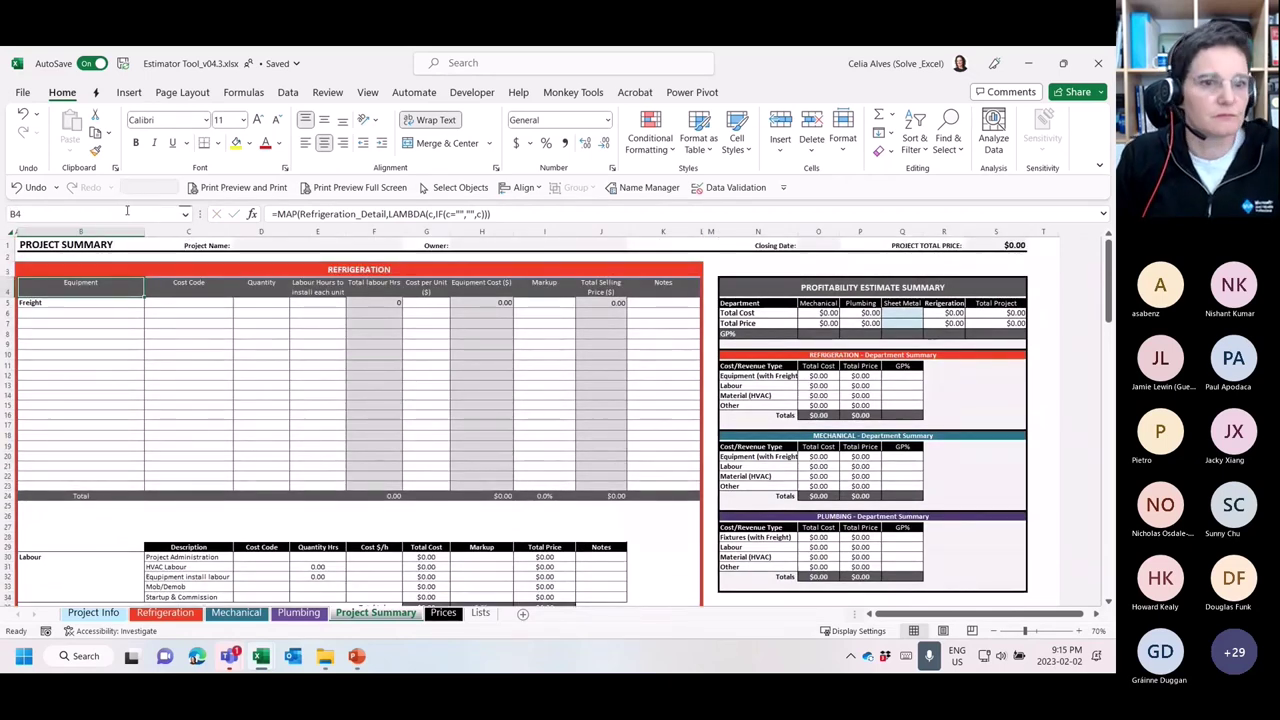
pyautogui.click(186, 214)
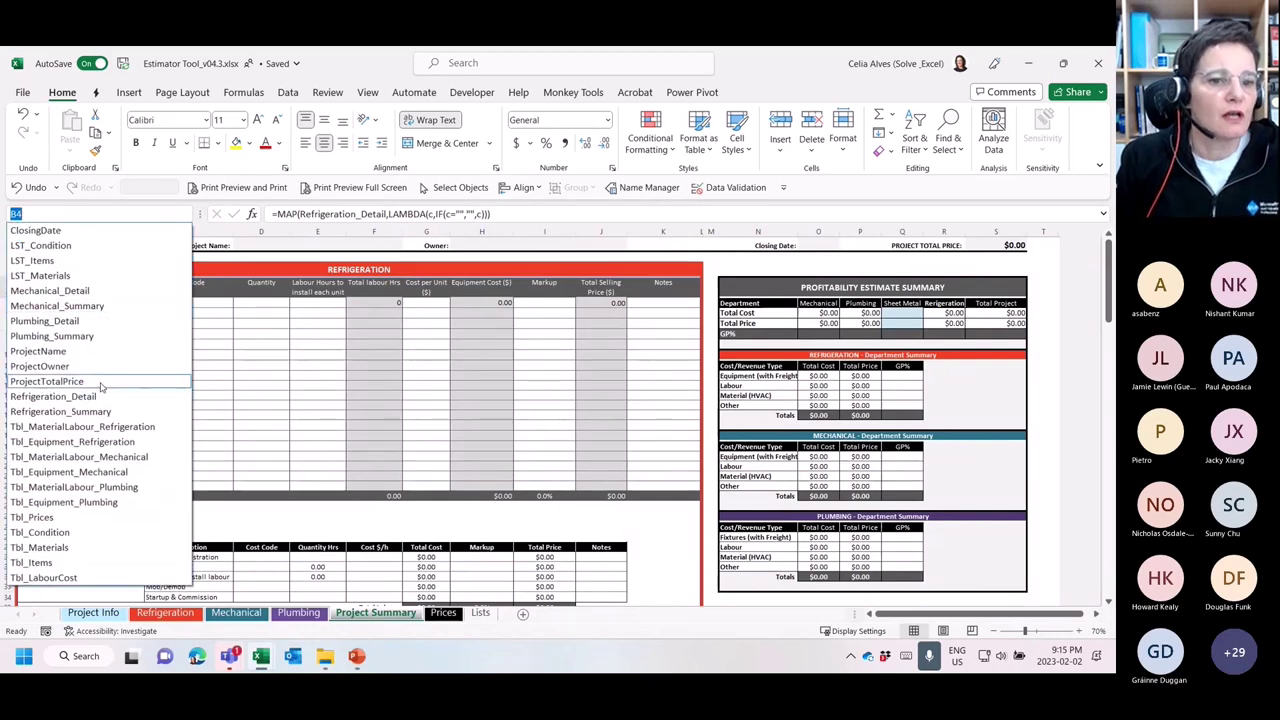
pyautogui.click(90, 396)
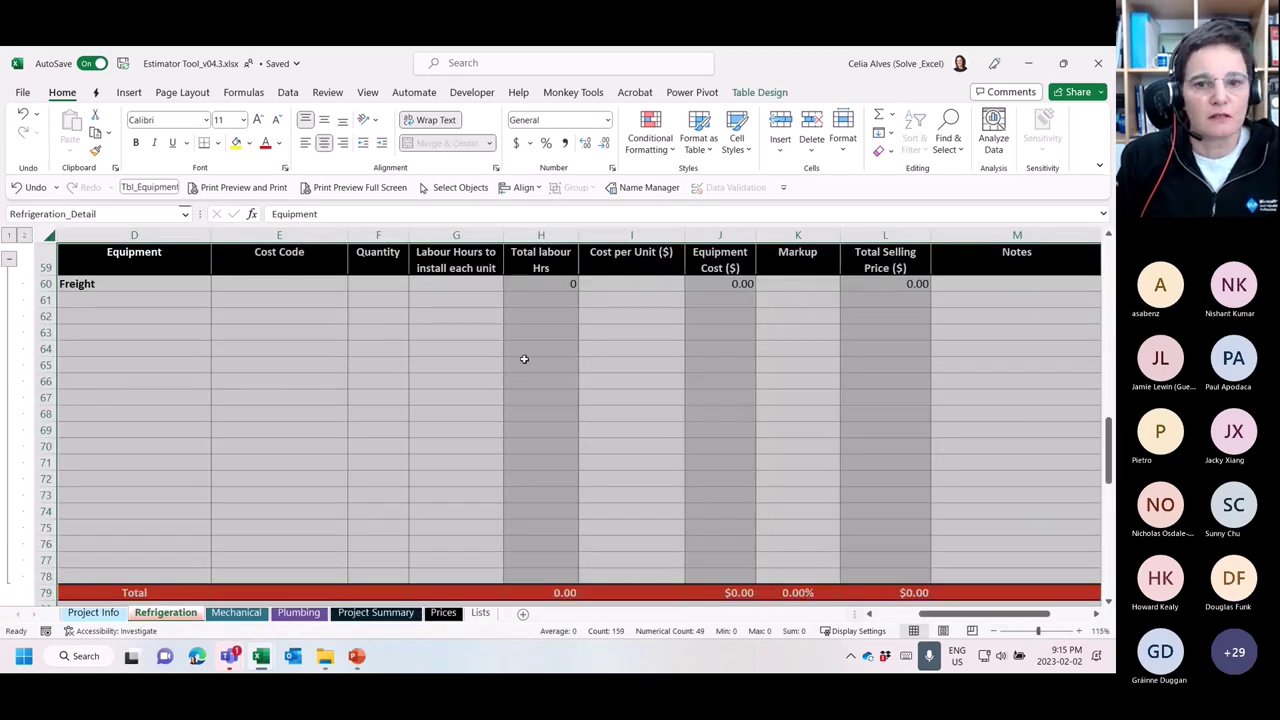
pyautogui.scroll(-3, 670, 414)
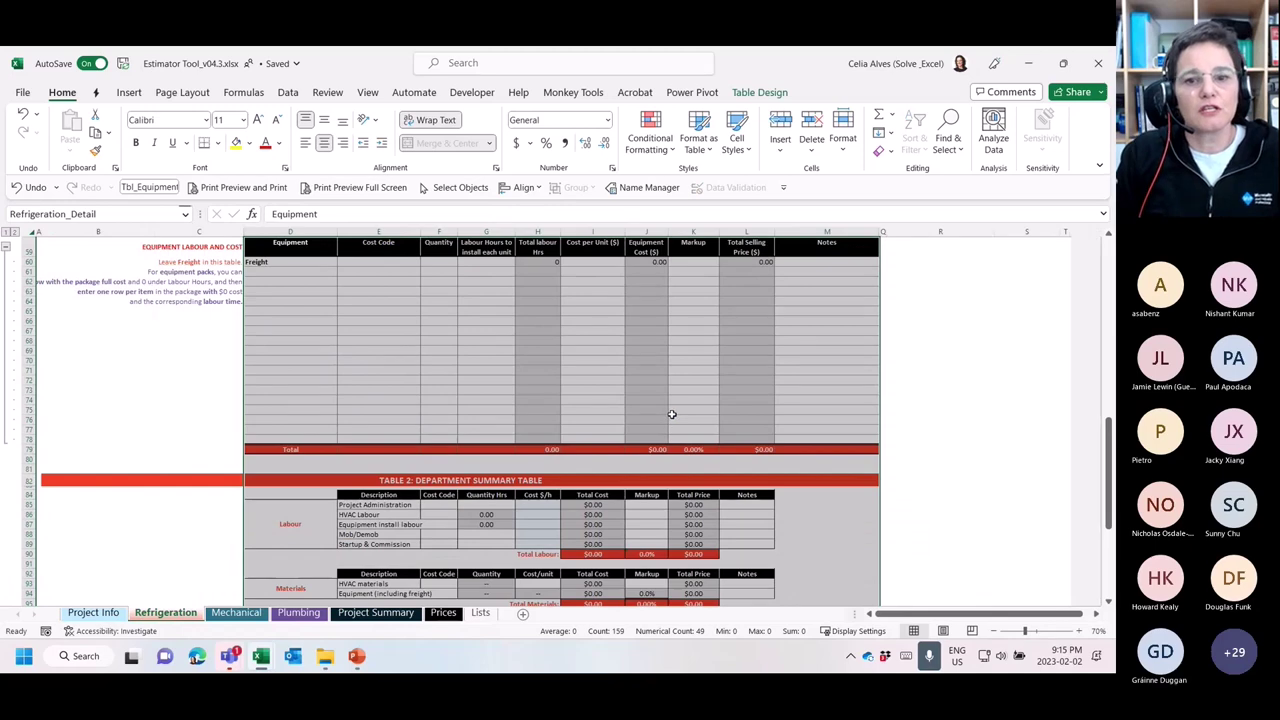
# Copy the range name Refrigeration_Detail, which covers the equipment and department summary tables, as text
pyautogui.scroll(-1, 673, 414)
pyautogui.scroll(2, 340, 294)
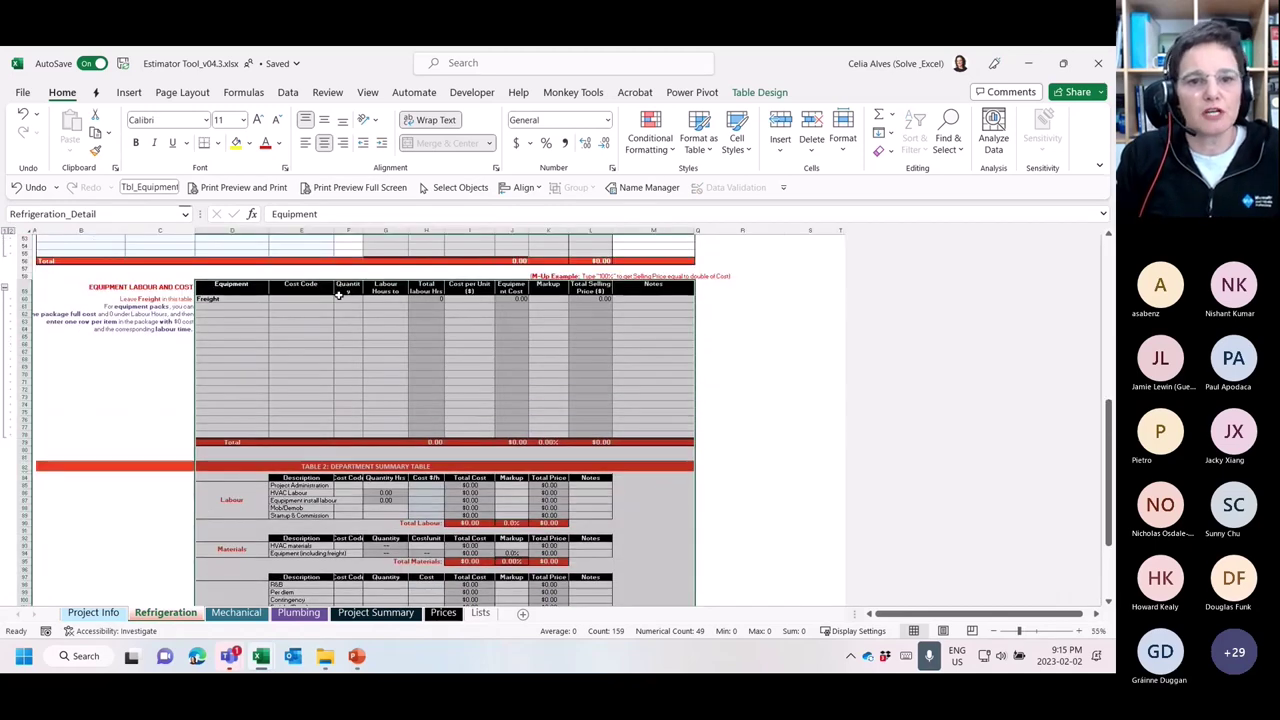
pyautogui.scroll(-3, 410, 316)
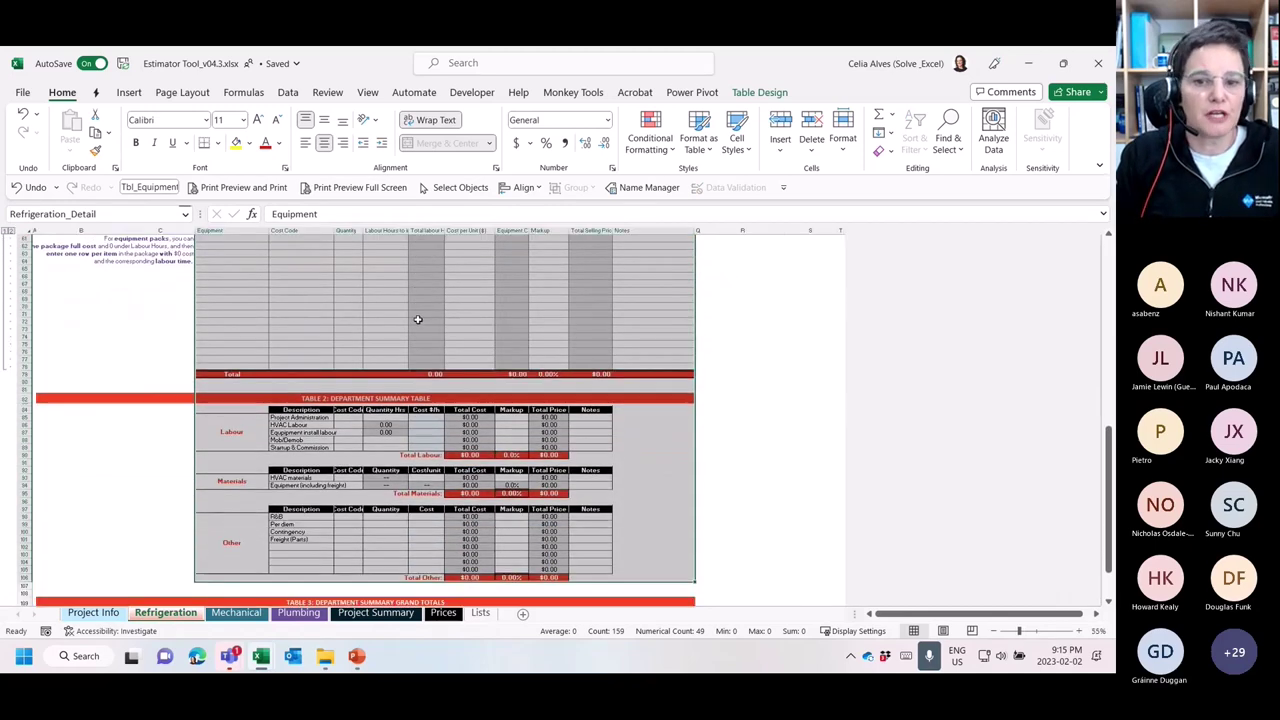
pyautogui.scroll(2, 416, 318)
pyautogui.scroll(3, 417, 319)
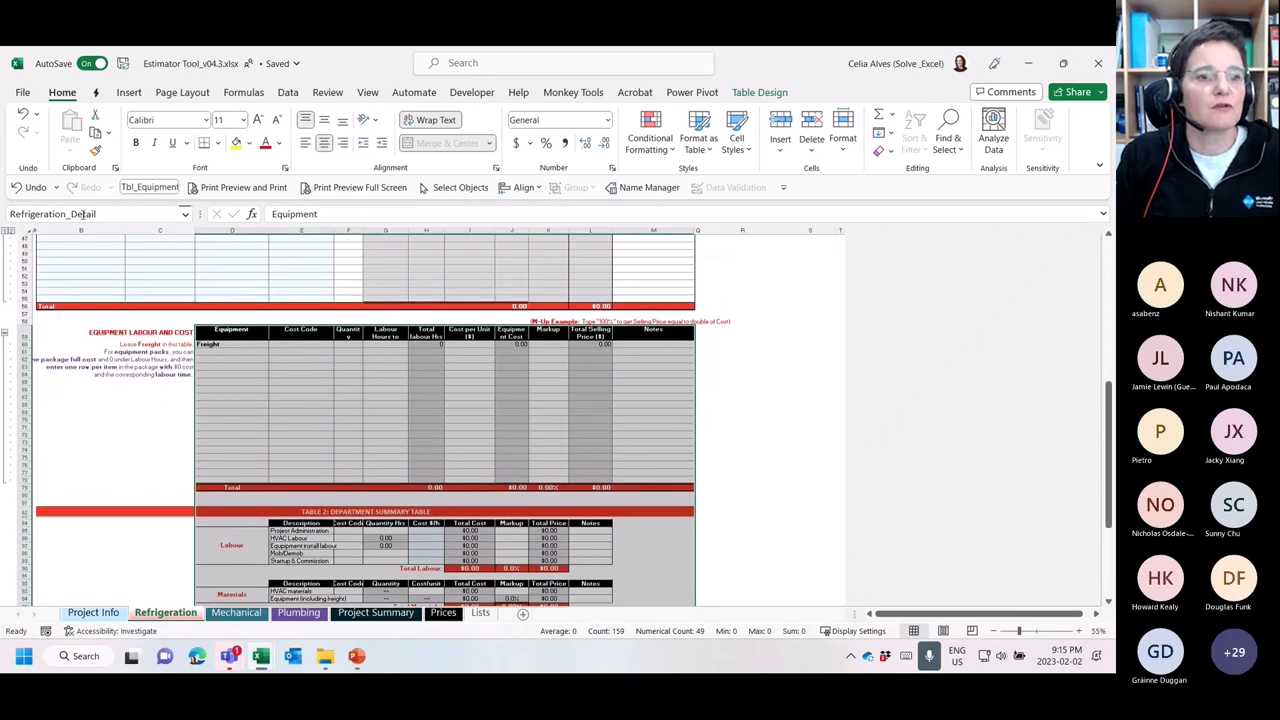
pyautogui.click(88, 214)
pyautogui.hotkey('ctrl', 'c')
pyautogui.press('Escape')
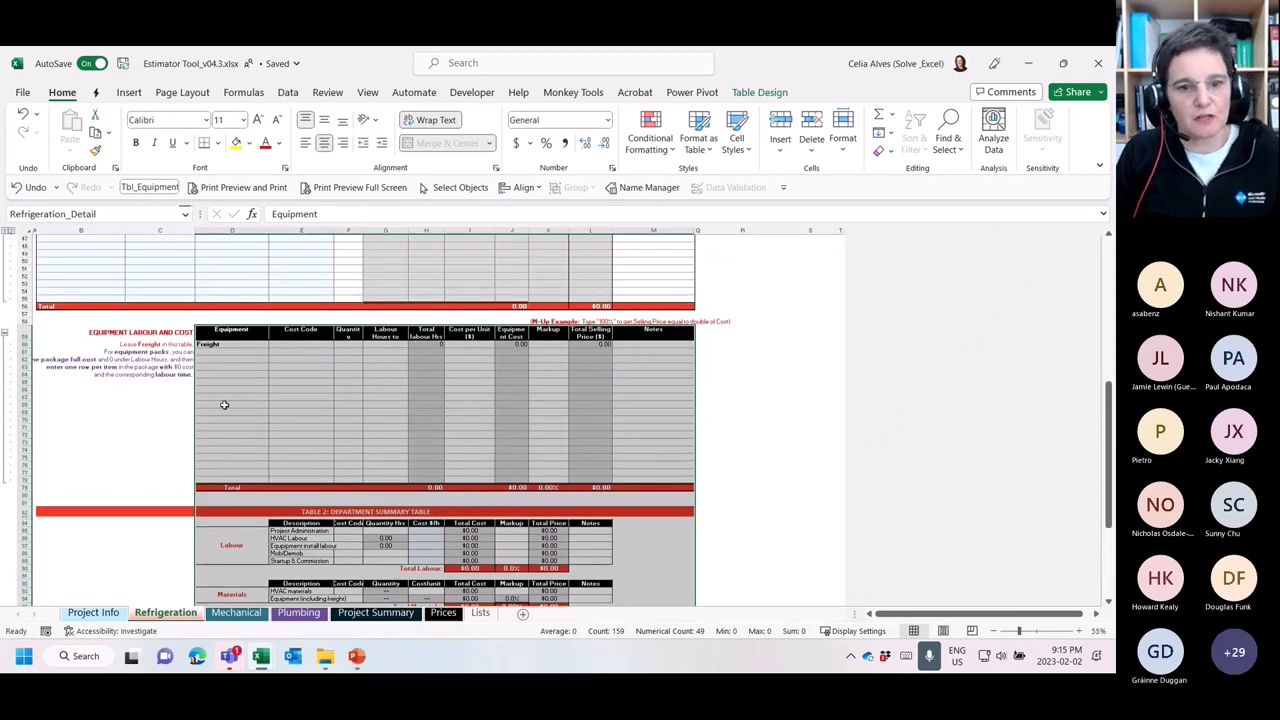
# Add a new worksheet, enter =Refrigeration_Detail in cell C3, and view the whole spilled range
pyautogui.click(523, 614)
pyautogui.click(120, 276)
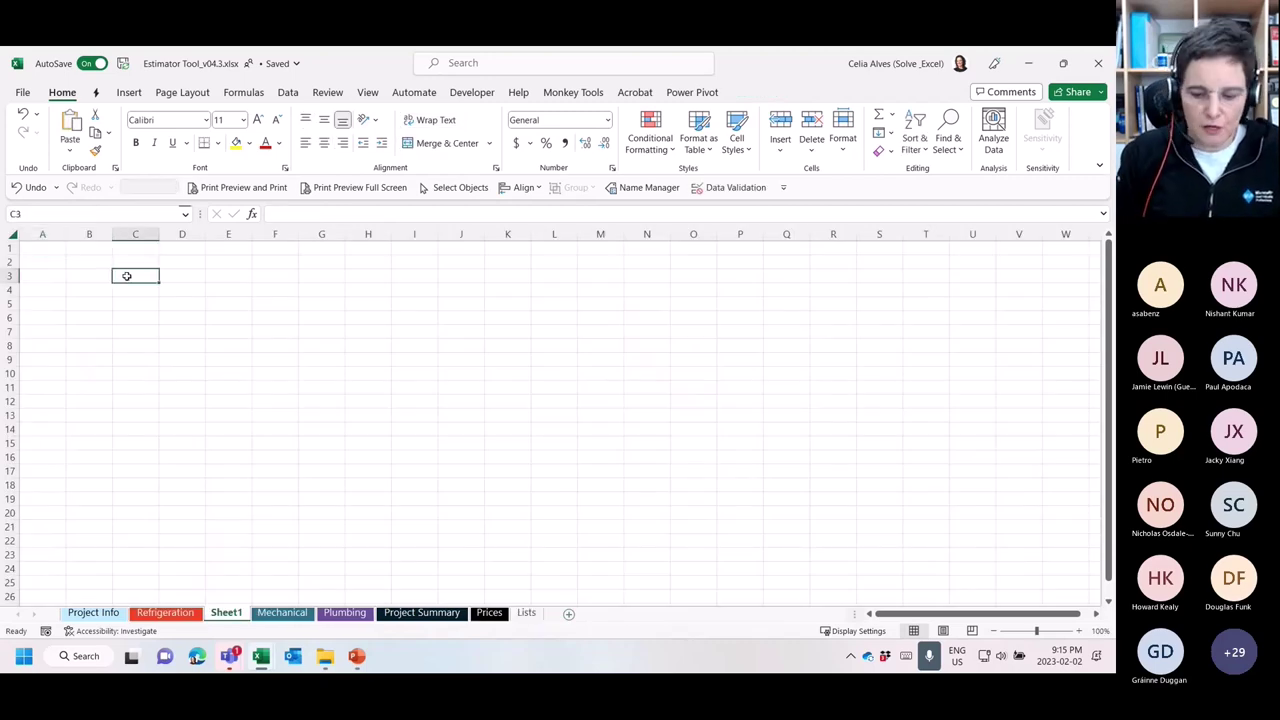
pyautogui.write('=')
pyautogui.hotkey('ctrl', 'v')
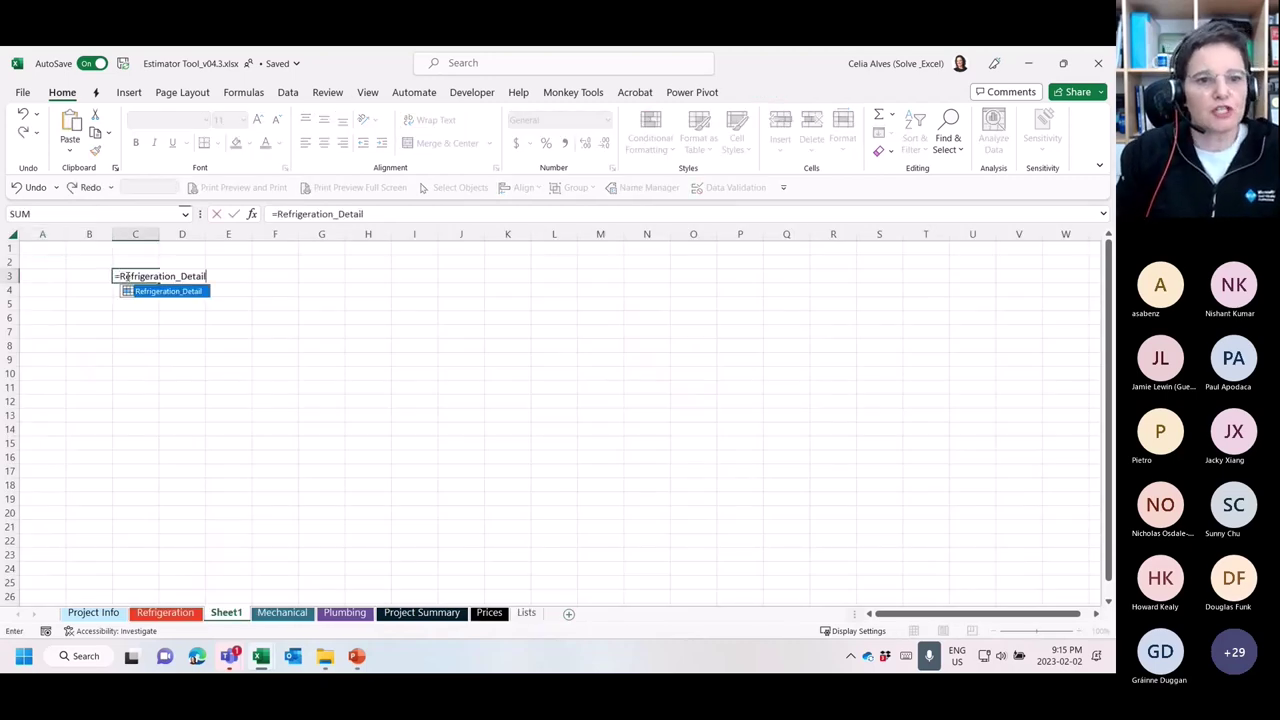
pyautogui.press('Return')
pyautogui.scroll(-13, 552, 356)
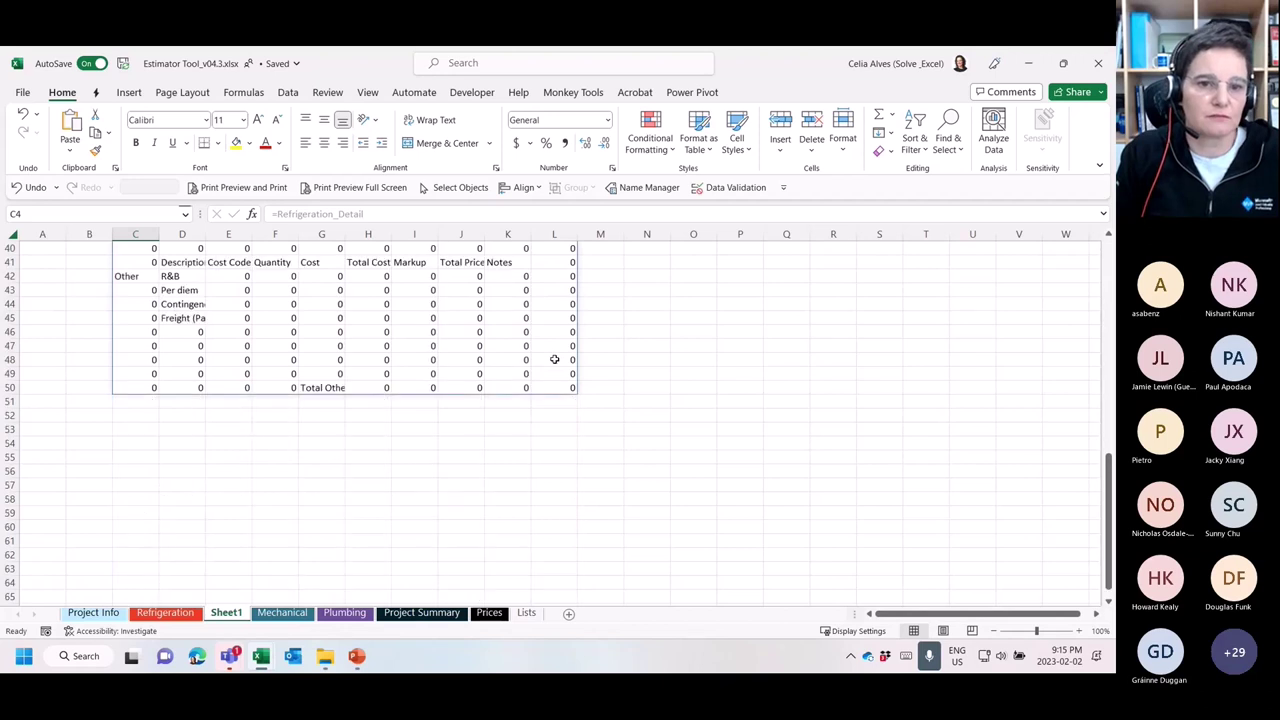
pyautogui.scroll(13, 554, 359)
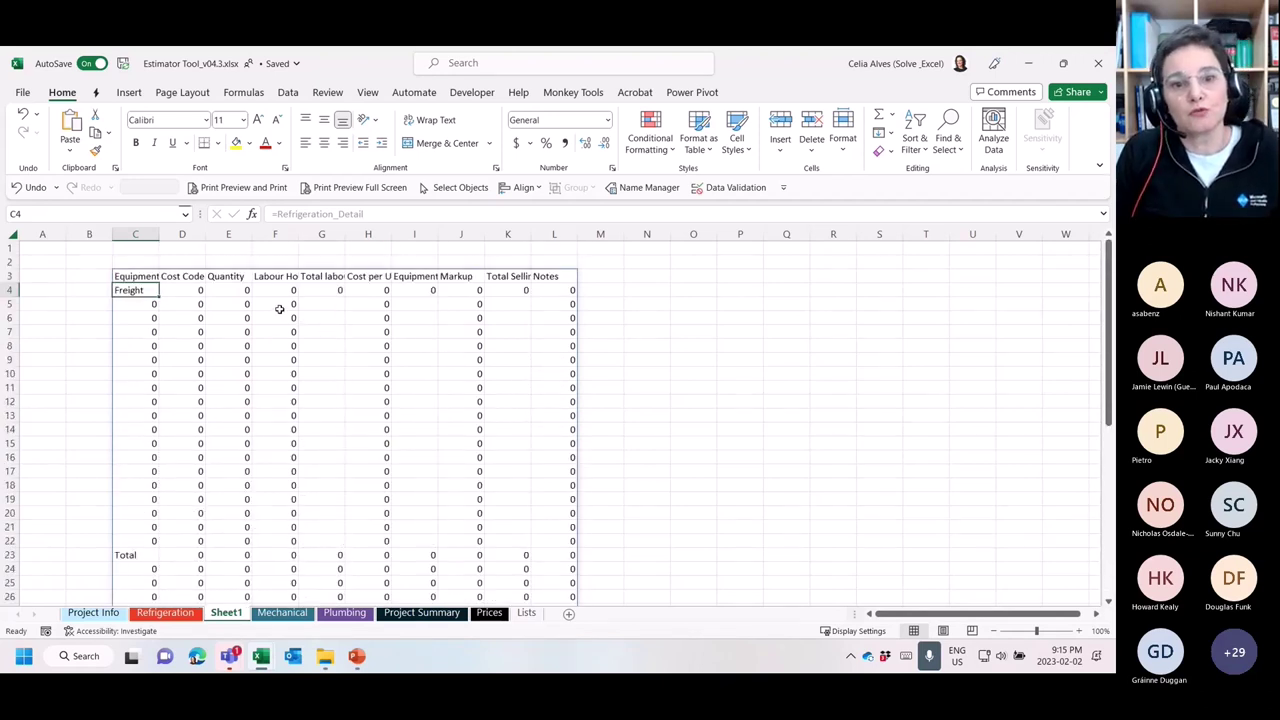
# Wrap the Refrigeration_Detail reference in cell C3 in a MAP function and start a LAMBDA as its second argument
pyautogui.click(143, 278)
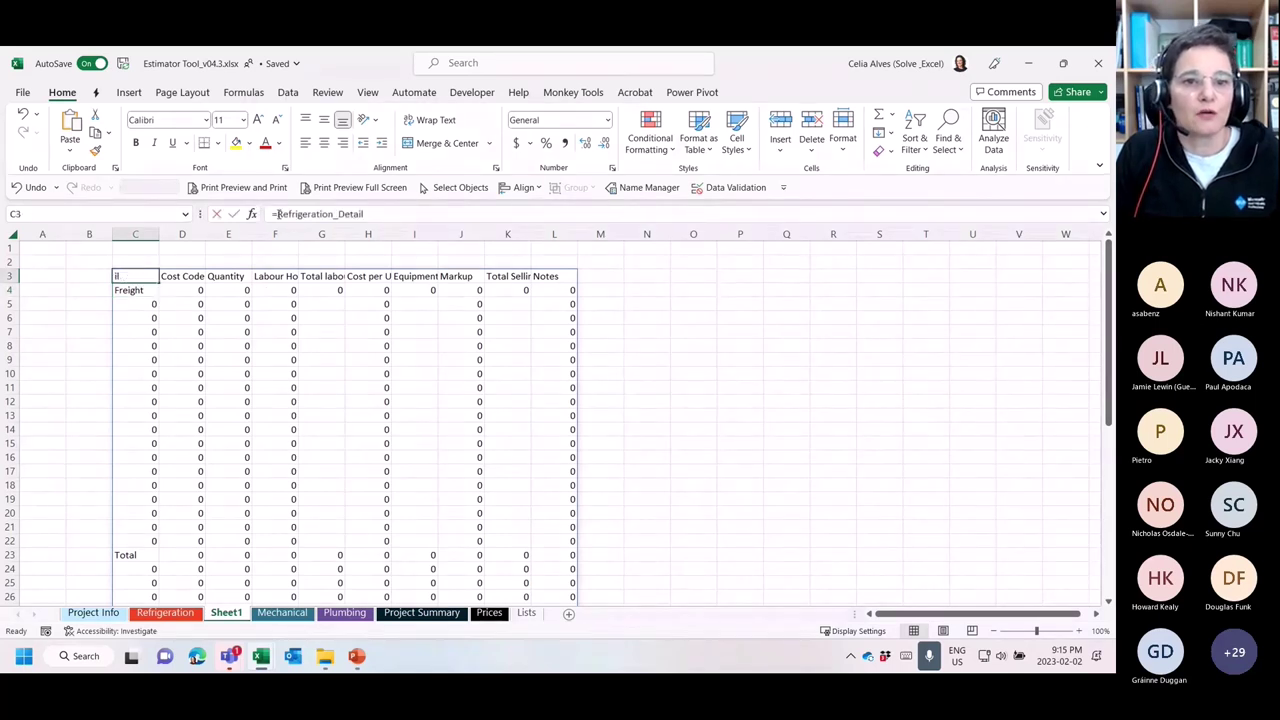
pyautogui.click(292, 218)
pyautogui.write('MAP')
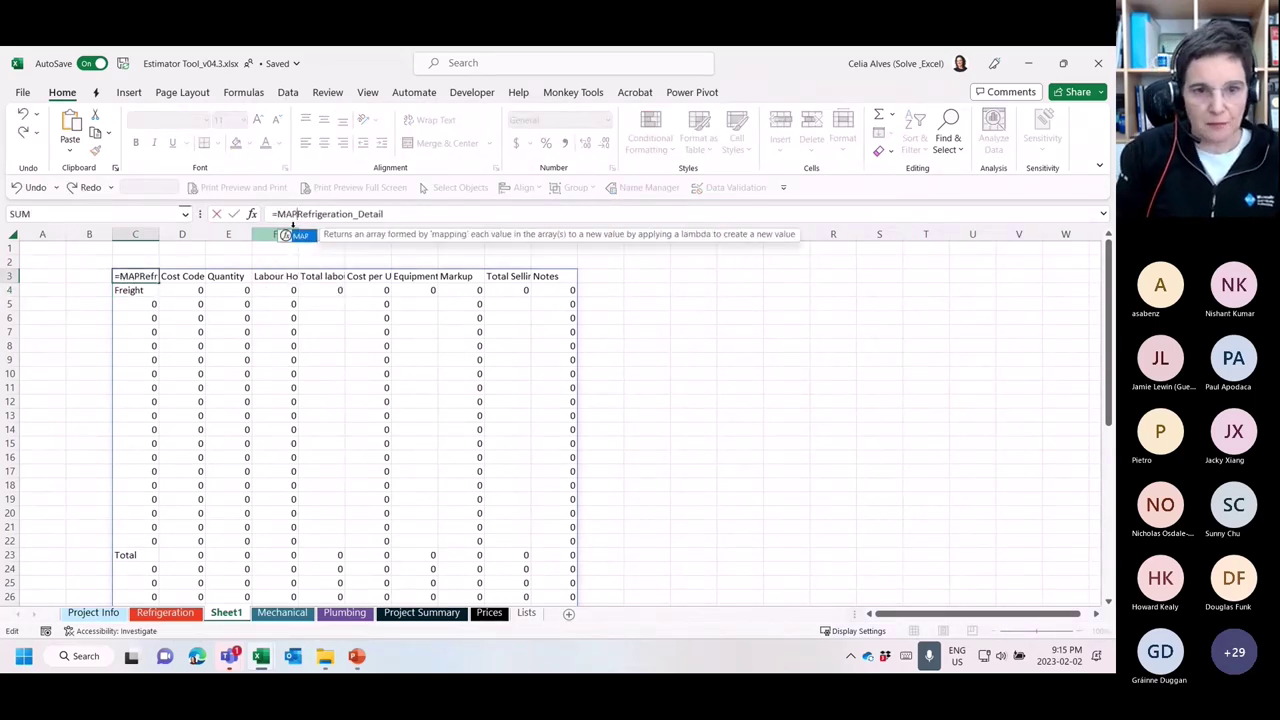
pyautogui.write('(')
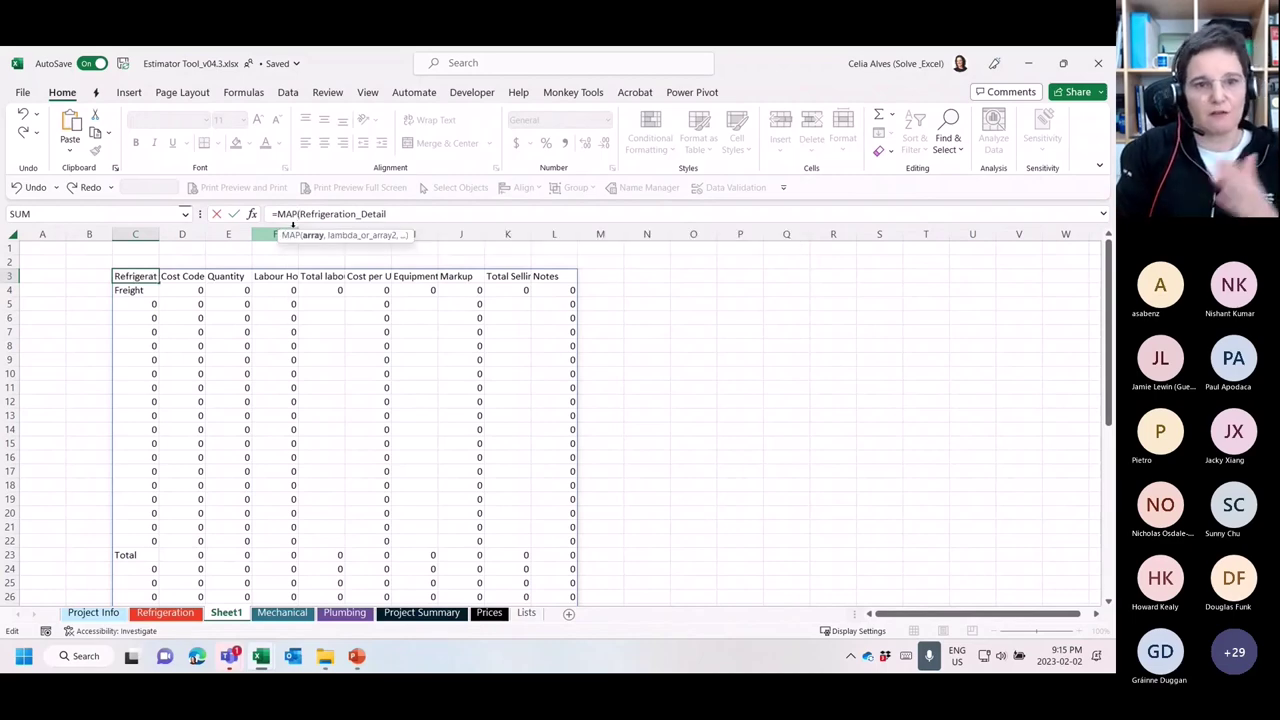
pyautogui.click(397, 217)
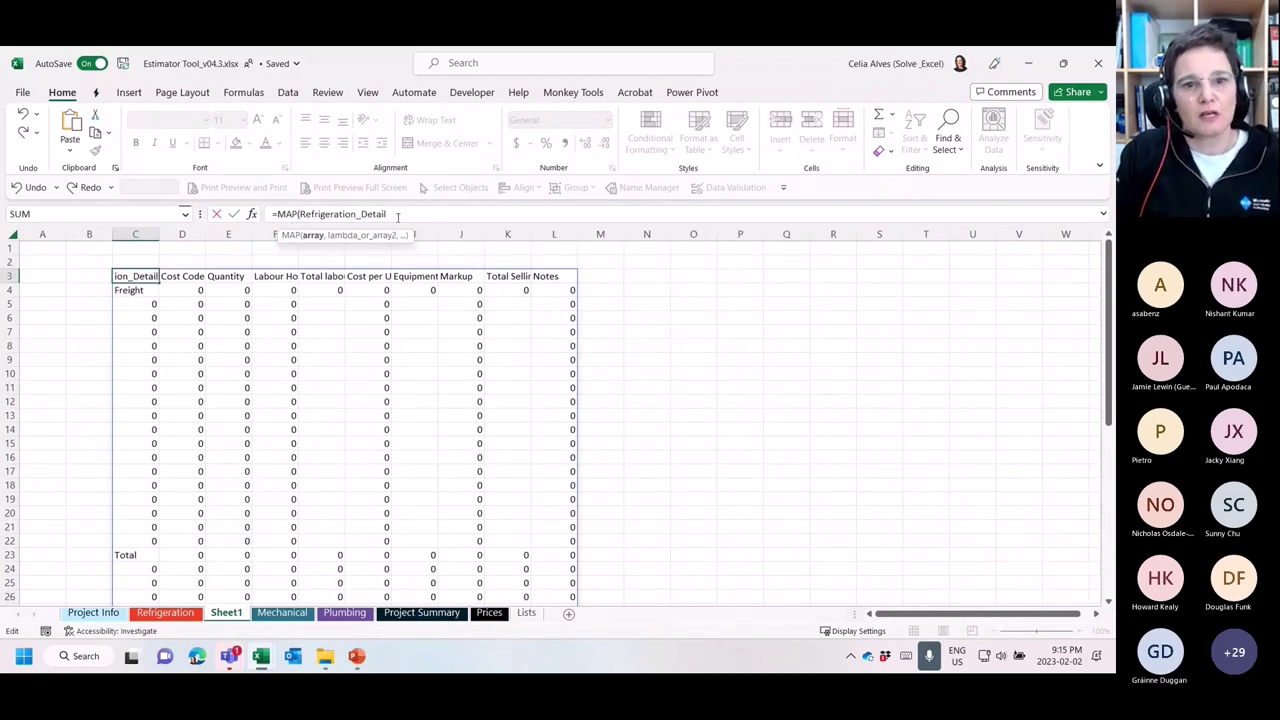
pyautogui.write(',')
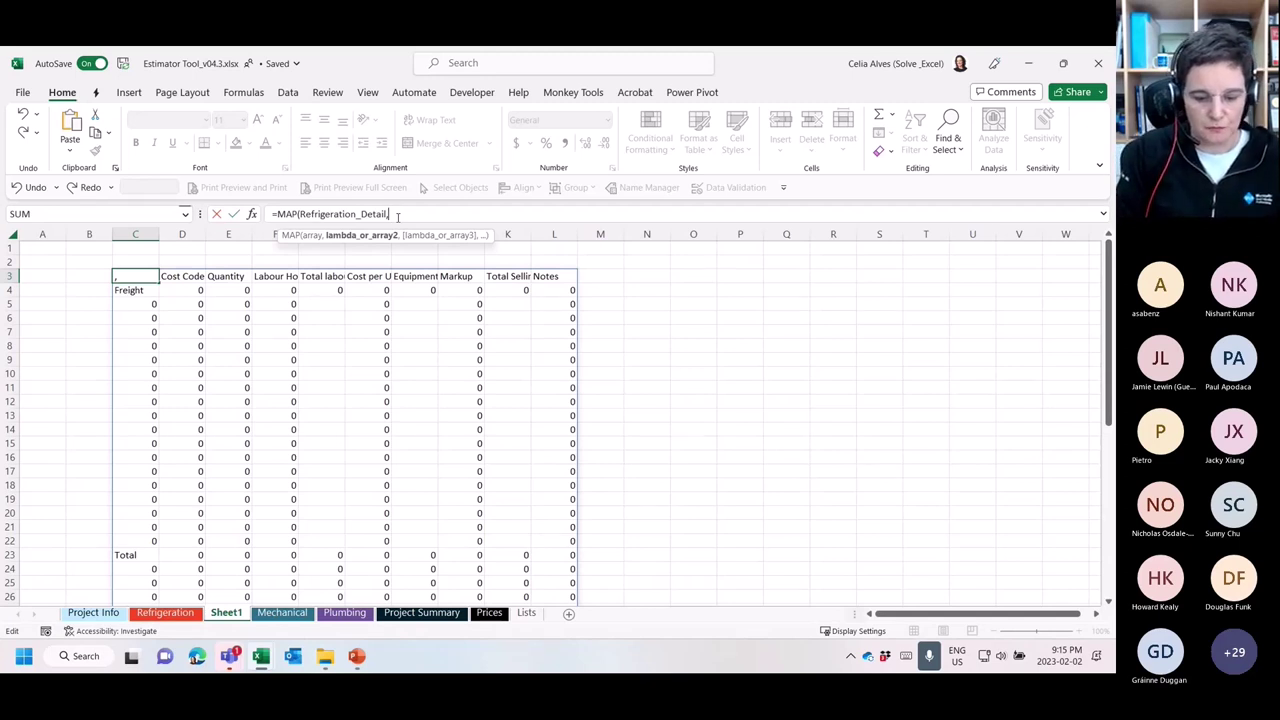
pyautogui.write('LAM')
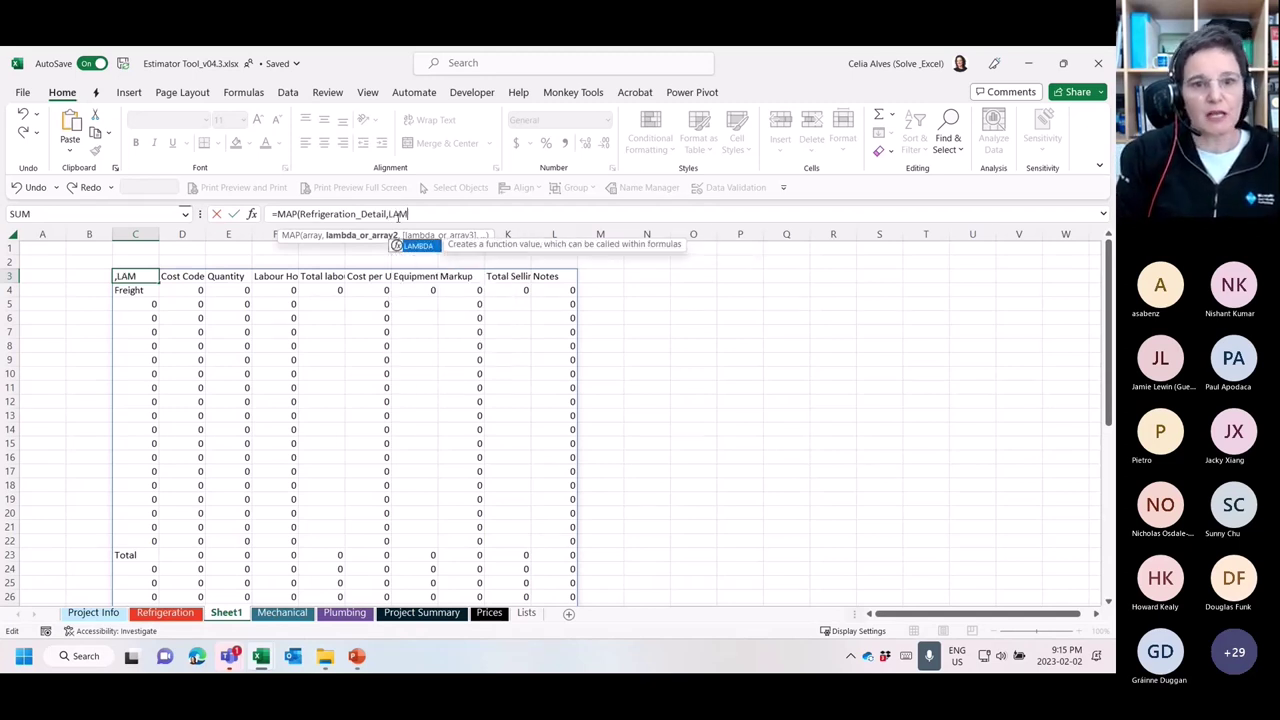
pyautogui.press('Tab')
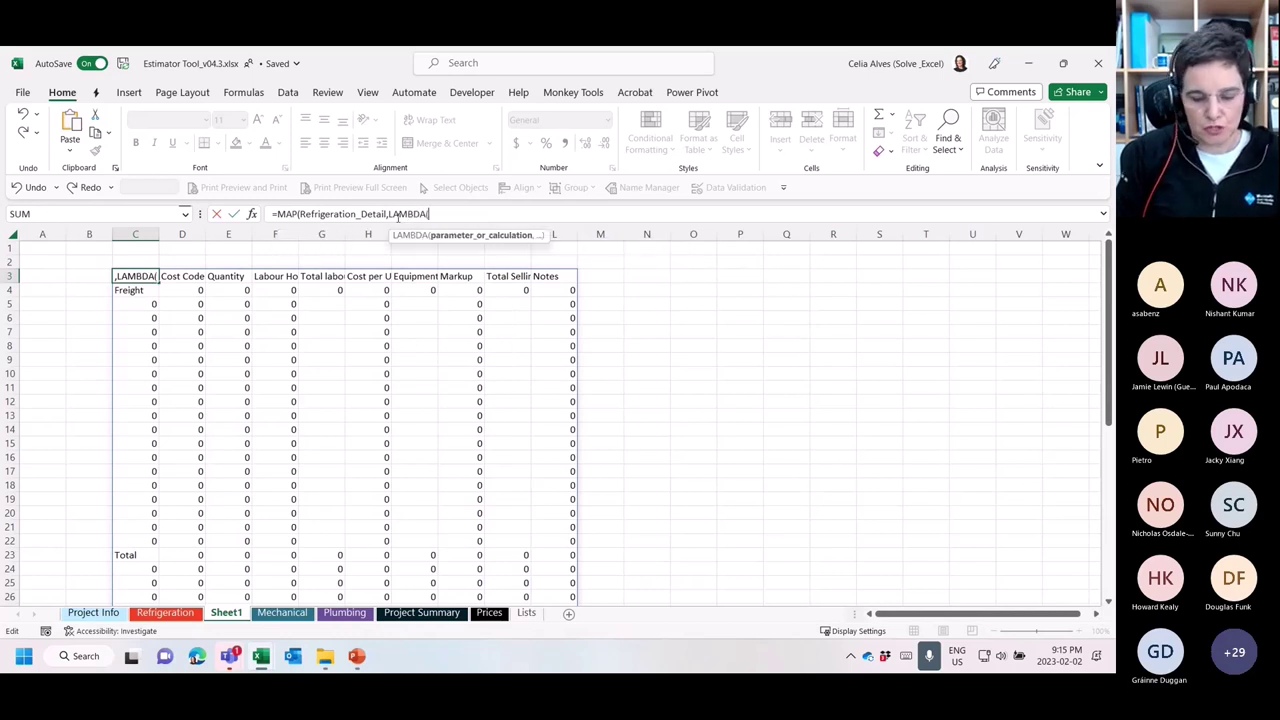
# Complete the C3 formula as =MAP(Refrigeration_Detail,LAMBDA(c,IF(c="","",c))) and look over the spilled result
pyautogui.write('c')
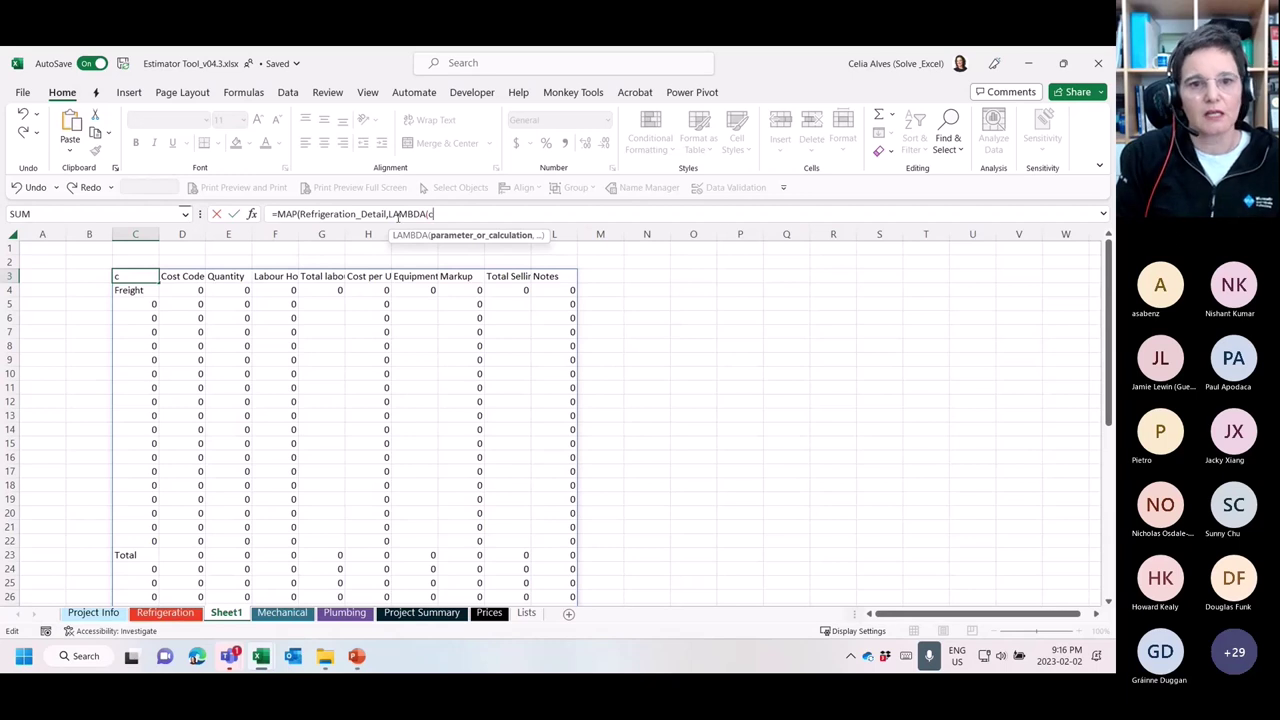
pyautogui.write(',')
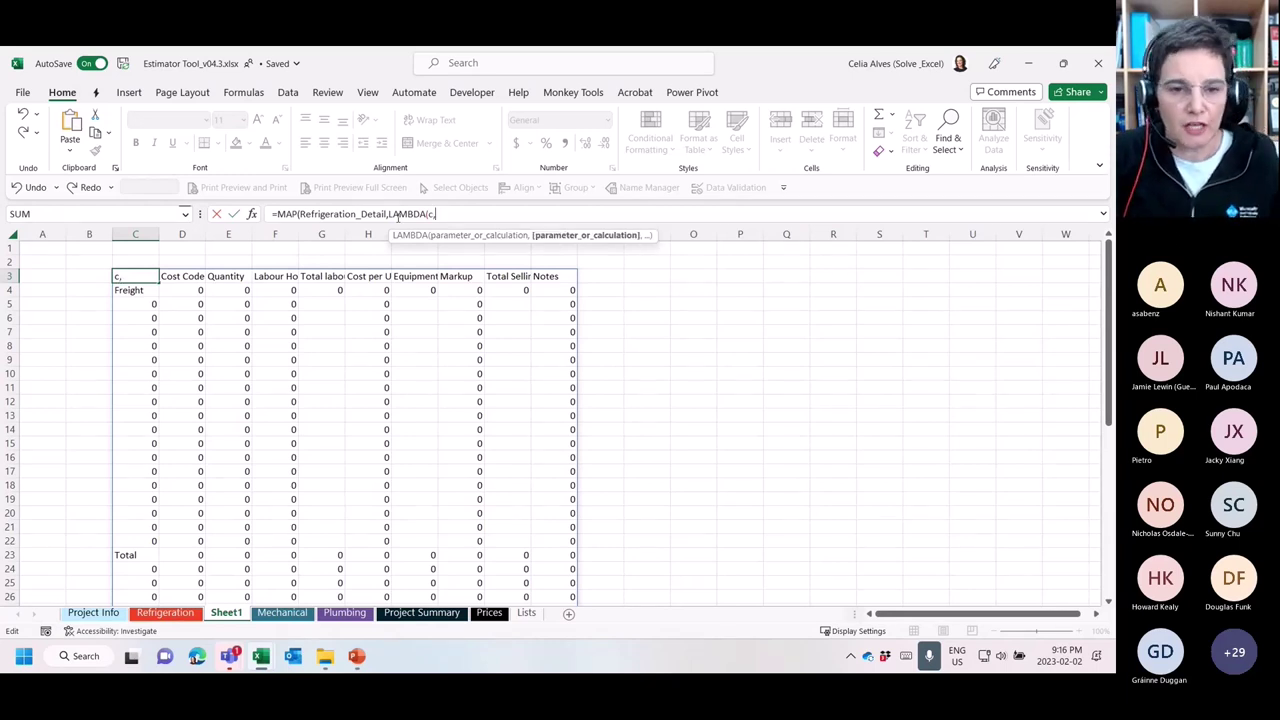
pyautogui.write('if')
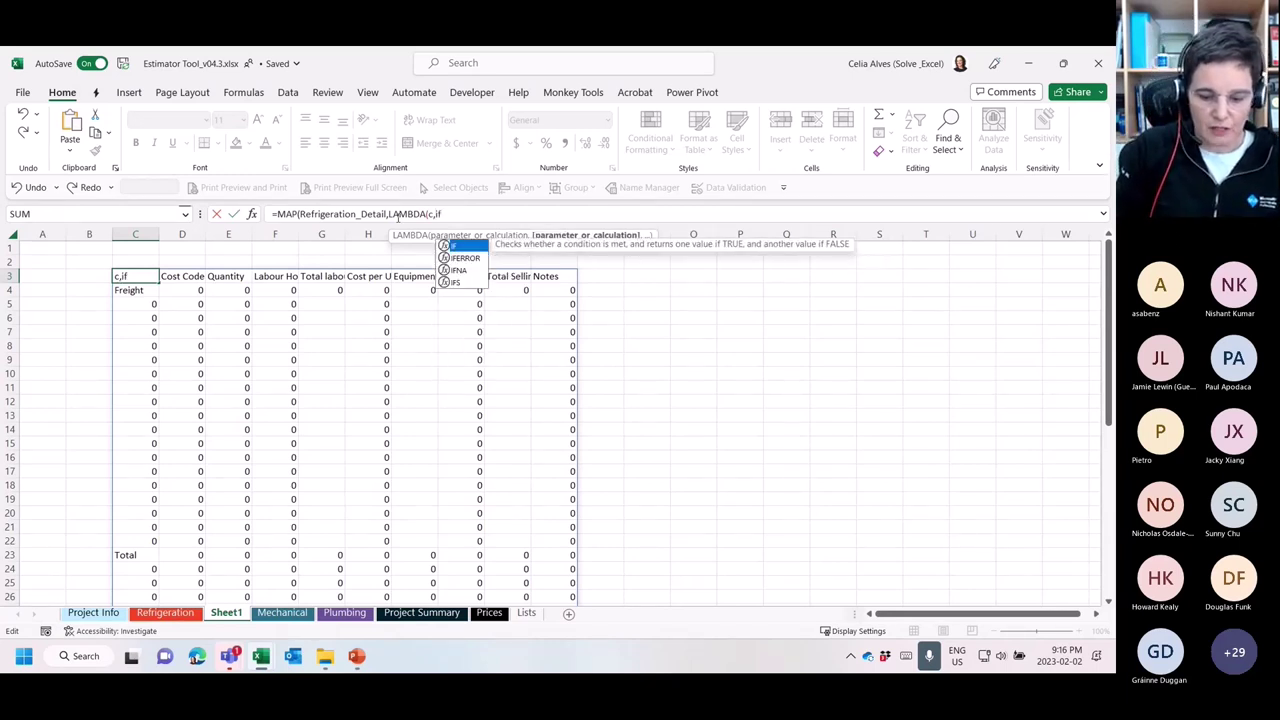
pyautogui.write('(c')
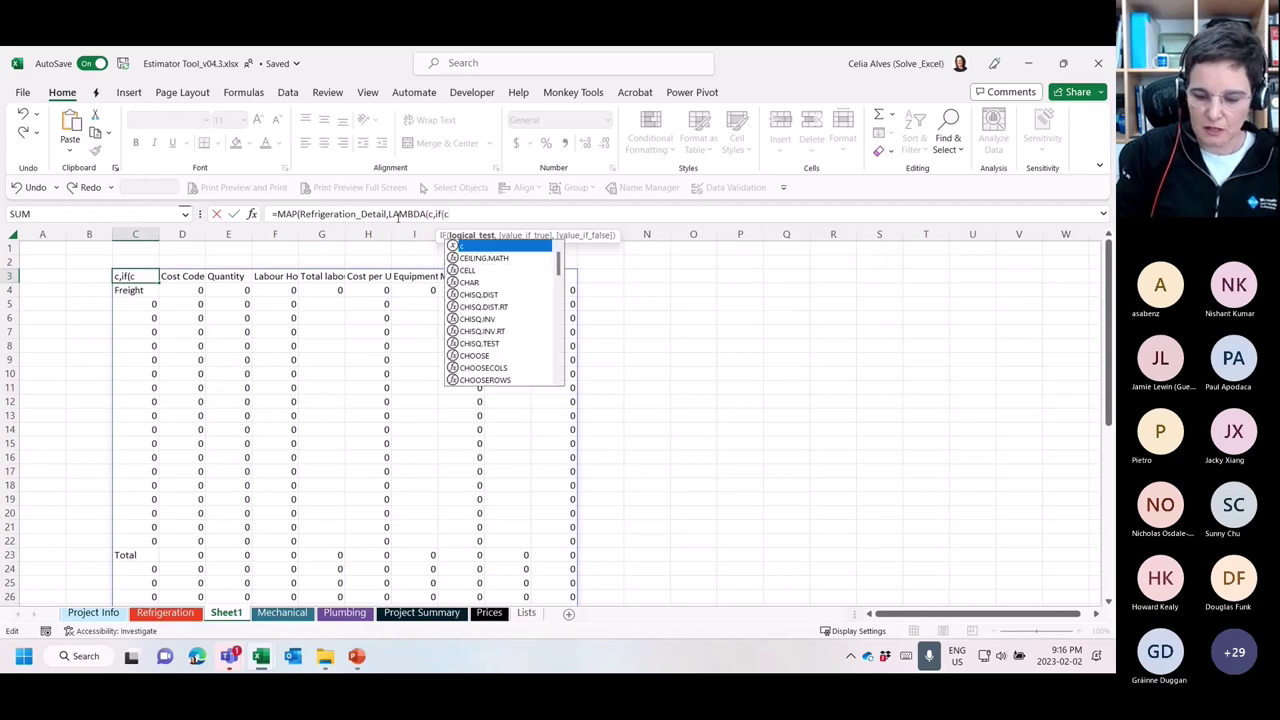
pyautogui.write('=""c')
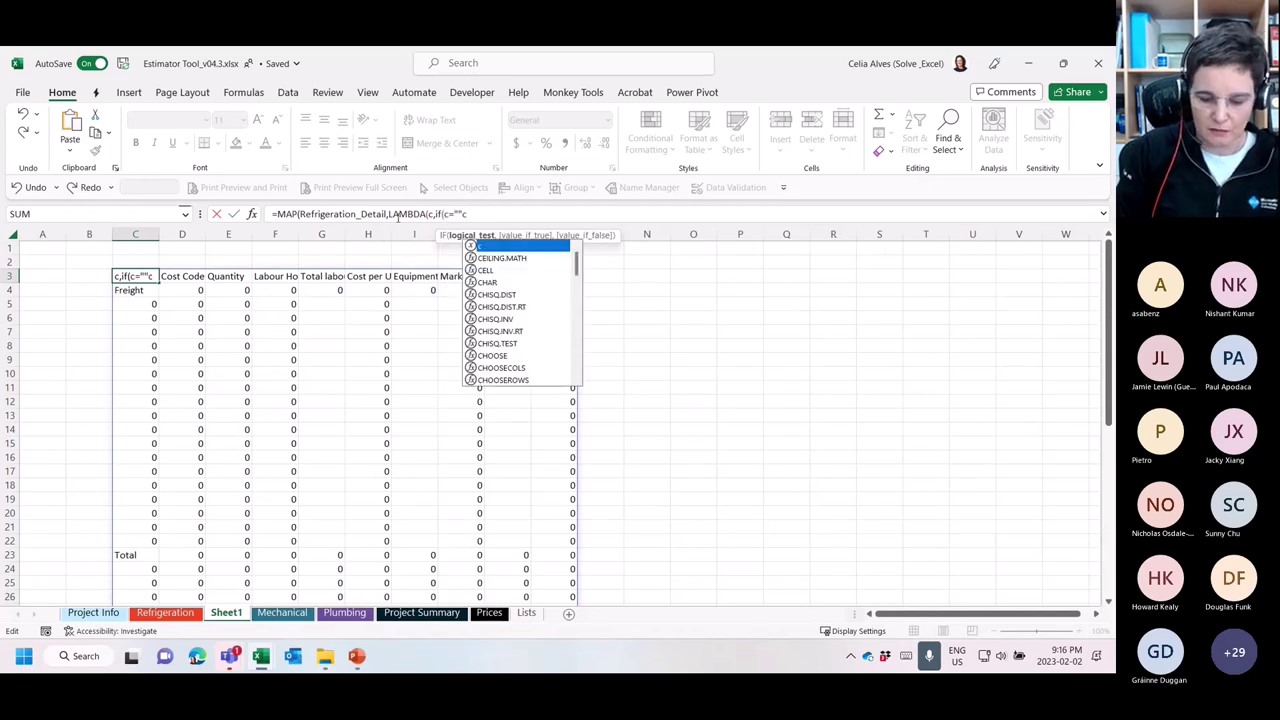
pyautogui.press('BackSpace')
pyautogui.write(',"",')
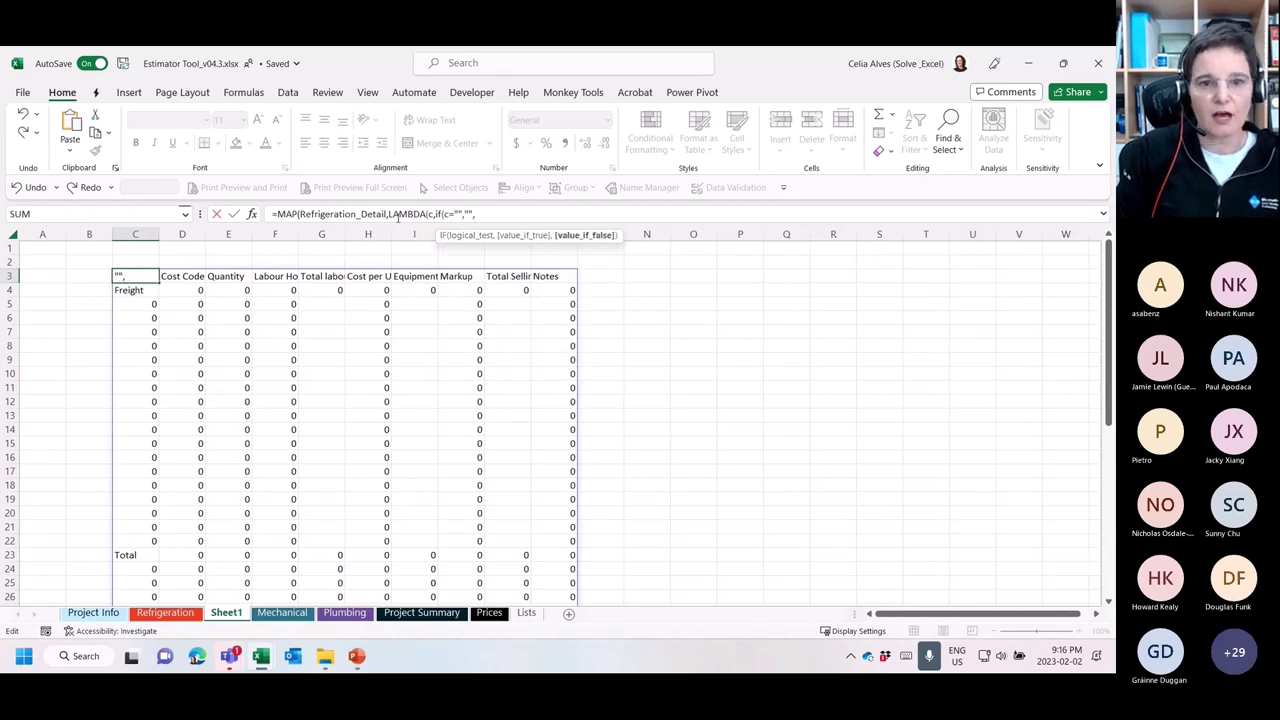
pyautogui.write('c')
pyautogui.press('BackSpace')
pyautogui.write('c')
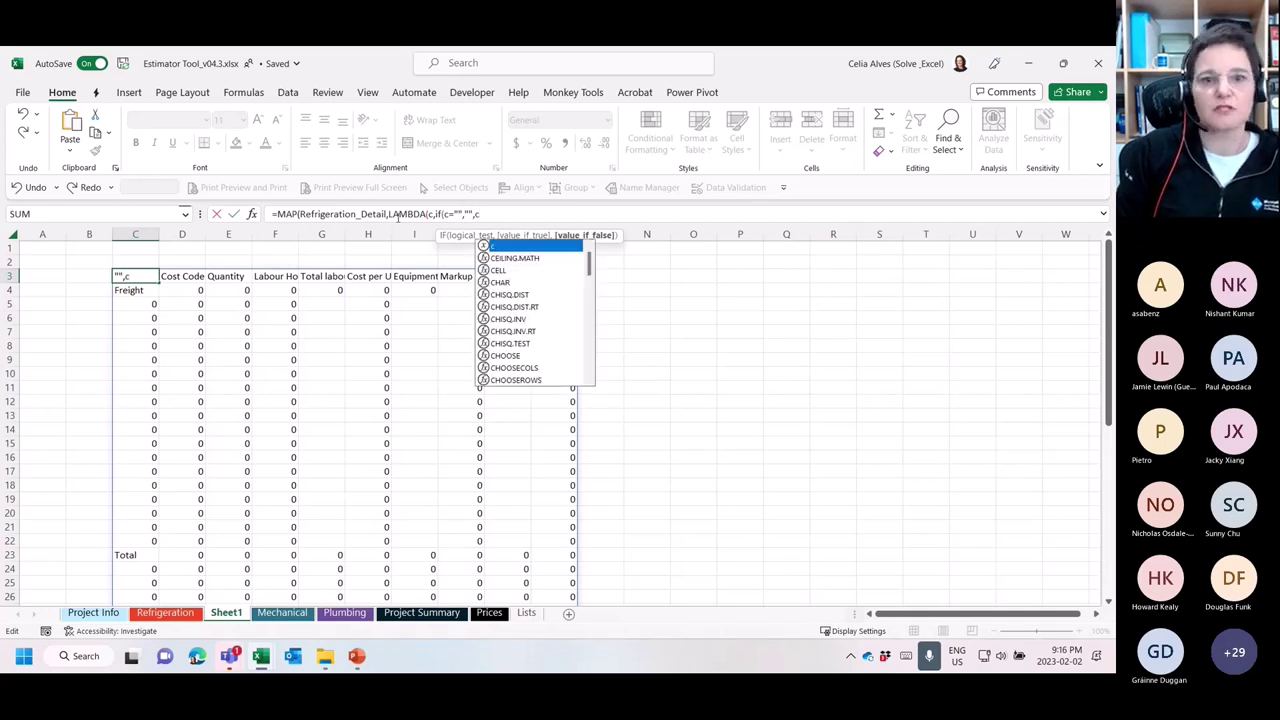
pyautogui.write('))')
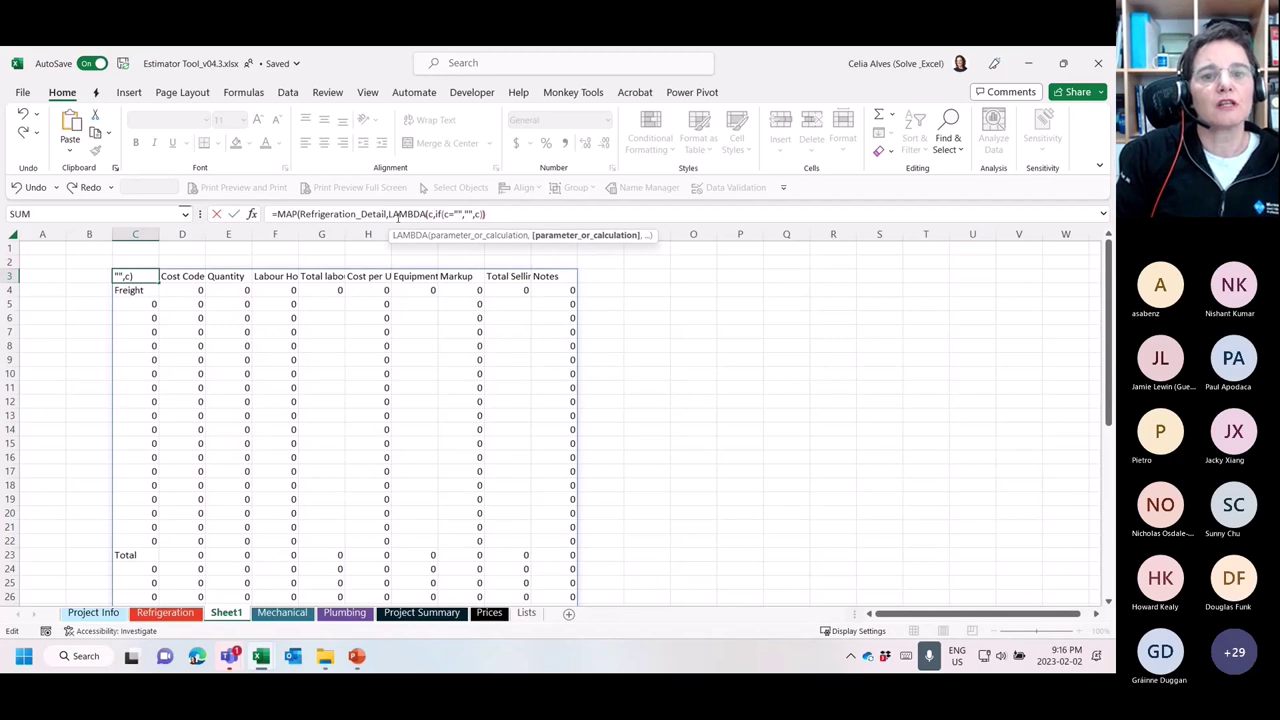
pyautogui.write('))')
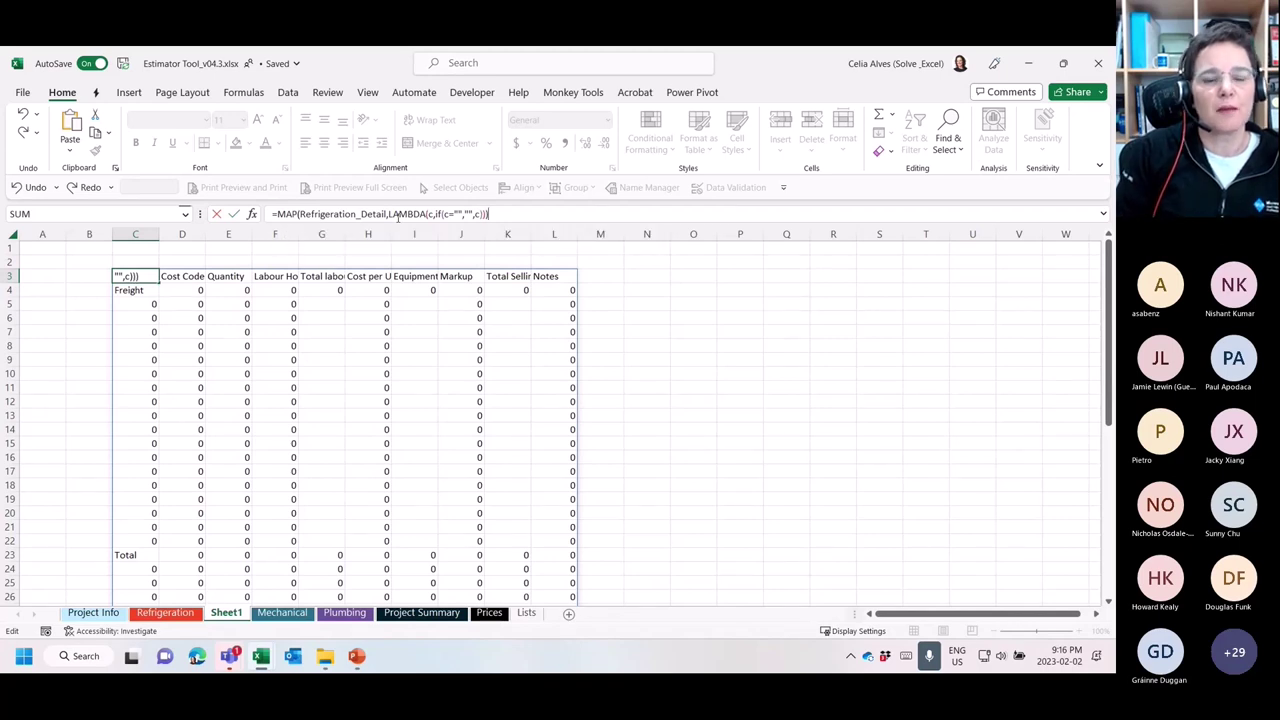
pyautogui.press('Return')
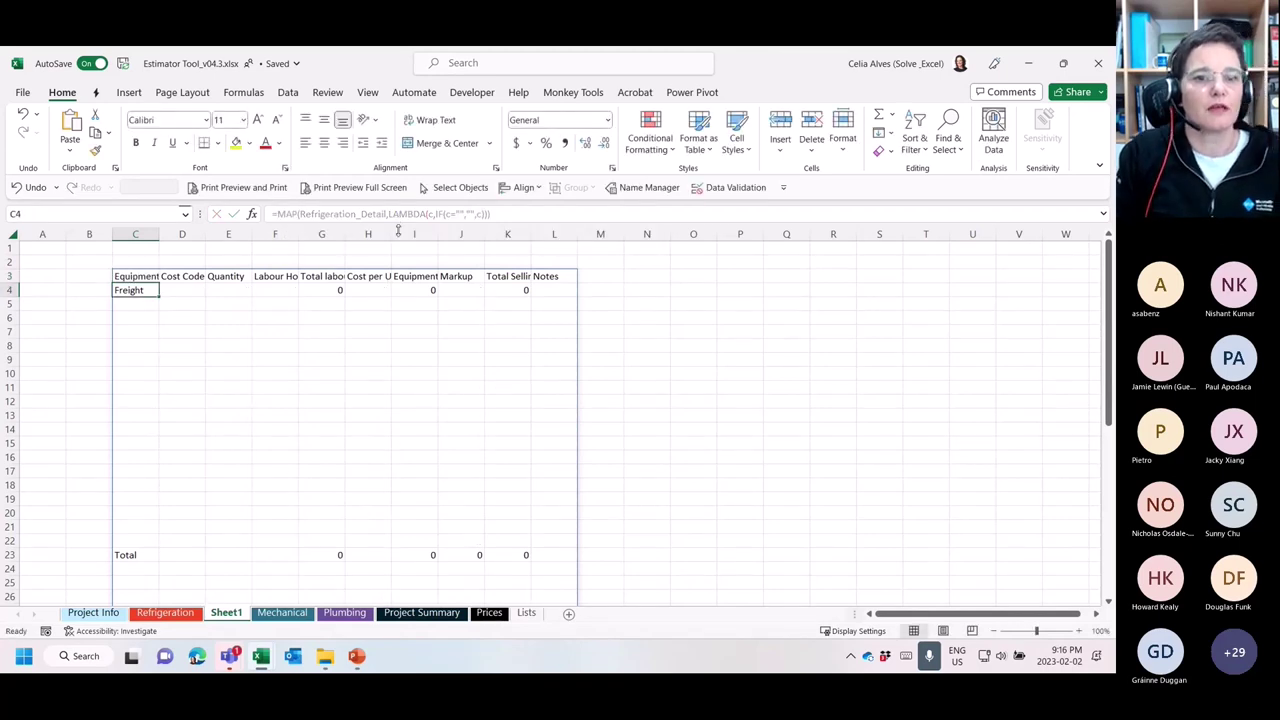
pyautogui.scroll(-12, 290, 358)
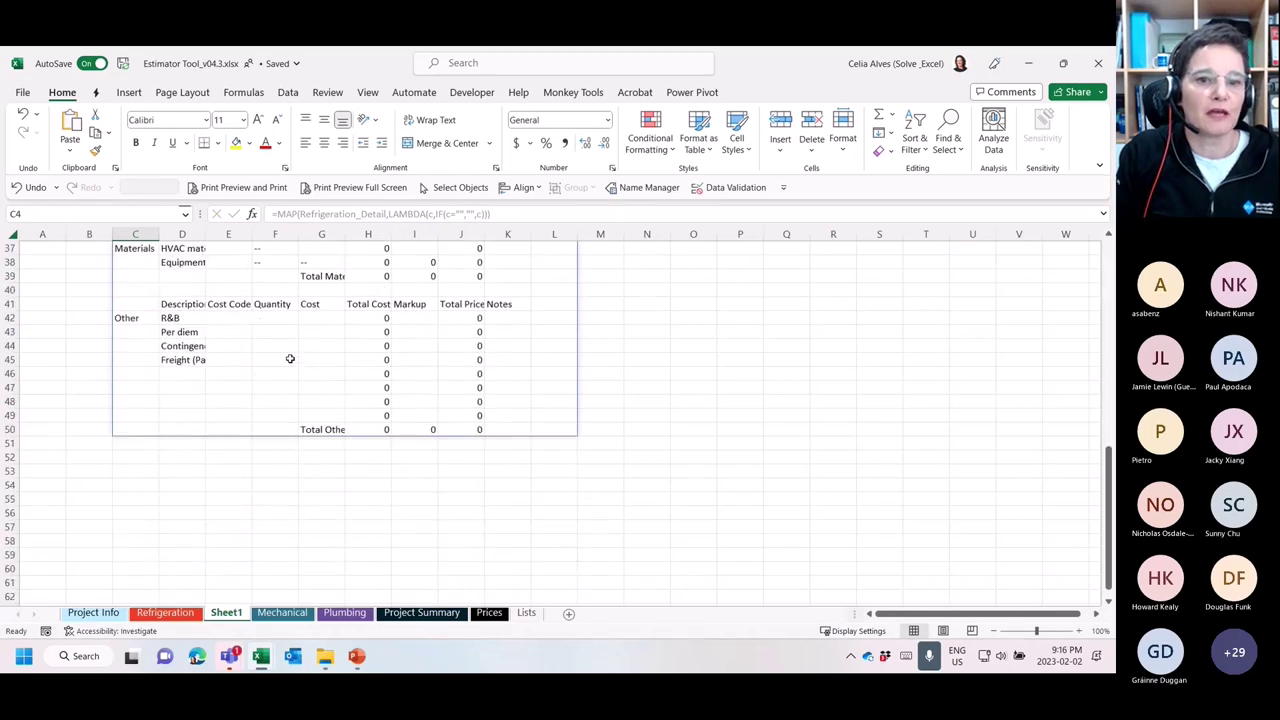
pyautogui.scroll(3, 290, 358)
pyautogui.scroll(9, 290, 358)
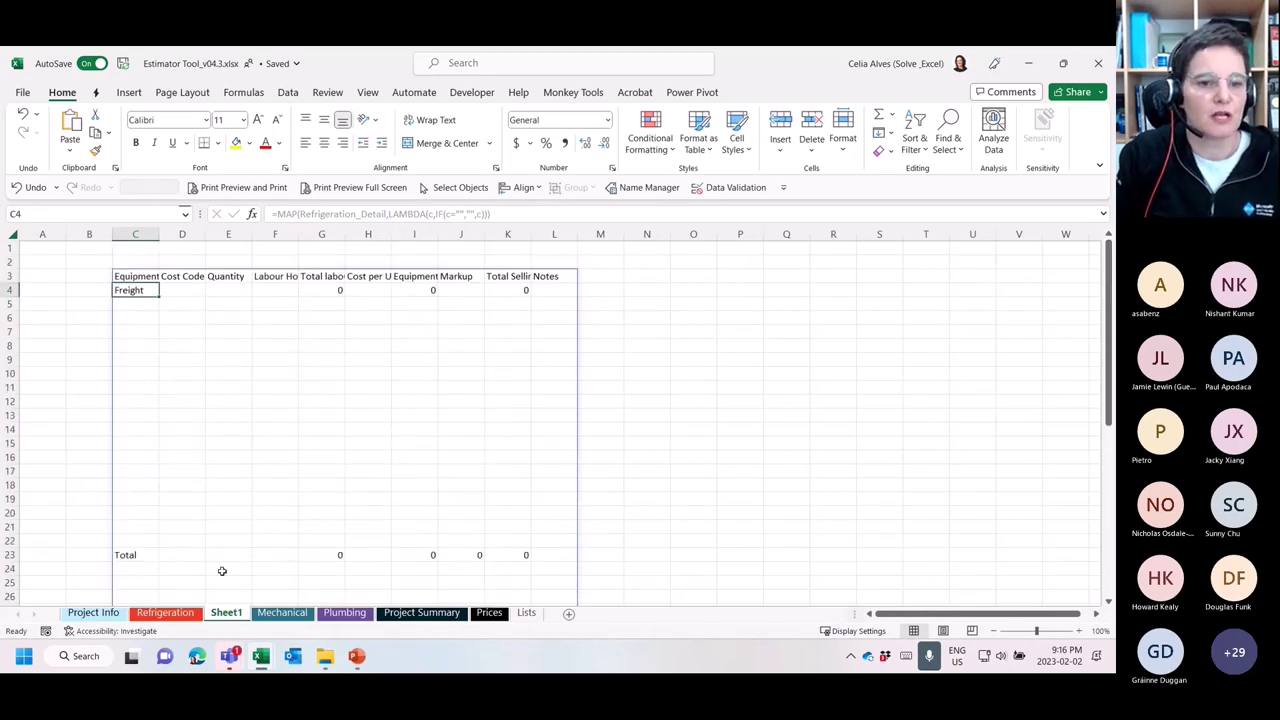
# Try to select the block from the Equipment header in D59 through the Other table on the Refrigeration sheet manually
pyautogui.click(165, 613)
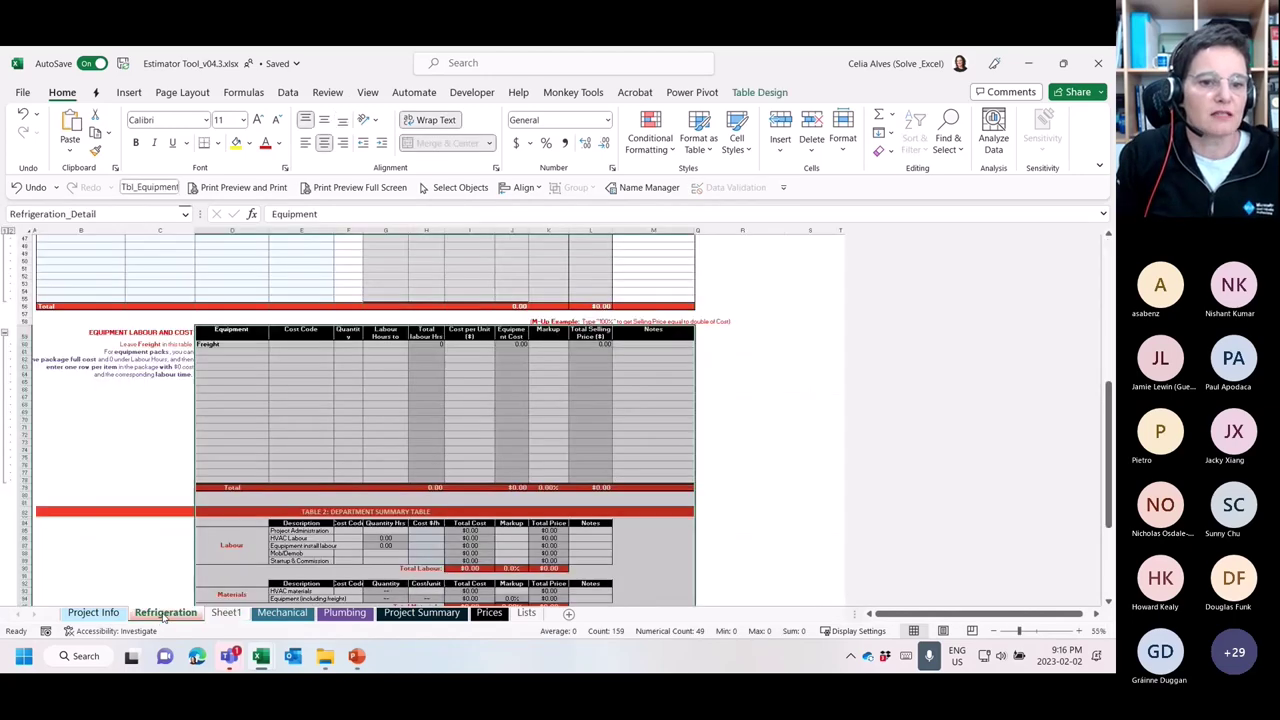
pyautogui.click(225, 332)
pyautogui.moveTo(388, 433); pyautogui.dragTo(637, 569)
pyautogui.moveTo(696, 527); pyautogui.dragTo(696, 520)
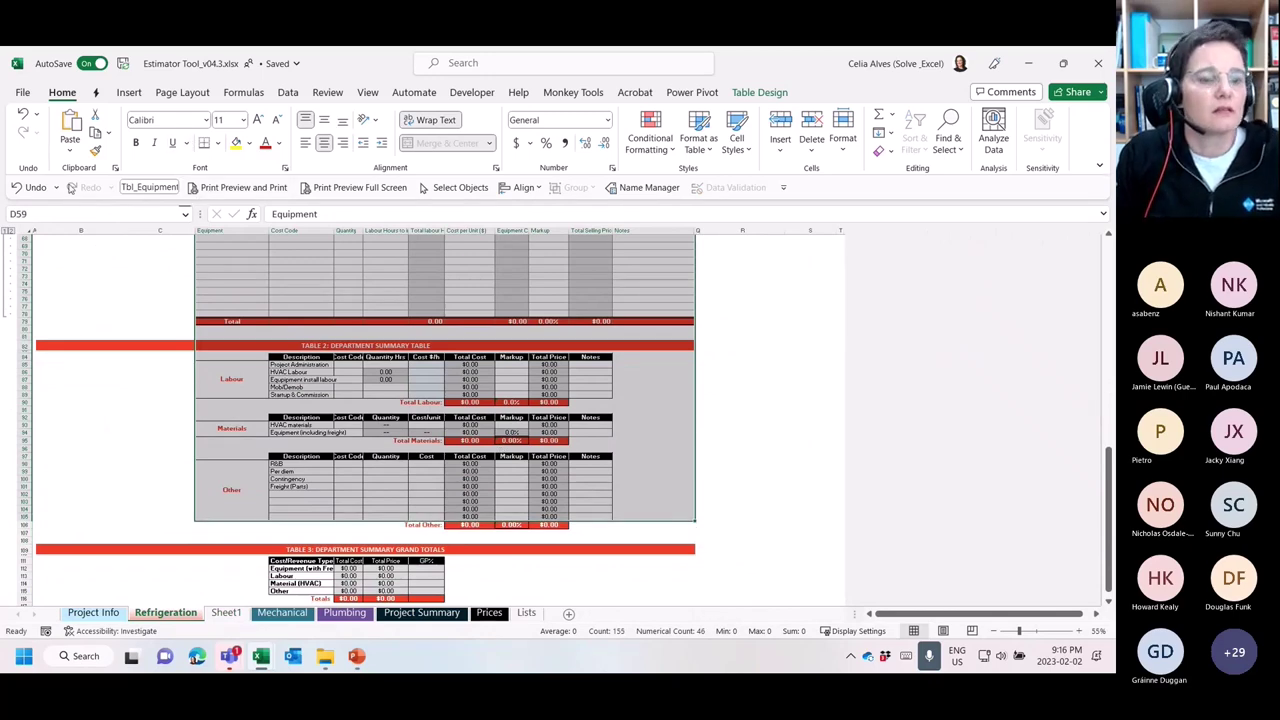
pyautogui.scroll(15, 186, 276)
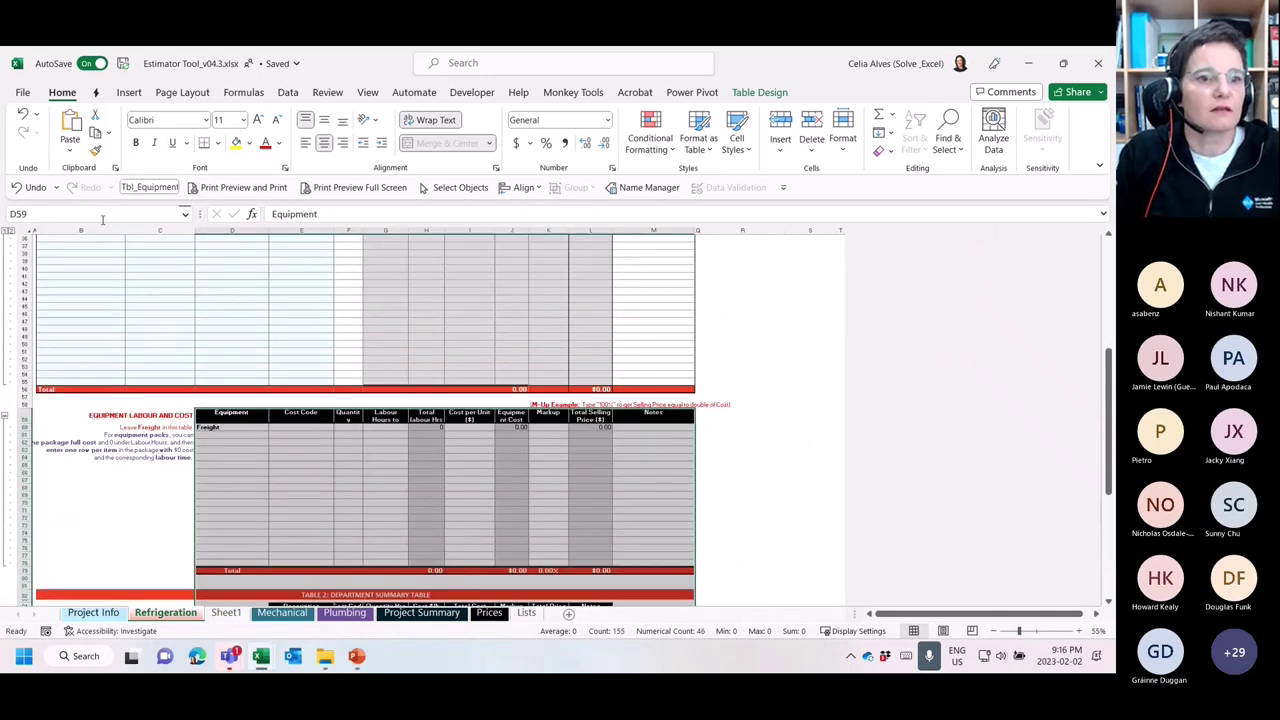
pyautogui.scroll(6, 53, 207)
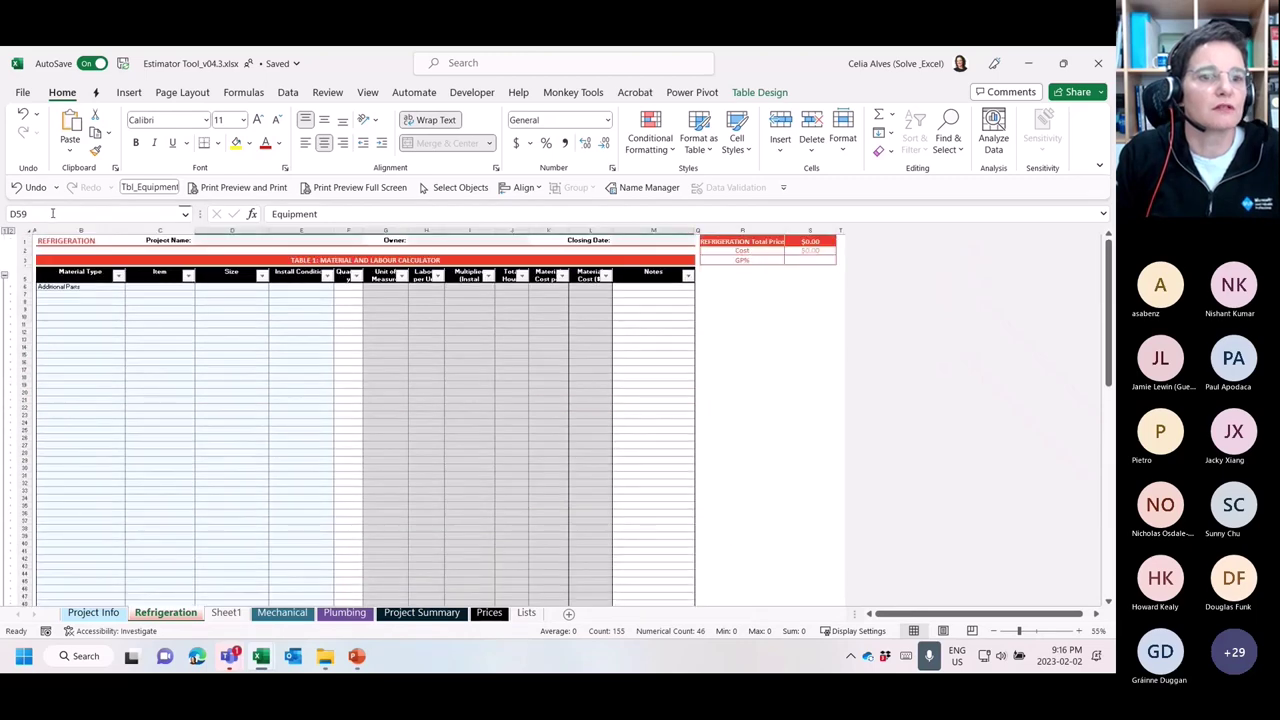
pyautogui.click(53, 213)
pyautogui.click(157, 211)
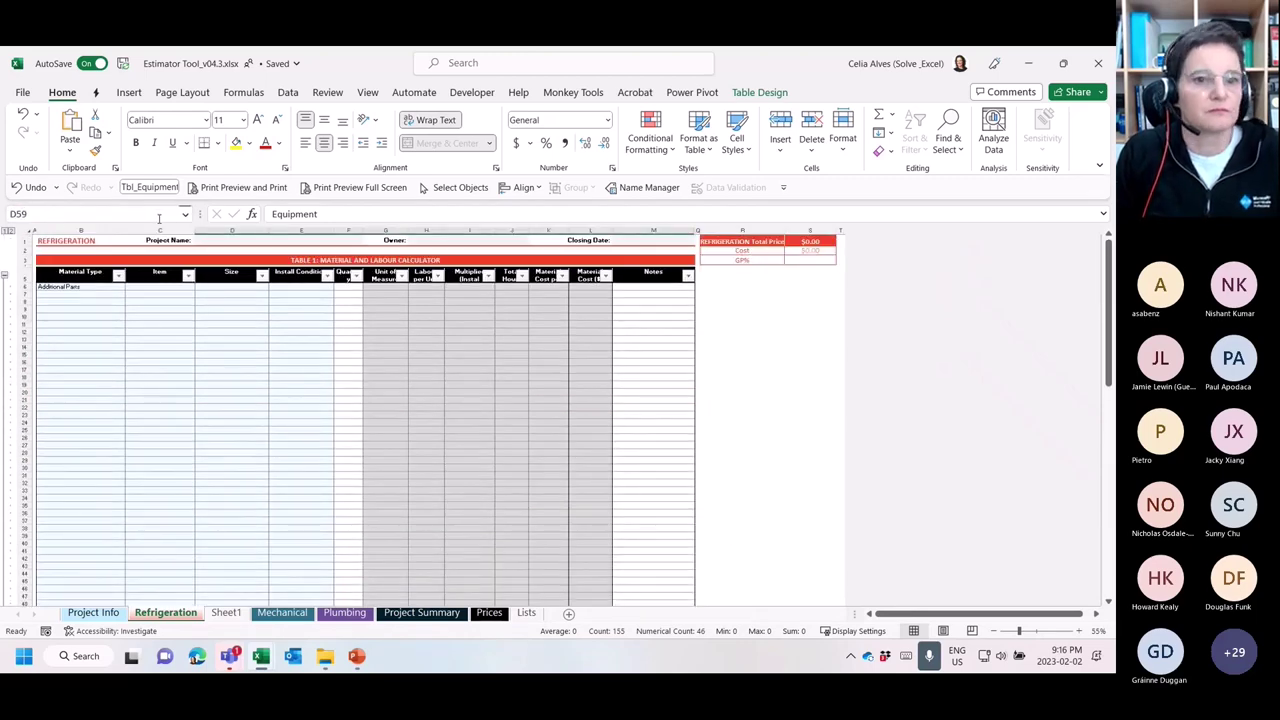
# Select the Refrigeration_Detail named range on the Refrigeration sheet and copy it
pyautogui.click(184, 215)
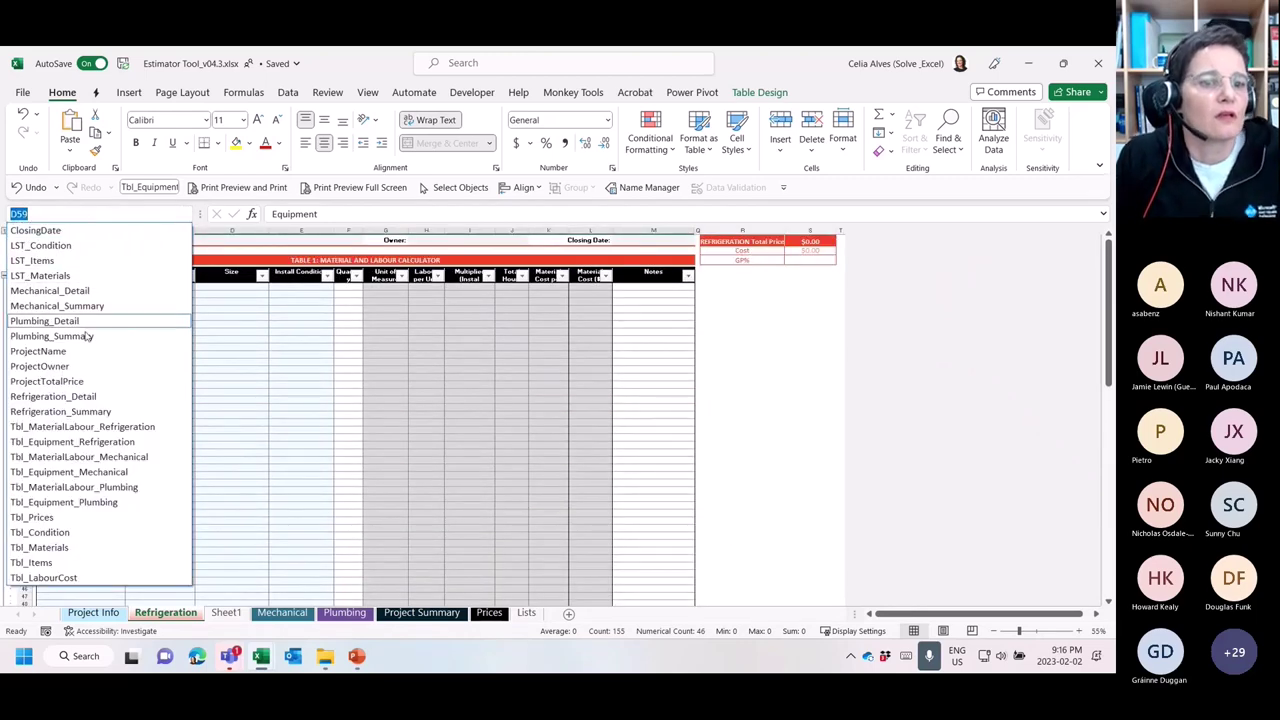
pyautogui.click(55, 396)
pyautogui.hotkey('ctrl', 'c')
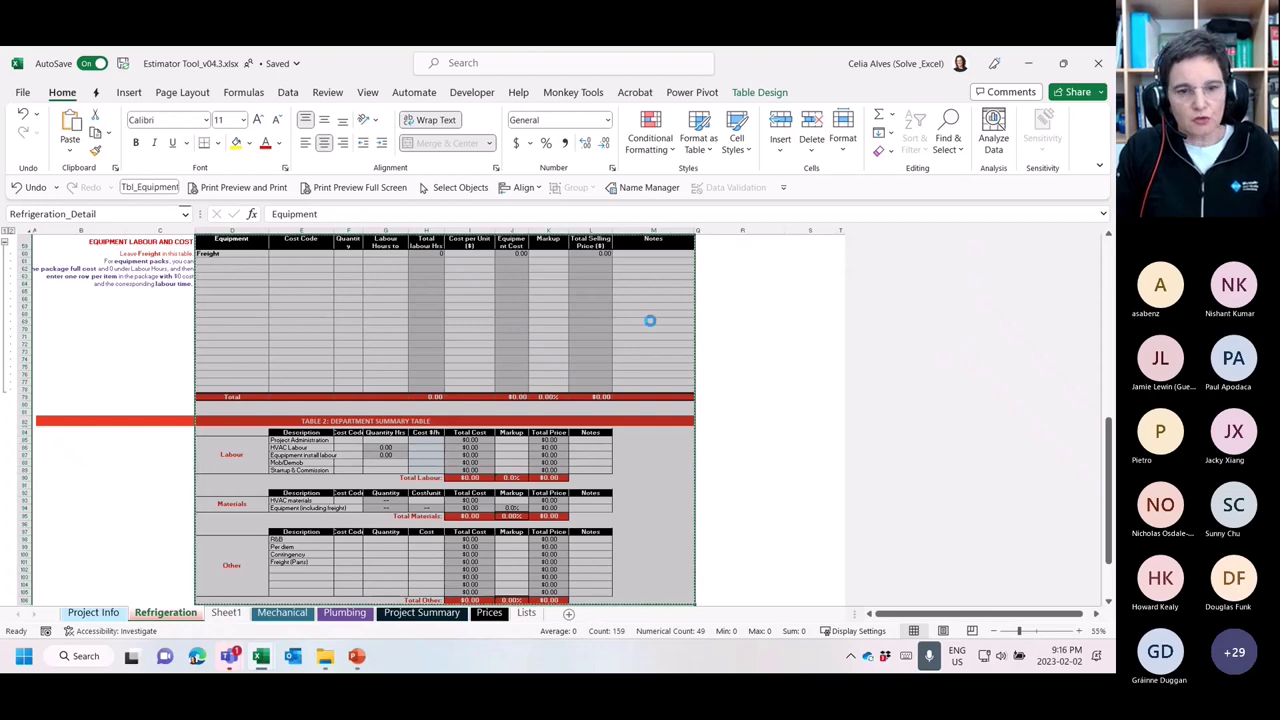
# Paste only the copied range's formatting onto the MAP formula's spill range starting at C3 on Sheet1 and look over the result
pyautogui.click(226, 613)
pyautogui.click(142, 278)
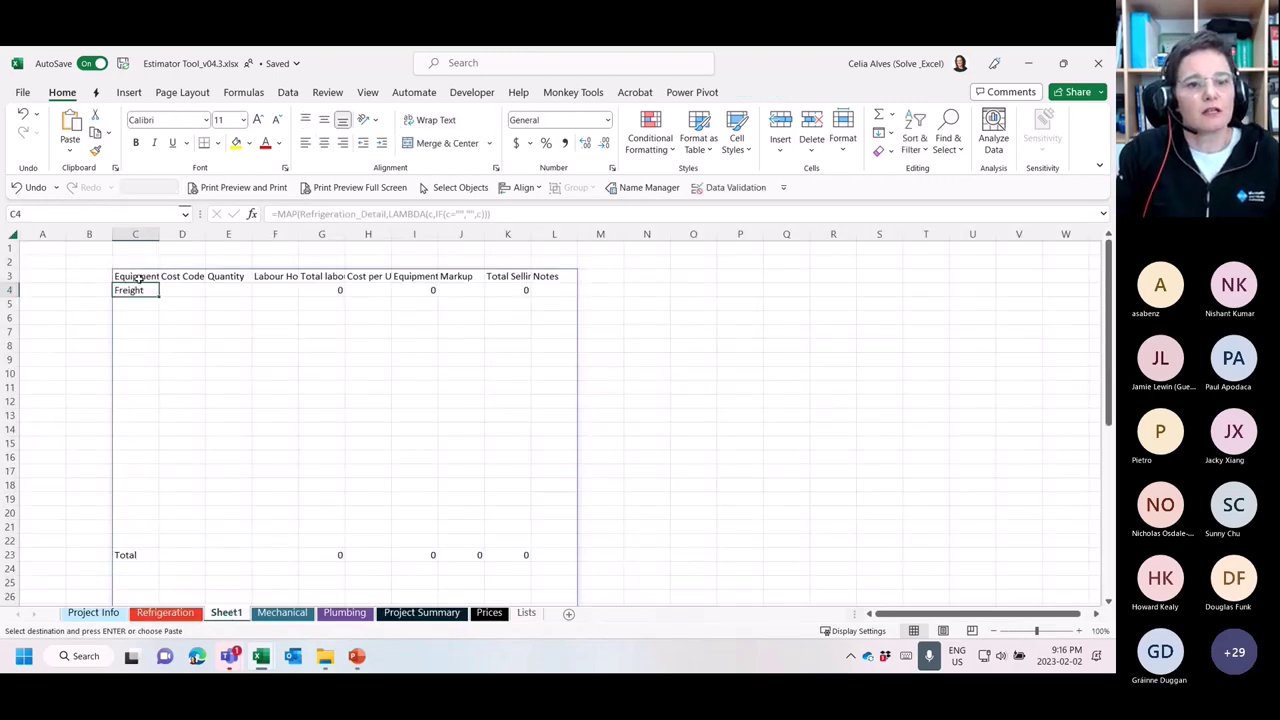
pyautogui.rightClick(142, 280)
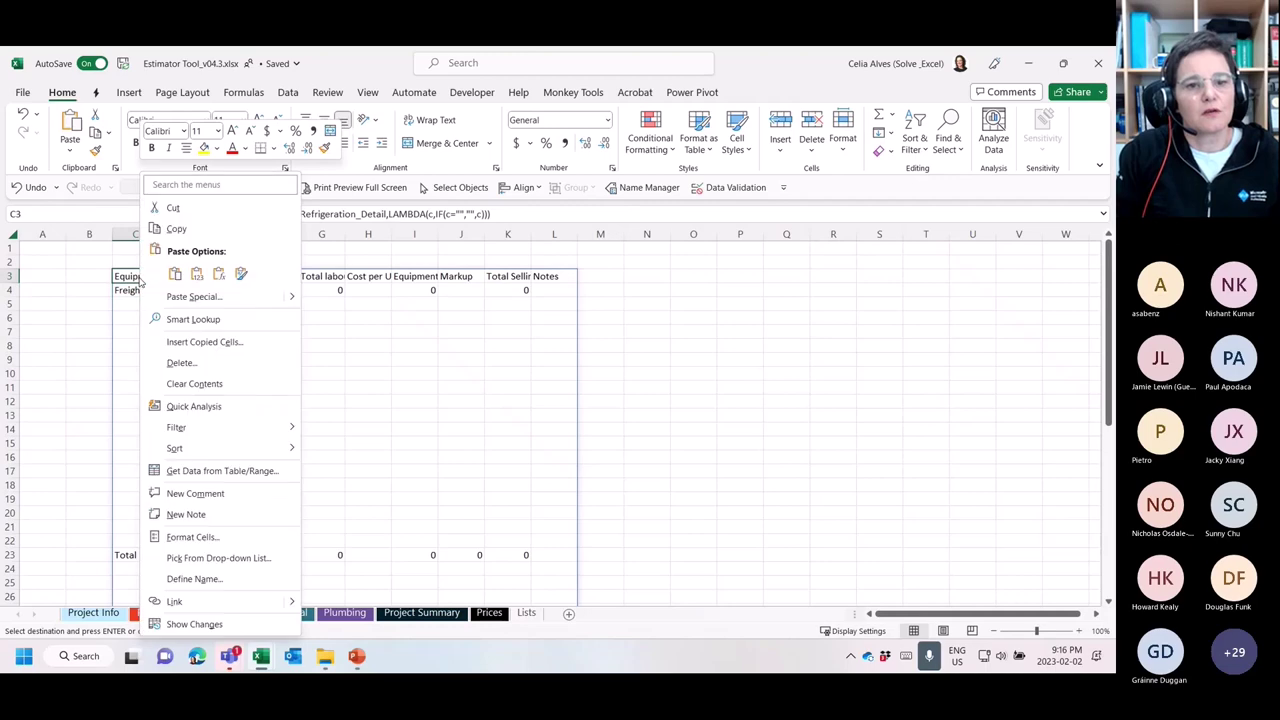
pyautogui.click(240, 274)
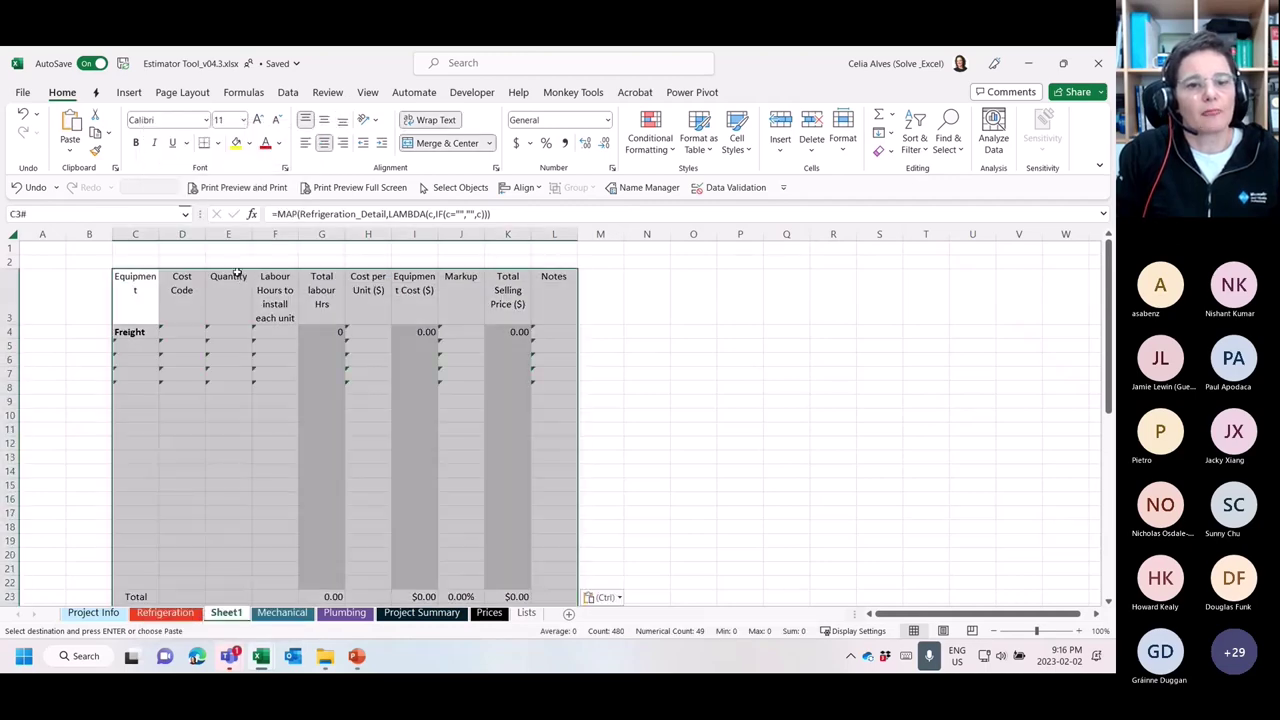
pyautogui.scroll(-4, 440, 335)
pyautogui.scroll(-10, 452, 337)
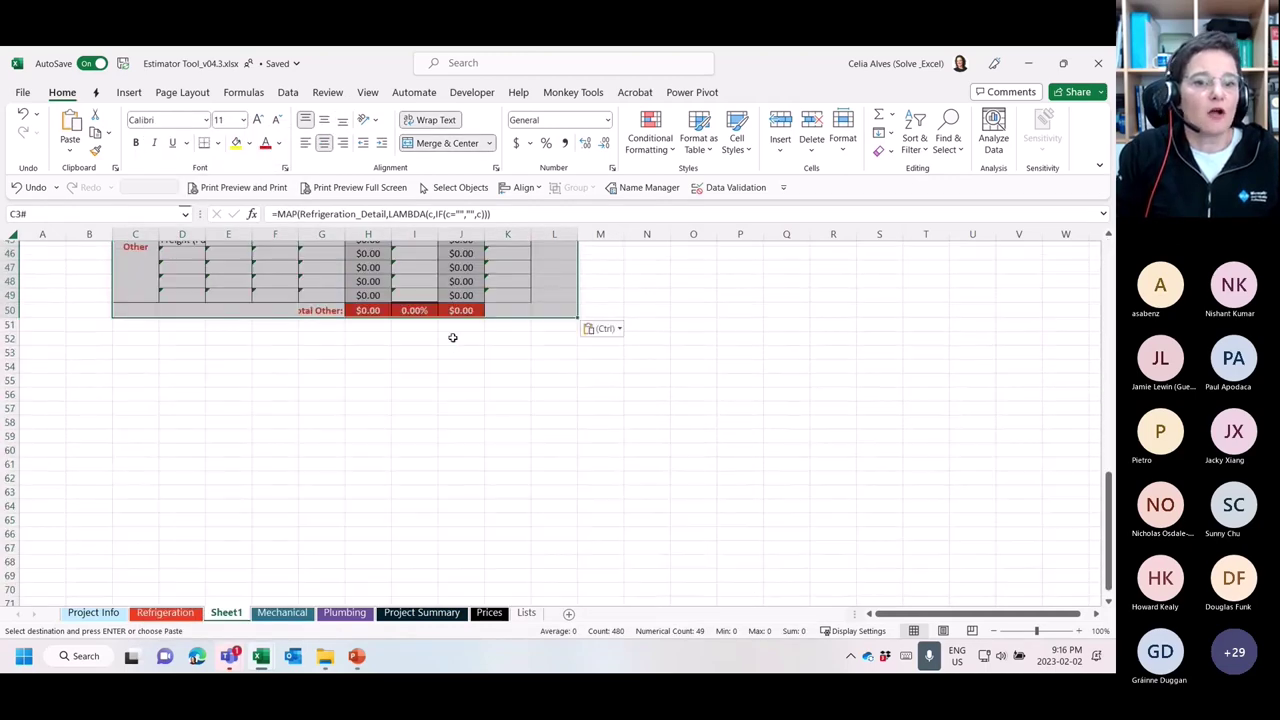
pyautogui.scroll(7, 452, 337)
pyautogui.scroll(7, 452, 337)
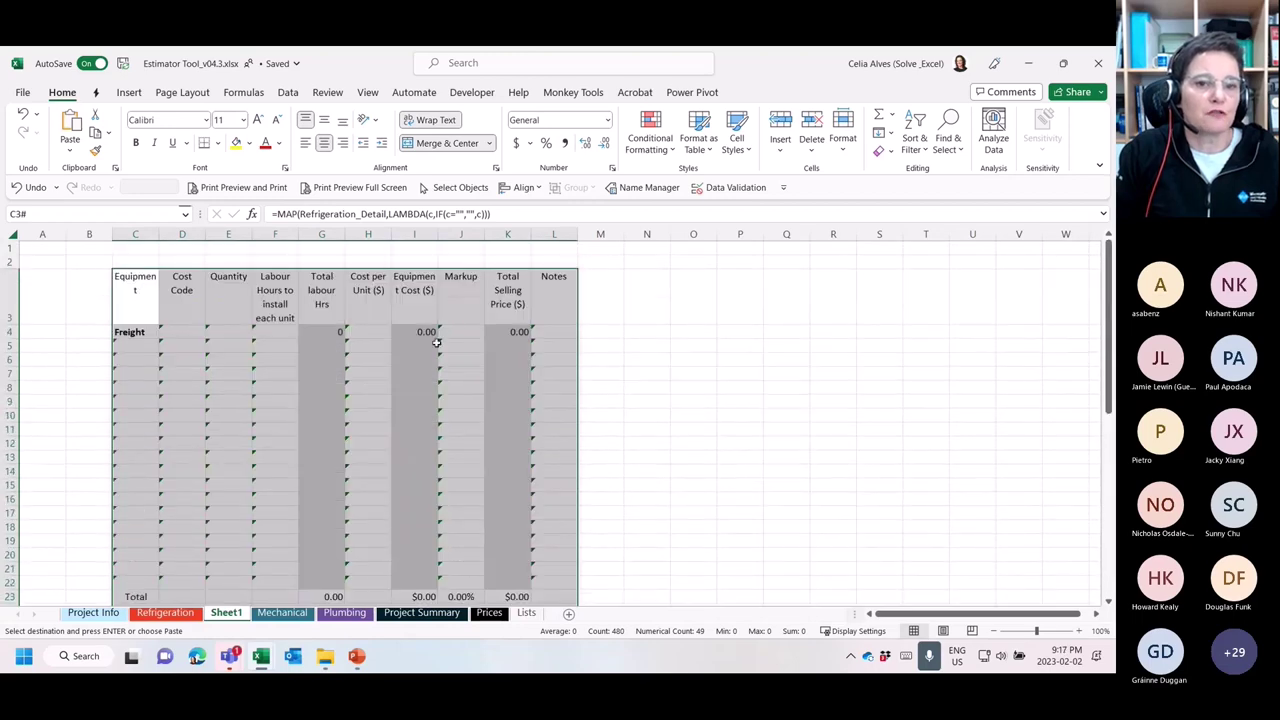
pyautogui.scroll(-1, 340, 341)
pyautogui.scroll(1, 338, 341)
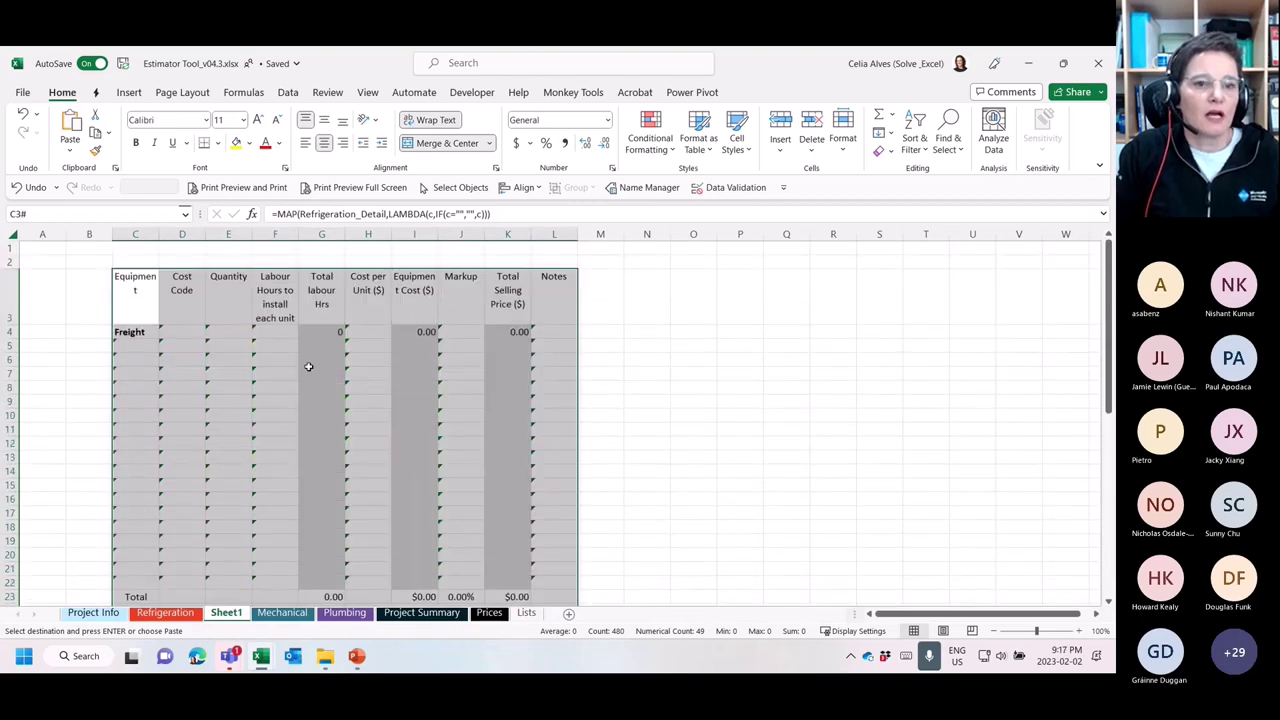
# Copy the equipment table on the Refrigeration sheet, from the Equipment header in D59 through its Total row
pyautogui.click(145, 613)
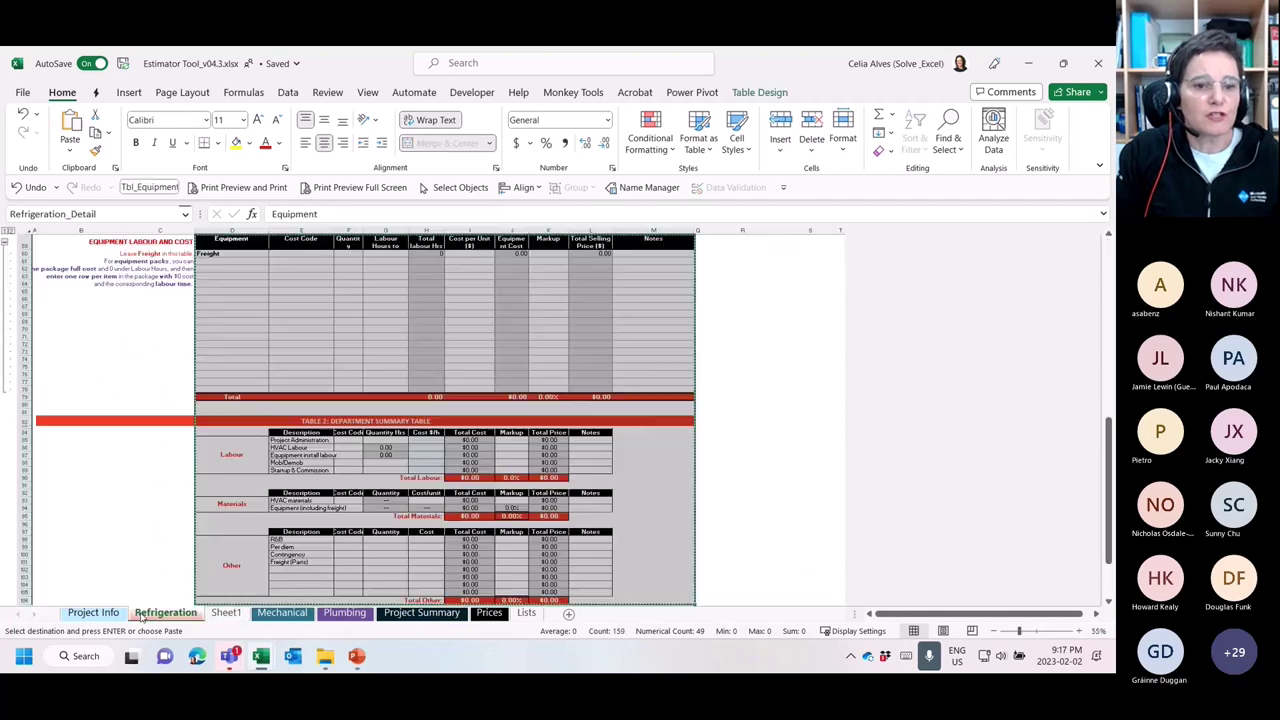
pyautogui.moveTo(231, 241); pyautogui.dragTo(652, 391)
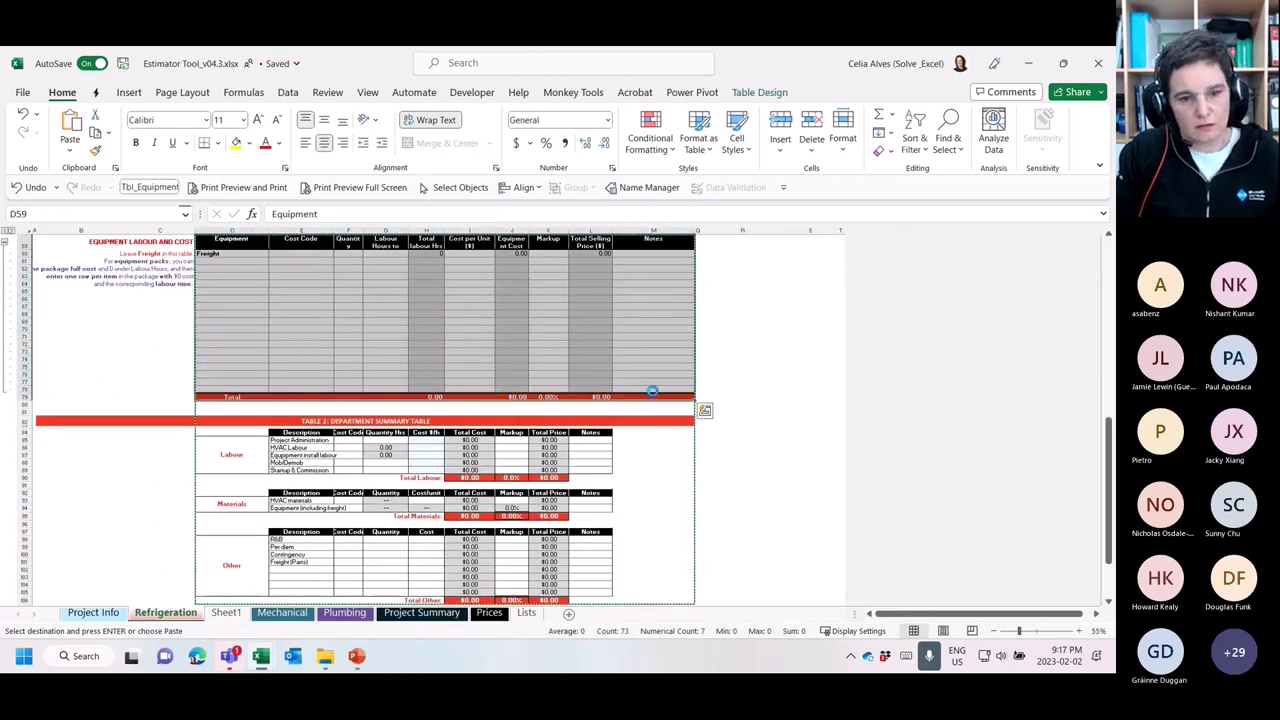
pyautogui.hotkey('ctrl', 'c')
pyautogui.click(533, 614)
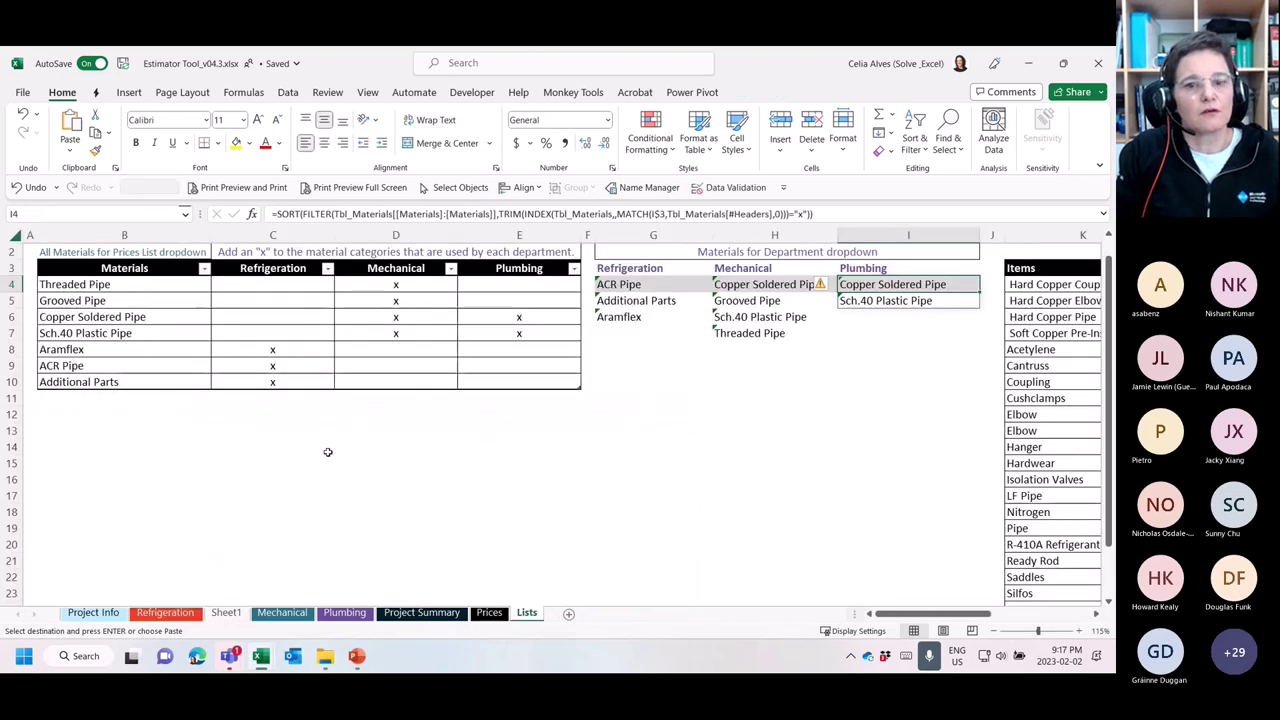
# Paste only the equipment table's formatting at C3 on Sheet1 and review the formatted spill down to the Other section
pyautogui.click(226, 612)
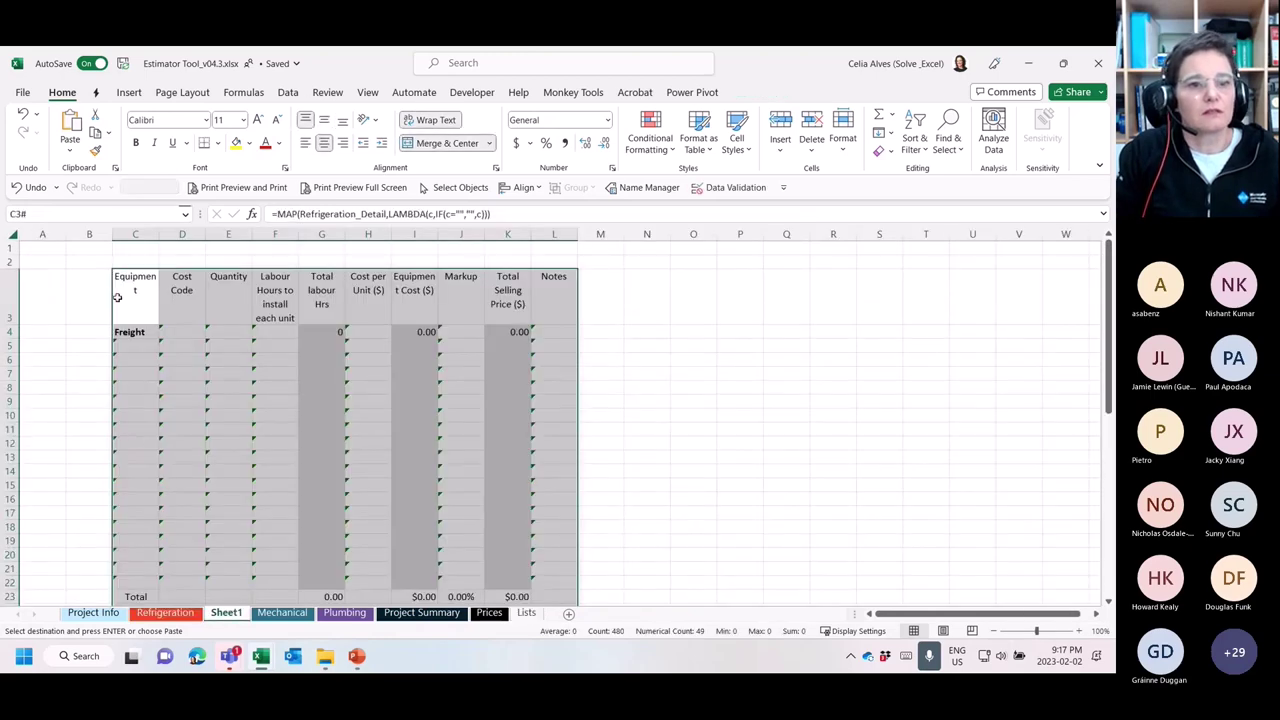
pyautogui.click(120, 293)
pyautogui.rightClick(126, 296)
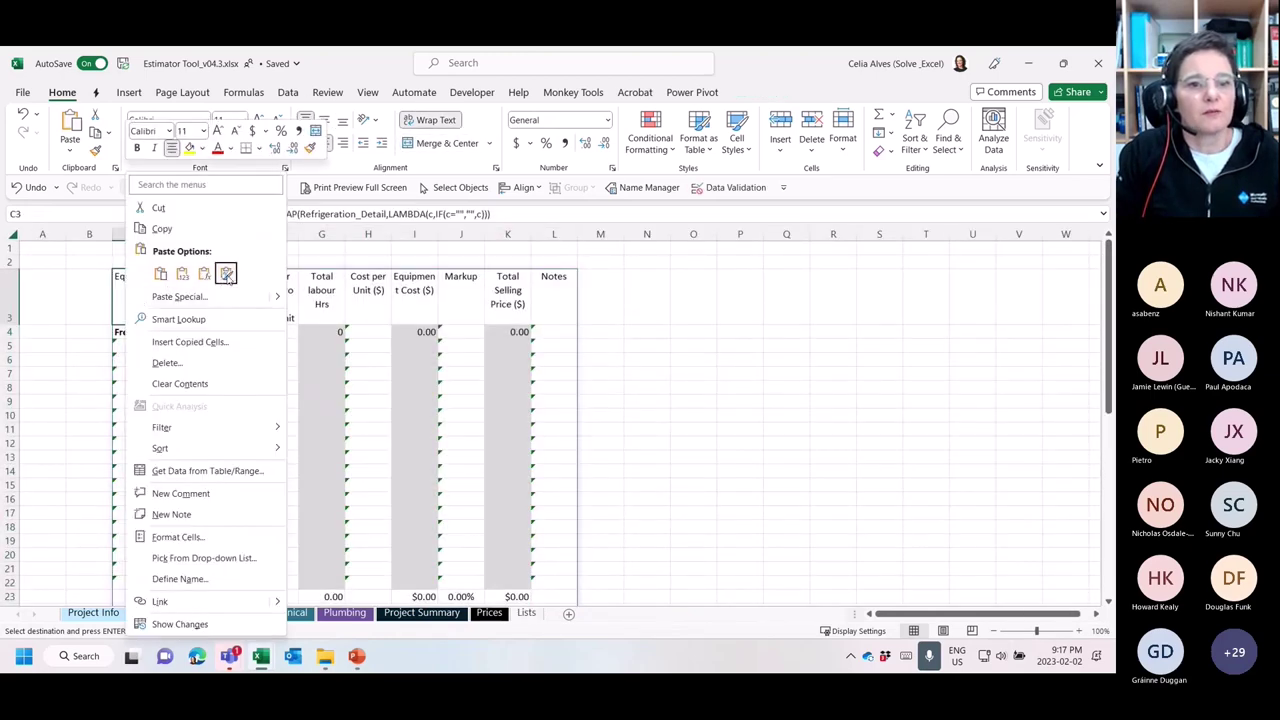
pyautogui.click(197, 279)
pyautogui.click(663, 333)
pyautogui.scroll(-11, 663, 333)
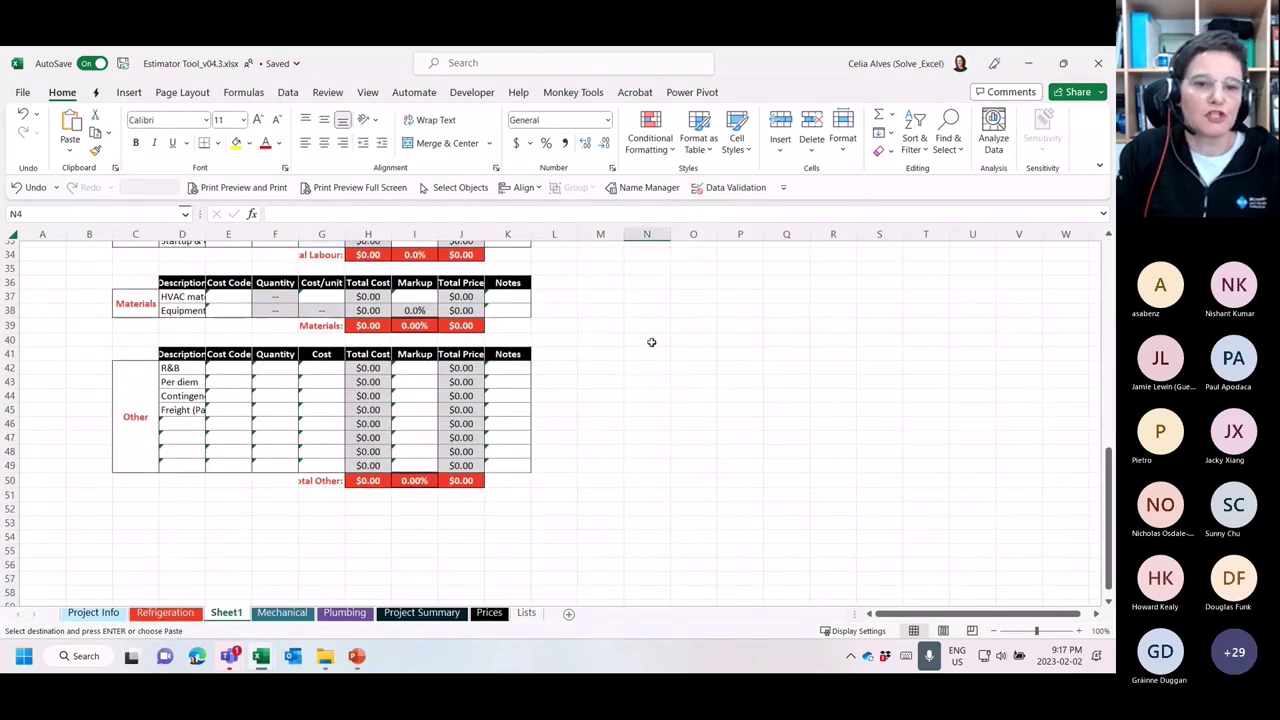
pyautogui.scroll(4, 650, 340)
pyautogui.scroll(1, 645, 346)
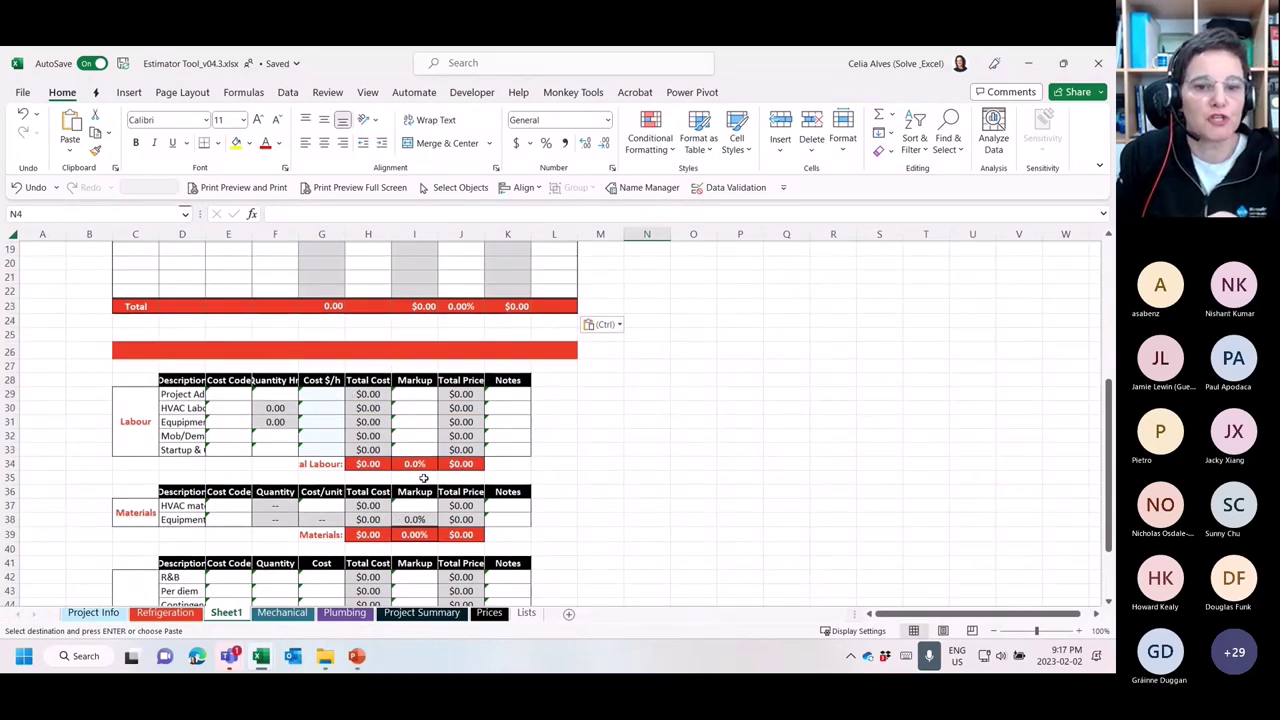
pyautogui.scroll(-5, 409, 421)
pyautogui.scroll(10, 397, 401)
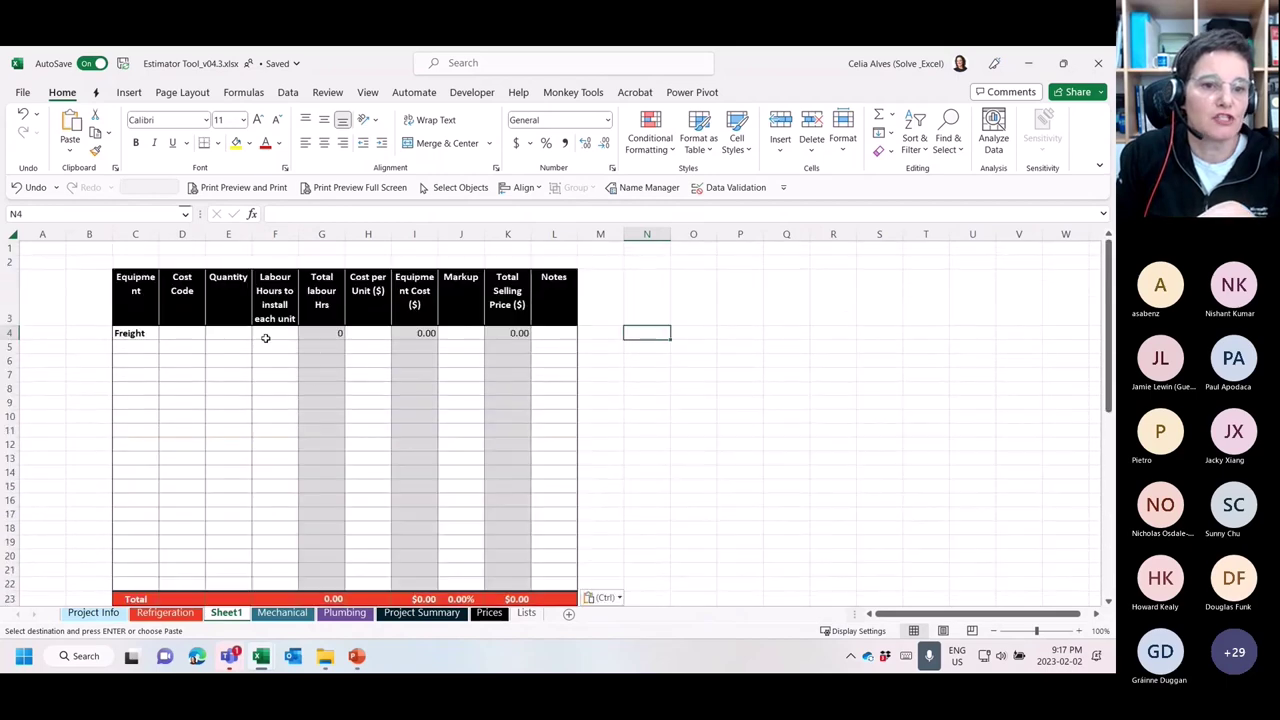
# Highlight the Refrigeration_Detail argument in the C3 formula to examine it, leaving the formula as it is
pyautogui.click(150, 290)
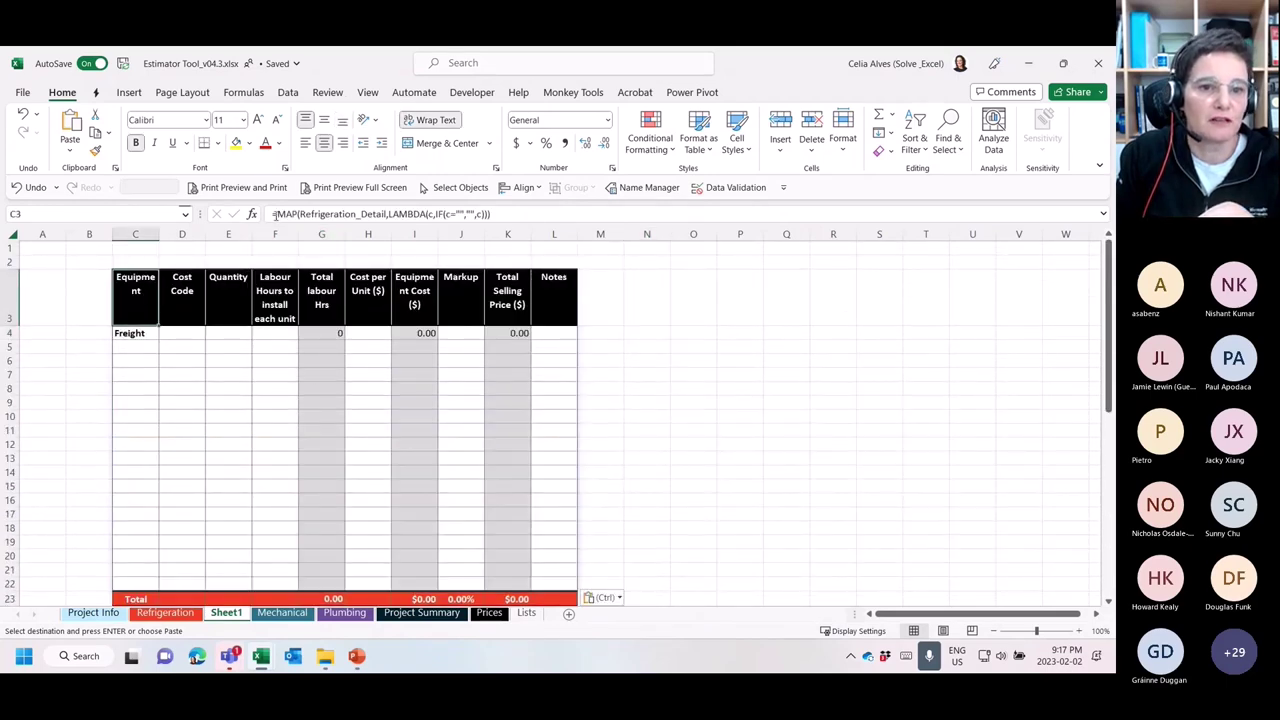
pyautogui.moveTo(299, 214); pyautogui.dragTo(389, 214)
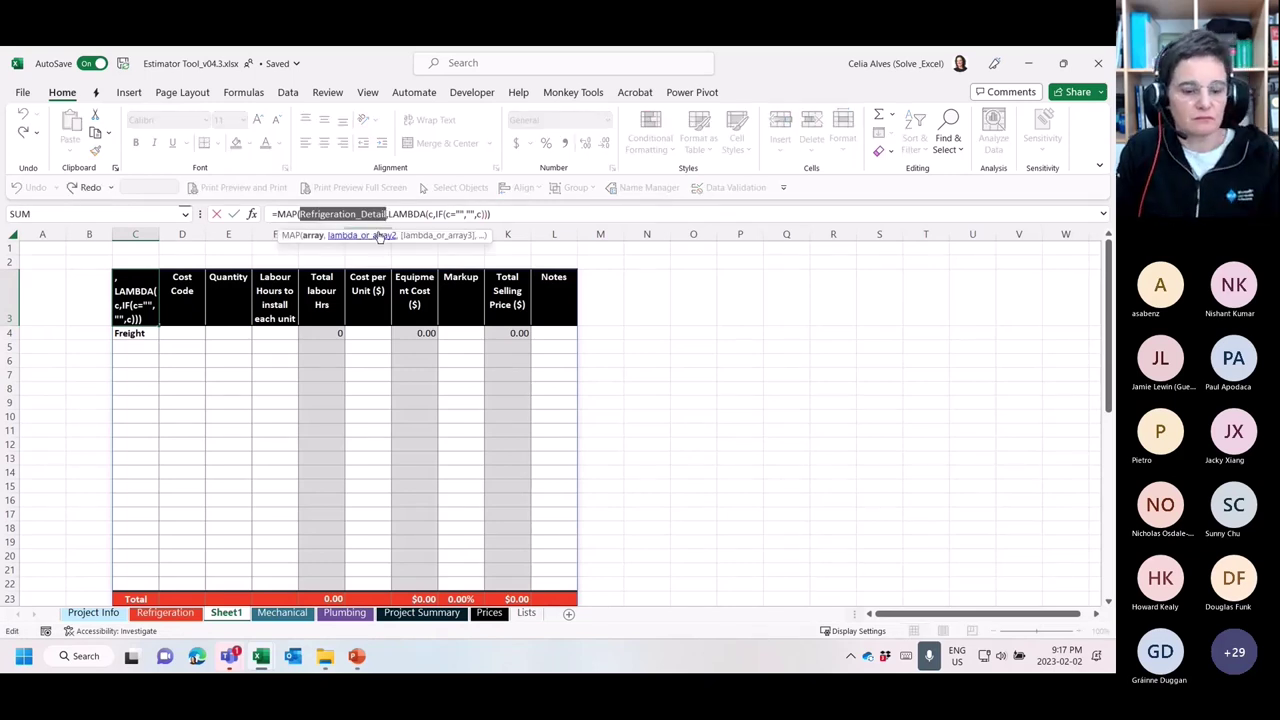
pyautogui.press('Escape')
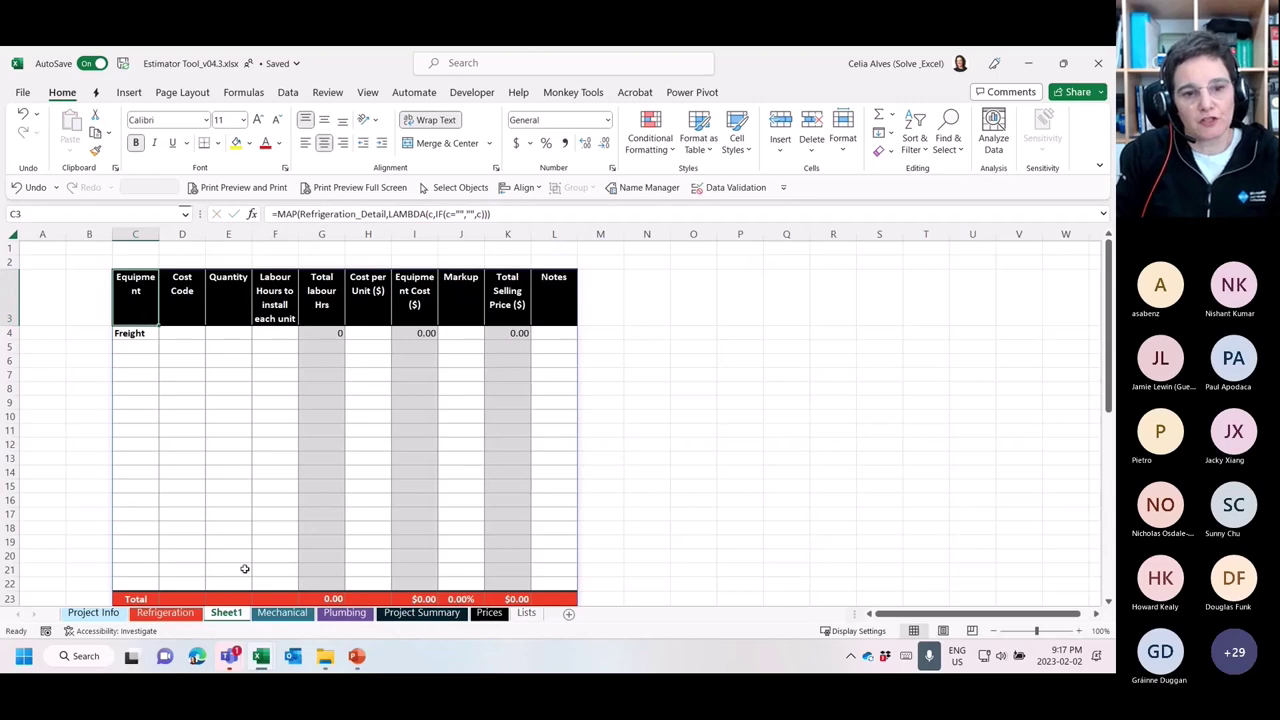
# View the Mechanical and Plumbing sheets and return to Sheet1 to look over the formatted equipment table
pyautogui.click(283, 613)
pyautogui.click(344, 613)
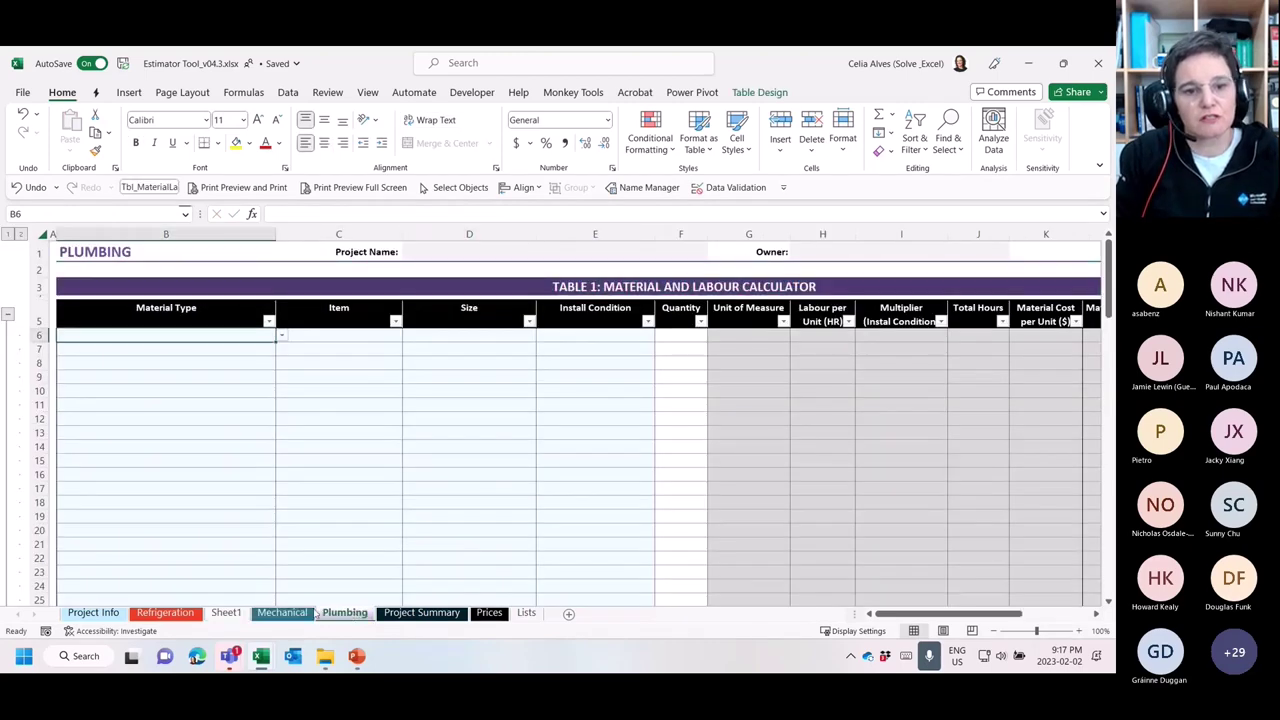
pyautogui.click(238, 614)
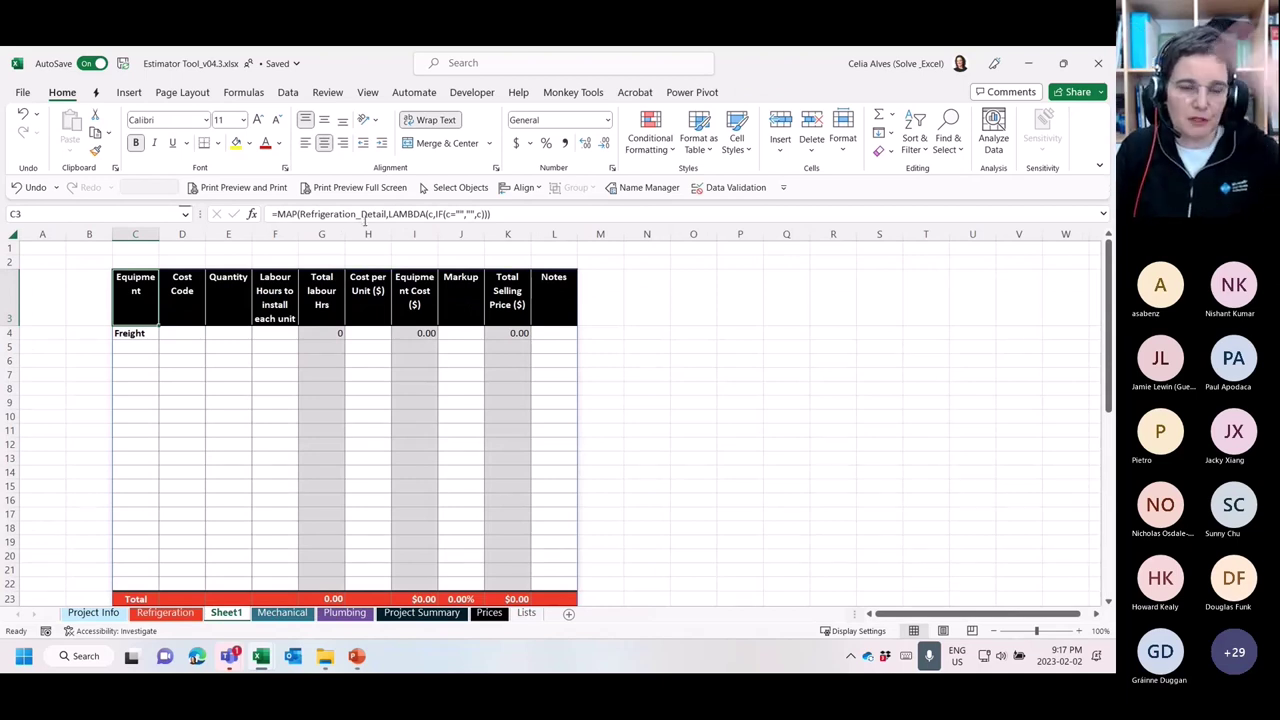
pyautogui.scroll(-2, 533, 388)
pyautogui.scroll(1, 533, 386)
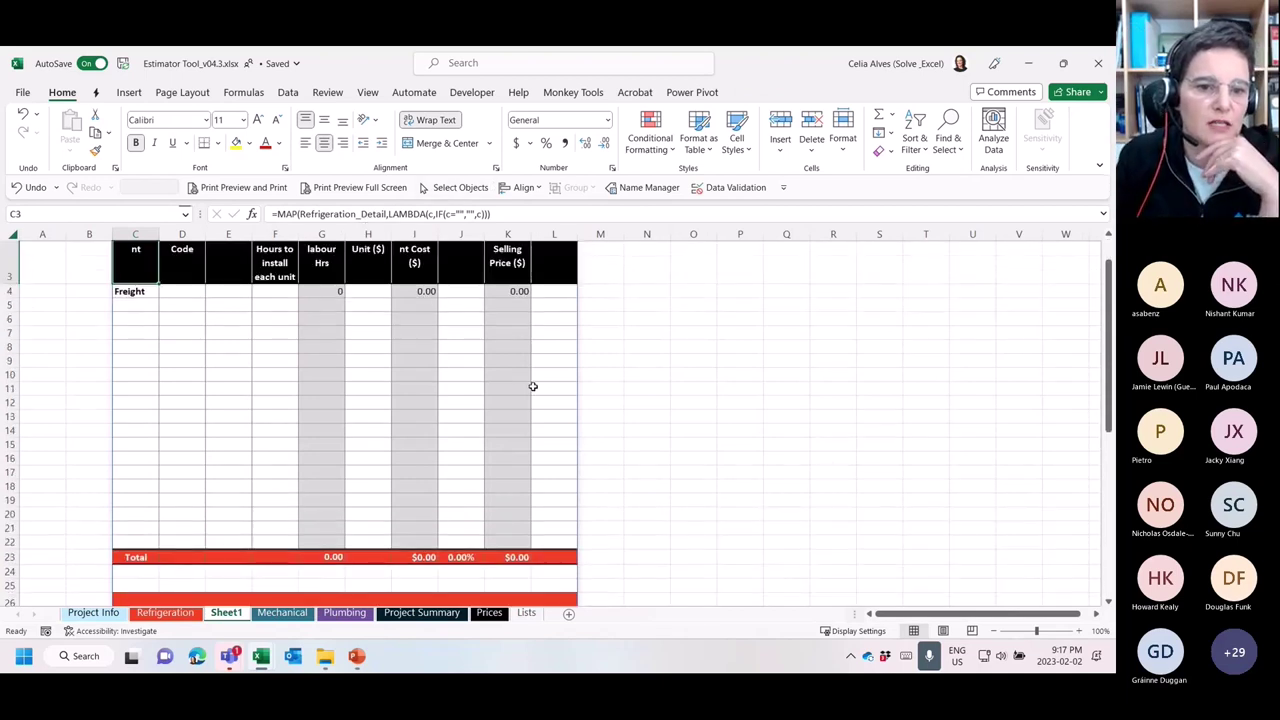
pyautogui.scroll(1, 533, 386)
# Review the equipment and department summary tables on the Refrigeration sheet and bring up the Project Summary sheet for comparison
pyautogui.click(182, 615)
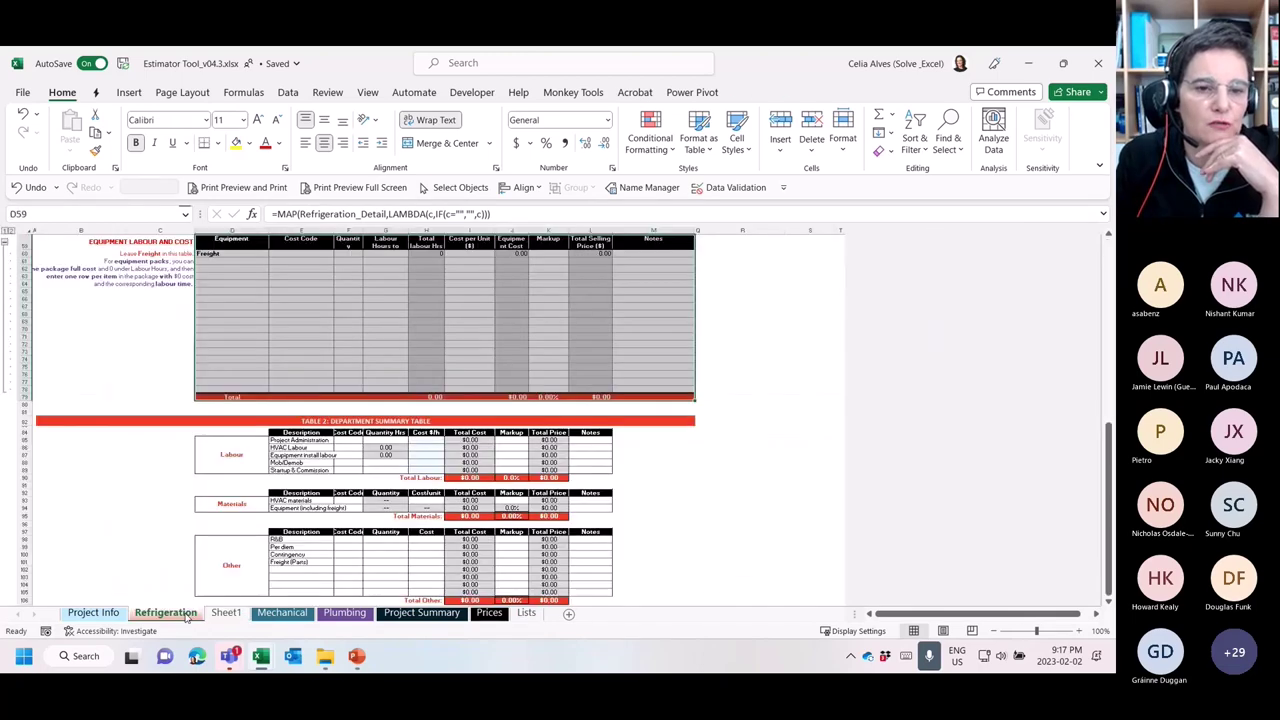
pyautogui.scroll(3, 246, 409)
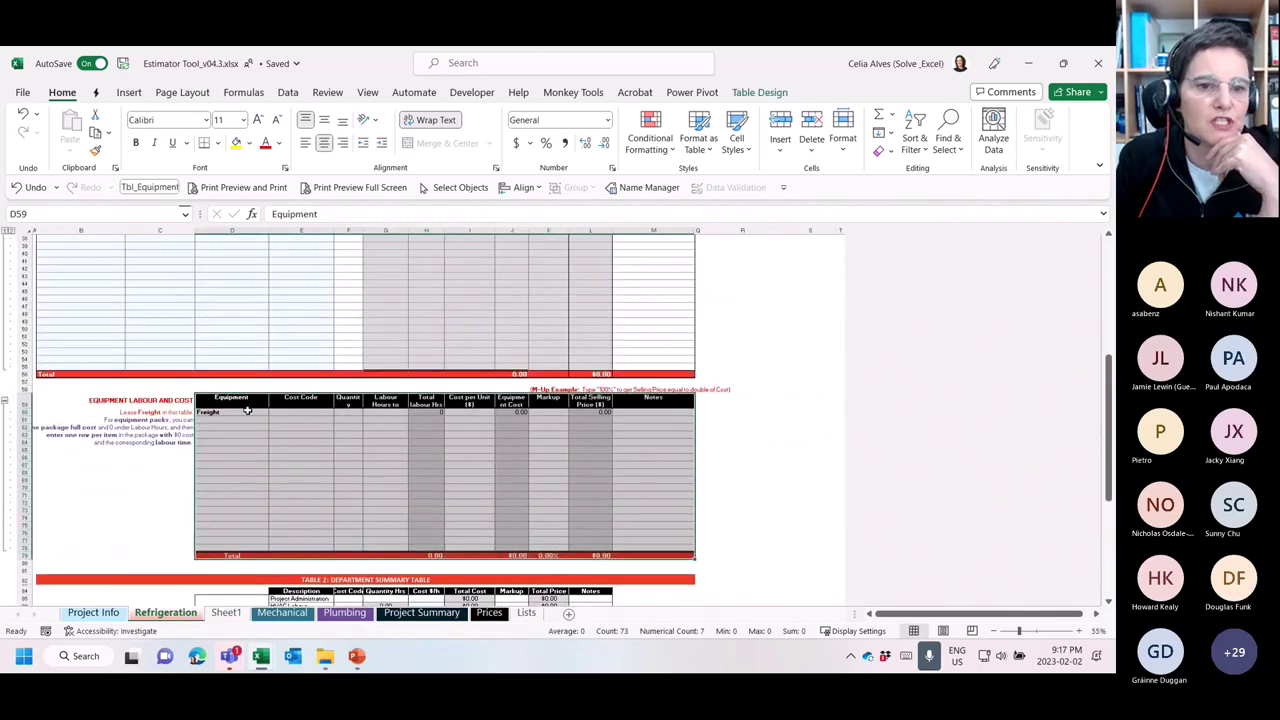
pyautogui.scroll(-10, 247, 410)
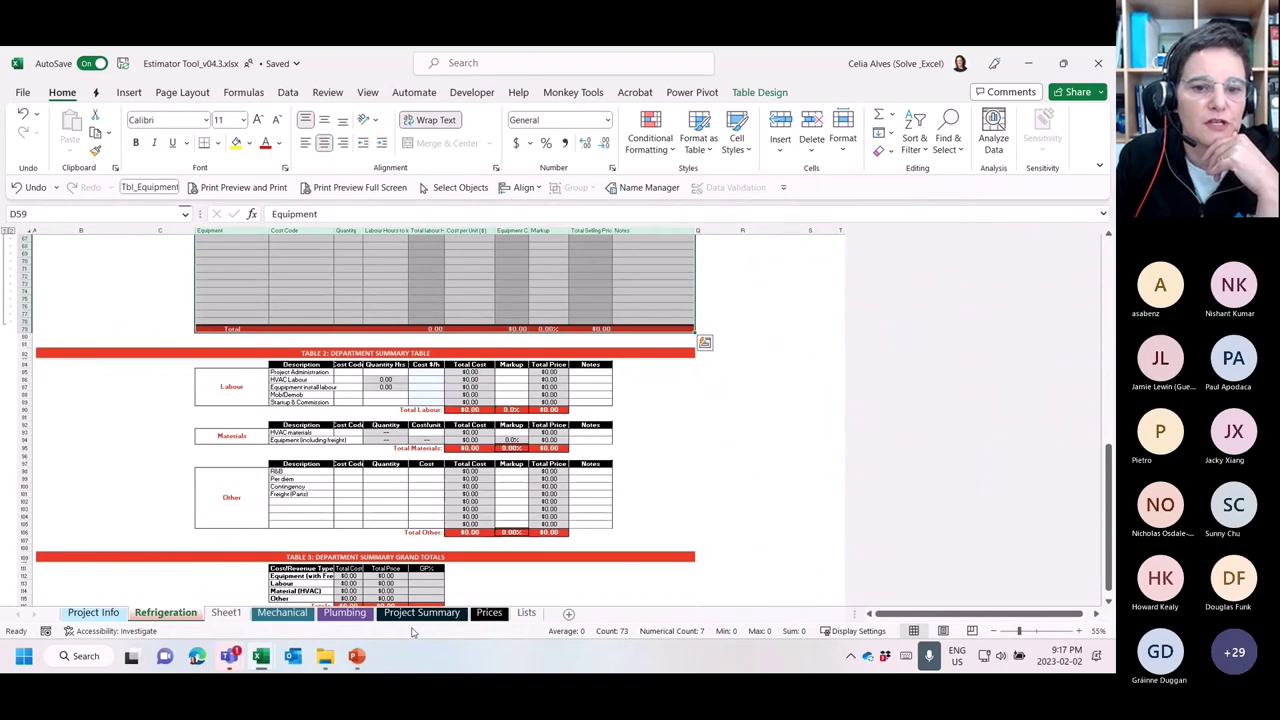
pyautogui.click(418, 613)
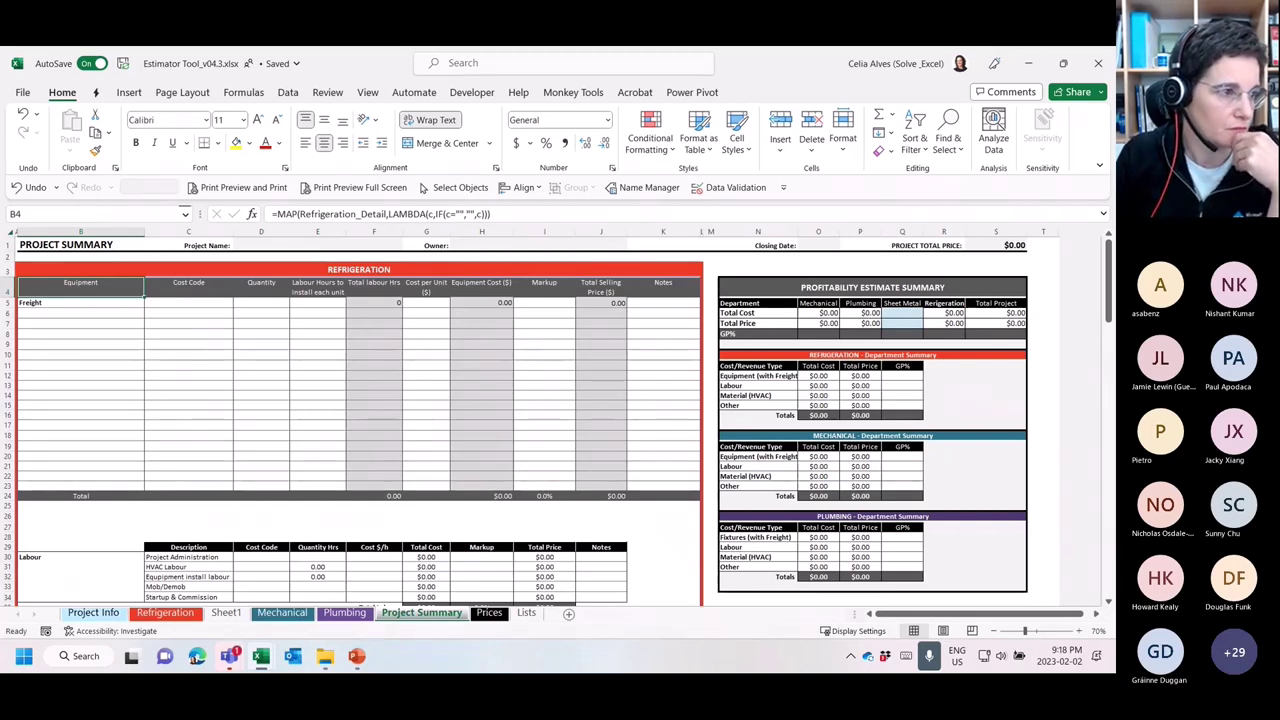
pyautogui.hotkey('alt', 'Tab')
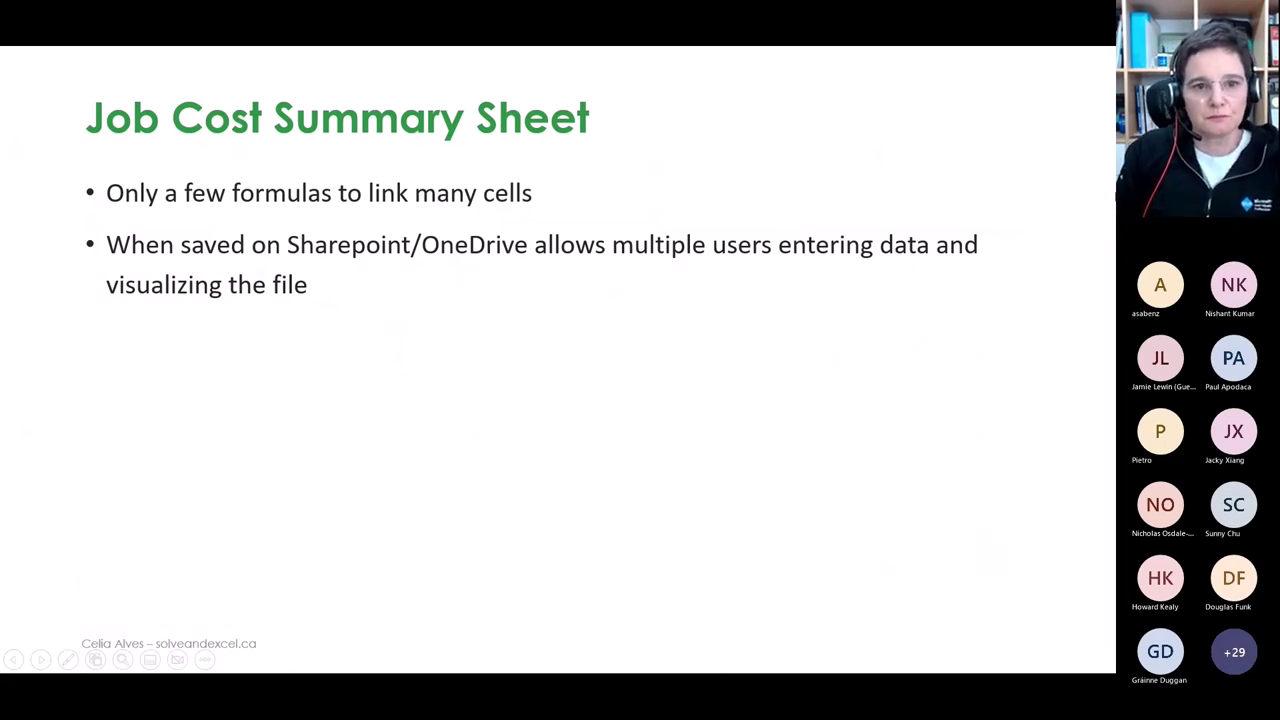
pyautogui.rightClick(986, 192)
pyautogui.click(747, 340)
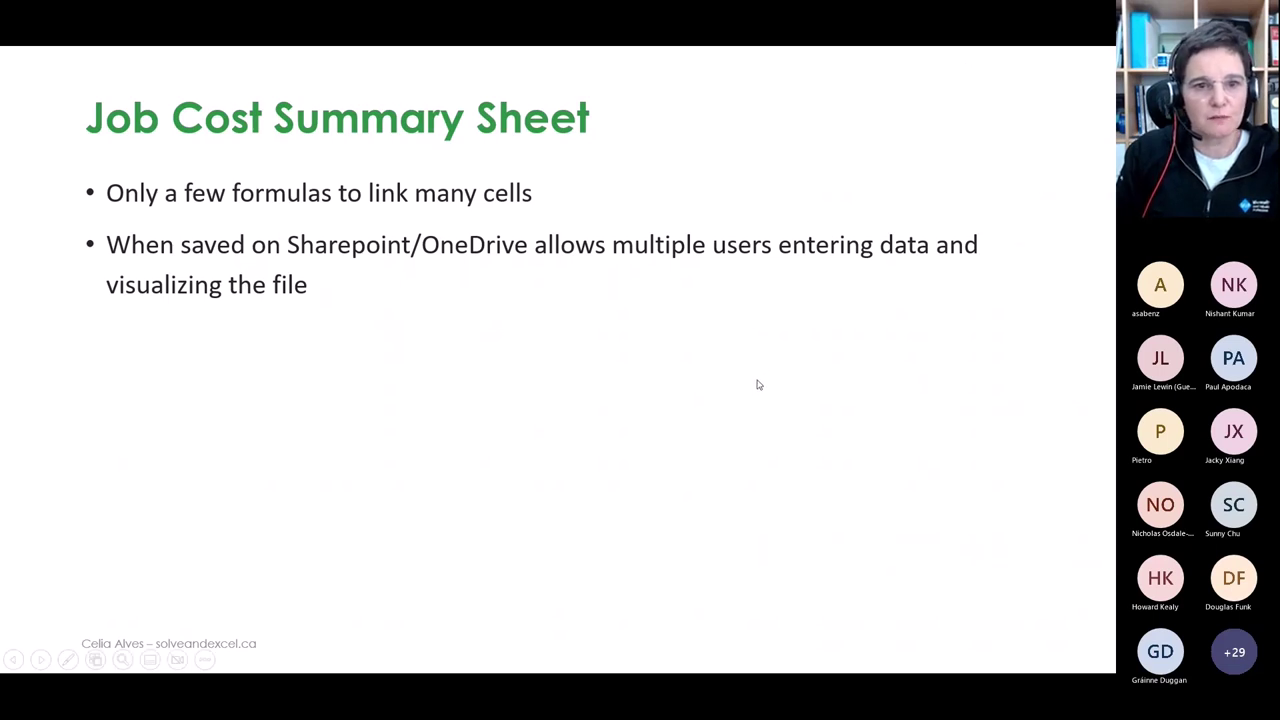
pyautogui.click(757, 384)
pyautogui.click(757, 384)
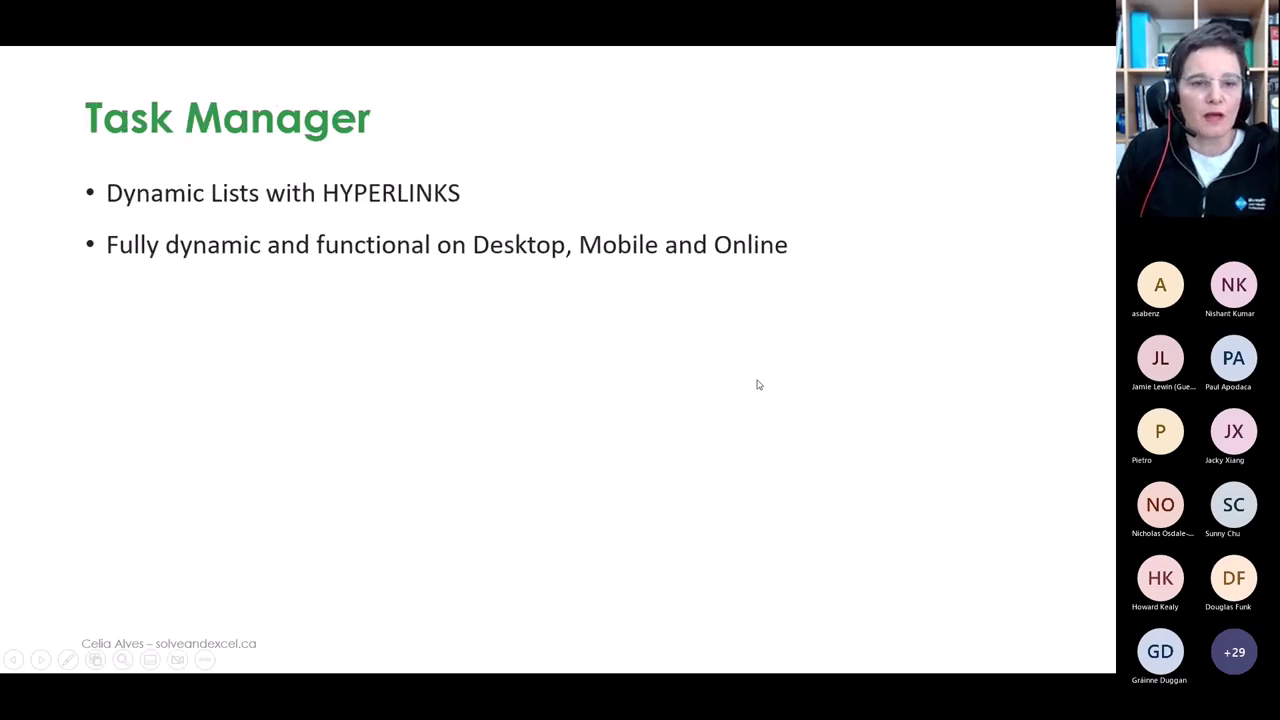
pyautogui.click(757, 384)
pyautogui.click(757, 384)
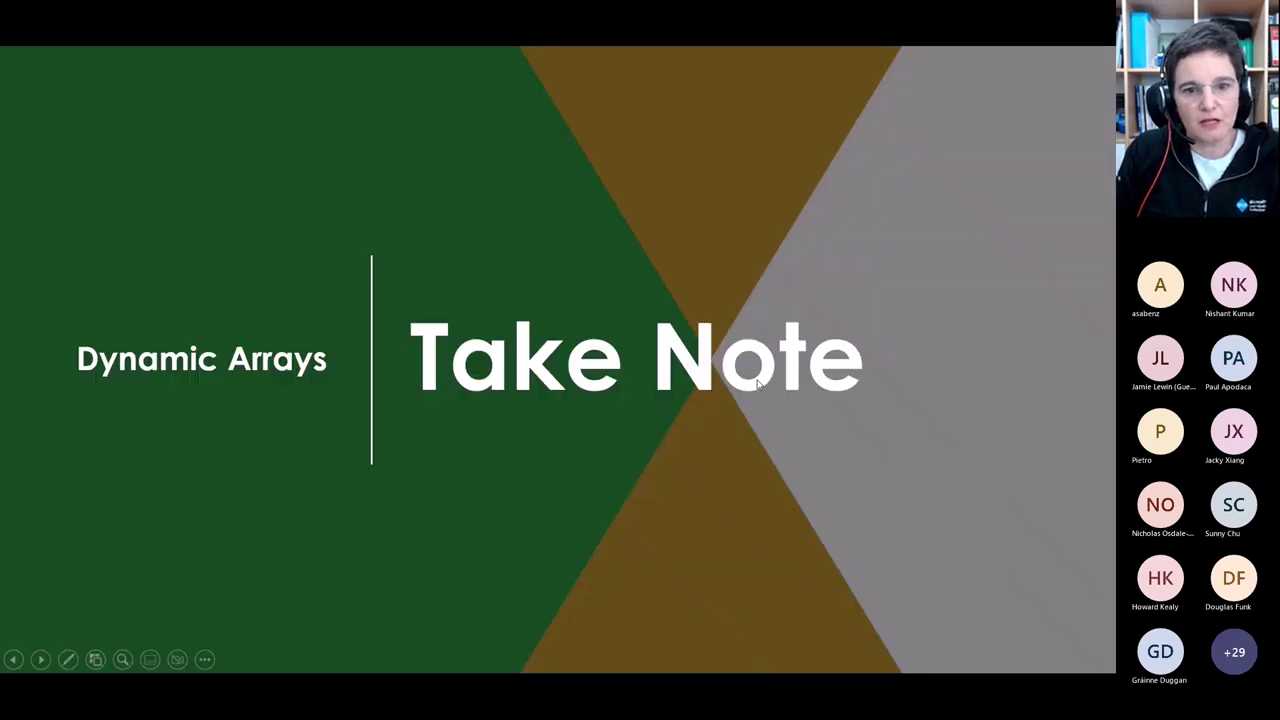
pyautogui.click(757, 384)
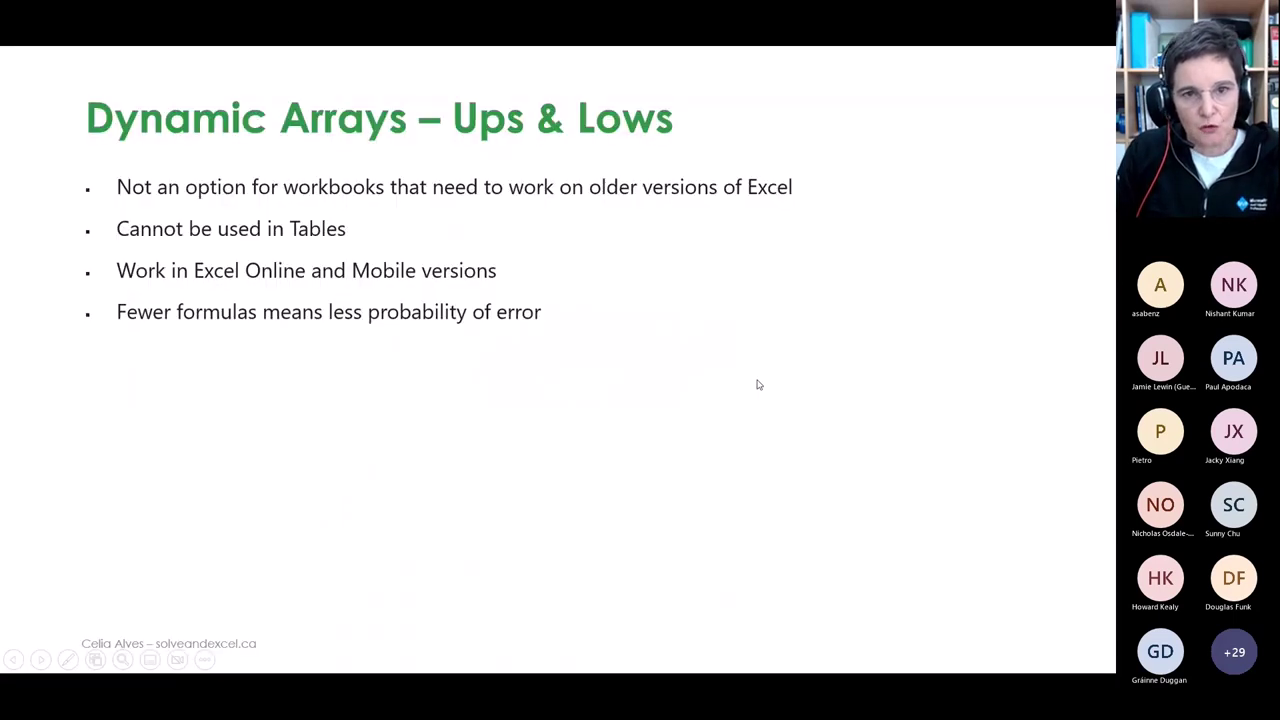